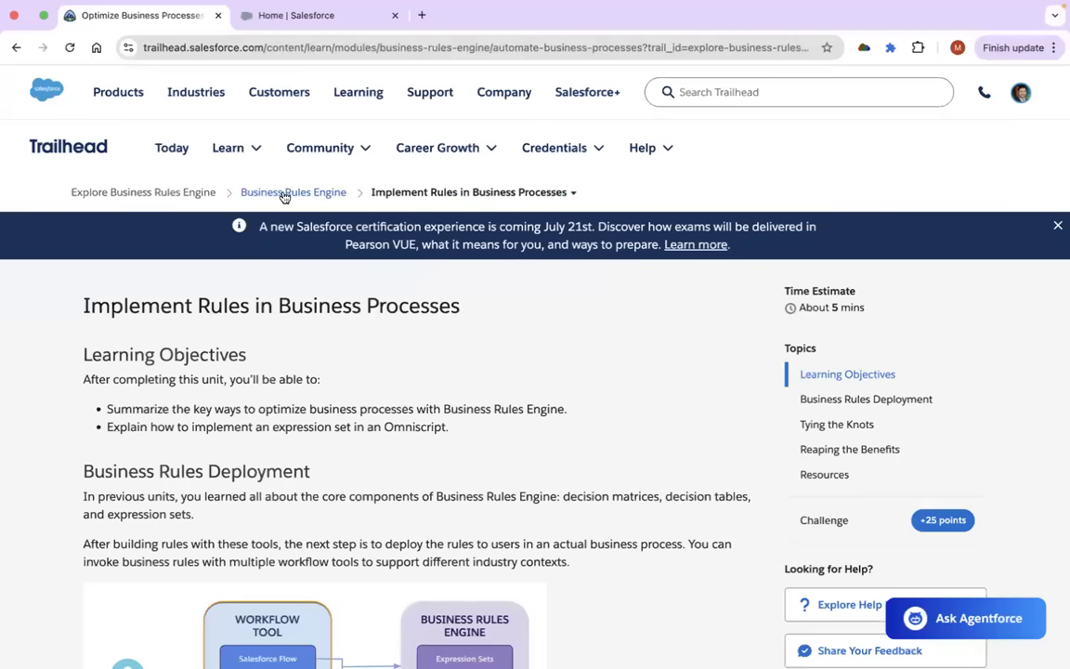
Open the Business Rules Engine module overview from the current unit and copy its page address.
left_click(284, 193)
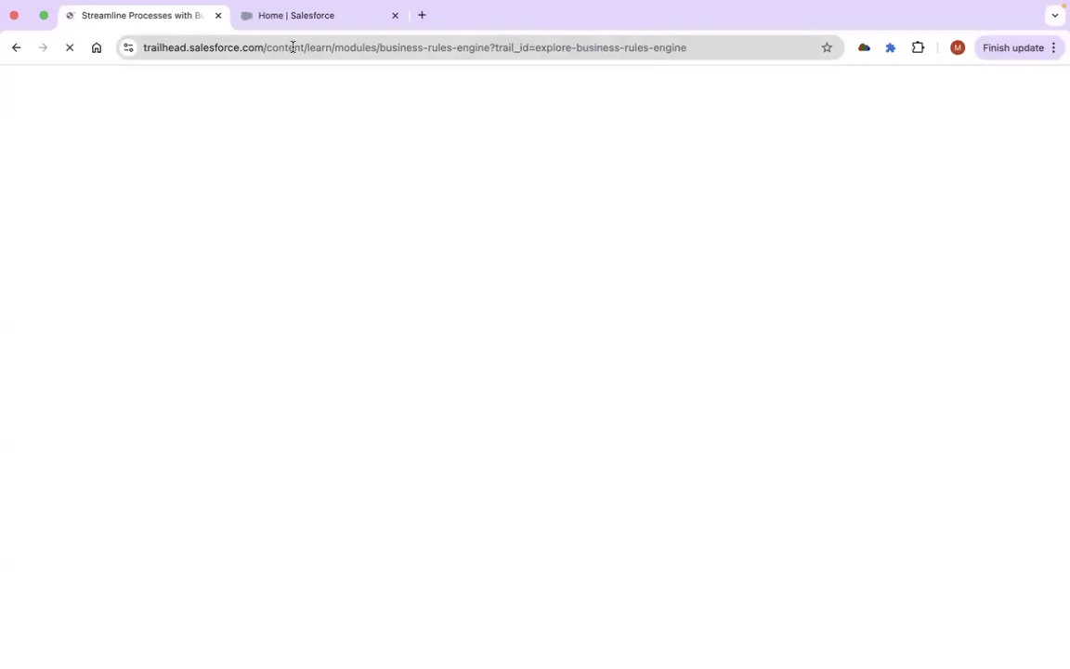
left_click(294, 48)
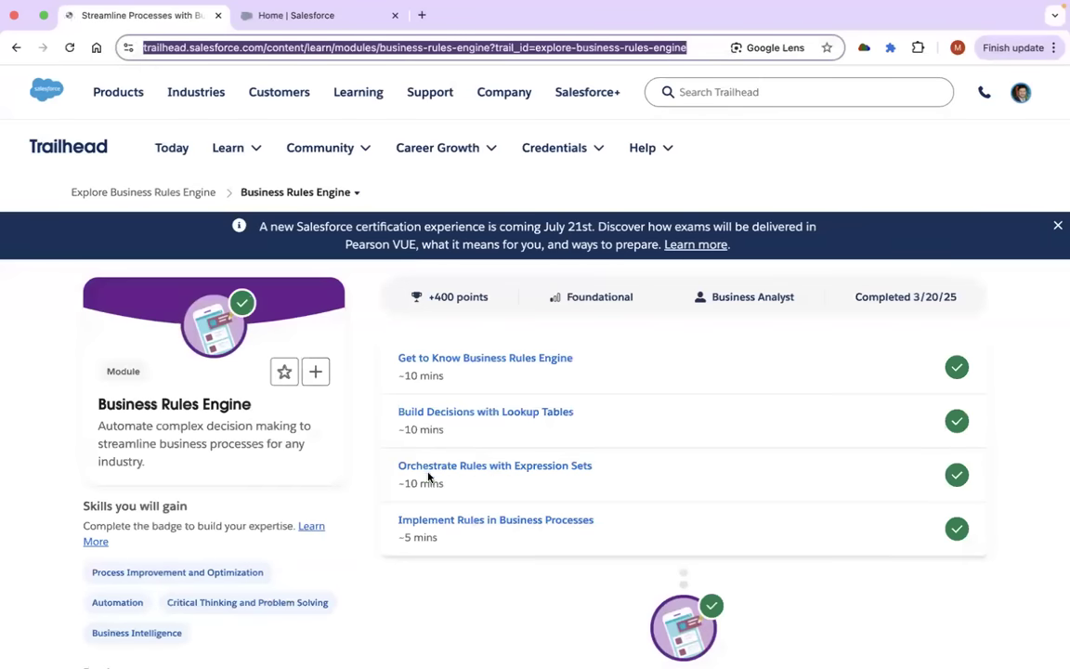
Open the Explore Business Rules Engine trail and review the modules and units it contains.
left_click(158, 194)
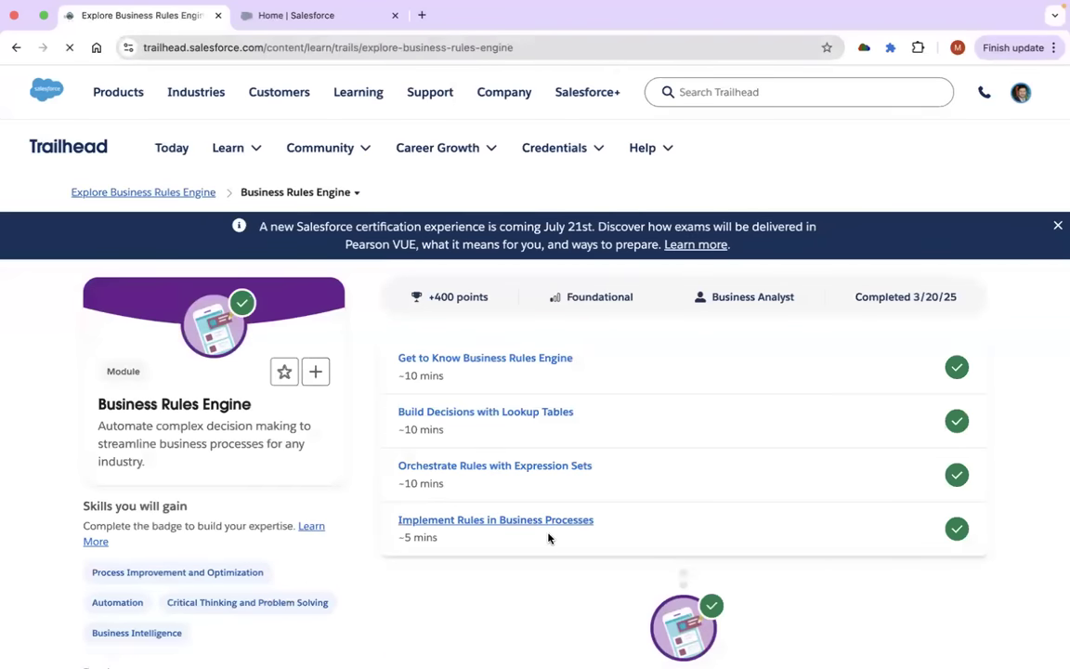
scroll(535, 527, "down", 3)
scroll(533, 528, "down", 10)
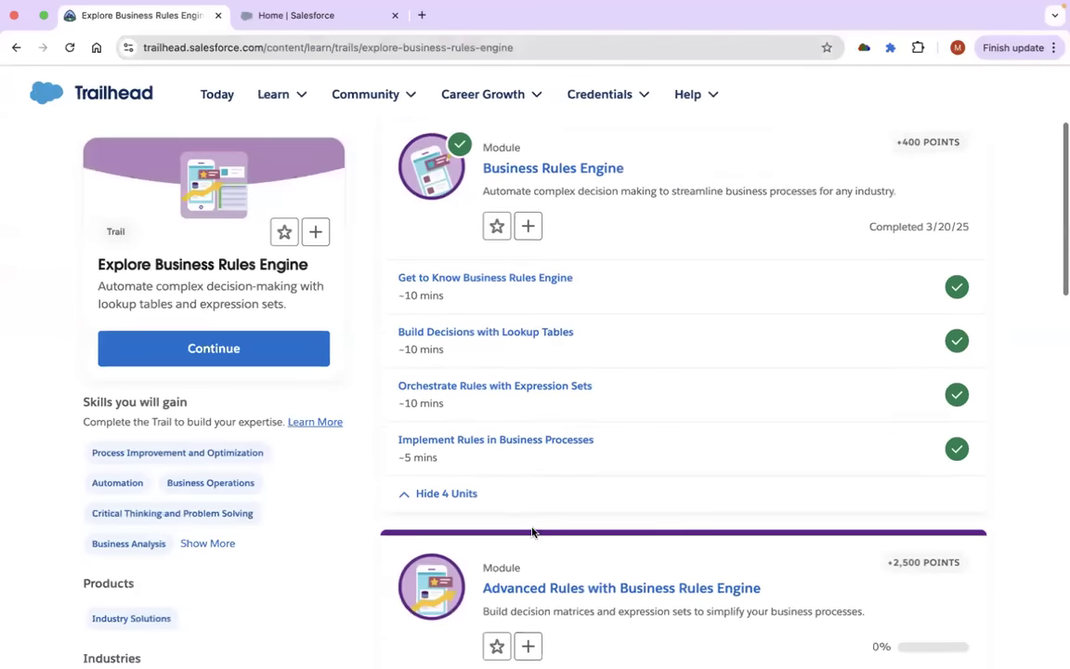
scroll(531, 536, "up", 12)
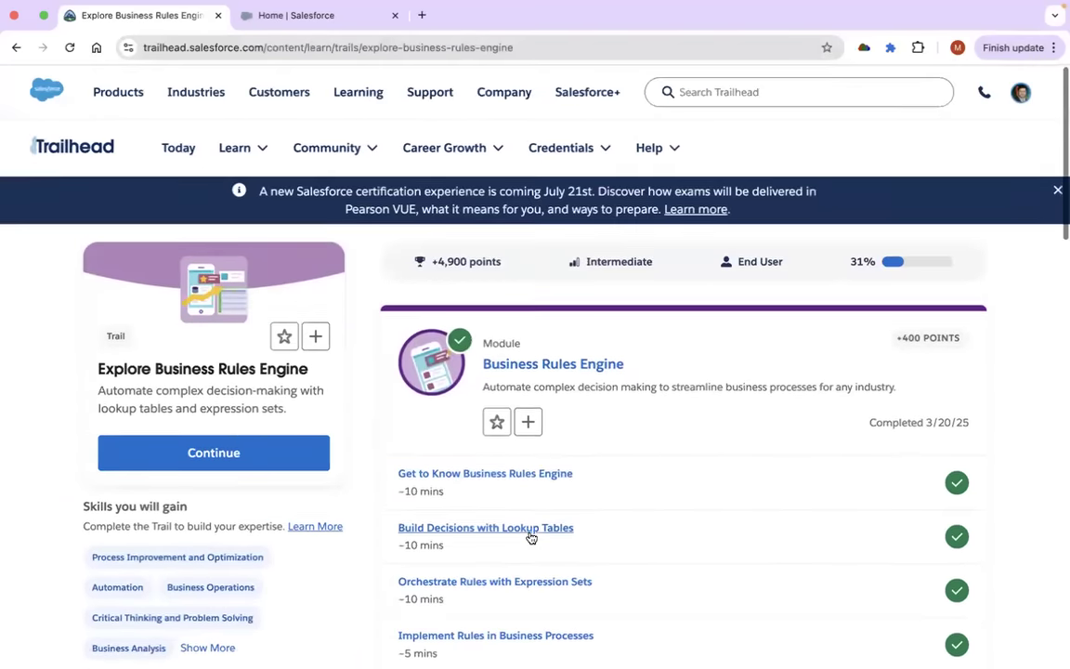
scroll(532, 535, "down", 17)
scroll(531, 527, "up", 15)
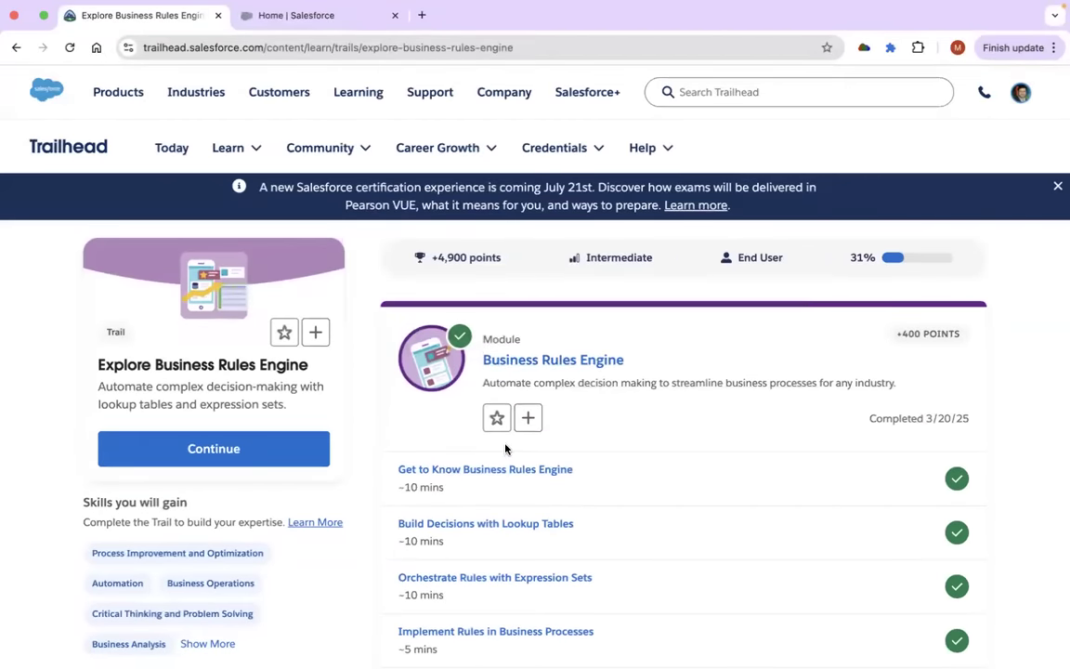
scroll(501, 455, "down", 8)
scroll(492, 325, "up", 1)
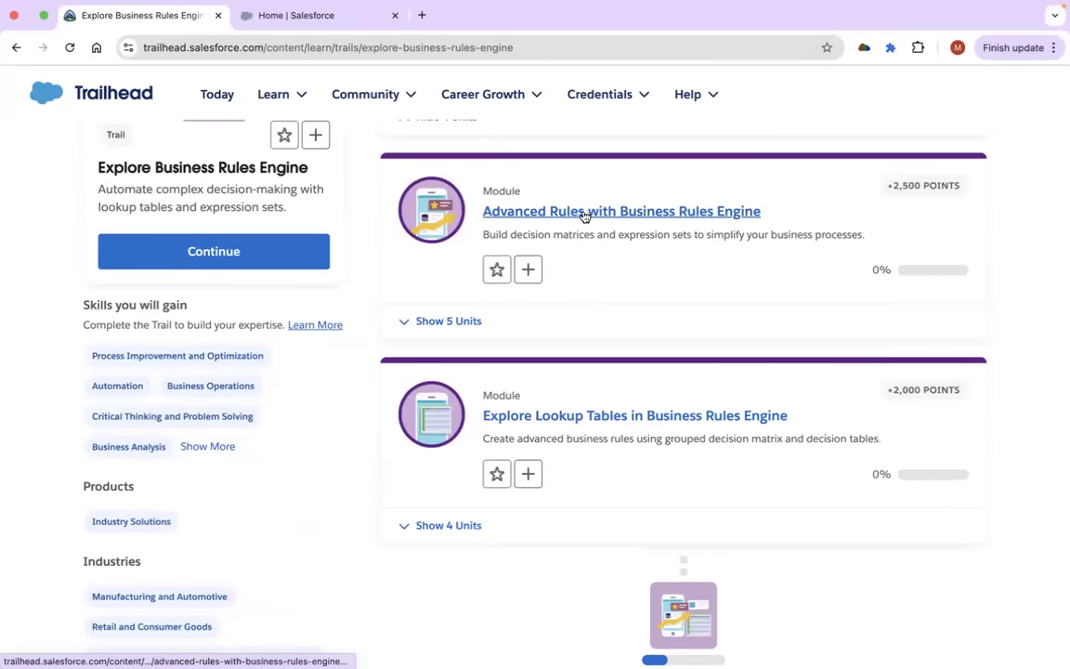
Open WhatsApp Web in a new tab and post the copied module link in the Financial Service Cloud group.
left_click(348, 18)
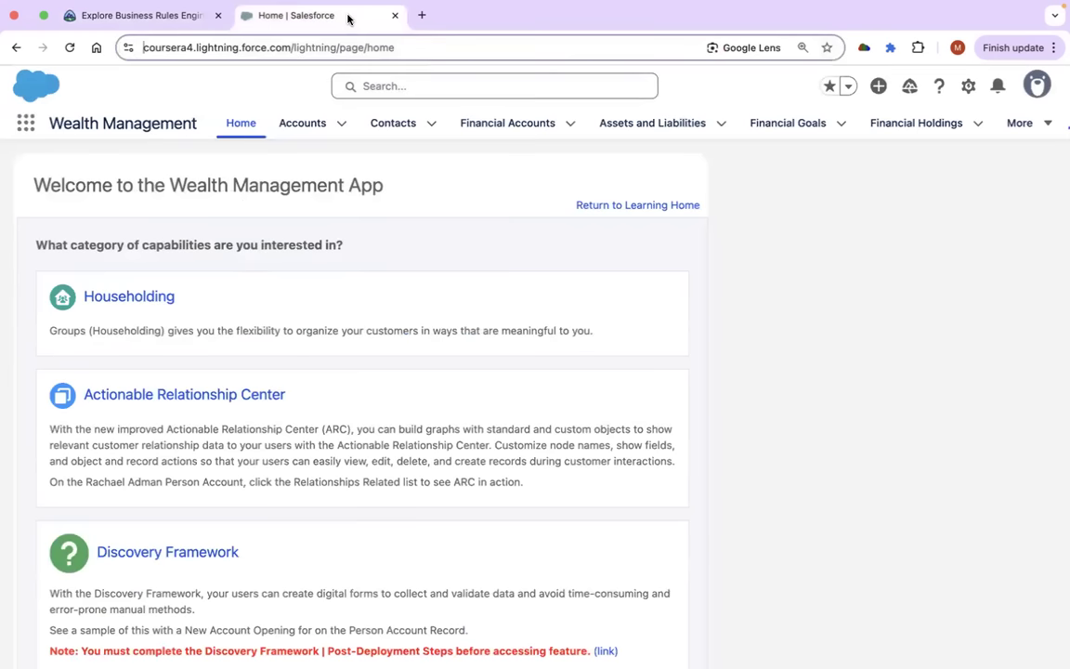
left_click(423, 15)
type("web")
key("Return")
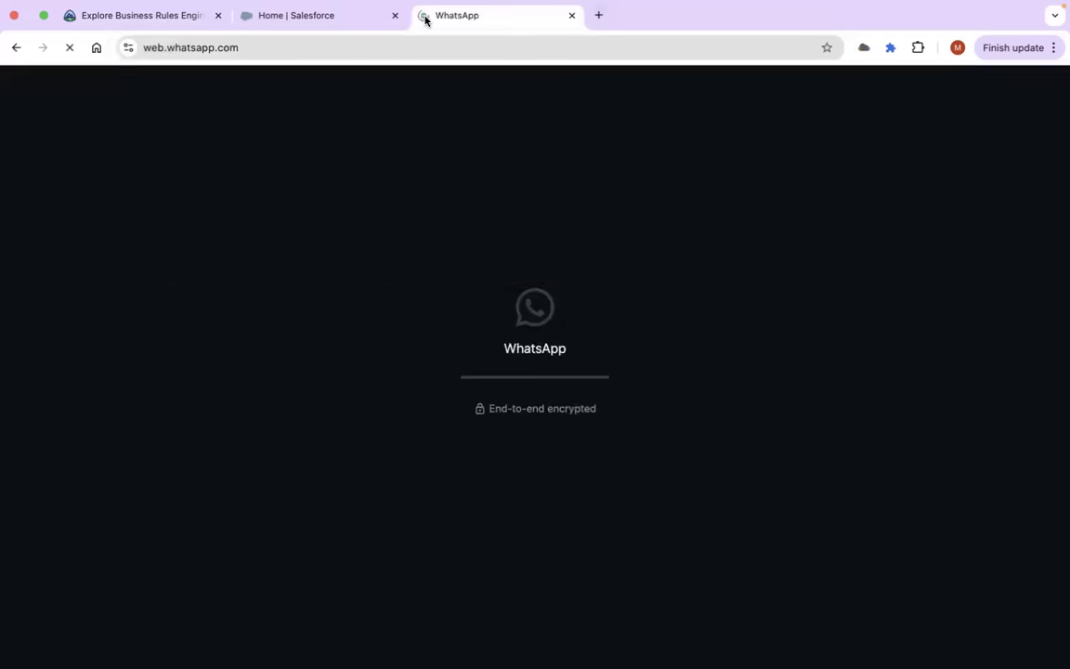
left_click(356, 21)
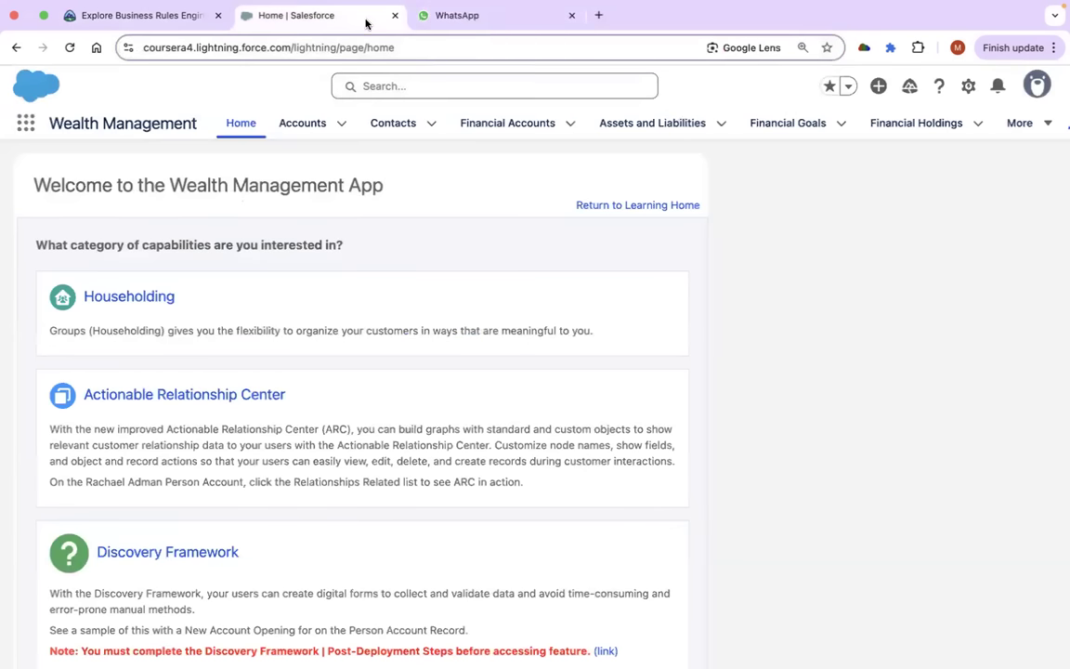
left_click(483, 19)
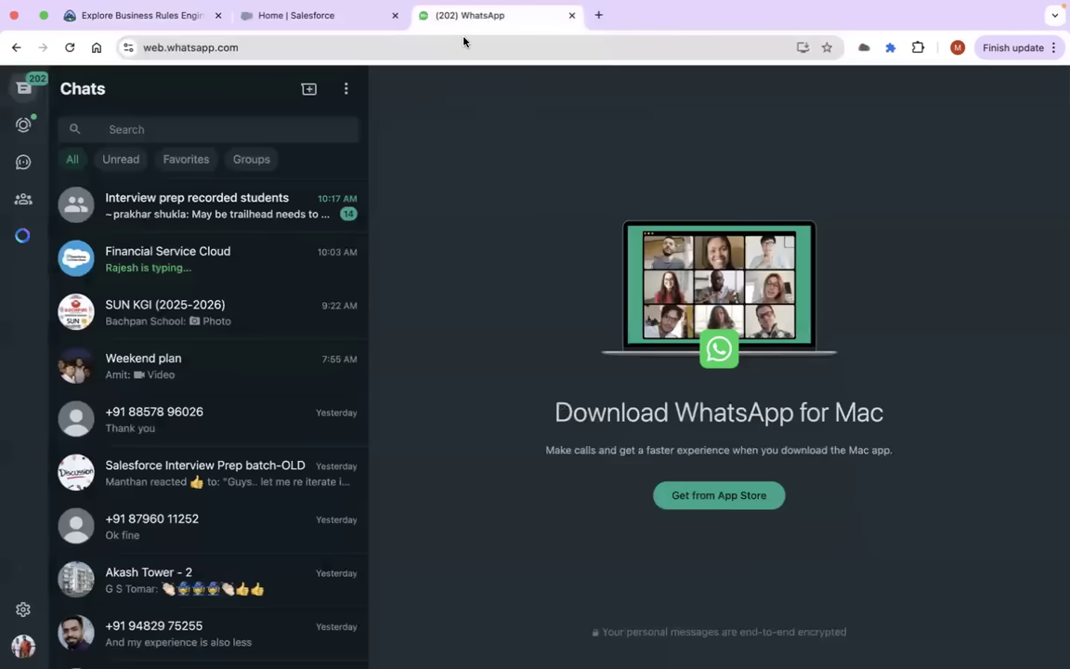
left_click(200, 257)
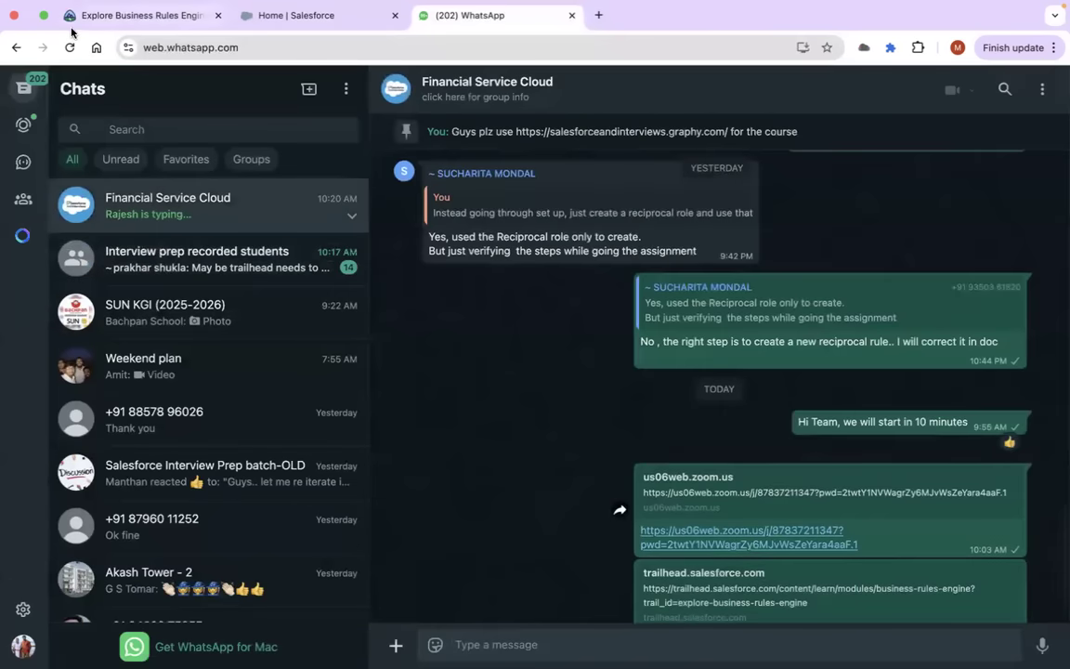
Return to the Trailhead trail and open the Get to Know Business Rules Engine unit.
left_click(127, 18)
scroll(499, 313, "up", 4)
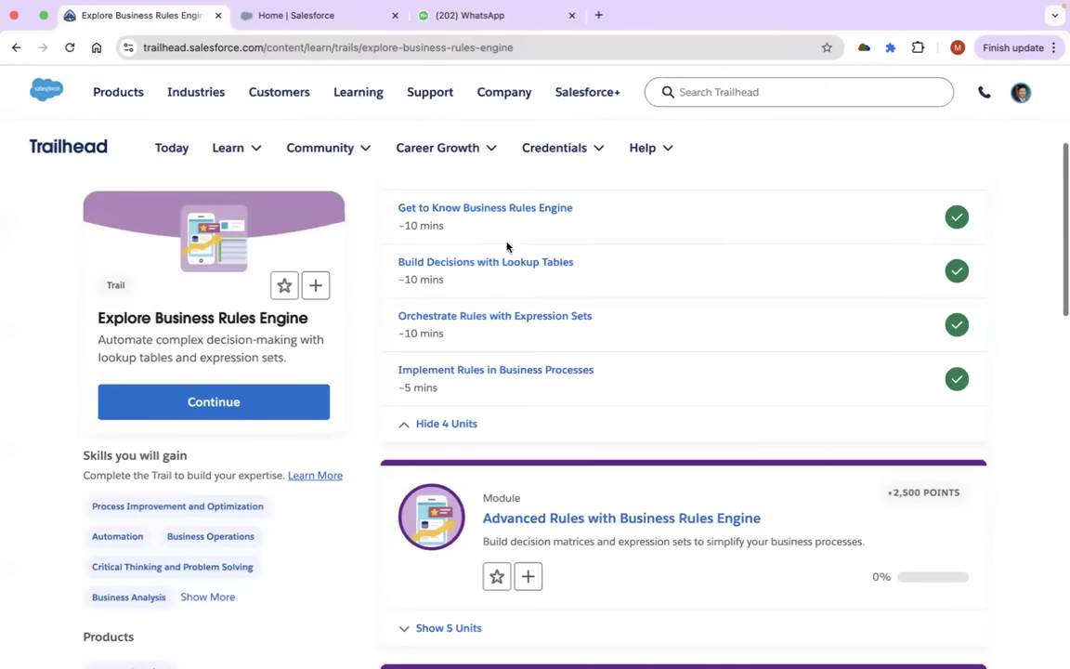
left_click(478, 210)
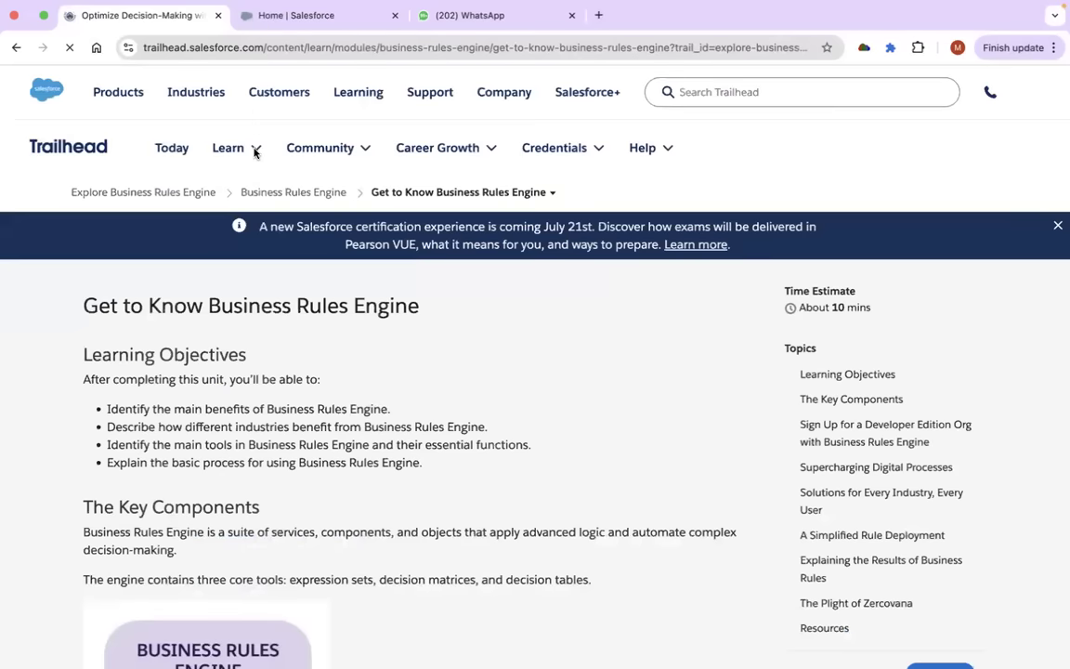
Examine the unit's key components, the tool description table and the Developer Edition org sign-up instructions.
mouse_move(243, 149)
scroll(206, 390, "down", 15)
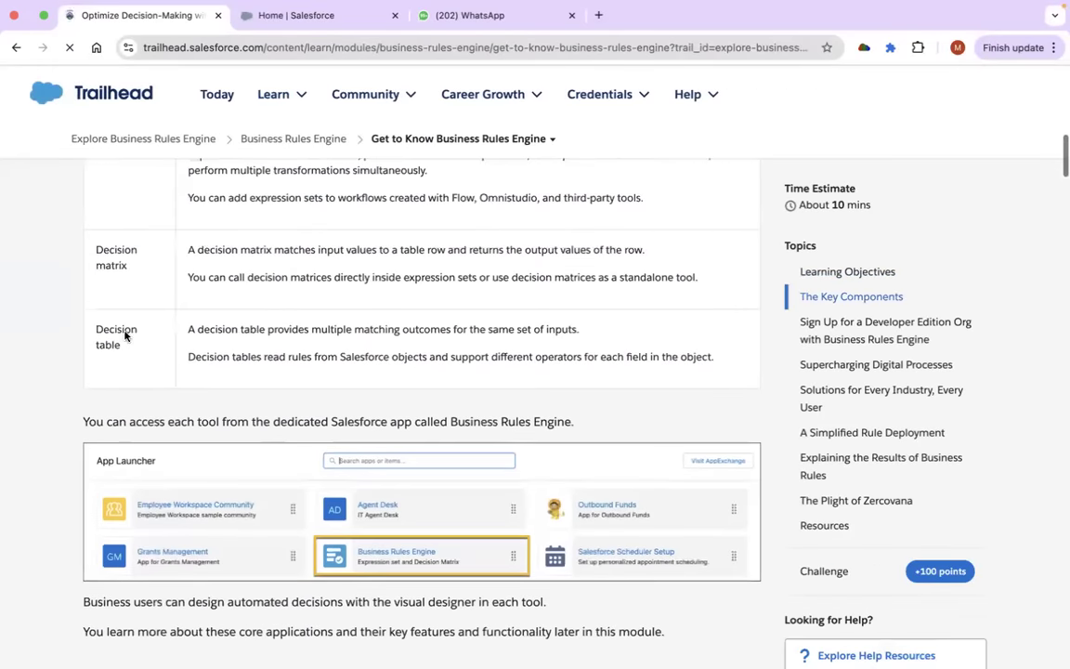
scroll(184, 279, "down", 5)
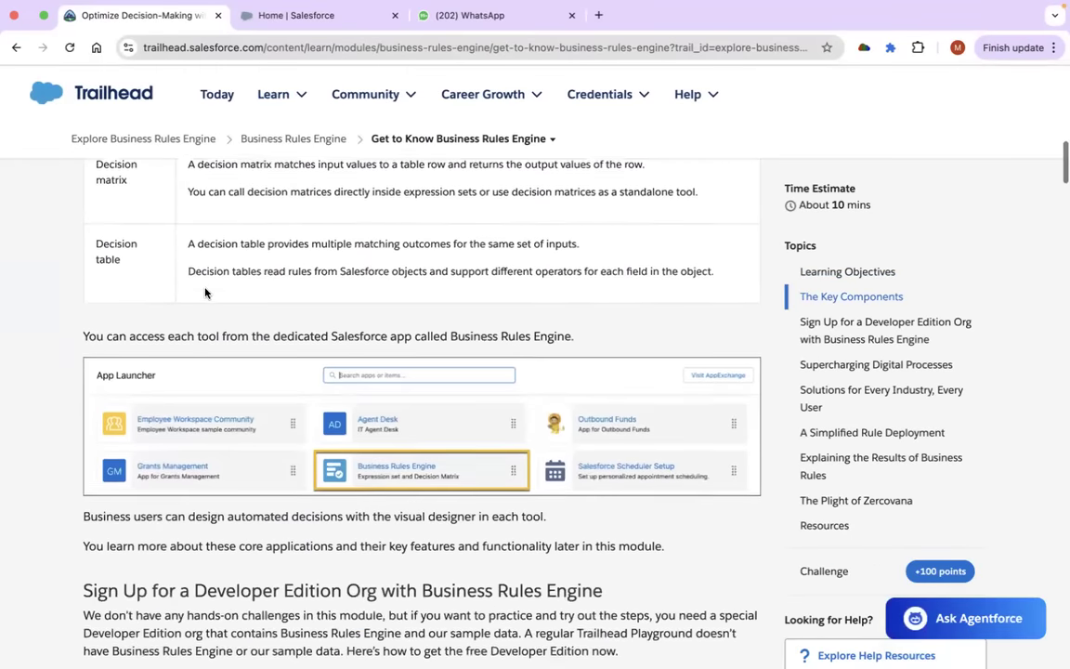
scroll(277, 293, "up", 10)
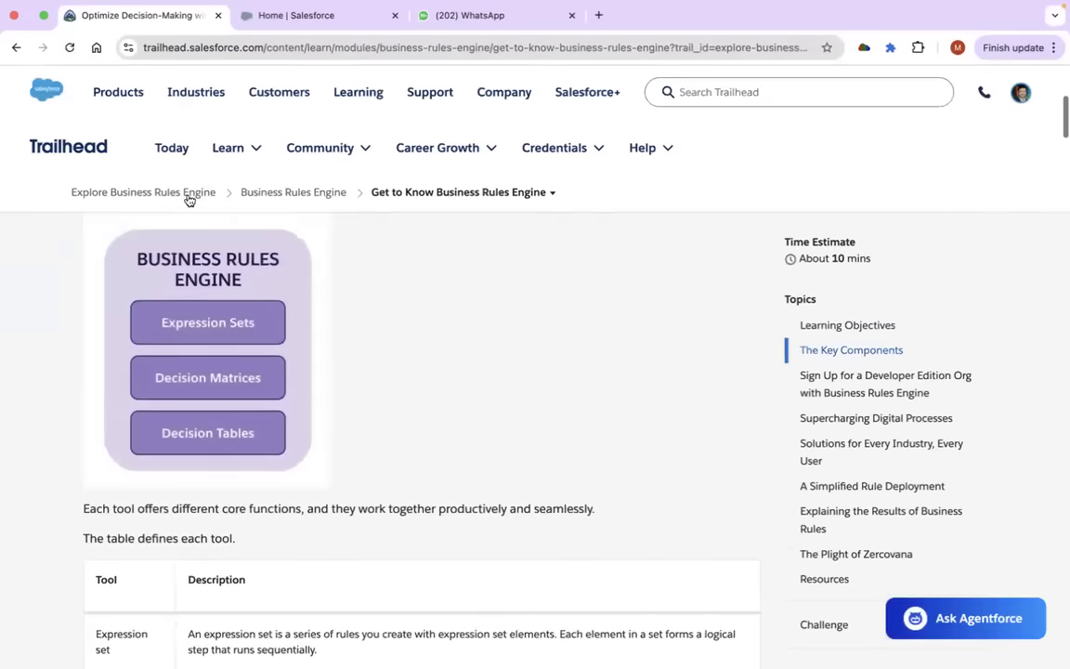
scroll(279, 294, "up", 3)
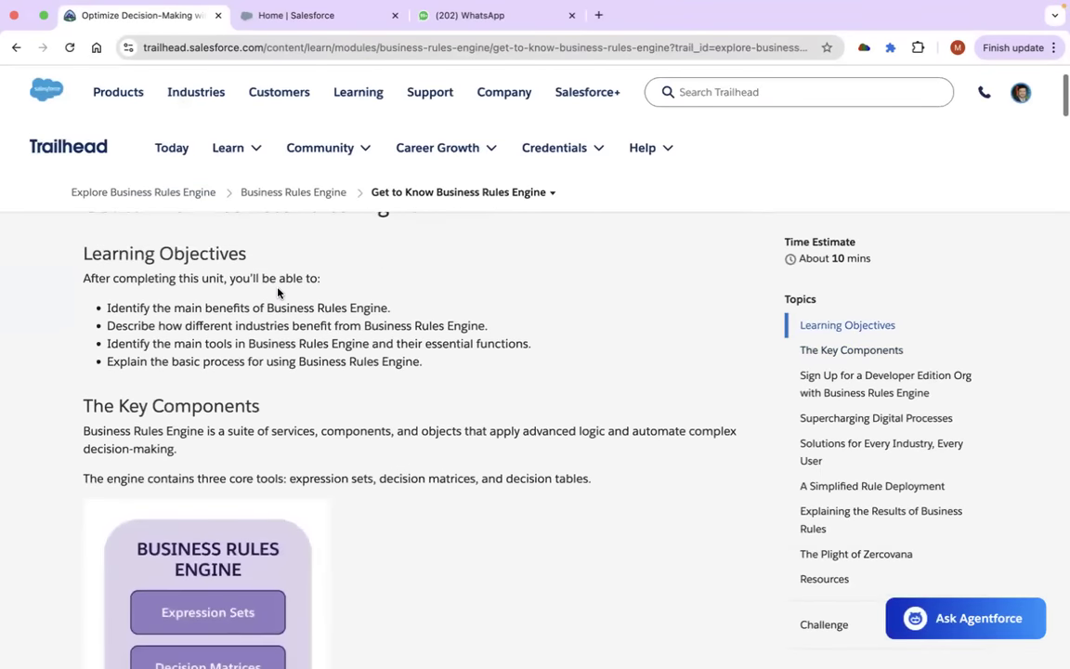
scroll(371, 365, "down", 8)
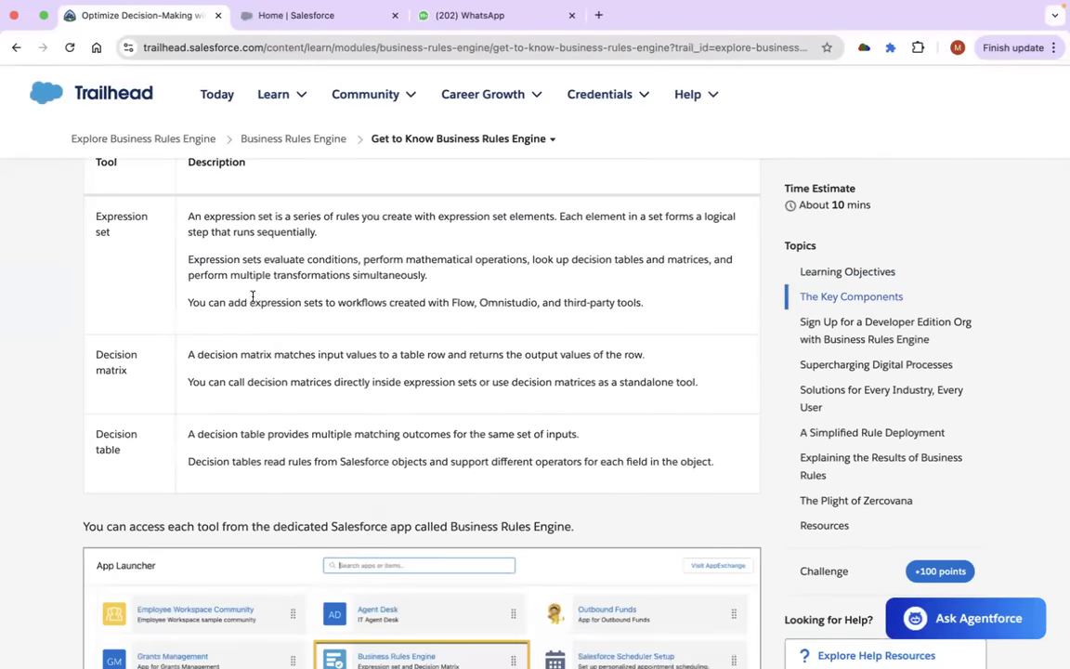
scroll(236, 324, "down", 5)
scroll(263, 365, "down", 10)
scroll(264, 365, "down", 6)
scroll(268, 365, "up", 15)
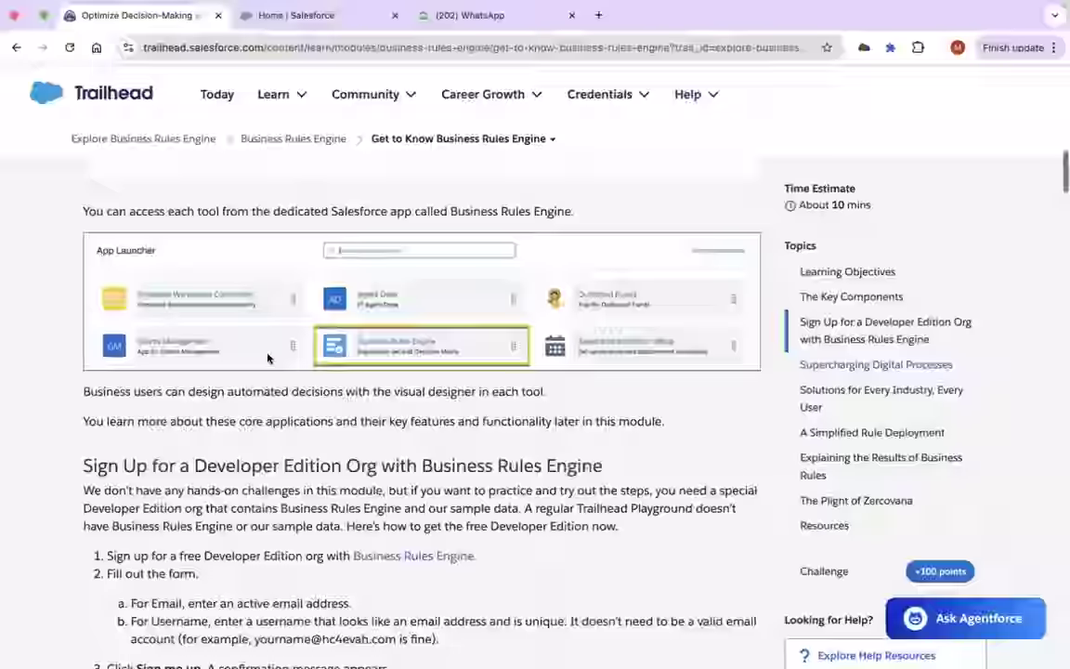
Switch to the Build Decisions with Lookup Tables unit of the same module.
scroll(268, 357, "up", 10)
left_click(415, 192)
left_click(398, 322)
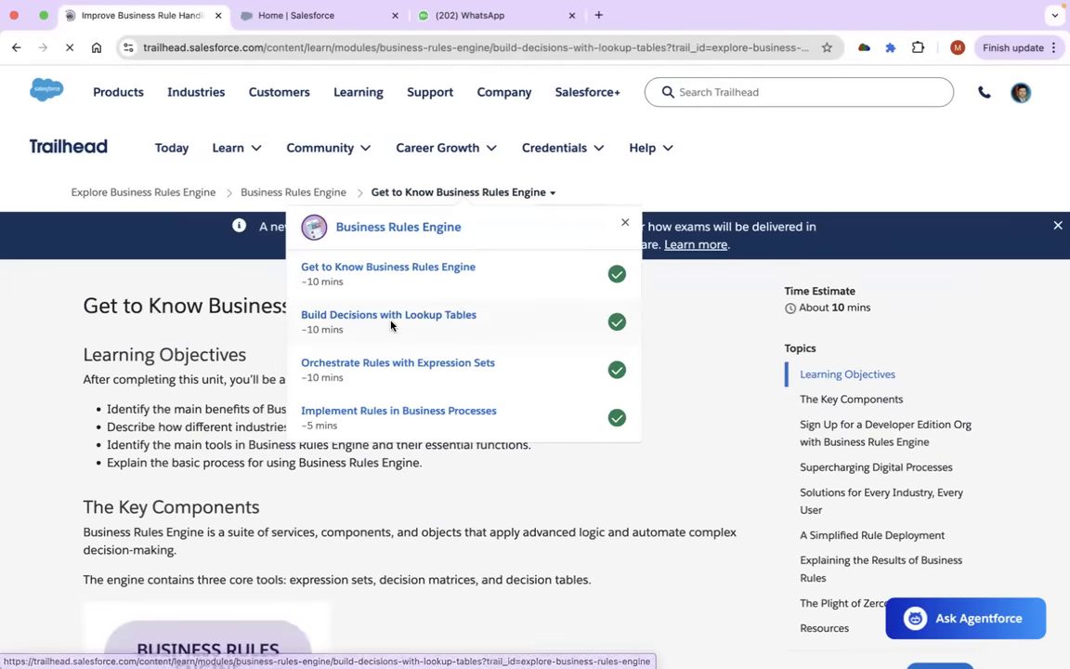
Read through the lookup tables unit, covering the decision matrix and decision table explanations and their examples.
scroll(381, 367, "down", 5)
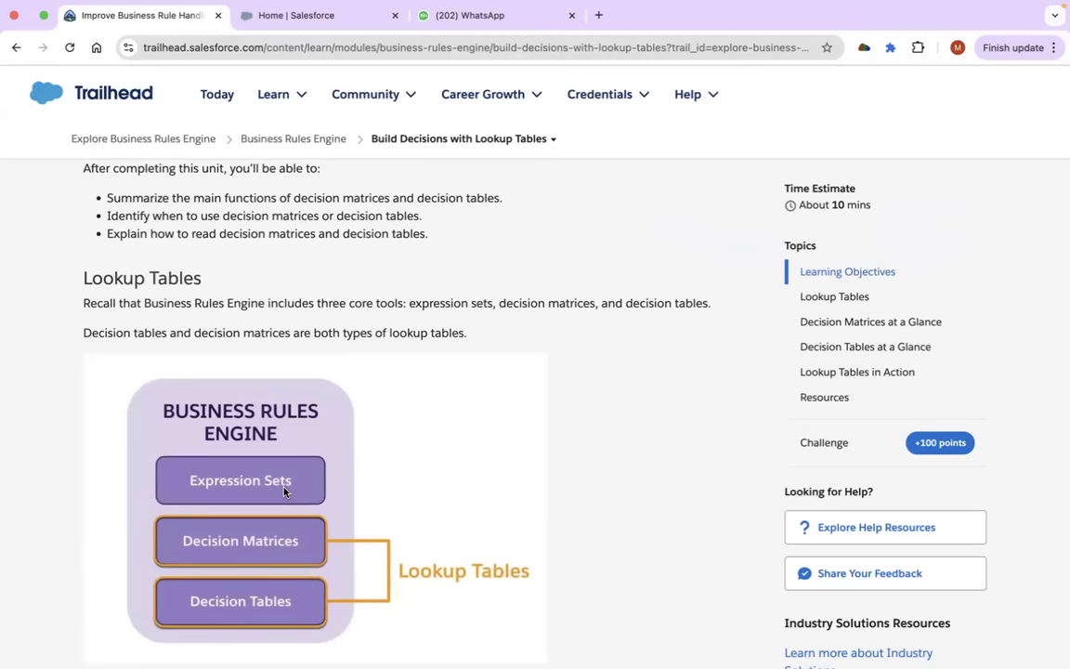
scroll(402, 513, "down", 5)
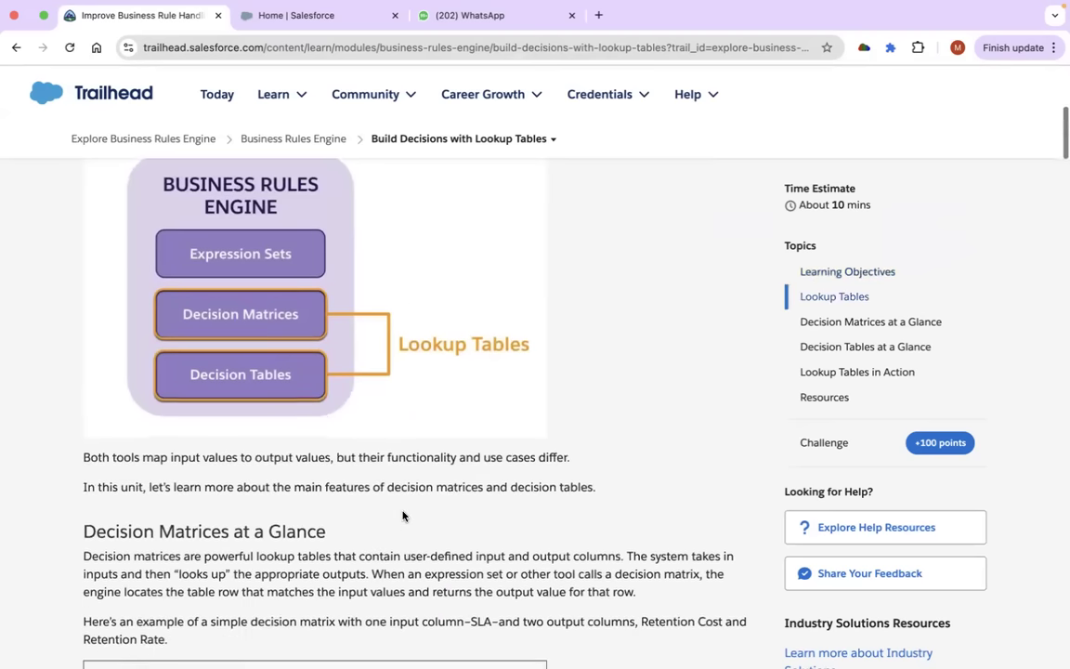
scroll(402, 514, "down", 5)
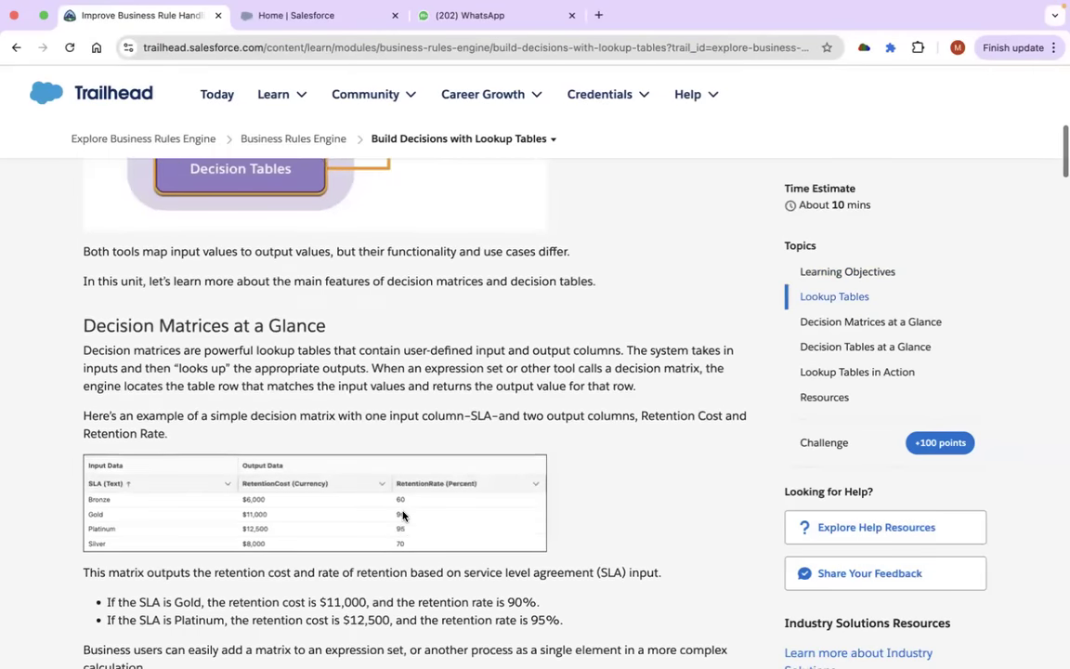
scroll(402, 514, "down", 15)
scroll(404, 513, "down", 1)
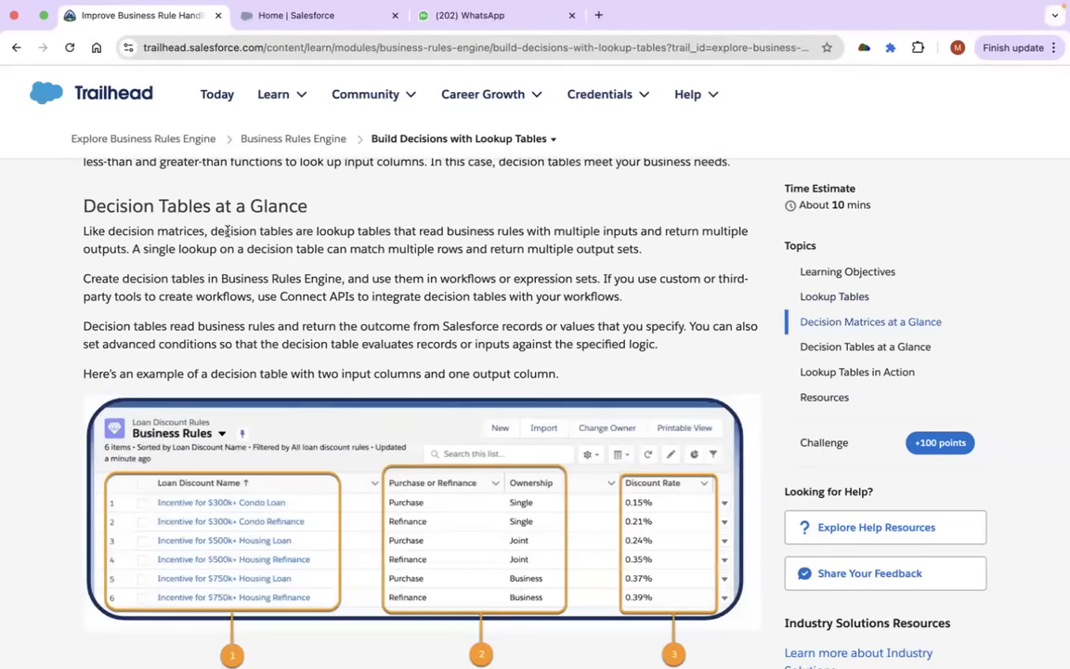
scroll(278, 342, "down", 2)
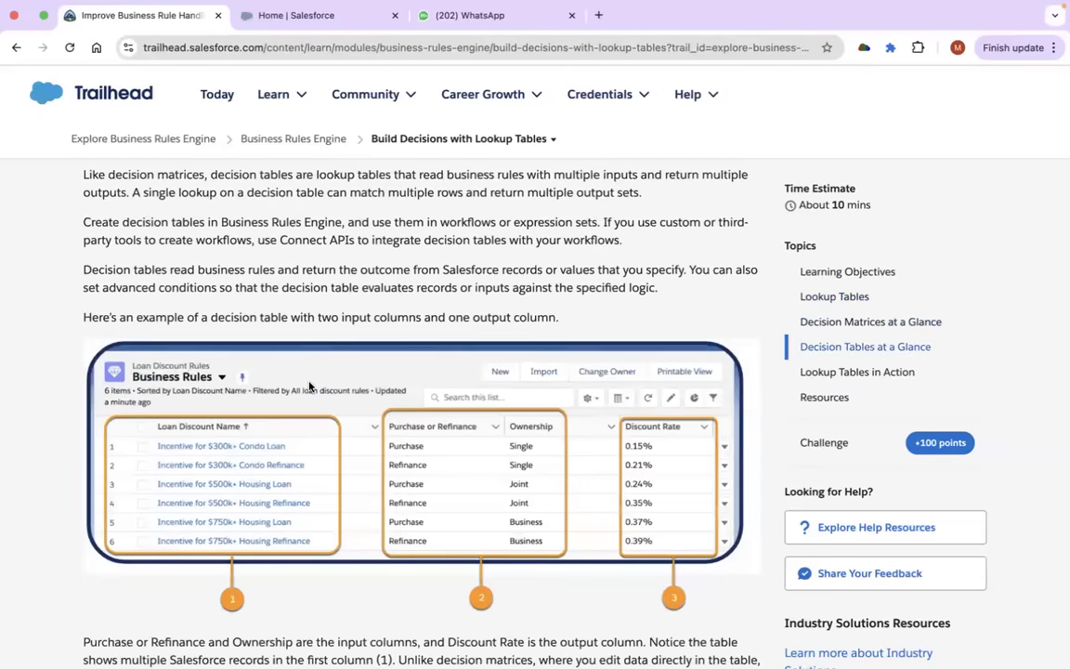
scroll(309, 386, "down", 10)
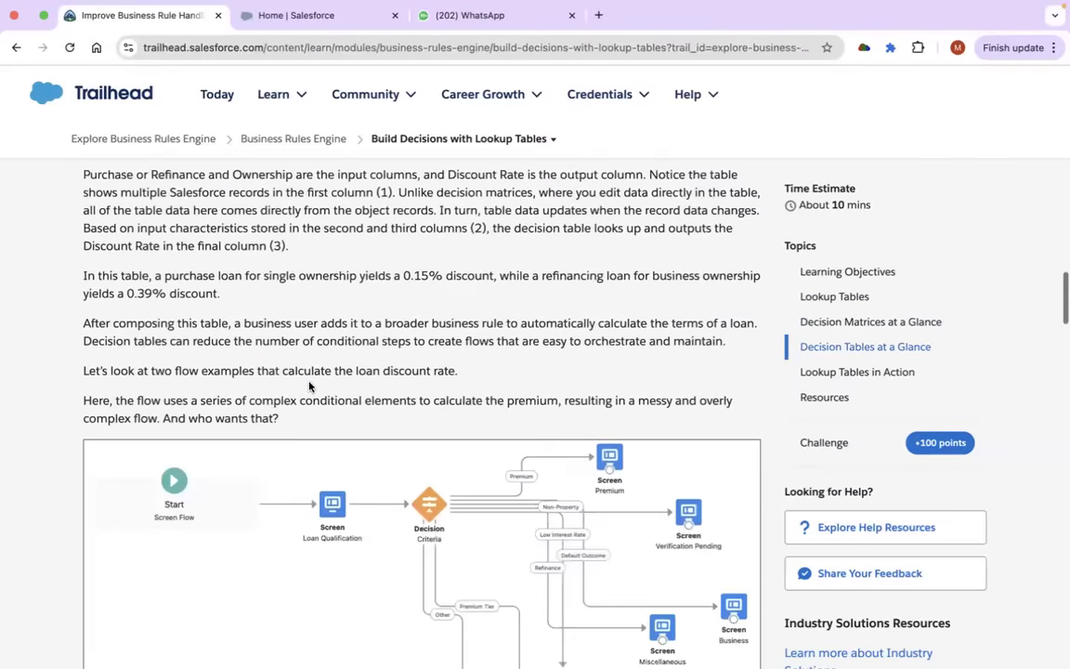
scroll(309, 386, "down", 15)
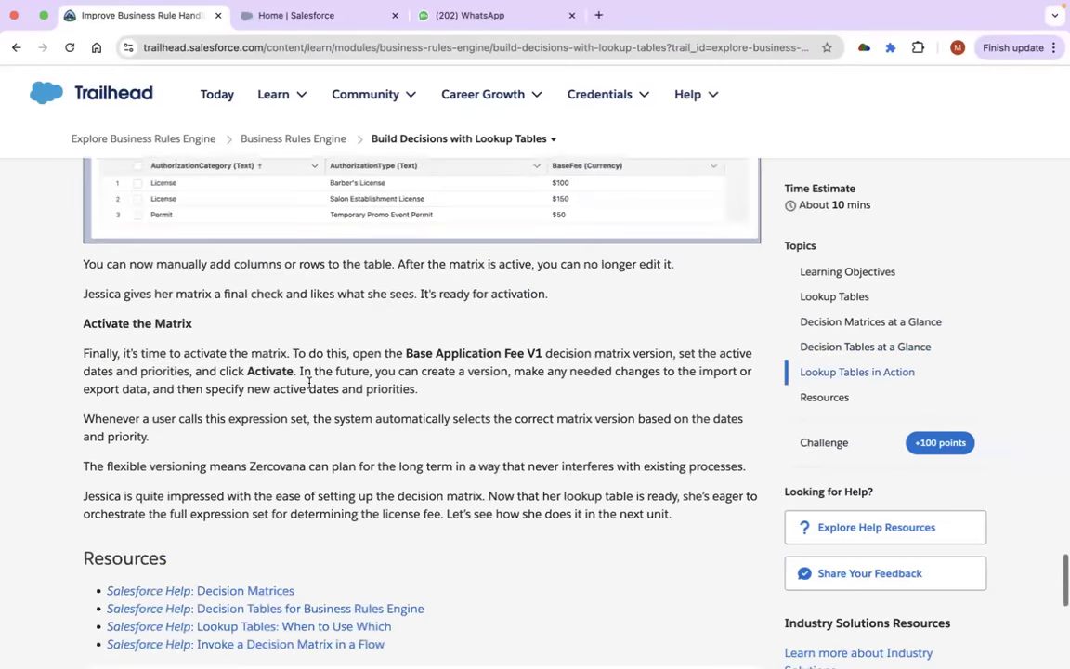
Examine the Lookup Tables in Action instructions for preparing data, creating a standard decision matrix and uploading its CSV file.
scroll(310, 383, "up", 5)
scroll(309, 385, "up", 10)
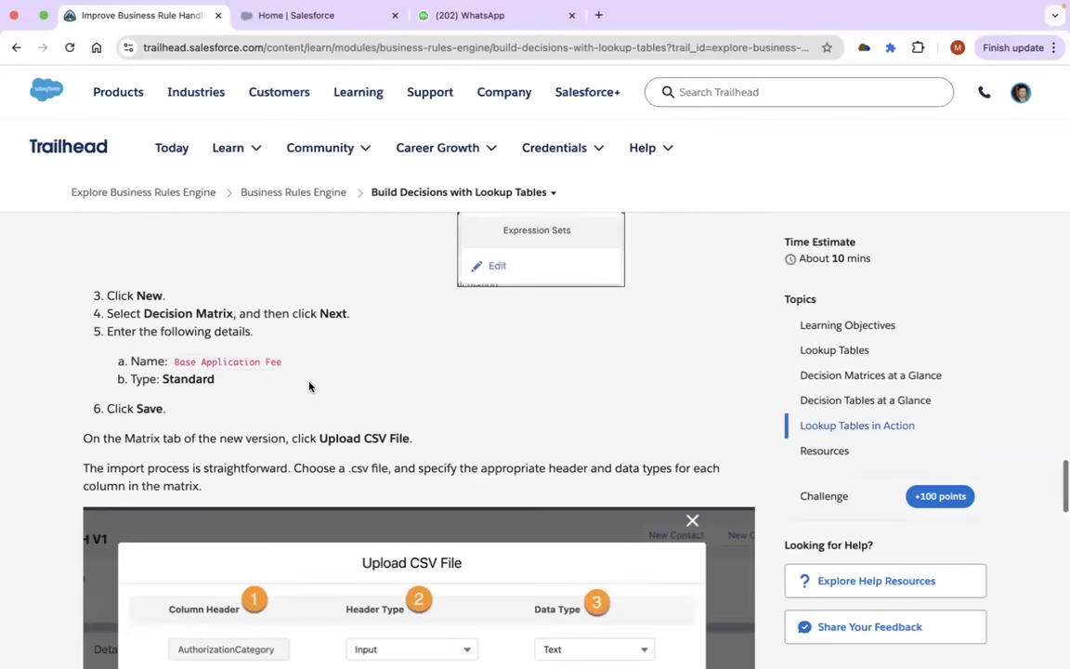
scroll(310, 387, "up", 5)
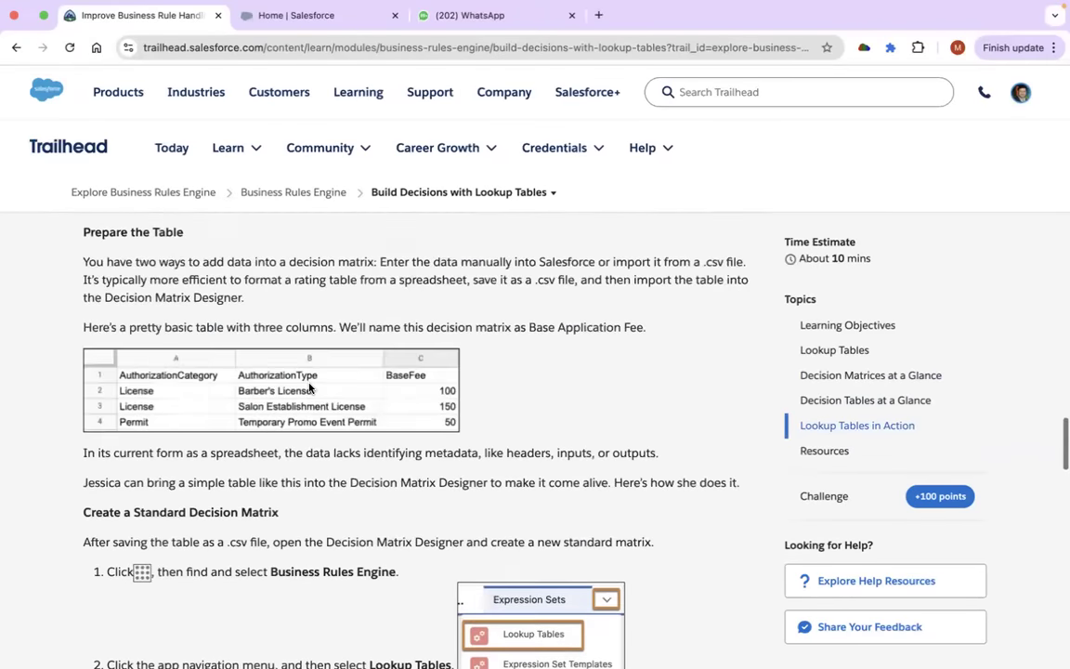
scroll(309, 387, "down", 10)
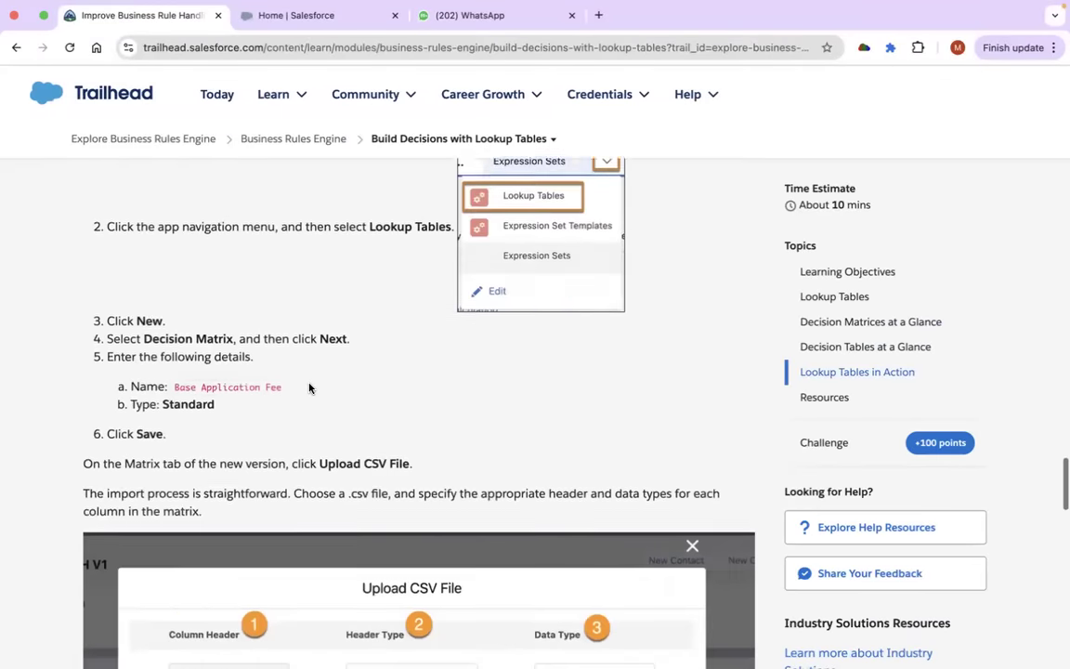
scroll(310, 388, "down", 3)
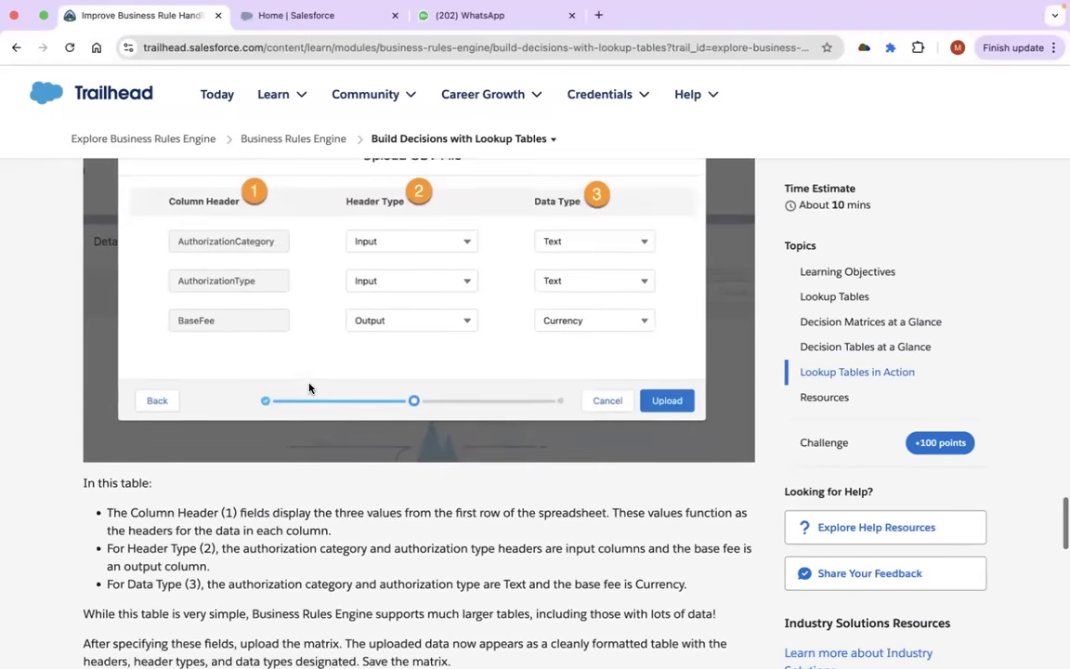
scroll(309, 388, "up", 2)
scroll(310, 389, "up", 5)
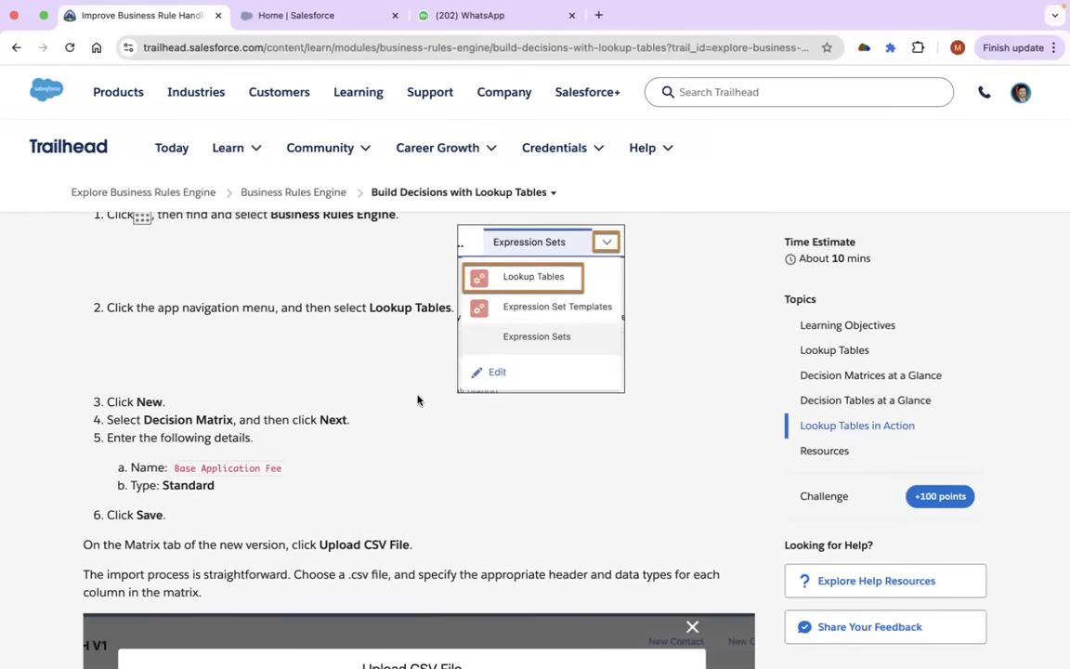
scroll(340, 520, "down", 5)
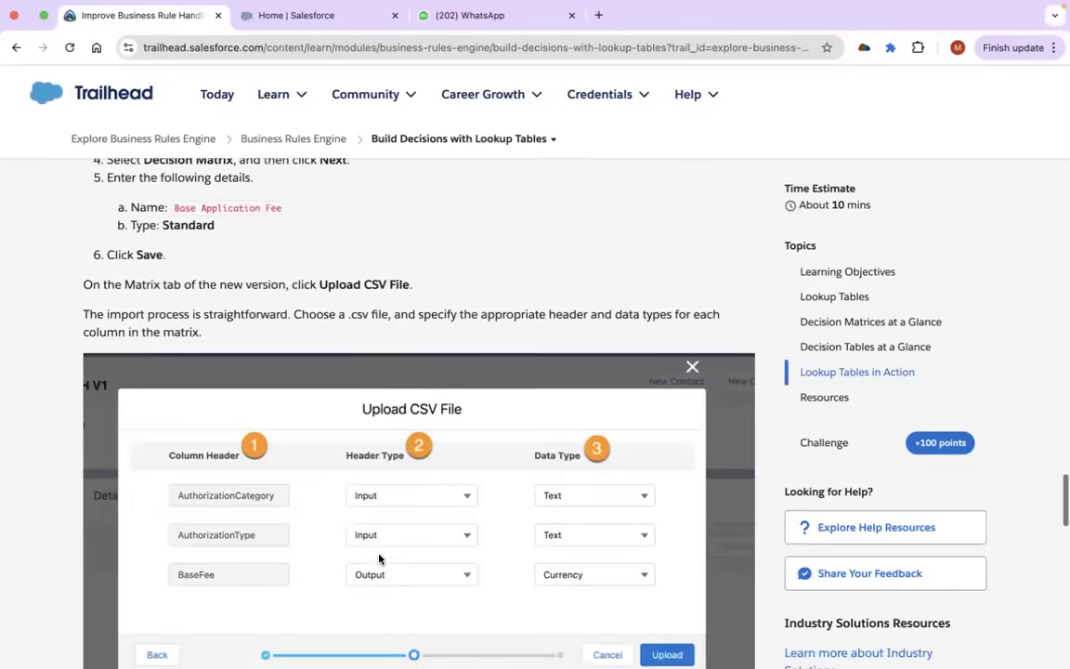
scroll(416, 489, "up", 10)
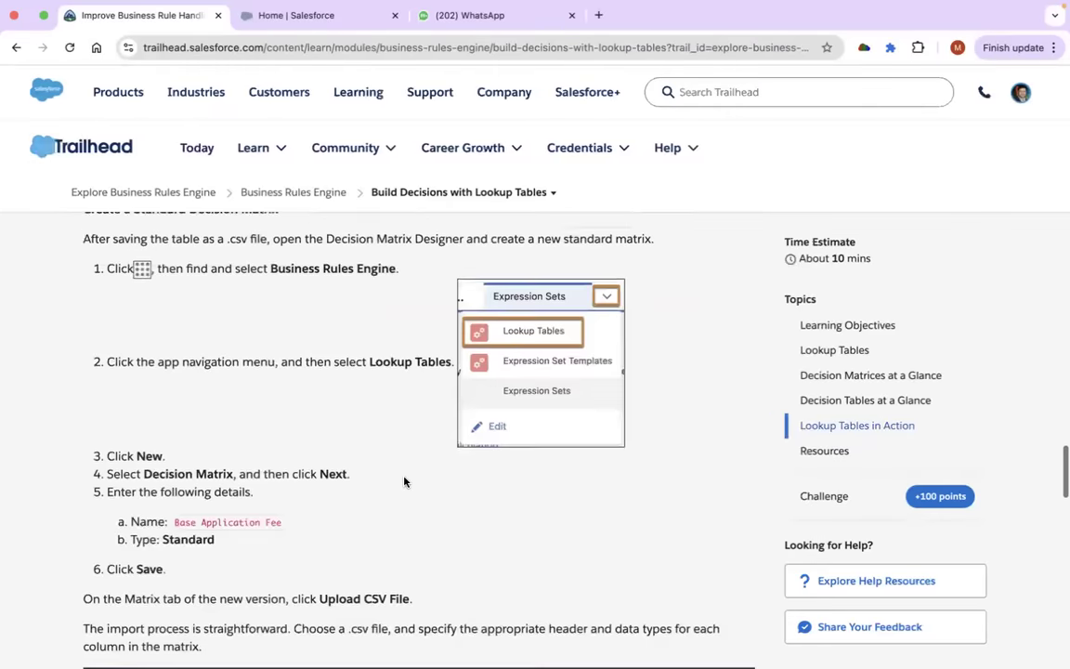
Review the decision table flow example and the Prepare the Table instructions in the lookup tables unit.
scroll(404, 481, "up", 15)
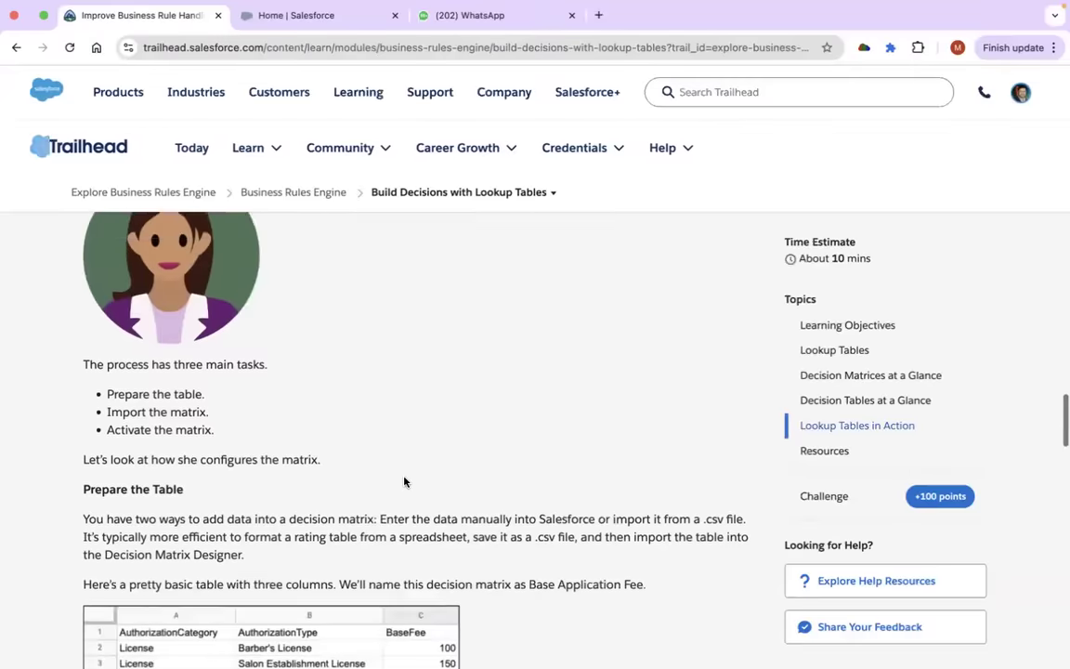
scroll(403, 481, "up", 10)
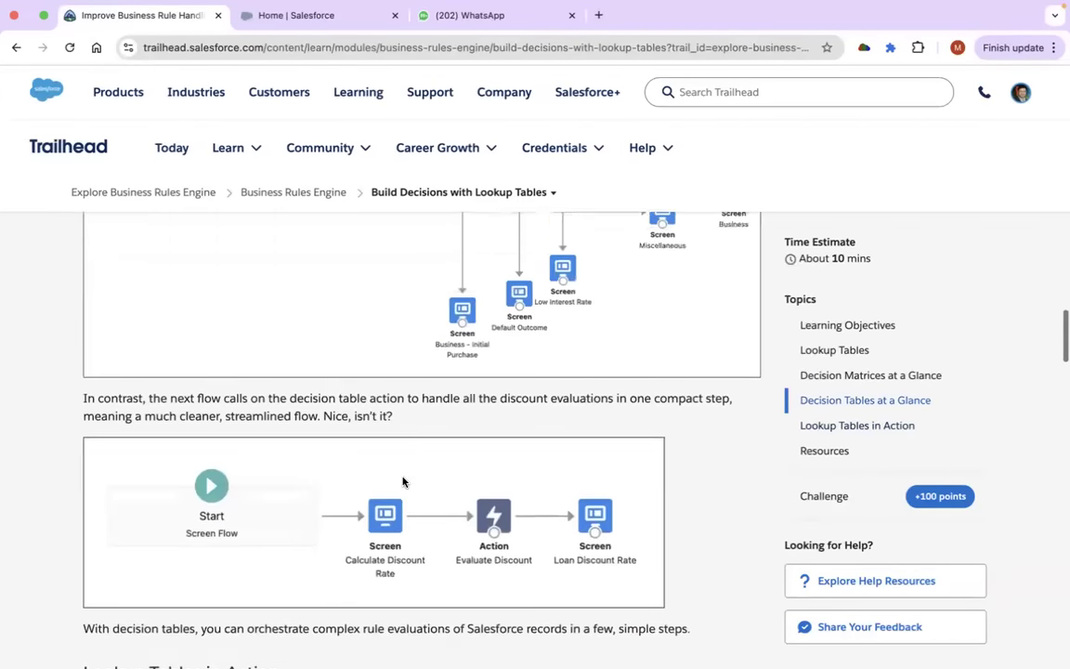
scroll(403, 481, "up", 4)
scroll(403, 481, "down", 20)
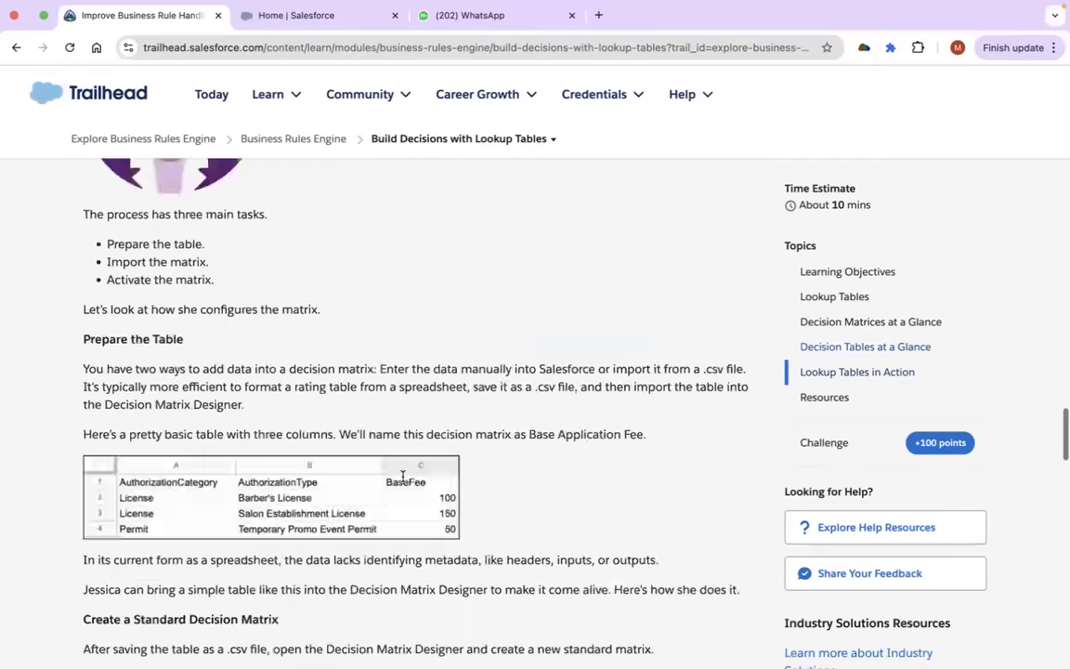
Close WhatsApp, switch to the Salesforce org and open the Business Rules Engine app.
left_click(571, 15)
left_click(340, 17)
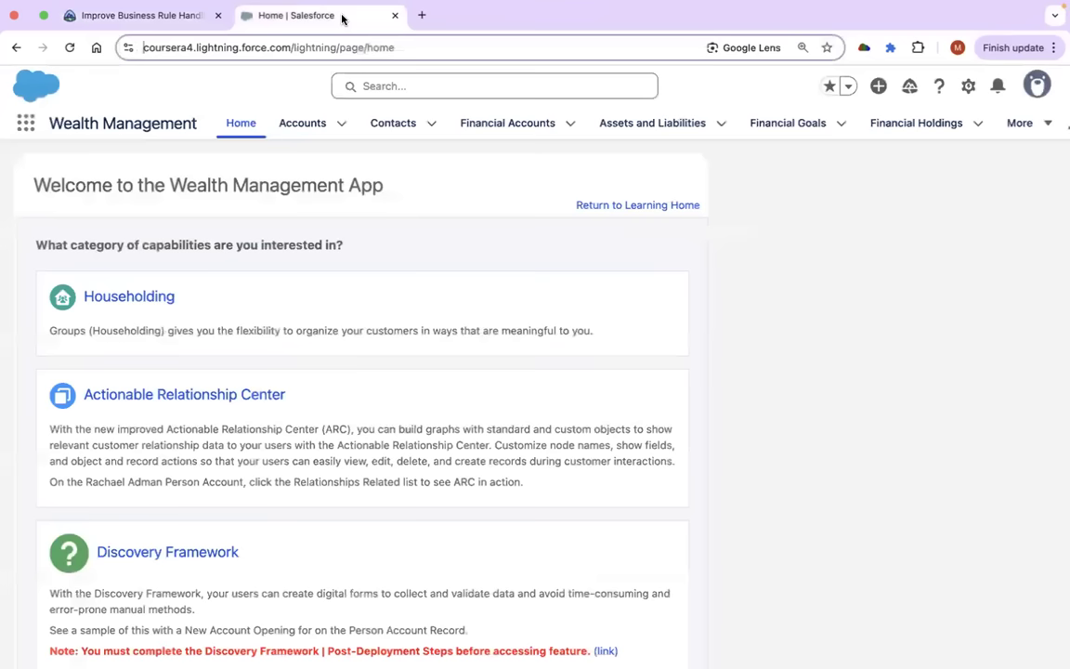
left_click(27, 123)
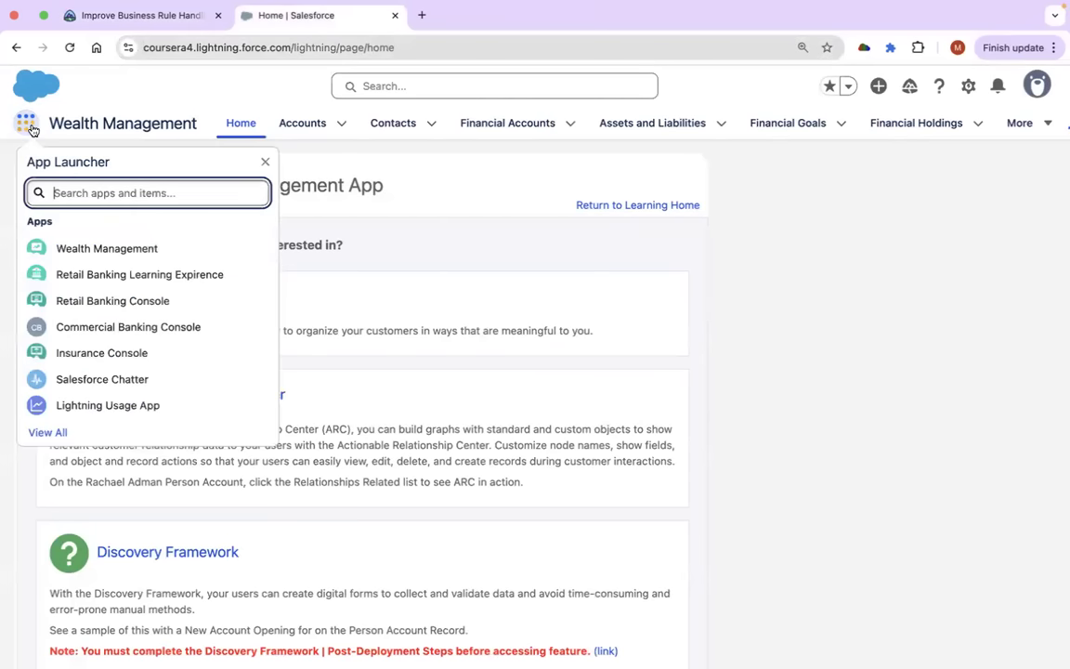
type("busin")
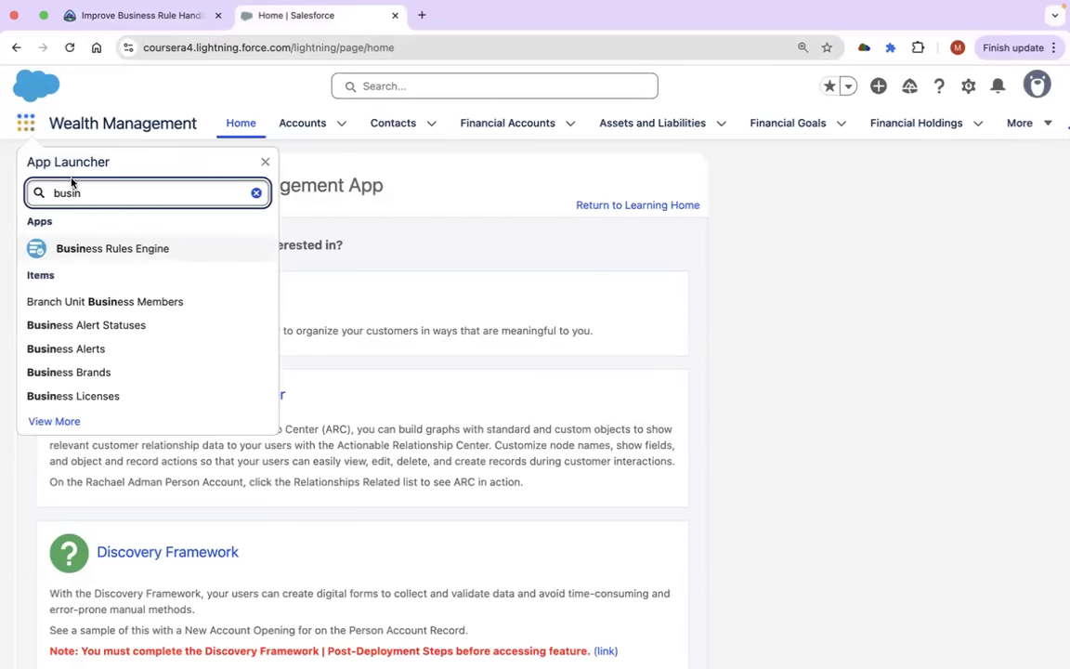
left_click(115, 245)
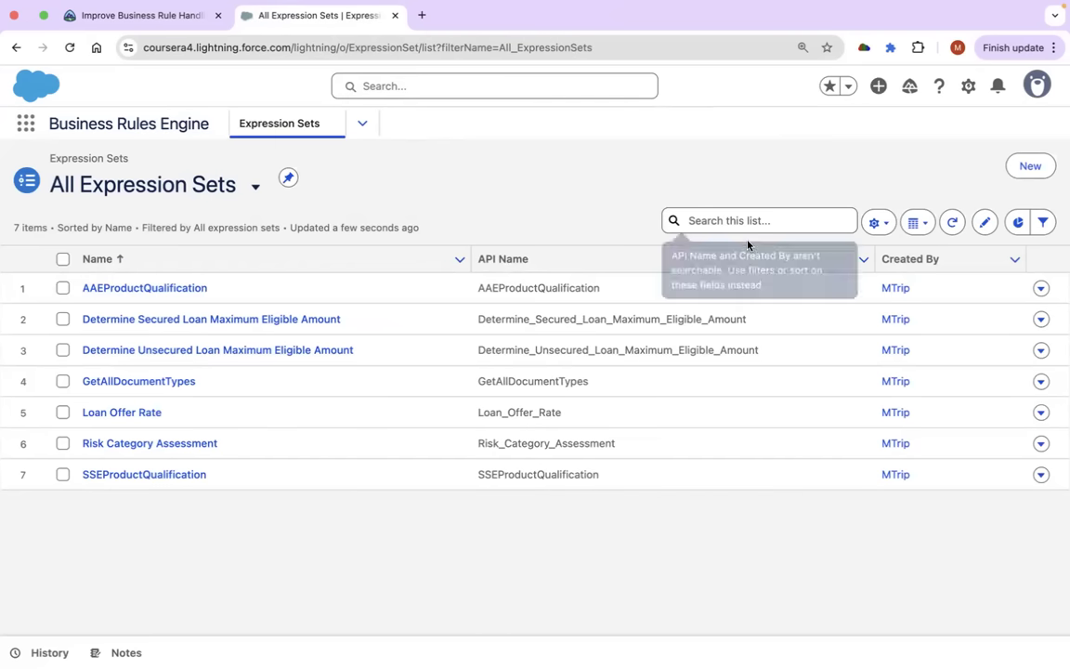
Start a new lookup table of type Decision Matrix from the Lookup Tables list.
left_click(363, 126)
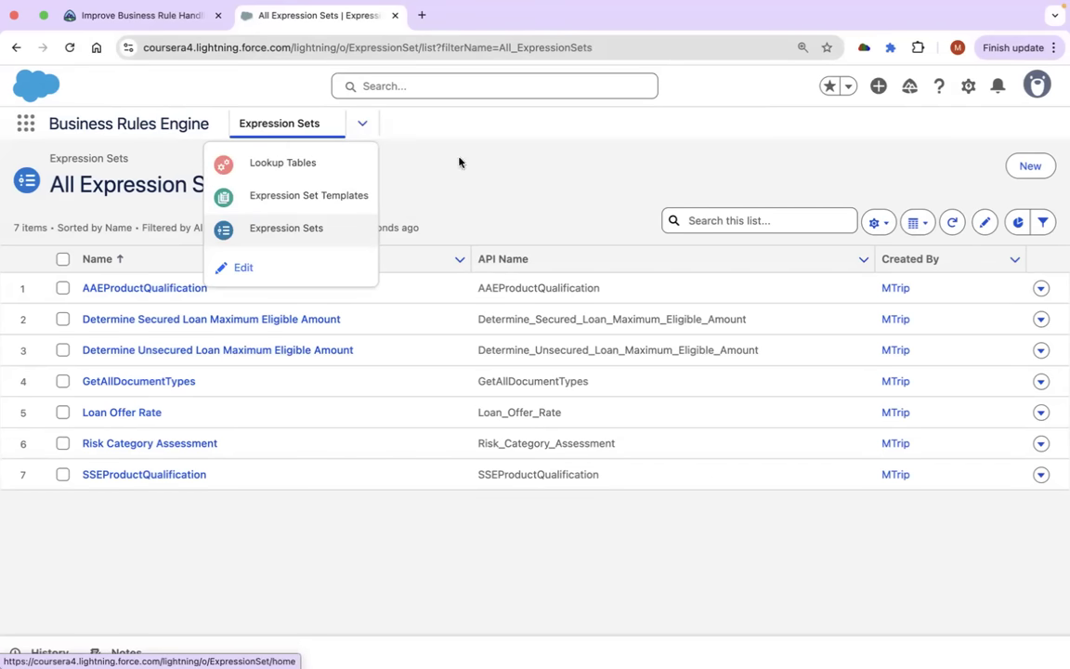
left_click(312, 165)
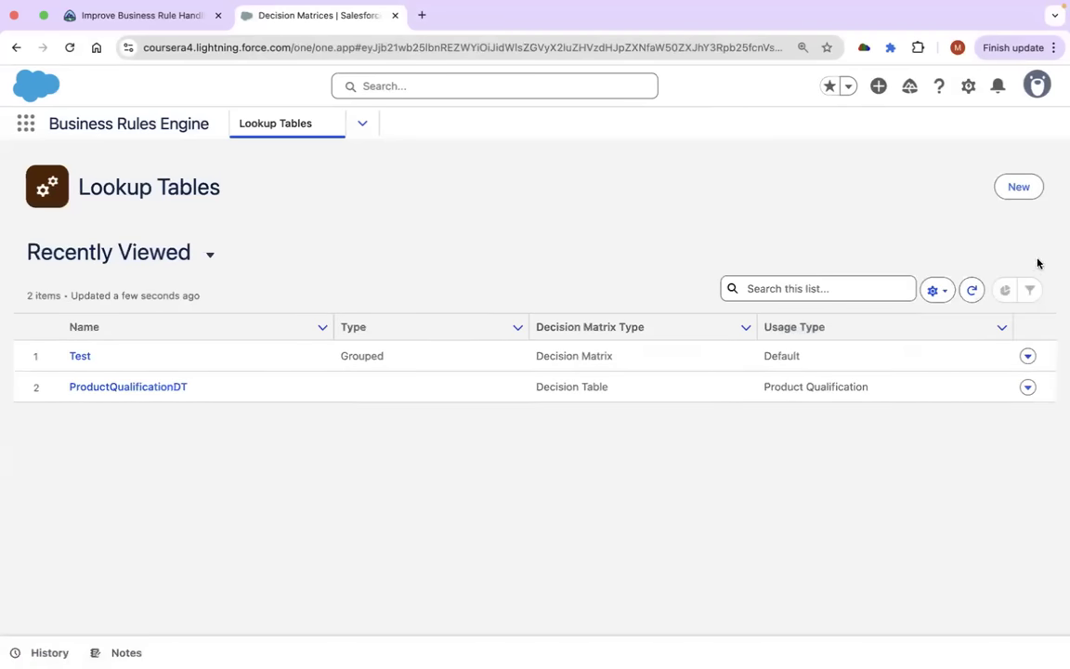
left_click(1018, 188)
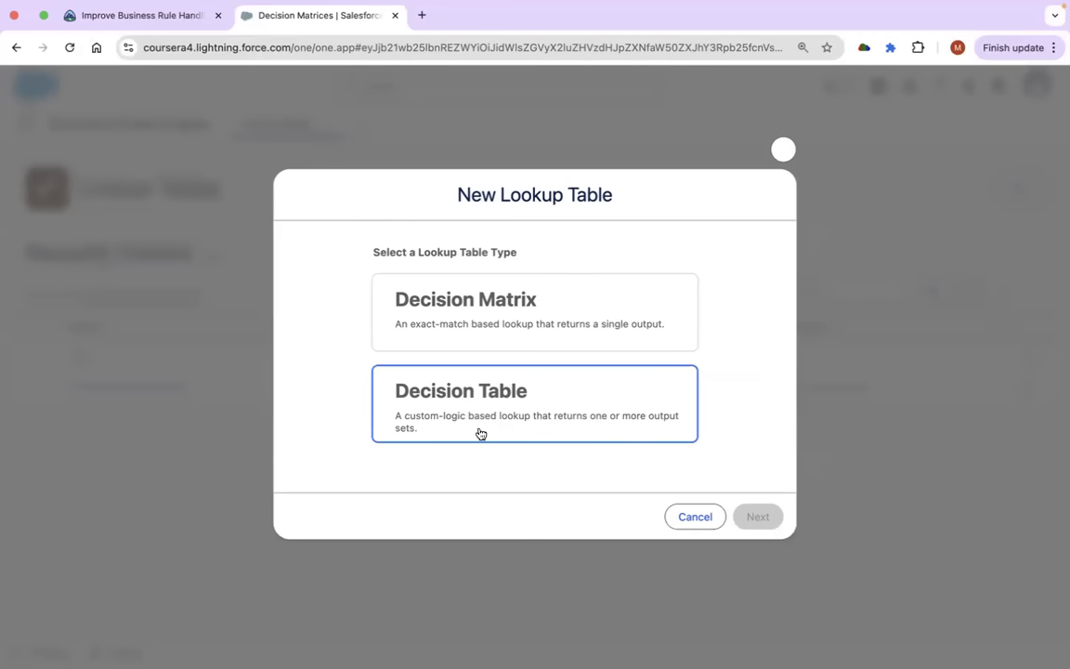
left_click(495, 328)
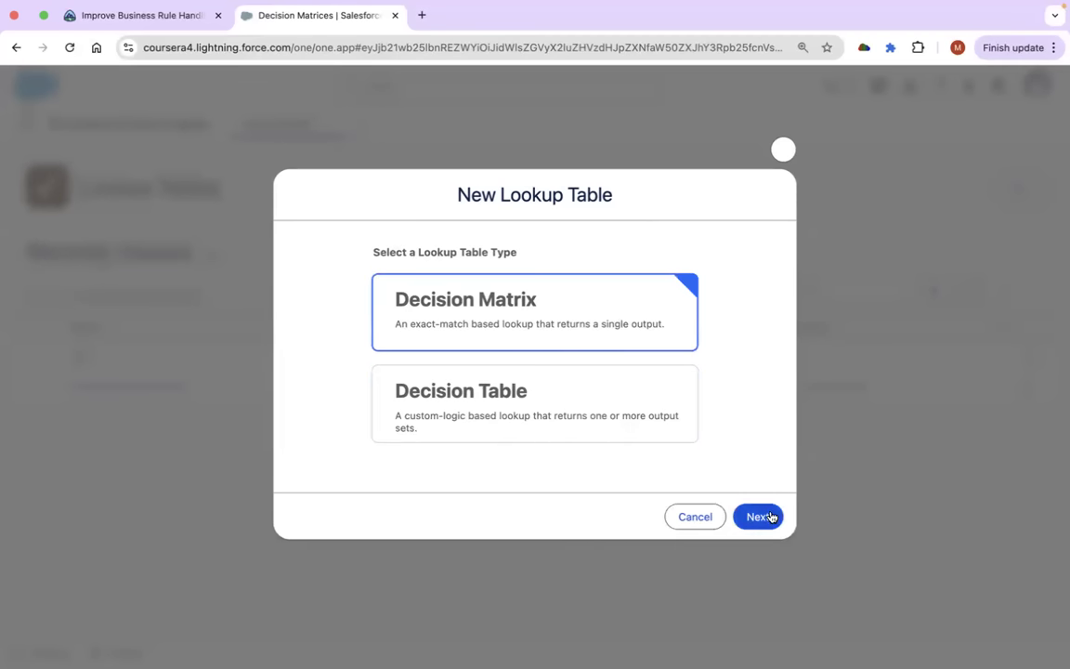
left_click(760, 516)
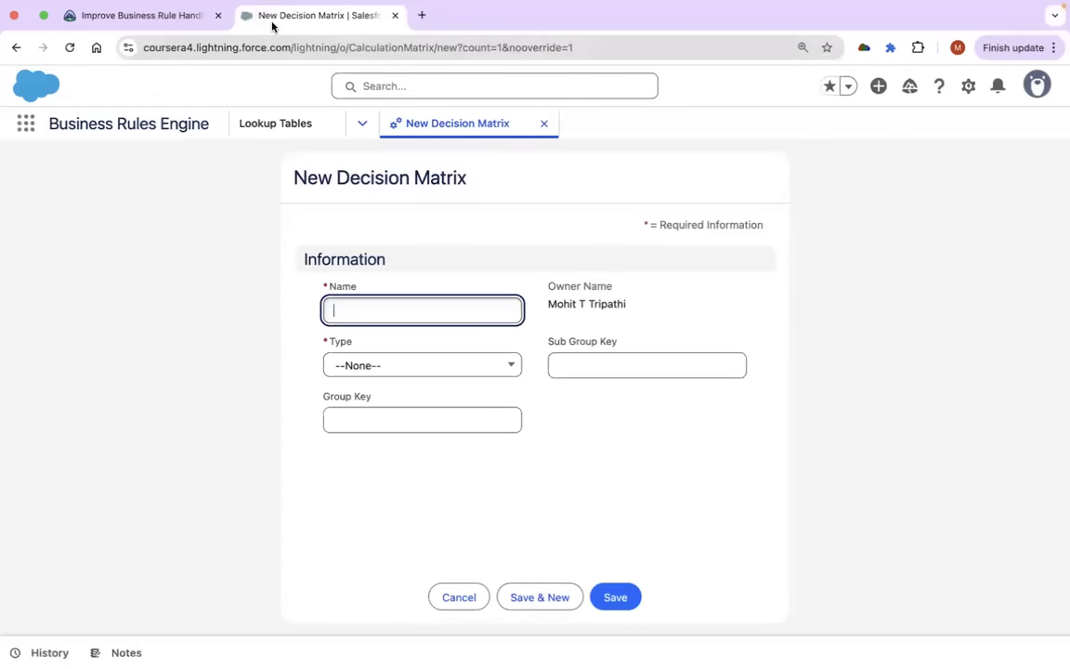
Copy the name Base Application Fee from the Trailhead instructions and enter it as the new decision matrix's name.
left_click(139, 16)
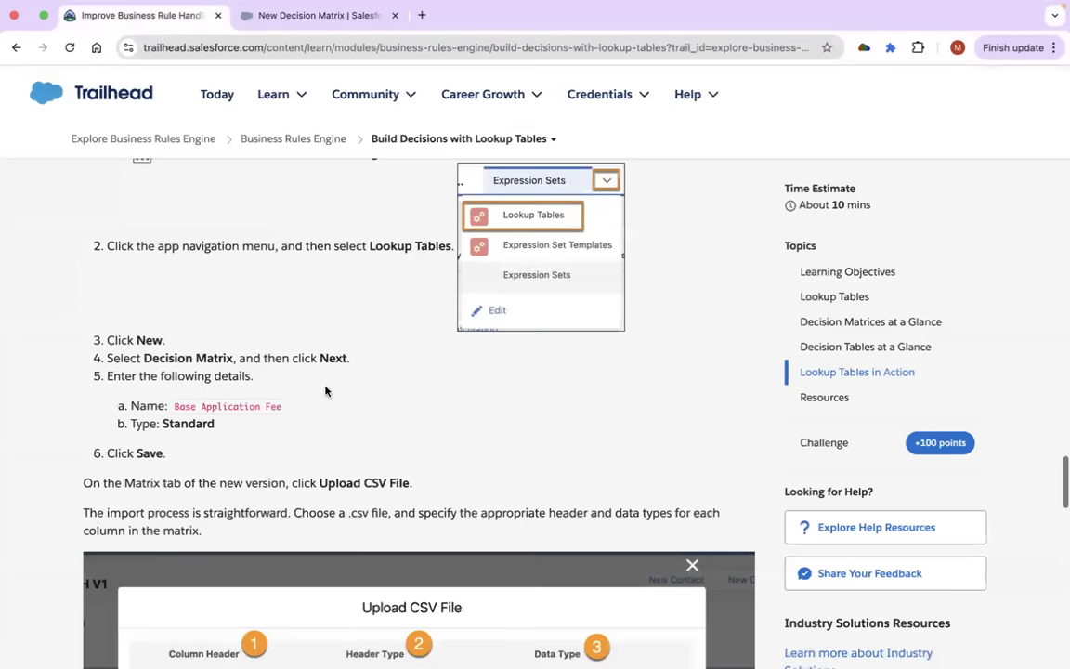
scroll(174, 405, "down", 1)
left_click_drag(174, 405, 282, 404)
key("super+c")
left_click(283, 388)
scroll(282, 388, "up", 1)
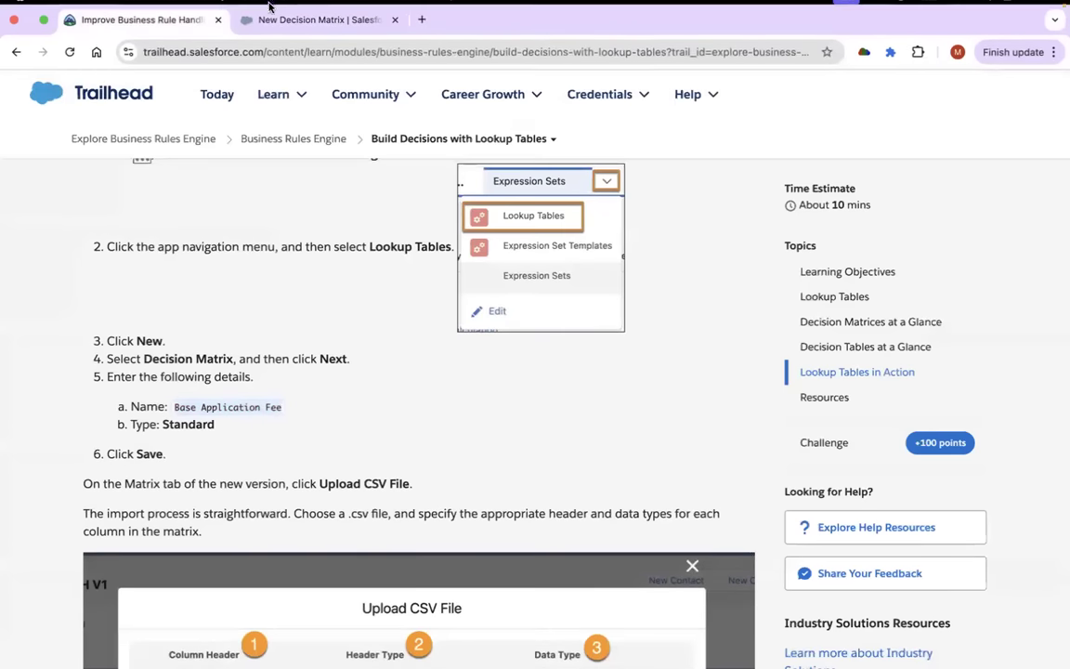
left_click(288, 30)
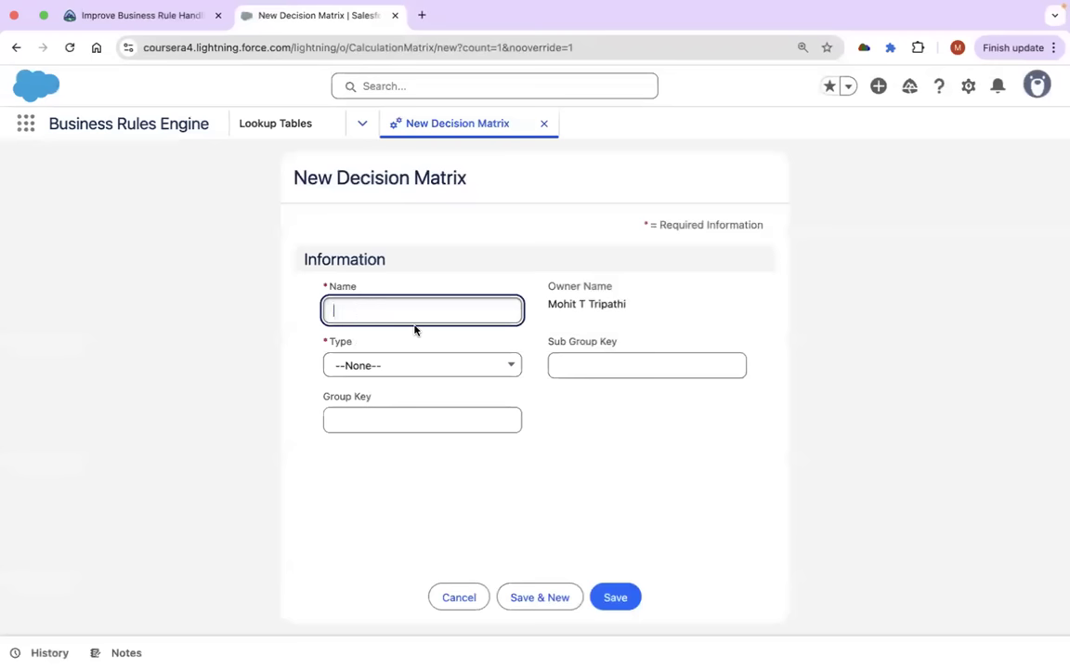
key("super+v")
left_click(651, 461)
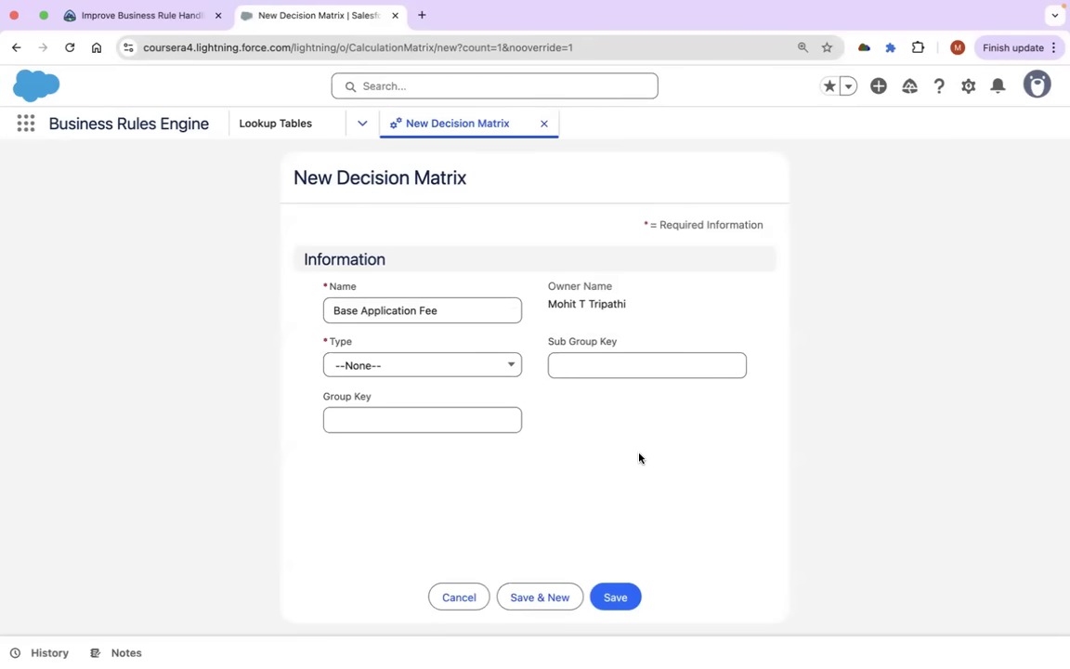
Set the decision matrix's type to Standard and save the record.
left_click(395, 367)
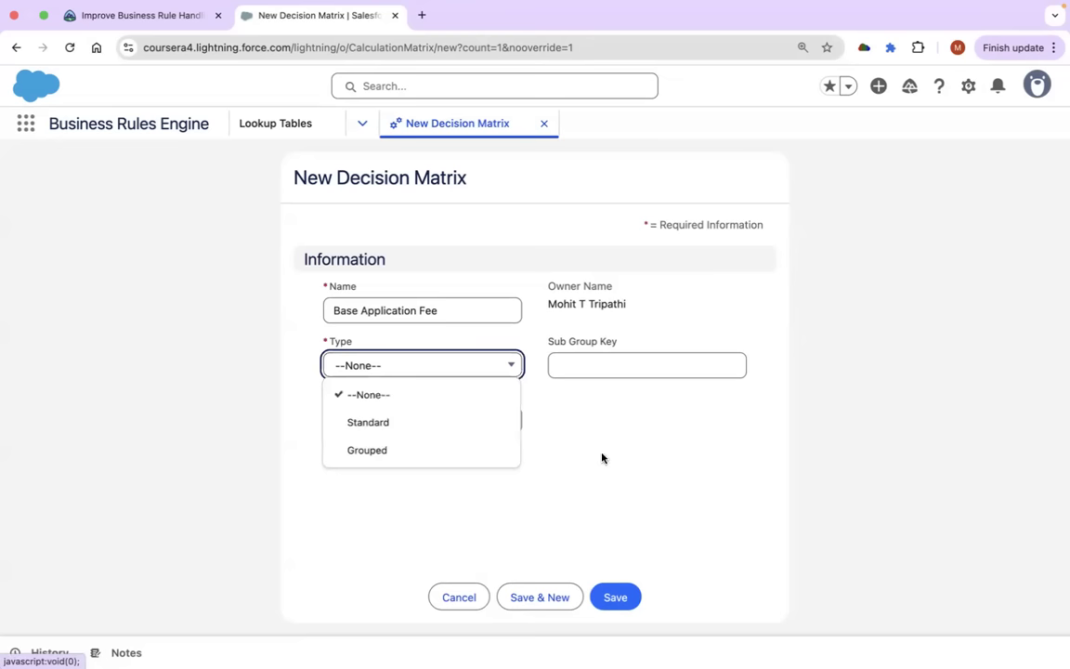
left_click(376, 428)
left_click(377, 368)
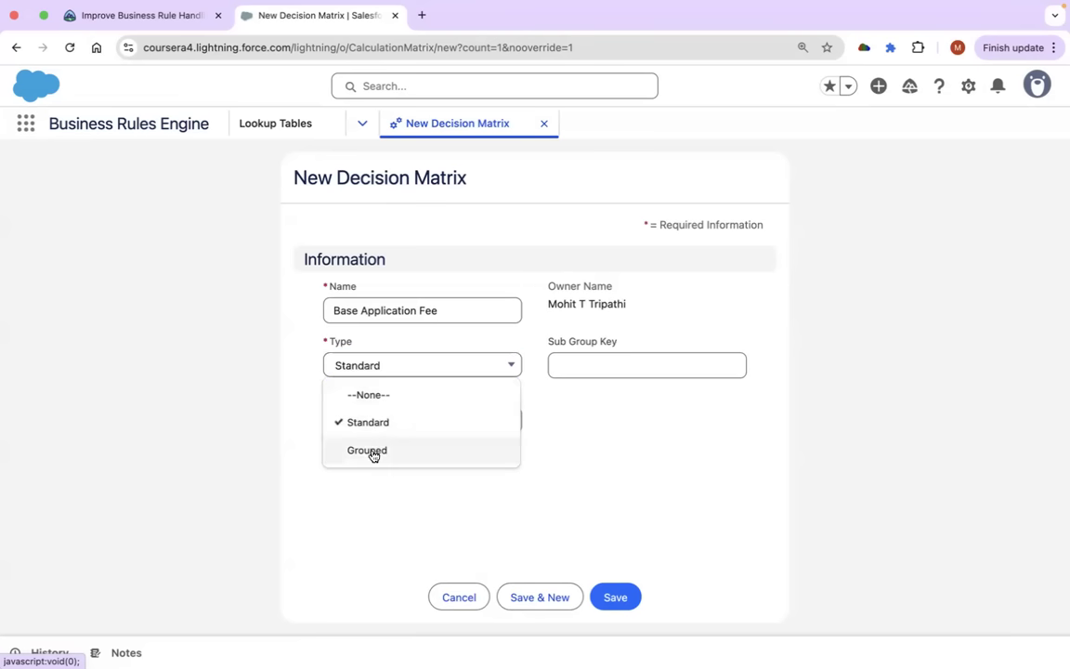
left_click(347, 493)
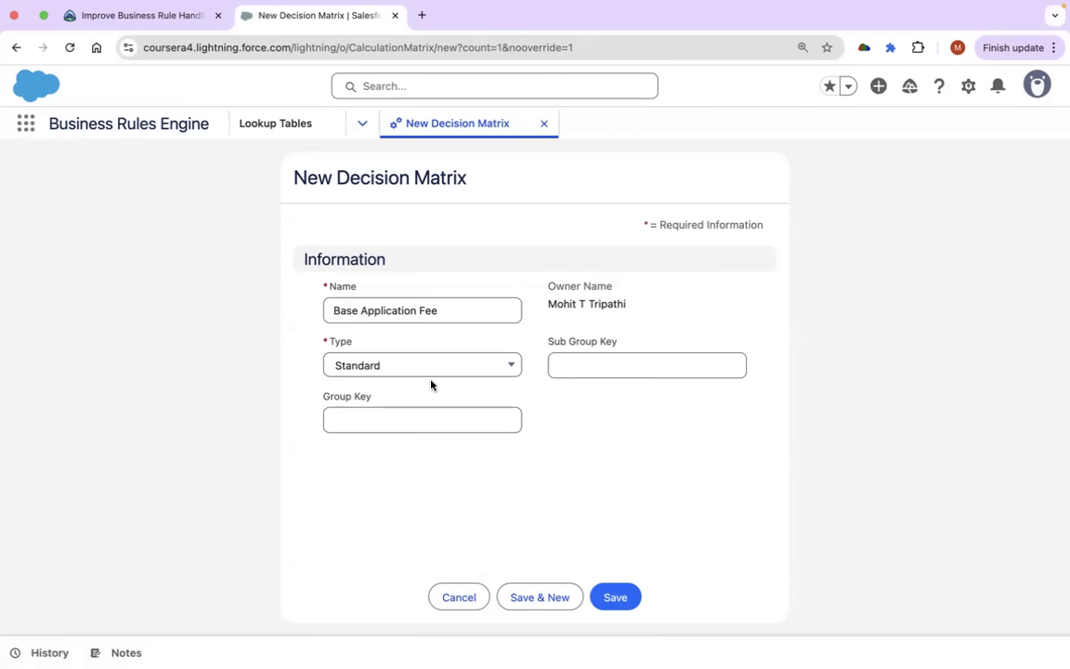
left_click(619, 601)
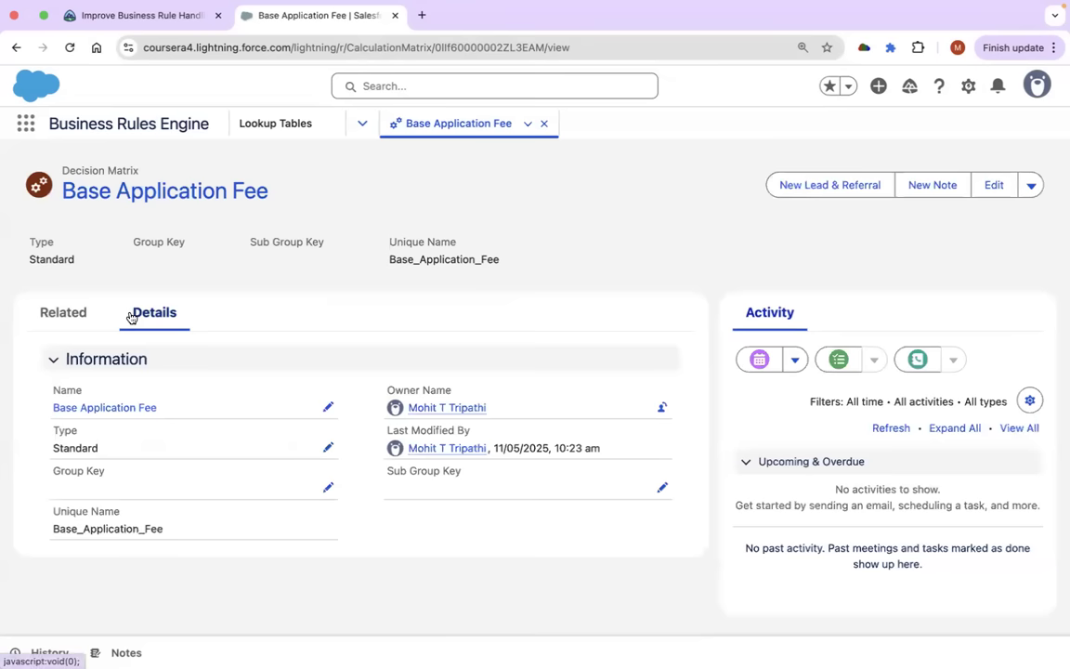
Open the Base Application Fee V1 version from the matrix's related decision matrix versions.
left_click(72, 316)
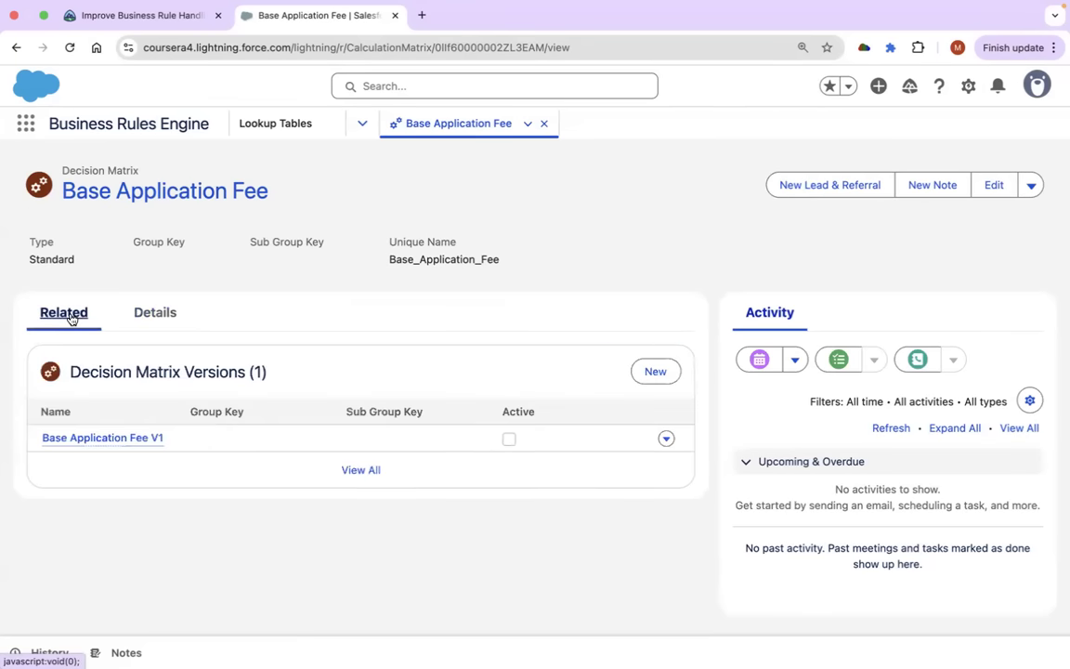
mouse_move(89, 443)
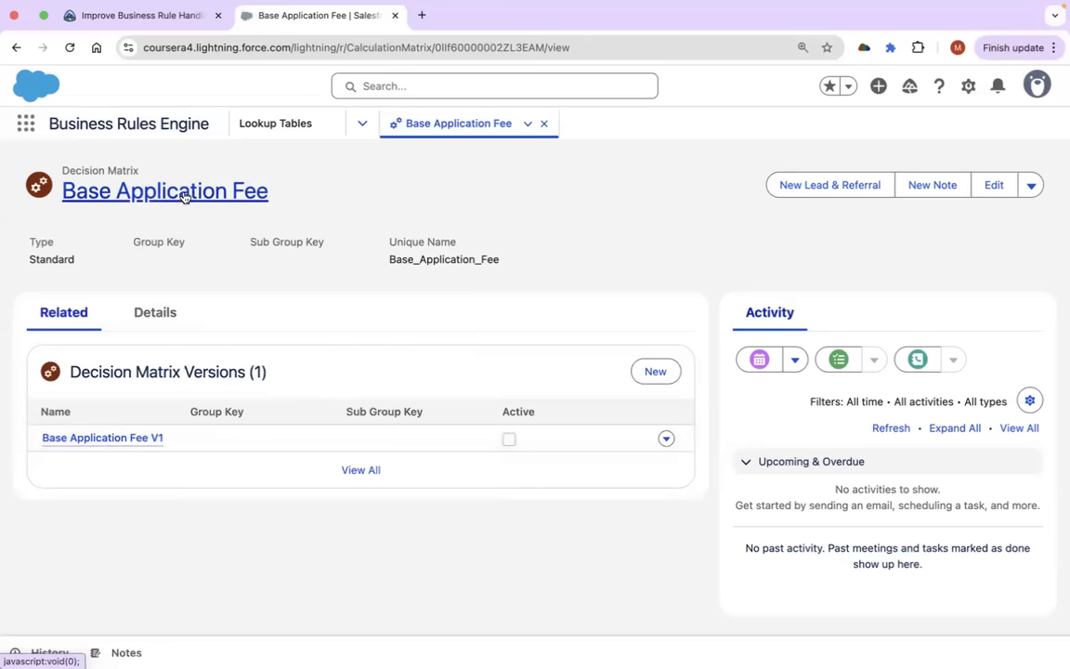
left_click(106, 445)
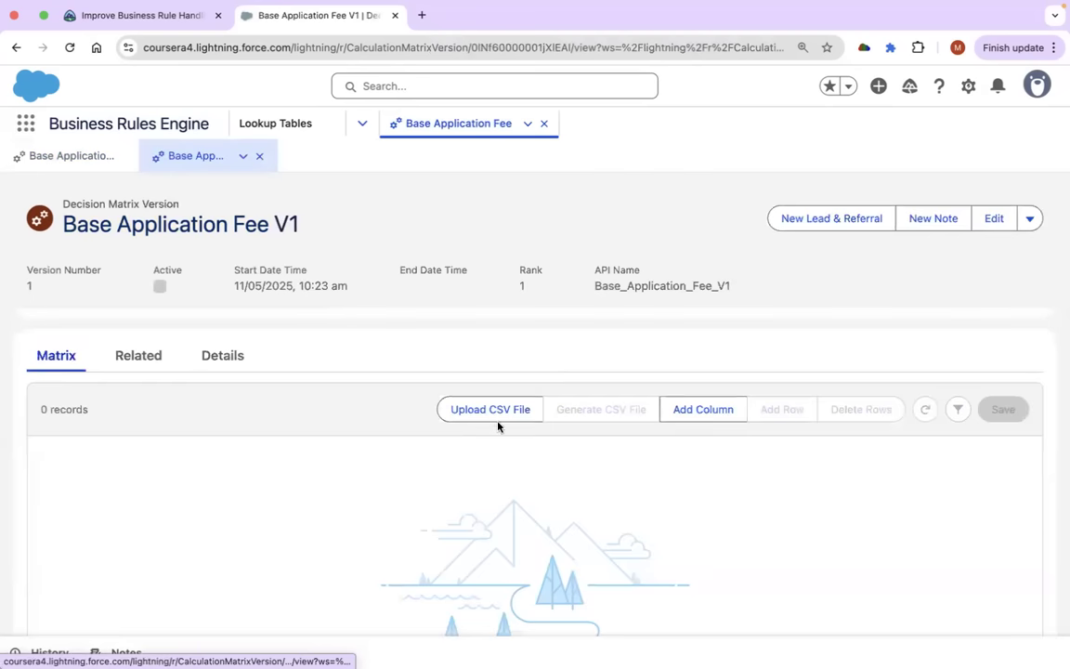
Select Base Application Fee - Sheet1.csv from the Desktop as the matrix's upload file and proceed to column mapping.
scroll(430, 453, "down", 2)
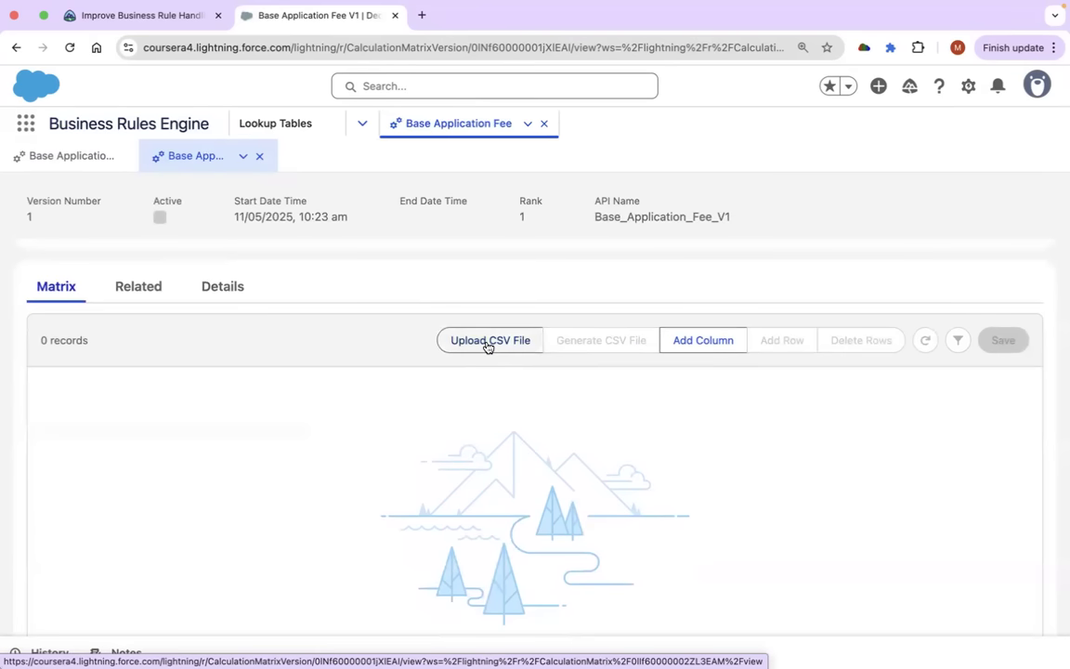
scroll(487, 346, "down", 1)
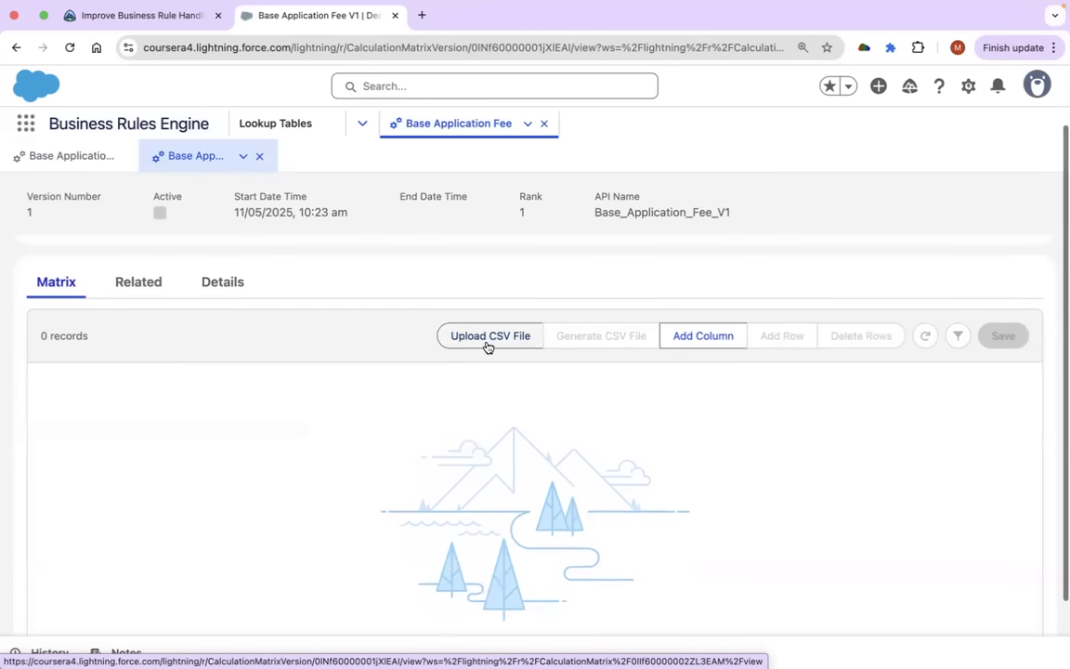
left_click(487, 345)
left_click(486, 368)
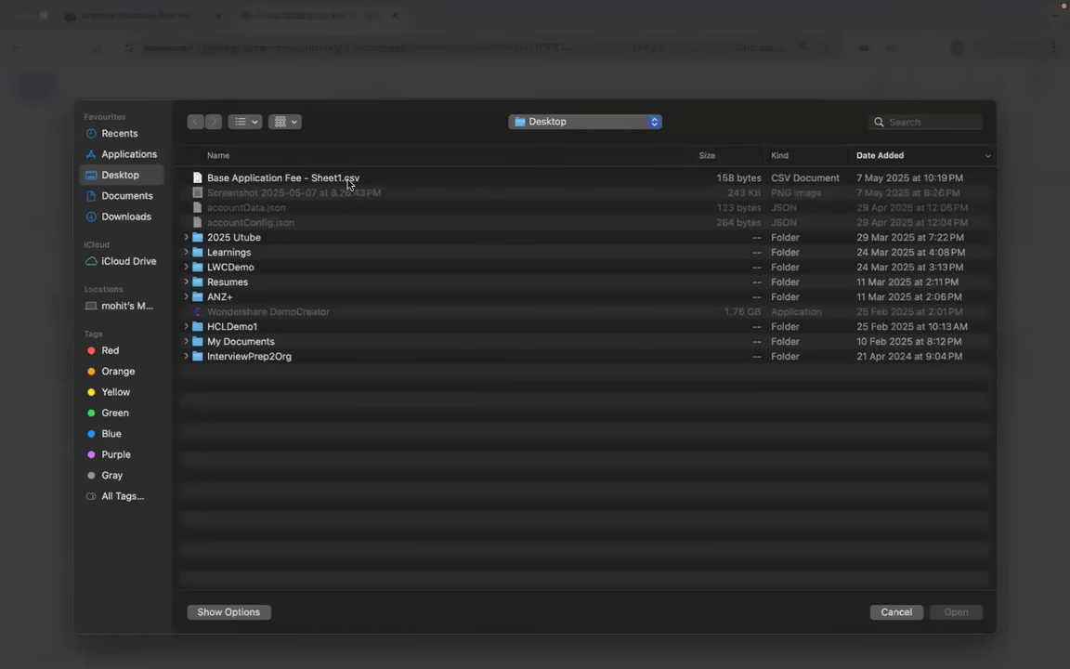
left_click(240, 180)
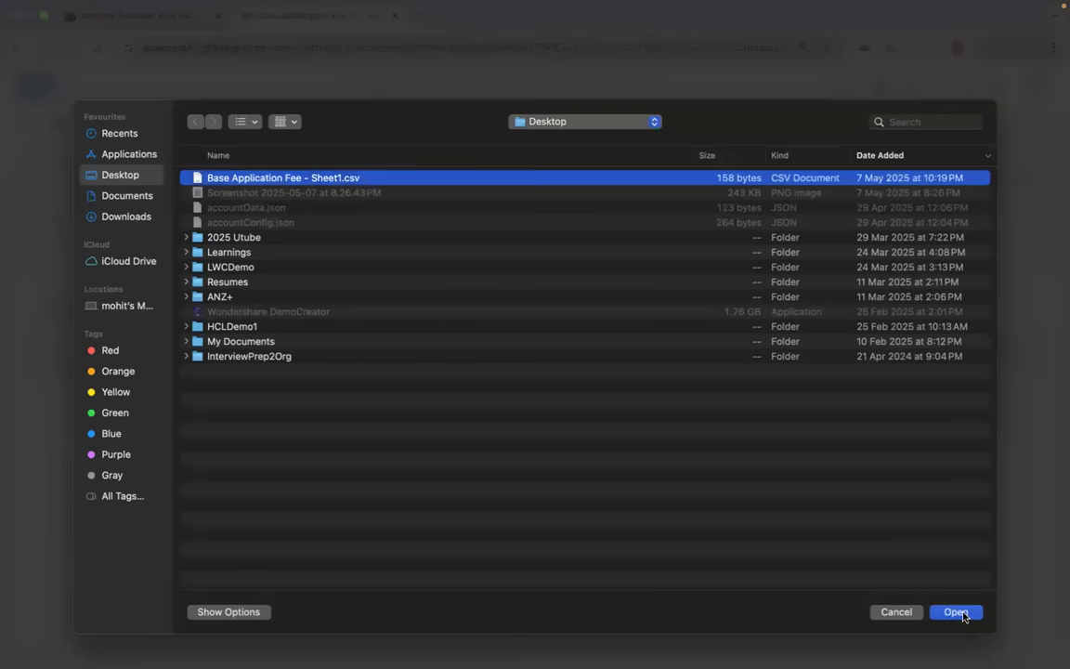
left_click(957, 612)
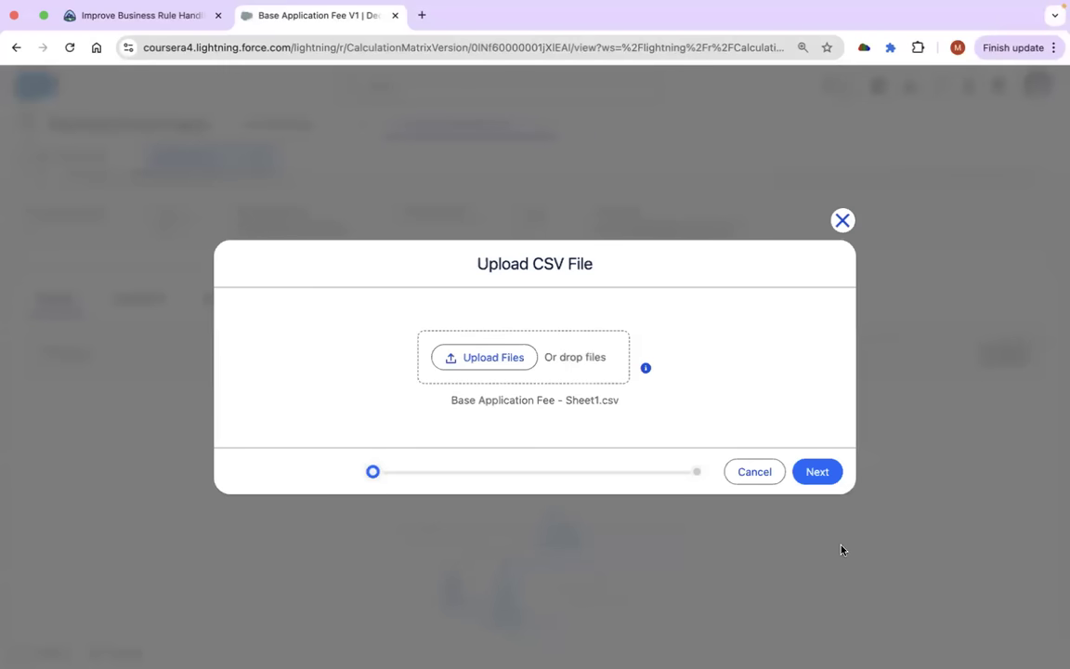
left_click(815, 473)
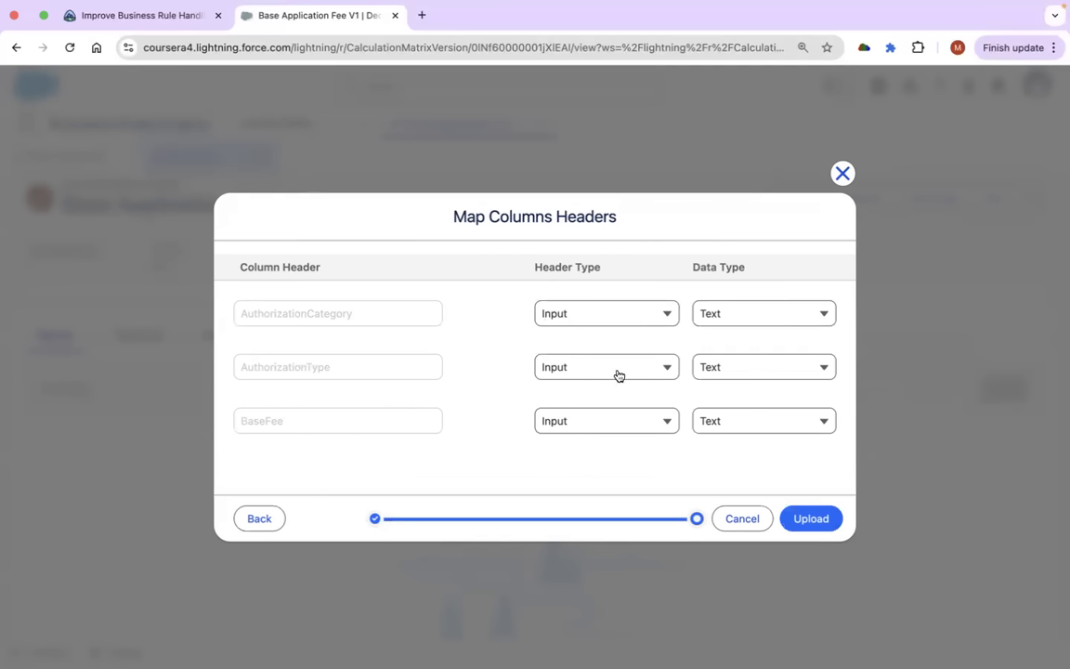
Map the BaseFee column as an Output with the Number data type and upload the CSV file.
left_click(595, 429)
left_click(588, 479)
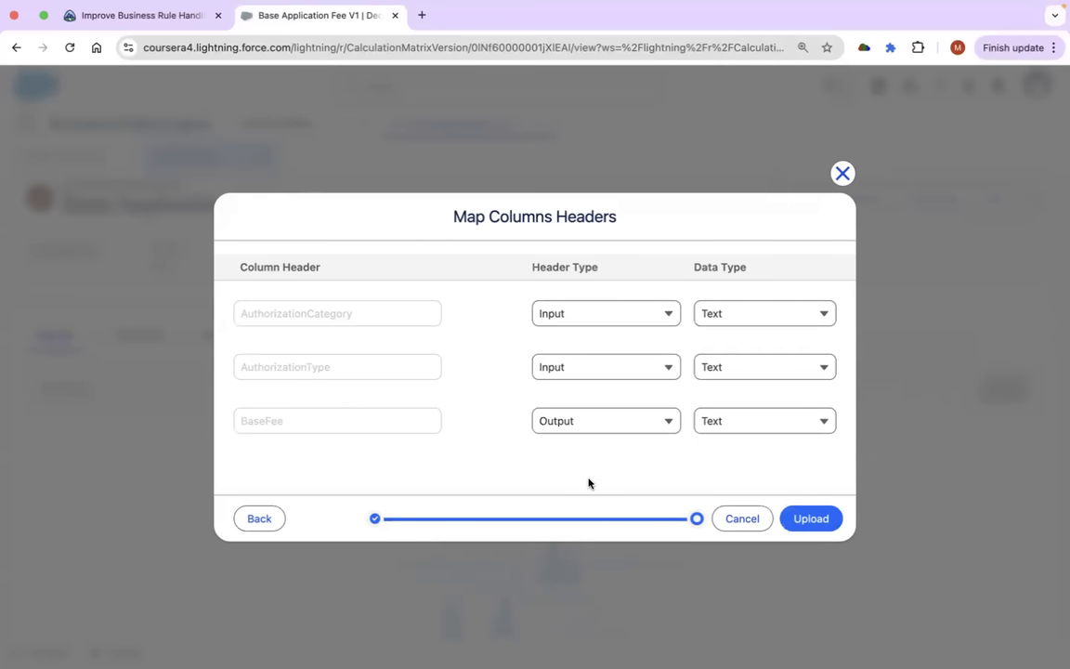
left_click(715, 429)
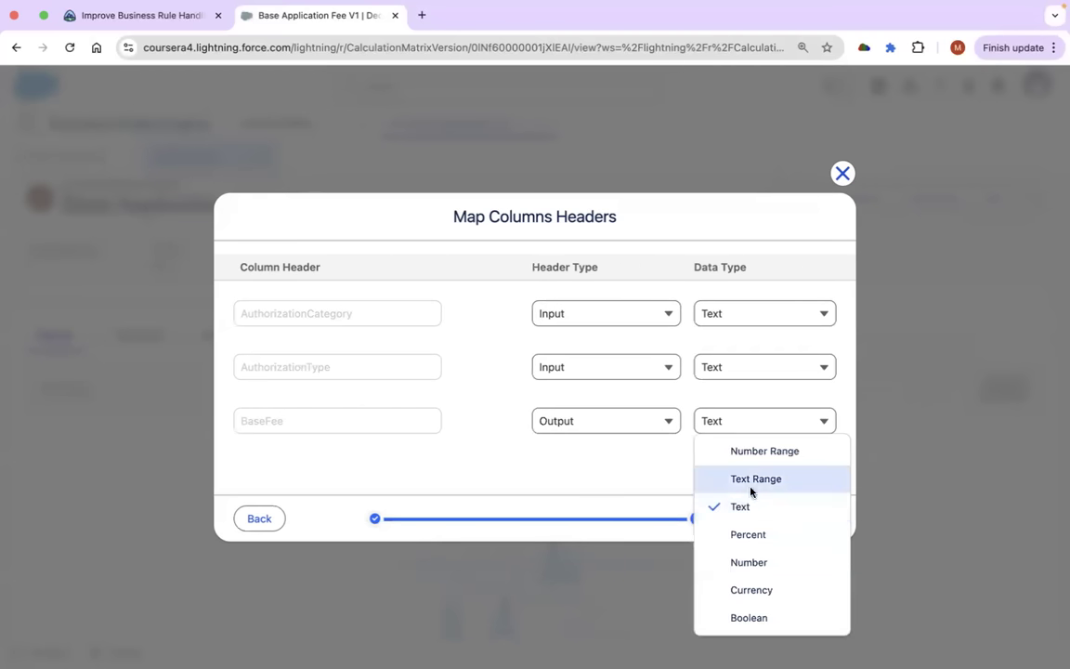
left_click(751, 563)
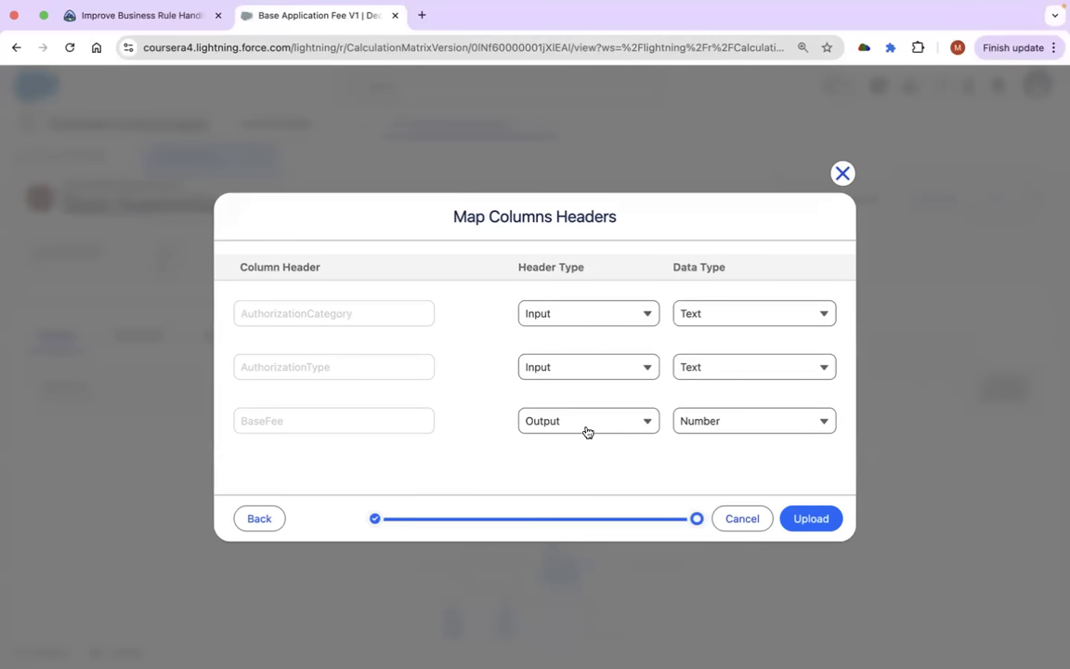
left_click(809, 519)
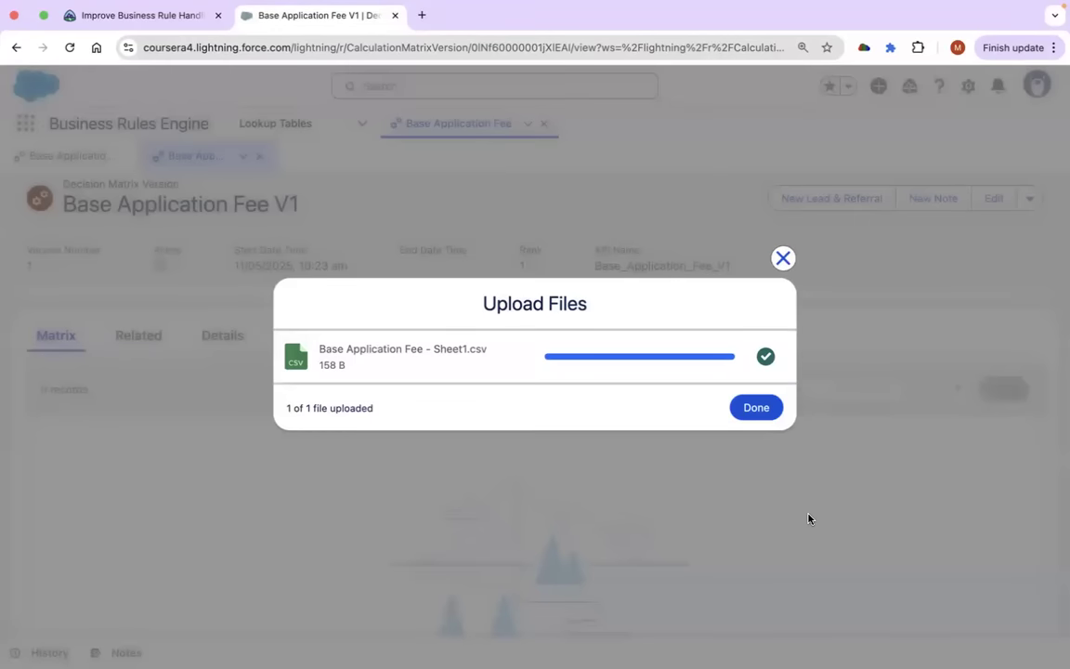
Open WhatsApp Web in a new browser tab.
left_click(422, 15)
type("web")
key("Return")
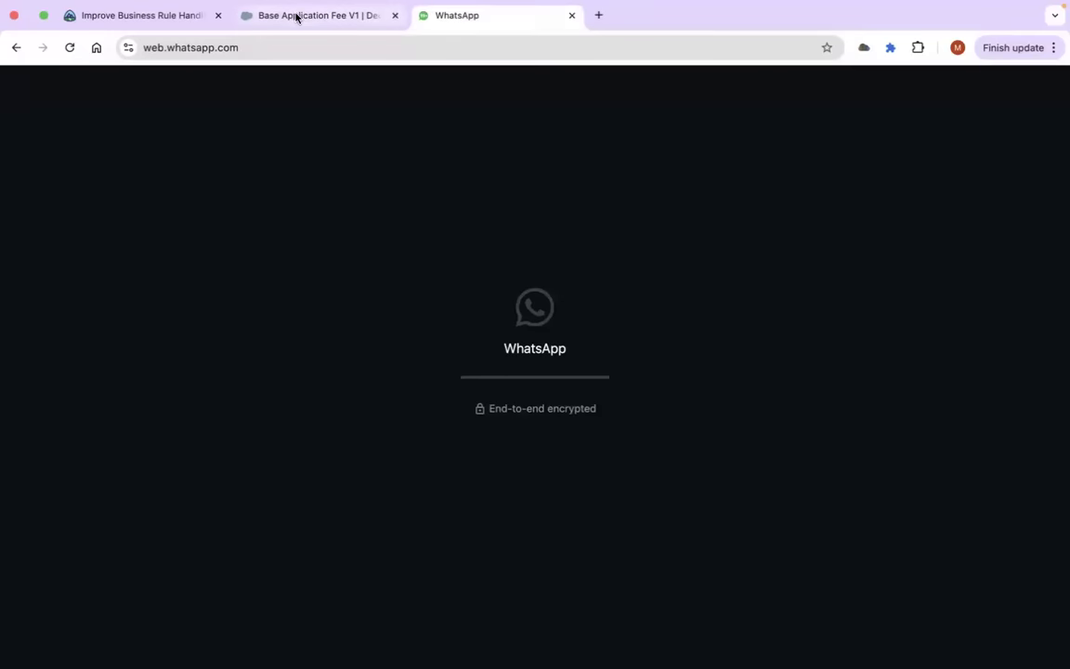
Return to the Salesforce org and finish the CSV upload for Base Application Fee V1.
left_click(297, 16)
left_click(756, 407)
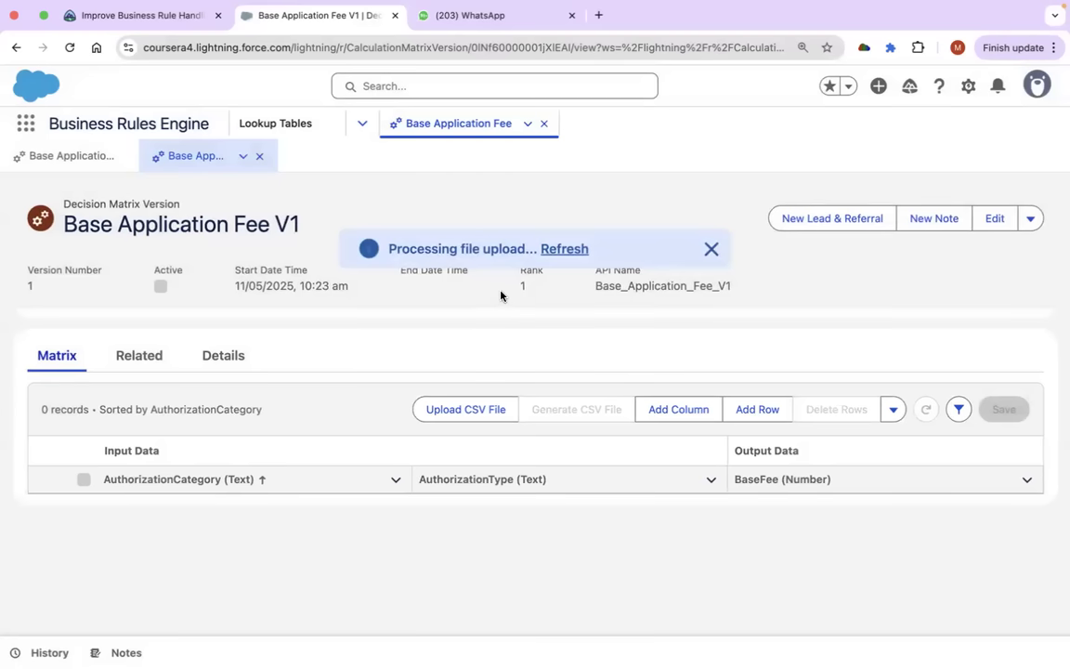
Refresh Base Application Fee V1 to load the uploaded CSV rows, and save the version as Active.
left_click(567, 249)
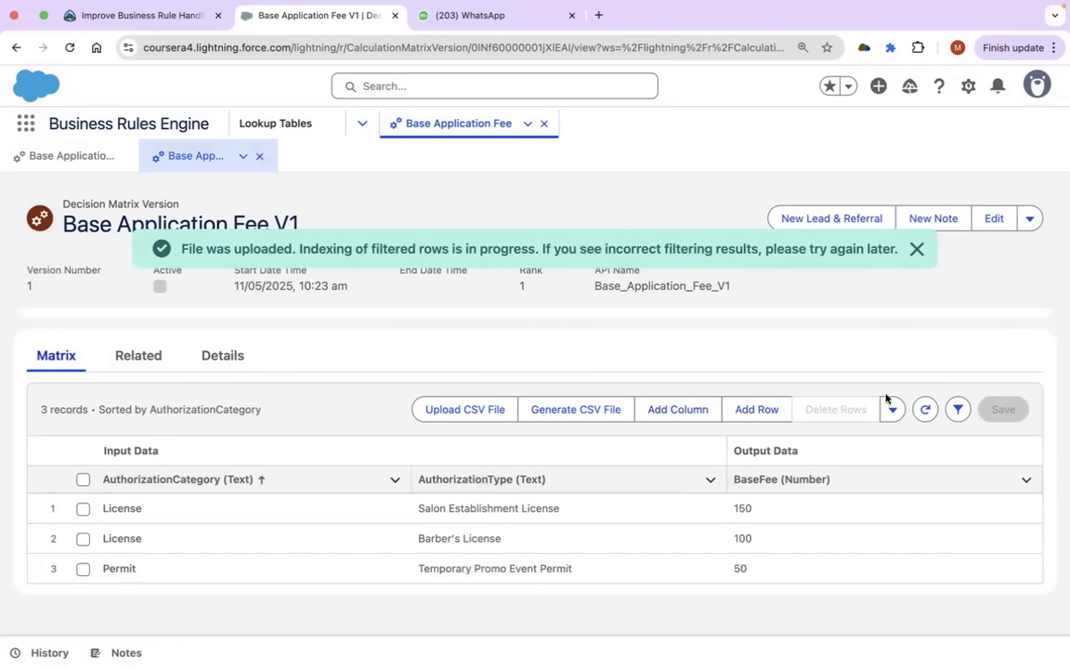
left_click(918, 250)
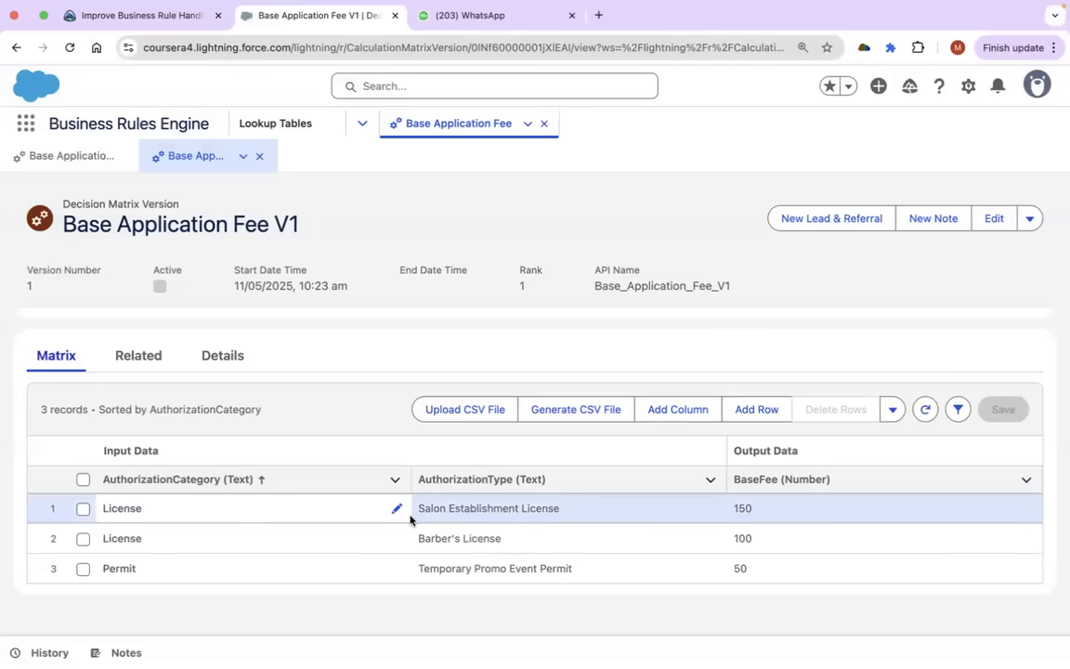
left_click(222, 358)
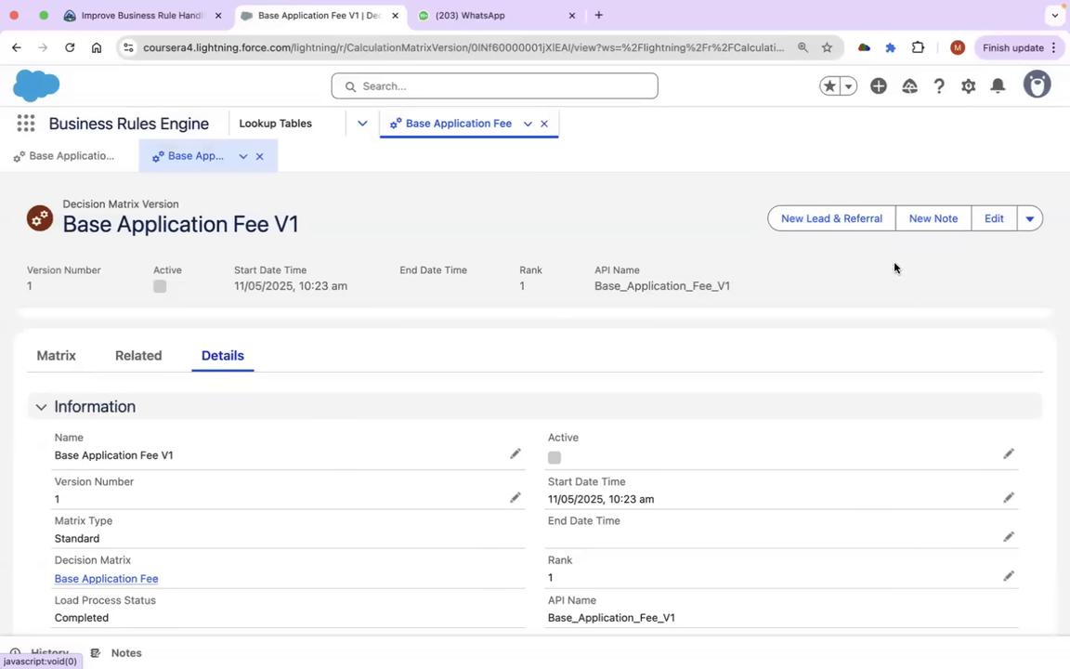
left_click(1003, 227)
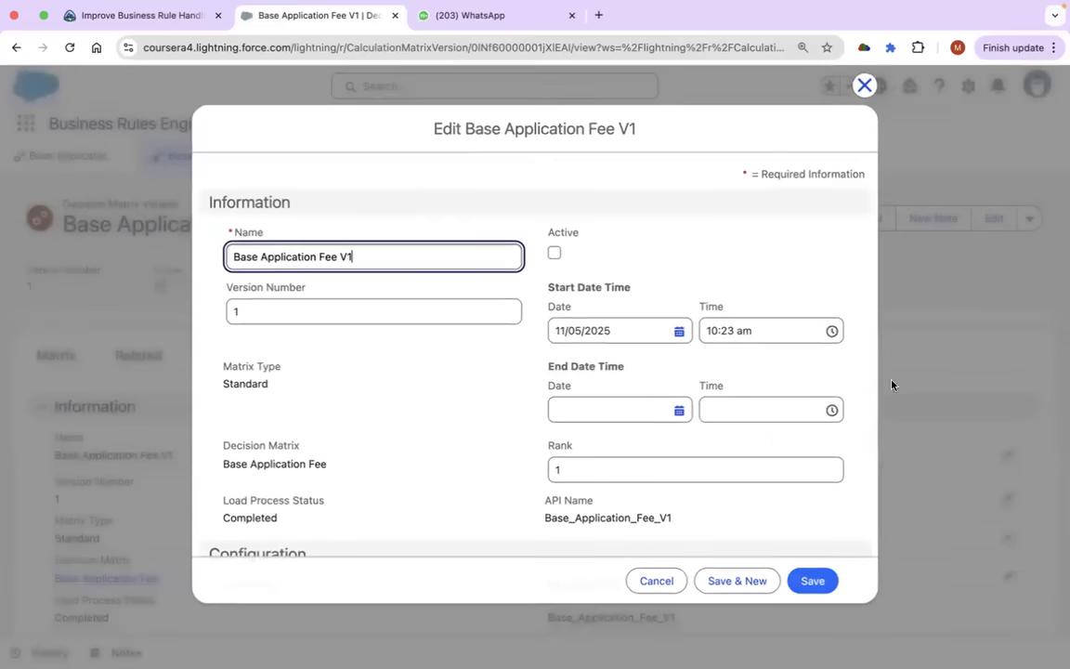
left_click(554, 253)
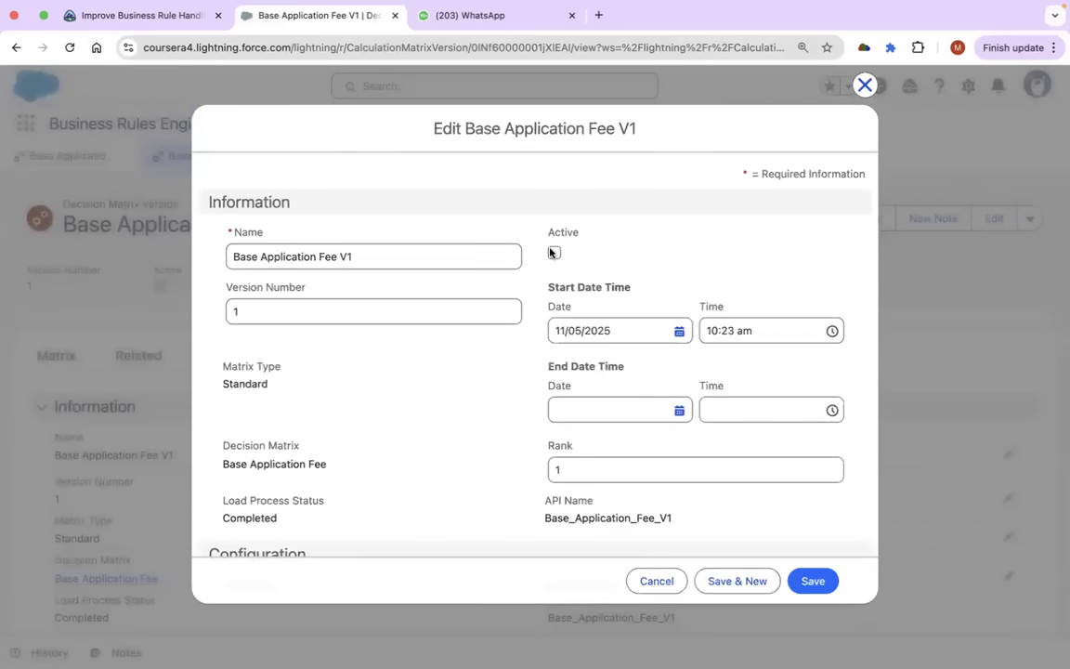
left_click(814, 580)
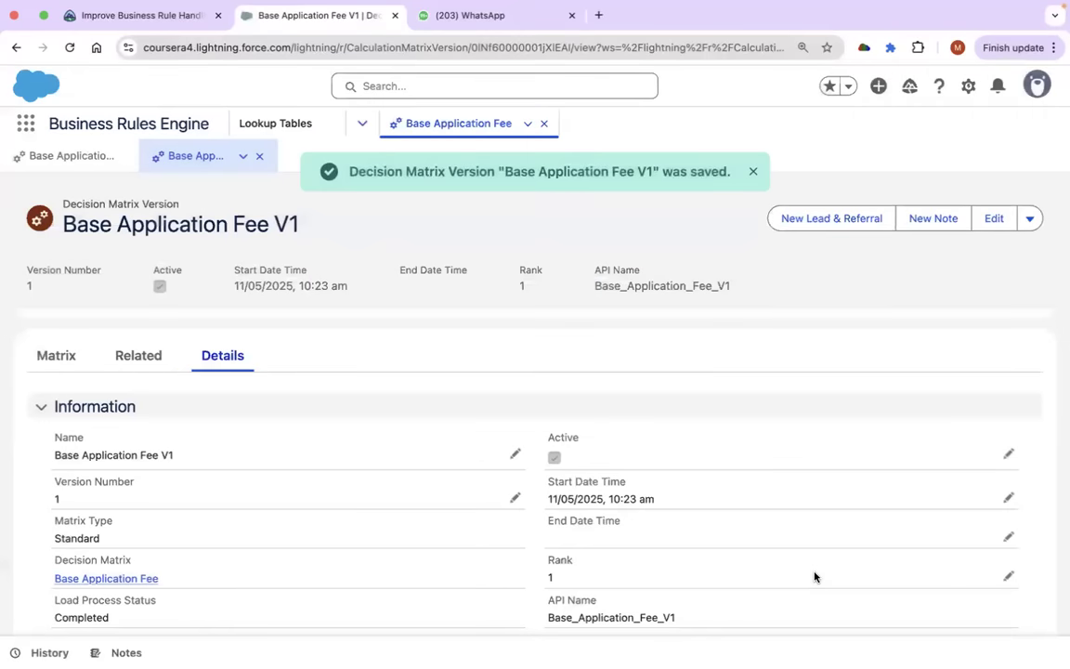
left_click(68, 48)
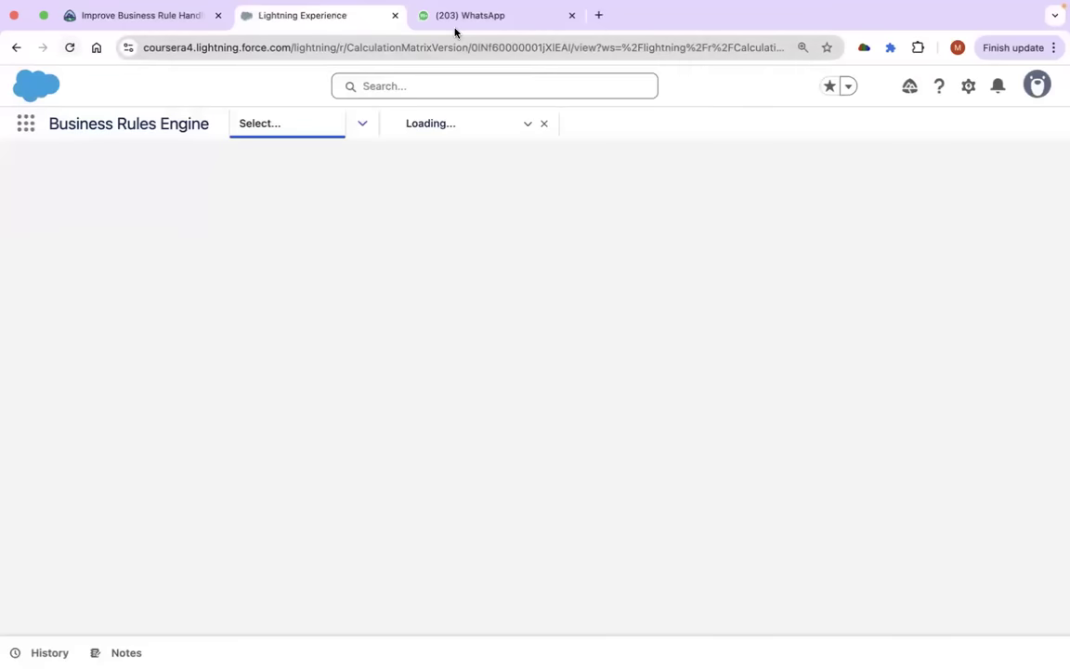
Switch to WhatsApp Web and send Base Application Fee - Sheet1.csv from the Desktop to the Financial Service Cloud group.
left_click(457, 16)
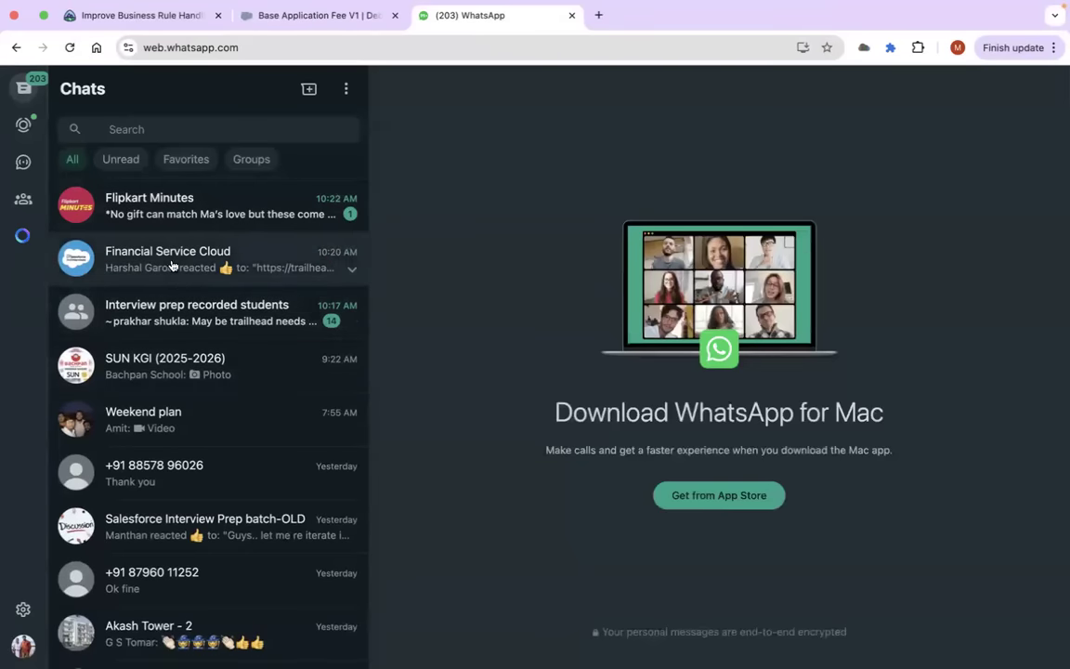
left_click(156, 240)
left_click(396, 644)
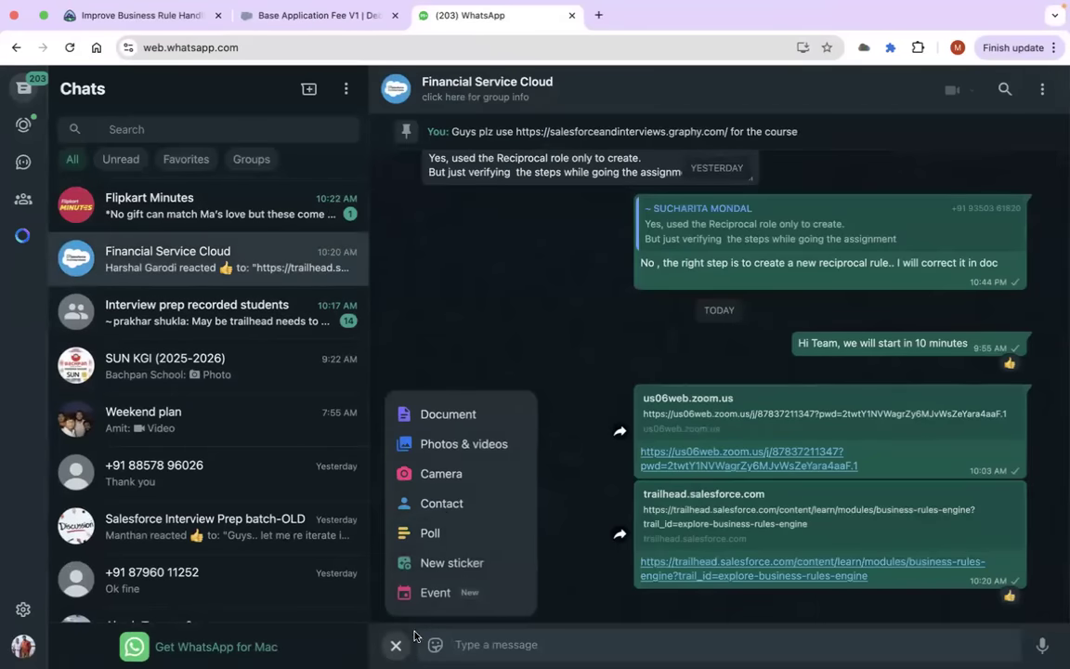
left_click(444, 413)
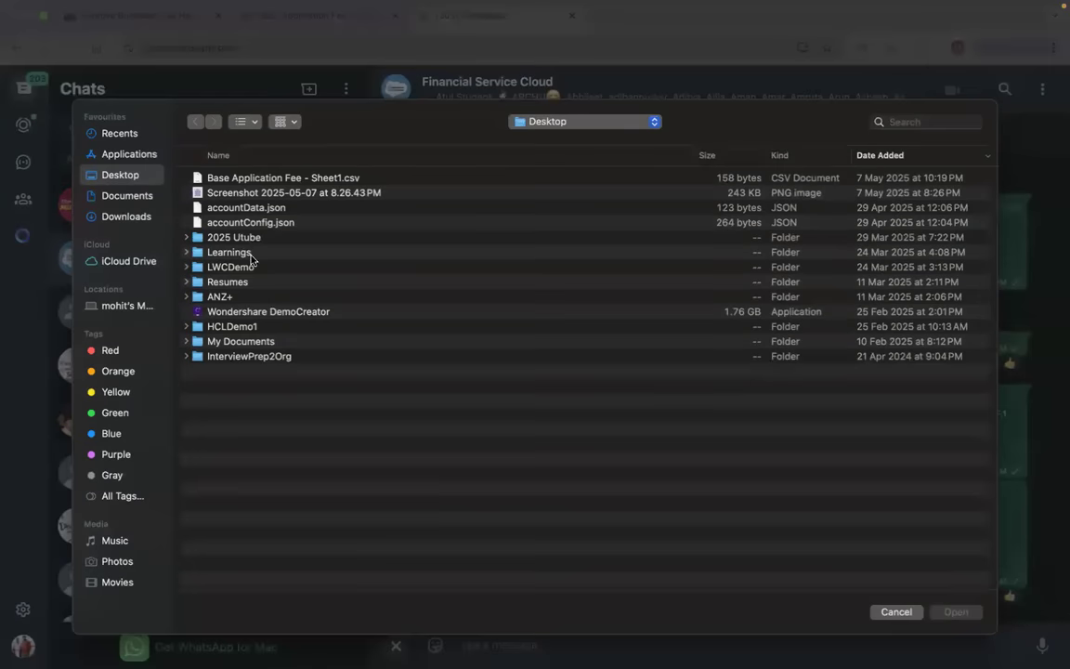
left_click(307, 177)
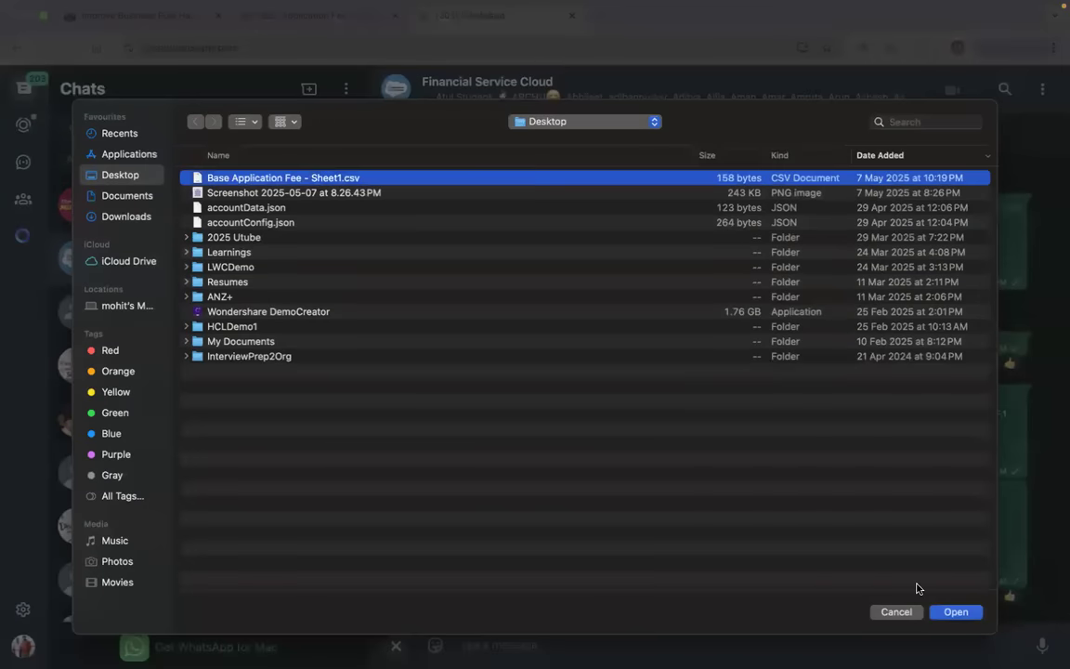
left_click(966, 614)
key("Return")
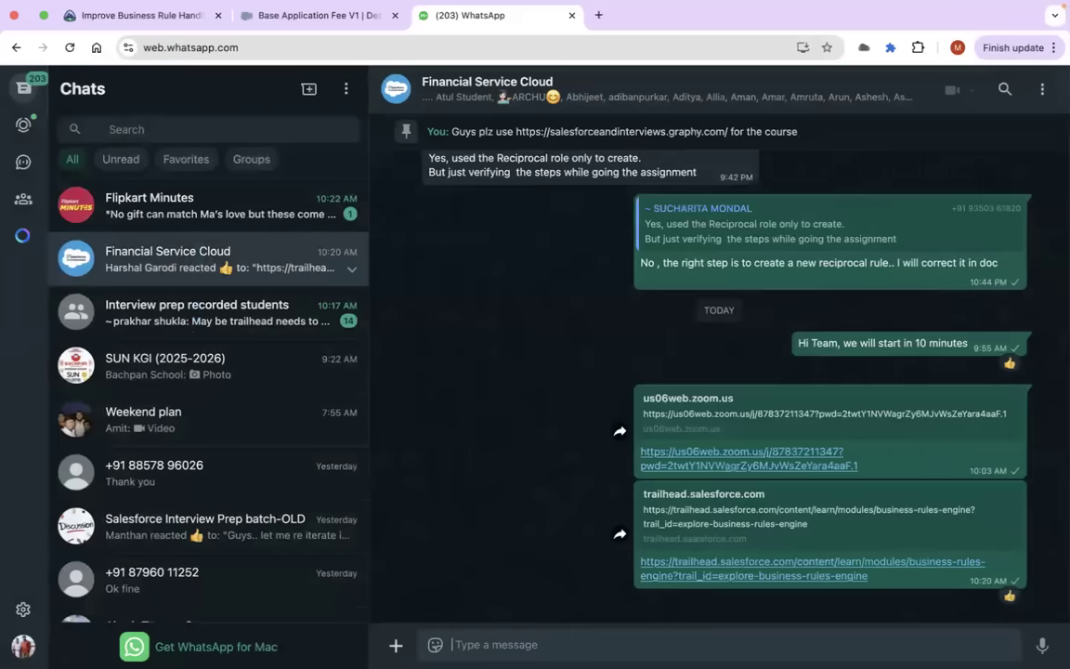
Return to the Salesforce org and review the details and matrix rows of Base Application Fee V1.
left_click(323, 8)
mouse_move(265, 8)
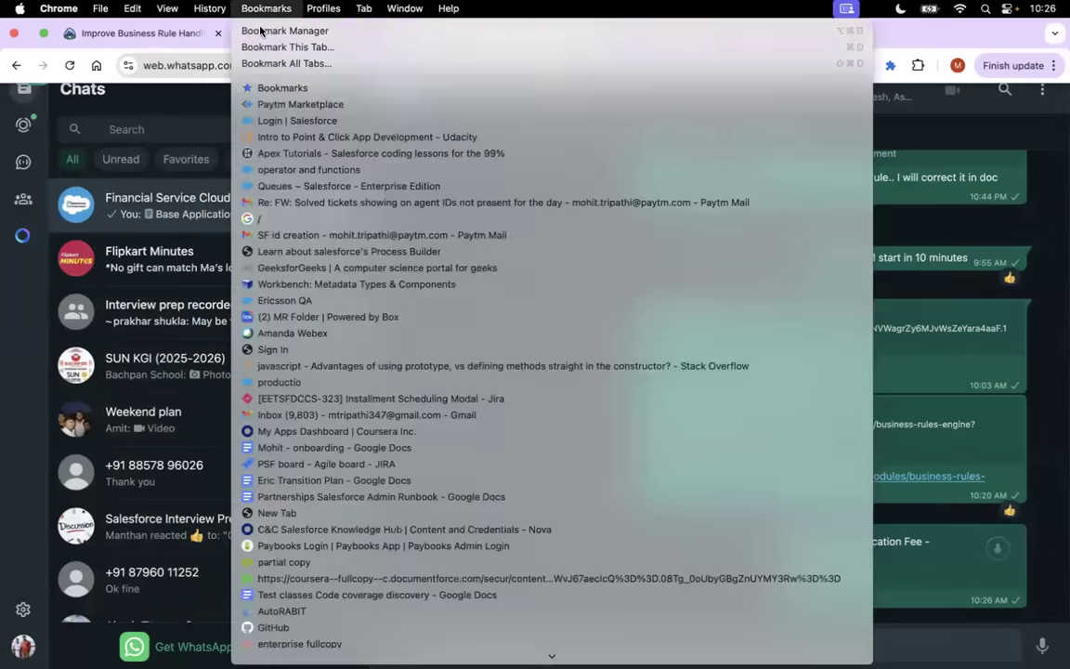
left_click(299, 28)
left_click(287, 33)
left_click(748, 33)
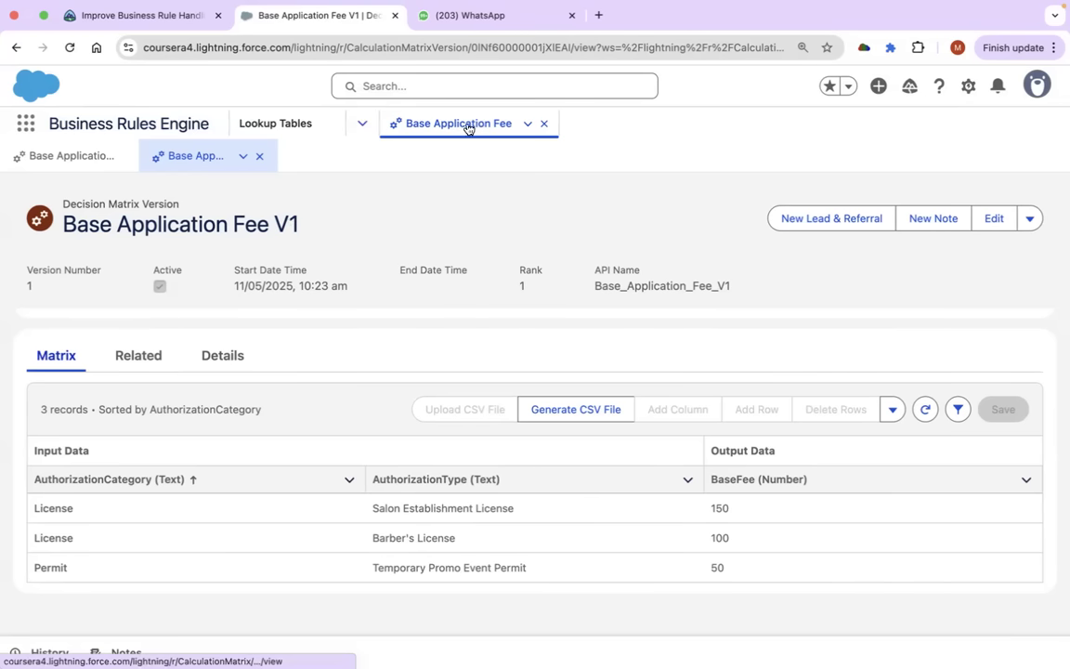
left_click(237, 358)
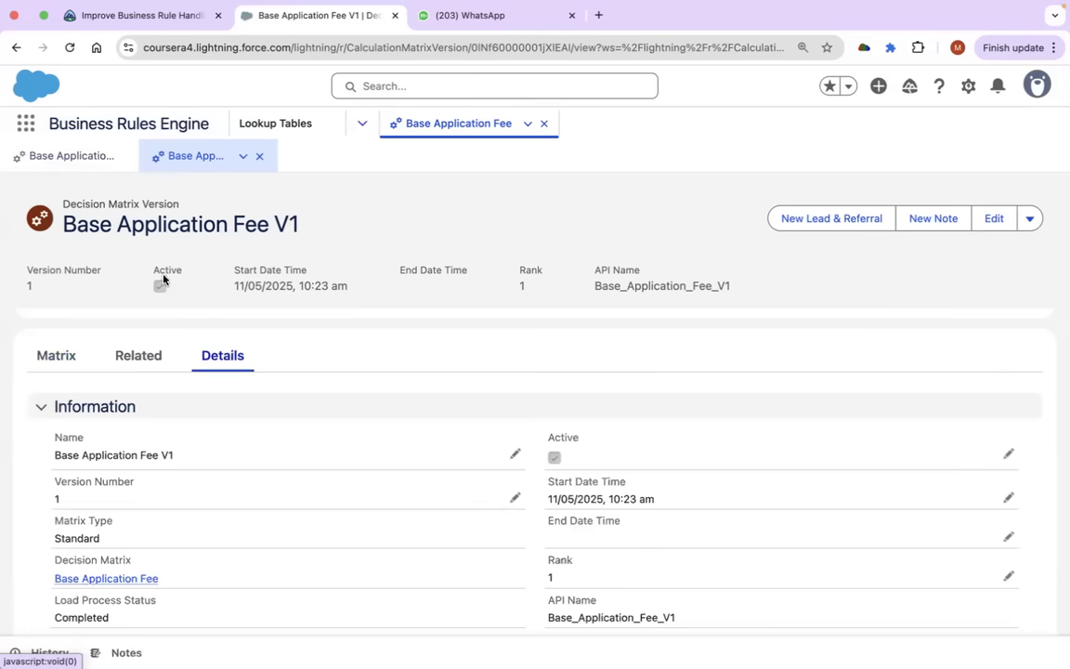
left_click(151, 355)
left_click(57, 360)
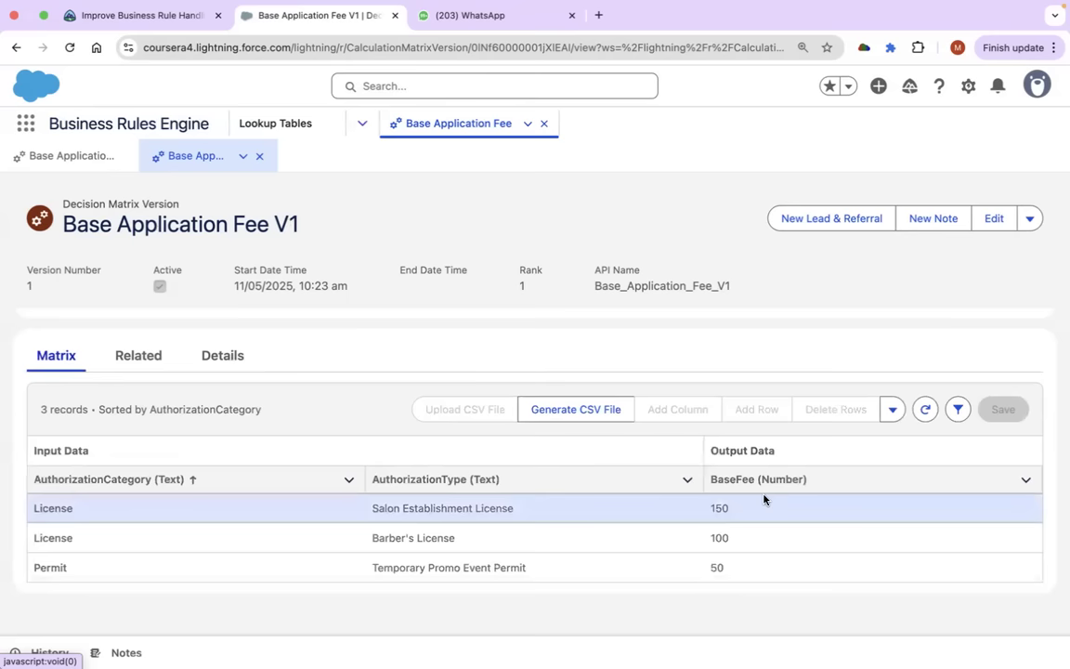
Switch to Trailhead and open the Orchestrate Rules with Expression Sets unit of the Business Rules Engine module.
left_click(173, 18)
scroll(511, 463, "down", 10)
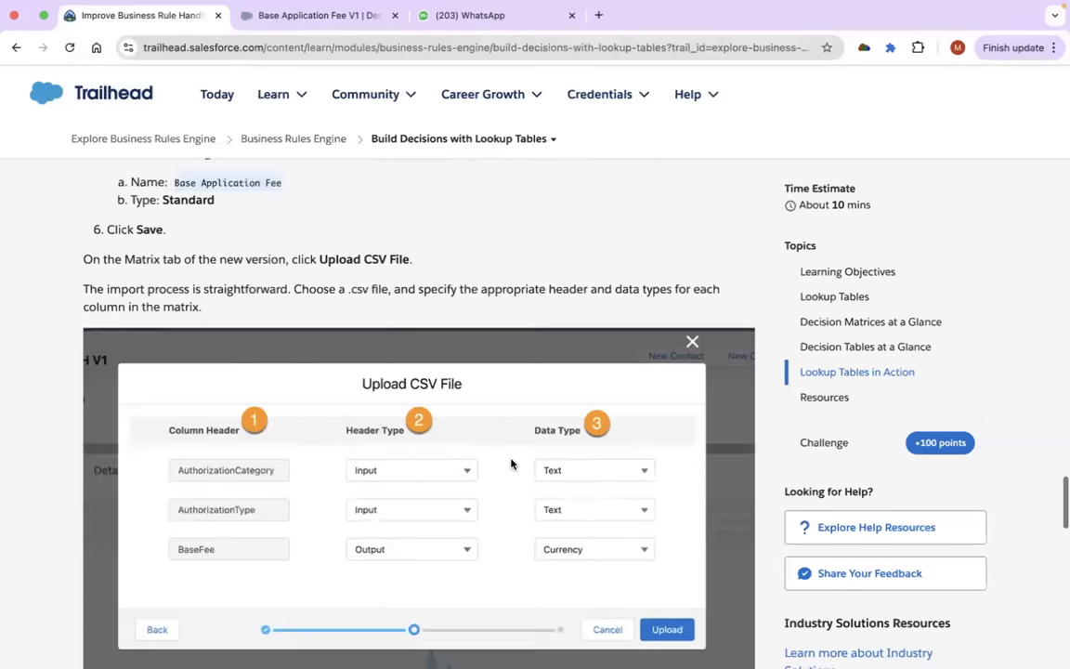
scroll(511, 463, "down", 10)
scroll(530, 440, "up", 20)
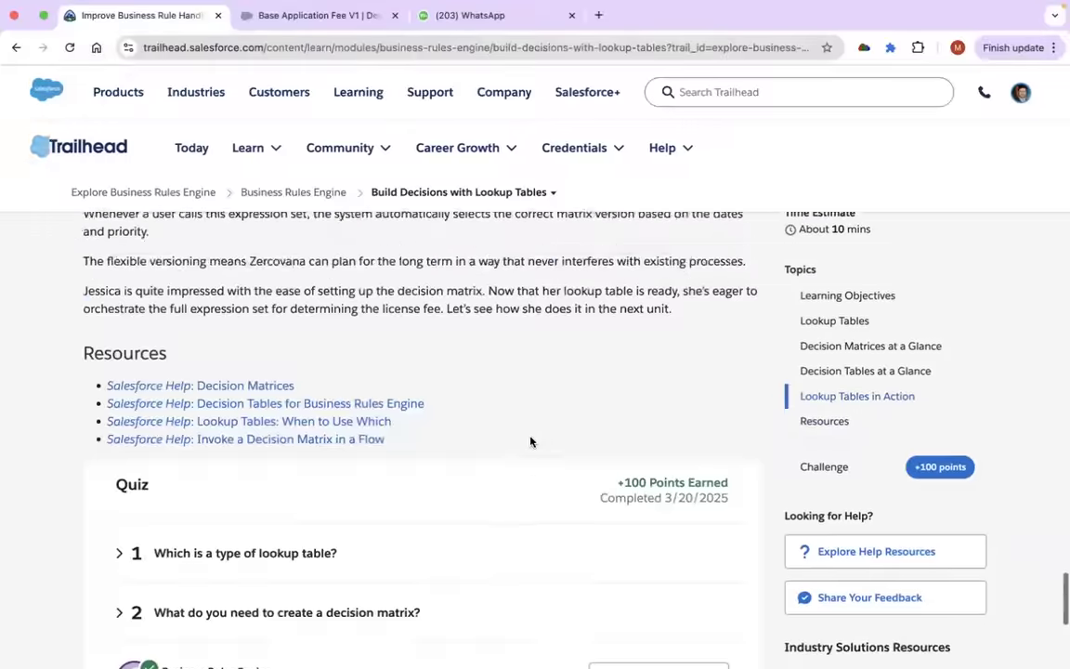
scroll(533, 432, "up", 10)
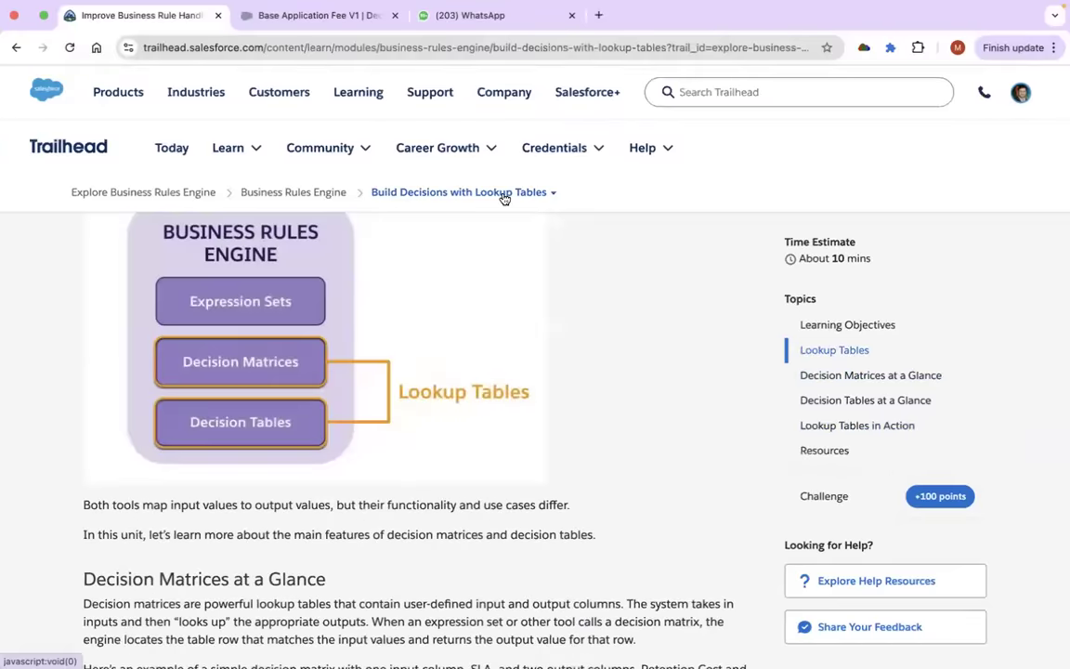
left_click(503, 195)
left_click(472, 371)
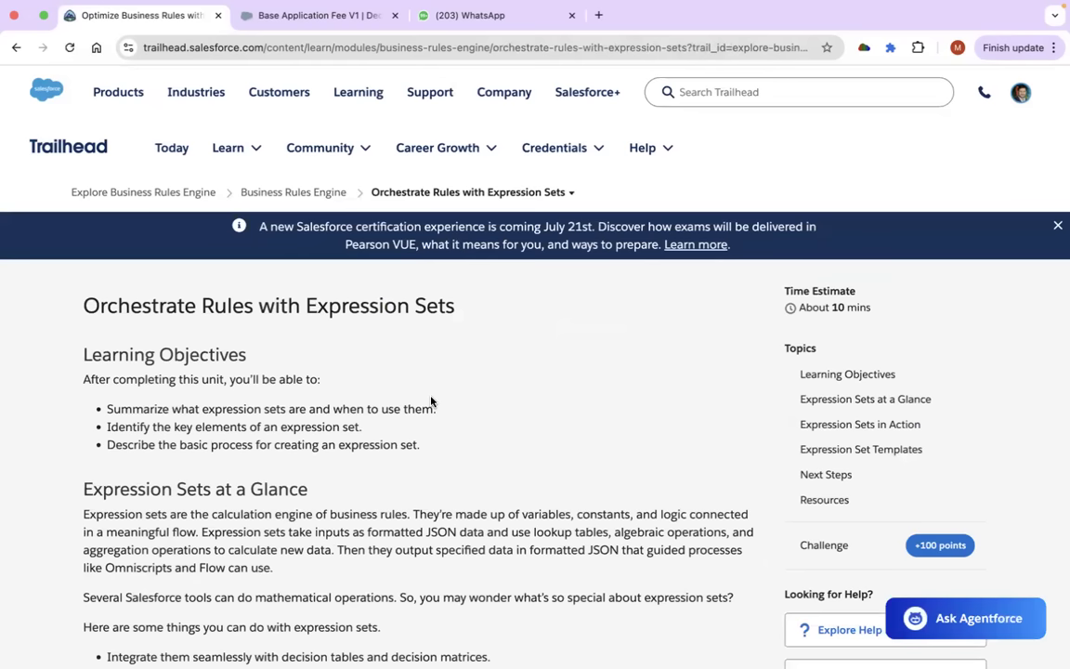
Read through the unit's expression set overview, element types and the Expression Sets in Action instructions.
scroll(431, 401, "down", 10)
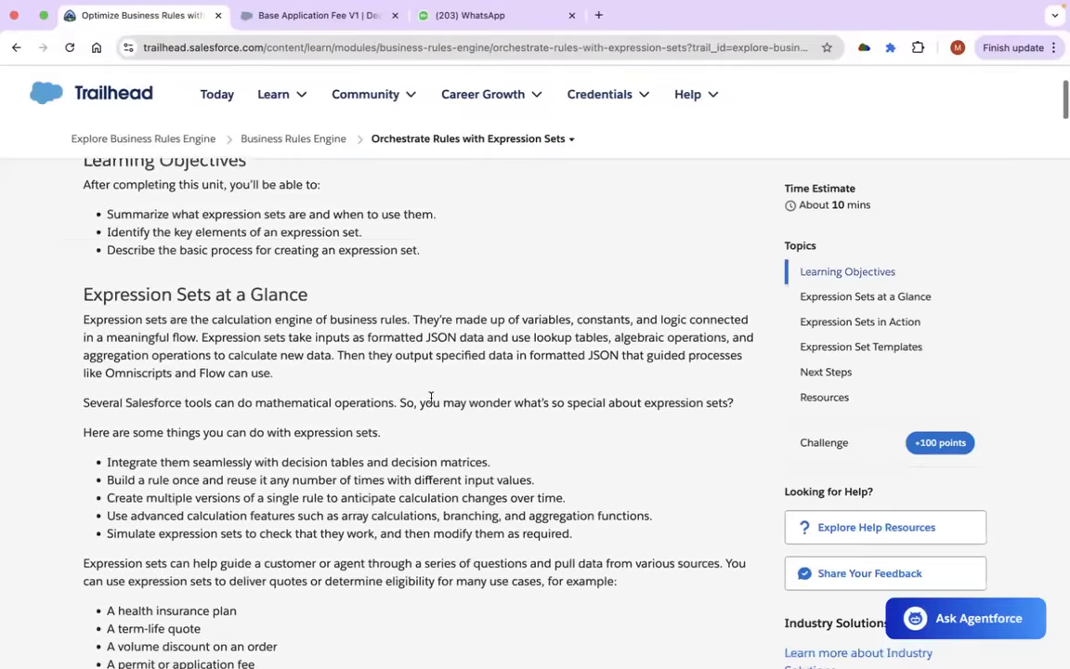
scroll(431, 398, "down", 5)
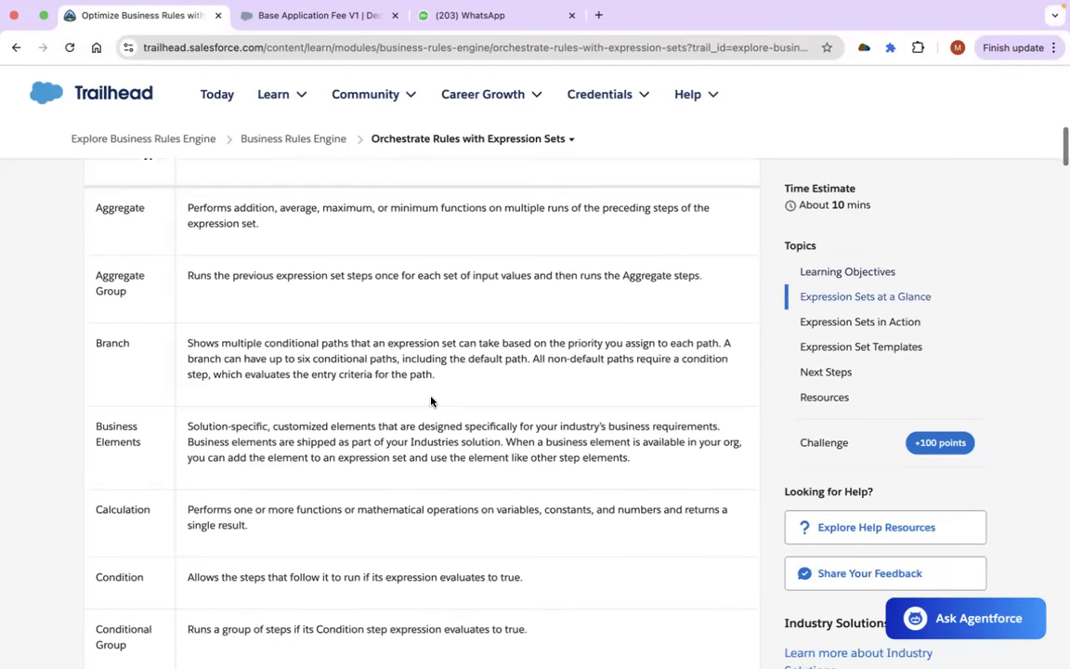
scroll(431, 400, "down", 7)
scroll(431, 401, "down", 5)
scroll(431, 399, "up", 20)
scroll(432, 398, "down", 20)
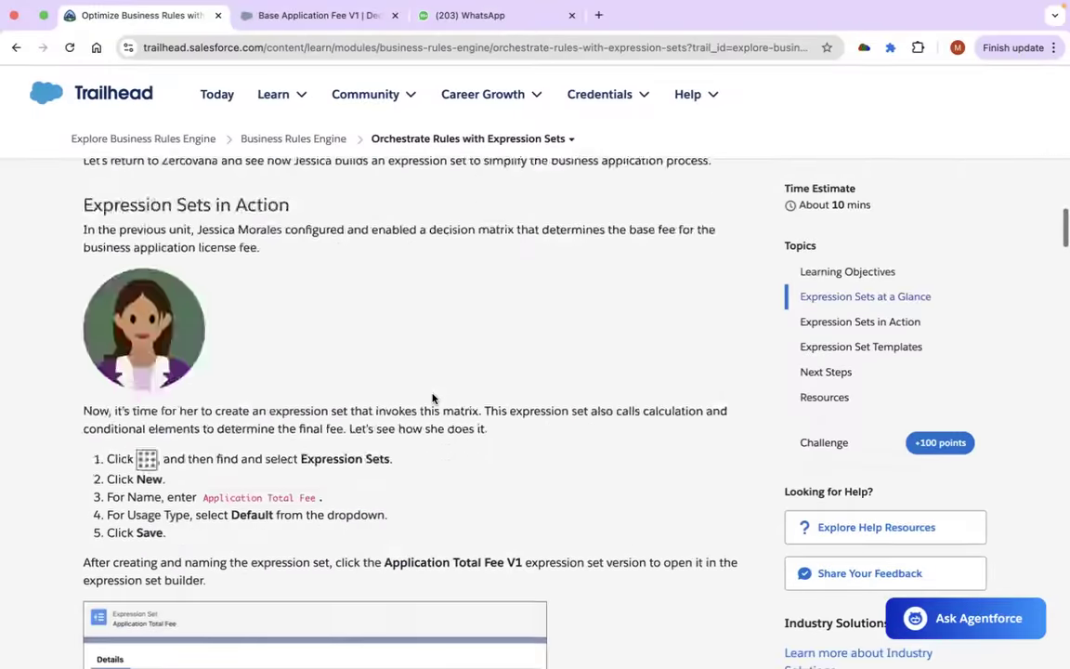
scroll(432, 396, "up", 15)
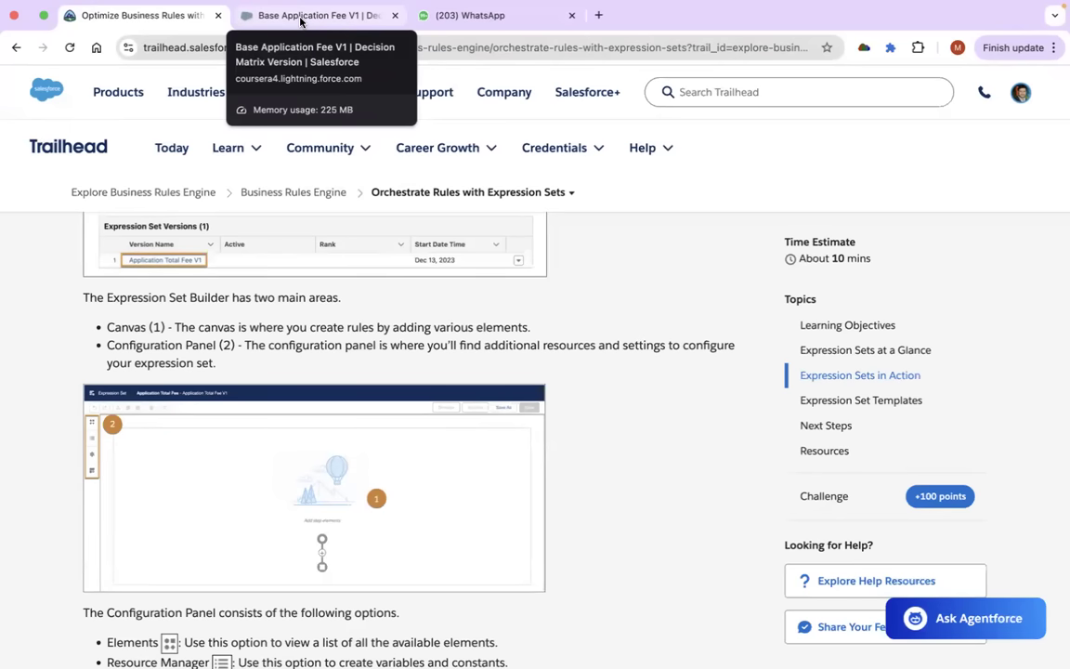
Return to the Salesforce org, go to Expression Sets and start a new expression set.
left_click(300, 21)
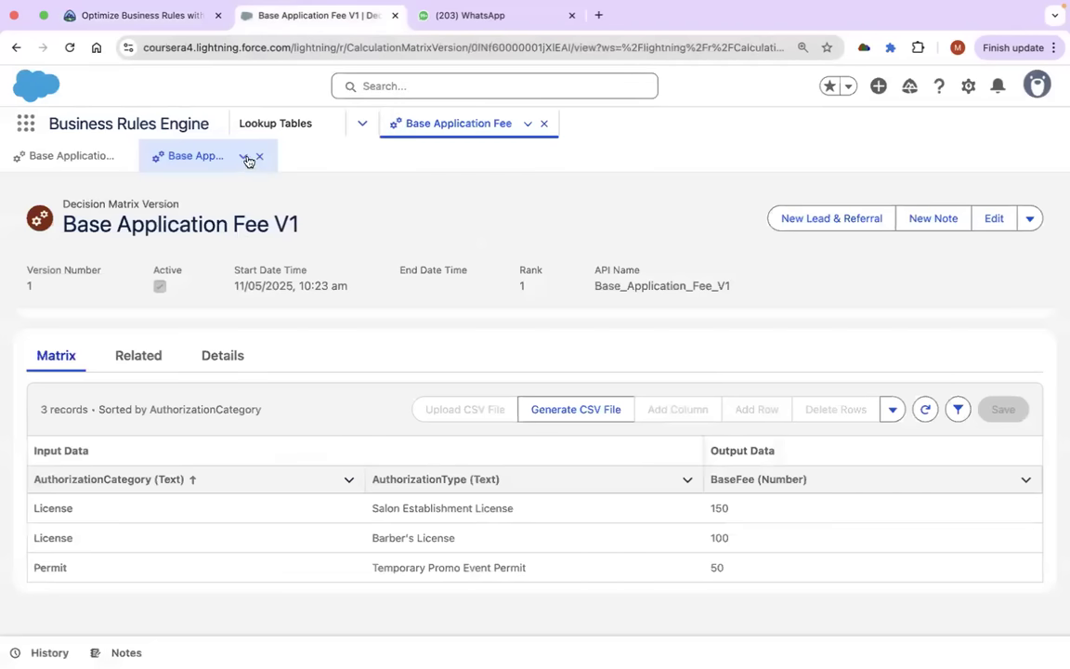
left_click(301, 127)
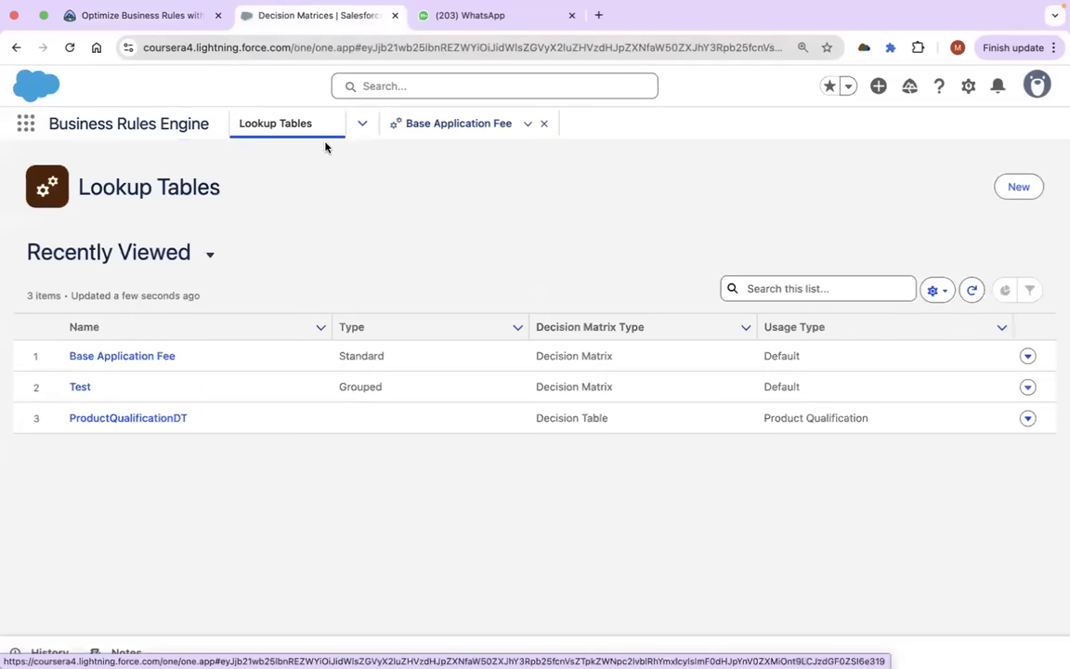
left_click(362, 125)
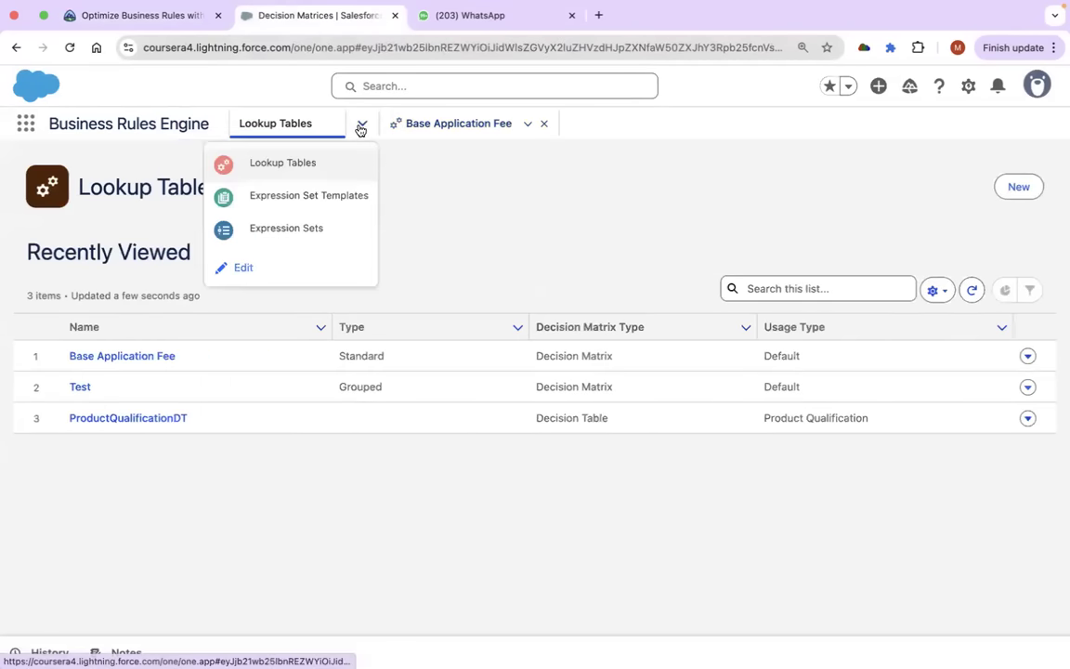
left_click(291, 231)
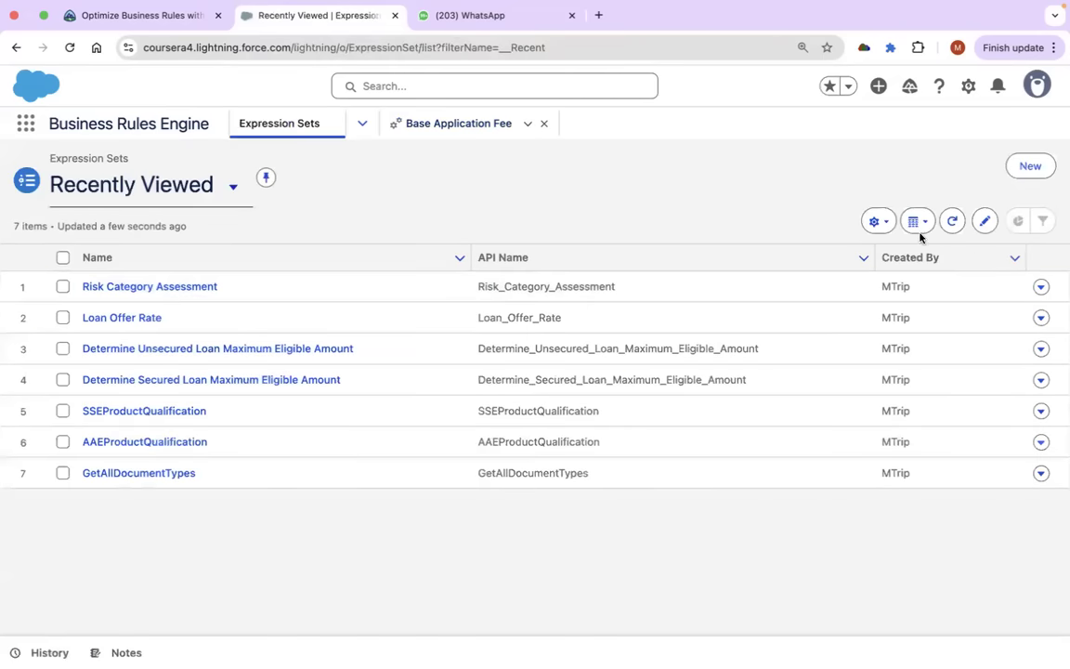
left_click(1030, 167)
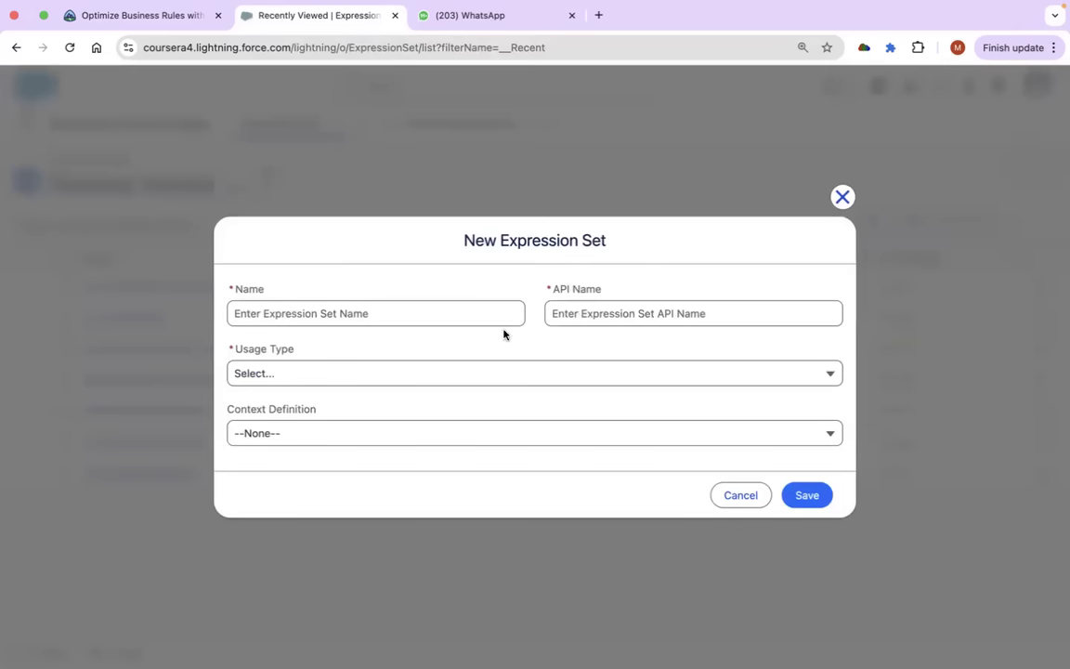
left_click(401, 317)
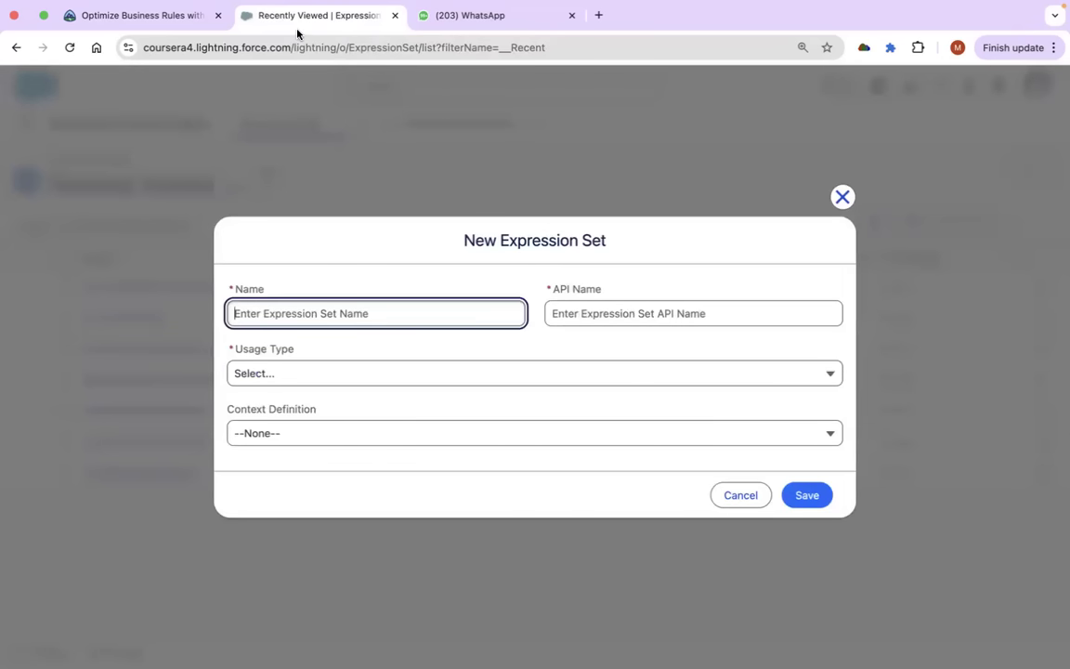
Copy the name Application Total Fee from the Trailhead unit's instructions and enter it as the new expression set's name.
left_click(139, 15)
scroll(377, 436, "up", 2)
scroll(377, 439, "up", 15)
scroll(376, 437, "down", 10)
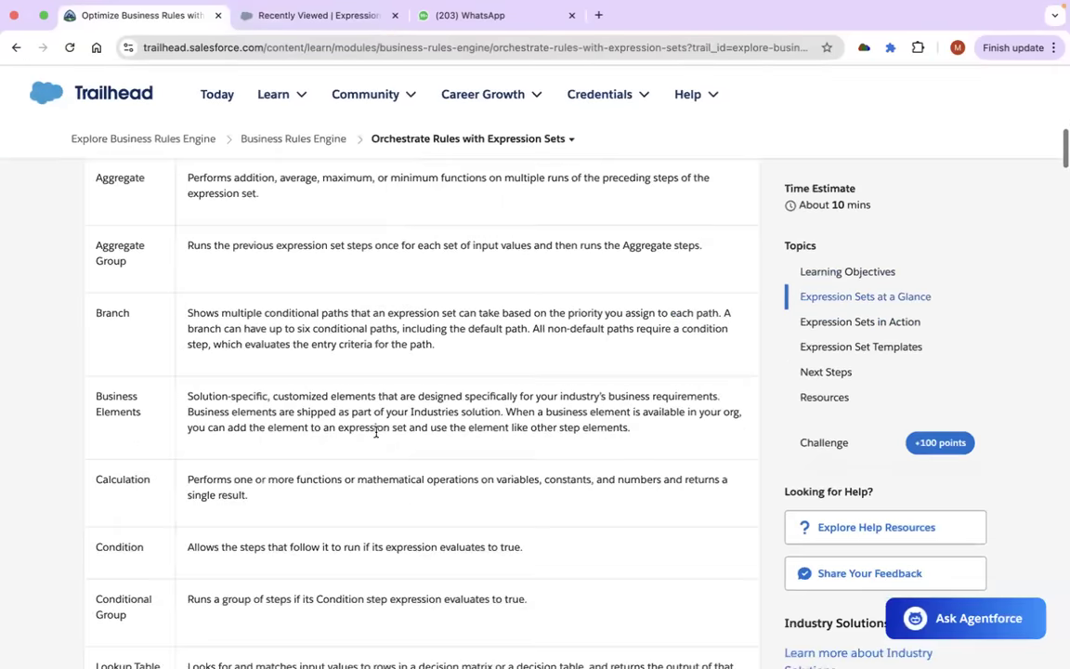
scroll(377, 435, "down", 6)
scroll(376, 436, "down", 12)
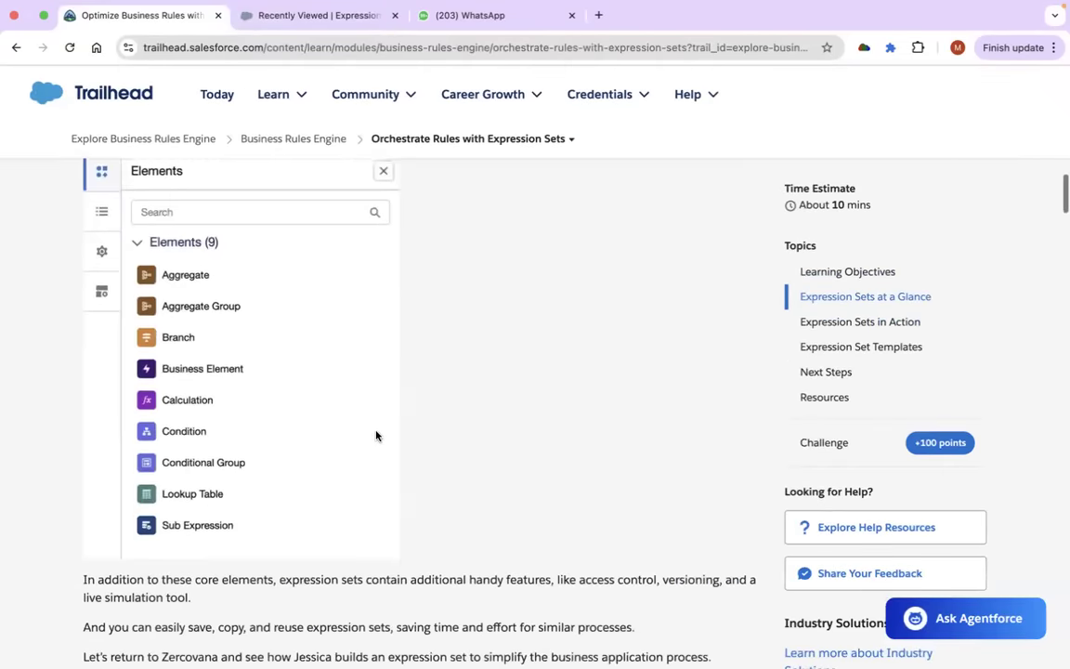
scroll(376, 435, "up", 8)
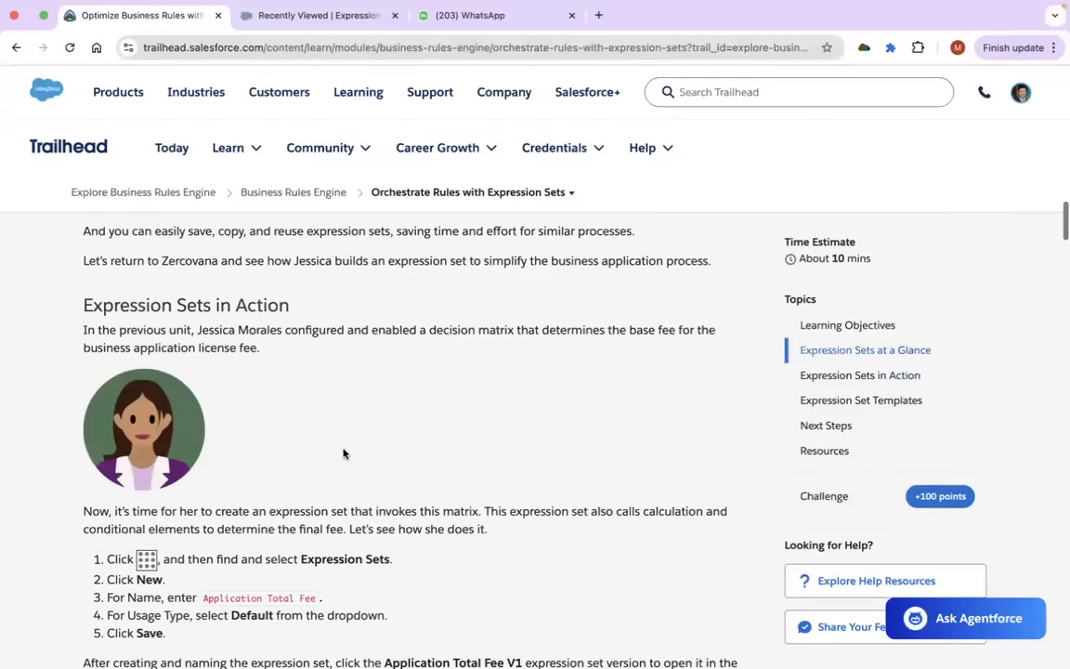
left_click_drag(203, 598, 309, 598)
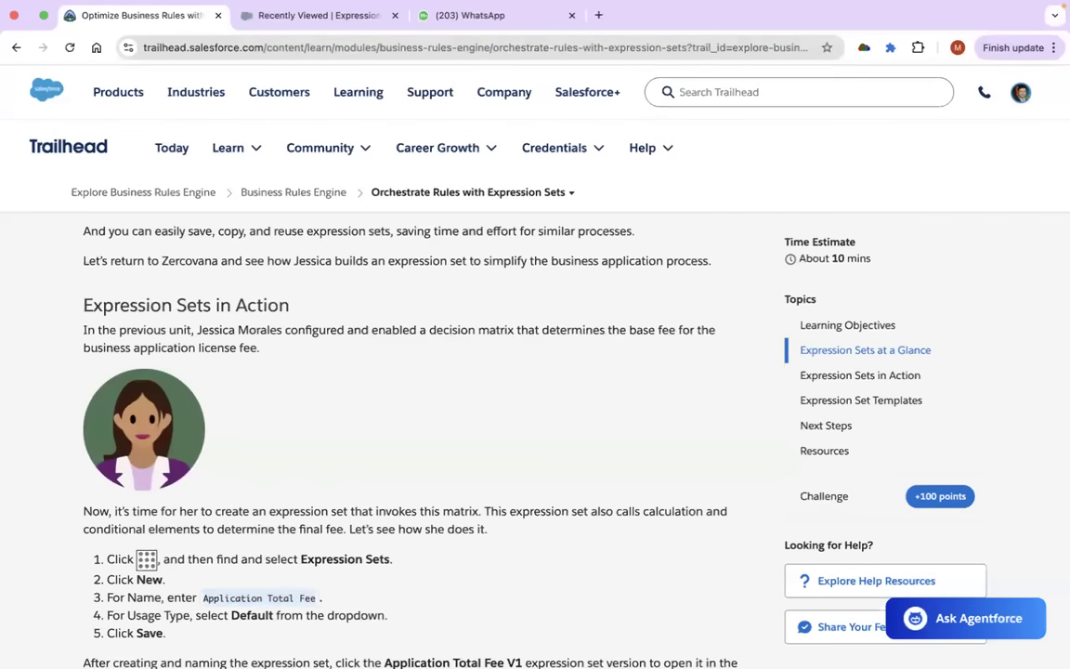
mouse_move(309, 5)
left_click(316, 35)
type("Application Total Fee")
left_click(394, 351)
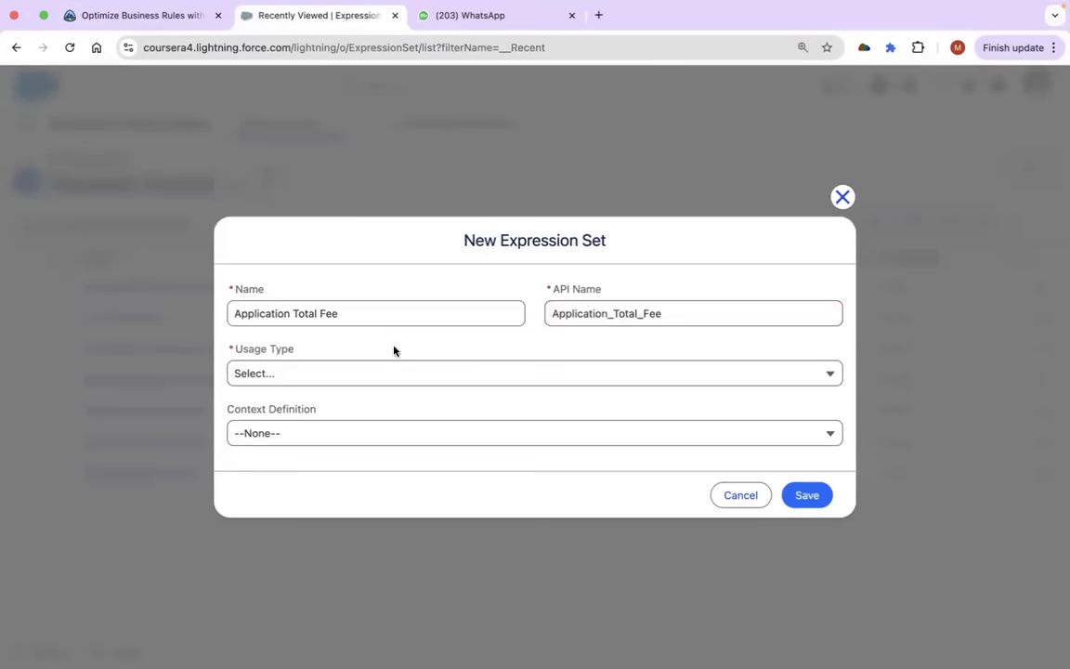
Set the new expression set's usage type to Default, keep its context definition at None and save it.
left_click(274, 377)
scroll(273, 406, "down", 3)
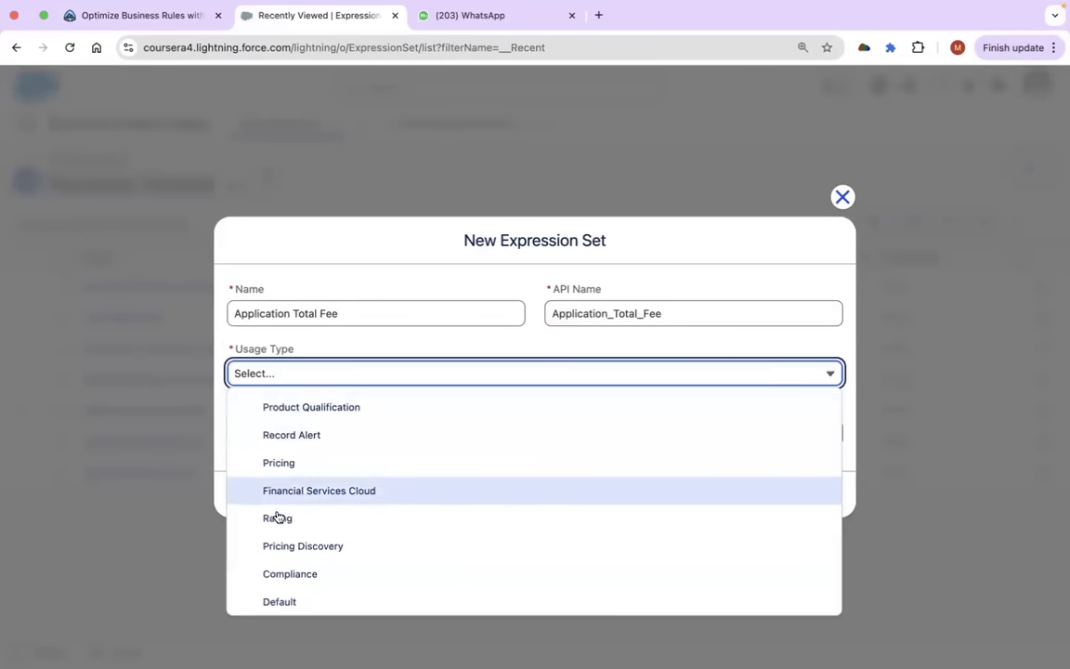
left_click(281, 603)
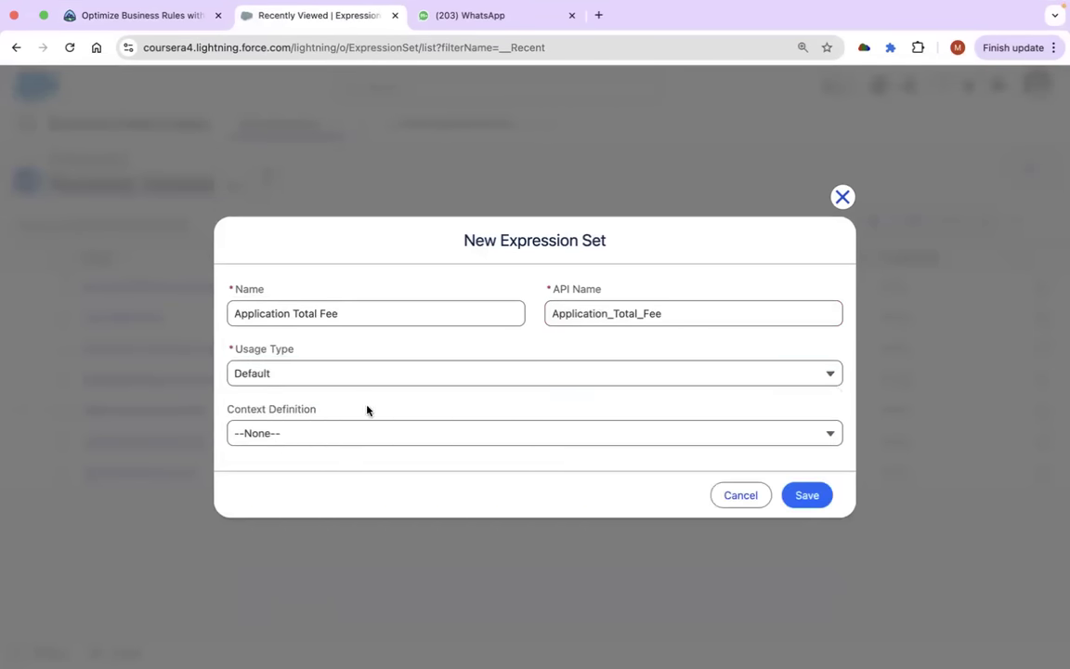
left_click(304, 439)
left_click(305, 438)
left_click(821, 501)
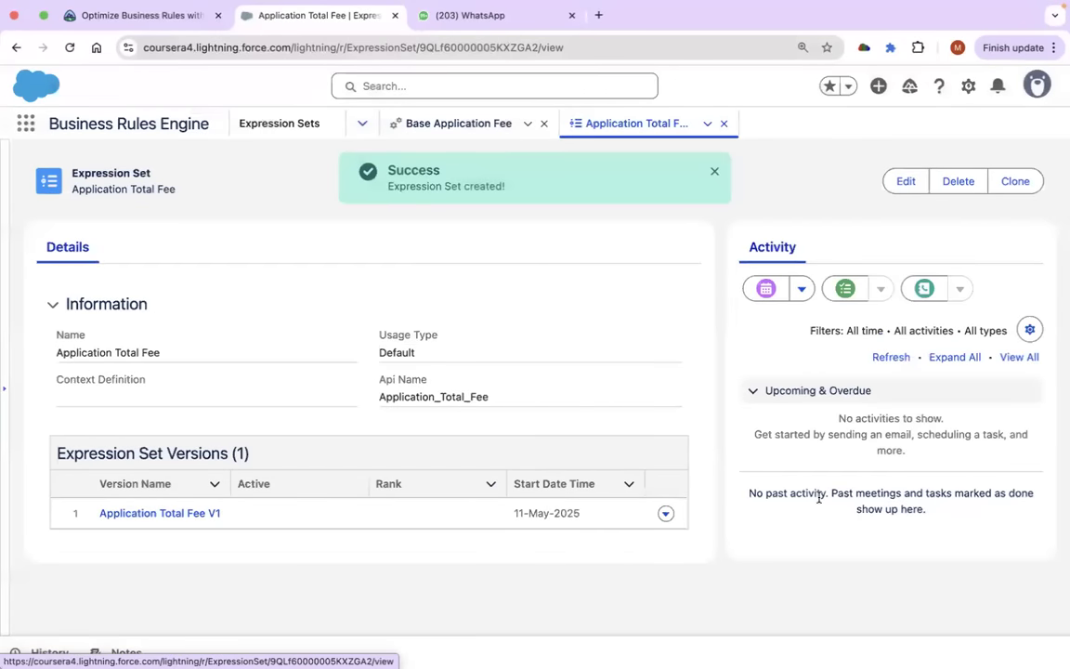
Open the Application Total Fee V1 version in the expression set builder, then return to its record page.
left_click(714, 172)
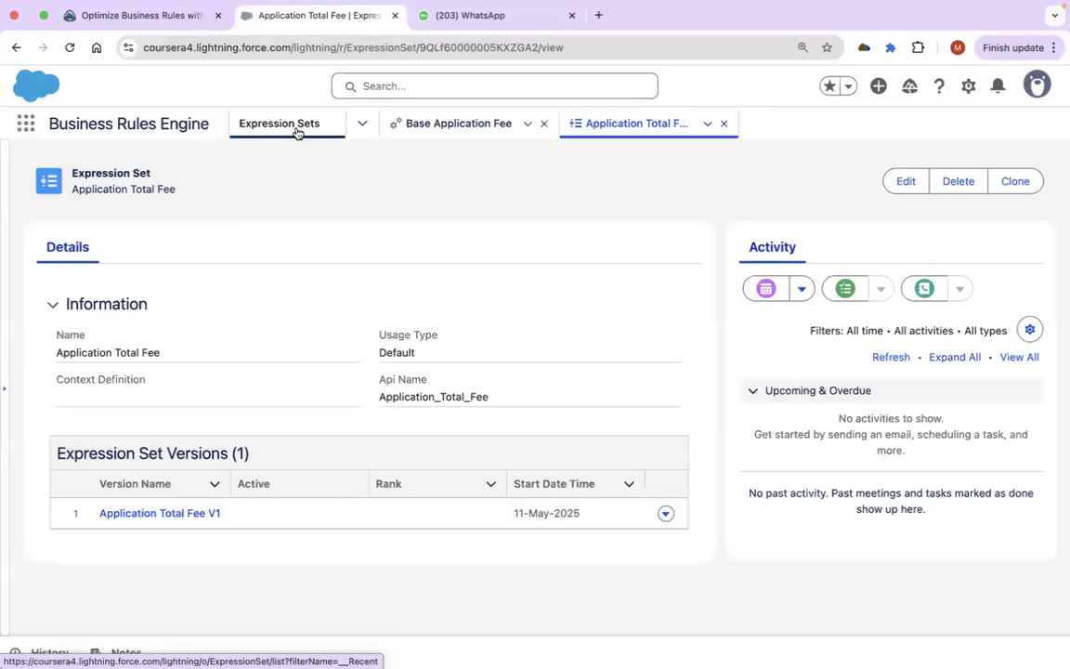
left_click(159, 516)
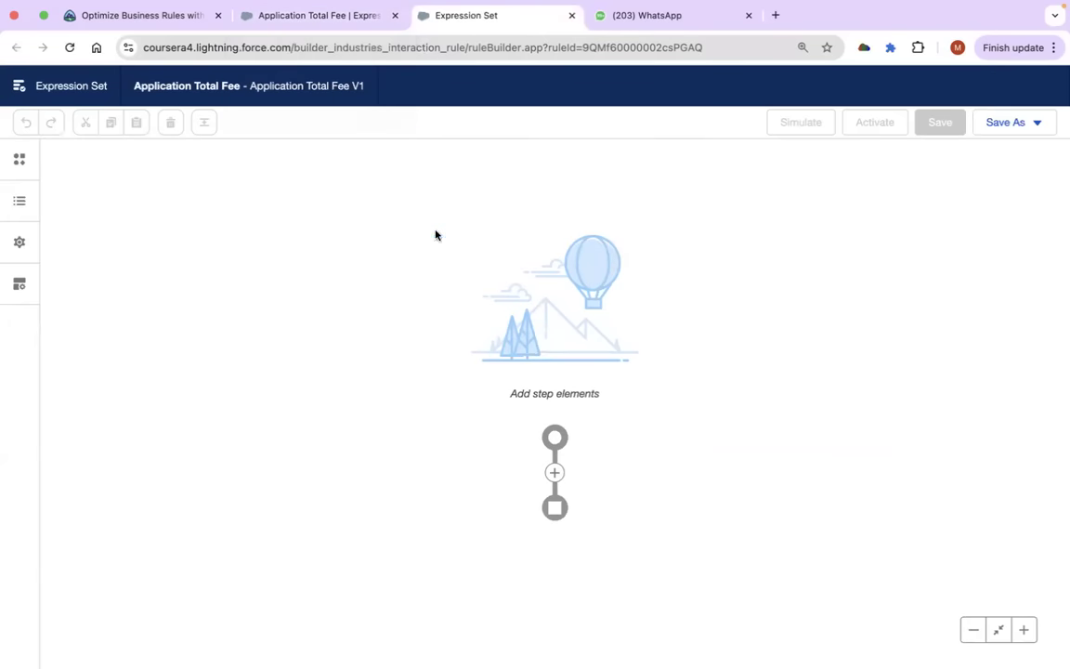
mouse_move(312, 7)
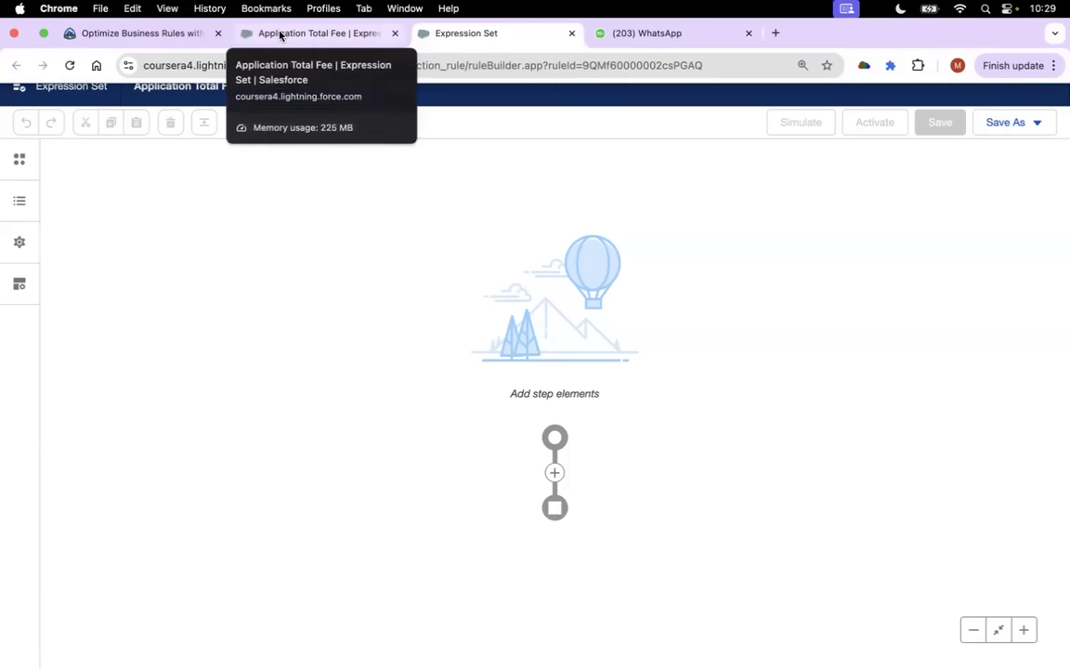
left_click(313, 35)
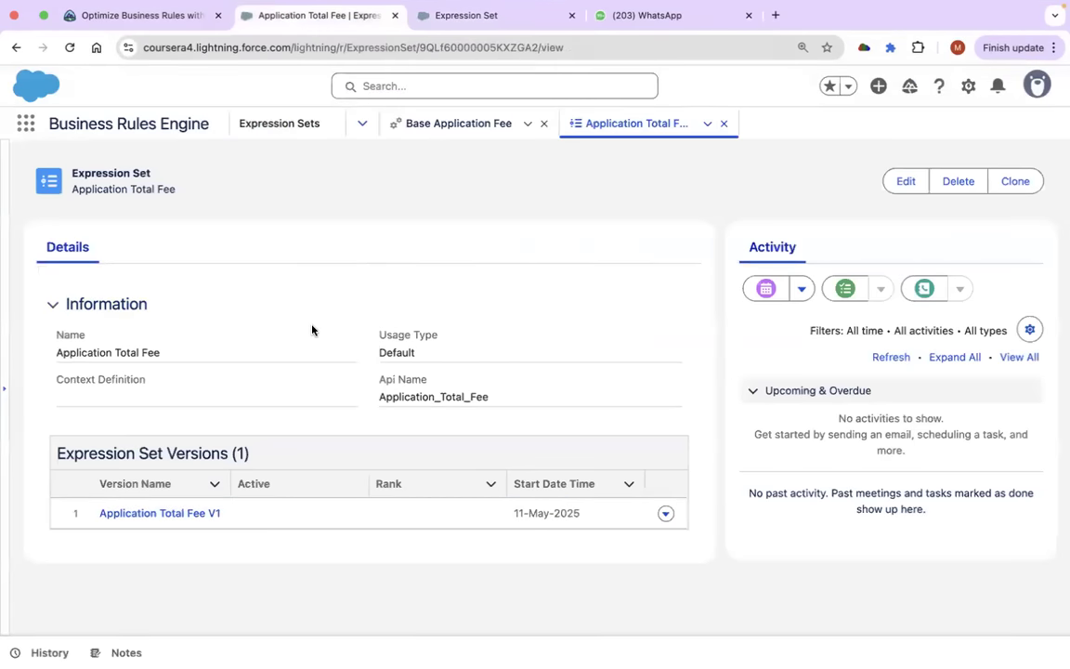
Switch to the Trailhead unit and read about the builder's canvas and configuration panel options.
left_click(139, 17)
scroll(297, 323, "down", 6)
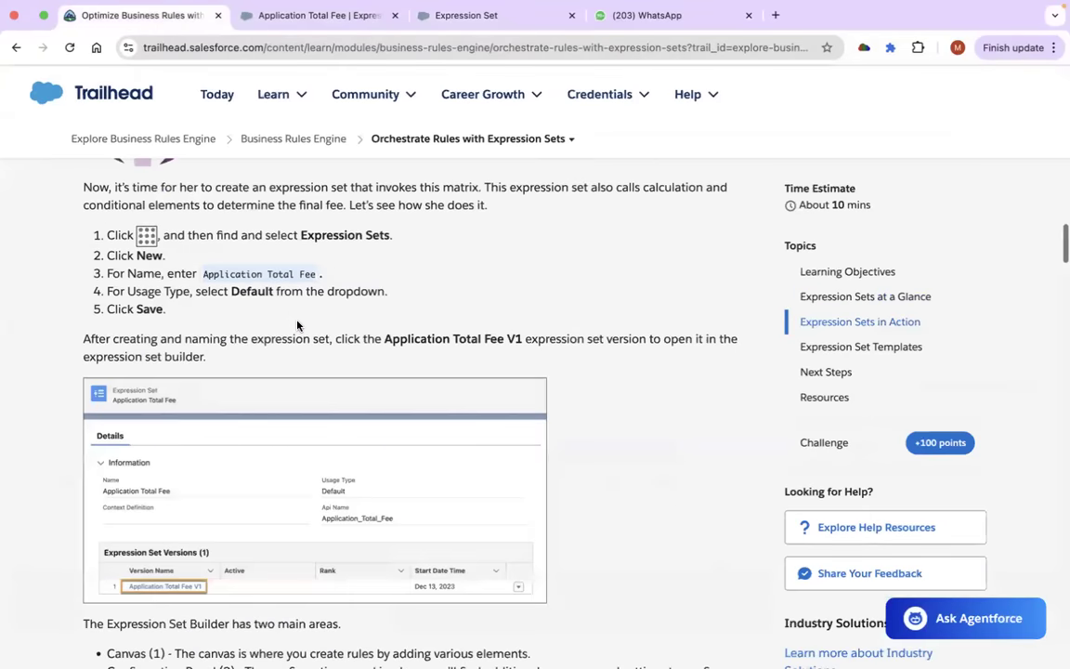
scroll(297, 324, "down", 5)
scroll(299, 318, "up", 2)
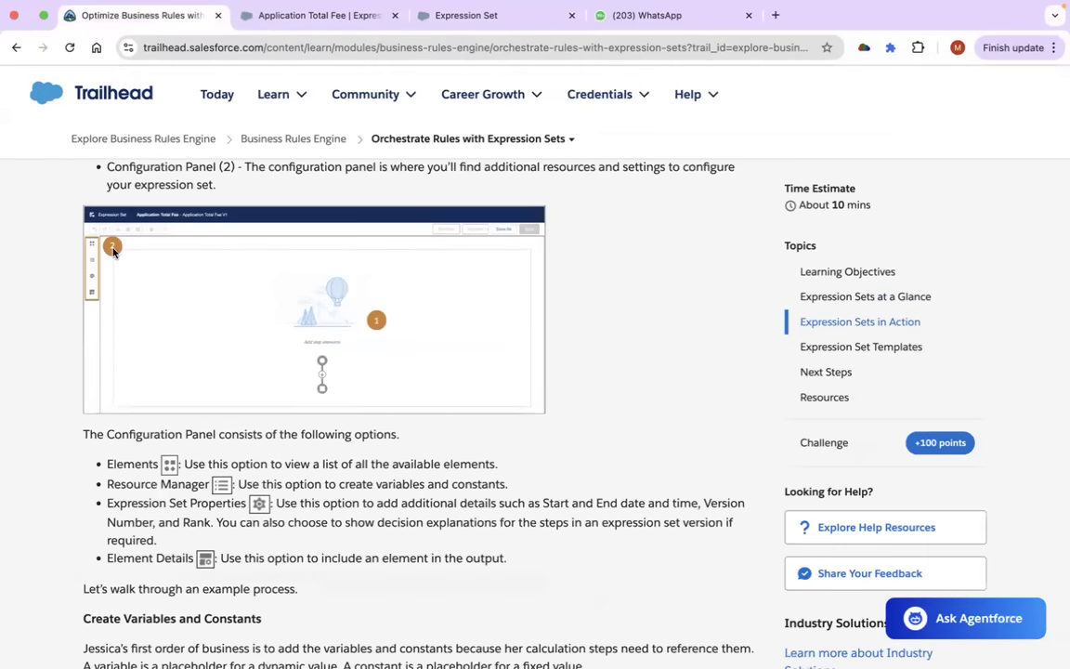
scroll(116, 256, "up", 1)
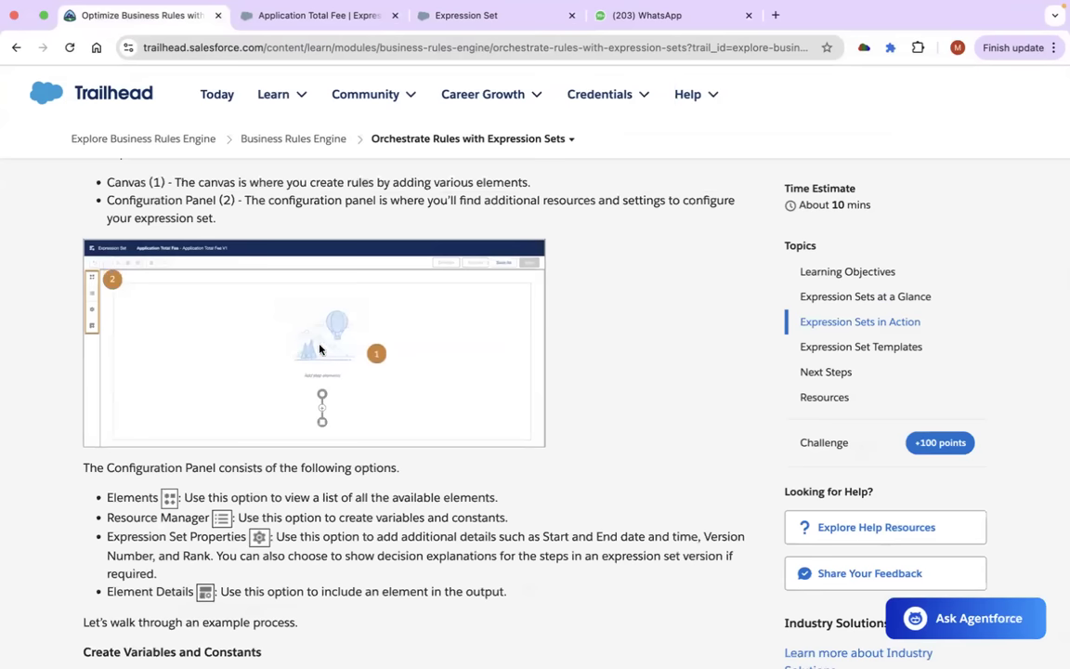
Return to the expression set builder and examine its available elements, Resource Manager and the form for adding a resource.
left_click(497, 28)
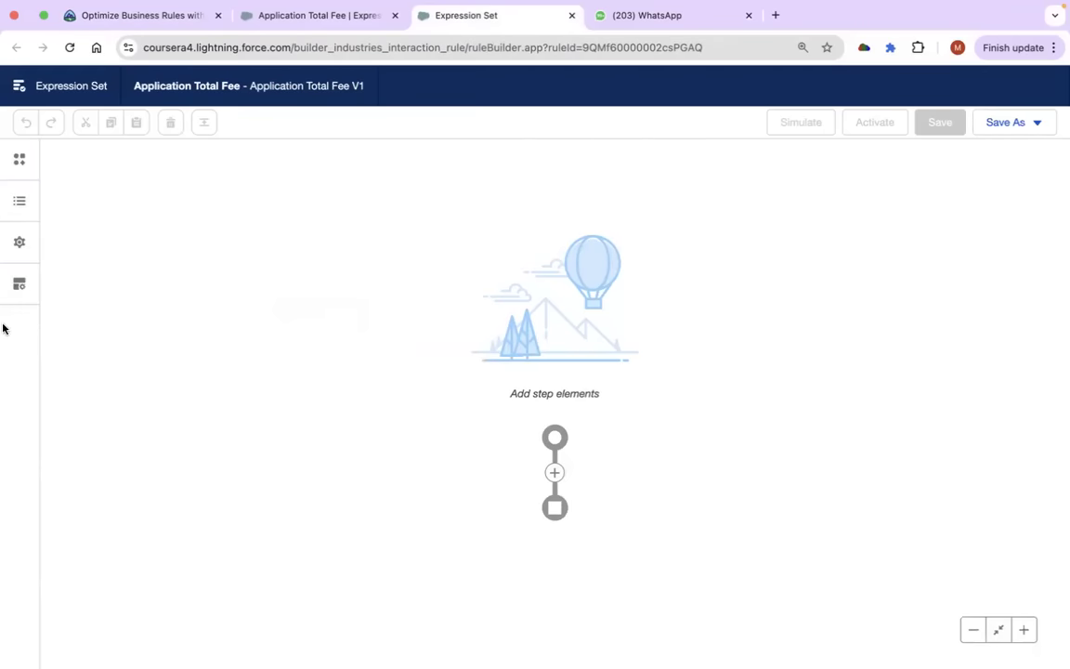
left_click(19, 160)
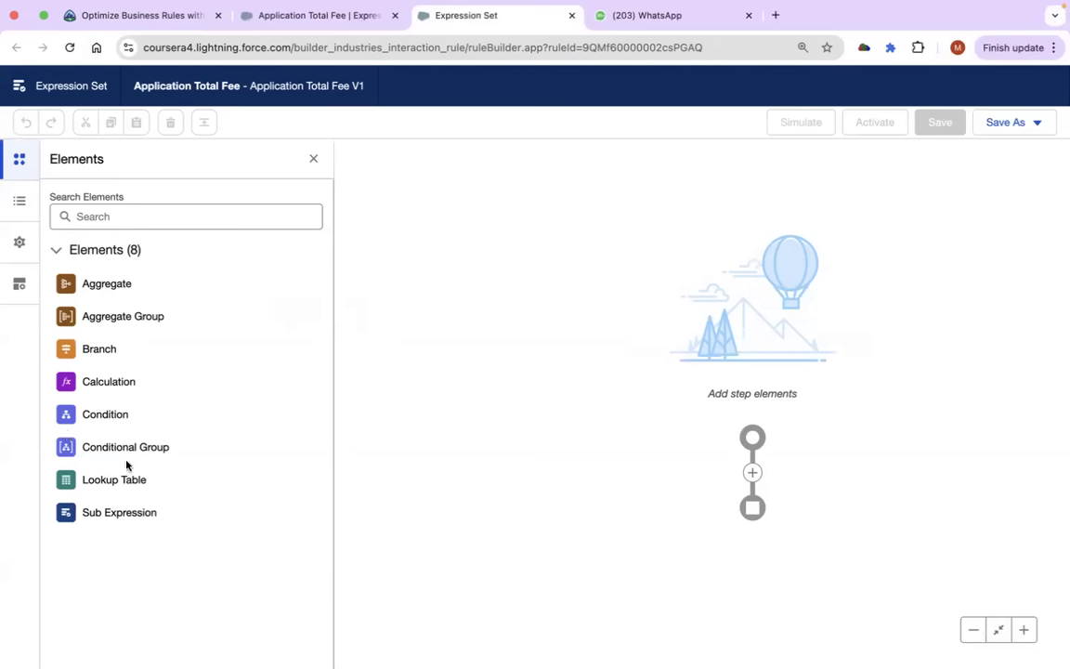
left_click(19, 204)
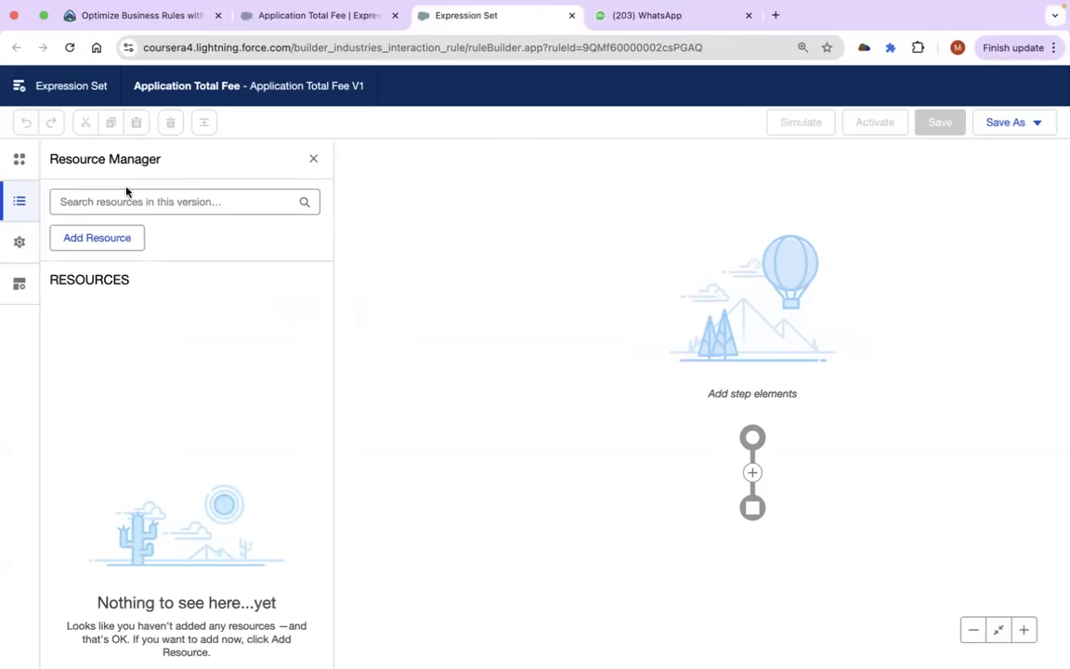
left_click(101, 238)
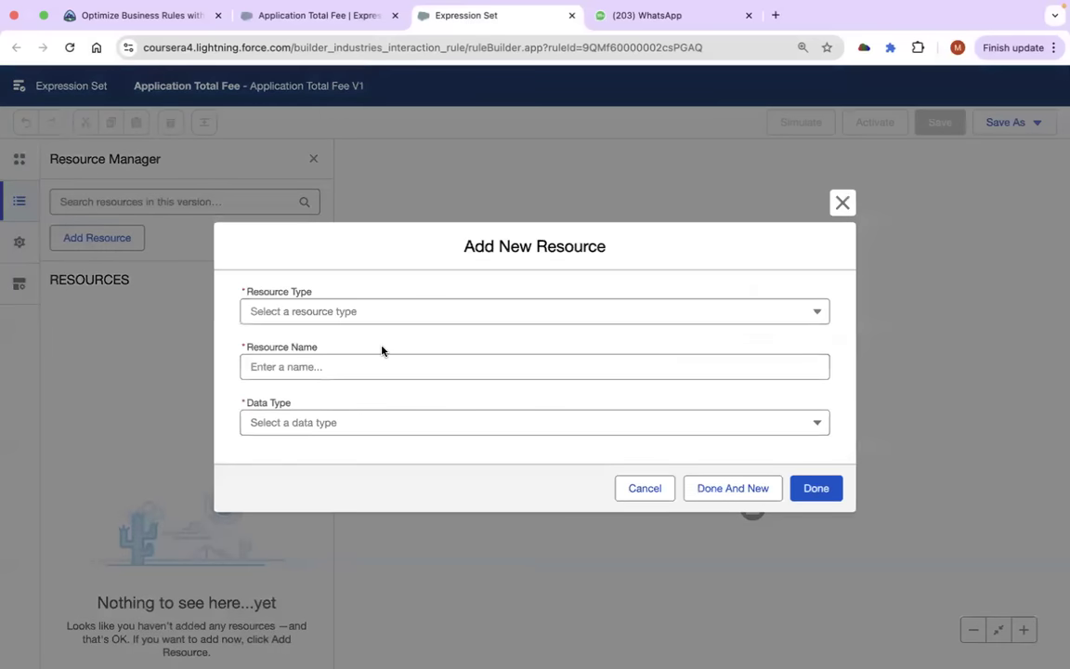
left_click(842, 203)
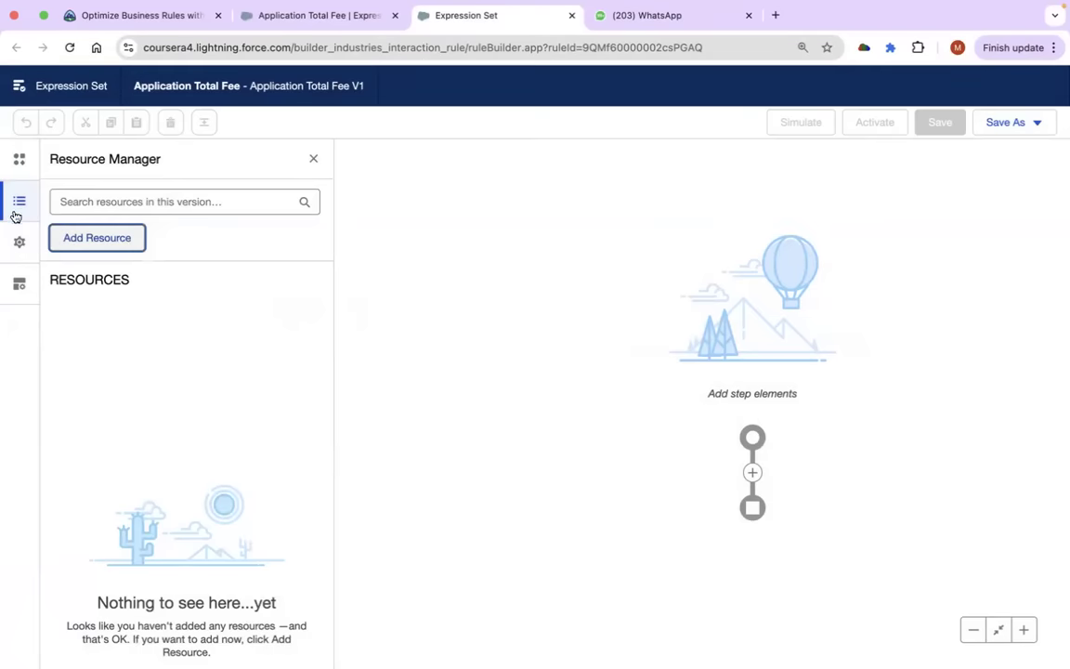
Look through the Expression Set Properties and Element Details, and bring back the list of available elements.
left_click(18, 242)
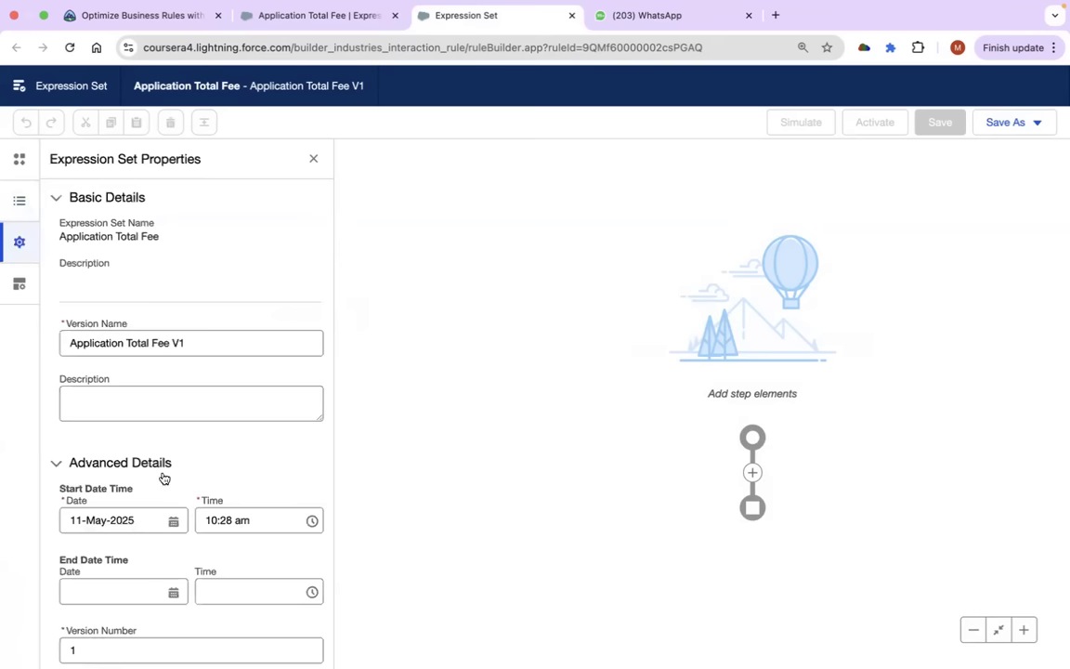
scroll(153, 510, "down", 1)
scroll(154, 510, "down", 1)
scroll(167, 208, "up", 1)
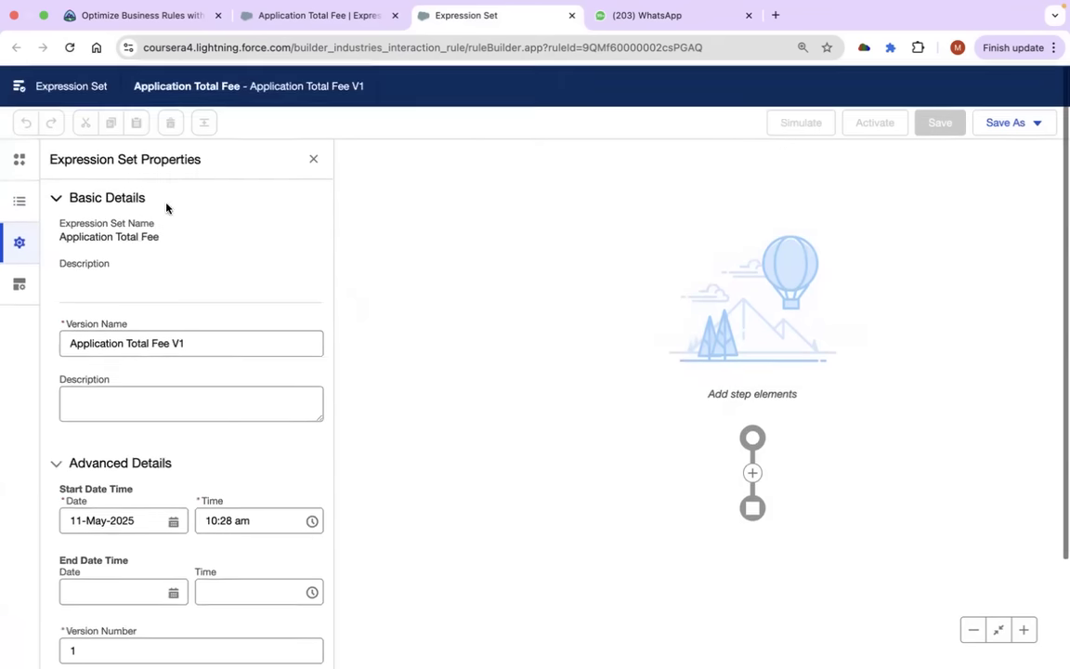
scroll(172, 334, "down", 4)
scroll(172, 333, "up", 5)
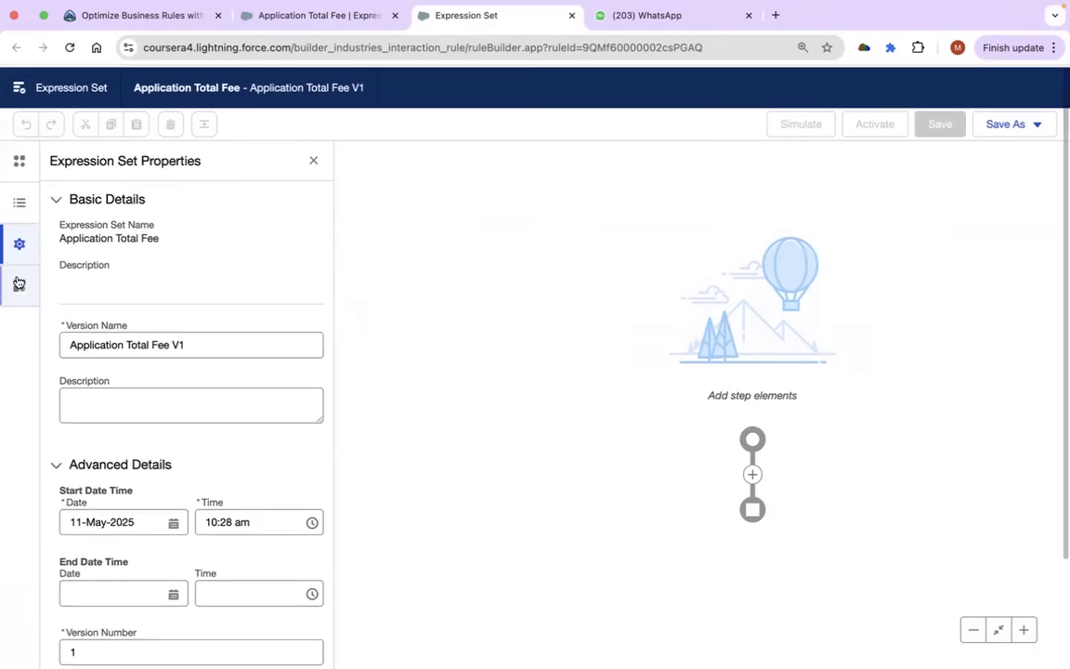
left_click(17, 286)
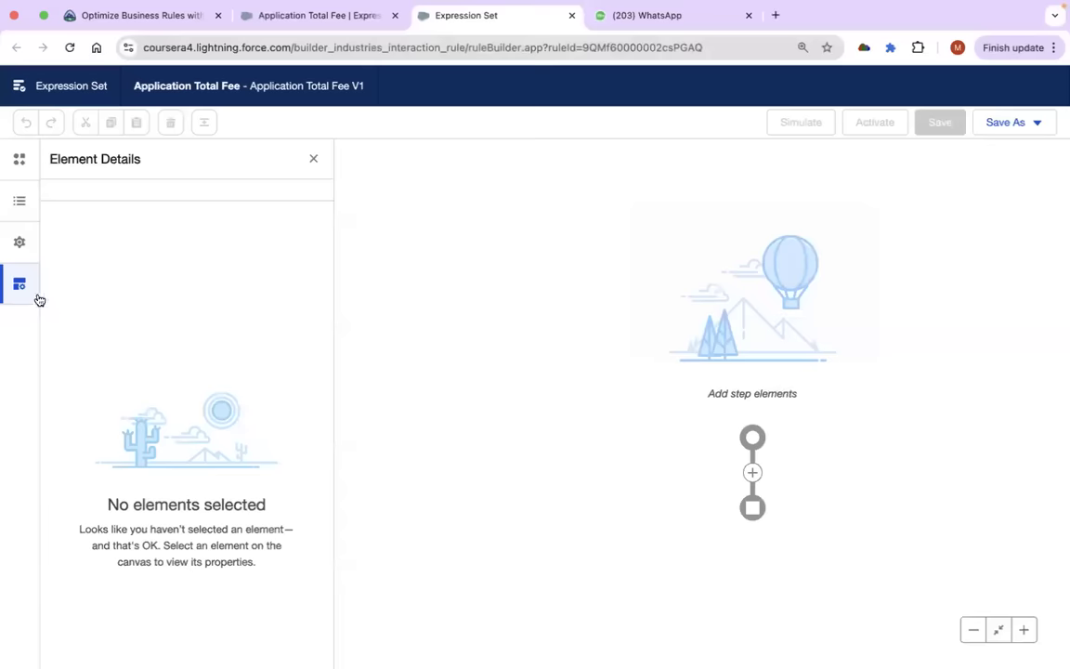
left_click(19, 161)
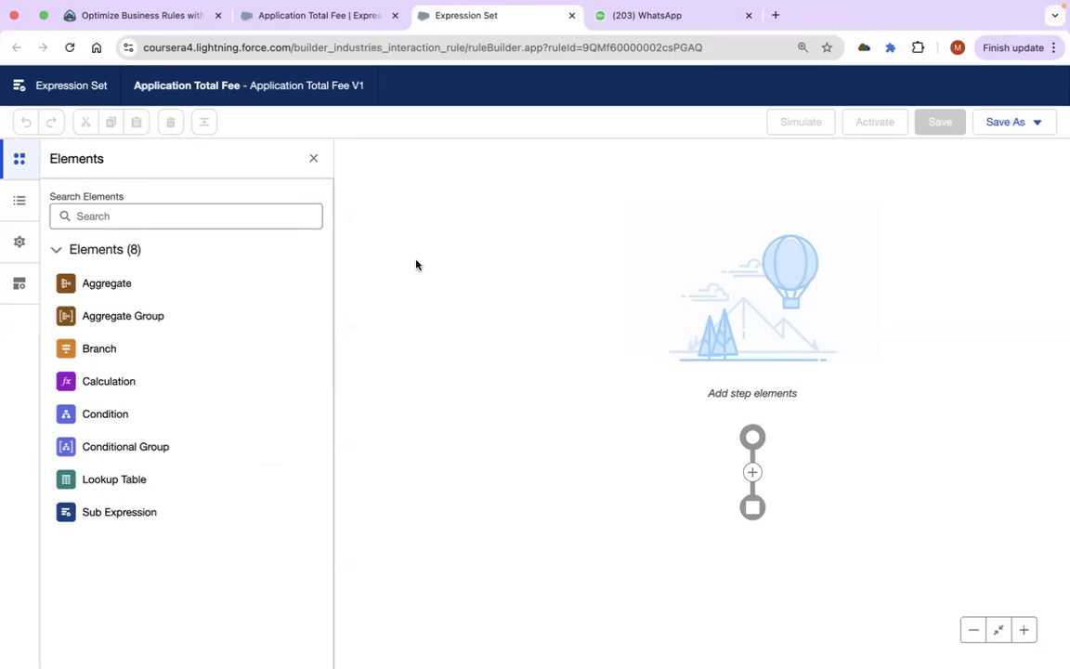
scroll(825, 266, "right", 1)
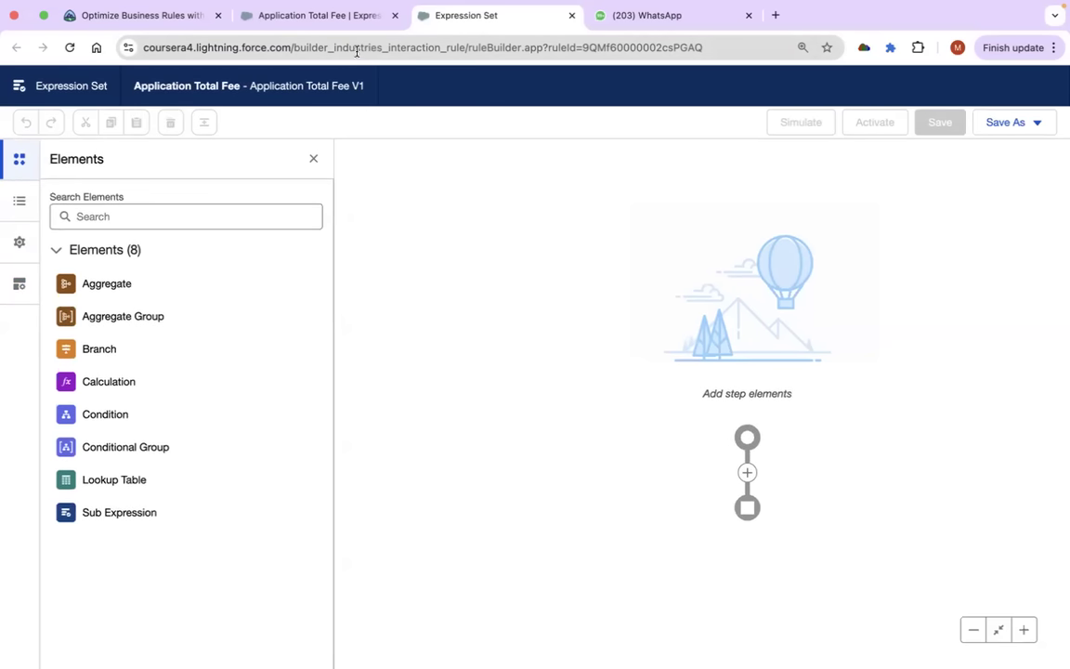
Read Create Variables and Constants in the Trailhead unit and copy the resource name Seating_Capacity from its resource table.
left_click(135, 16)
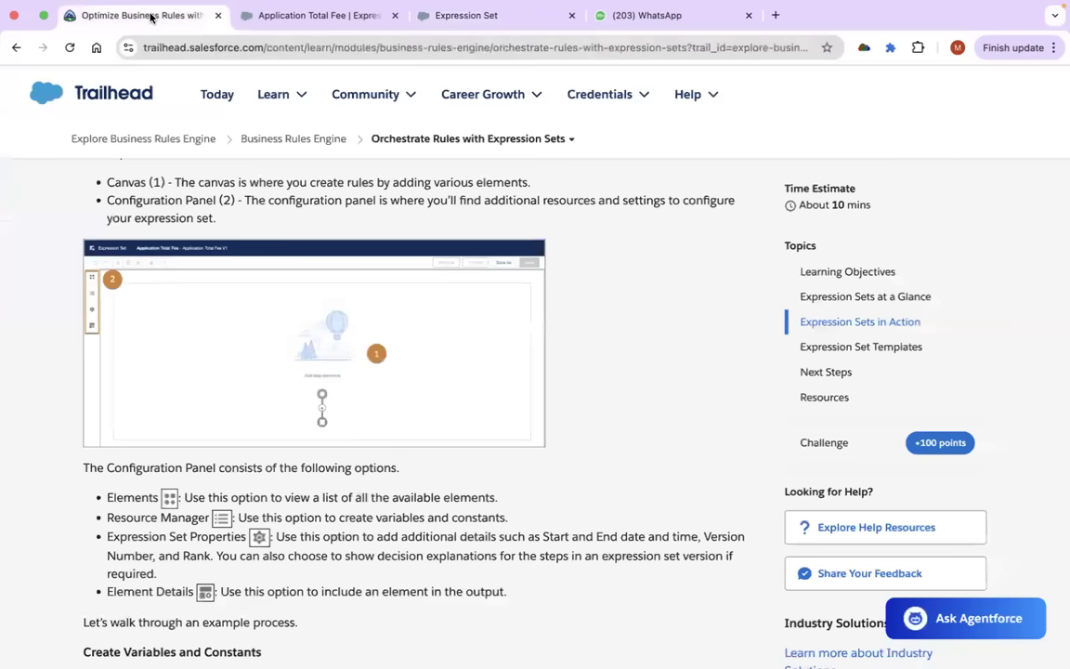
scroll(457, 421, "down", 5)
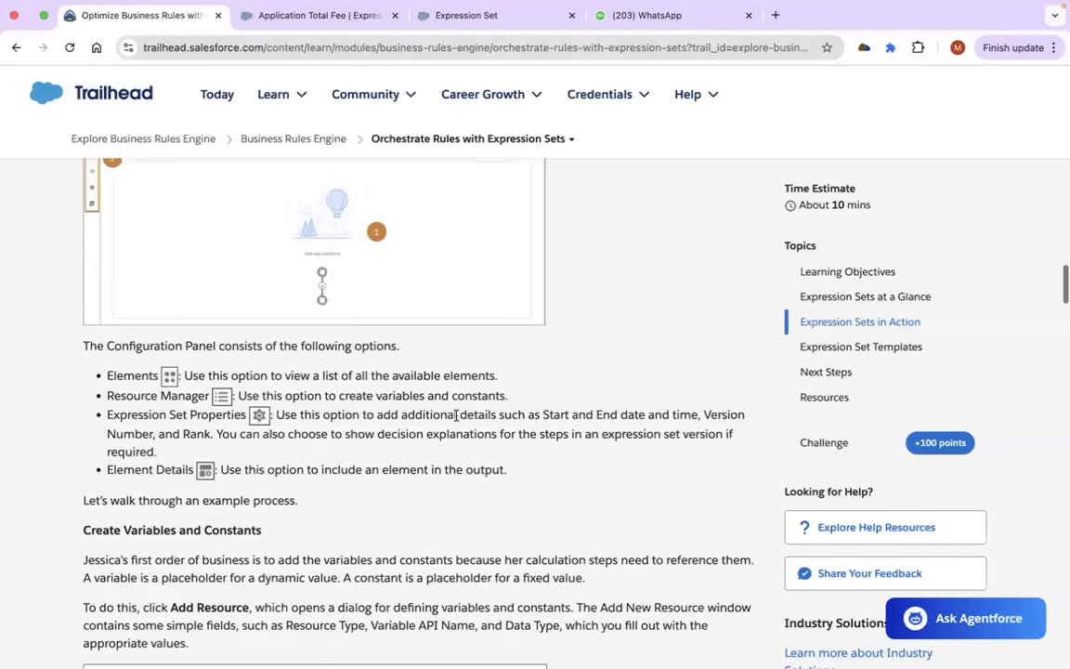
scroll(456, 421, "down", 3)
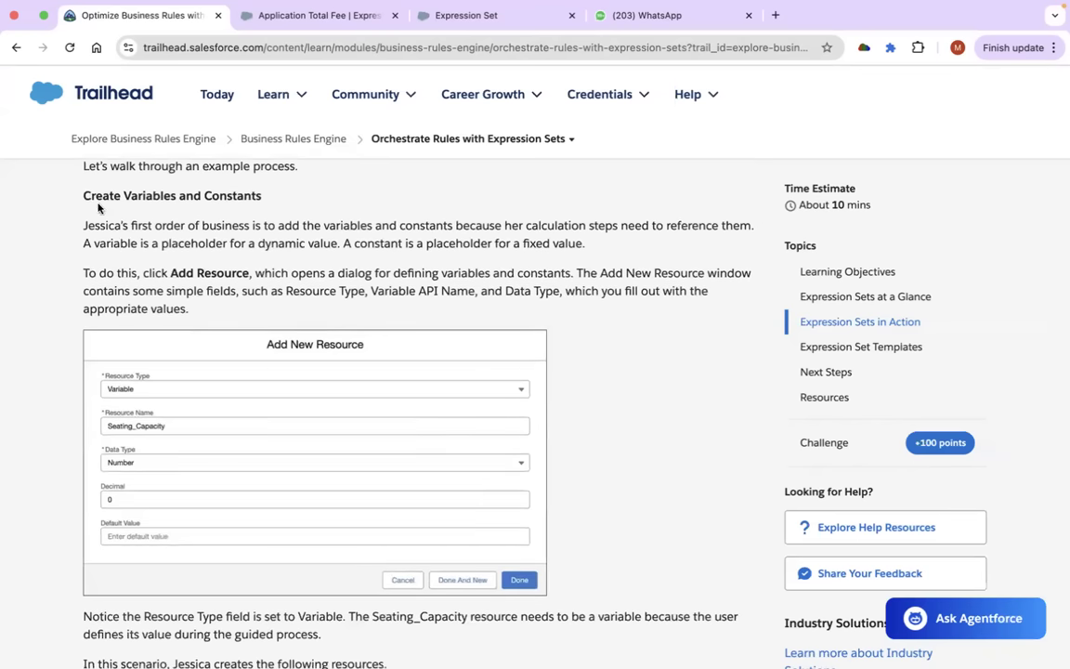
left_click_drag(129, 197, 277, 201)
scroll(565, 469, "down", 3)
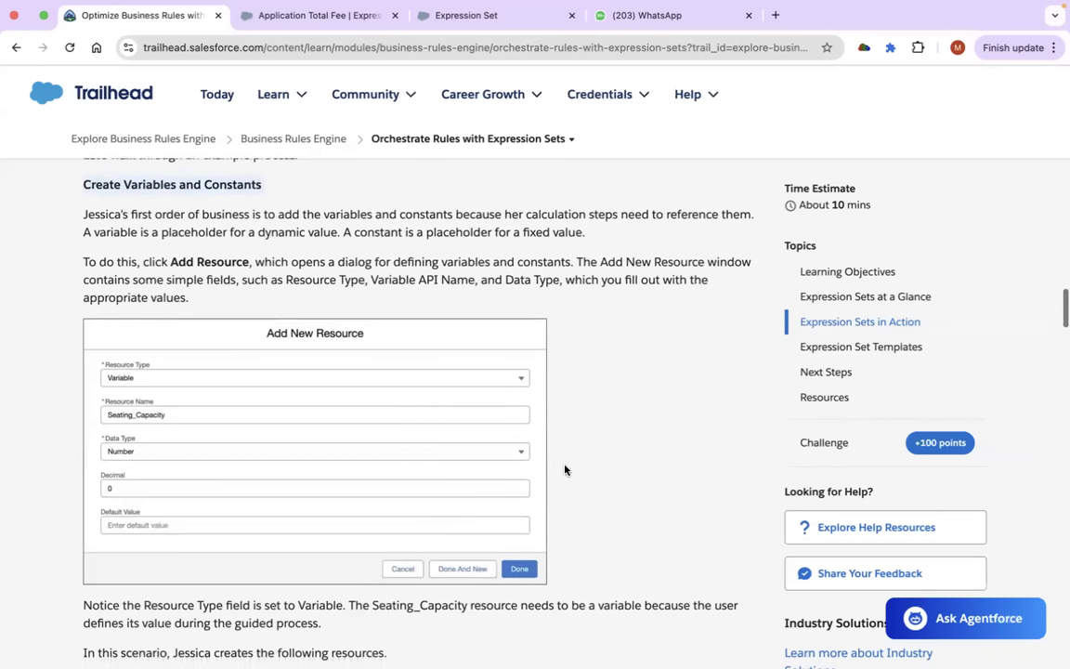
scroll(565, 469, "down", 8)
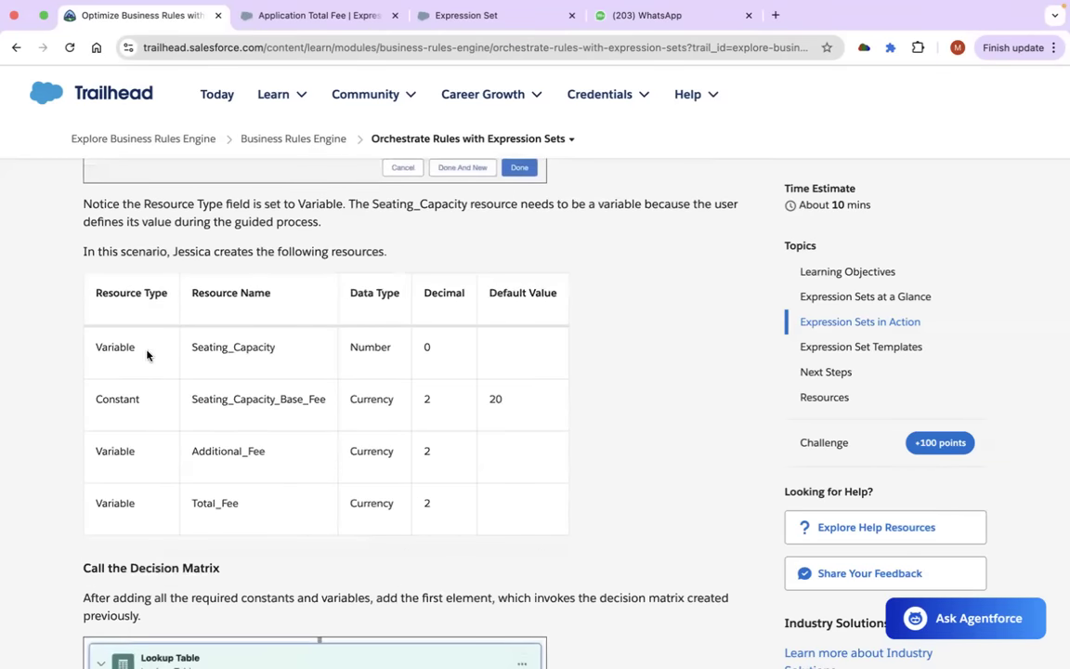
scroll(163, 379, "up", 3)
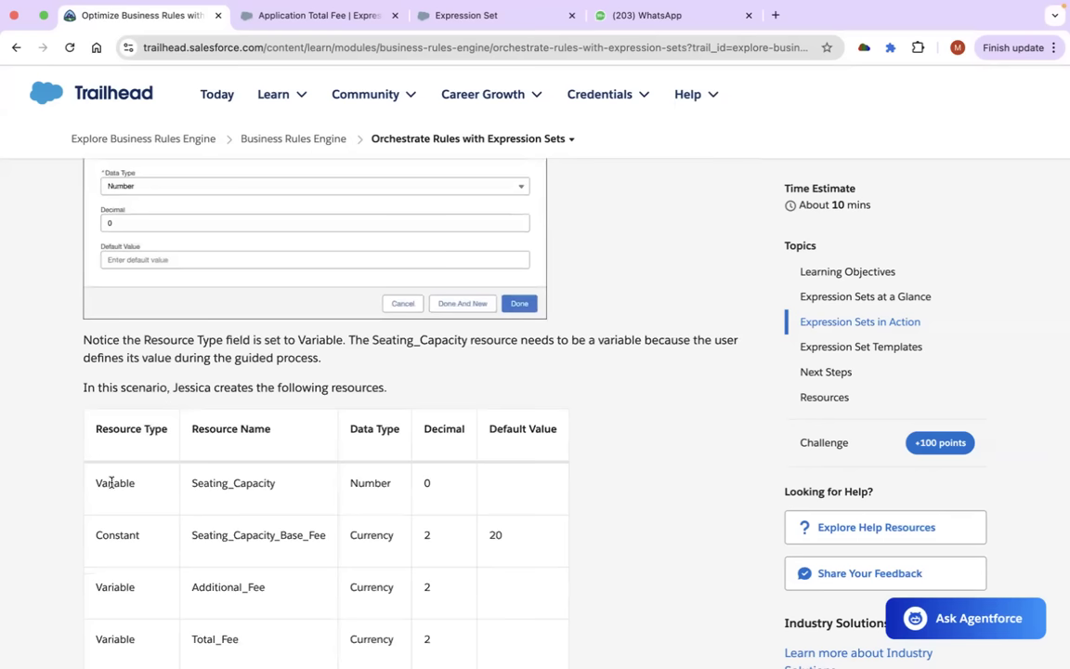
double_click(221, 482)
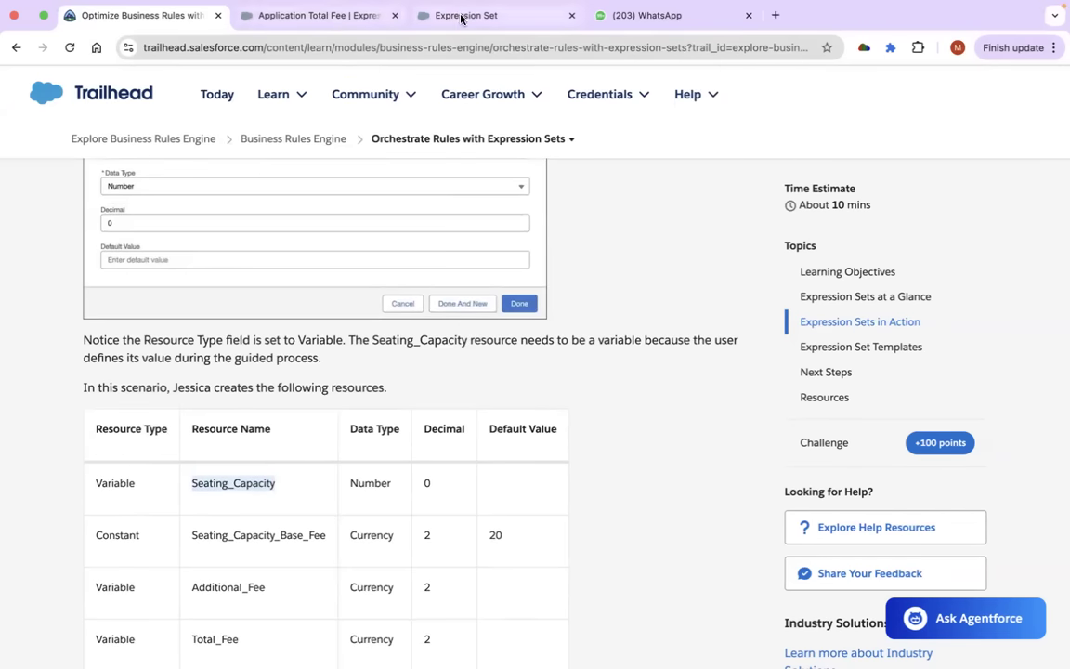
Start a new resource of type Variable in the Application Total Fee V1 builder and name it Seating_Capacity.
left_click(427, 16)
left_click(20, 201)
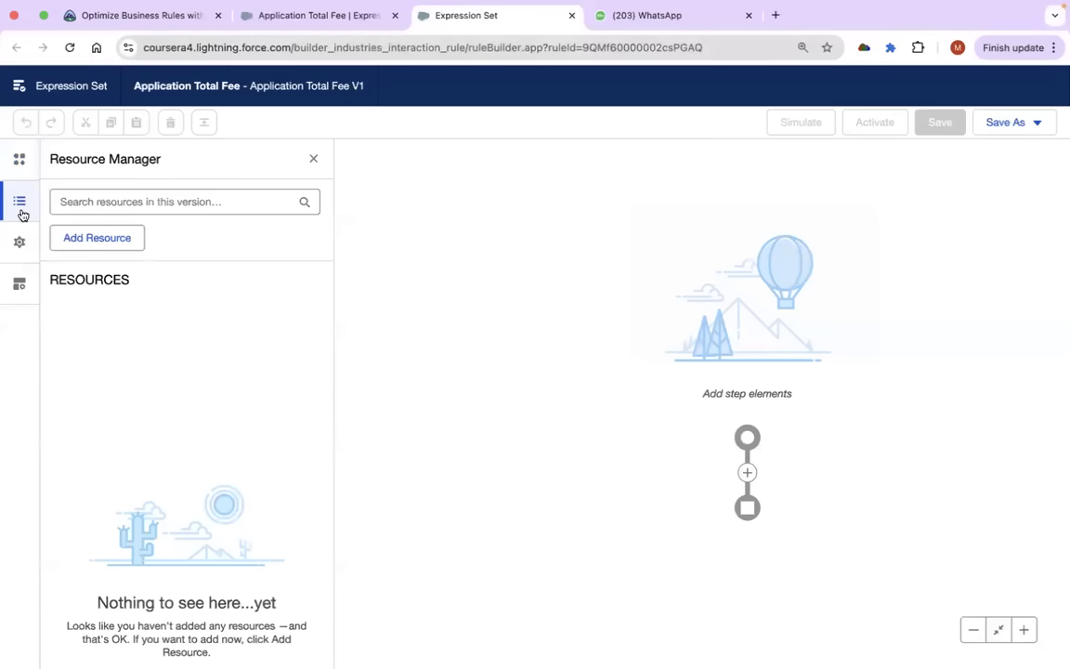
left_click(105, 240)
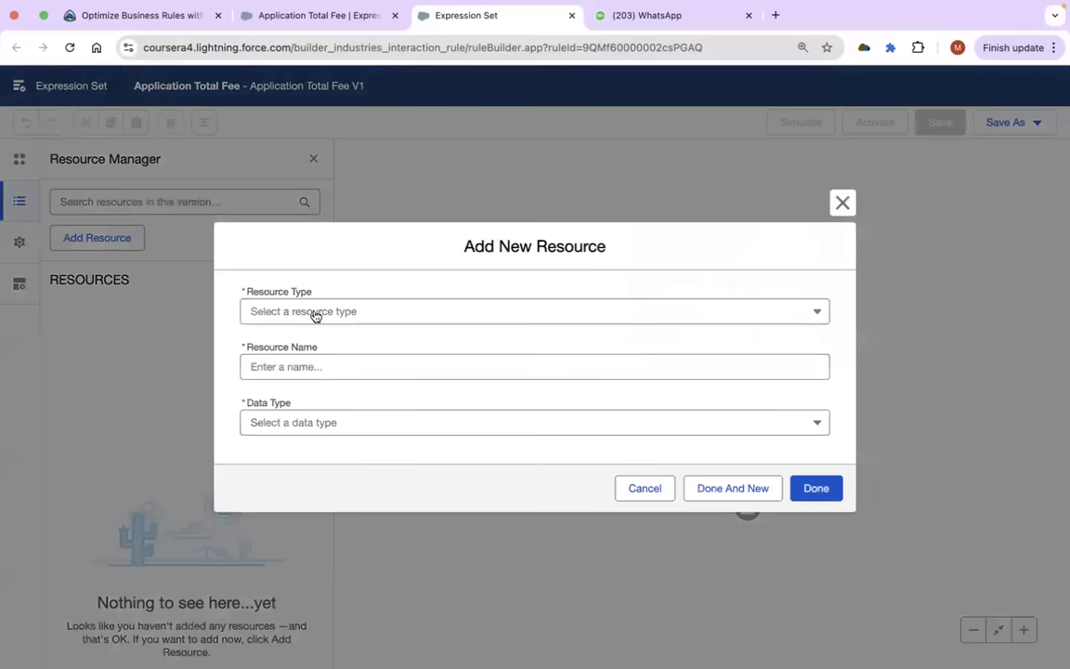
left_click(313, 311)
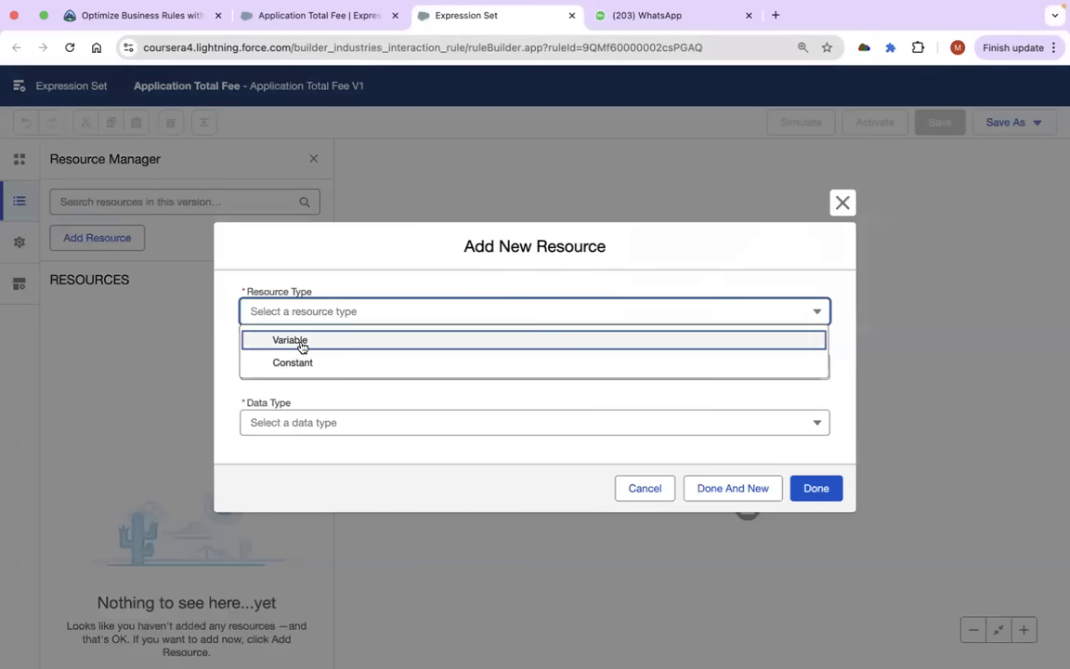
left_click(298, 340)
left_click(268, 365)
type("Seating_Capacity")
Set the Seating_Capacity variable's data type to Number with 0 decimal places and check the settings against the Trailhead resource table.
left_click(304, 423)
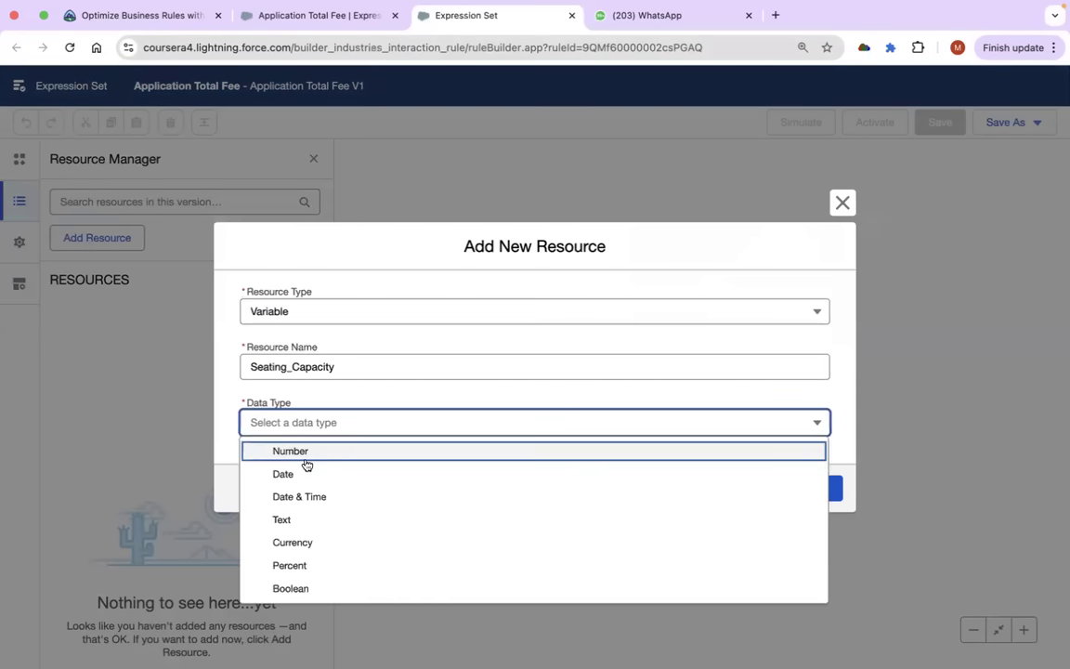
left_click(307, 463)
left_click(281, 419)
key("BackSpace")
type("0")
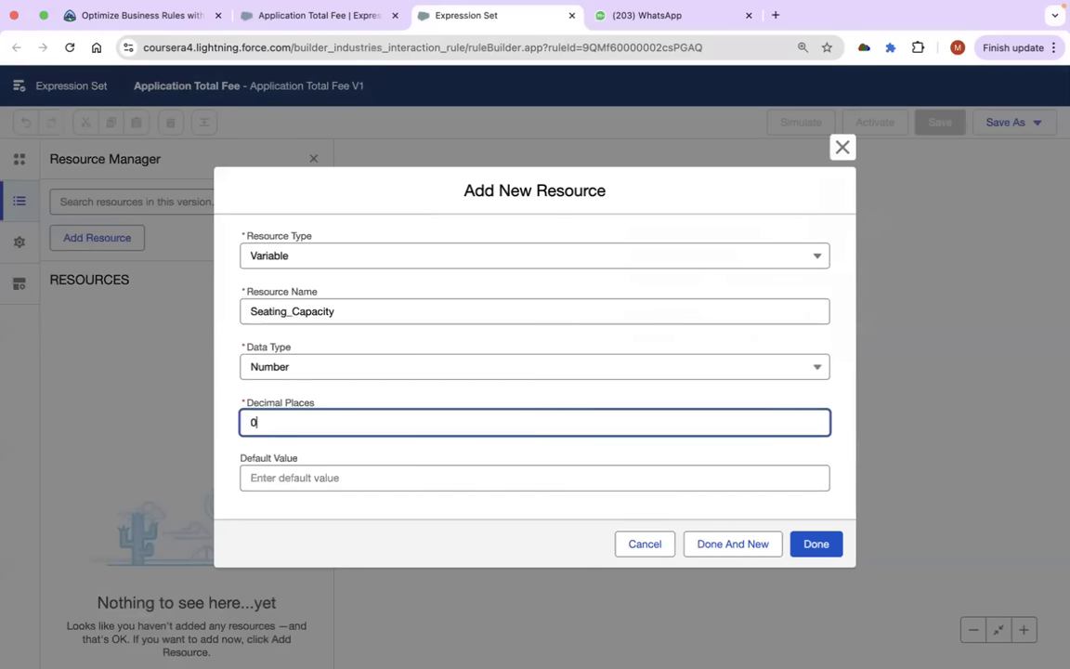
left_click(215, 15)
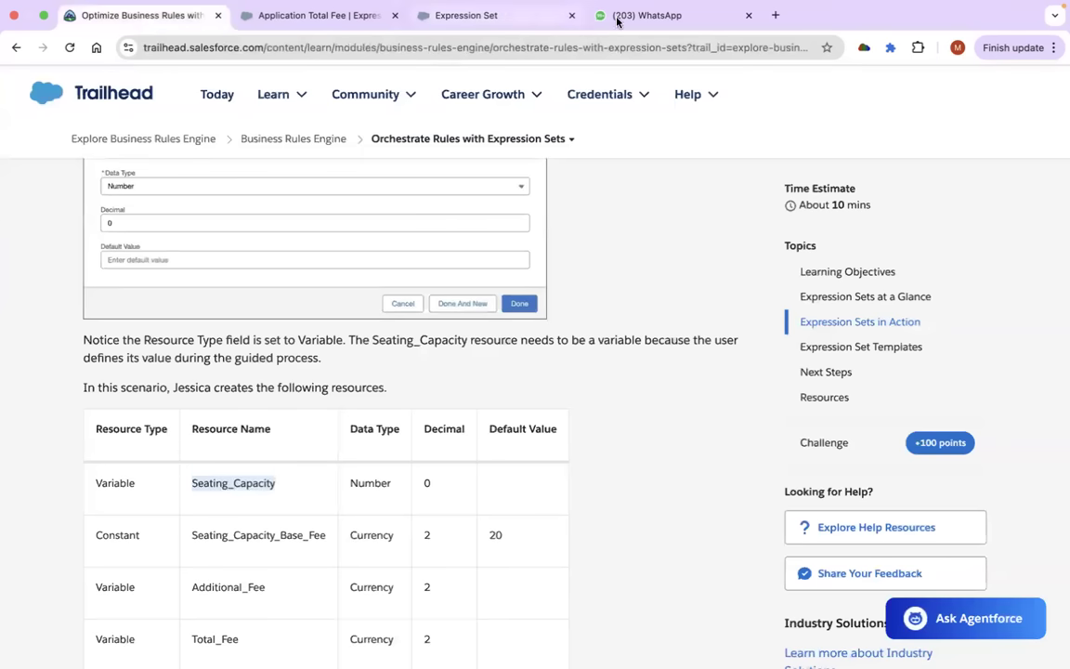
left_click(465, 17)
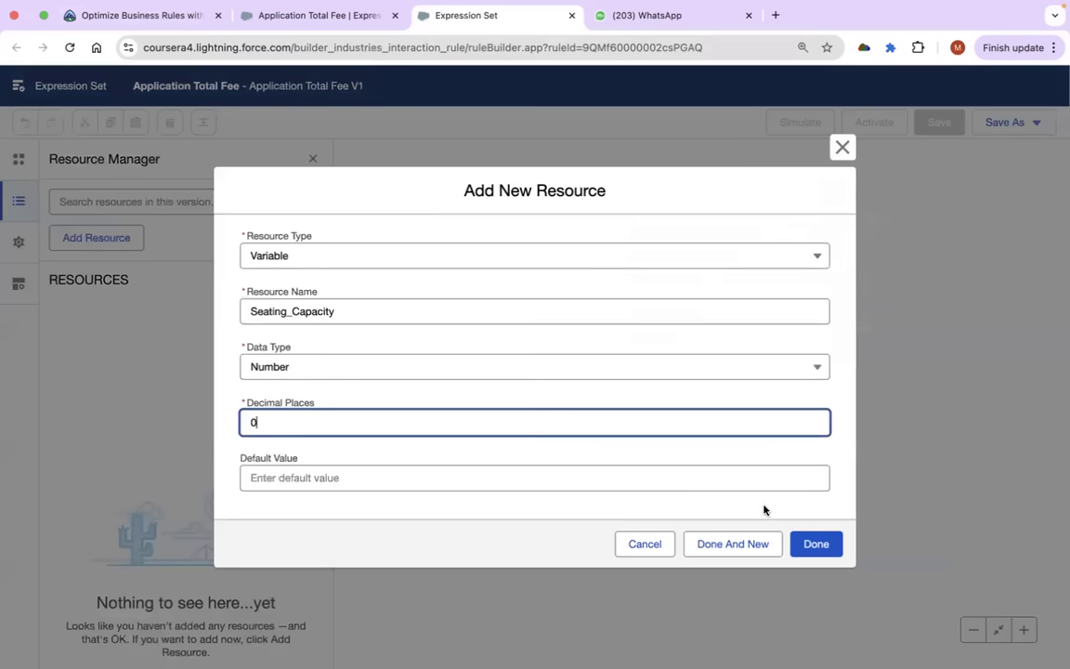
Save the Seating_Capacity variable, start another resource, and copy the name Seating_Capacity_Base_Fee from the Trailhead resource table.
left_click(743, 545)
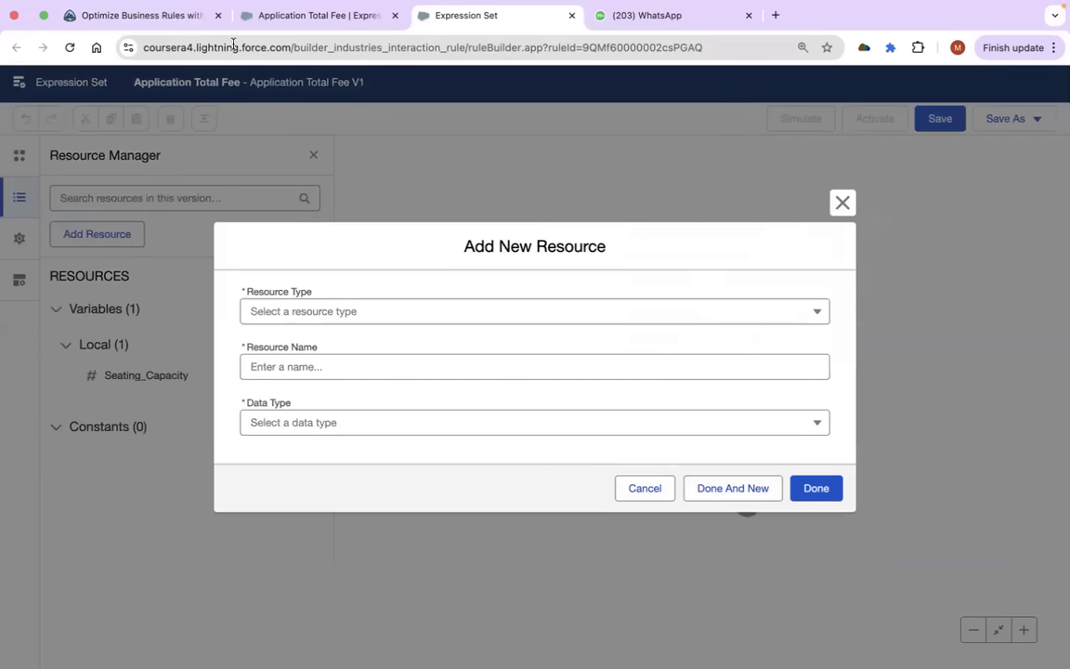
left_click(159, 25)
scroll(320, 548, "down", 2)
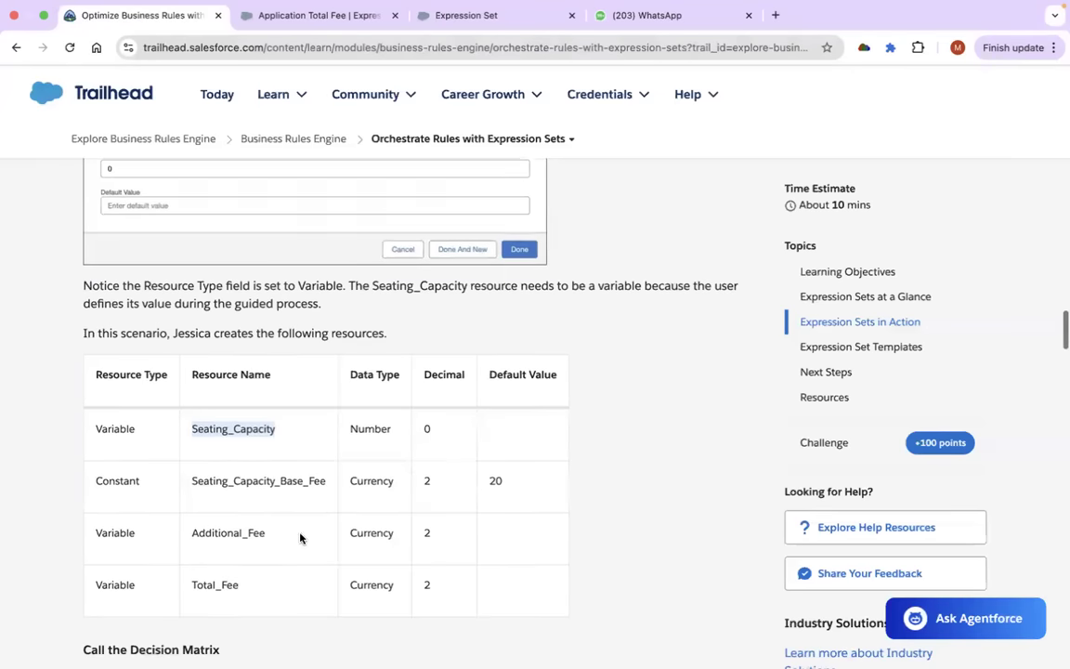
double_click(288, 470)
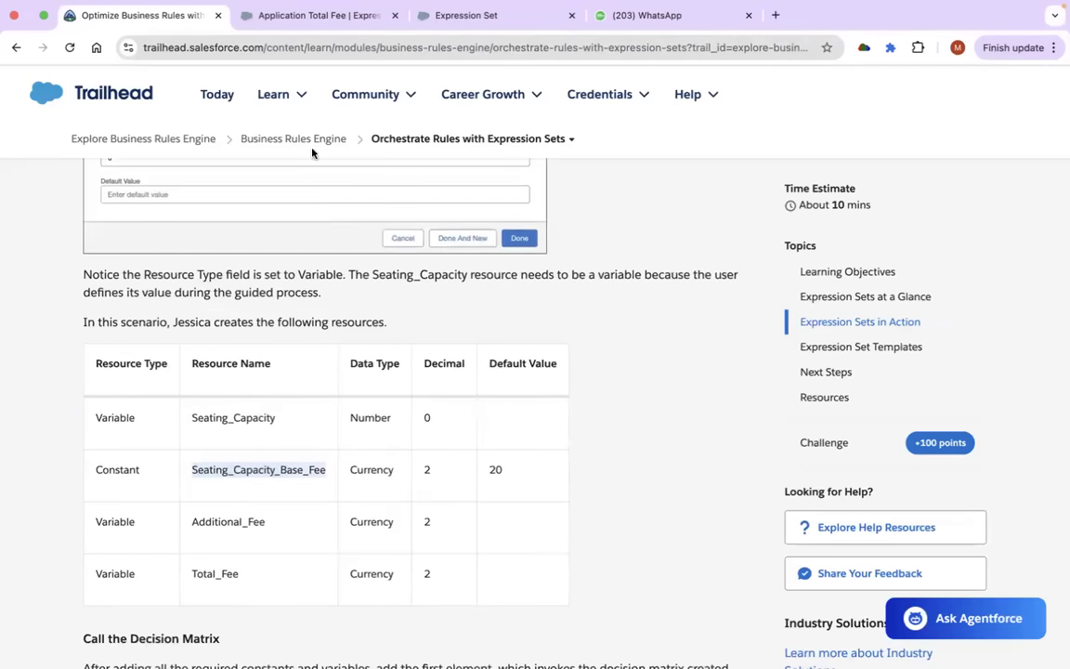
Set the new resource's type to Constant in the expression set builder and name it Seating_Capacity_Base_Fee.
left_click(464, 16)
left_click(281, 311)
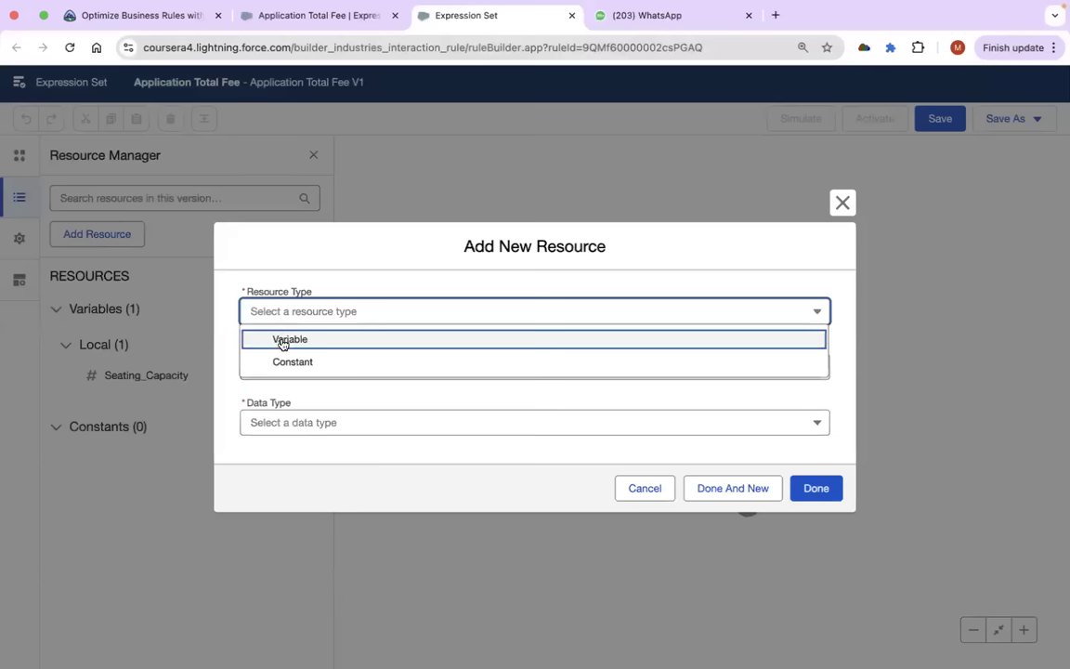
left_click(284, 362)
left_click(277, 366)
type("Seating_Capacity_Base_Fee")
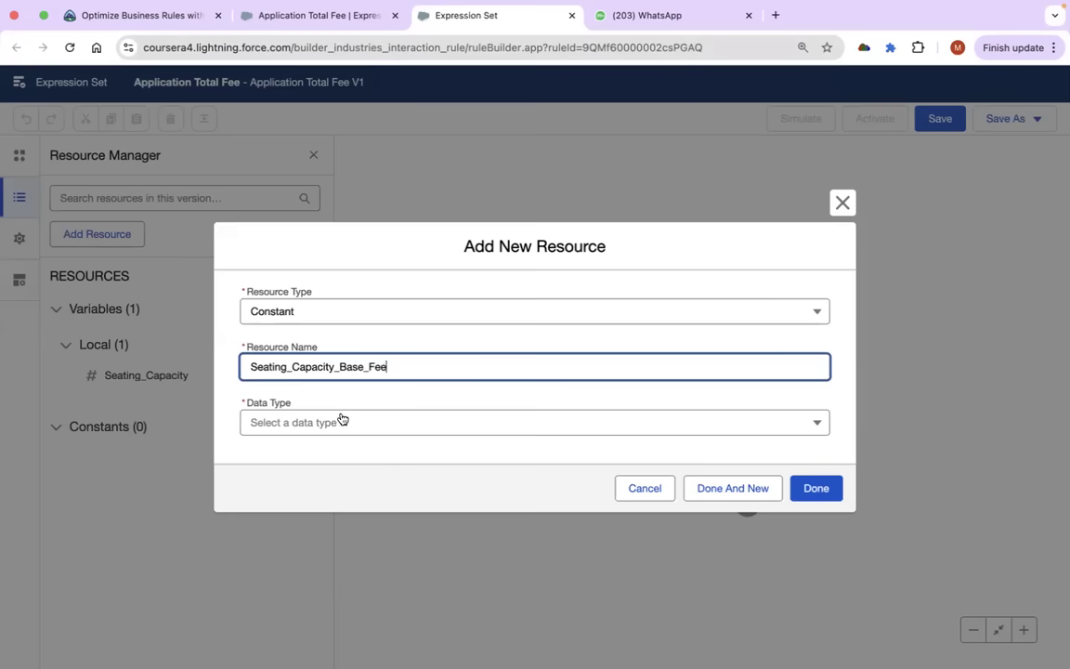
Try Number as the constant's data type and compare it with the Trailhead resource table.
left_click(340, 428)
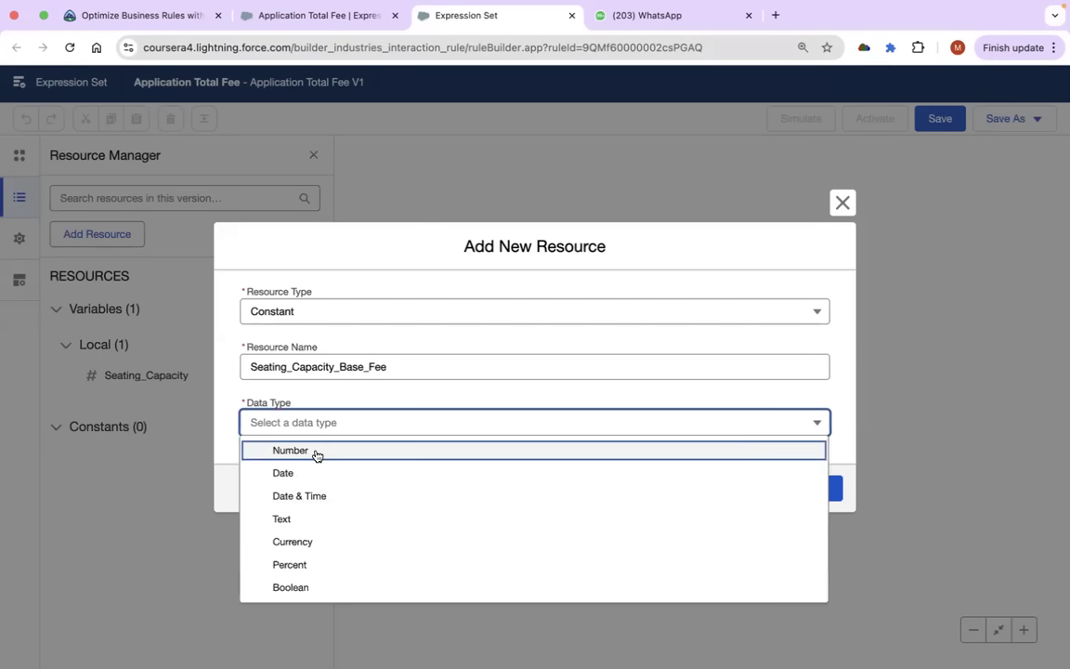
left_click(313, 451)
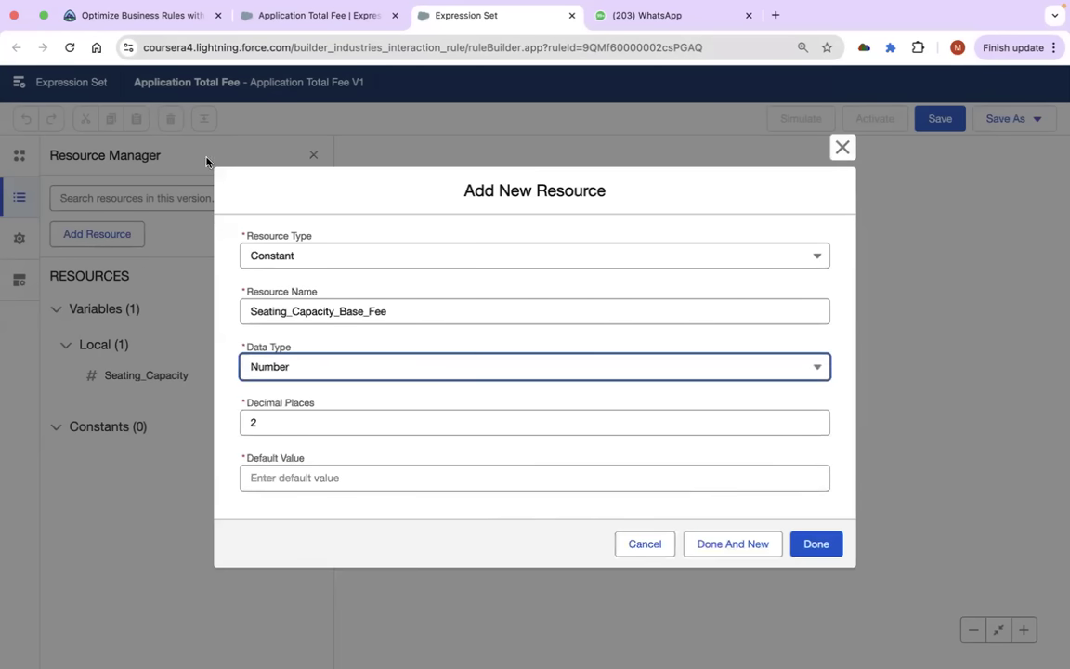
left_click(139, 21)
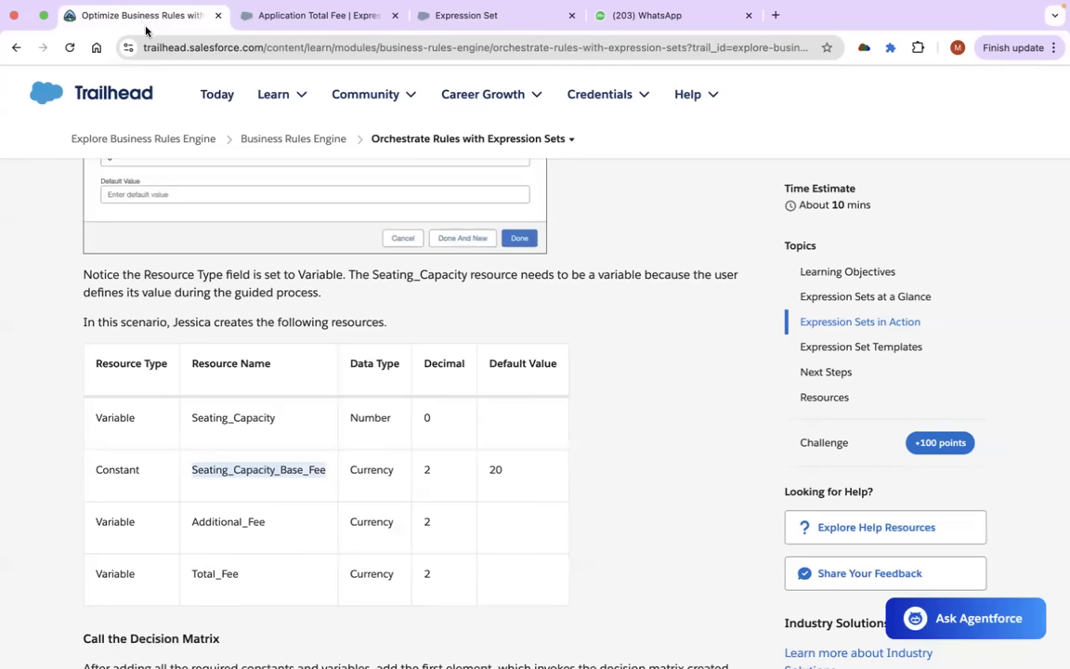
left_click(296, 19)
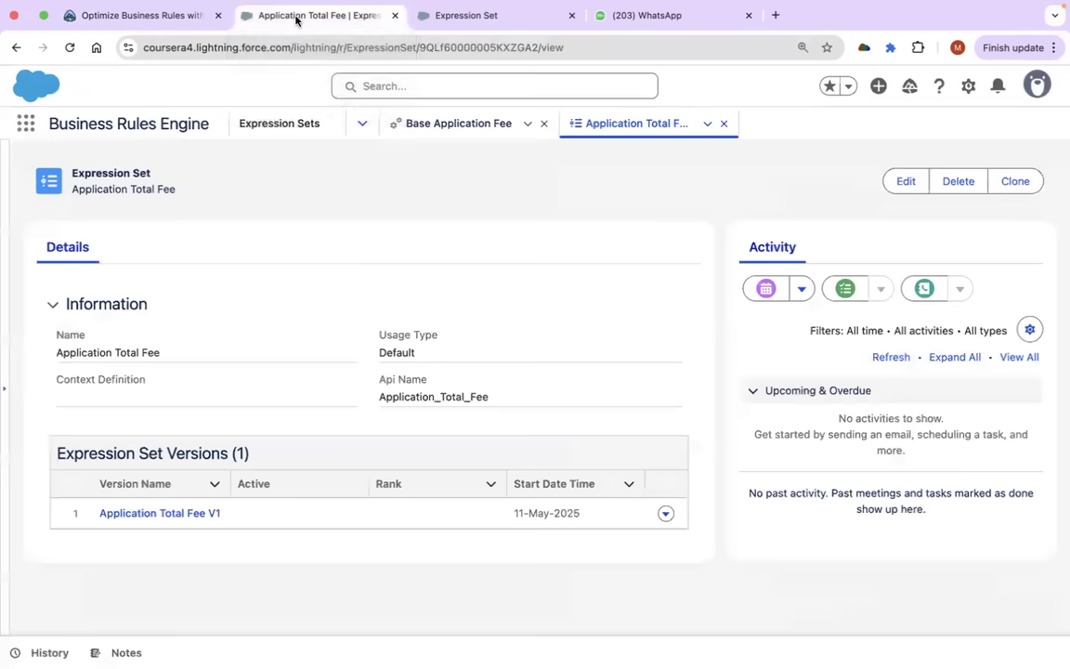
left_click(142, 11)
left_click(433, 20)
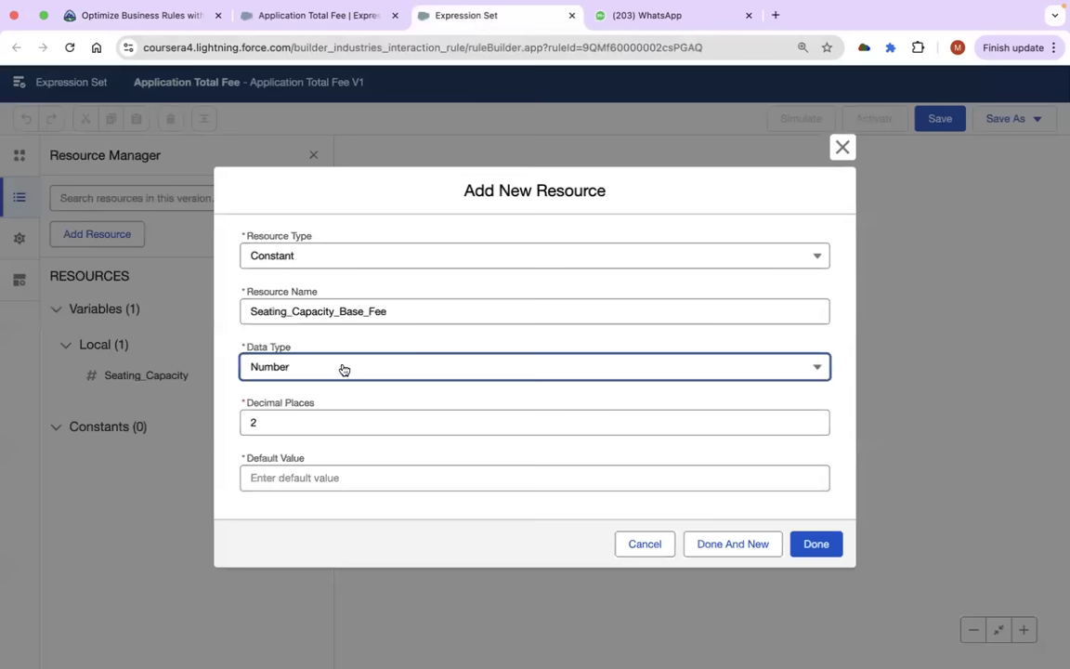
Set the Seating_Capacity_Base_Fee constant's data type to Currency with default value 20, then save it and start another resource.
left_click(303, 367)
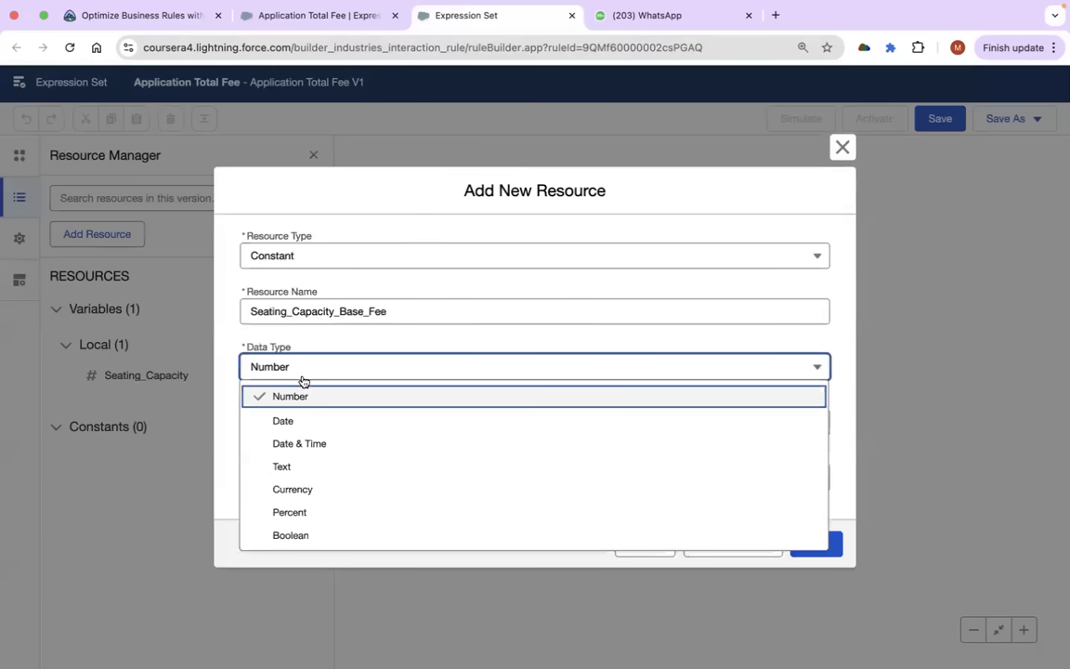
left_click(304, 489)
left_click(291, 480)
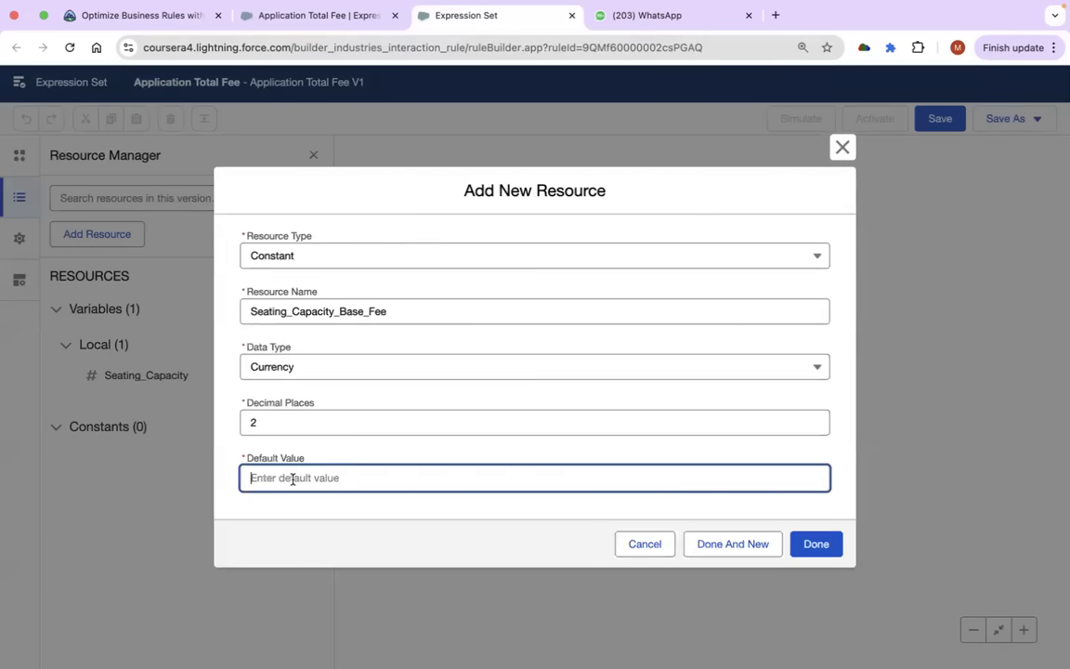
type("20")
left_click(263, 533)
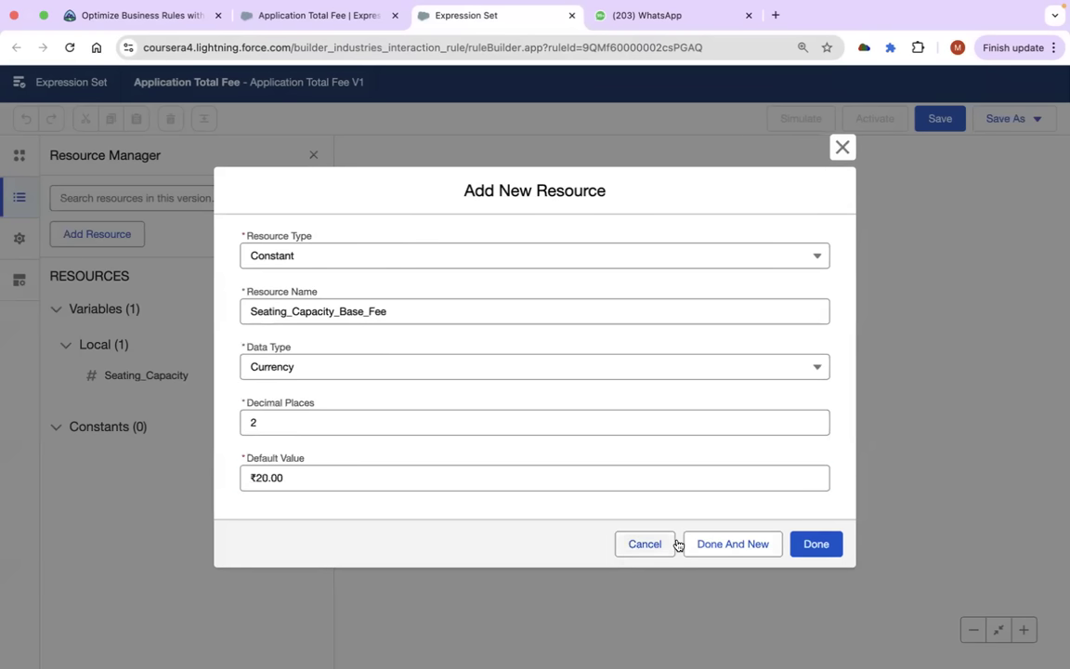
left_click(740, 550)
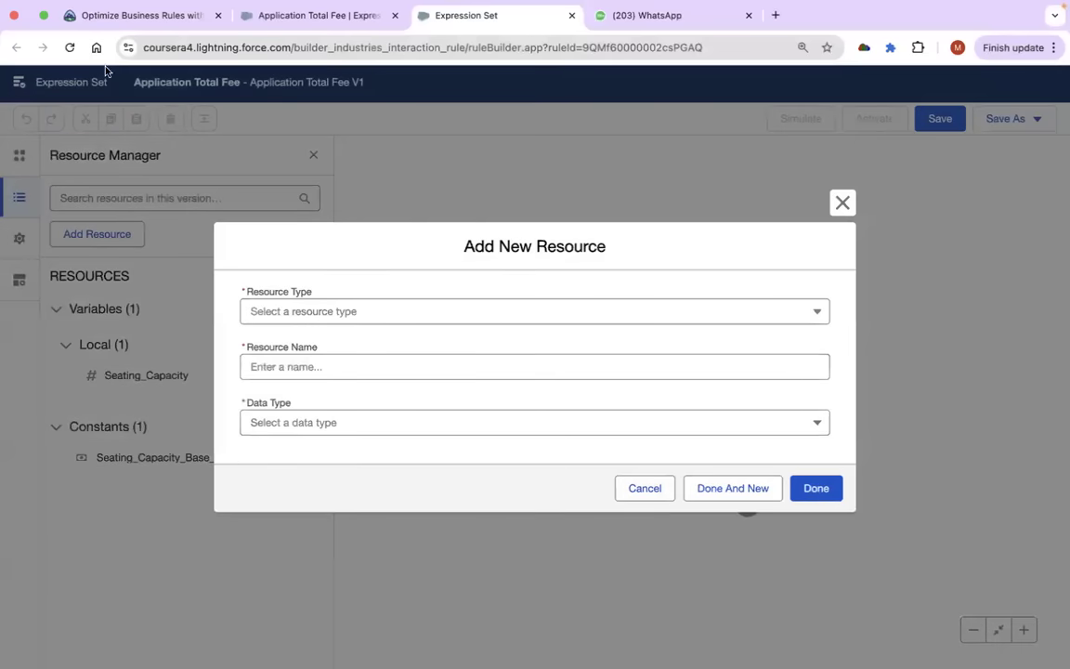
Copy the name Additional_Fee from the Trailhead resource table and use it to name the new resource, with type Variable.
left_click(112, 18)
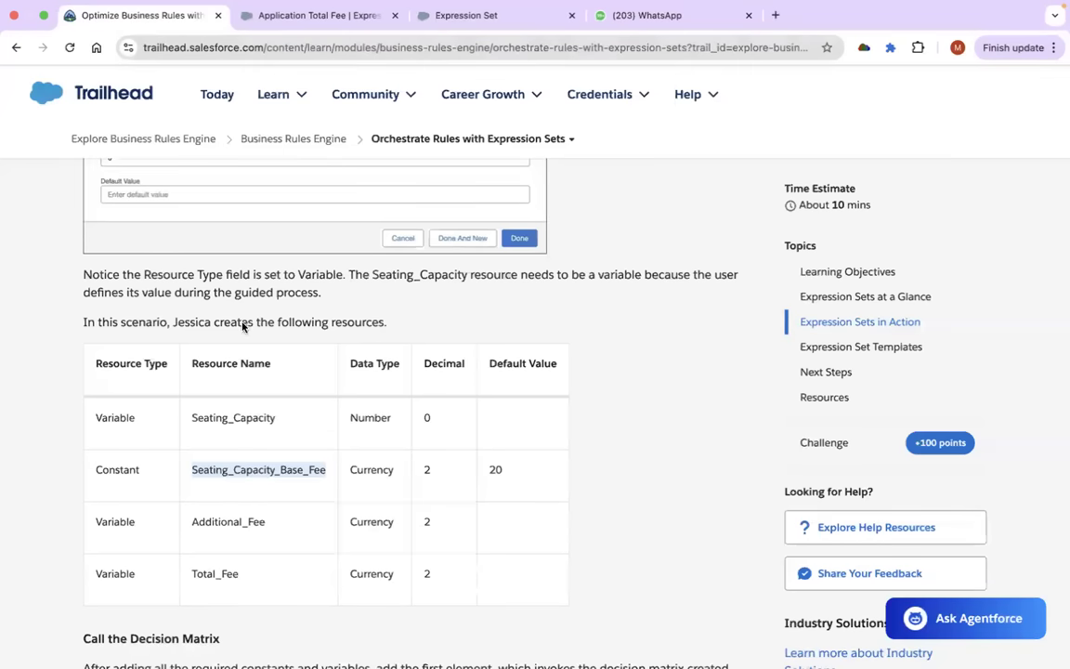
double_click(243, 520)
key("super+c")
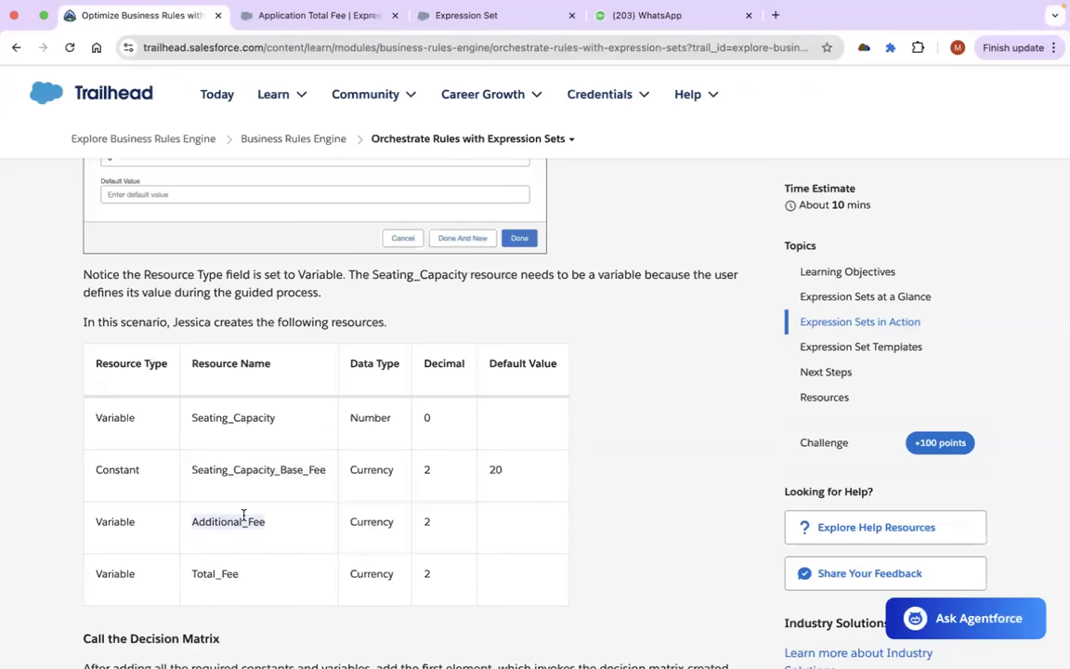
left_click(278, 28)
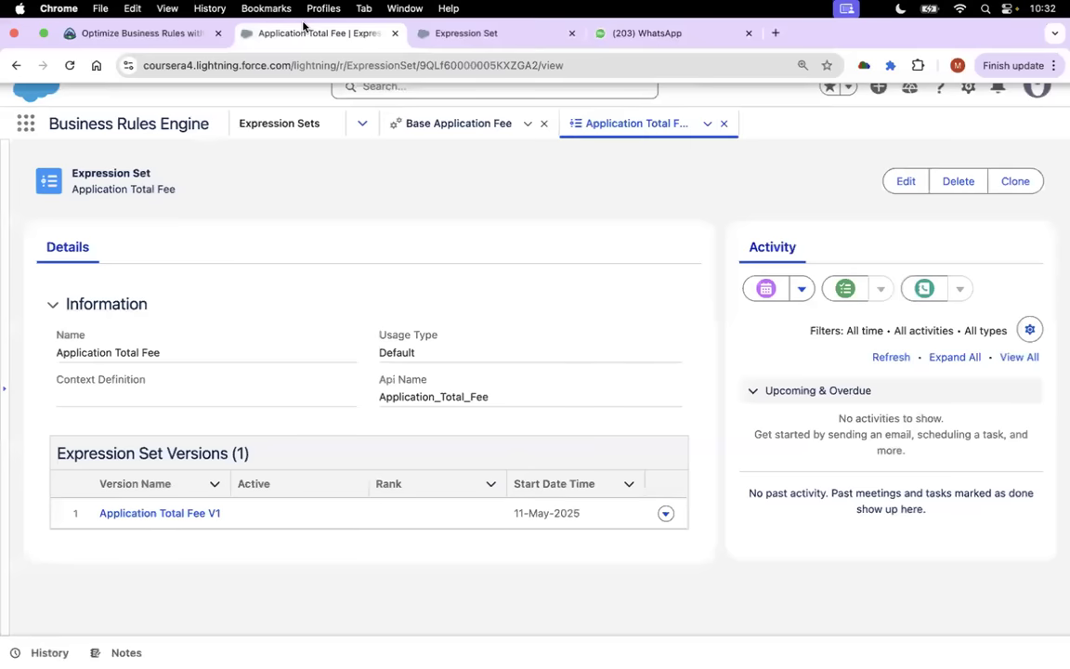
left_click(464, 28)
left_click(351, 313)
left_click(279, 339)
left_click(309, 368)
key("super+v")
Set the Additional_Fee variable's data type to Currency without a default value, then save it and start another resource.
left_click(311, 422)
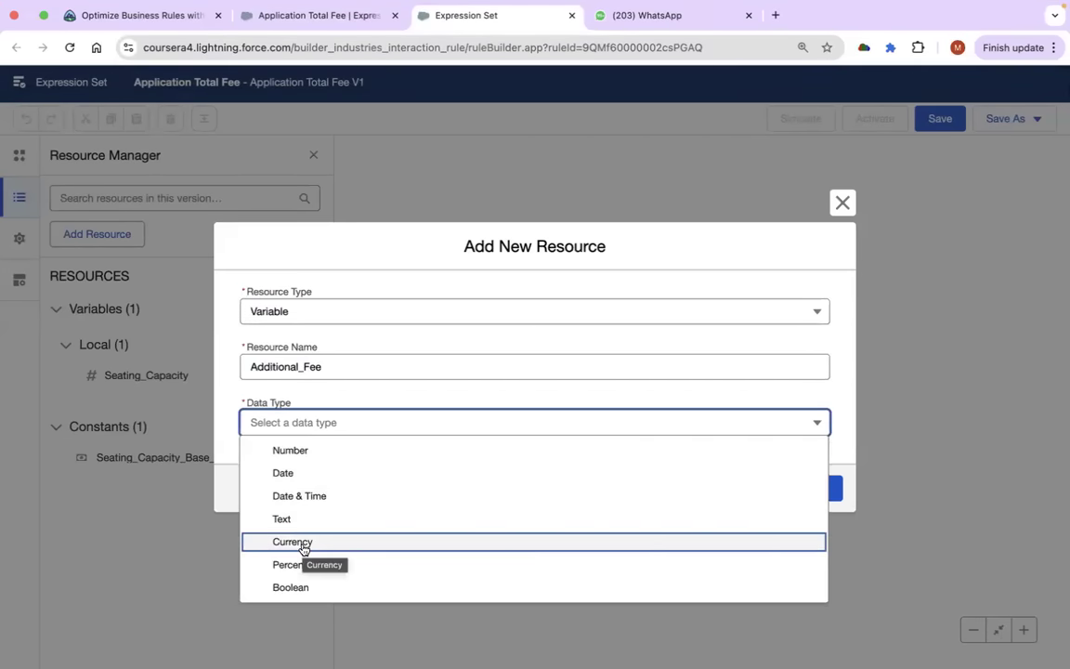
left_click(302, 547)
left_click(283, 480)
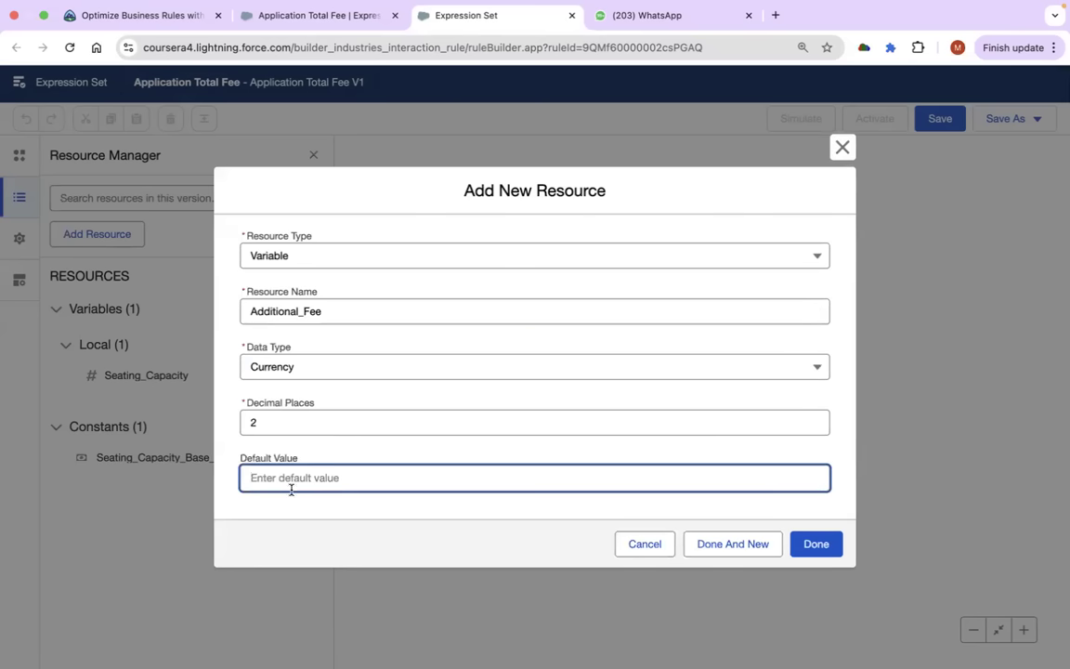
left_click(357, 509)
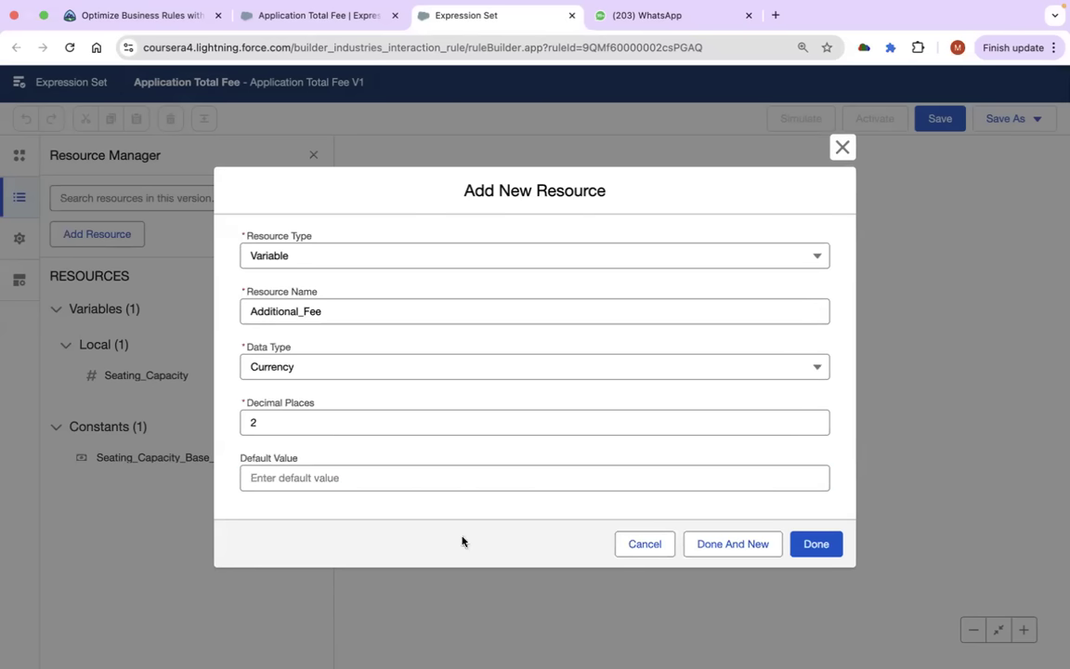
left_click(767, 548)
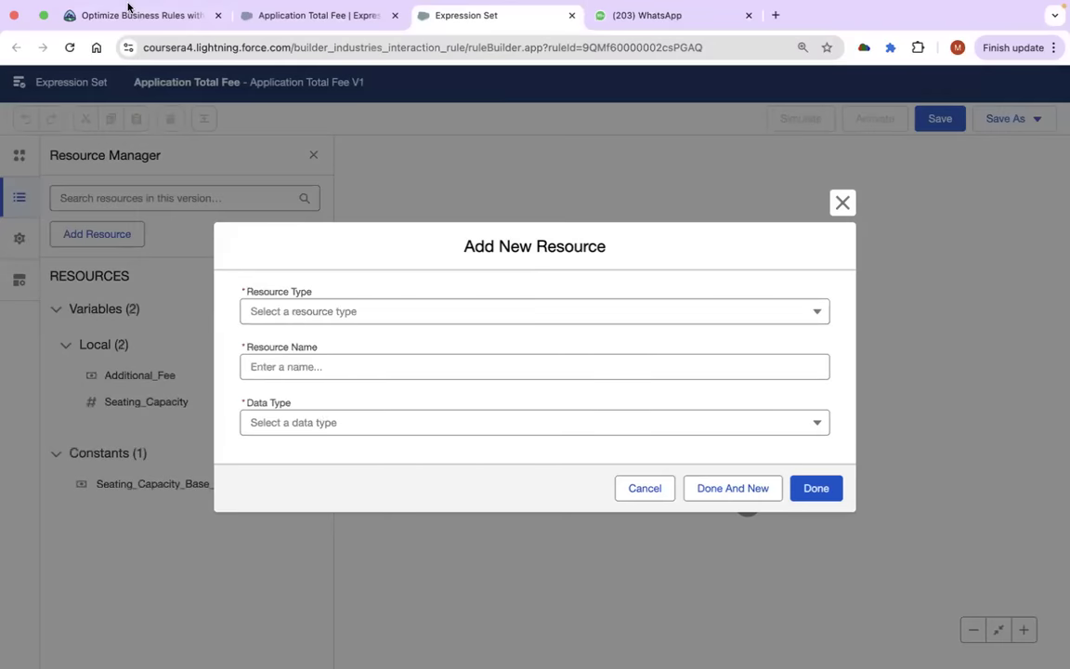
Copy the name Total_Fee from the Trailhead resource table and use it to name the new resource, with type Variable.
left_click(130, 15)
double_click(215, 574)
key("ctrl+c")
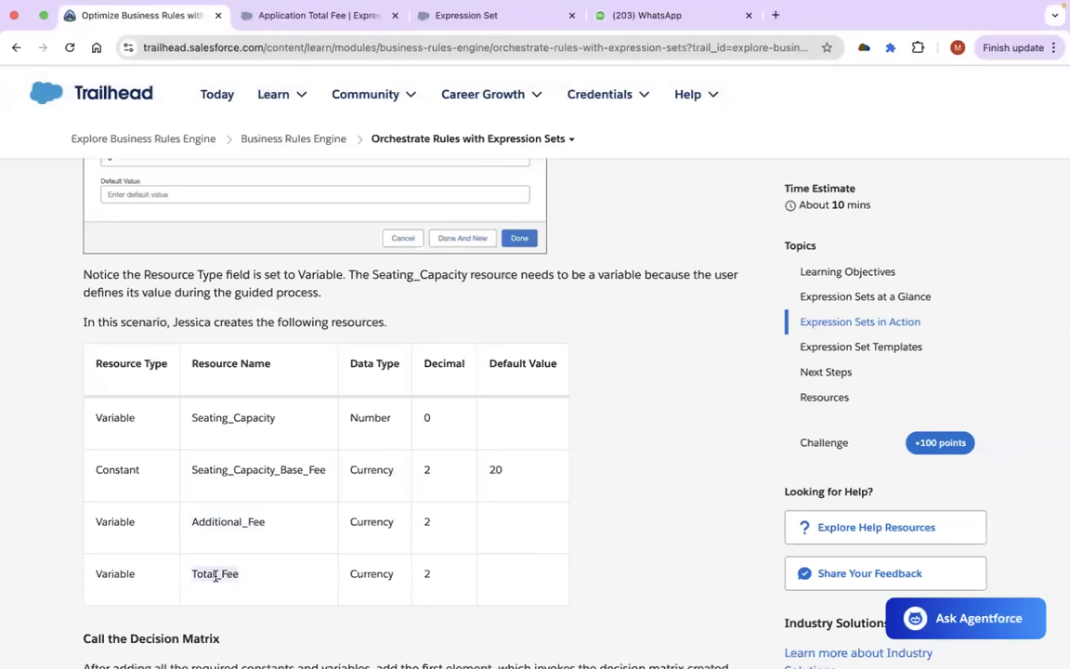
left_click(459, 15)
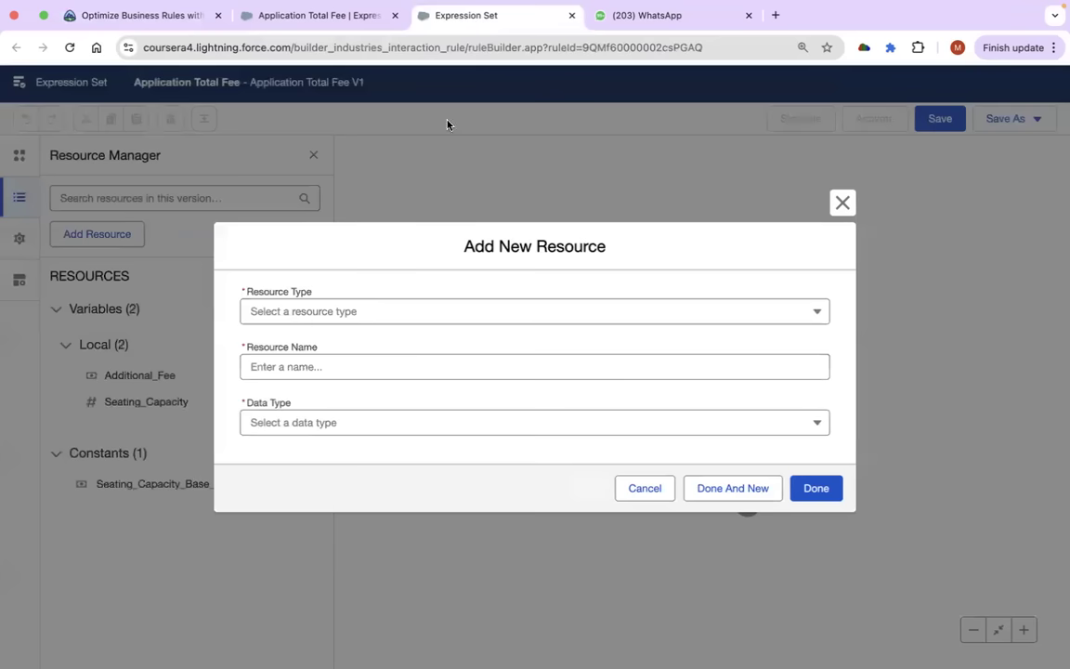
left_click(342, 311)
left_click(313, 339)
left_click(307, 362)
key("ctrl+v")
Set the Total_Fee variable's data type to Currency and finish adding resources.
left_click(310, 419)
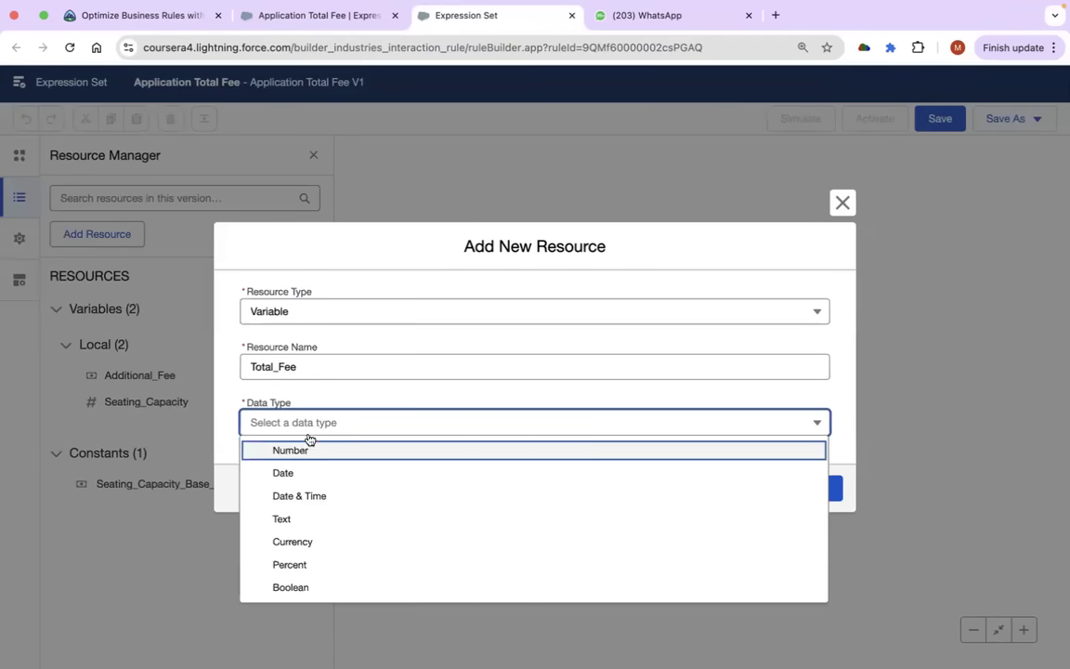
left_click(298, 542)
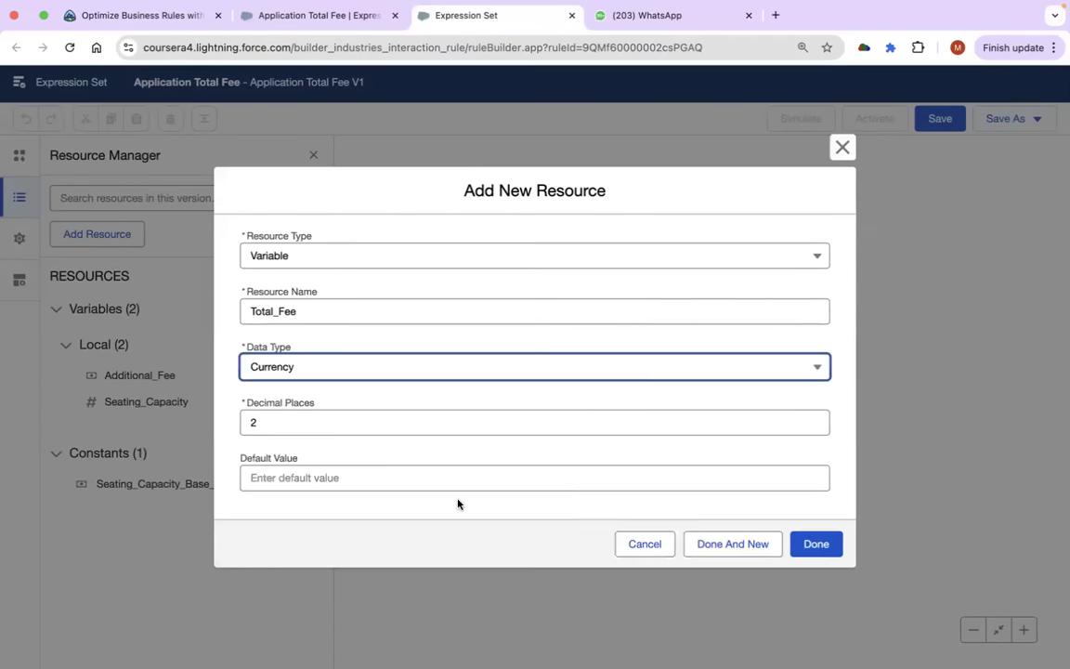
left_click(818, 546)
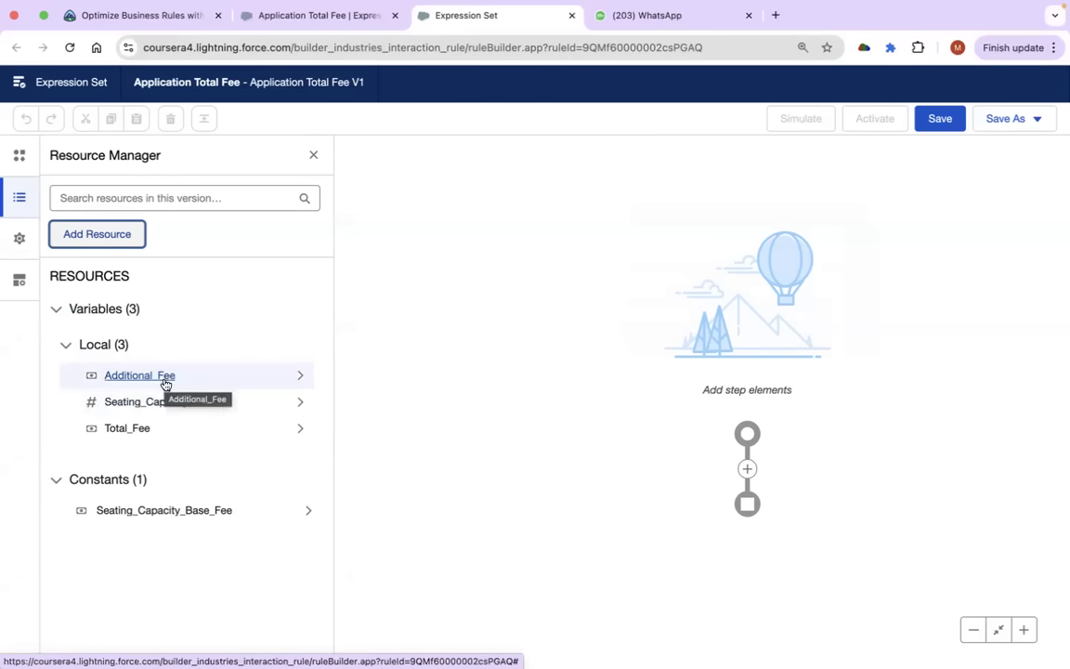
Read the Call the Decision Matrix instructions in the Trailhead unit and look ahead to Add a Calculation Step.
left_click(162, 13)
scroll(278, 501, "down", 3)
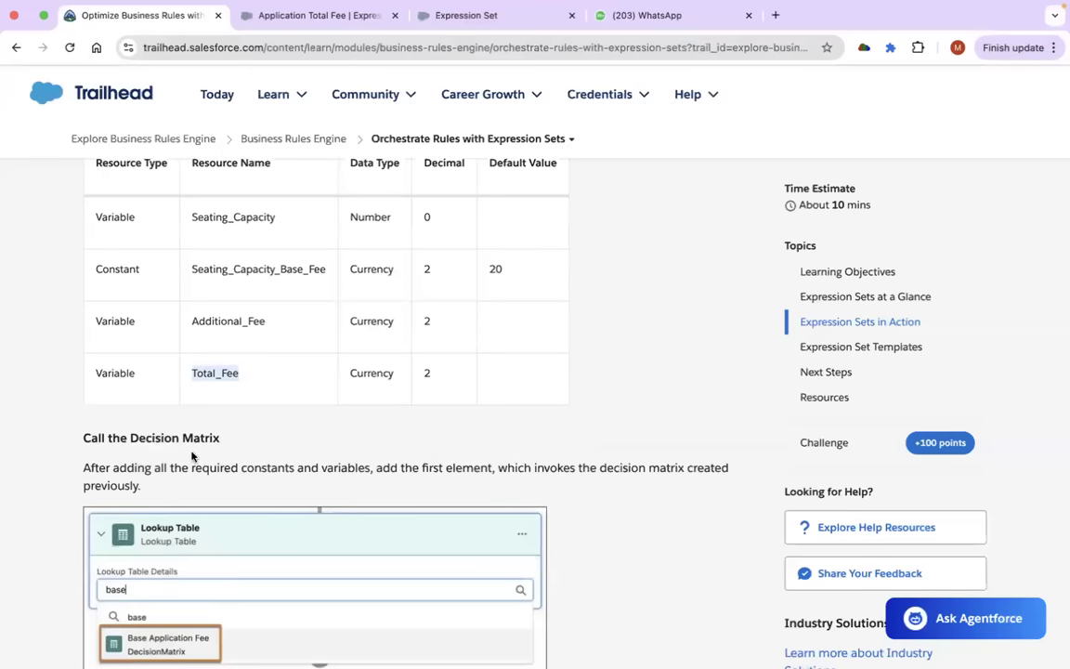
scroll(192, 455, "down", 2)
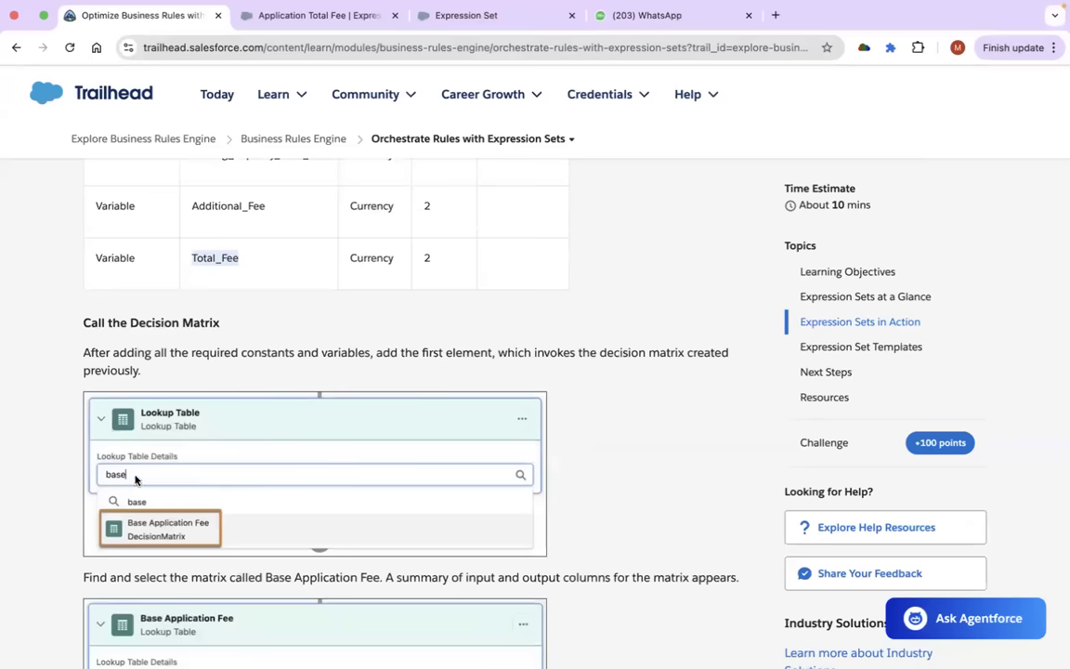
scroll(257, 486, "down", 5)
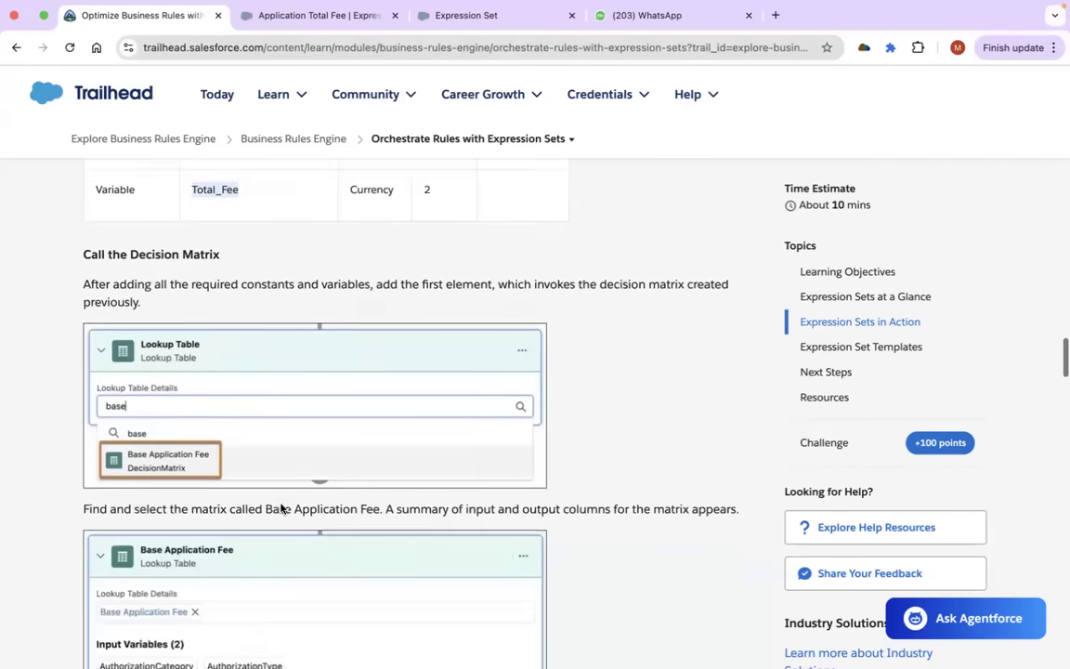
scroll(280, 508, "down", 9)
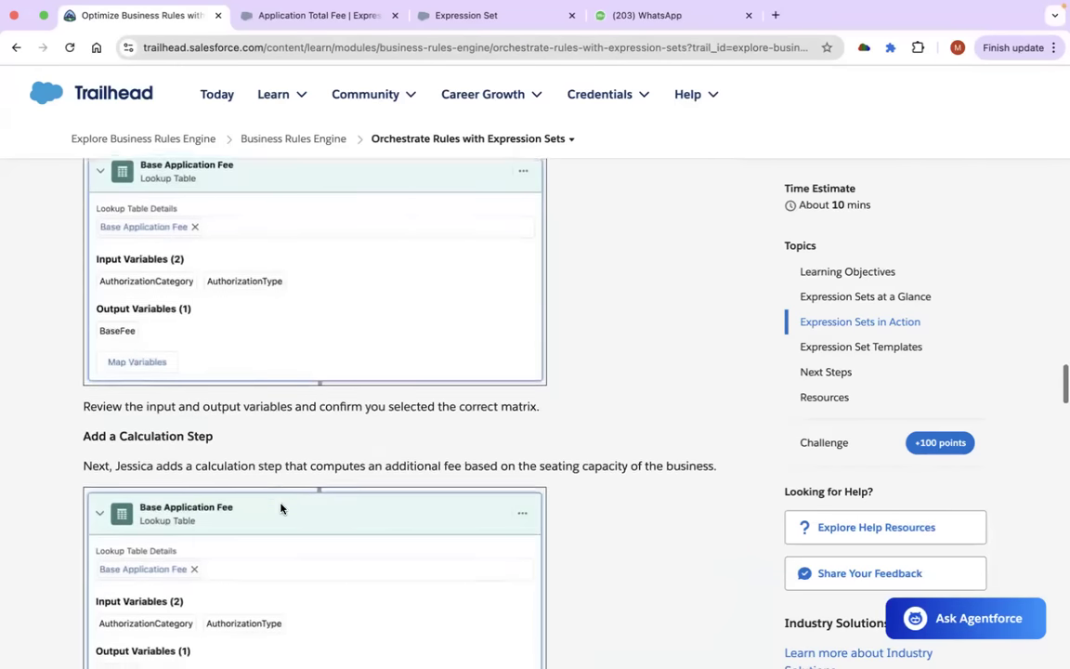
scroll(280, 508, "up", 12)
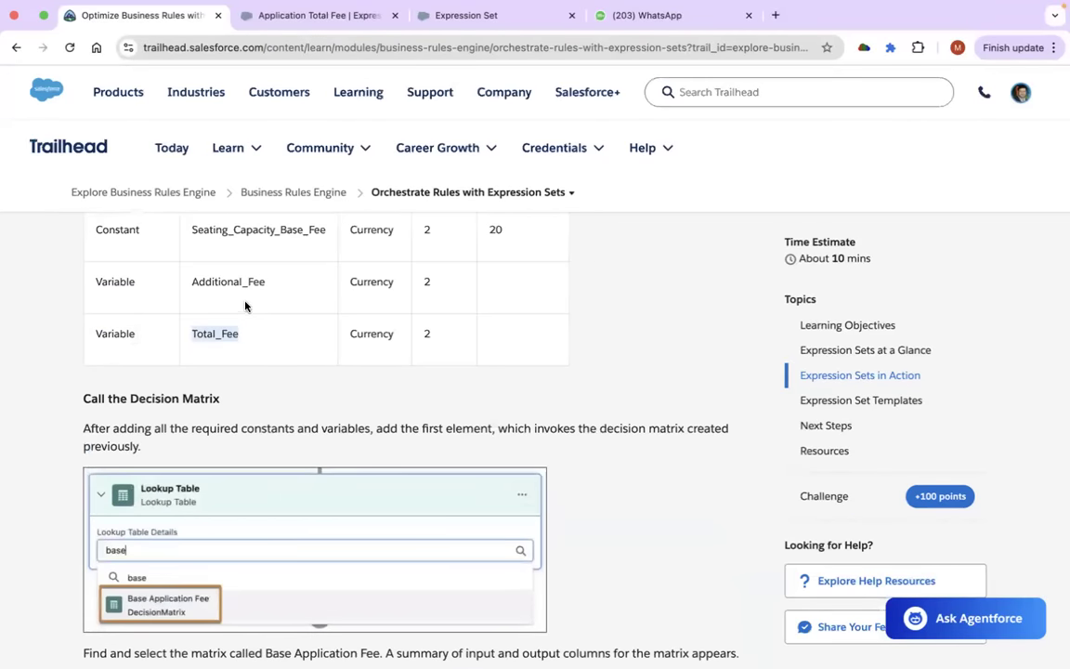
Show the available elements in the Application Total Fee V1 builder and add a Lookup Table as the first element in the flow.
left_click(490, 33)
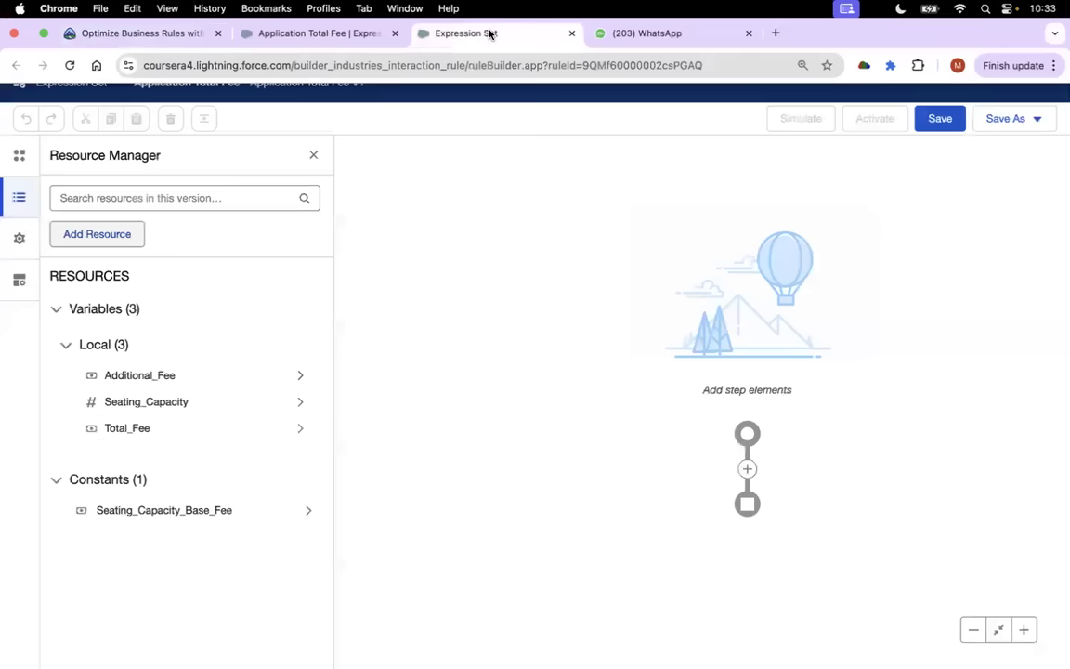
left_click(20, 167)
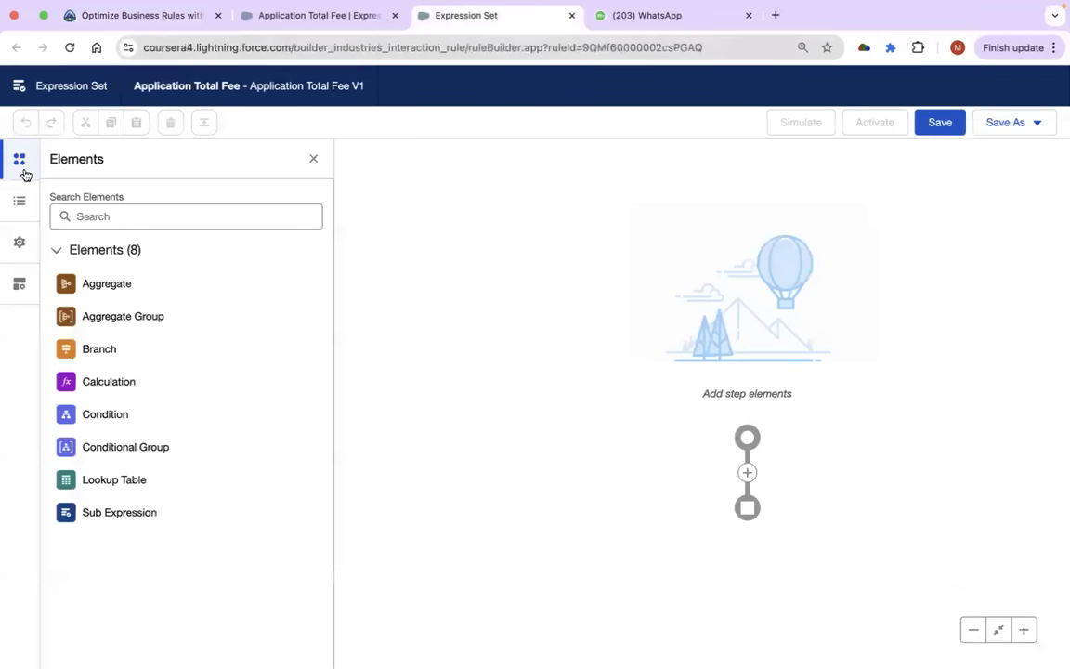
left_click(746, 474)
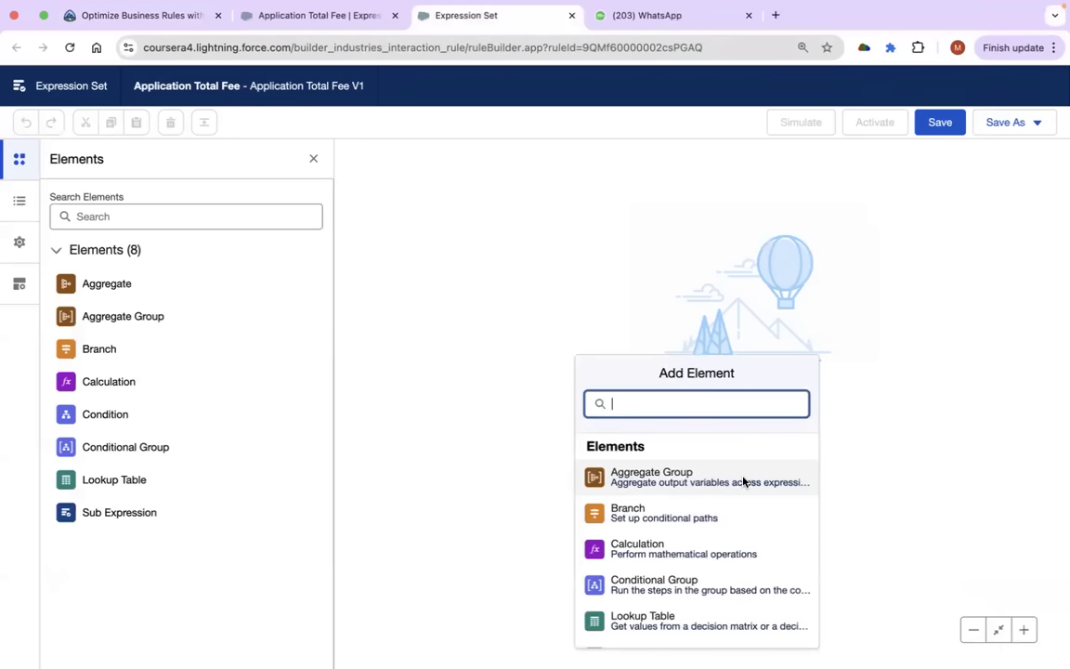
left_click(640, 617)
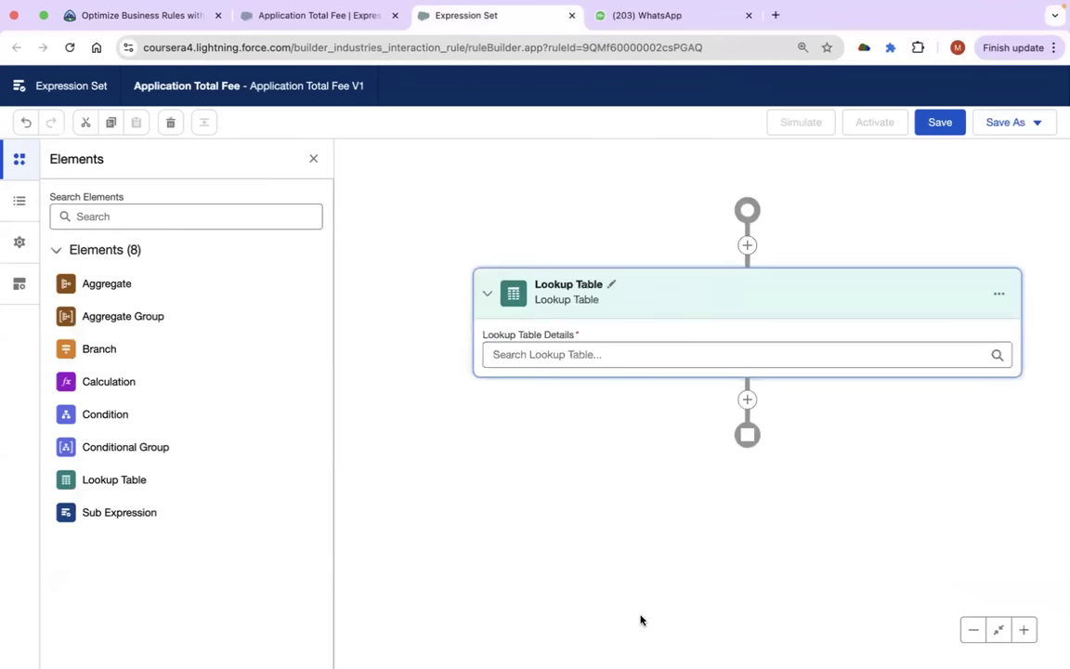
Search the lookup table's details for "fee" and select the Base Application Fee decision matrix.
left_click(542, 354)
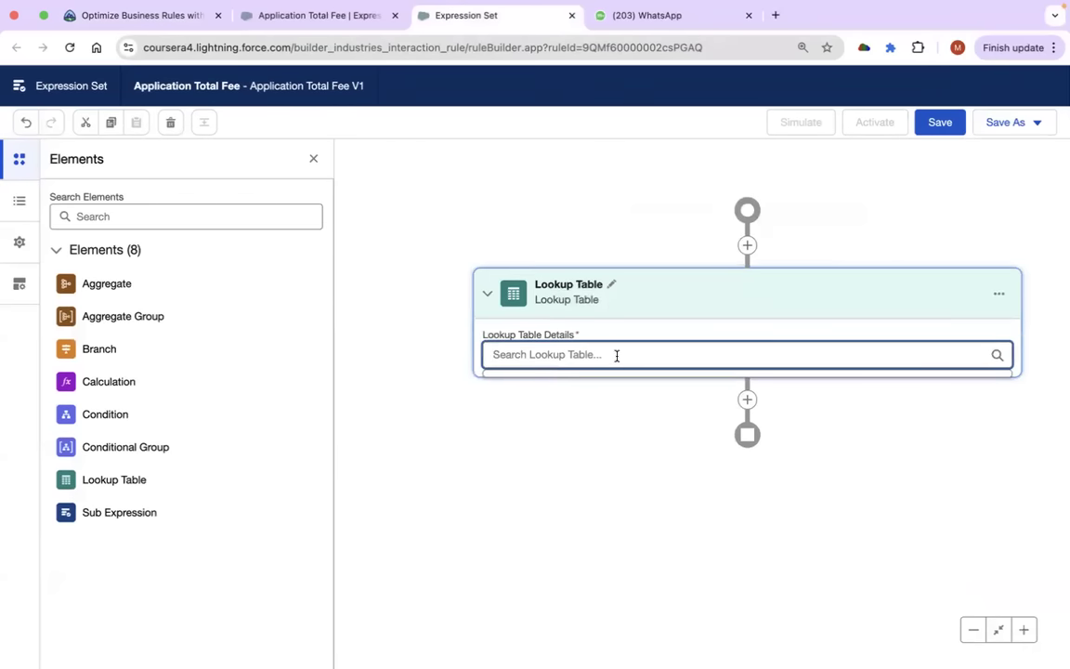
type("fee")
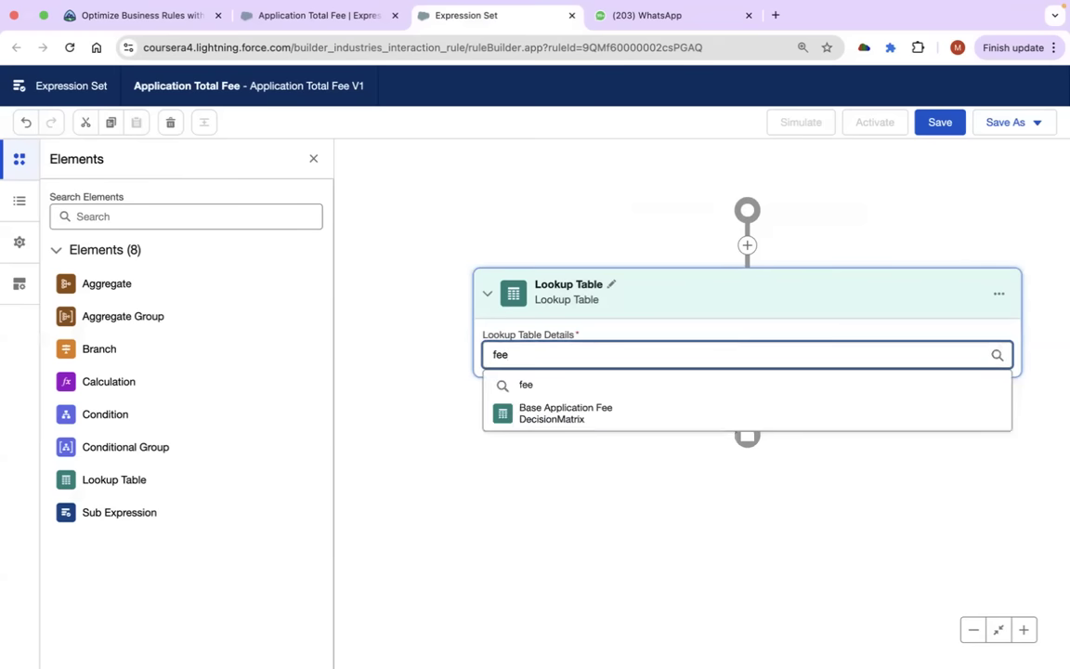
left_click(593, 425)
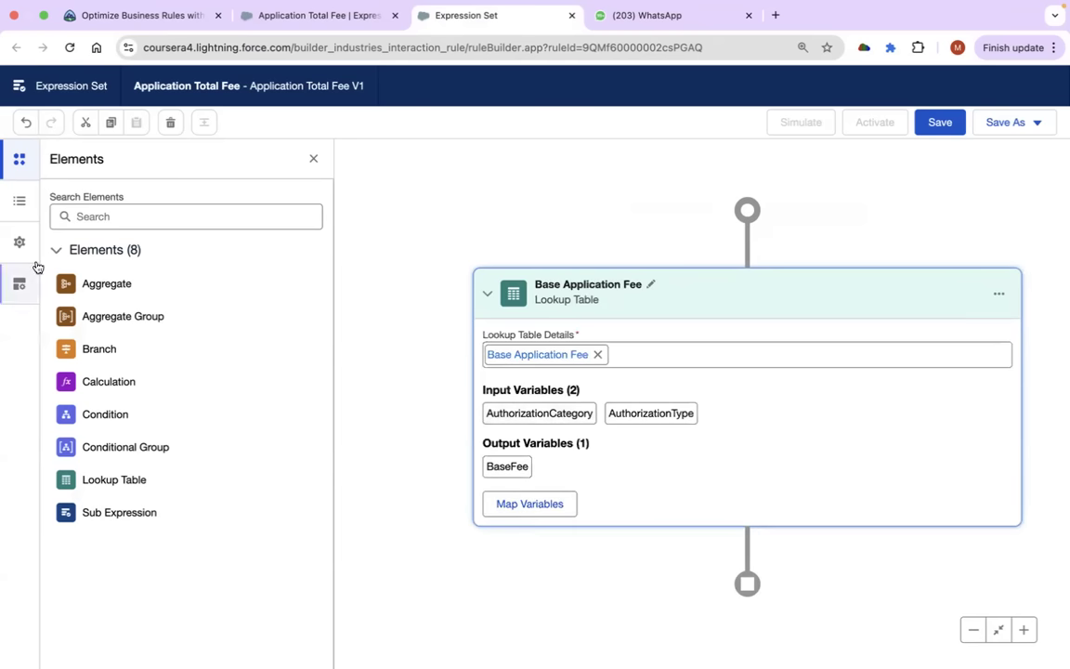
Show the expression set's resources and read the Add a Calculation Step instructions in the Trailhead unit, including the Compute Additional Fee formula.
left_click(14, 201)
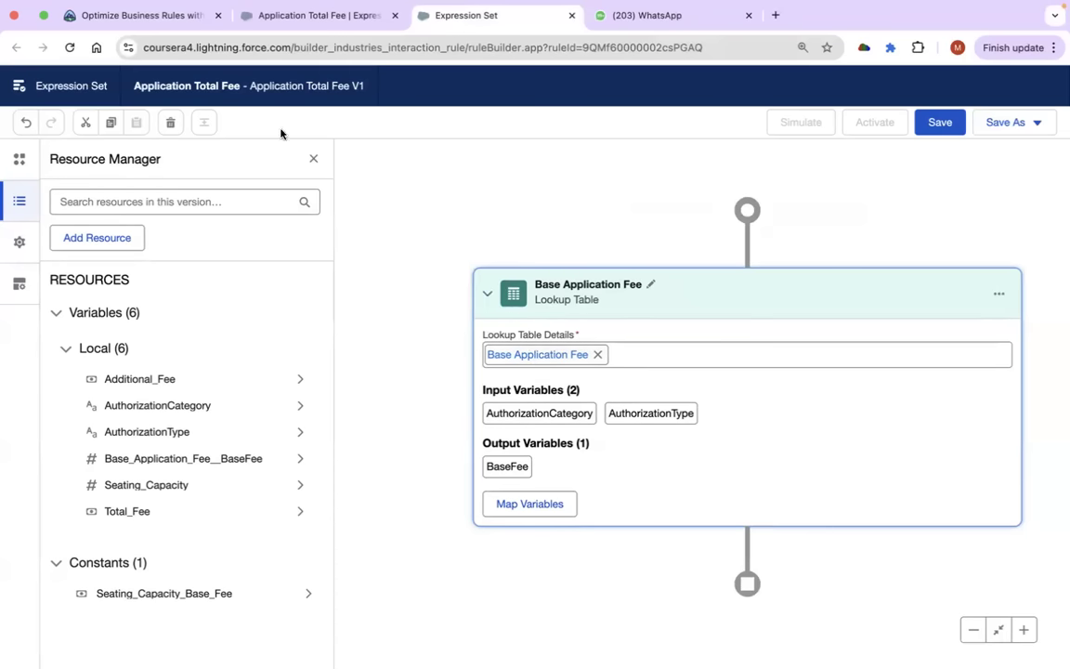
left_click(159, 16)
scroll(526, 461, "down", 10)
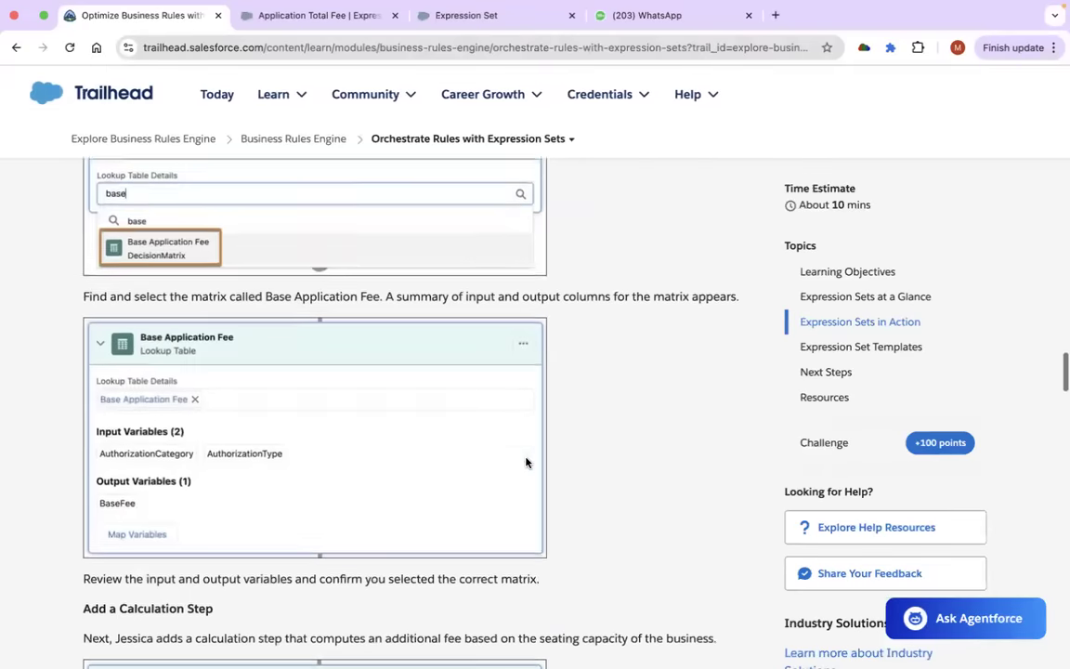
scroll(526, 462, "down", 5)
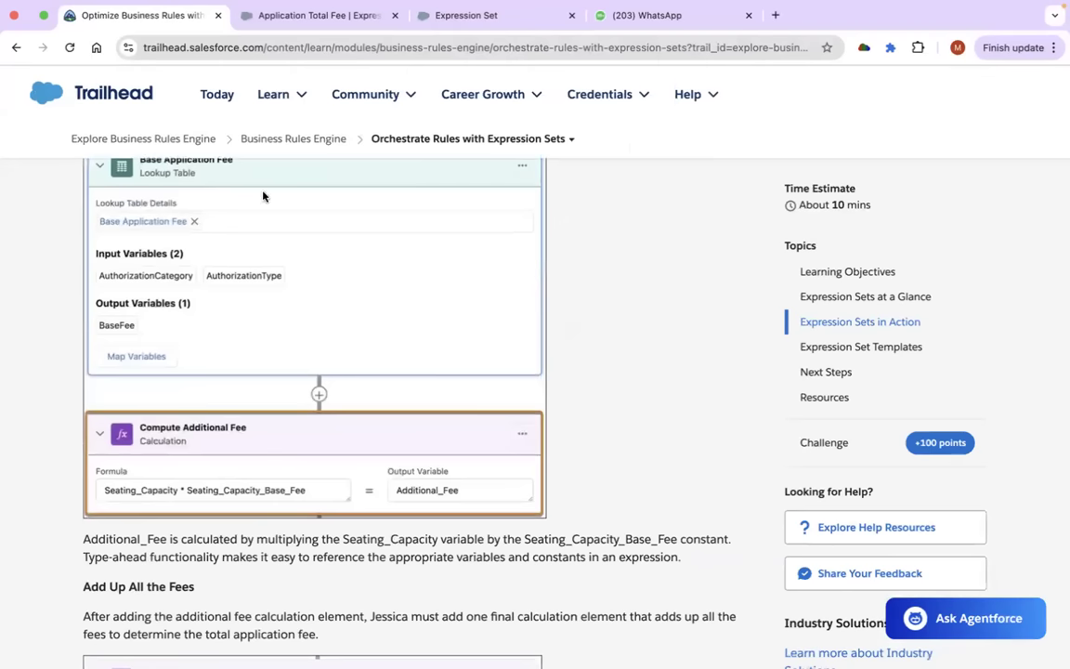
left_click(471, 33)
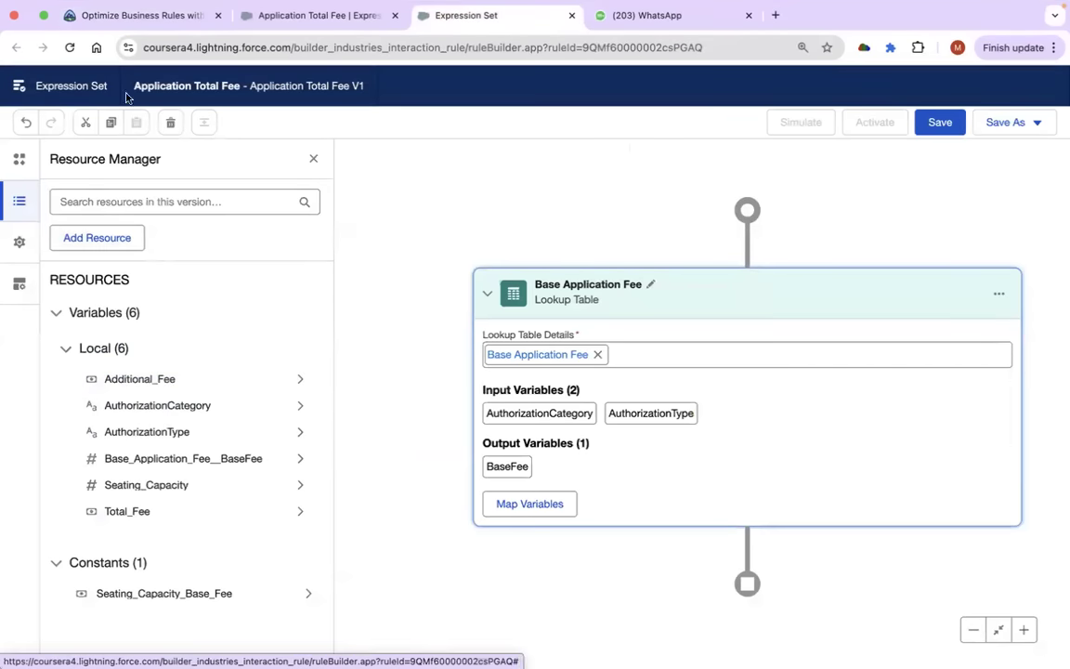
left_click(128, 19)
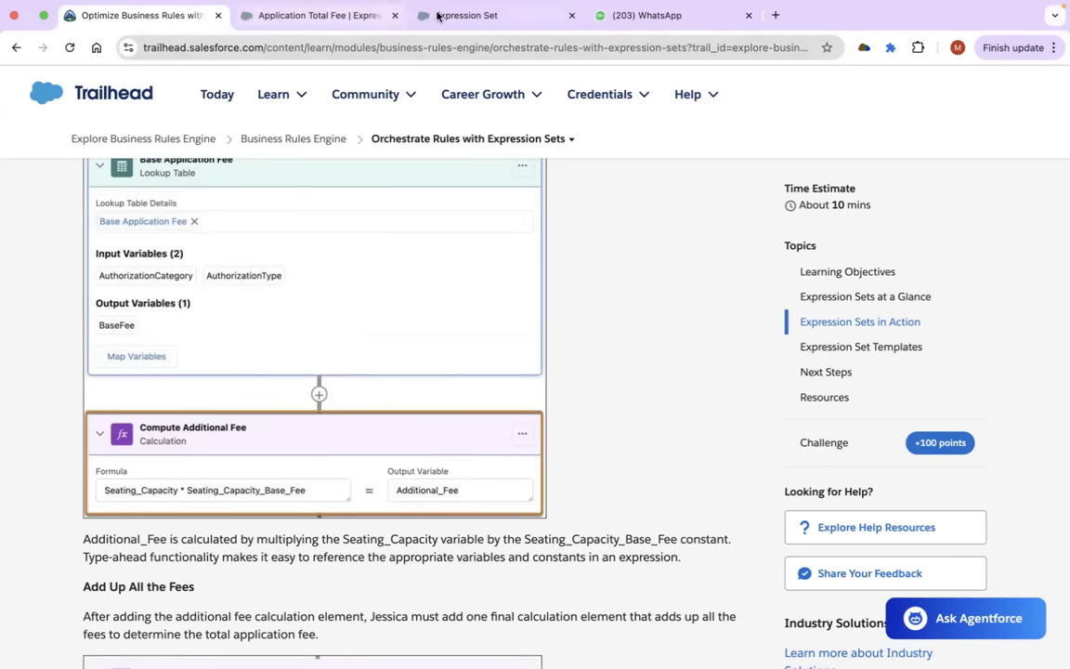
left_click(336, 16)
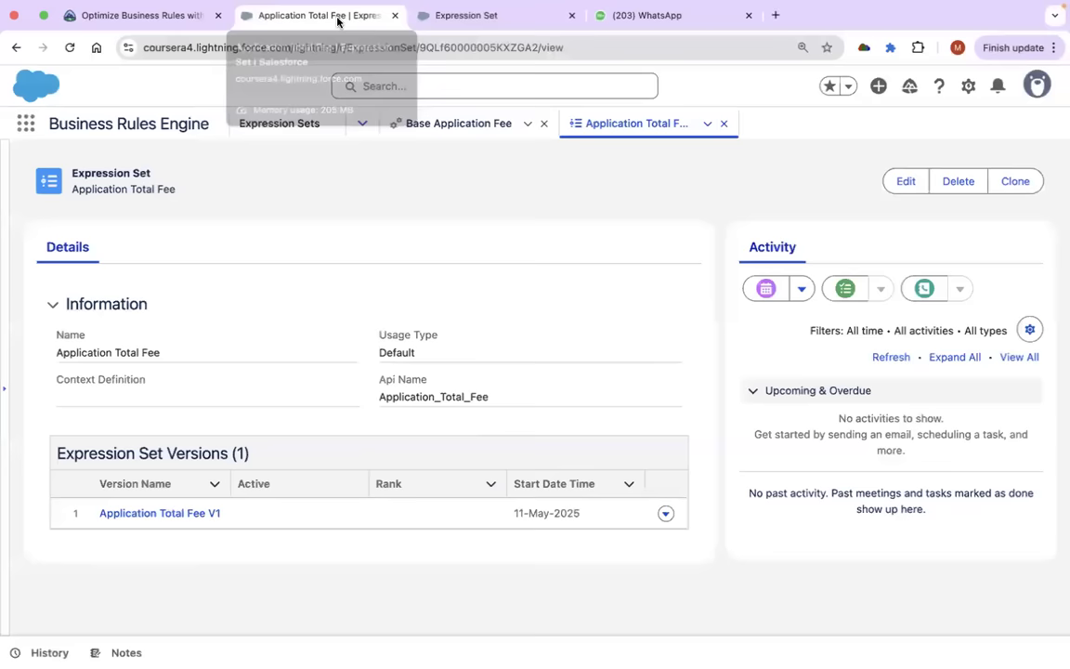
left_click(489, 11)
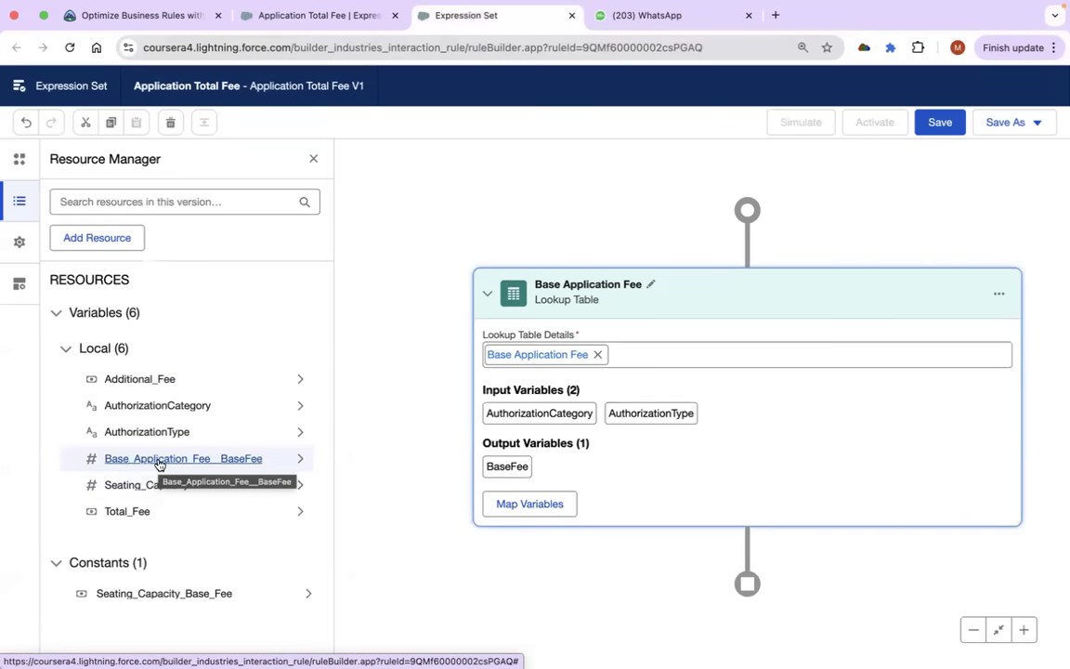
Examine the details of the Seating_Capacity_Base_Fee constant and the Seating_Capacity variable, and compare them with the Trailhead resource table.
left_click(151, 595)
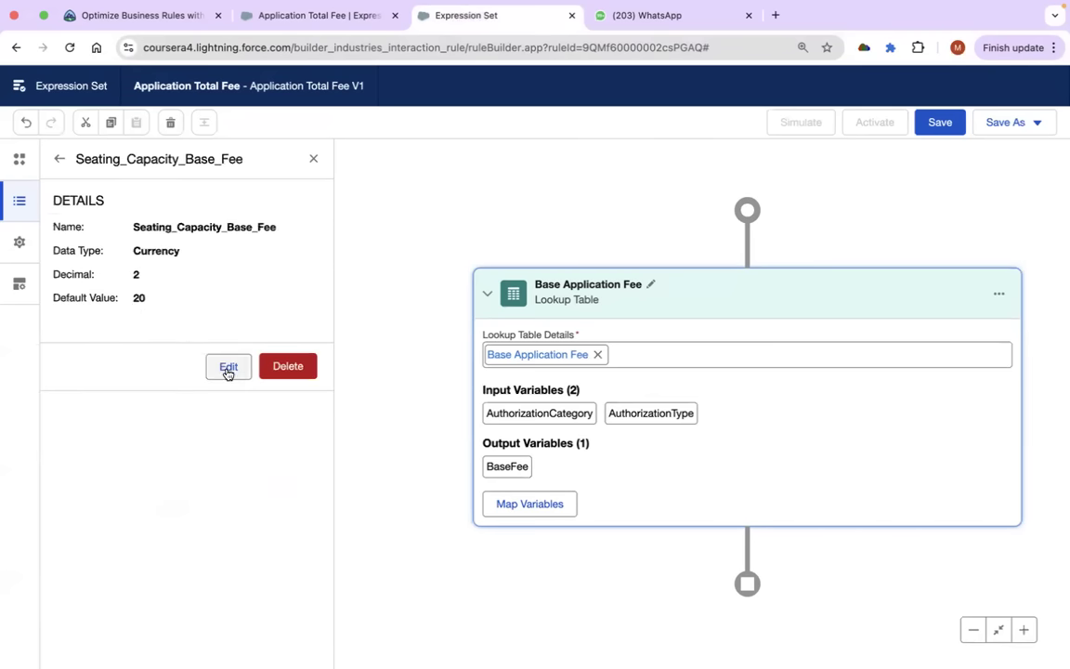
left_click(313, 159)
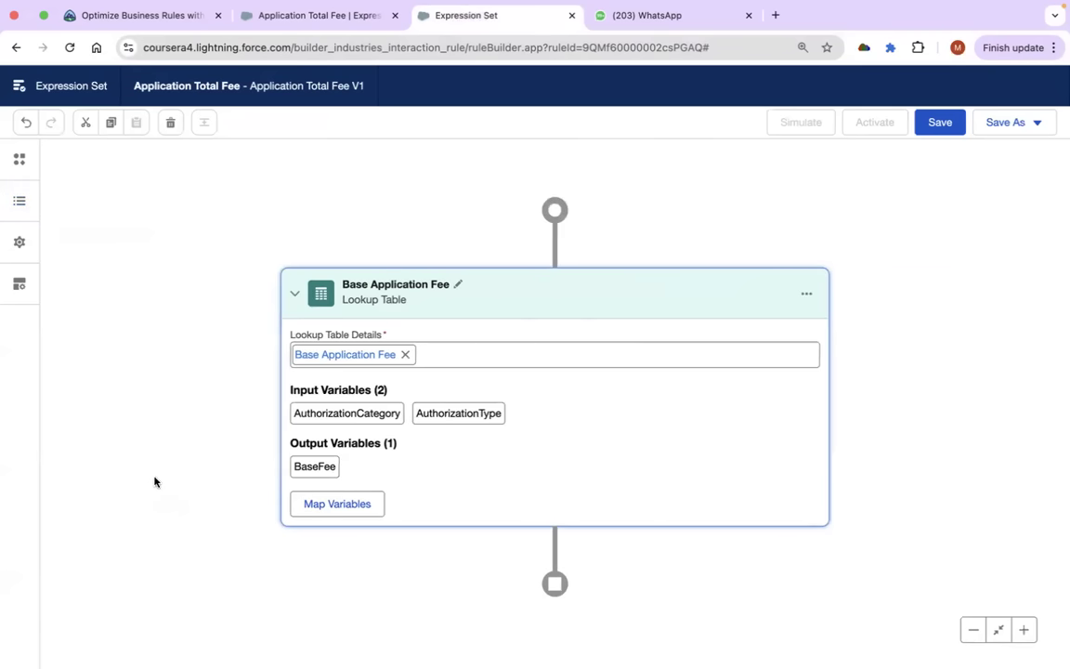
left_click(19, 159)
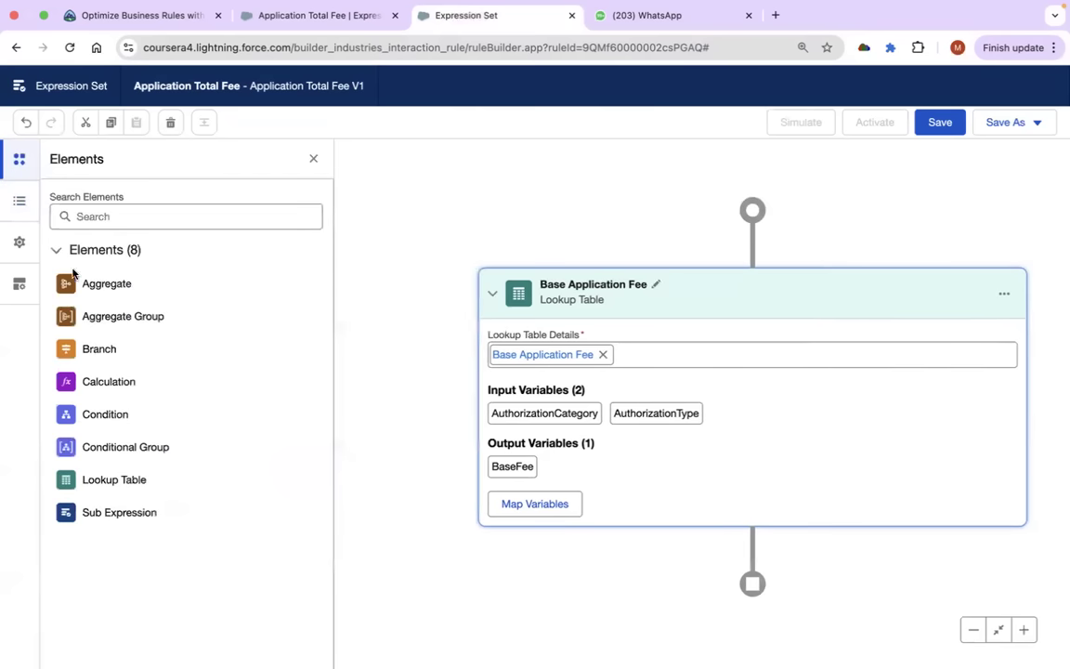
left_click(18, 201)
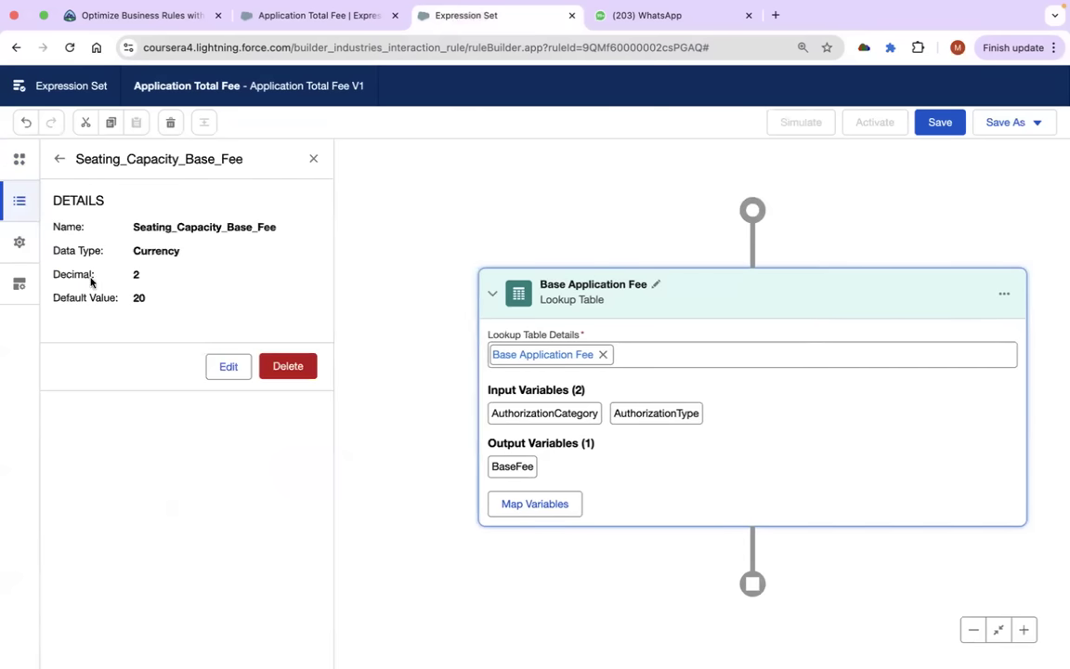
left_click(59, 161)
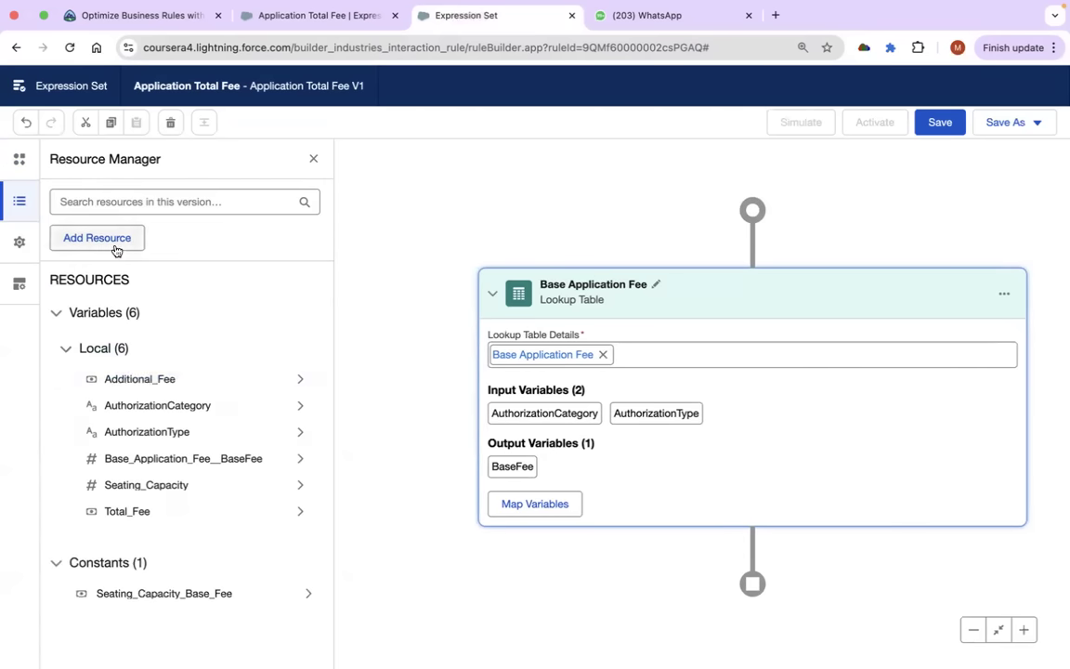
left_click(148, 485)
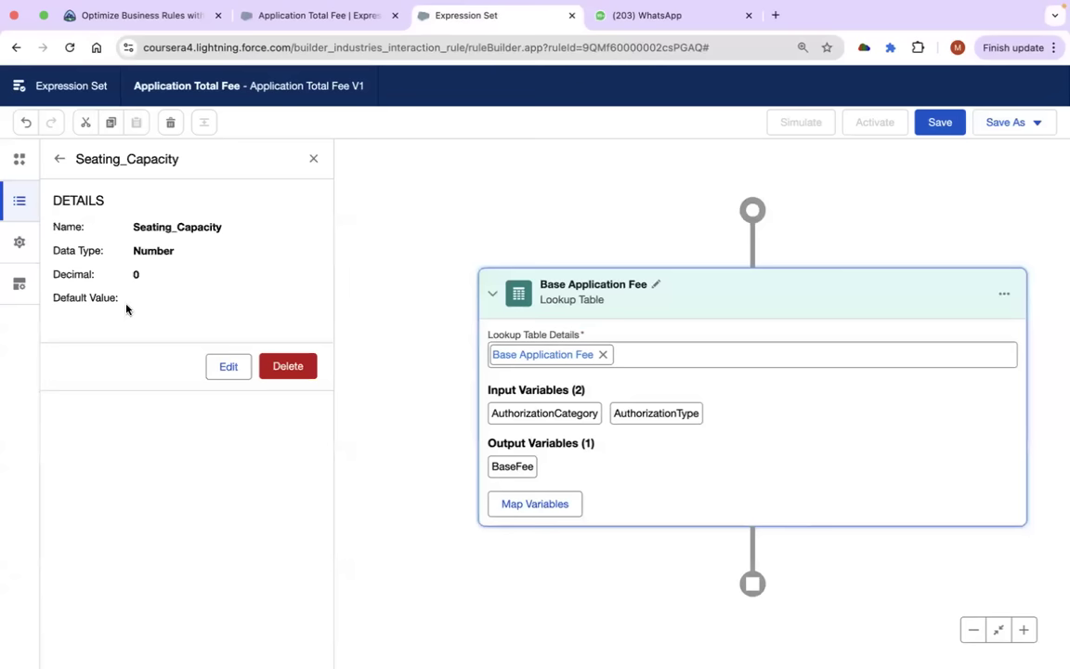
left_click(148, 19)
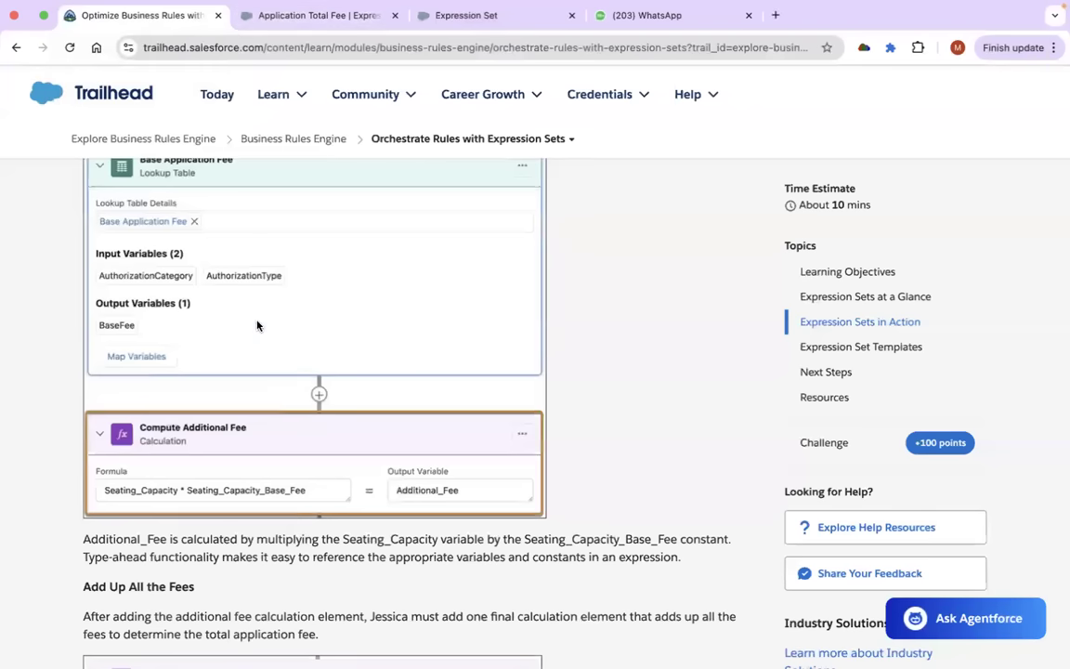
scroll(258, 325, "up", 3)
scroll(256, 323, "up", 5)
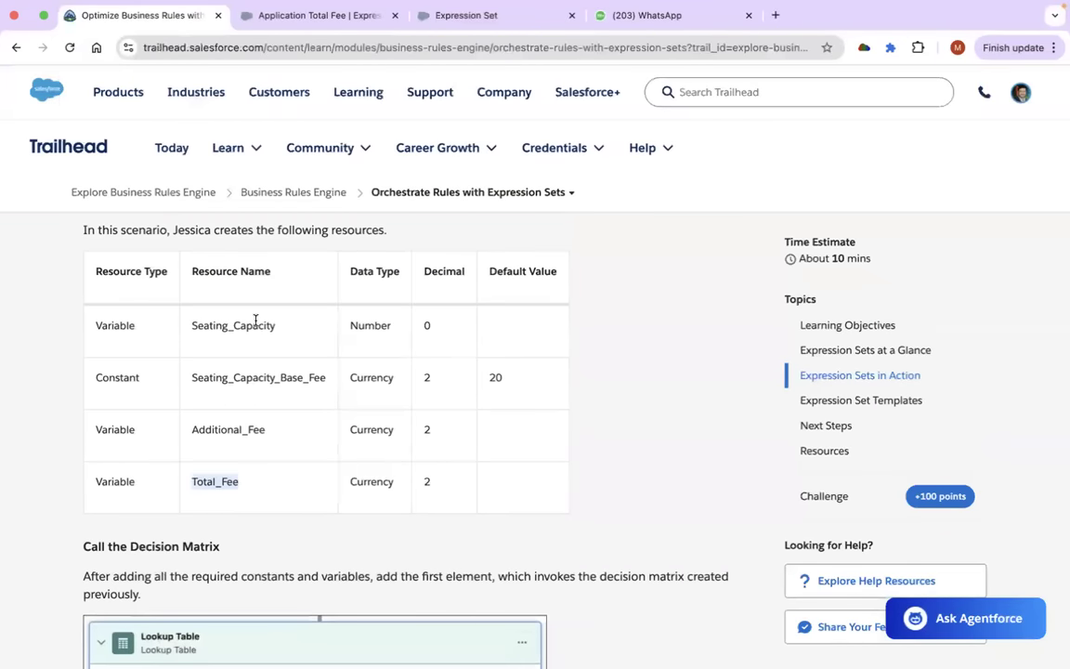
Add a Calculation element after the Base Application Fee lookup table and set its output variable to Additional_Fee.
left_click(302, 26)
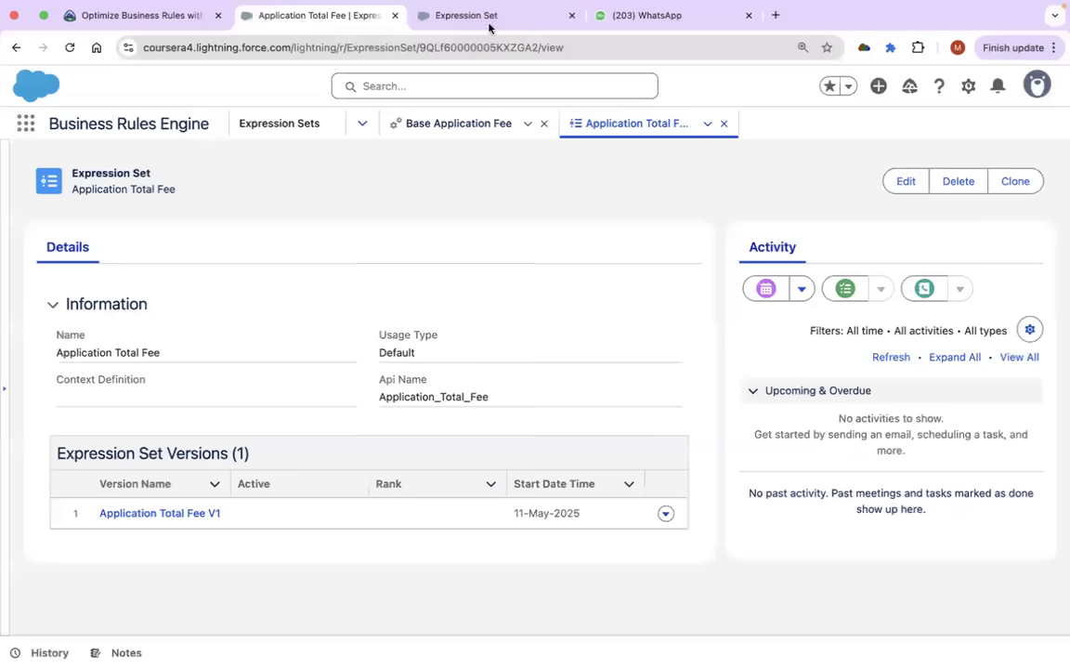
left_click(490, 26)
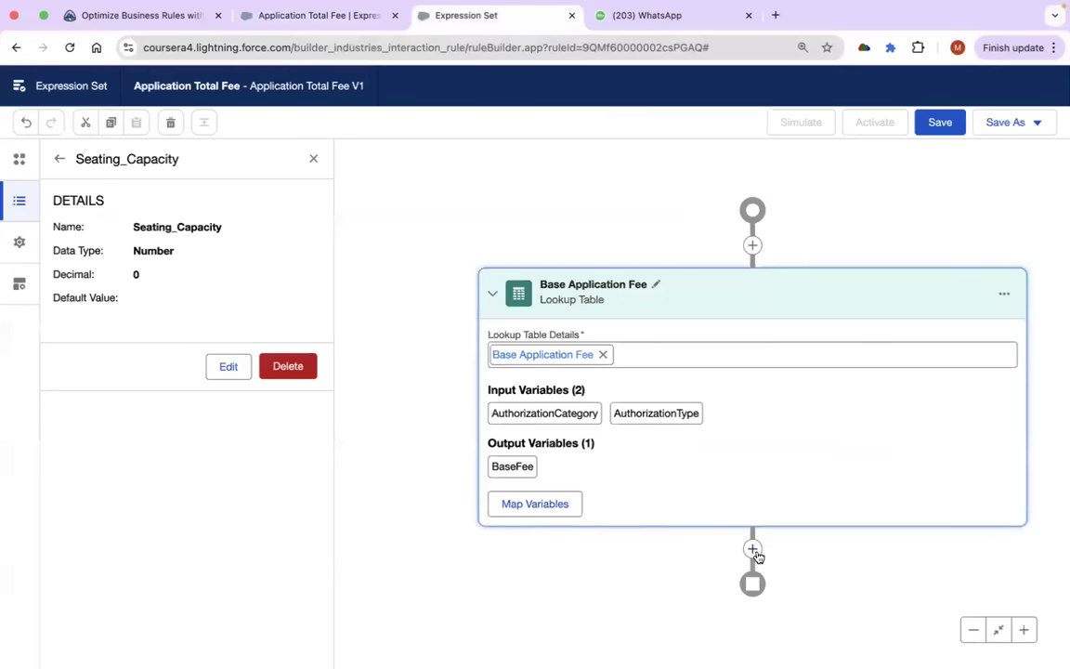
left_click(752, 548)
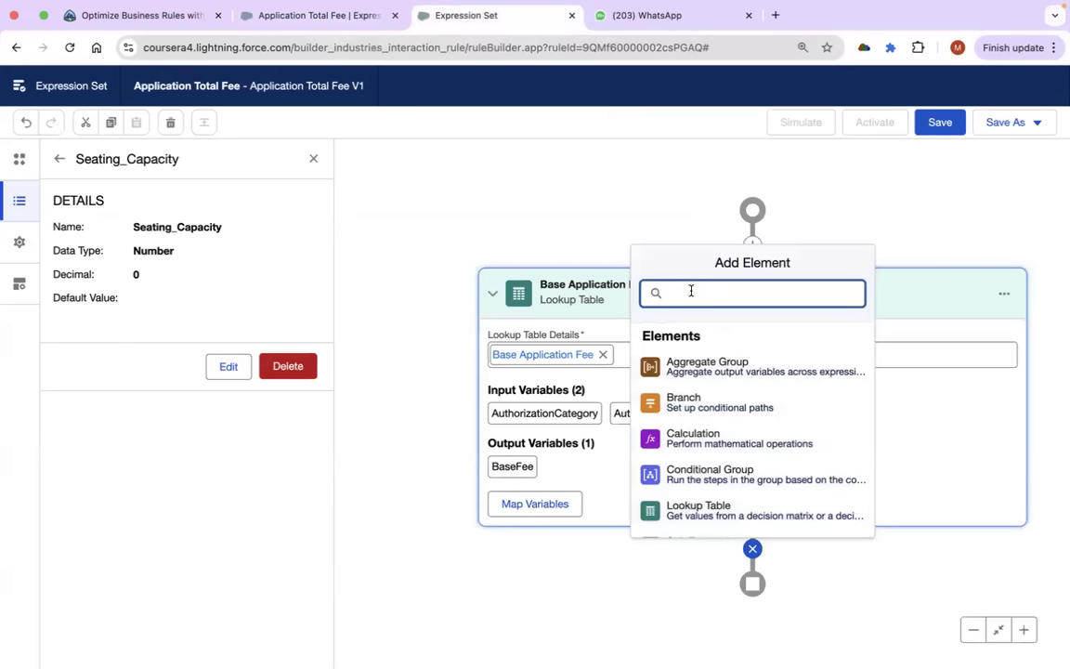
left_click(697, 438)
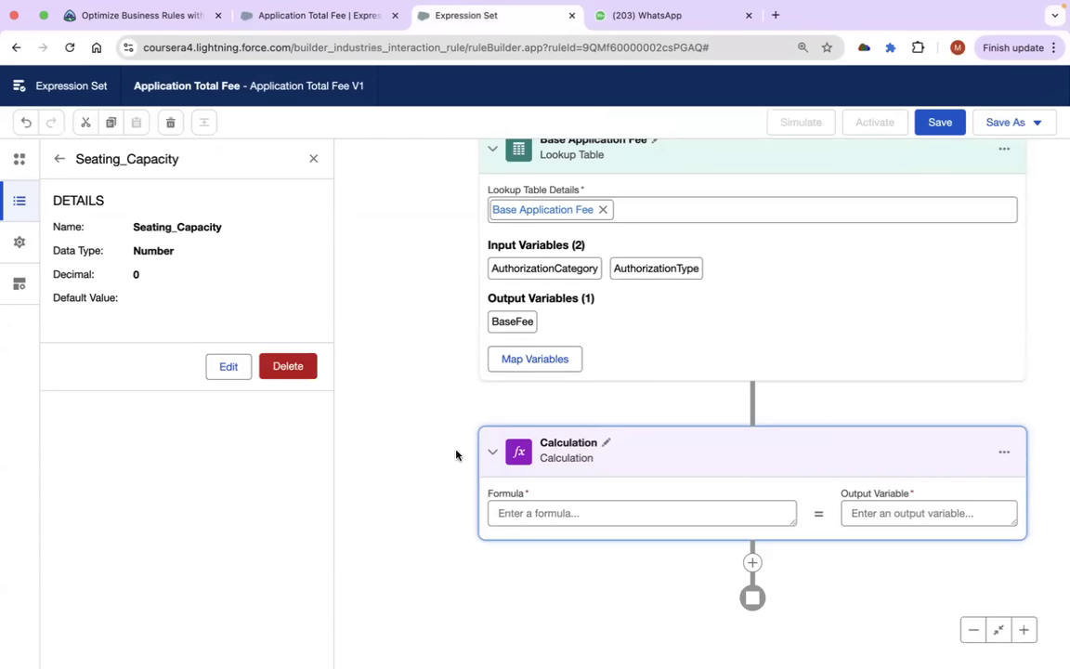
left_click(911, 511)
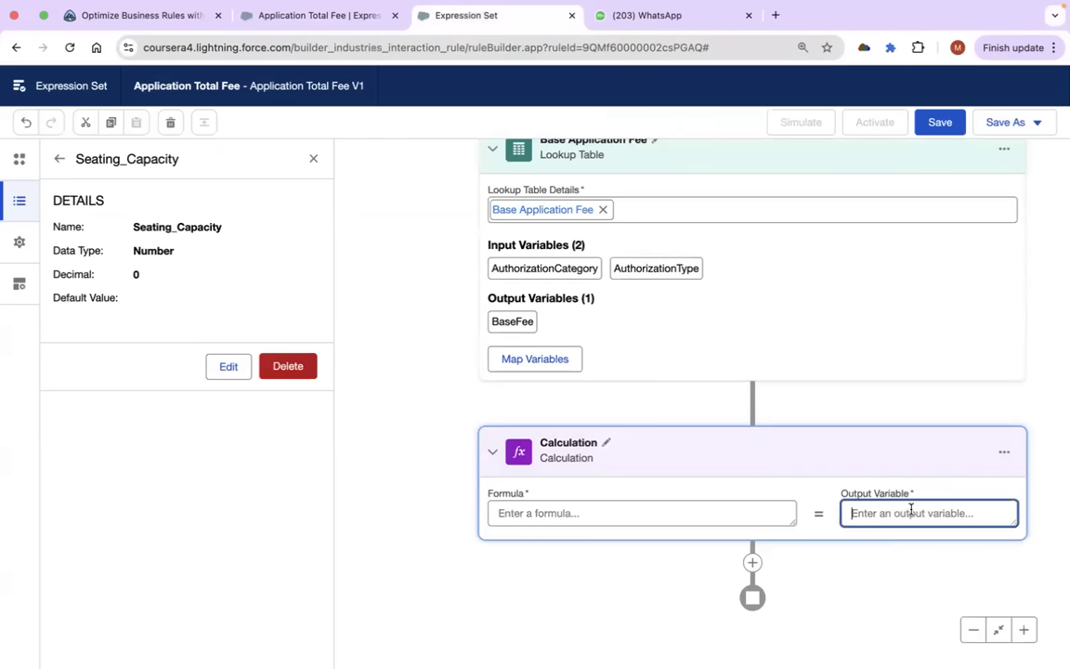
type("add")
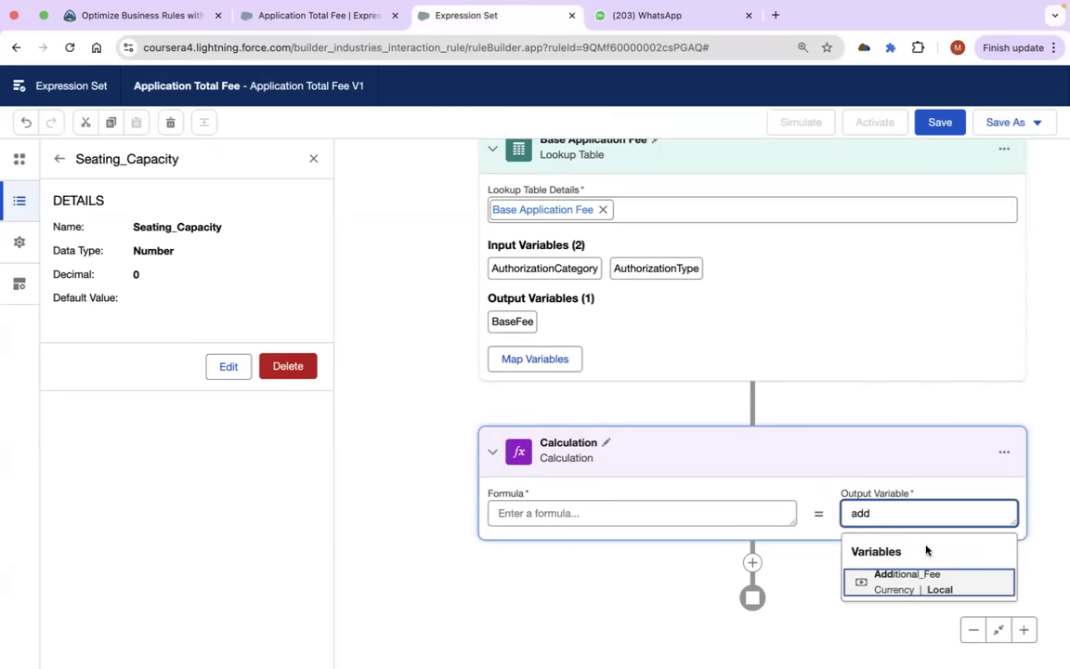
left_click(903, 581)
Begin the calculation's formula with the Seating_Capacity variable followed by the multiplication operator.
left_click(637, 514)
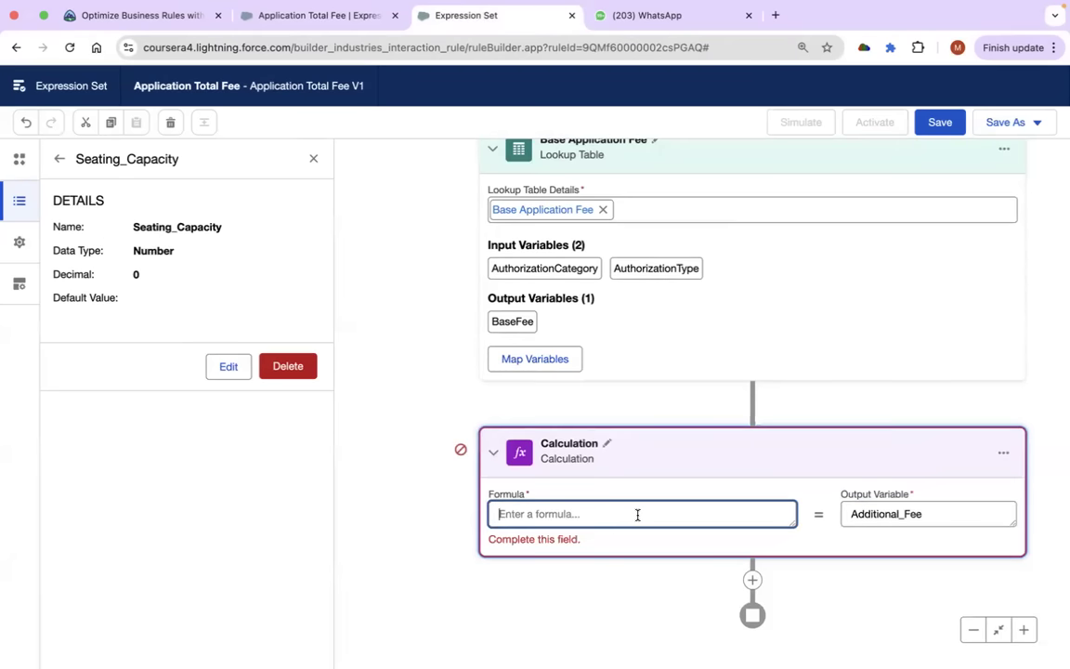
type("sea")
left_click(594, 583)
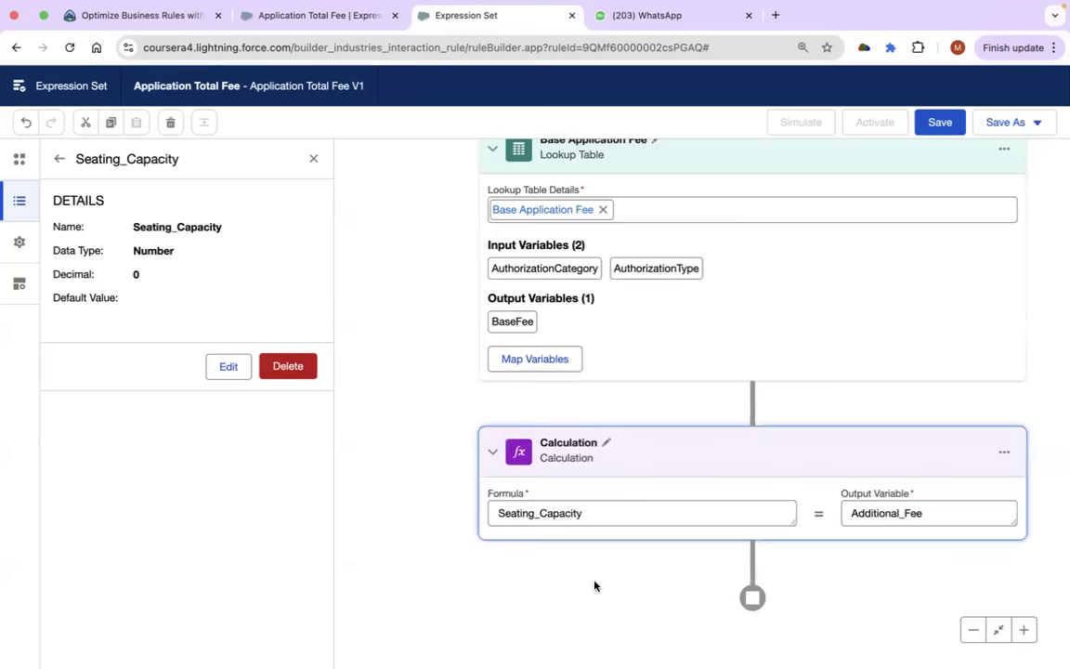
left_click(626, 506)
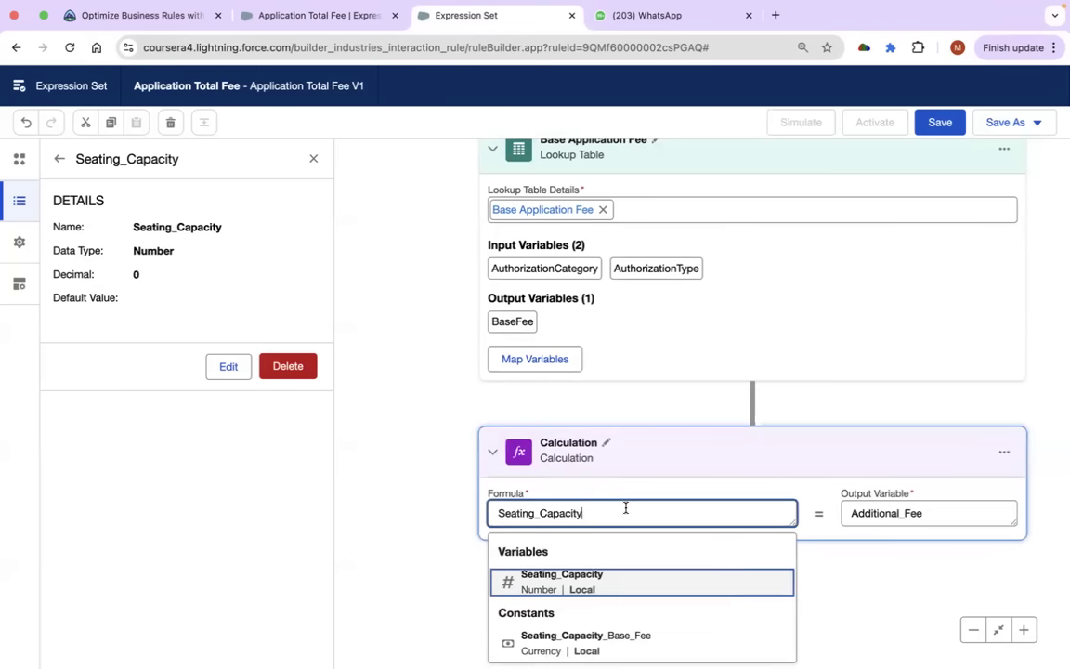
type("*")
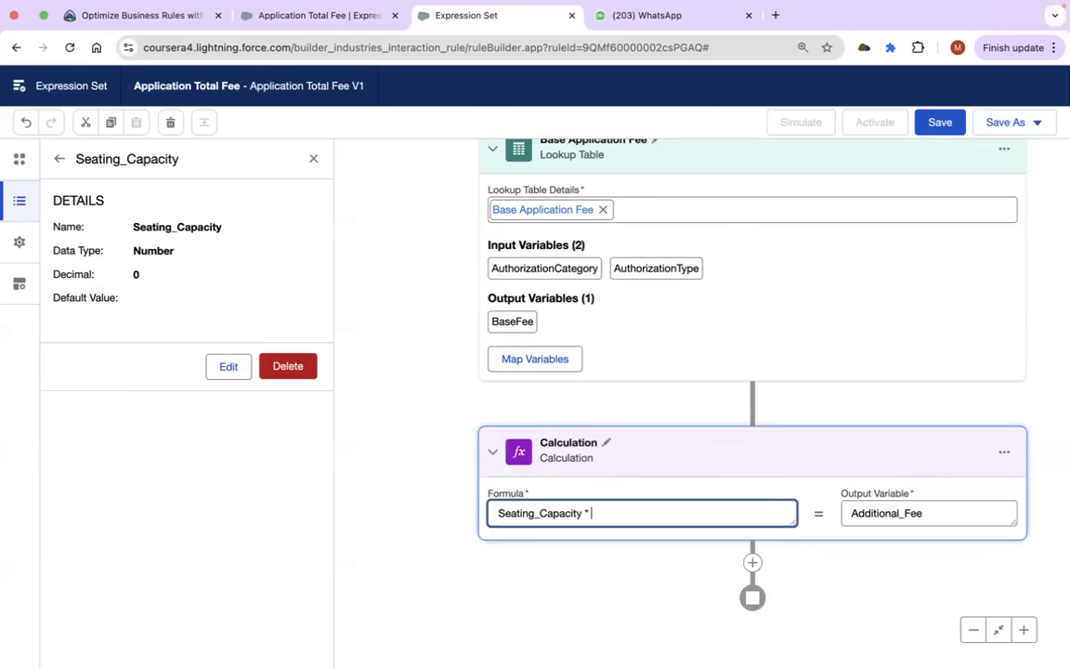
Copy the constant name Seating_Capacity_Base_Fee from its resource details and use it to complete the formula as Seating_Capacity * Seating_Capacity_Base_Fee.
left_click(58, 158)
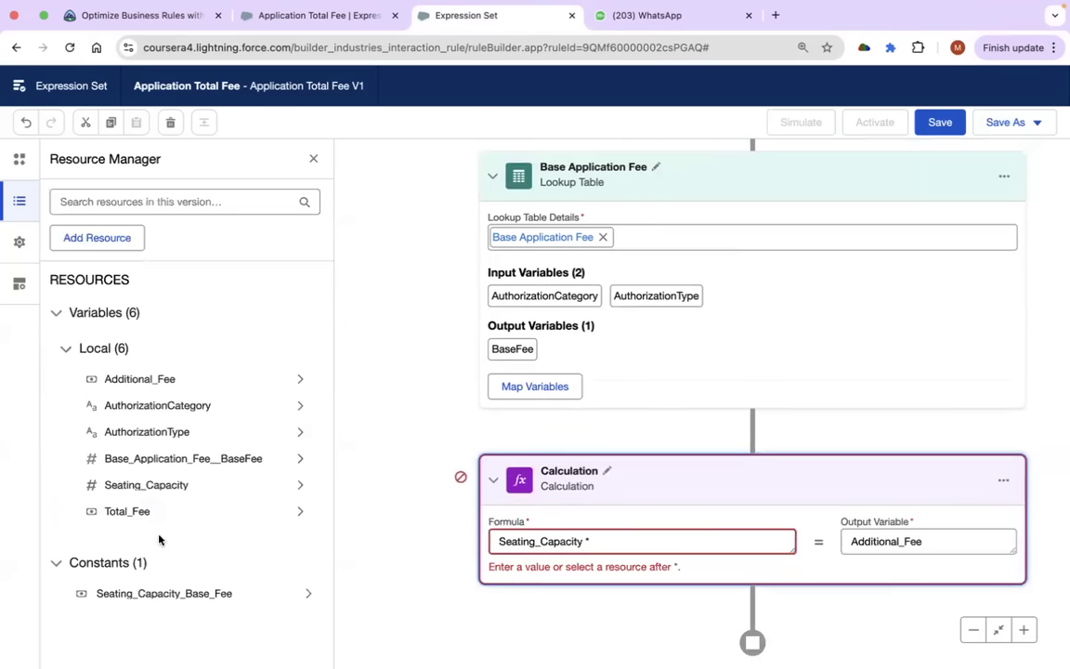
left_click(647, 535)
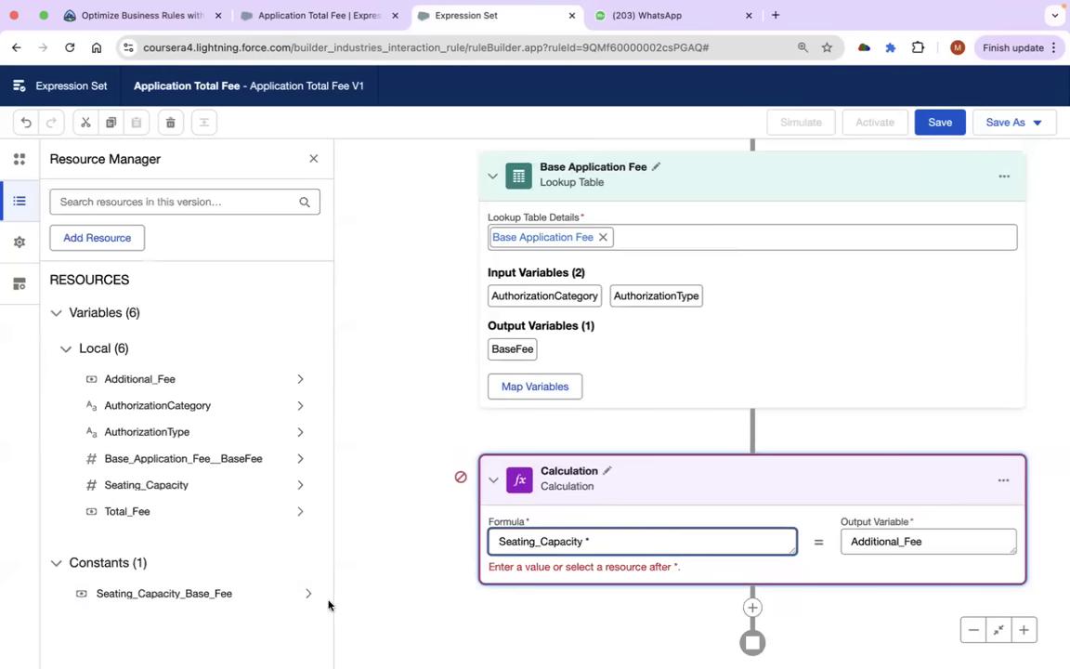
left_click(222, 596)
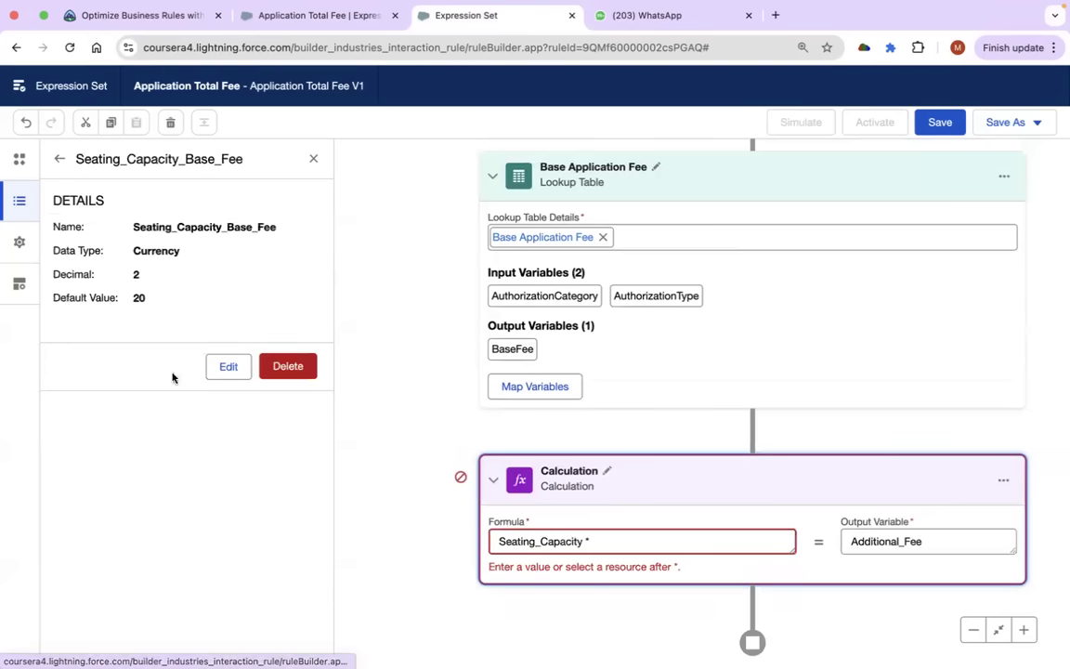
double_click(233, 226)
key("super+c")
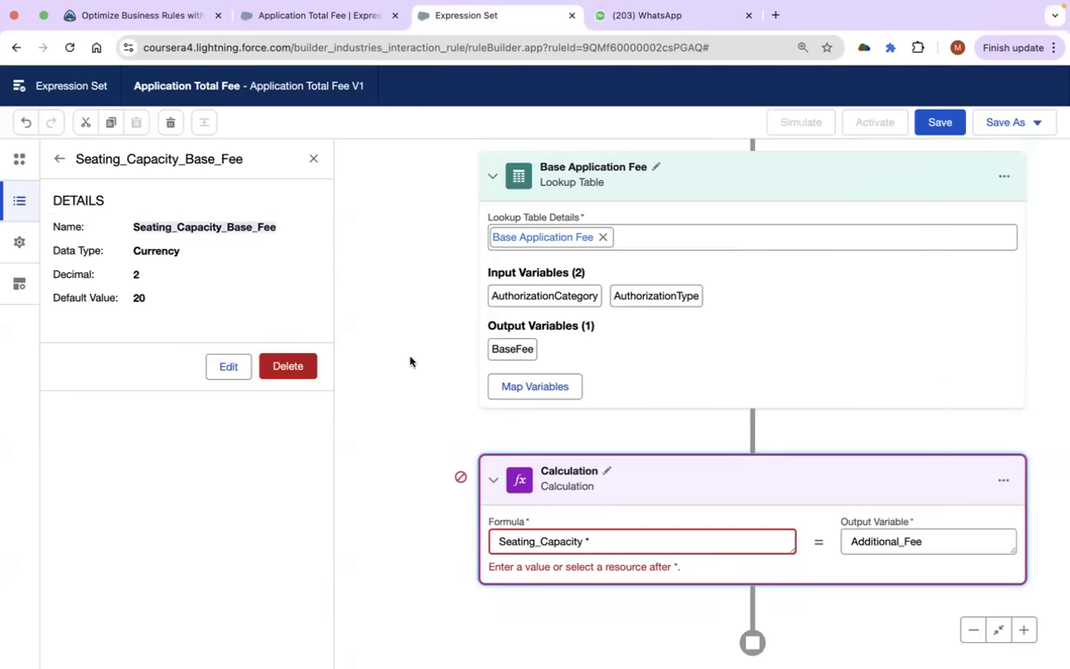
left_click(599, 534)
left_click(603, 538)
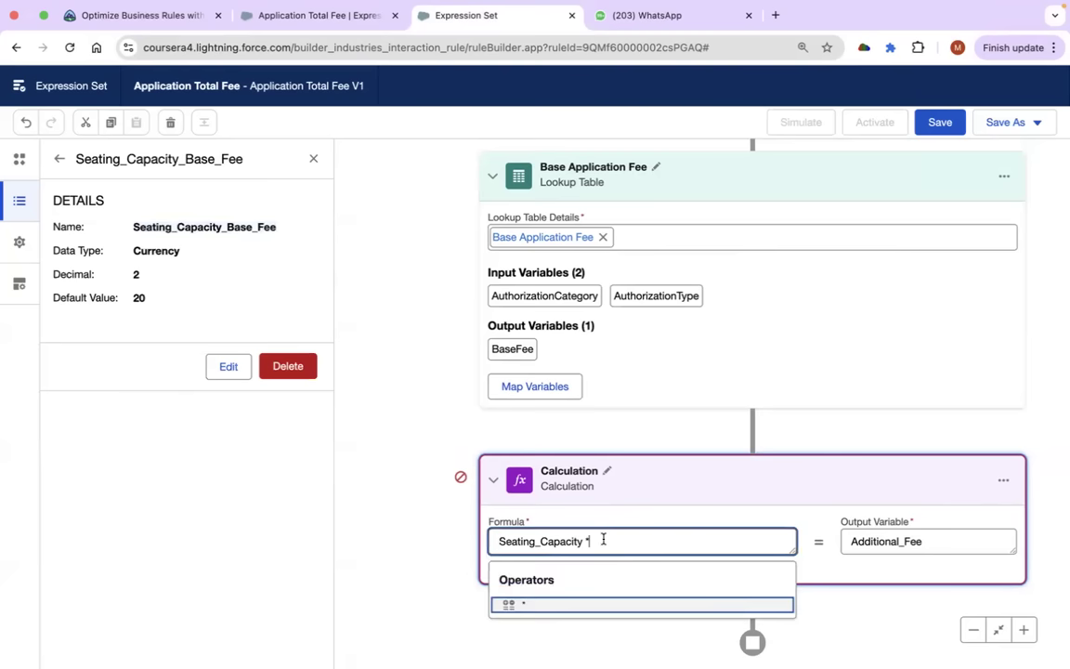
key("super+v")
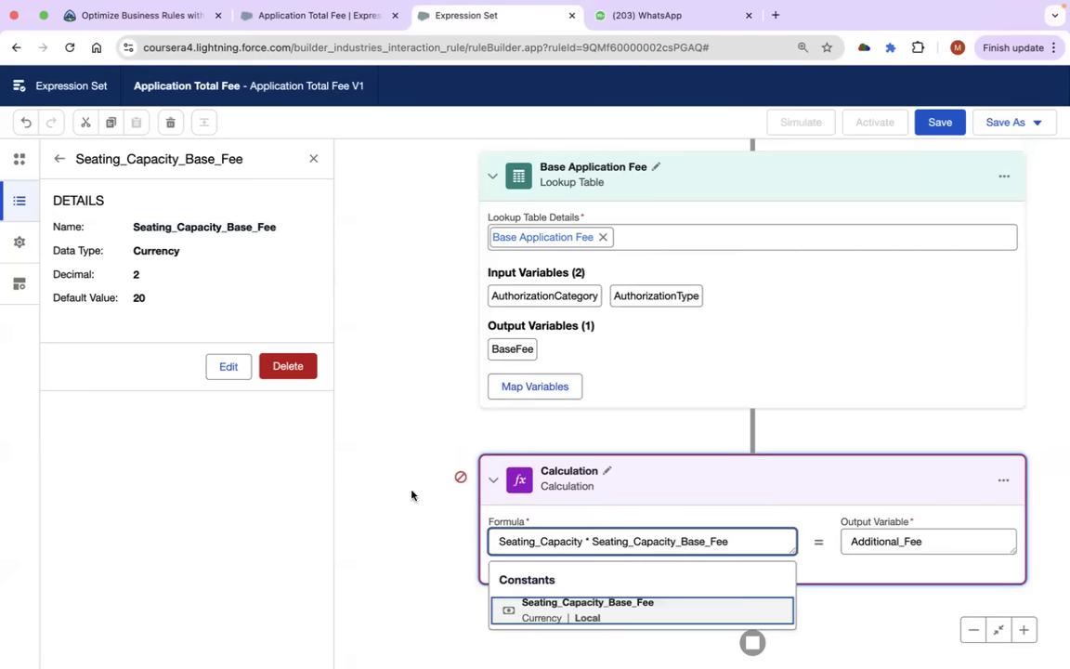
left_click(561, 604)
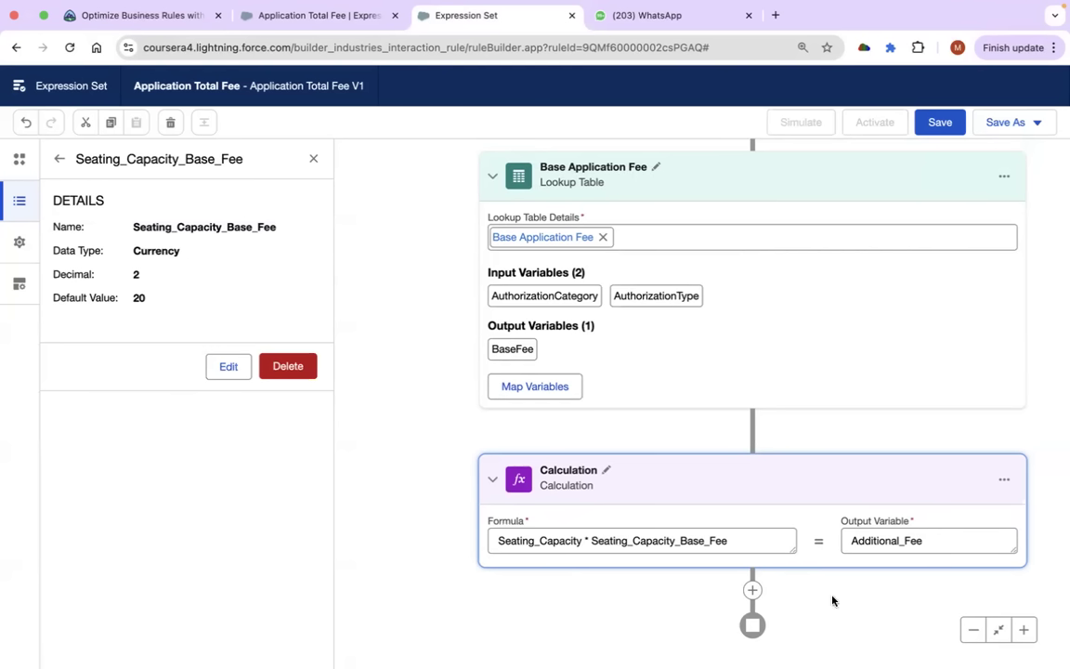
Add a second Calculation element after the Additional_Fee calculation and consult Trailhead's section on adding up all the fees.
left_click(753, 590)
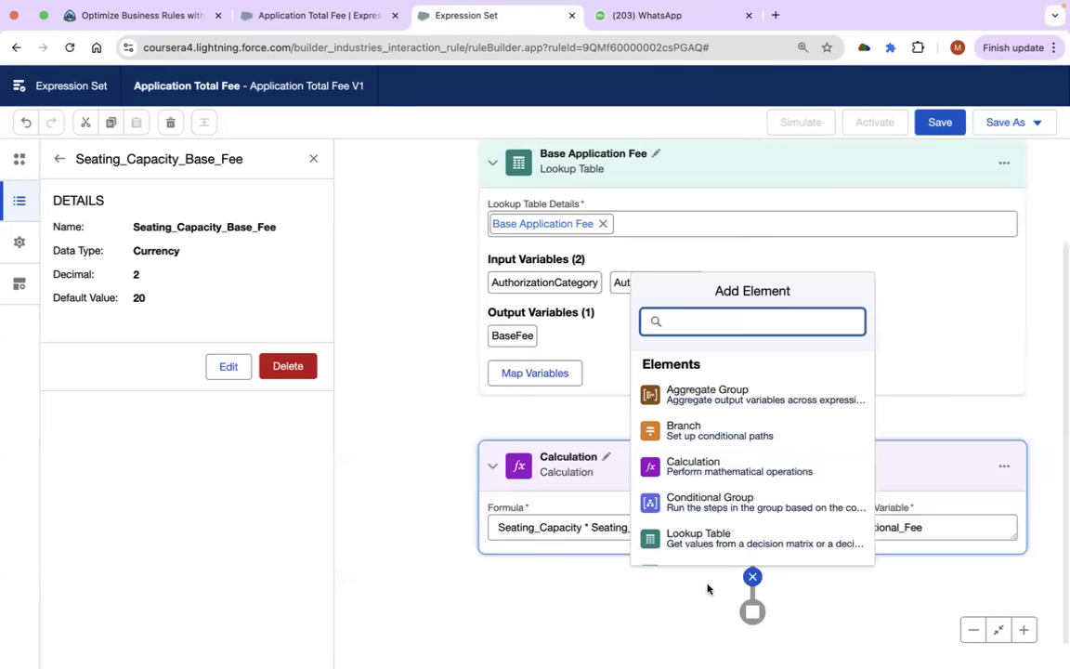
left_click(682, 467)
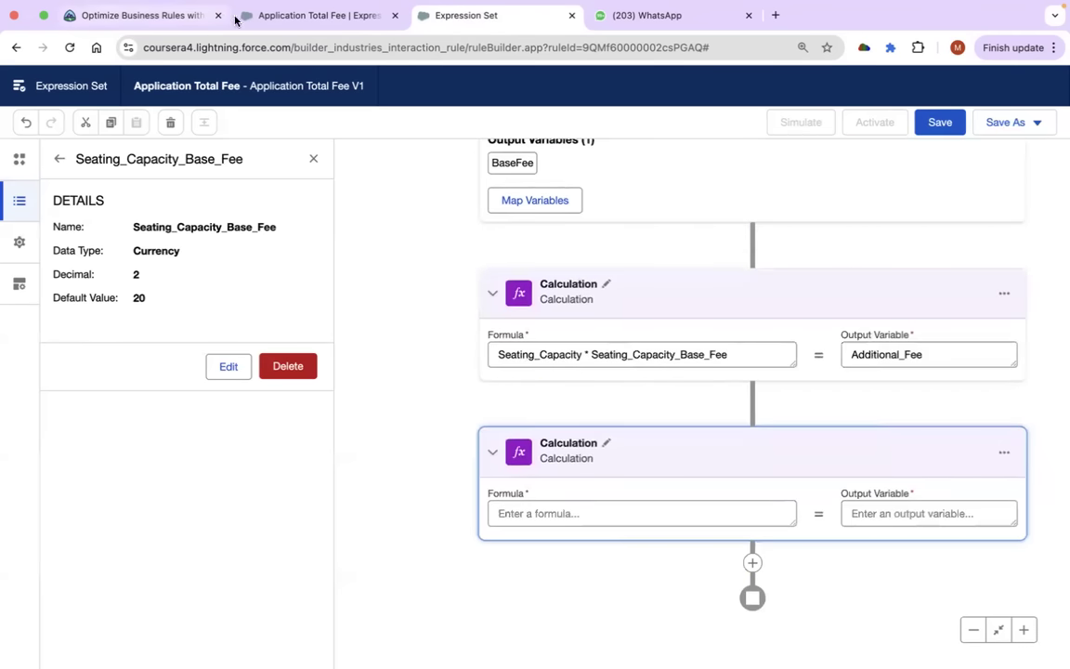
left_click(134, 15)
mouse_move(258, 94)
scroll(160, 438, "down", 3)
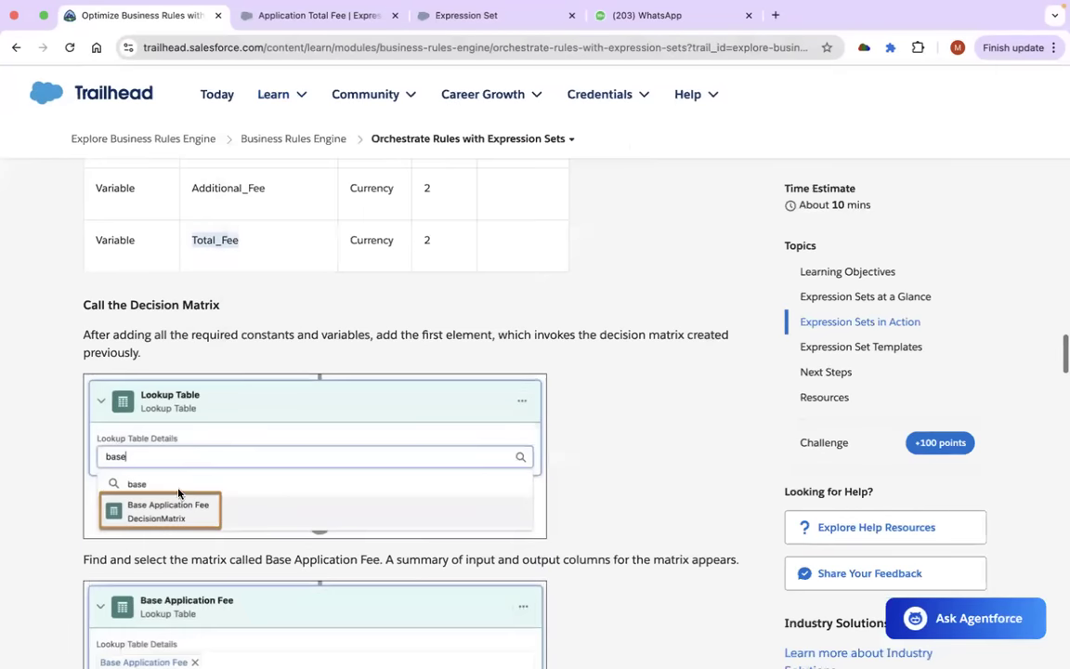
scroll(248, 492, "down", 3)
scroll(248, 489, "down", 10)
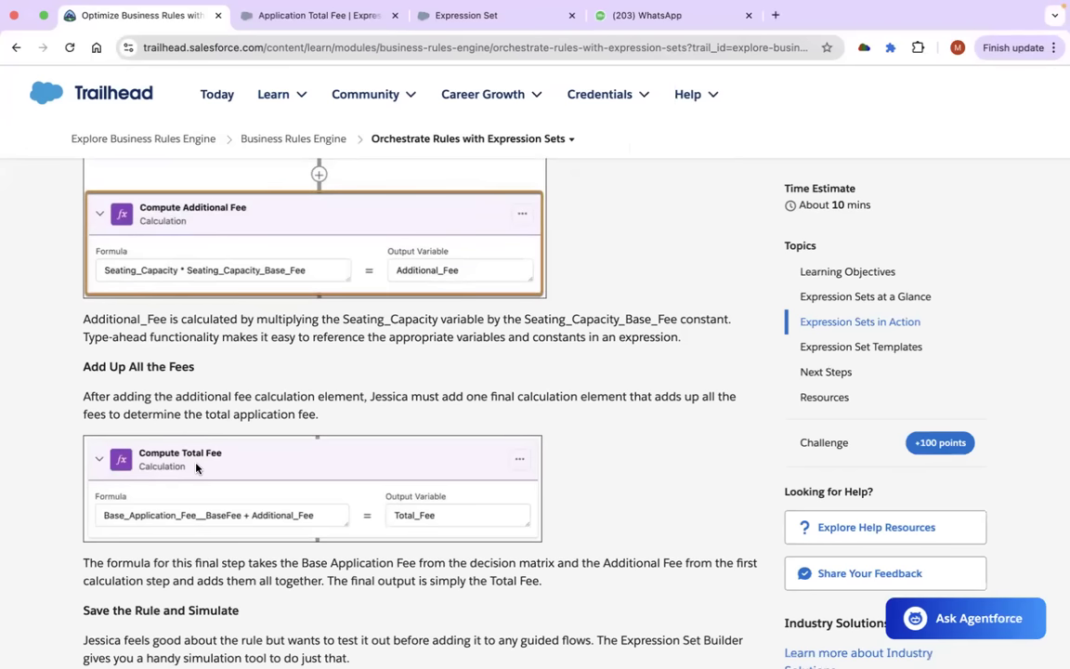
left_click(318, 35)
left_click(452, 35)
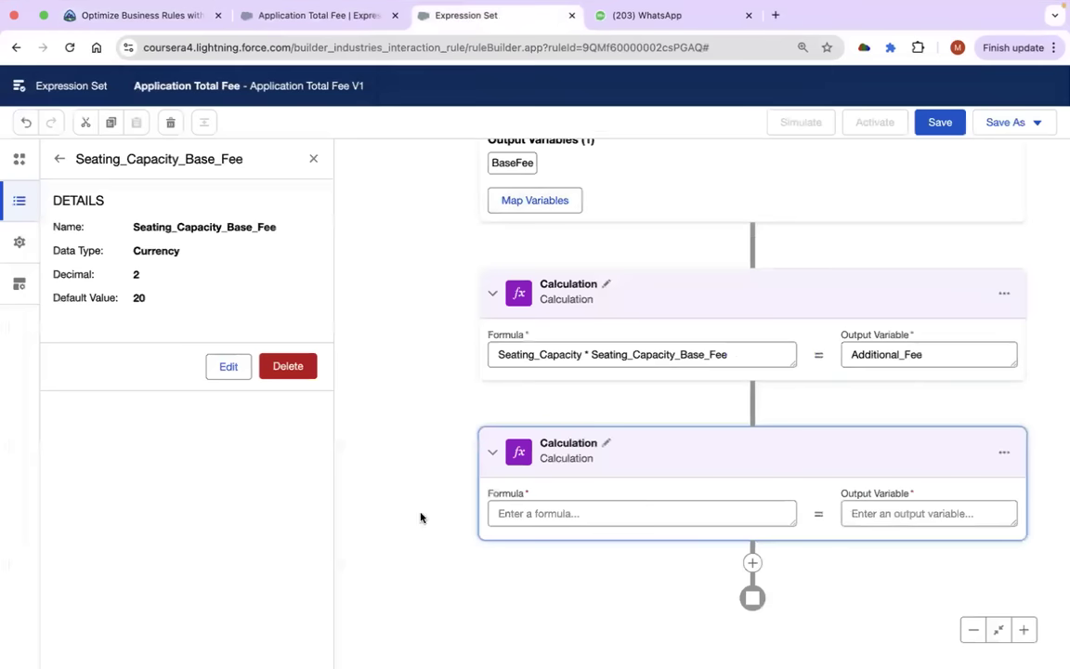
Set the output variable of the new, empty Calculation element to Total_Fee.
left_click(58, 159)
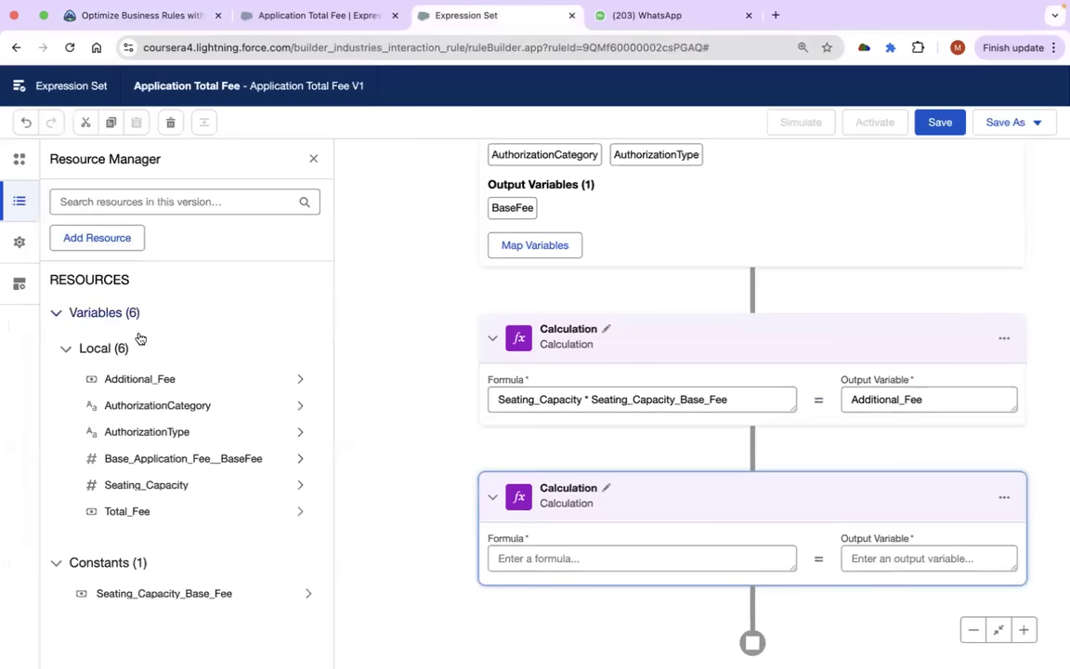
left_click(915, 559)
type("total")
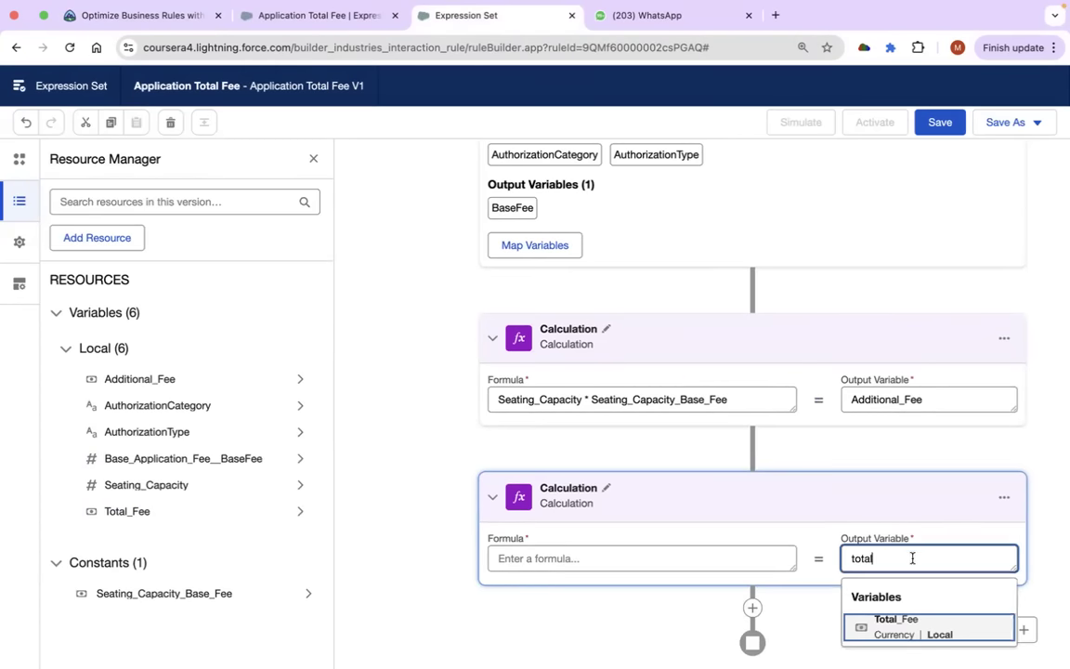
left_click(937, 628)
Enter the formula Base_Application_Fee__BaseFee + Additional_Fee in the Total_Fee calculation.
left_click(560, 557)
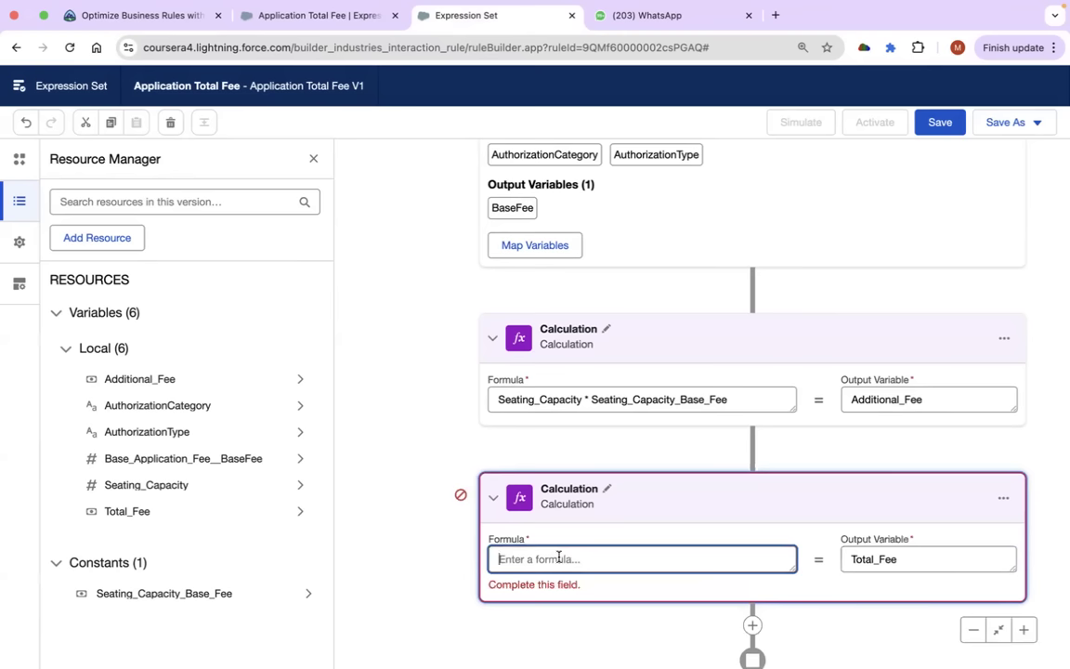
type("base")
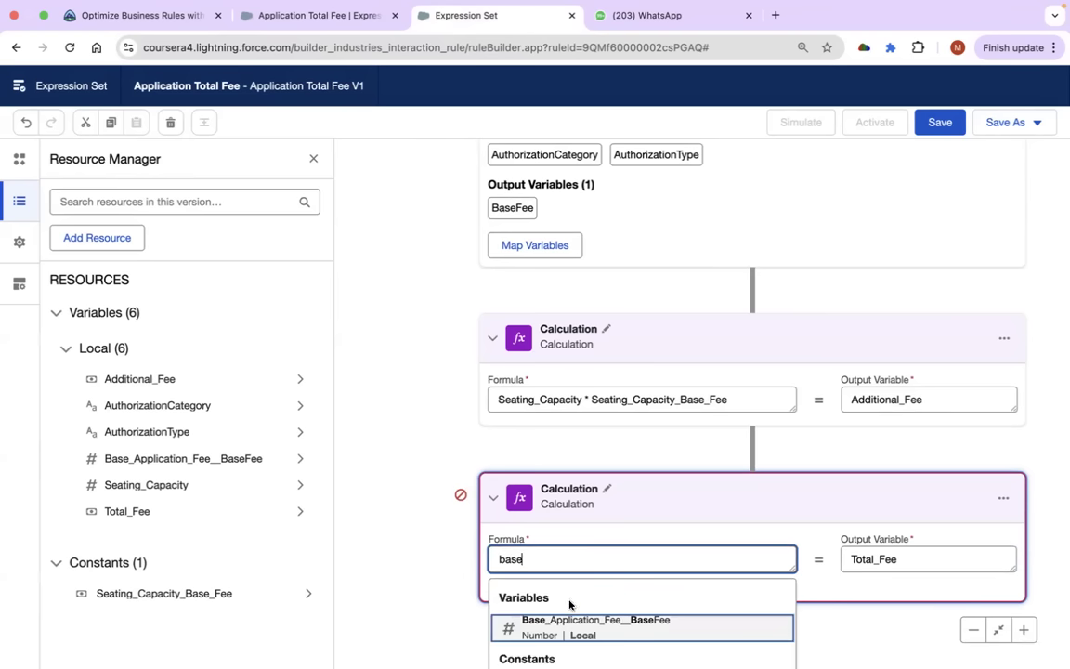
left_click(575, 629)
left_click(684, 563)
type("+ ad")
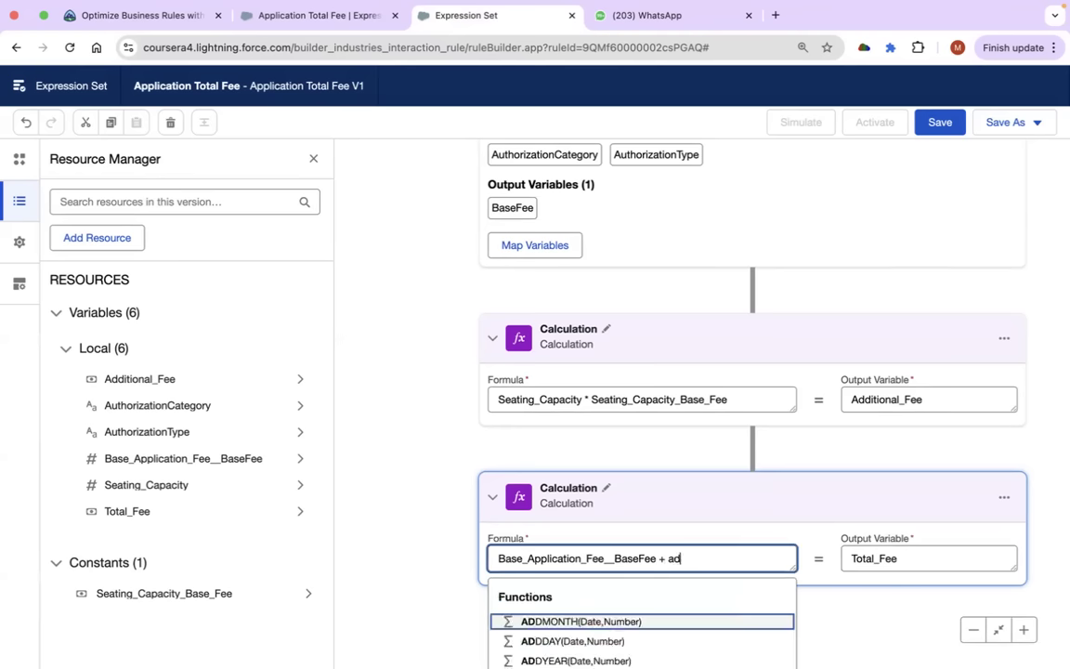
type("ditio")
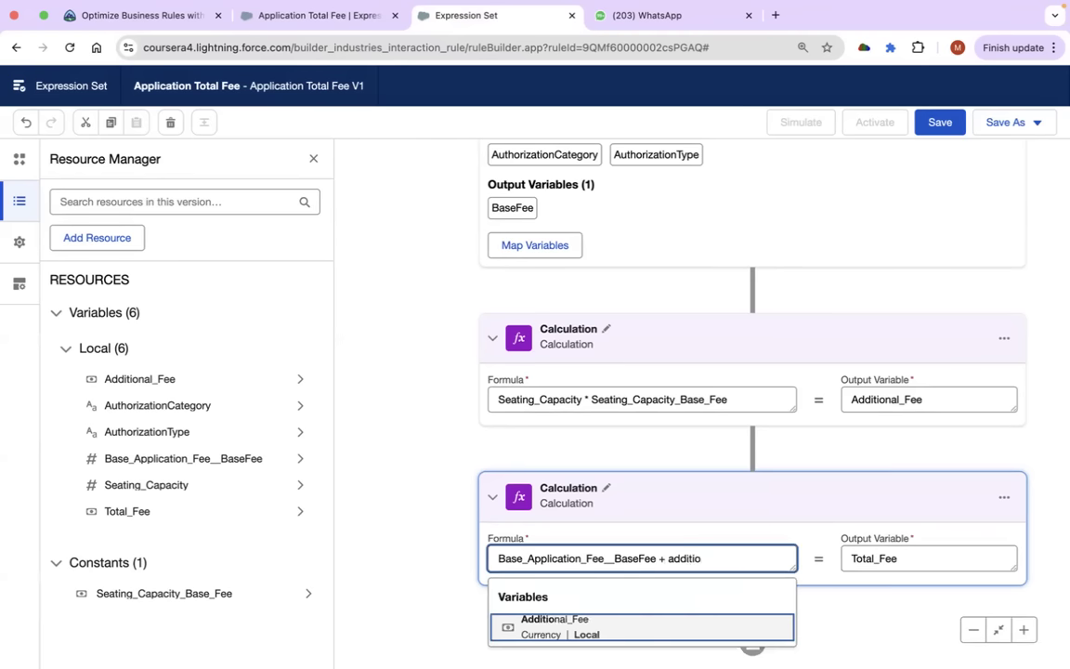
left_click(616, 628)
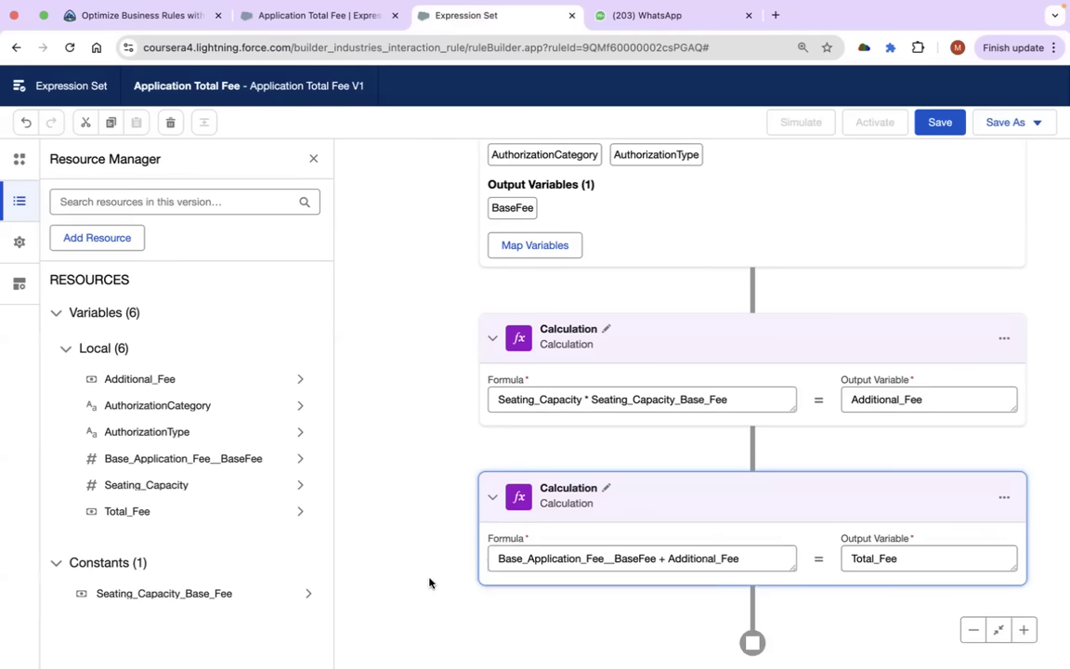
Review the expression set's flow from the Base Application Fee lookup table through both calculations, including their inputs, formulas and output variables.
scroll(517, 279, "up", 2)
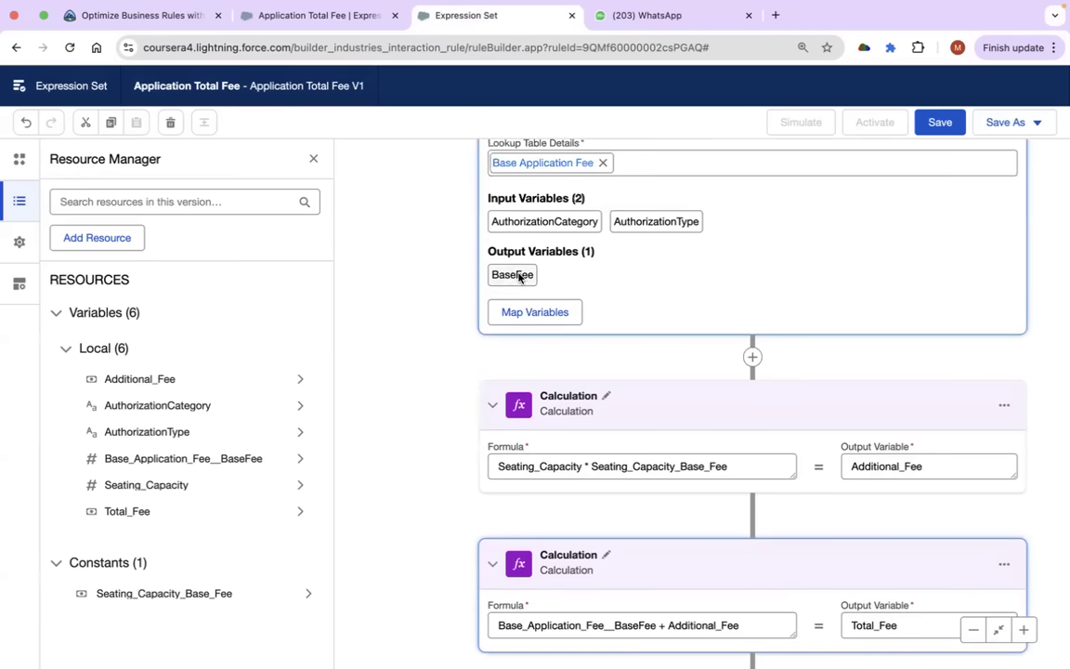
scroll(571, 279, "up", 2)
scroll(575, 279, "up", 1)
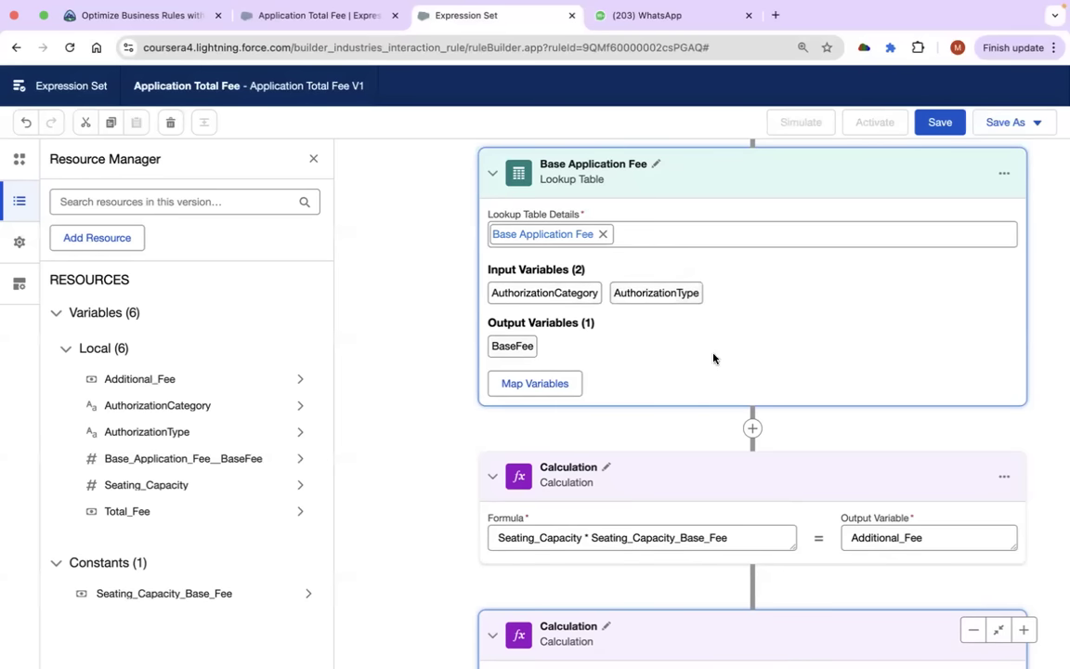
scroll(714, 358, "down", 1)
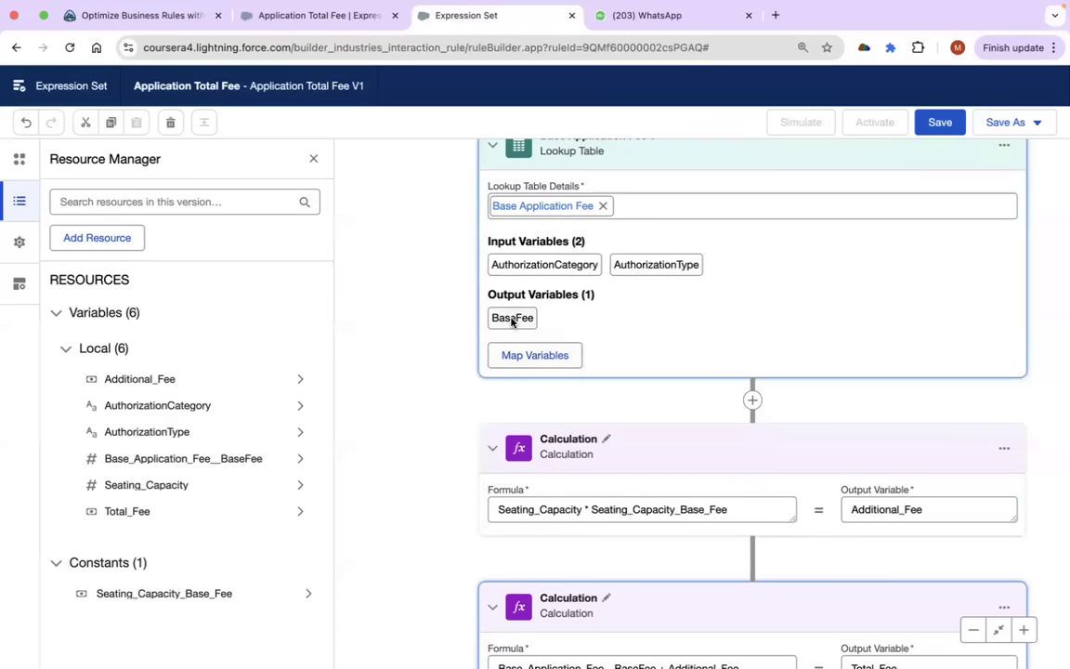
scroll(623, 408, "down", 2)
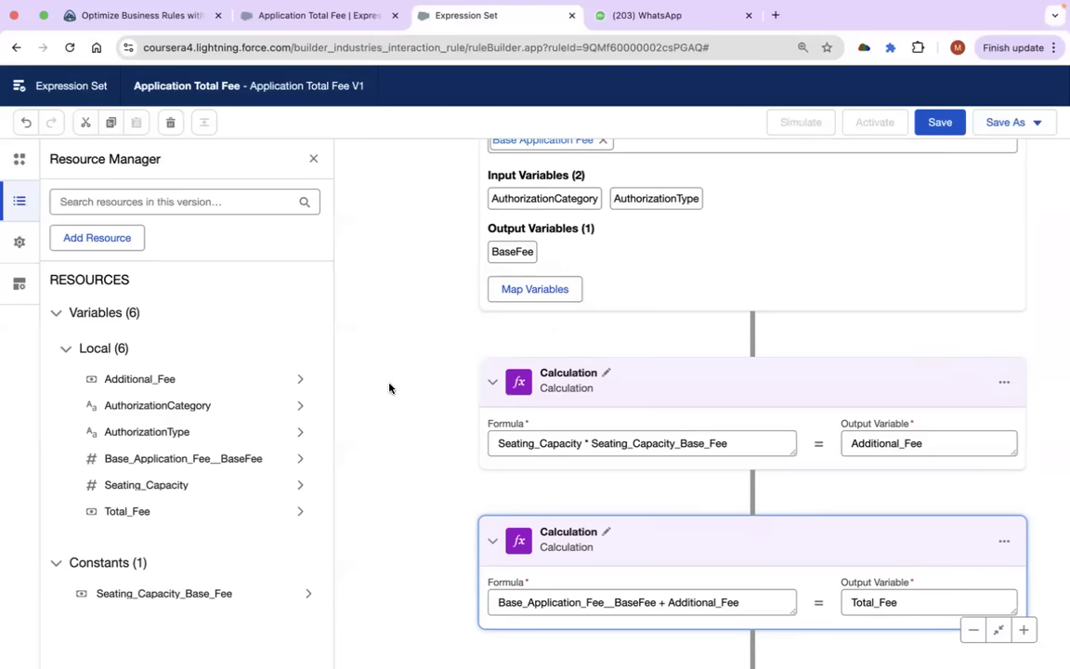
scroll(389, 388, "down", 1)
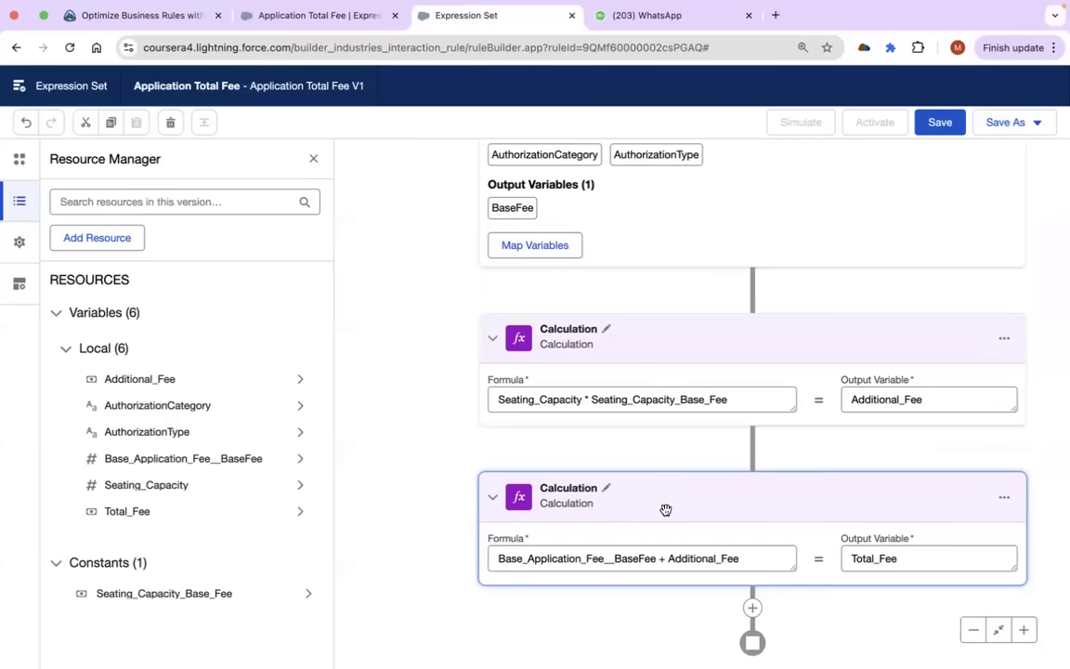
scroll(705, 232, "up", 5)
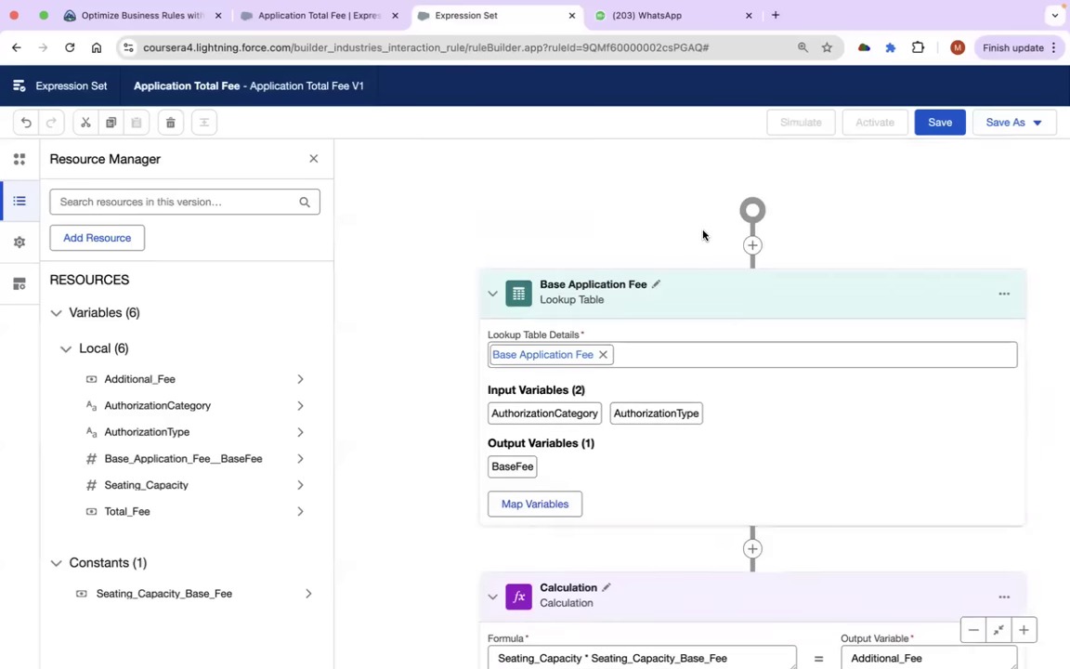
scroll(733, 337, "down", 5)
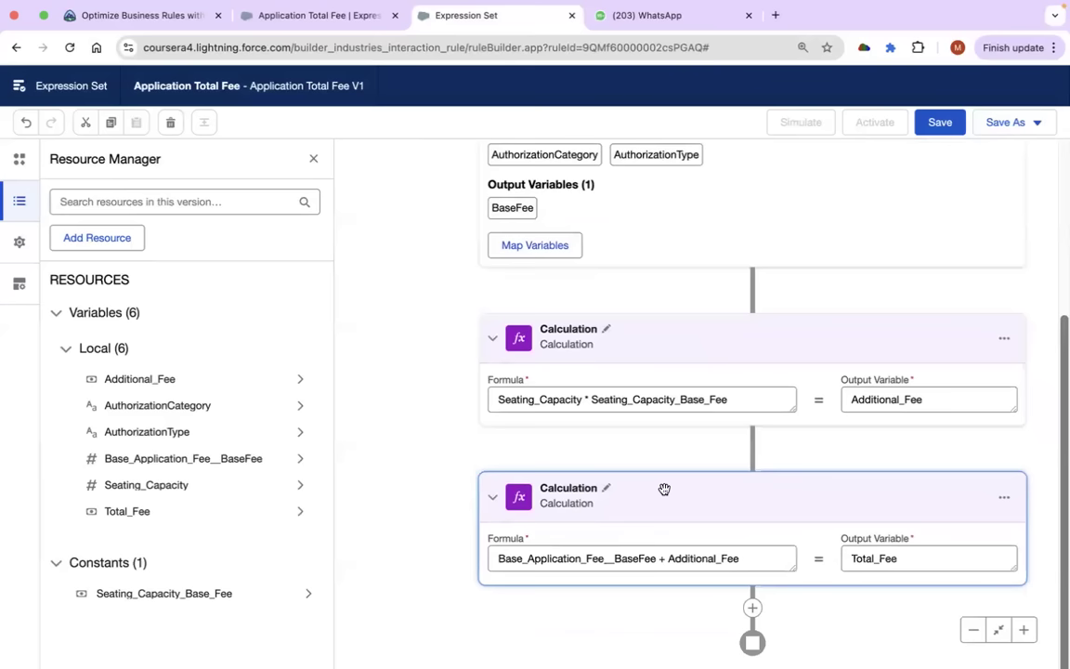
Rename the calculation that outputs Additional_Fee as Calculate Additional Fee.
left_click(16, 290)
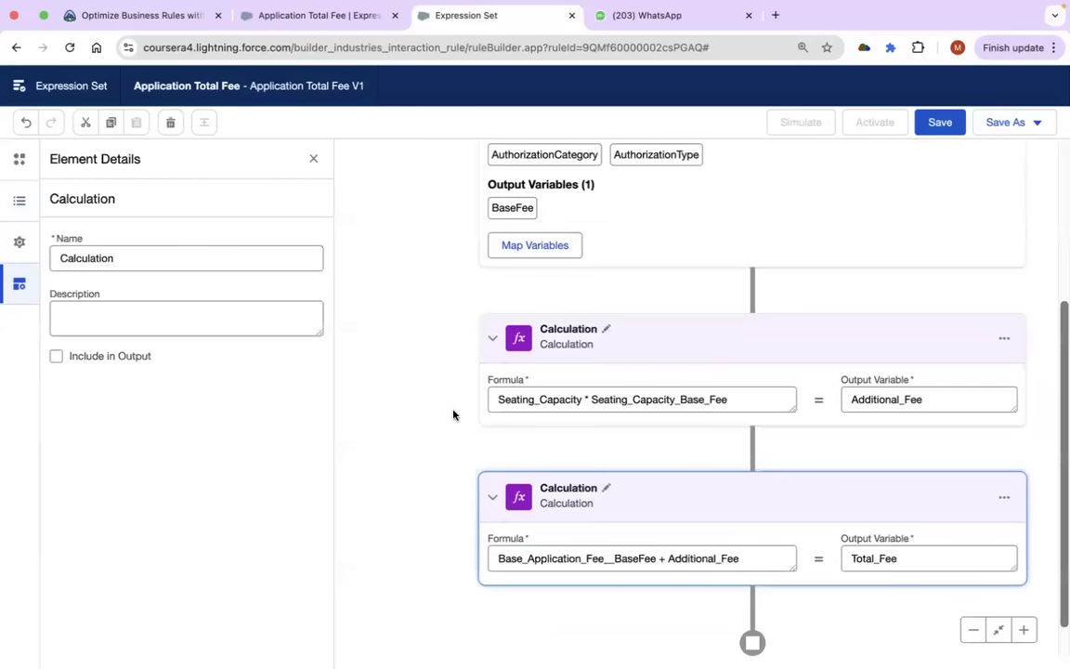
left_click(605, 331)
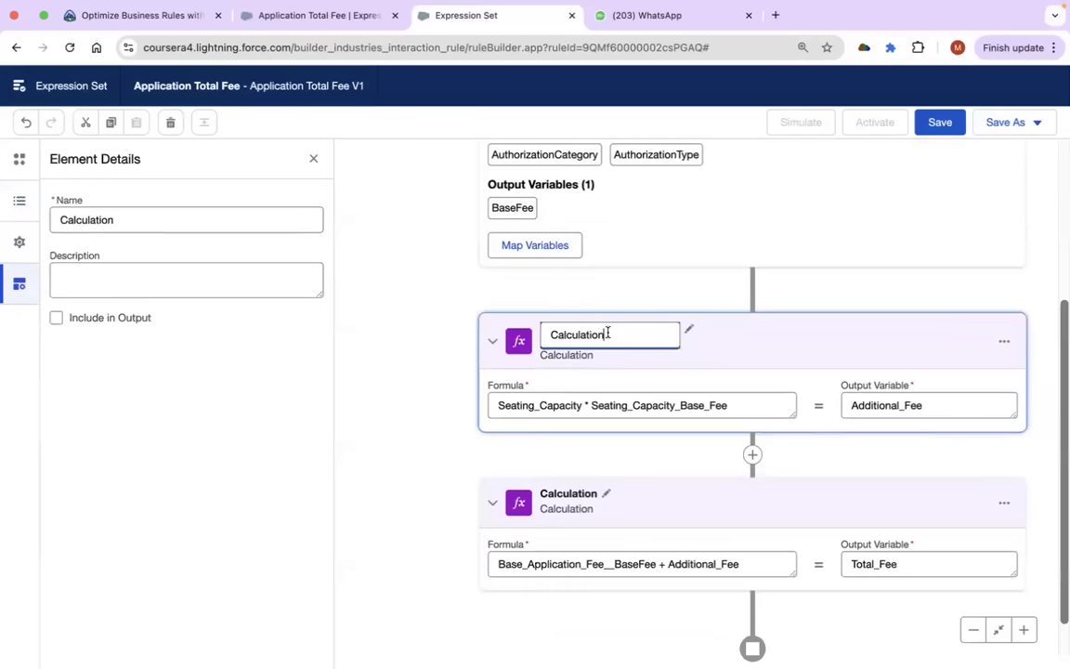
double_click(610, 335)
type("Ca")
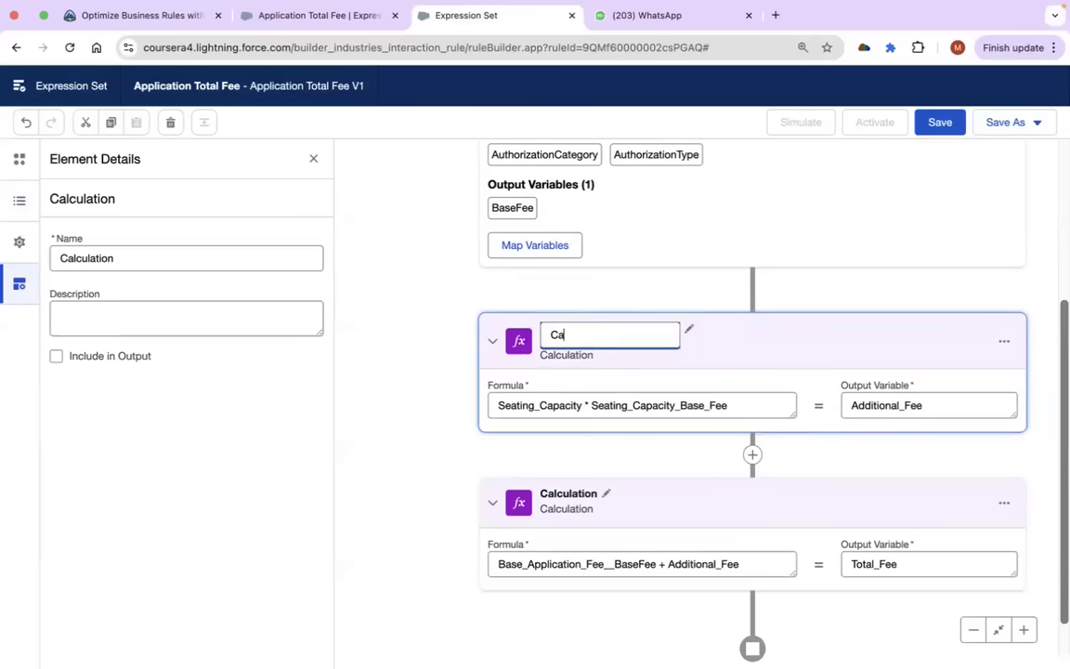
type("lculate Additioa")
key("BackSpace")
key("BackSpace")
key("BackSpace")
type("onal Fee")
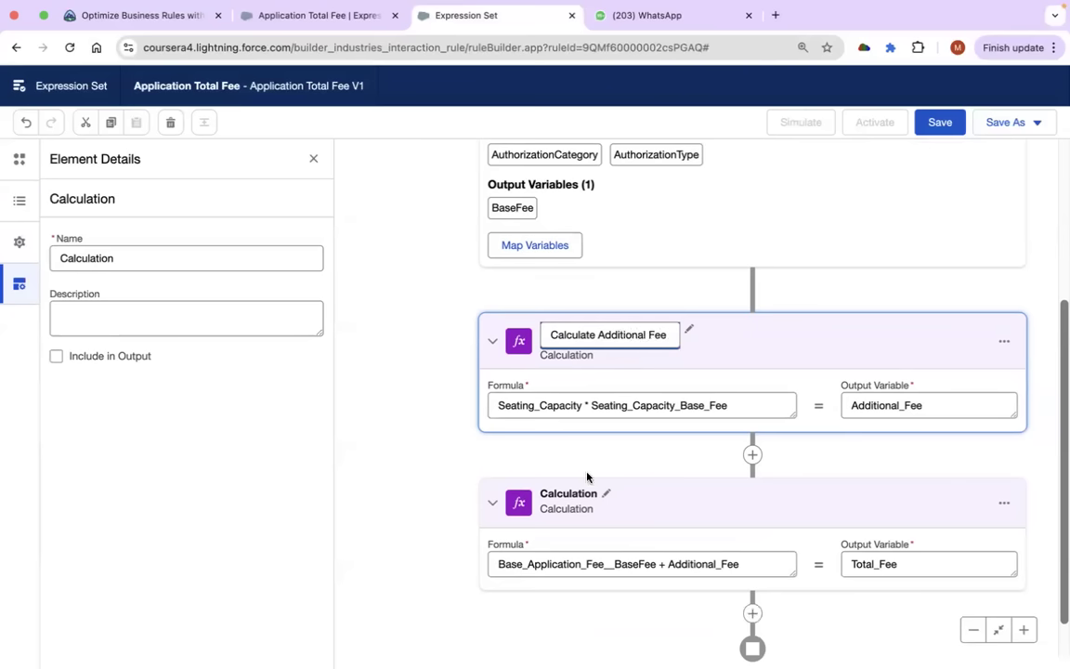
Rename the calculation that outputs Total_Fee as Calculate Total Fee.
left_click(606, 494)
double_click(603, 497)
type("Calcu")
type("late To")
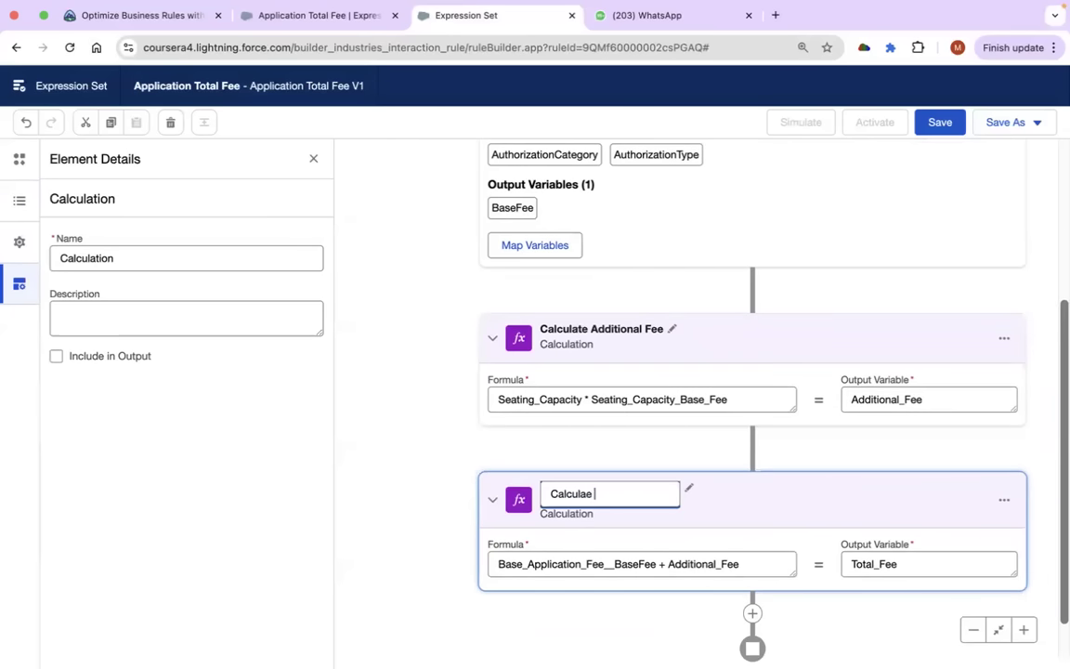
type("tal Fee")
key("Return")
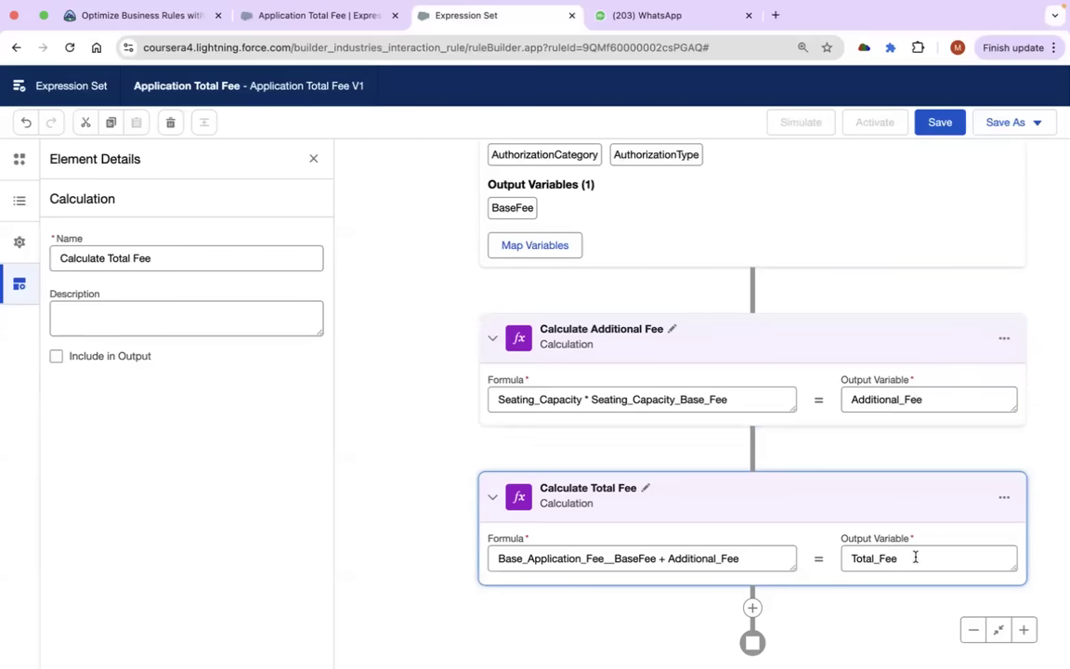
Try the Include in Output option on the Calculate Total Fee element and save the expression set.
left_click(55, 357)
left_click(55, 360)
left_click(936, 123)
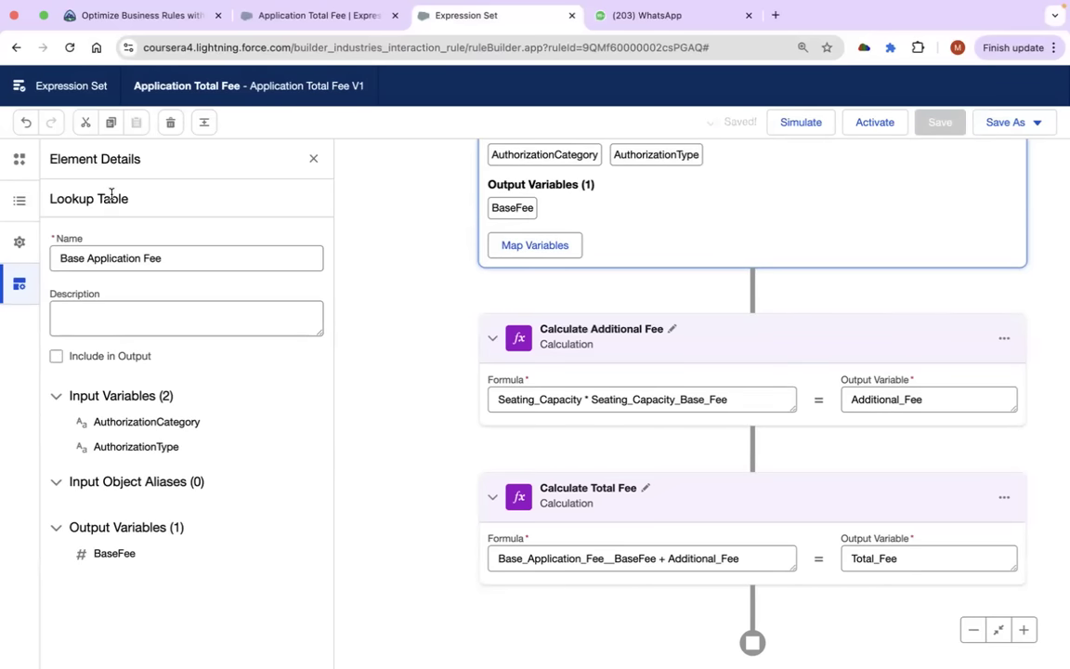
Set the Rank of the Application Total Fee V1 version to 1 in its properties and save the expression set.
left_click(19, 242)
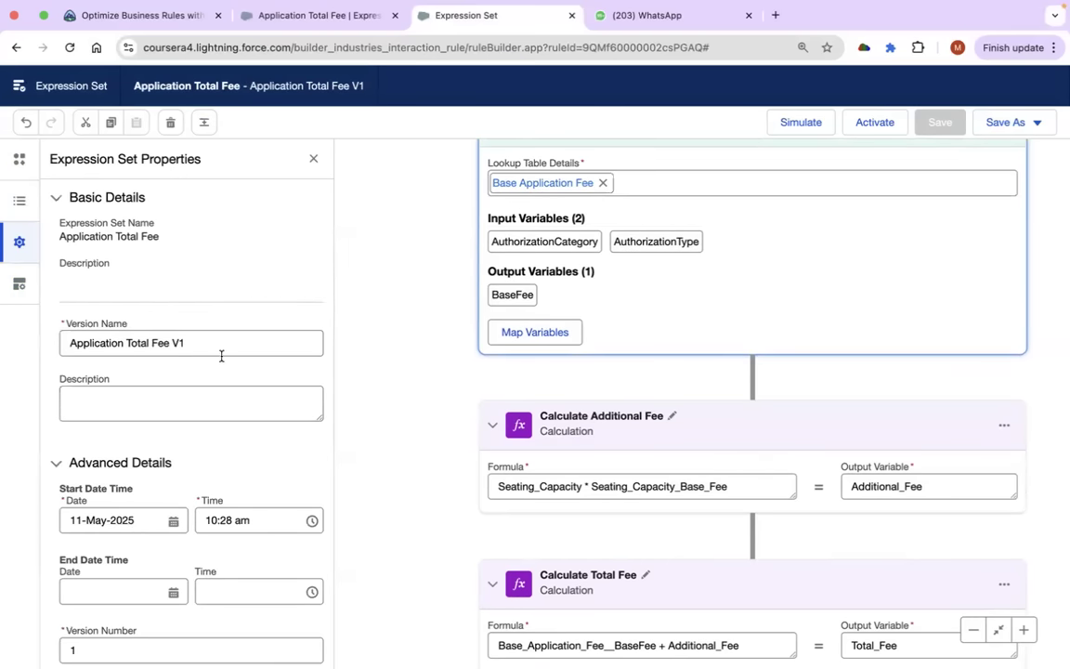
scroll(223, 366, "down", 2)
scroll(223, 366, "down", 1)
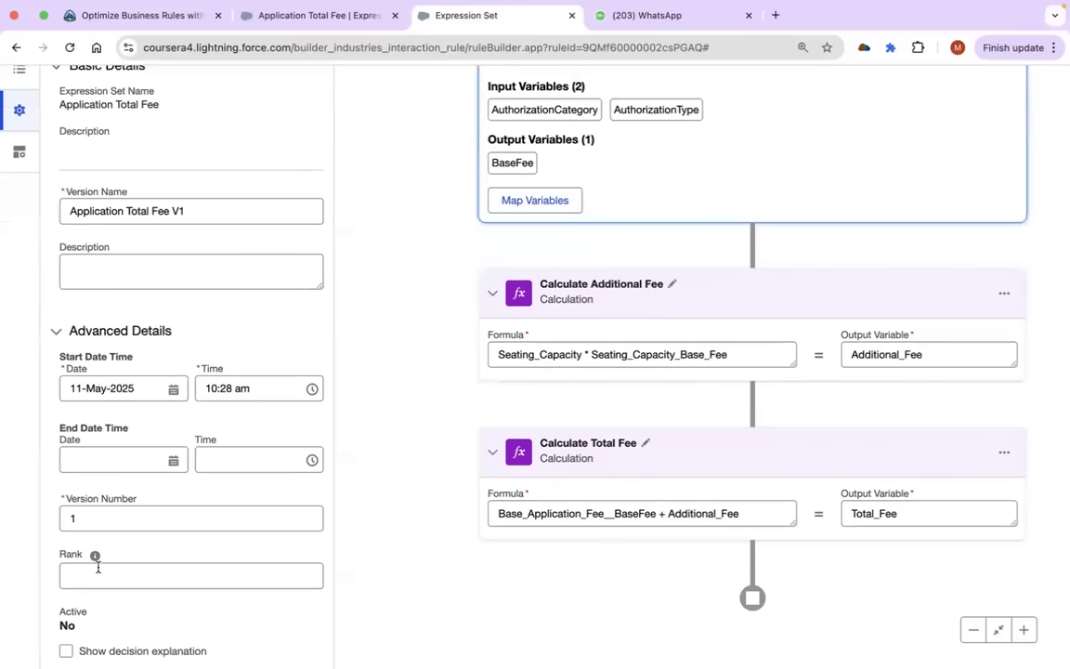
mouse_move(95, 559)
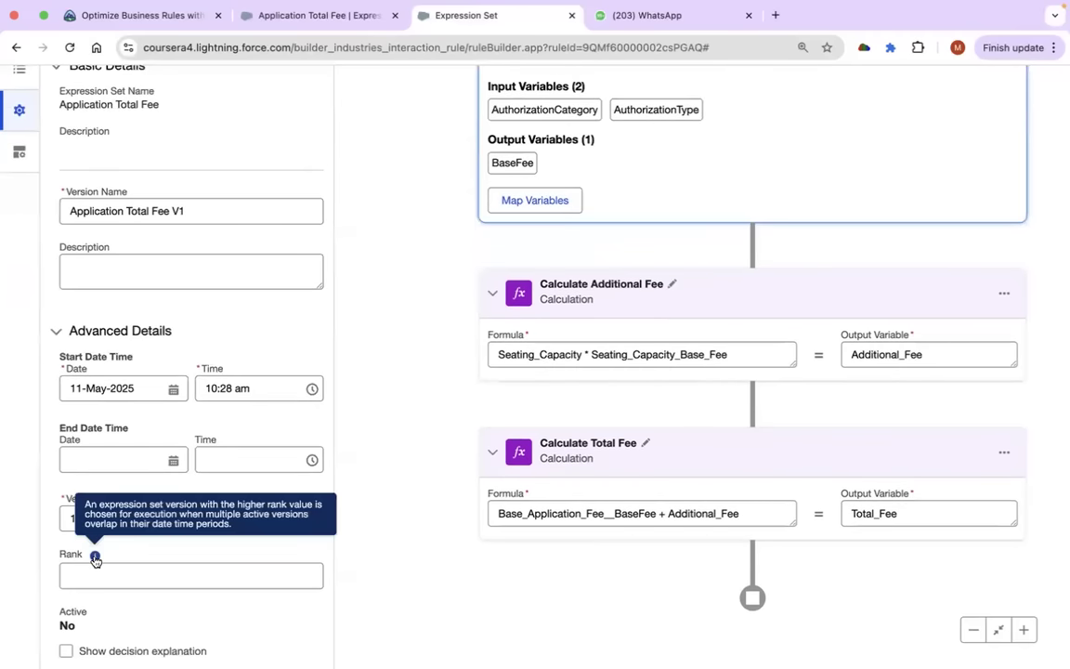
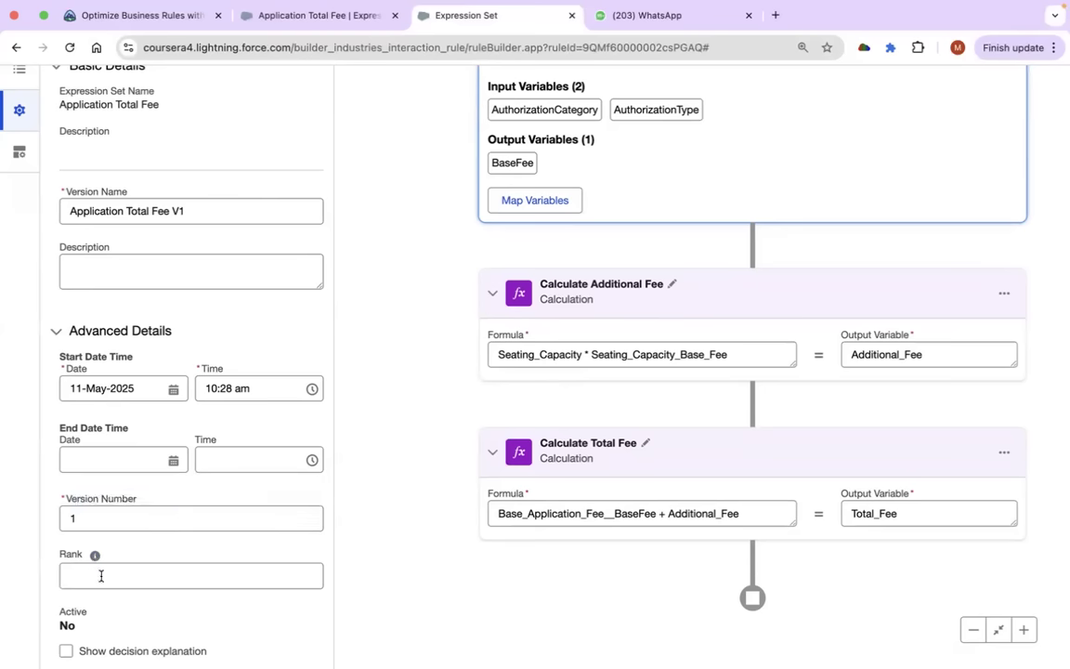
scroll(895, 203, "up", 3)
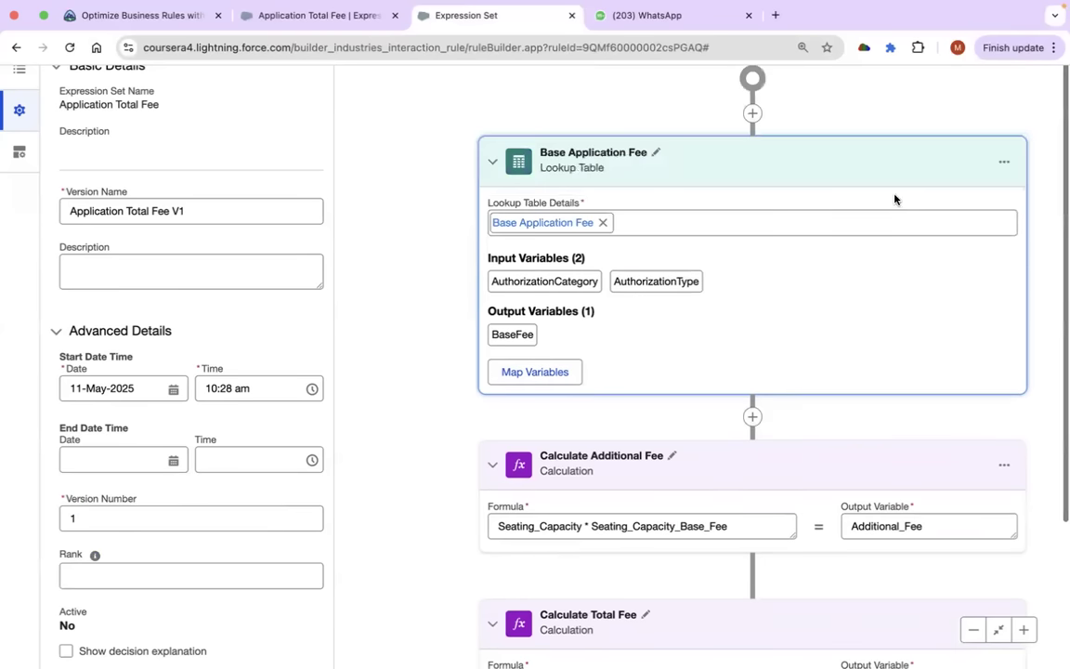
scroll(827, 157, "down", 3)
left_click(196, 573)
type("1")
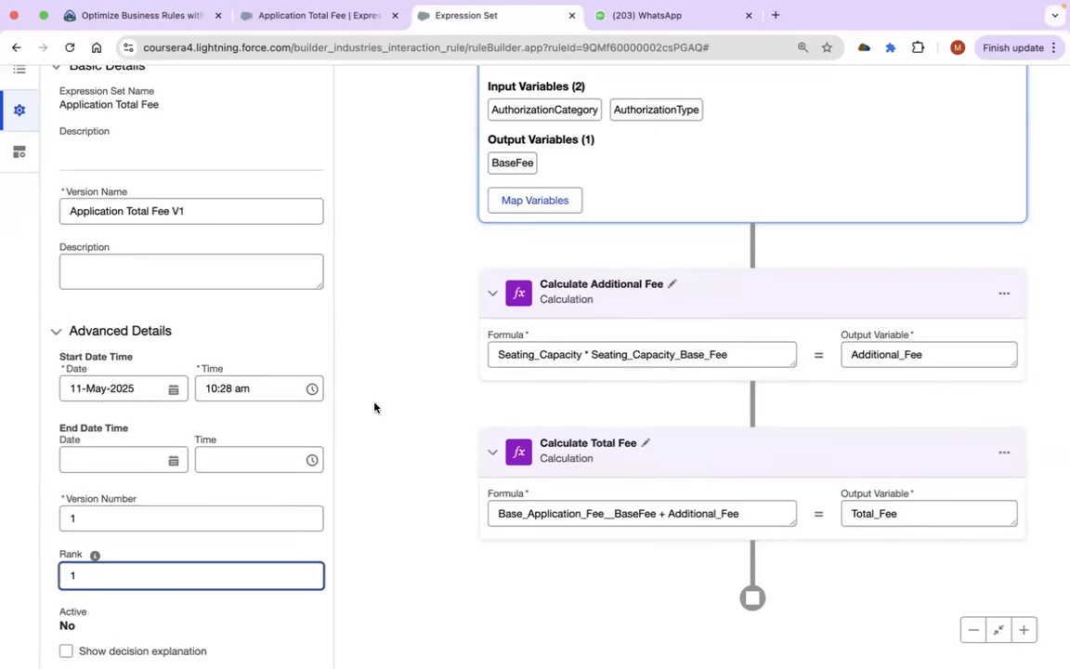
scroll(375, 407, "up", 3)
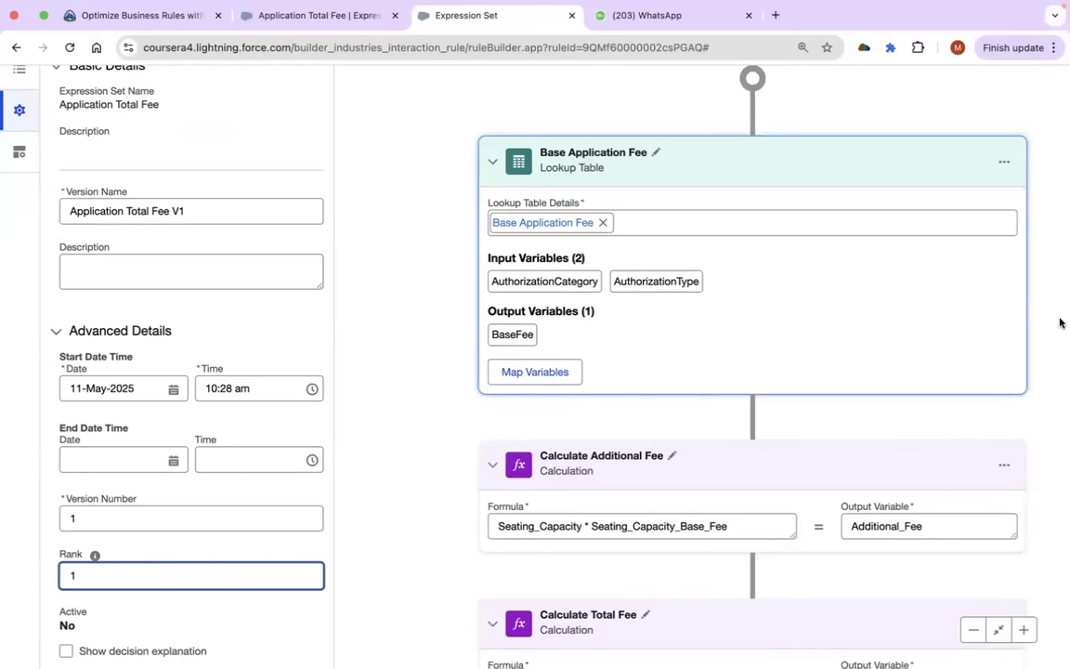
scroll(1061, 320, "up", 2)
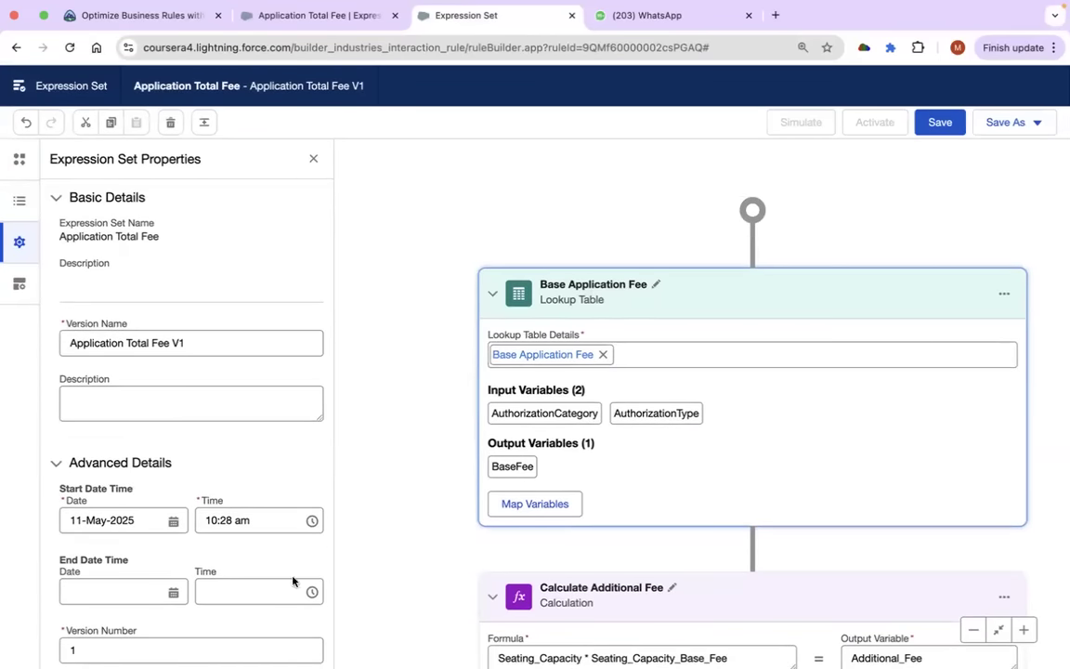
left_click(940, 124)
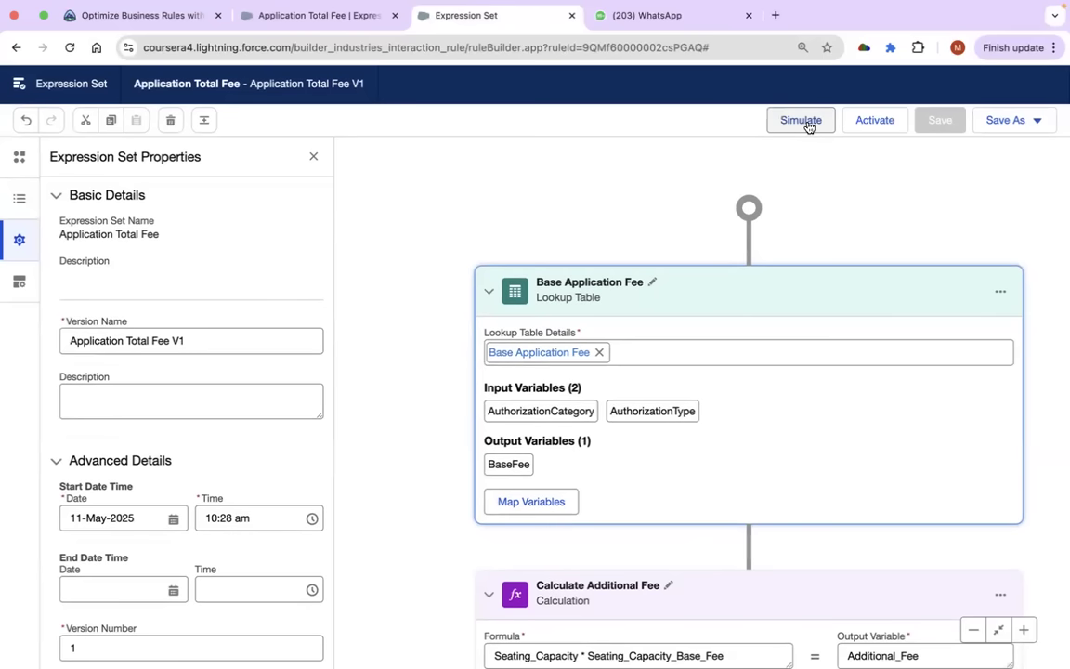
Open the simulation of the Application Total Fee expression set and go through its three input variable fields.
left_click(806, 124)
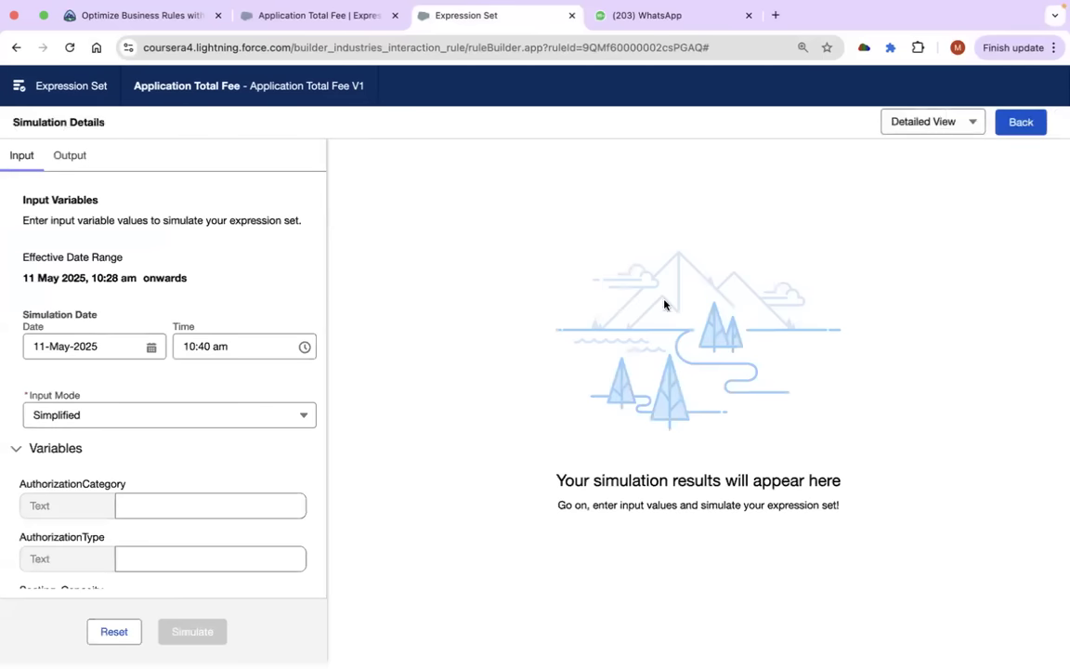
scroll(322, 423, "down", 2)
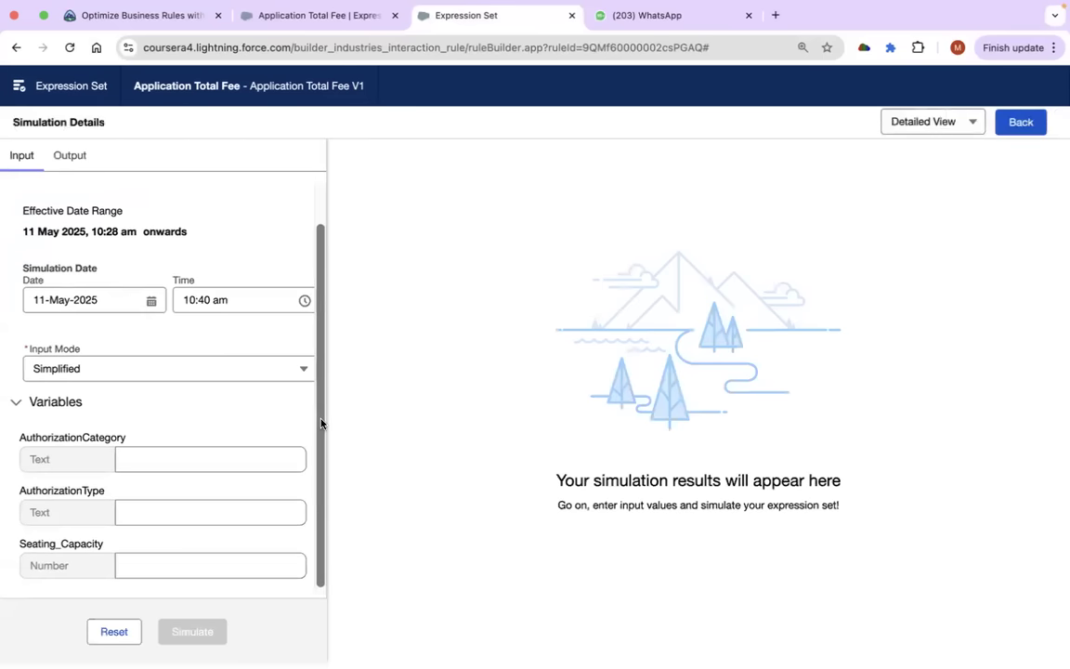
left_click(193, 467)
left_click(193, 512)
left_click(193, 564)
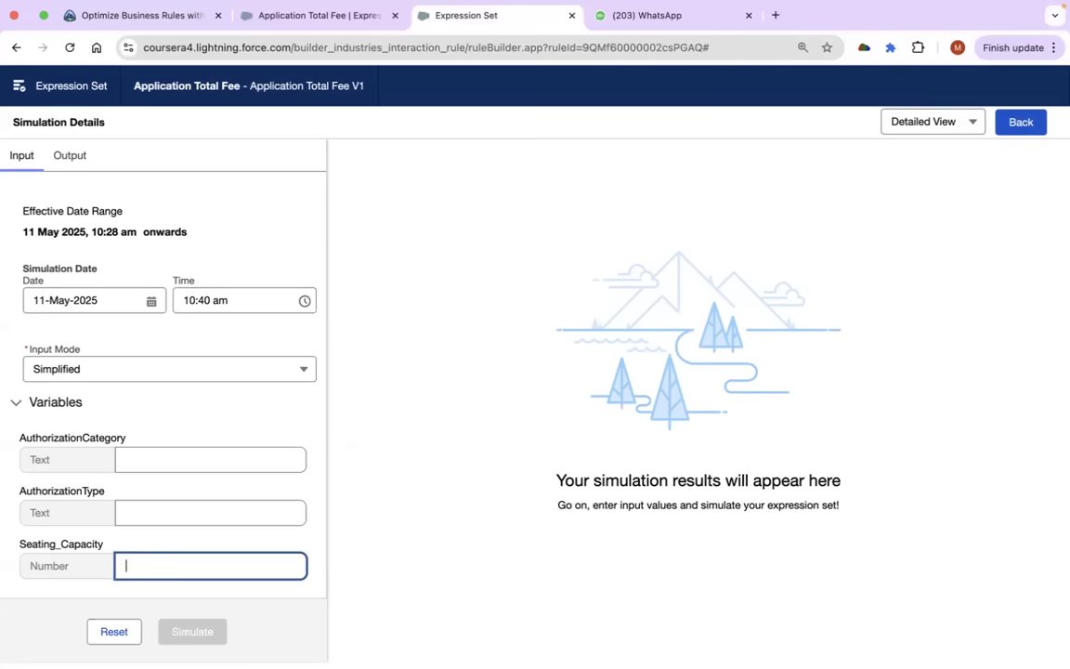
Copy "Barber's License" from the Base Application Fee sheet in Numbers into the simulation's AuthorizationType value in the browser.
mouse_move(698, 650)
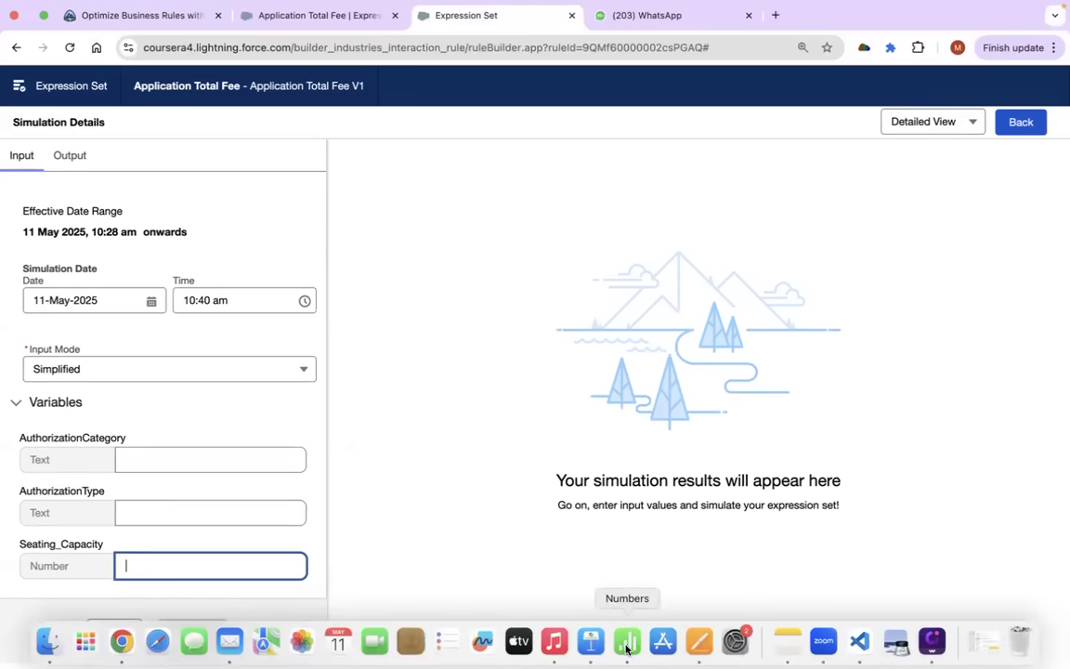
left_click(627, 641)
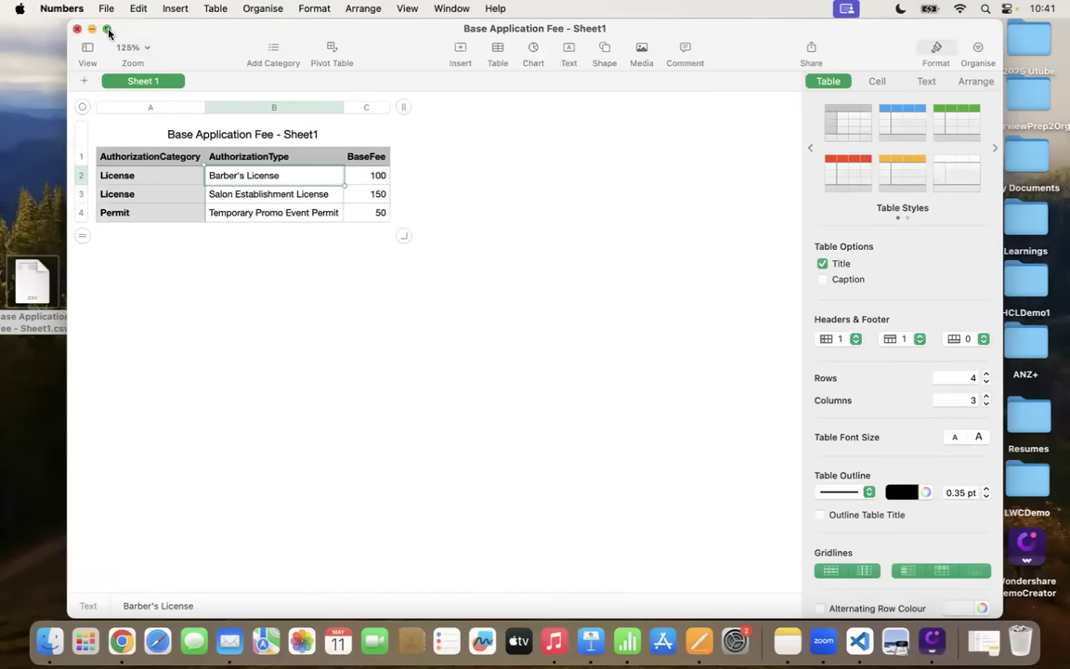
triple_click(268, 178)
key("super+c")
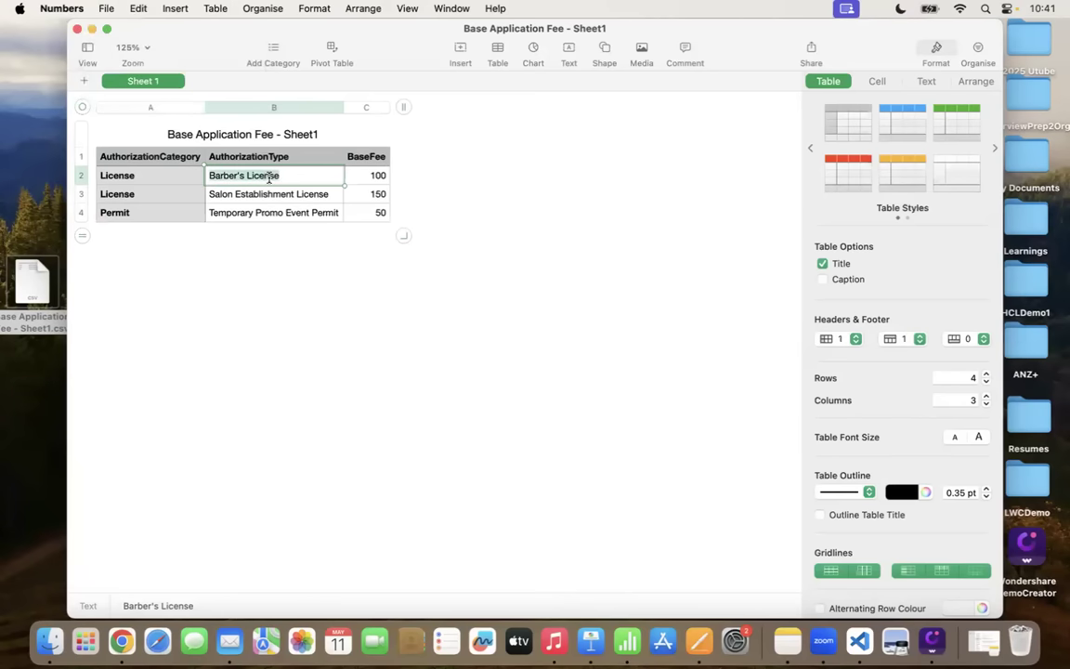
key("super+Tab")
left_click(166, 506)
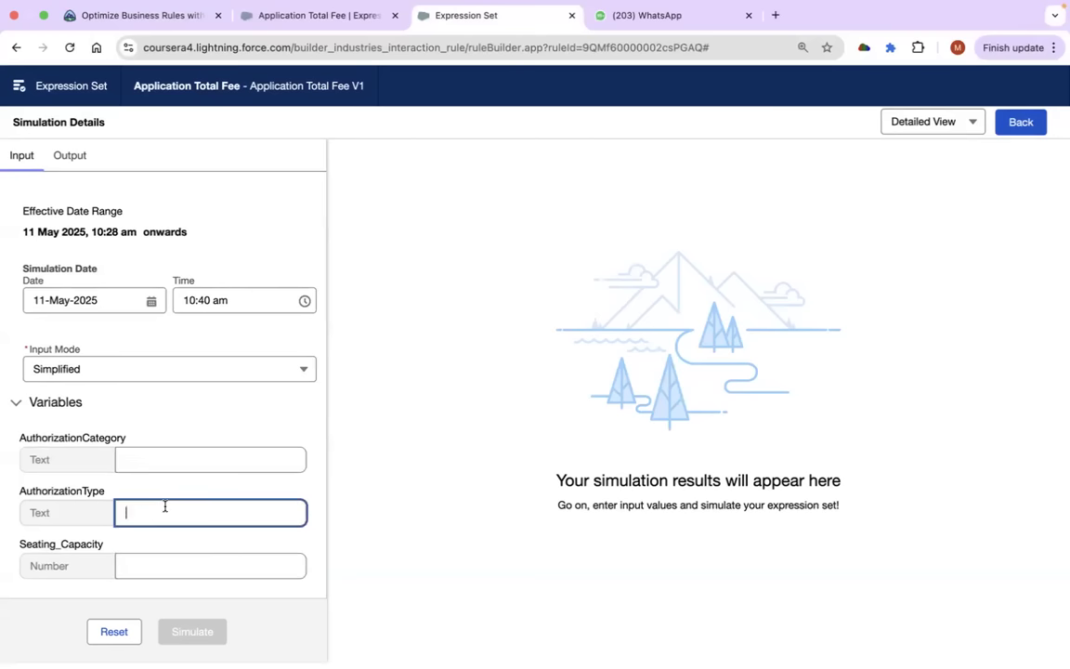
key("super+v")
Set the simulation's AuthorizationCategory to License and its Seating_Capacity to 2.
left_click(167, 461)
type("License")
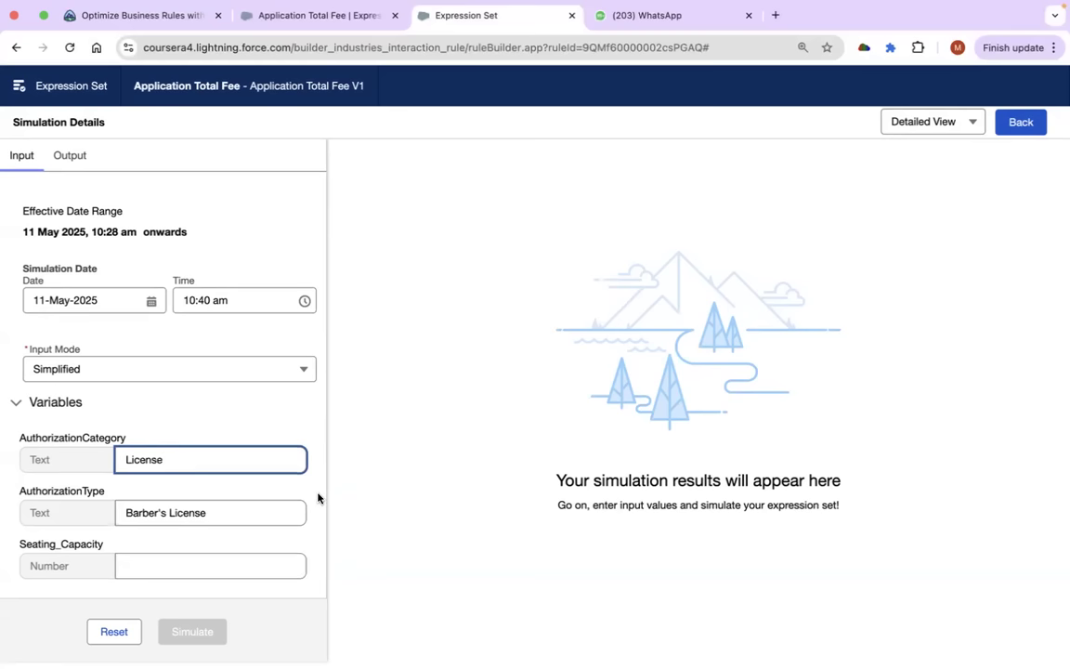
left_click(186, 568)
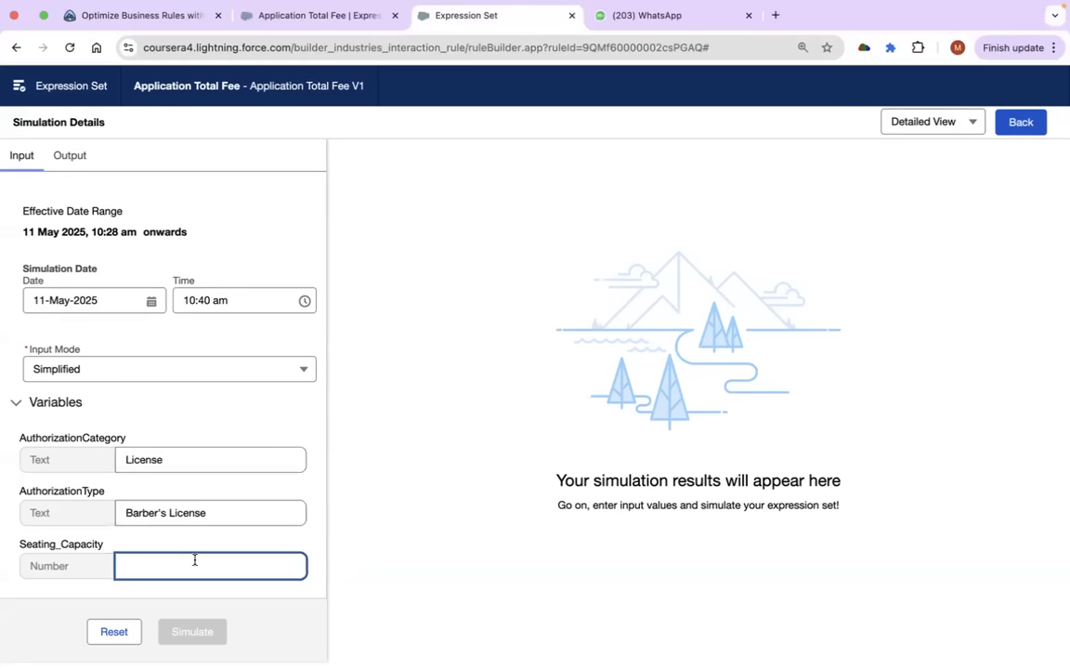
type("2")
Check the base fee for Barber's License in the Numbers sheet and run the simulation in the browser.
mouse_move(591, 653)
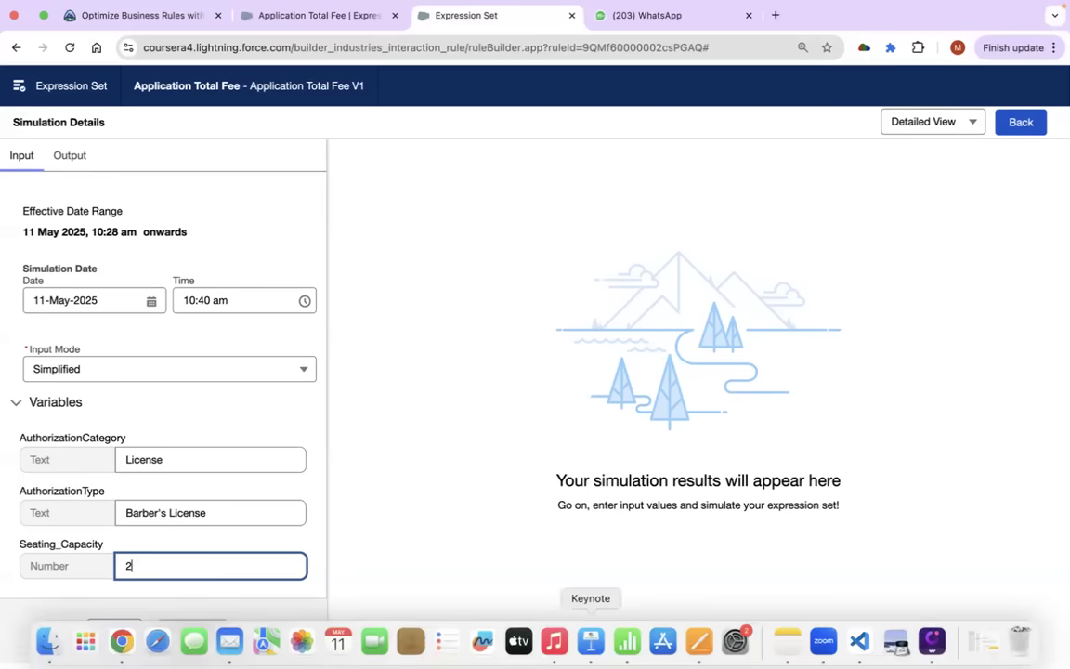
left_click(627, 641)
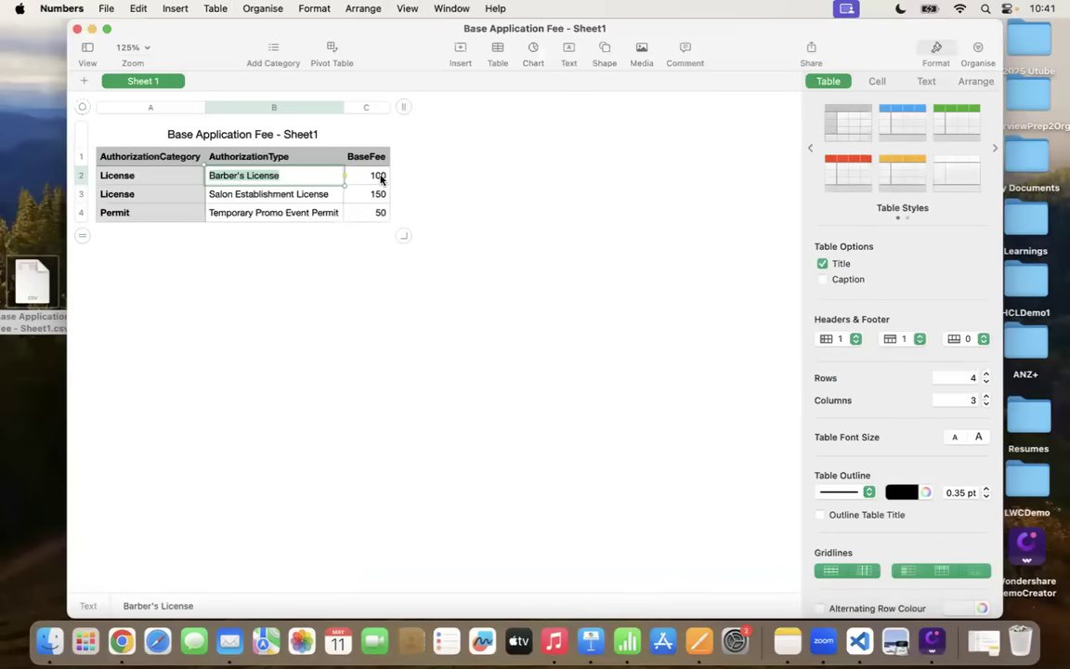
key("ctrl+Right")
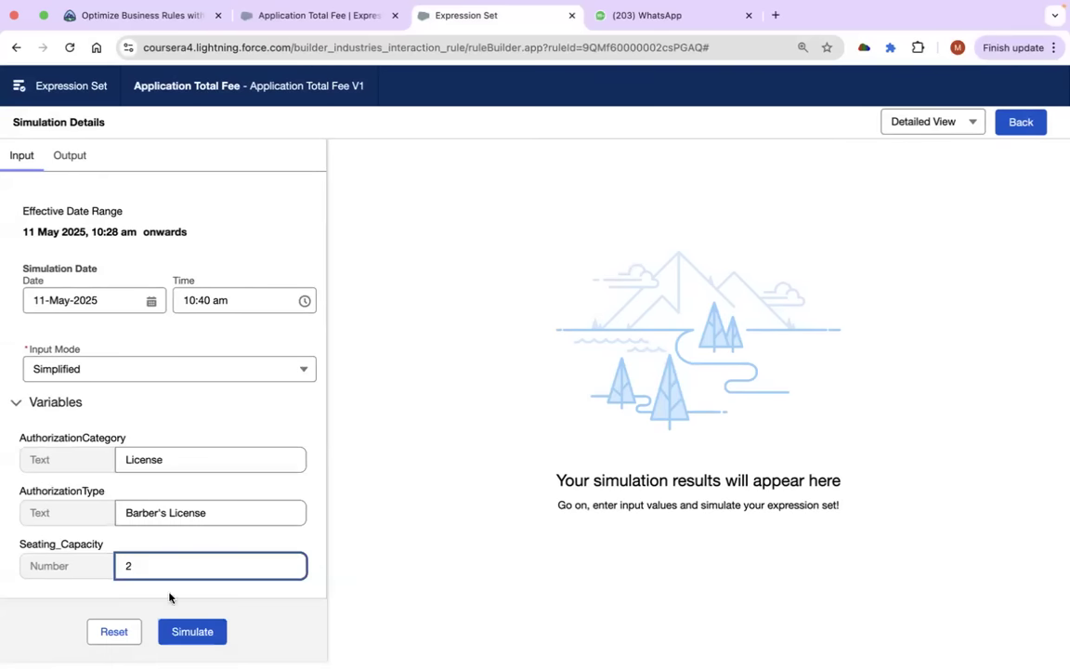
left_click(183, 634)
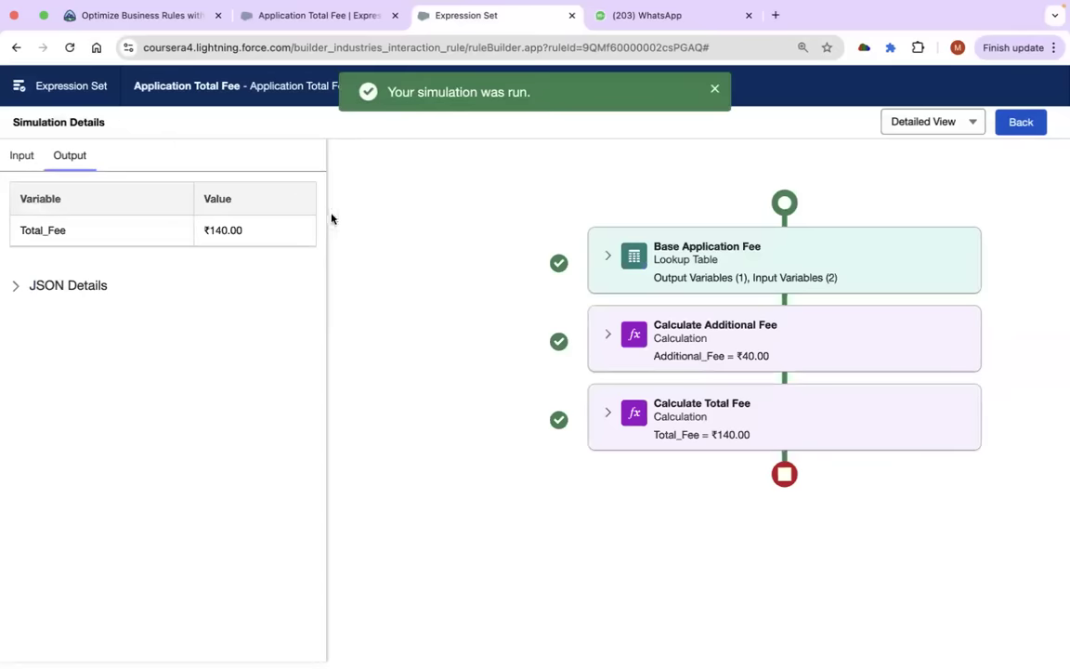
Examine the simulation details of the Base Application Fee, Calculate Additional Fee and Calculate Total Fee elements.
left_click(606, 259)
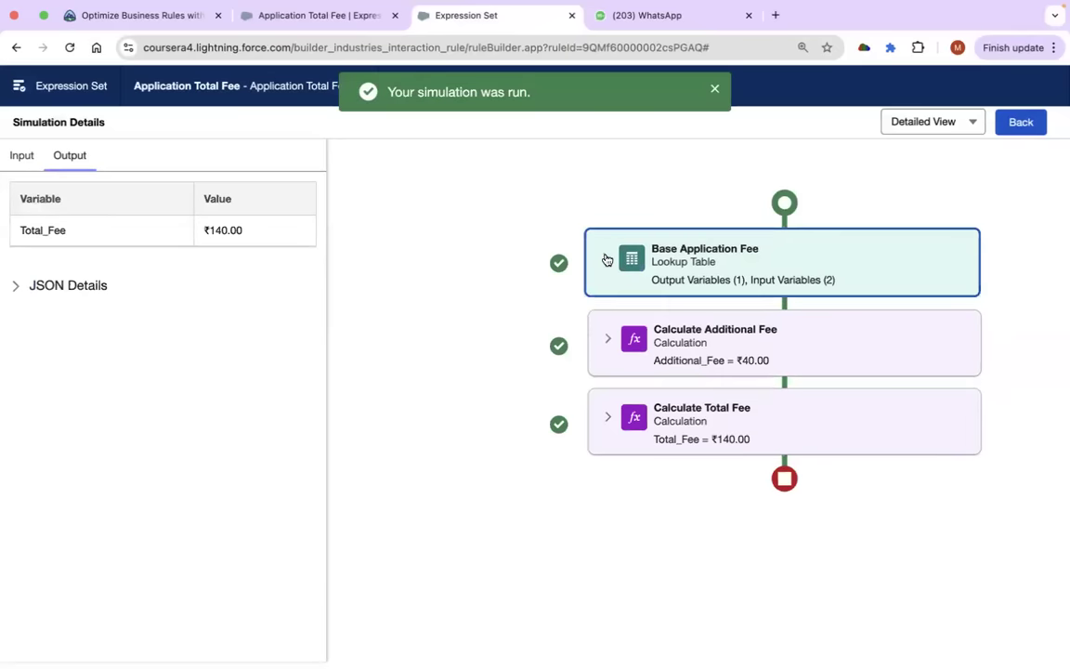
left_click(607, 259)
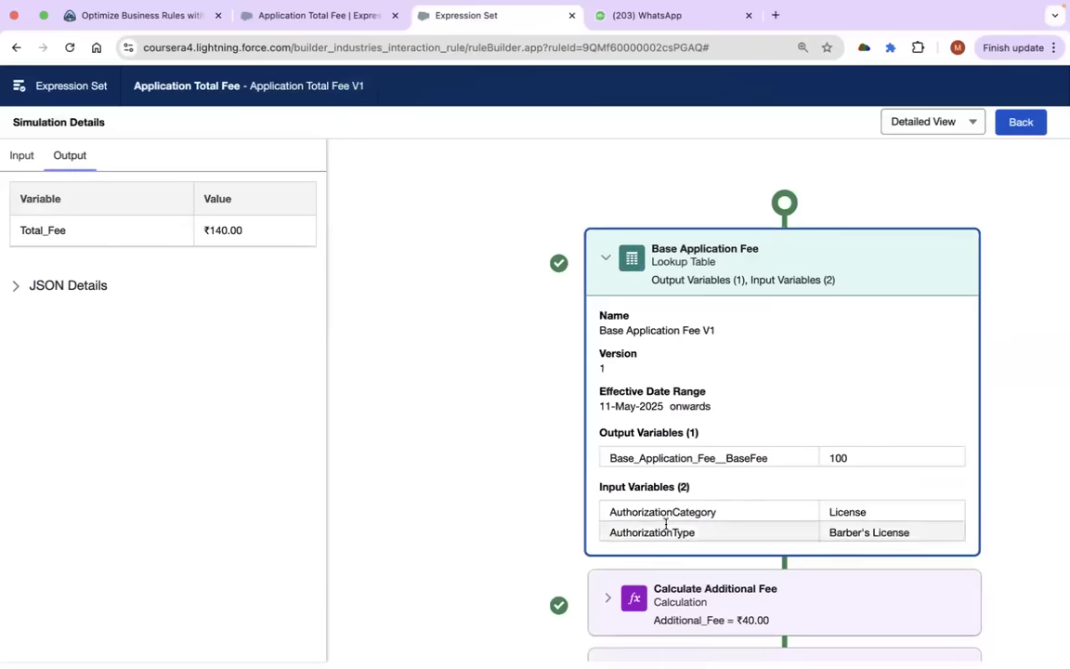
scroll(847, 465, "down", 2)
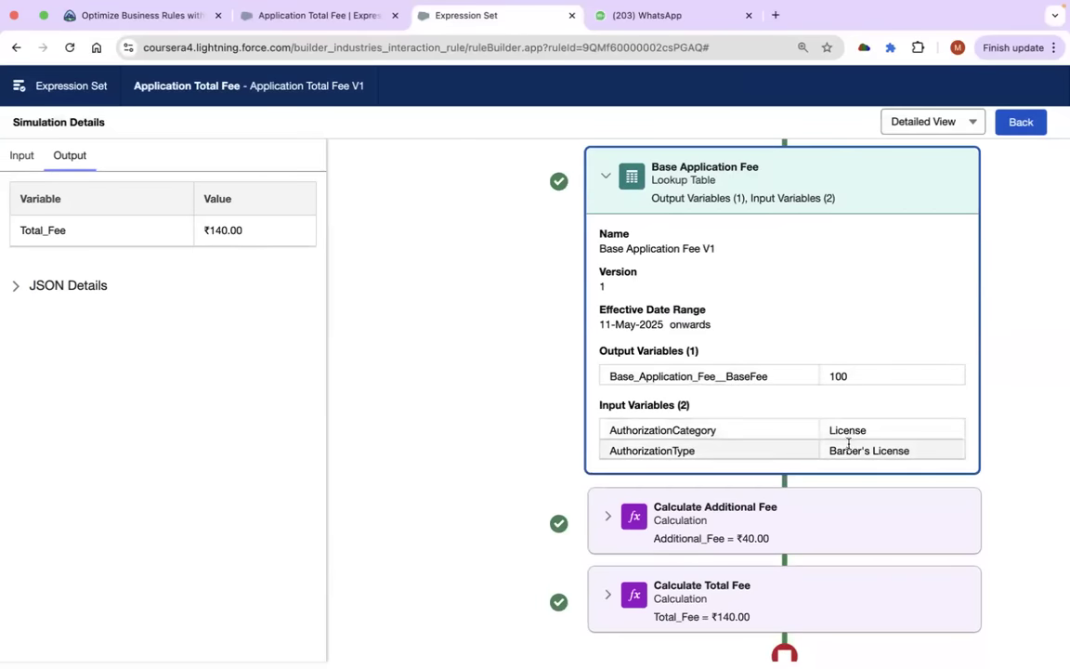
scroll(529, 548, "down", 1)
left_click(606, 490)
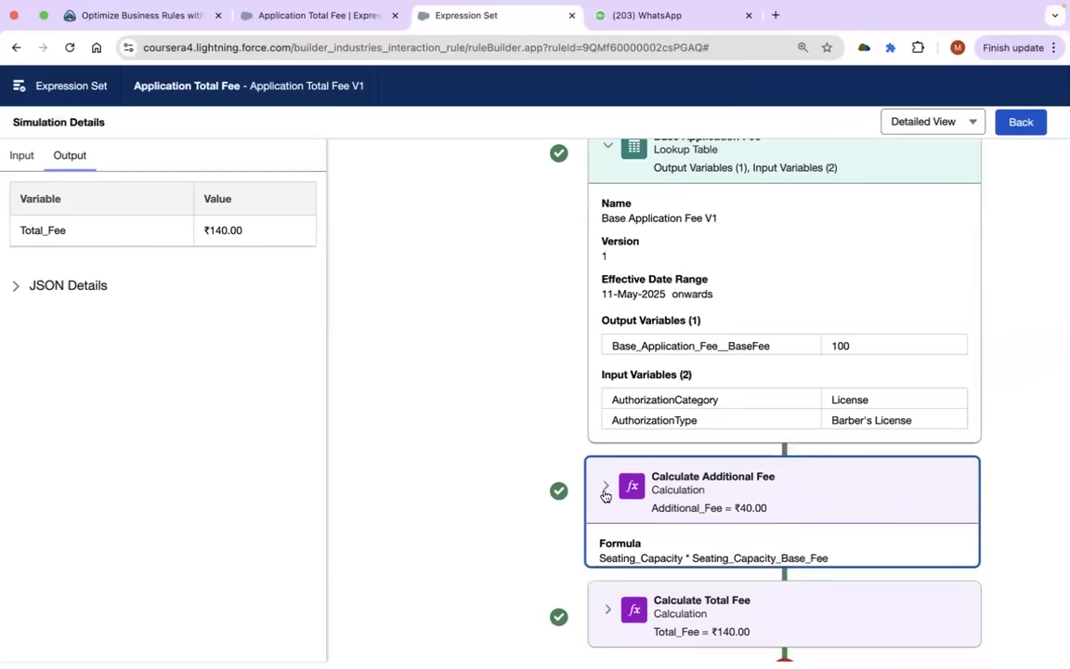
scroll(695, 494, "down", 3)
scroll(697, 492, "down", 1)
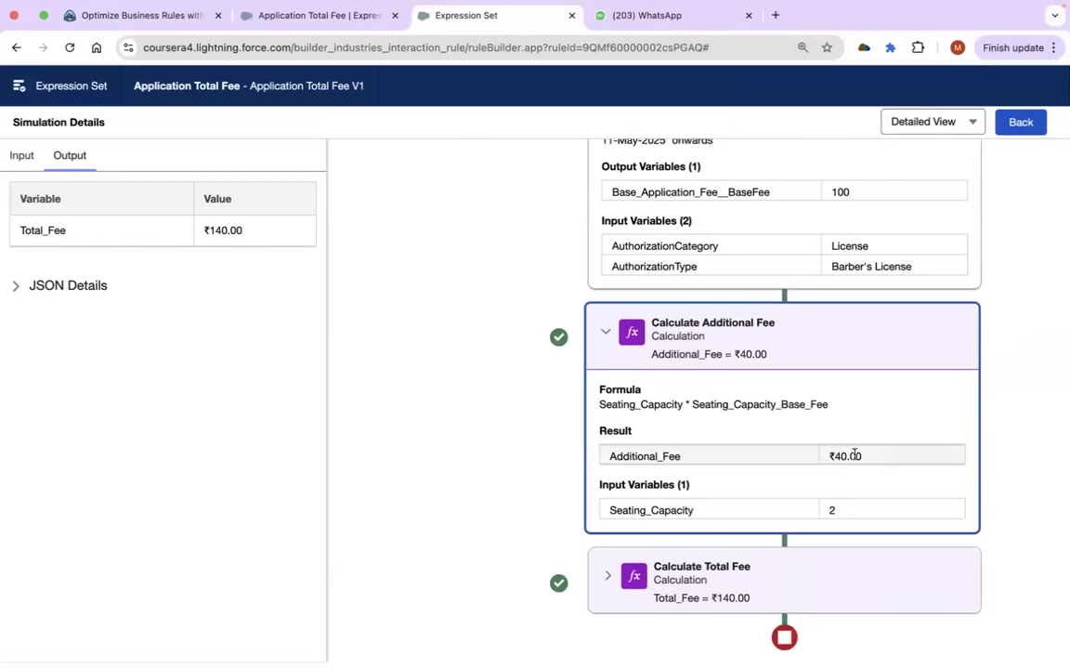
scroll(686, 538, "down", 1)
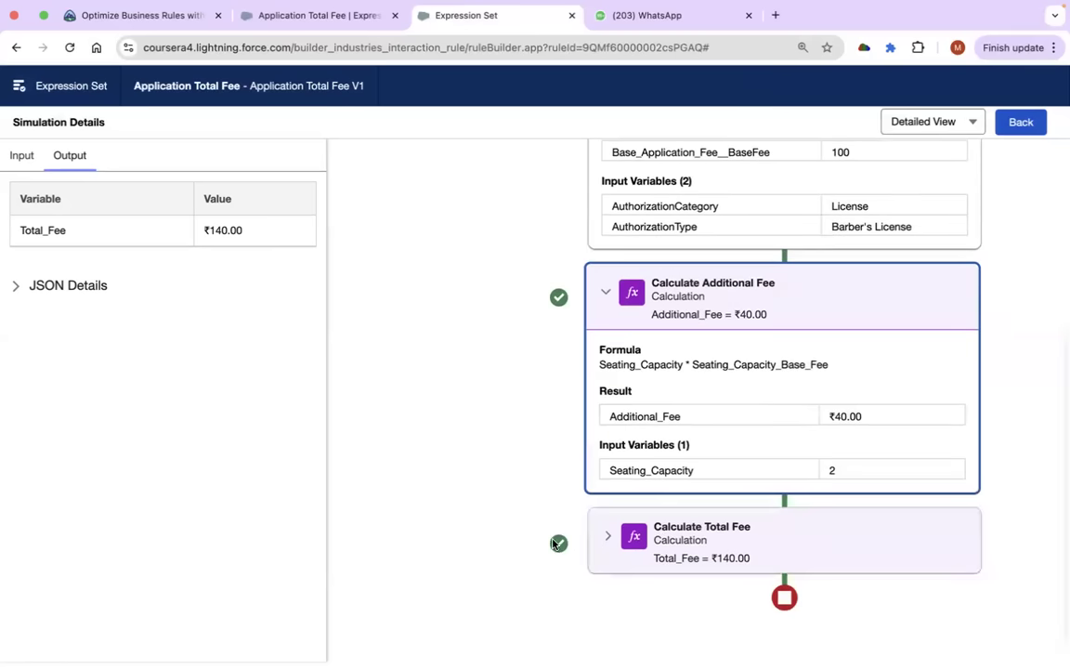
left_click(602, 540)
left_click(602, 540)
scroll(604, 544, "down", 4)
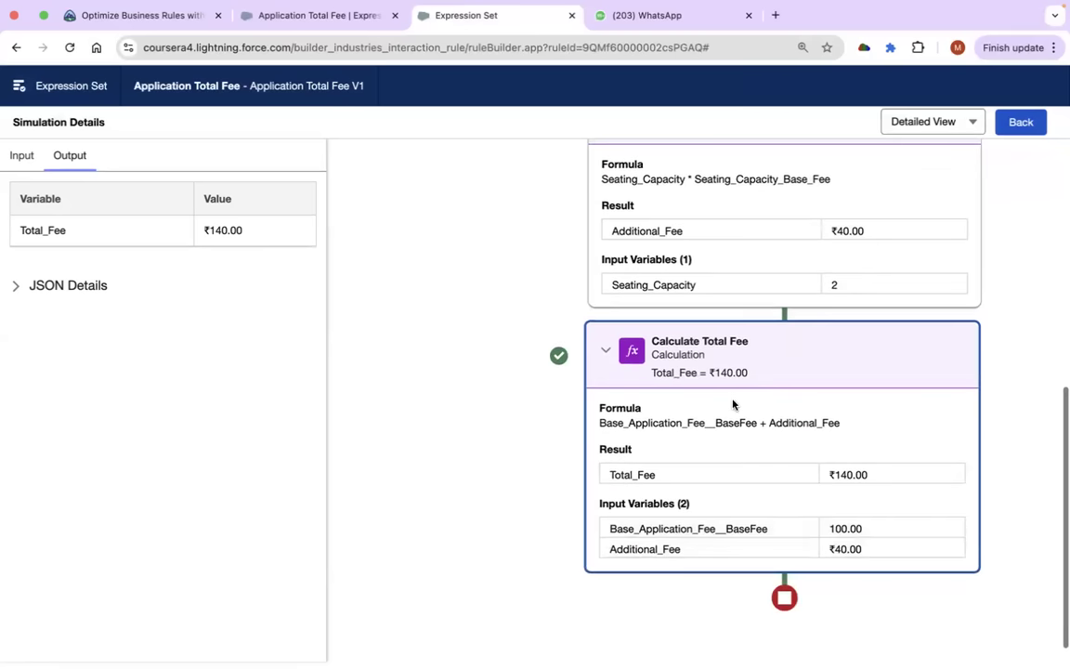
scroll(382, 221, "up", 10)
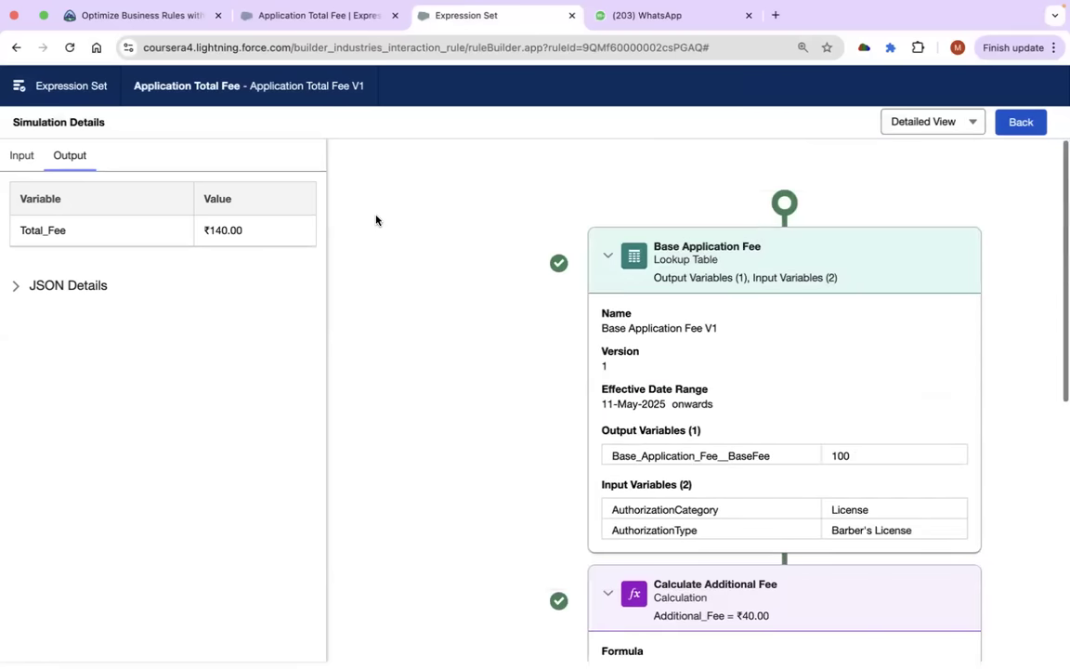
Expand the simulation's JSON Details and read through the JSON input and output.
left_click(22, 289)
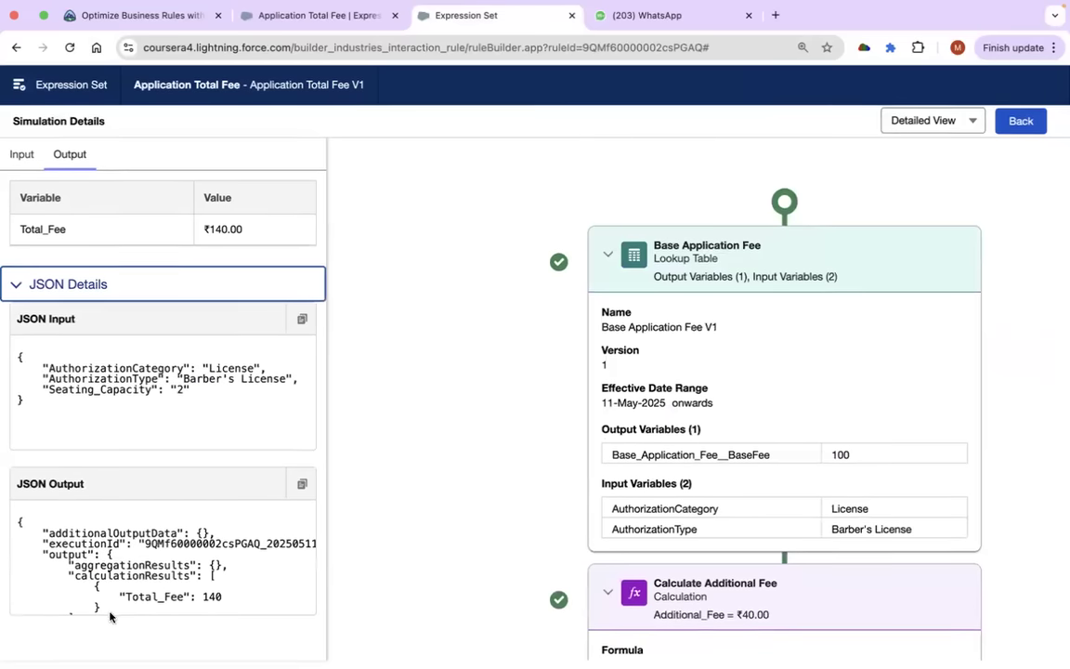
scroll(111, 567, "down", 5)
scroll(117, 581, "down", 5)
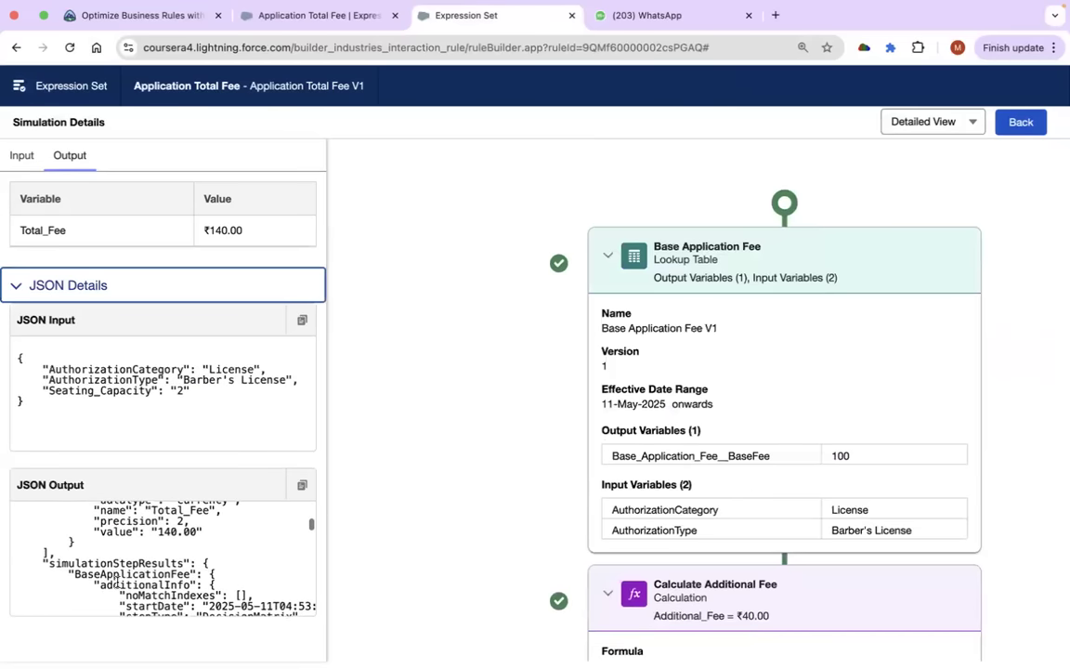
scroll(117, 582, "down", 10)
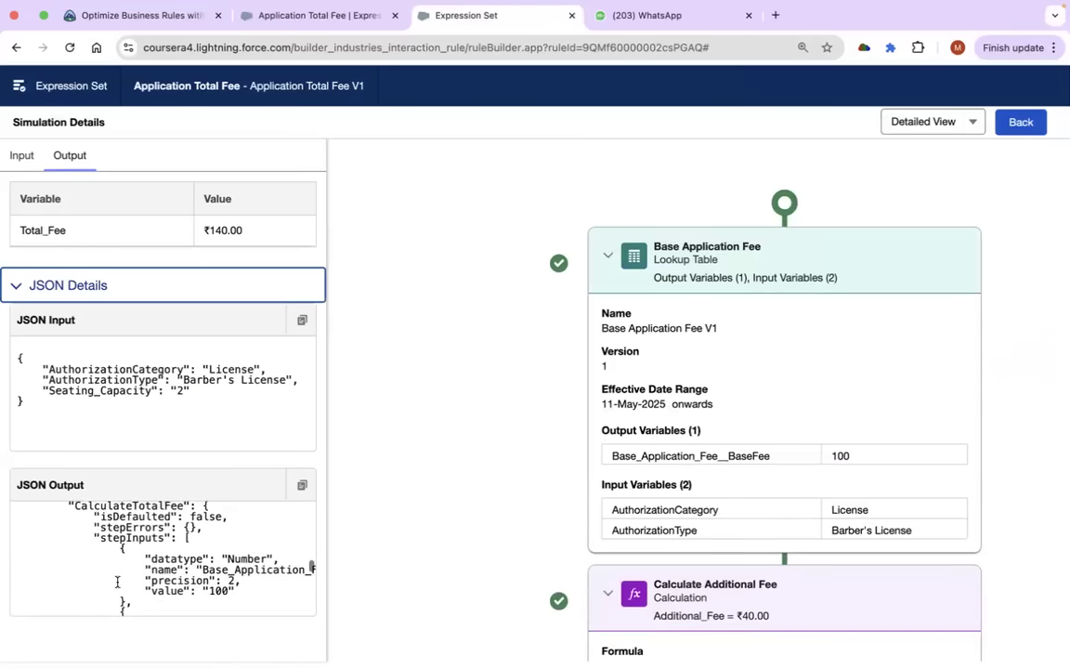
scroll(117, 581, "down", 5)
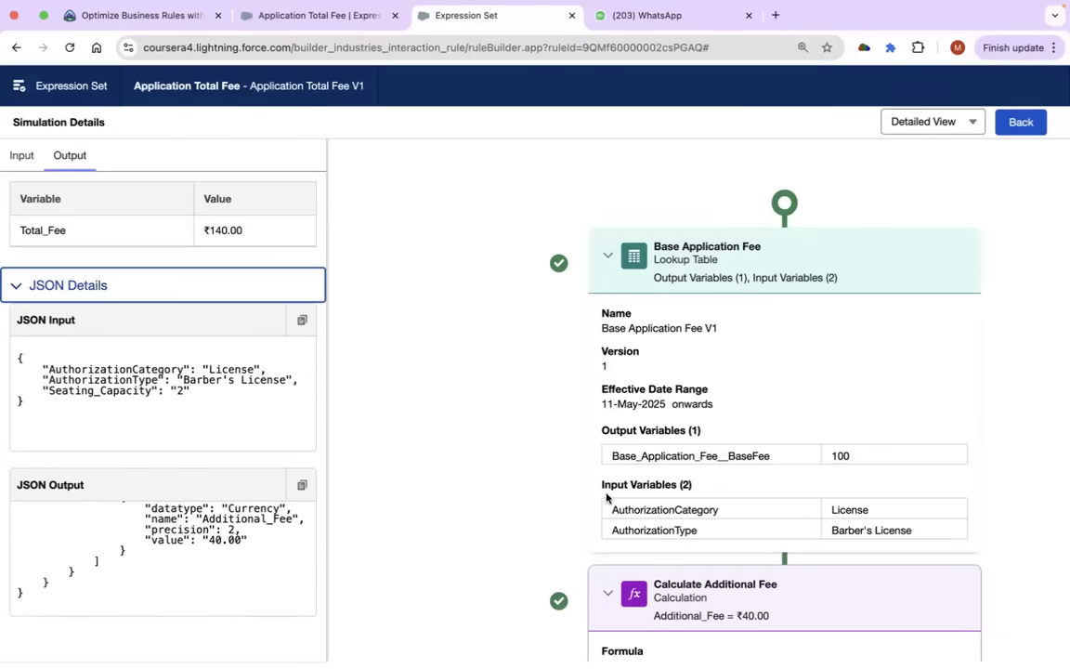
scroll(144, 552, "up", 4)
scroll(144, 552, "up", 15)
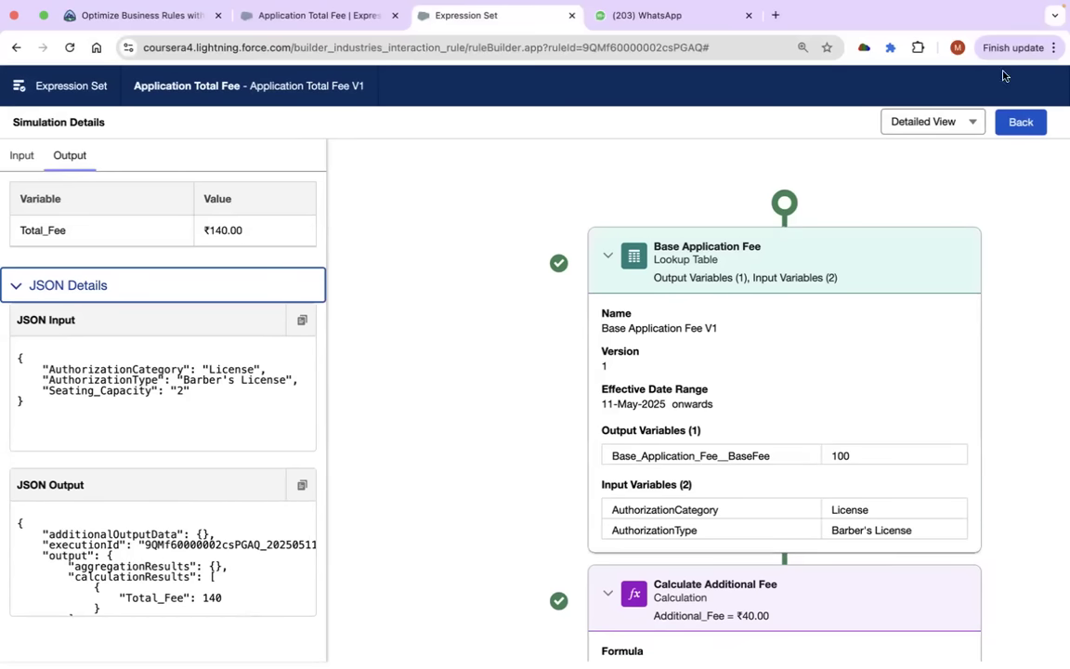
Preview the simulation results in Concise View and return to Detailed View.
left_click(971, 129)
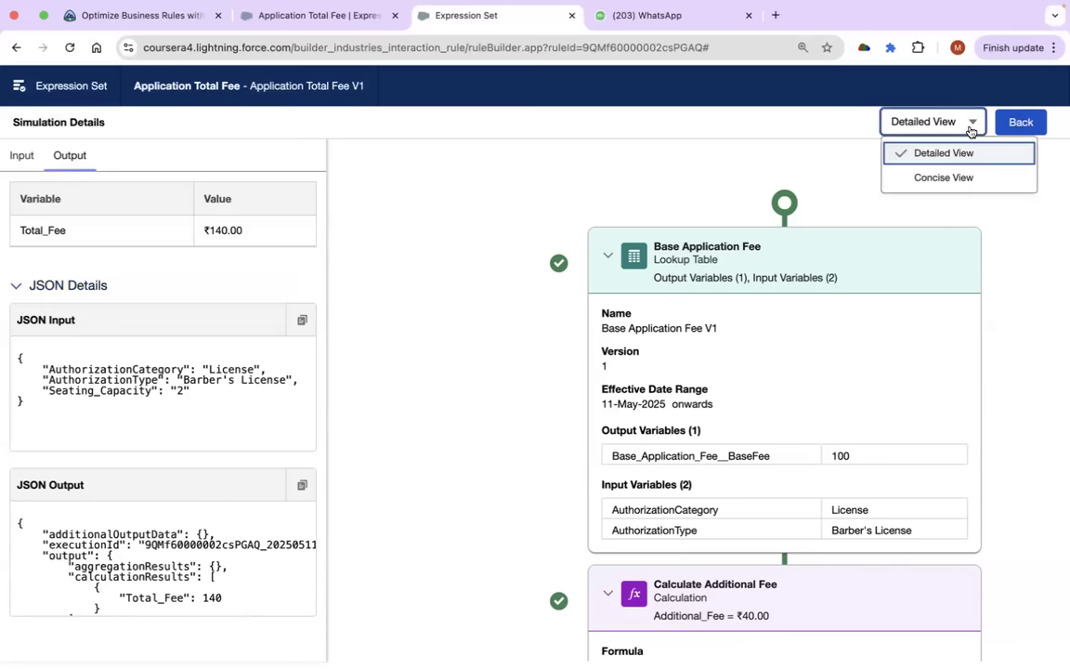
left_click(956, 178)
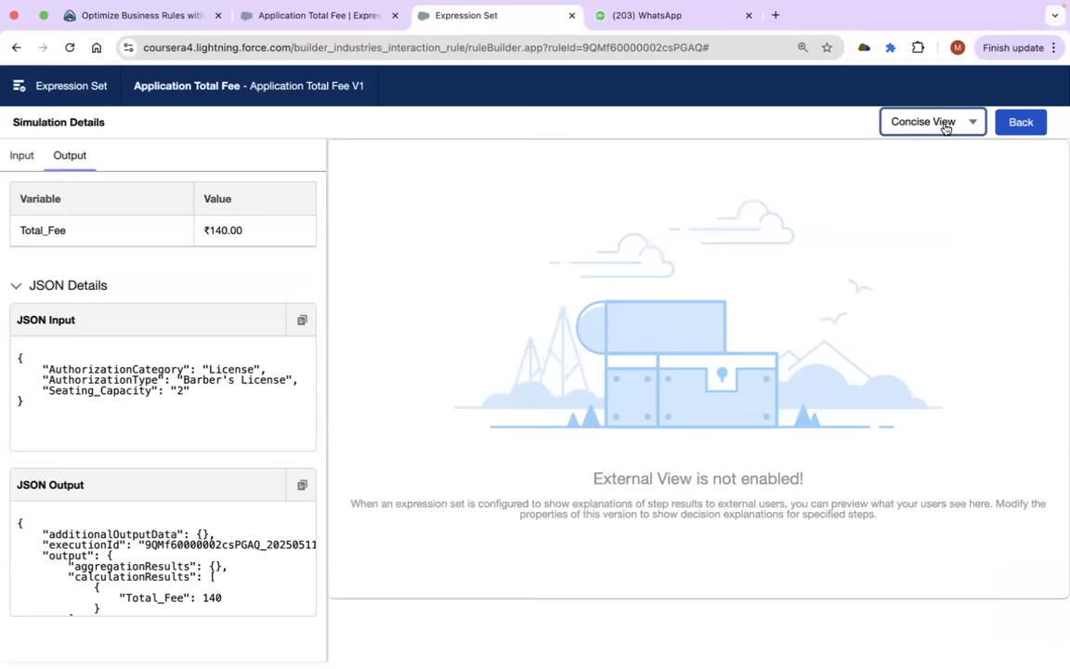
left_click(945, 129)
left_click(946, 129)
left_click(945, 129)
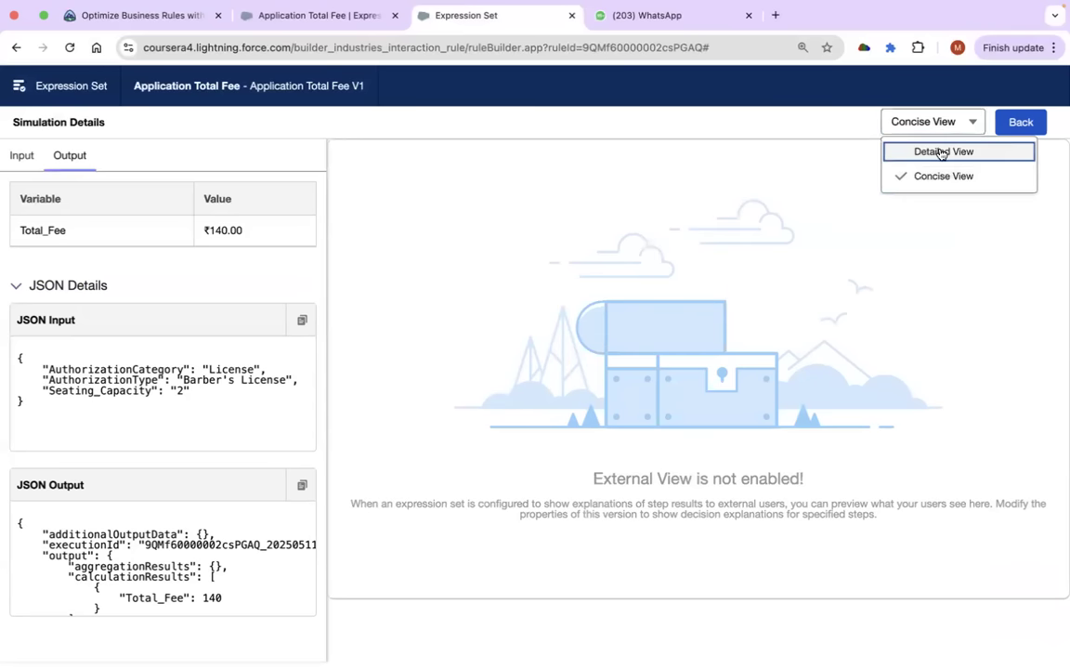
left_click(943, 151)
Leave the simulation and activate the Application Total Fee V1 expression set version.
left_click(1019, 125)
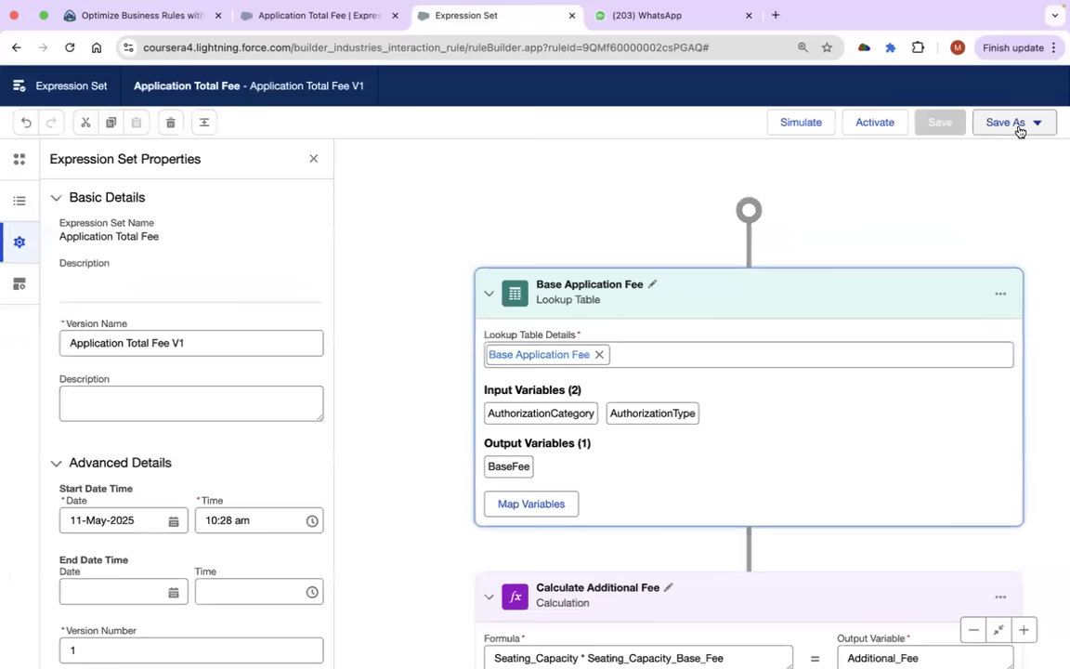
left_click(870, 126)
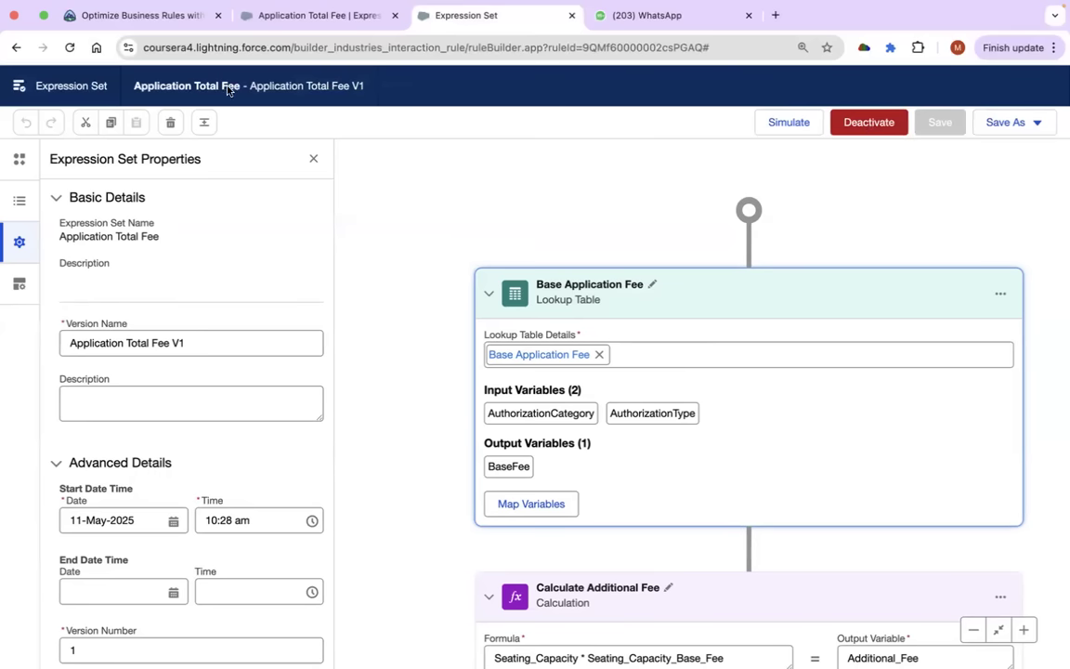
Open the Implement Rules in Business Processes unit of the Trailhead module and read through its Business Rules Deployment section.
left_click(135, 17)
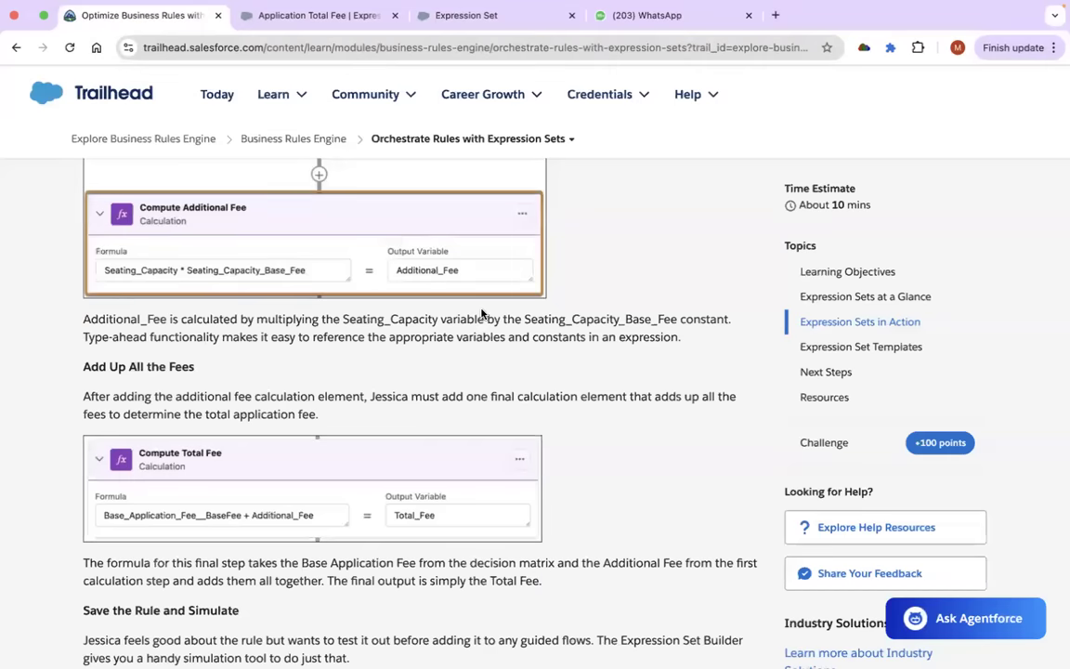
scroll(482, 314, "down", 3)
scroll(481, 313, "up", 6)
left_click(525, 192)
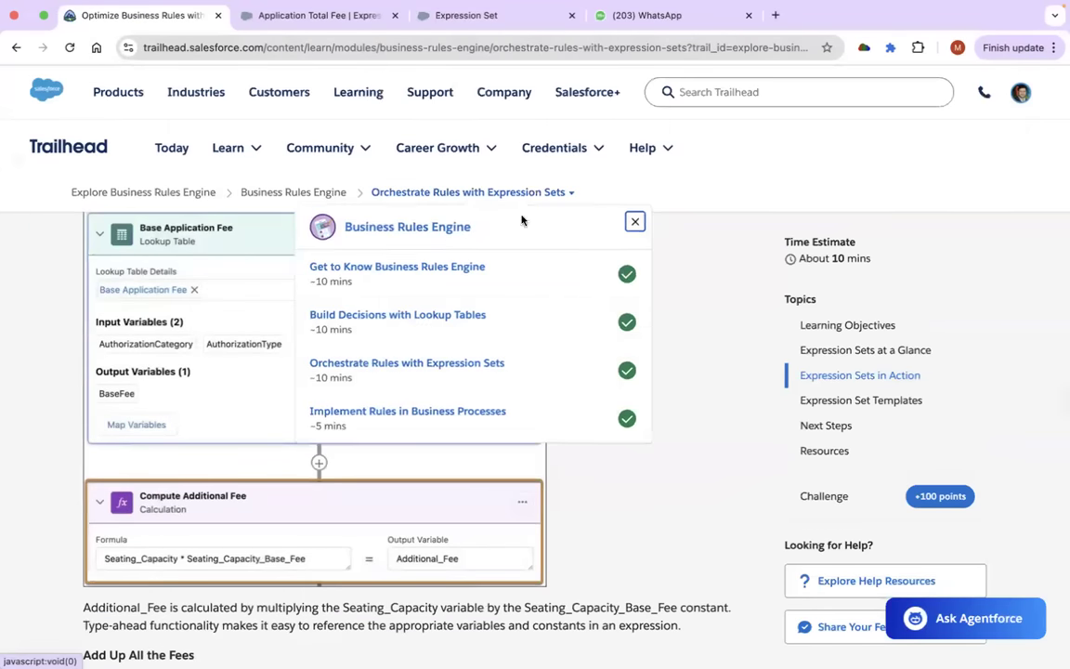
left_click(435, 412)
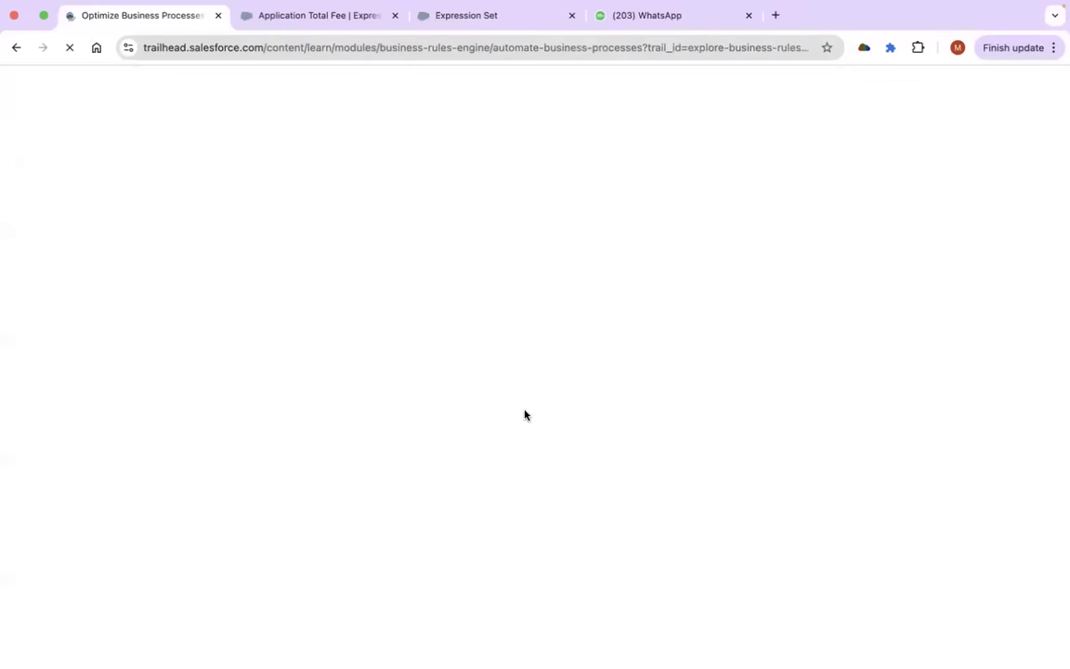
scroll(516, 412, "down", 20)
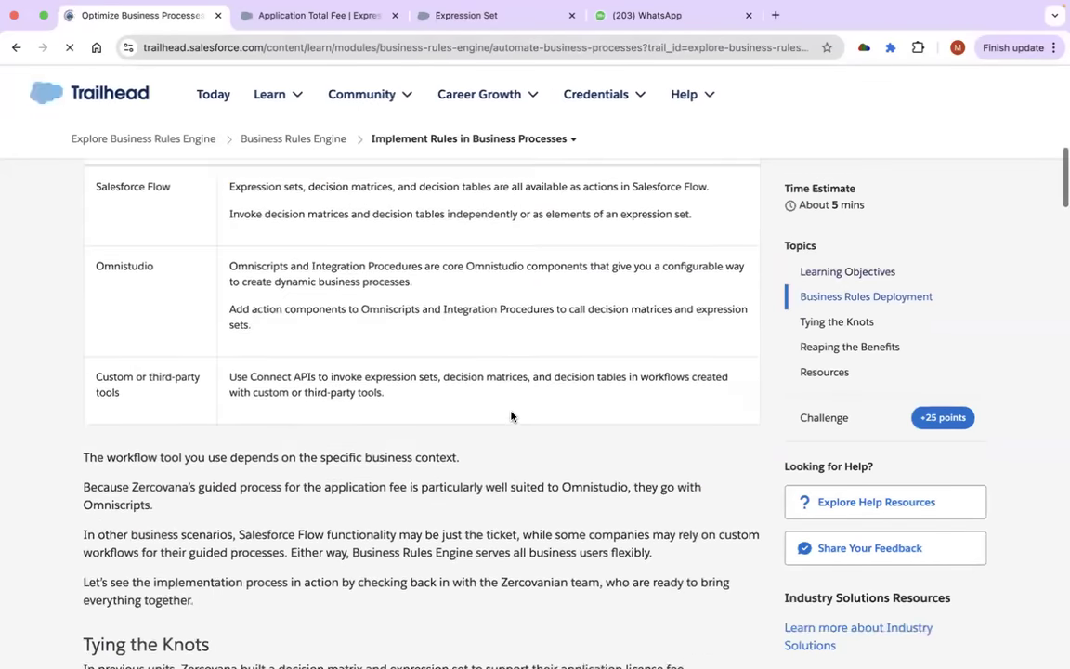
Skim the unit's Tying the Knots and Reaping the Benefits sections and return to its Learning Objectives.
scroll(511, 415, "up", 5)
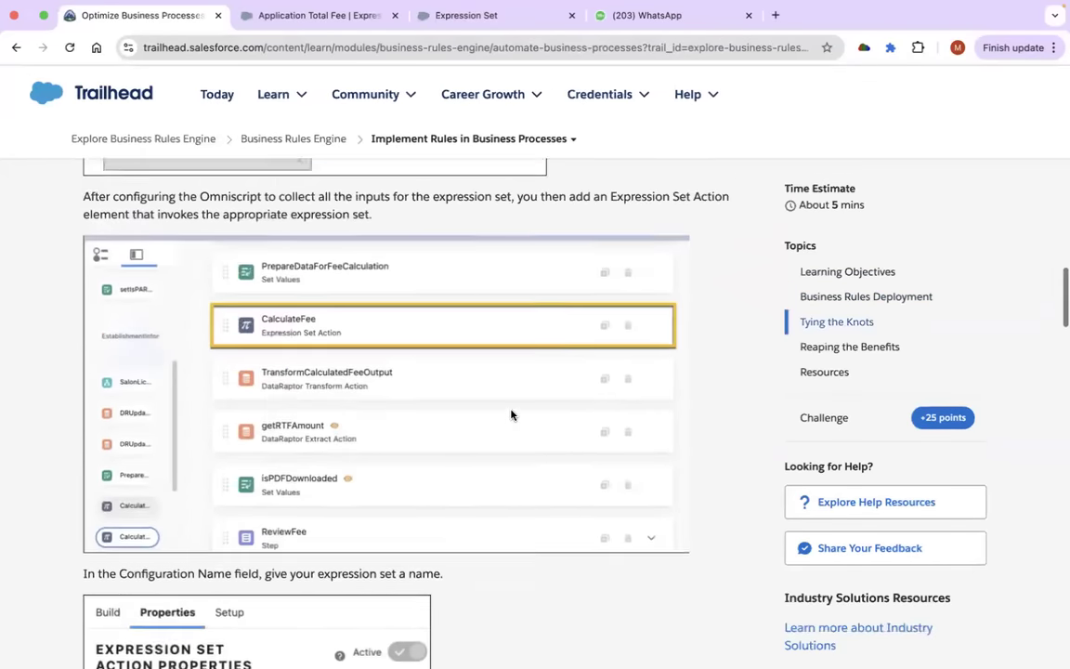
scroll(511, 415, "down", 10)
scroll(511, 415, "down", 15)
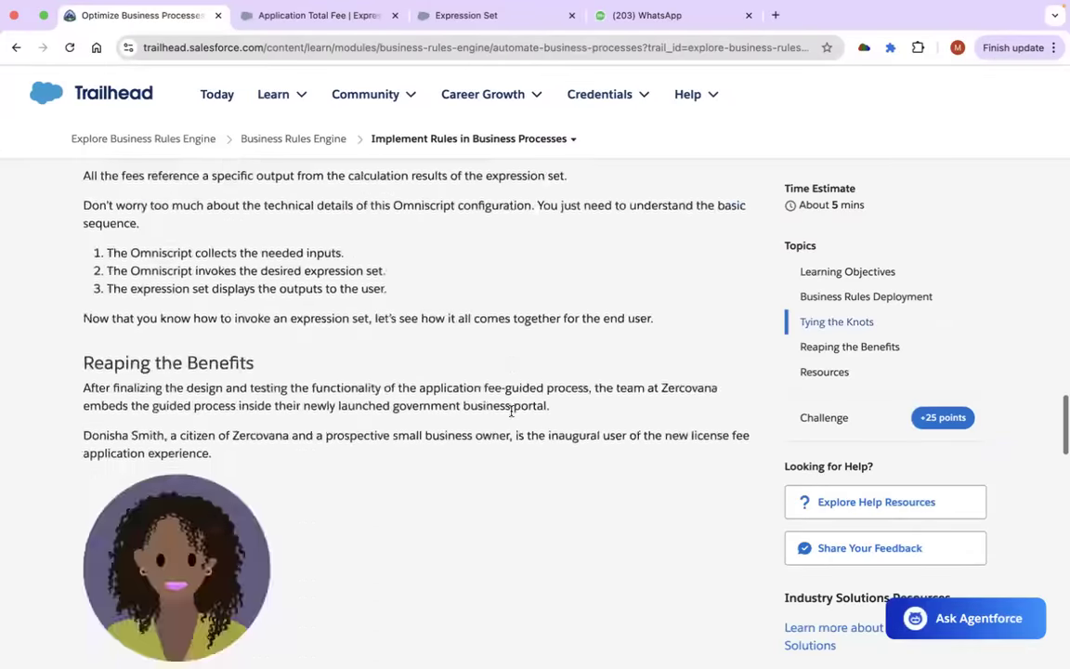
scroll(511, 415, "up", 20)
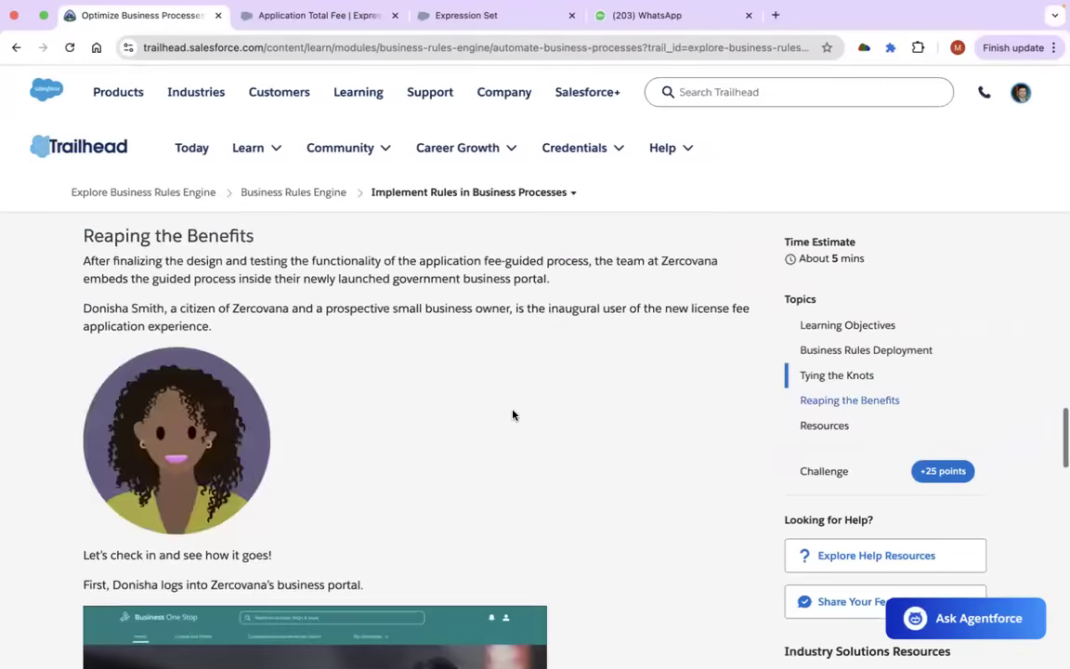
scroll(512, 414, "up", 10)
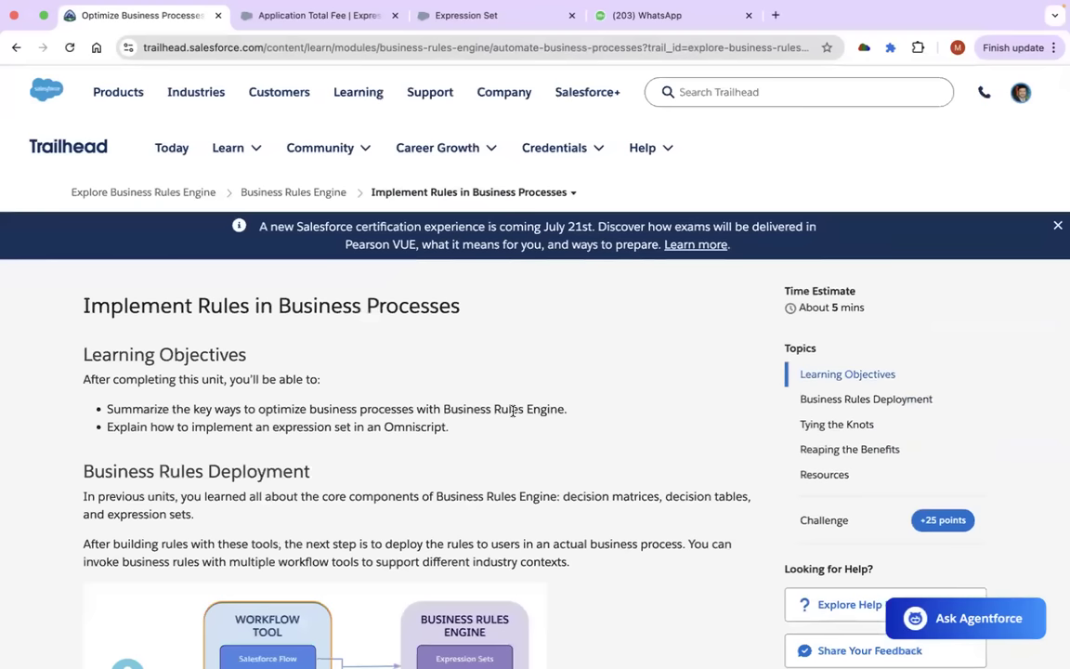
Close the WhatsApp page and read the unit up to the Expression Set Action element in Tying the Knots.
left_click(747, 16)
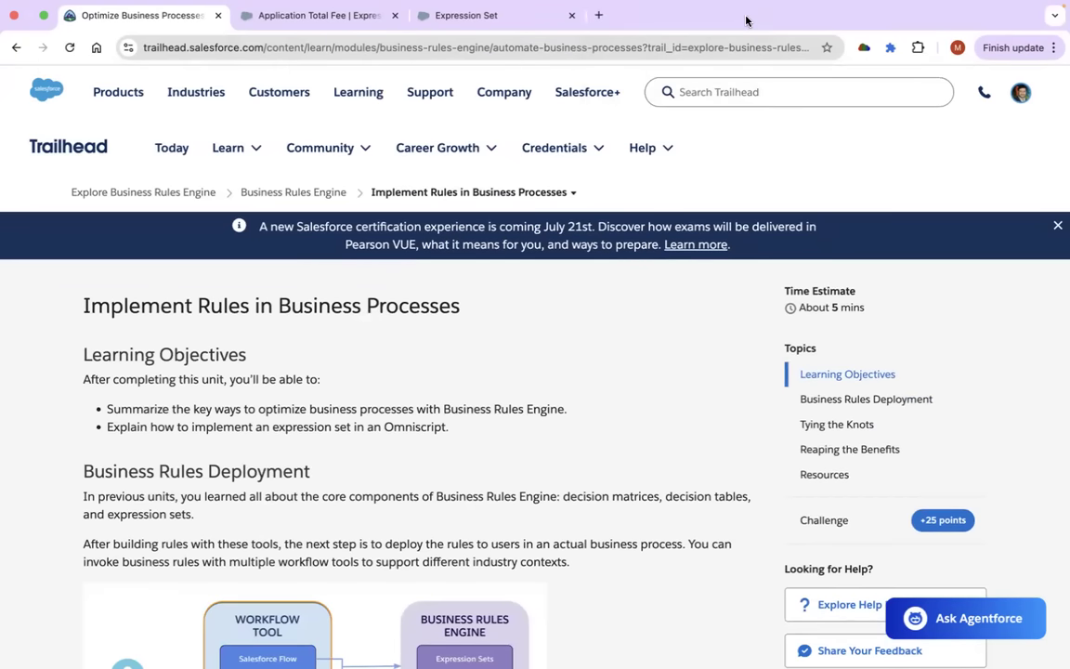
scroll(653, 301, "down", 10)
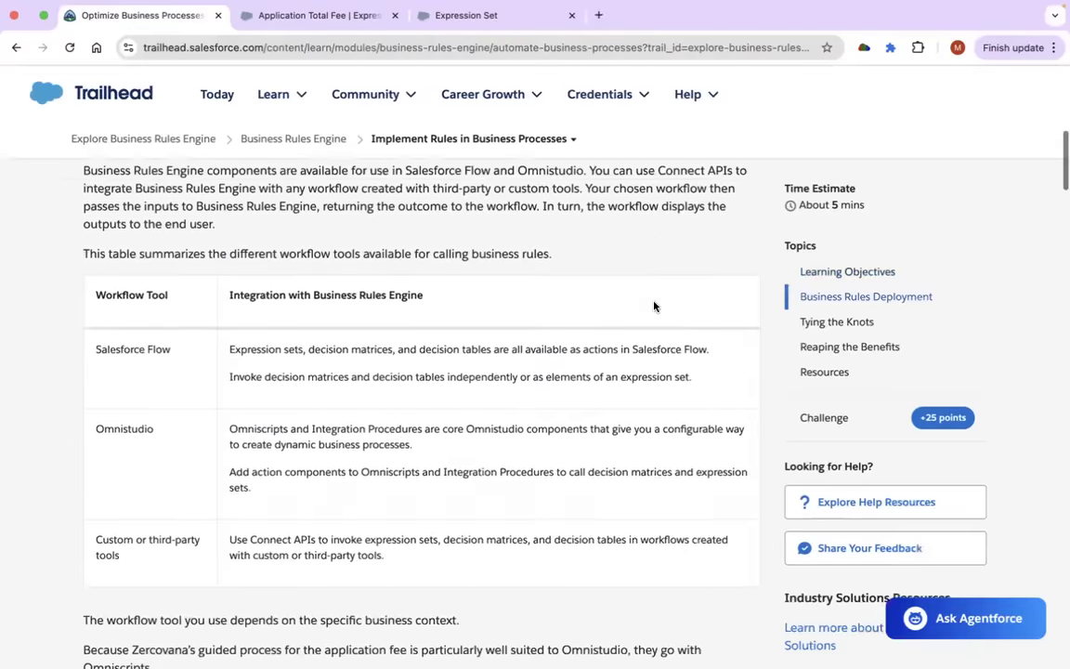
scroll(652, 301, "down", 8)
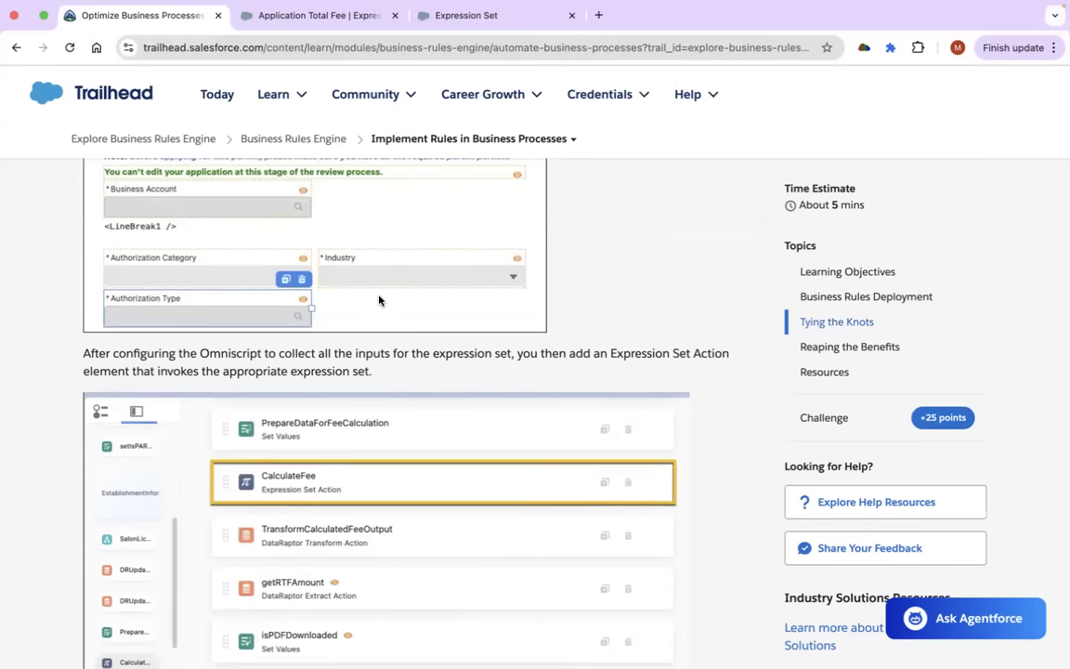
Review the Application Total Fee record and the properties and elements of its V1 version in the expression set builder.
left_click(274, 17)
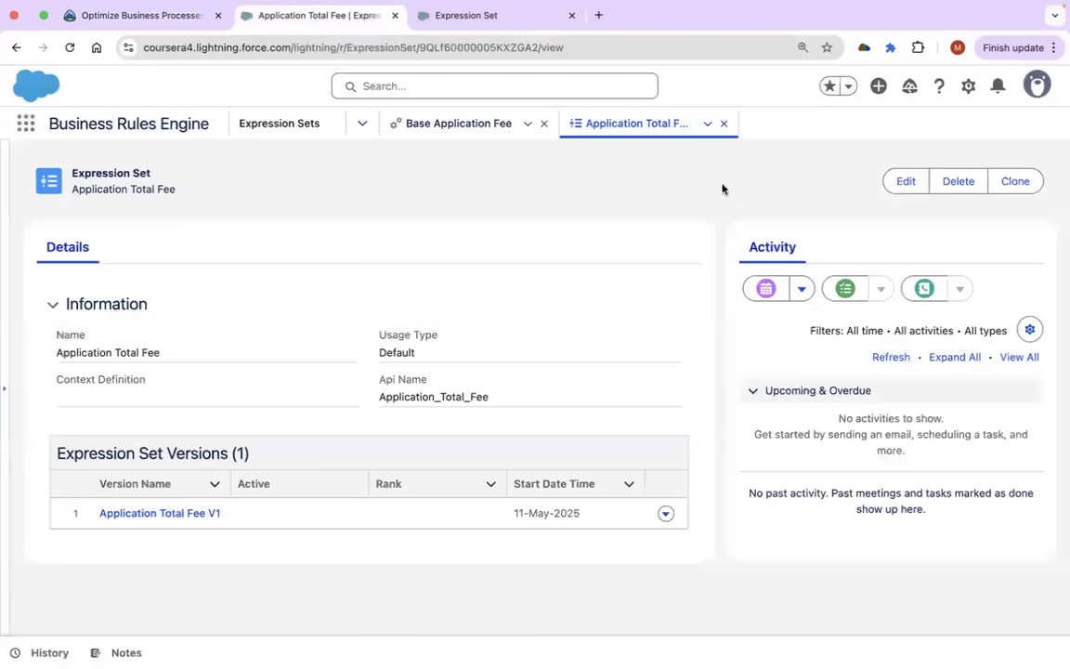
left_click(492, 13)
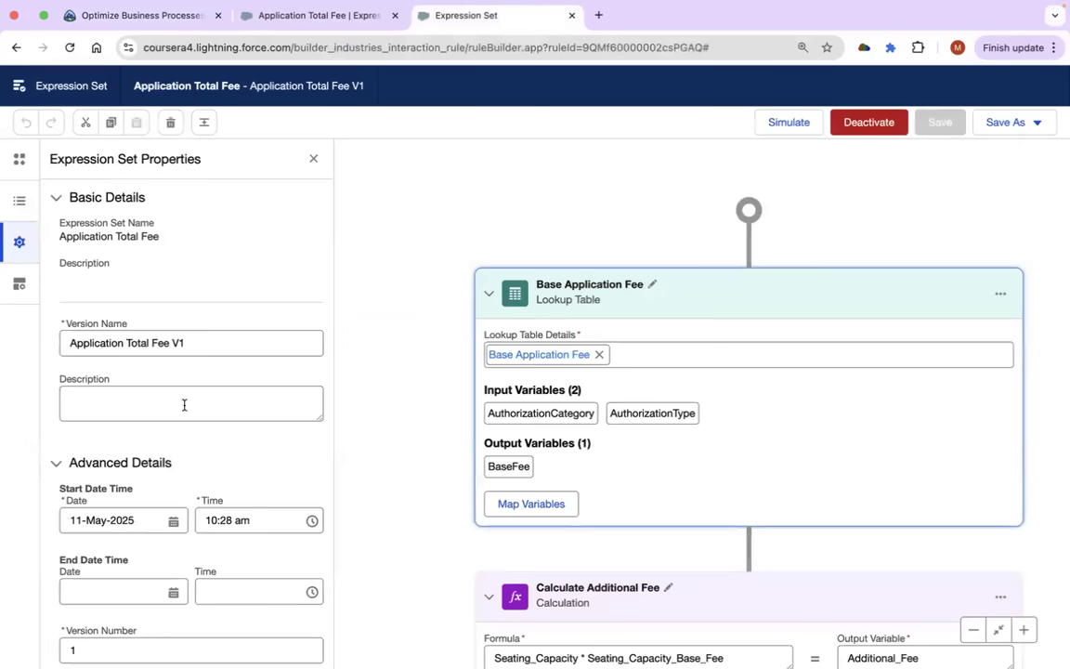
scroll(165, 460, "down", 2)
scroll(166, 461, "up", 2)
Return to the Application Total Fee record, open Salesforce Setup and search the setup pages for "flow".
left_click(322, 20)
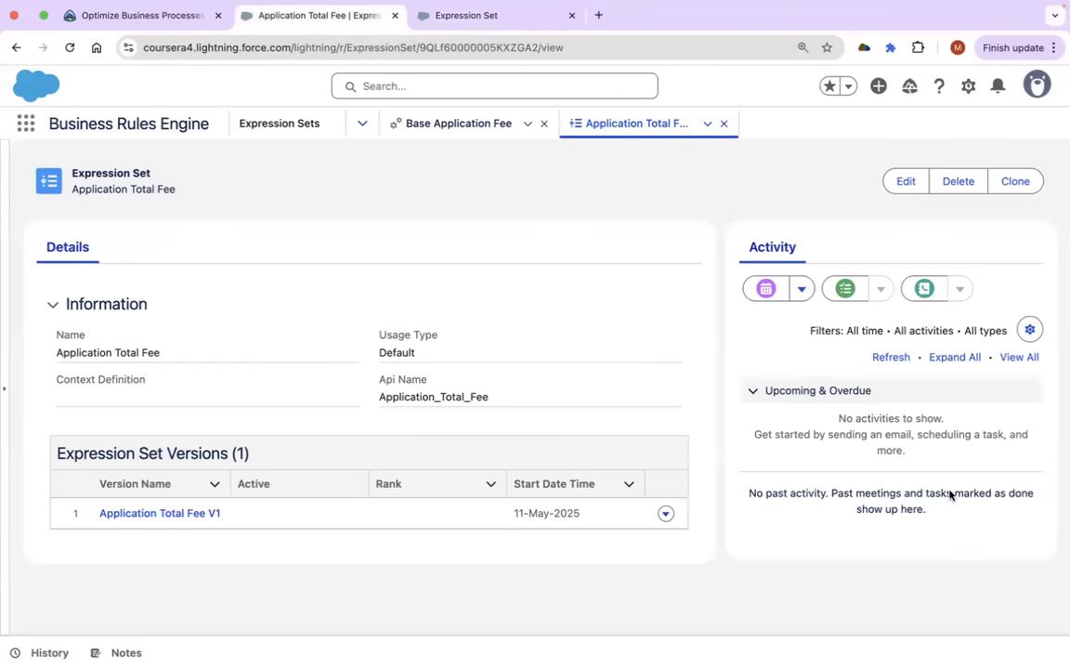
left_click(969, 86)
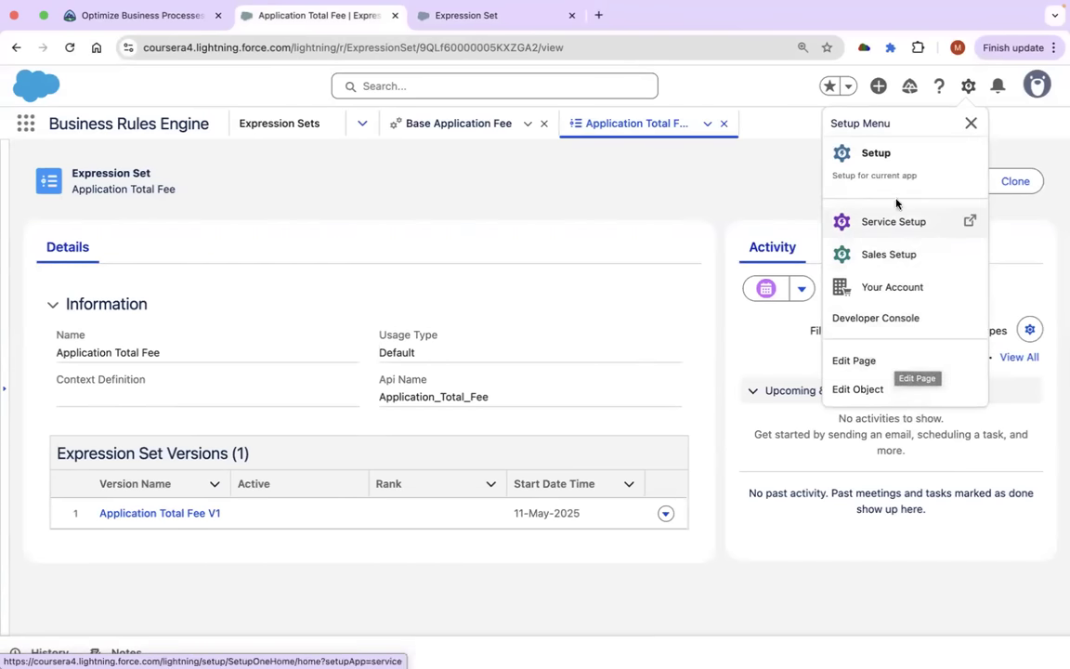
left_click(891, 164)
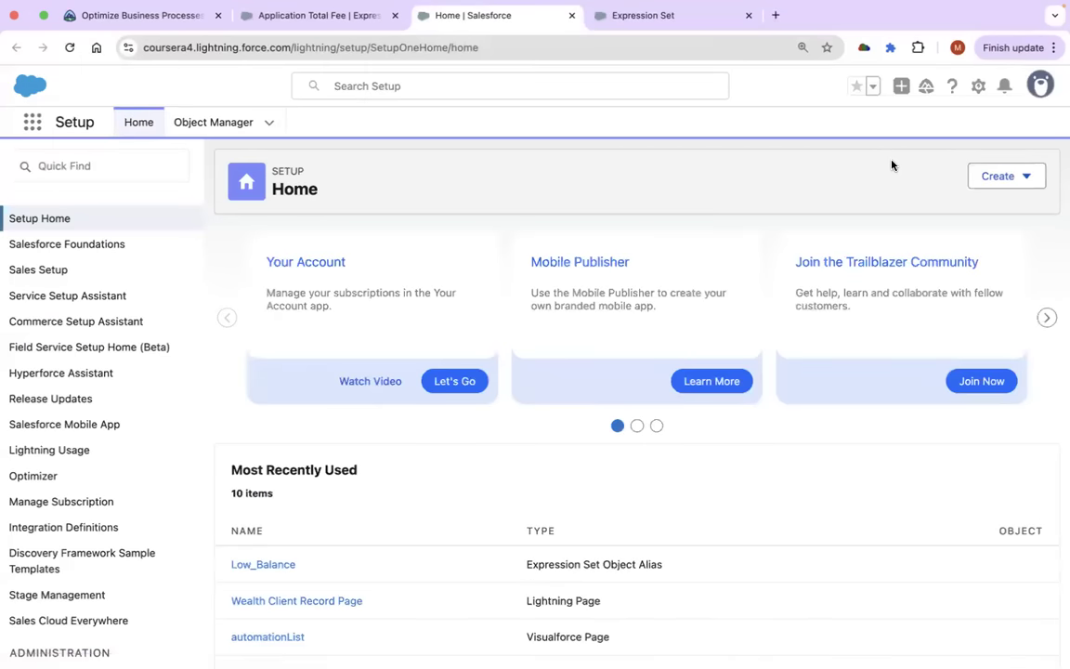
left_click(139, 163)
type("flow")
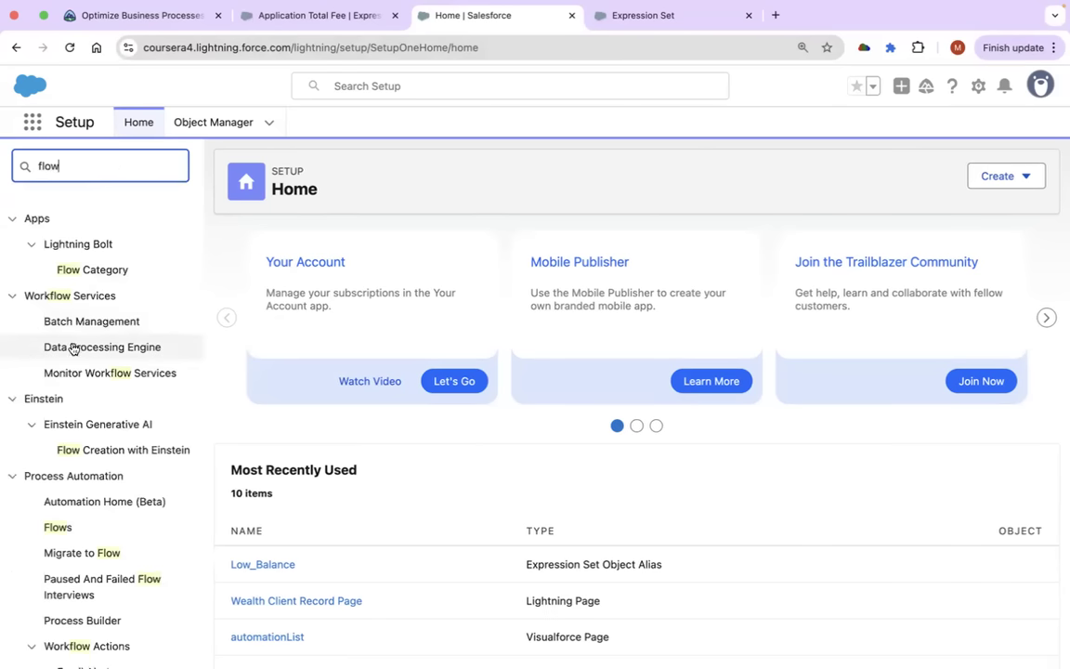
Open the Flows setup page and create a new Screen Flow from scratch.
left_click(58, 527)
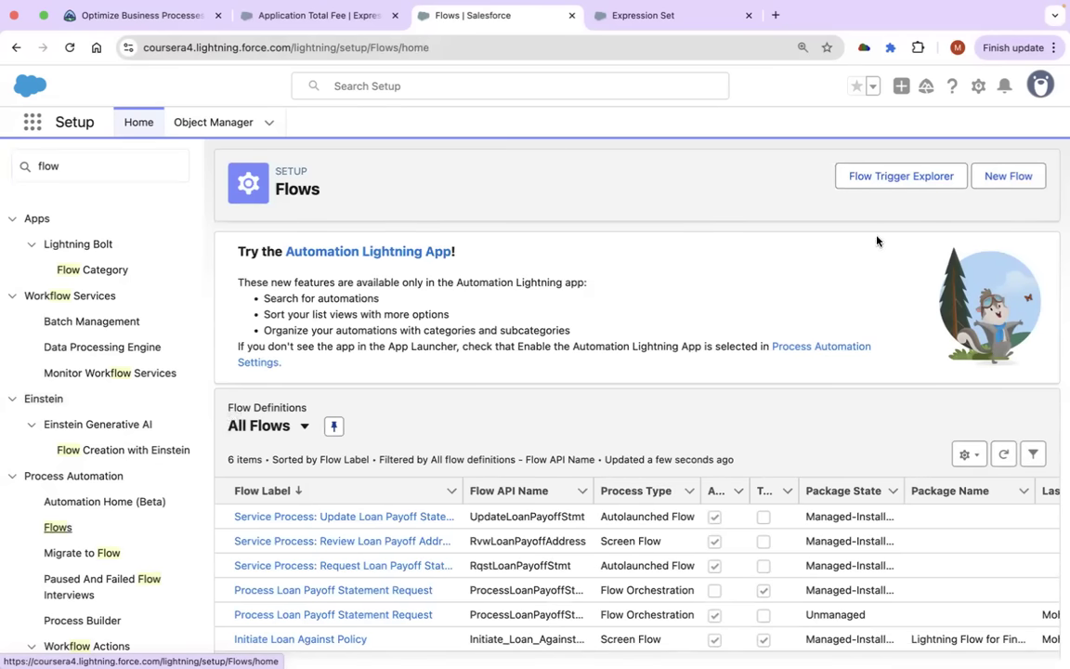
left_click(1008, 178)
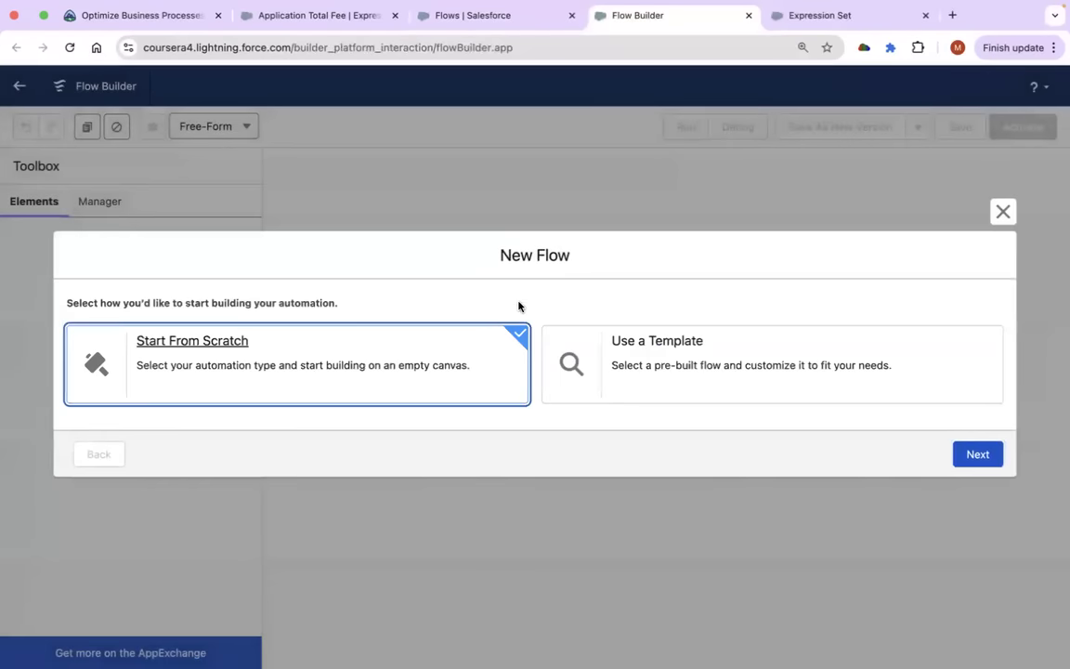
left_click(977, 453)
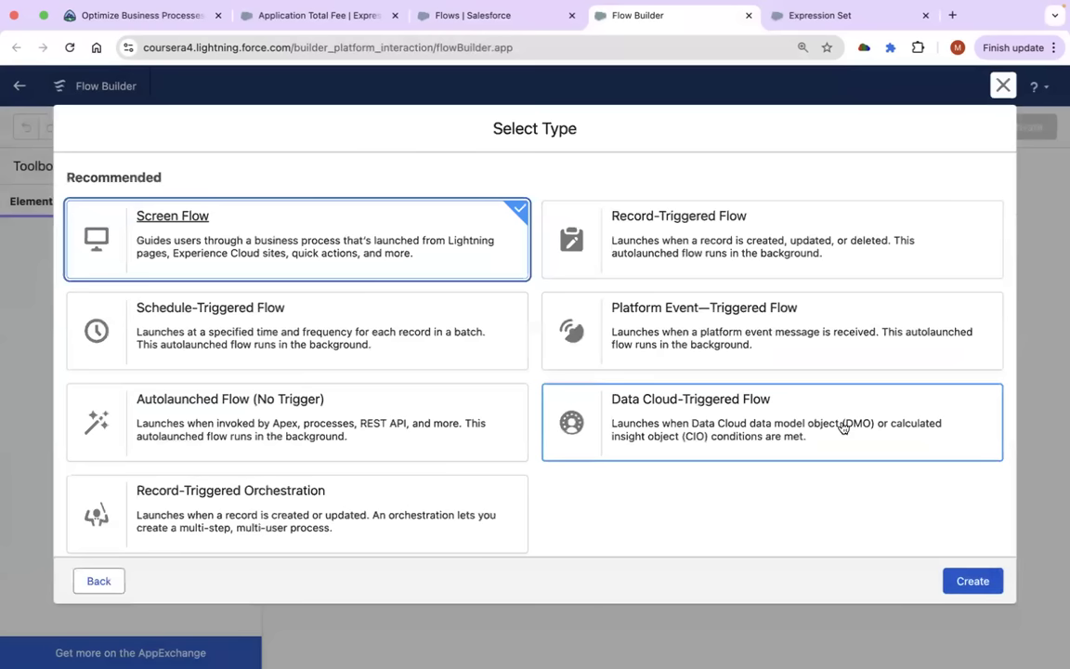
left_click(975, 582)
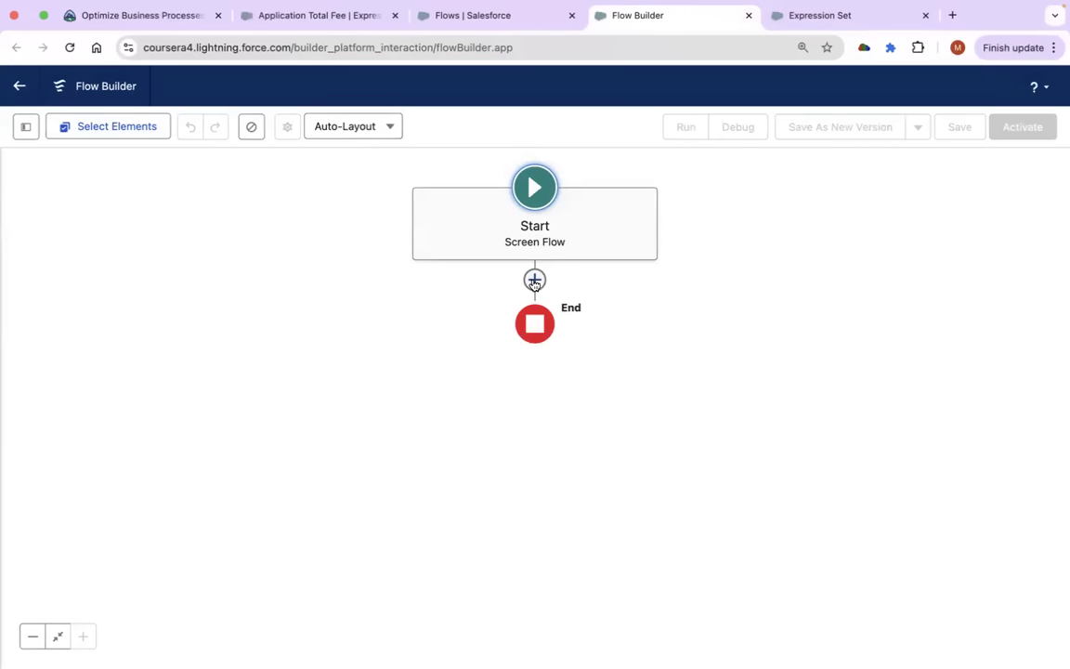
Add a Screen element after the flow's start and label it "Provide Fee Details" with API name Provide_Fee_Details.
left_click(534, 280)
left_click(470, 360)
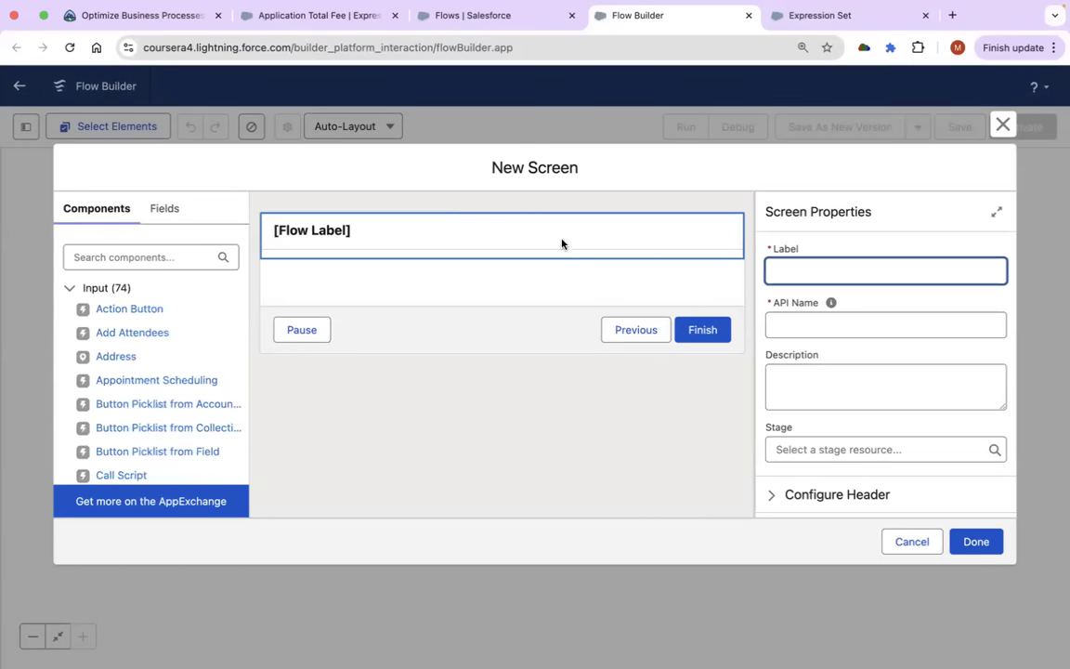
type("Calculate")
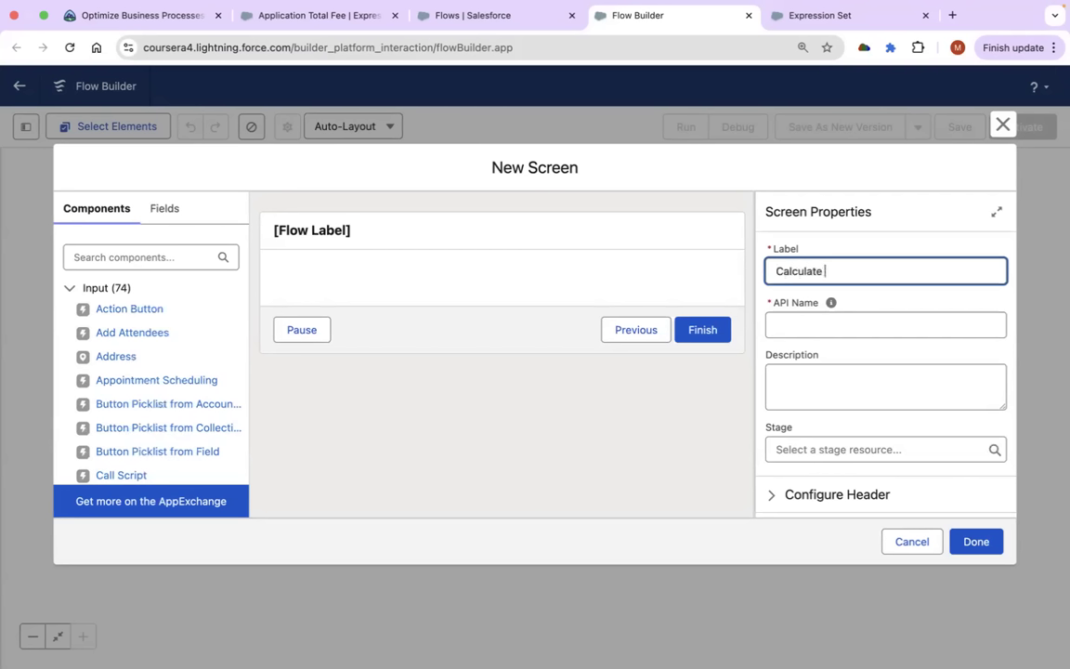
key("BackSpace")
key("BackSpace")
key("BackSpace")
key("BackSpace")
key("BackSpace")
type("Provide Fee Details")
left_click(477, 294)
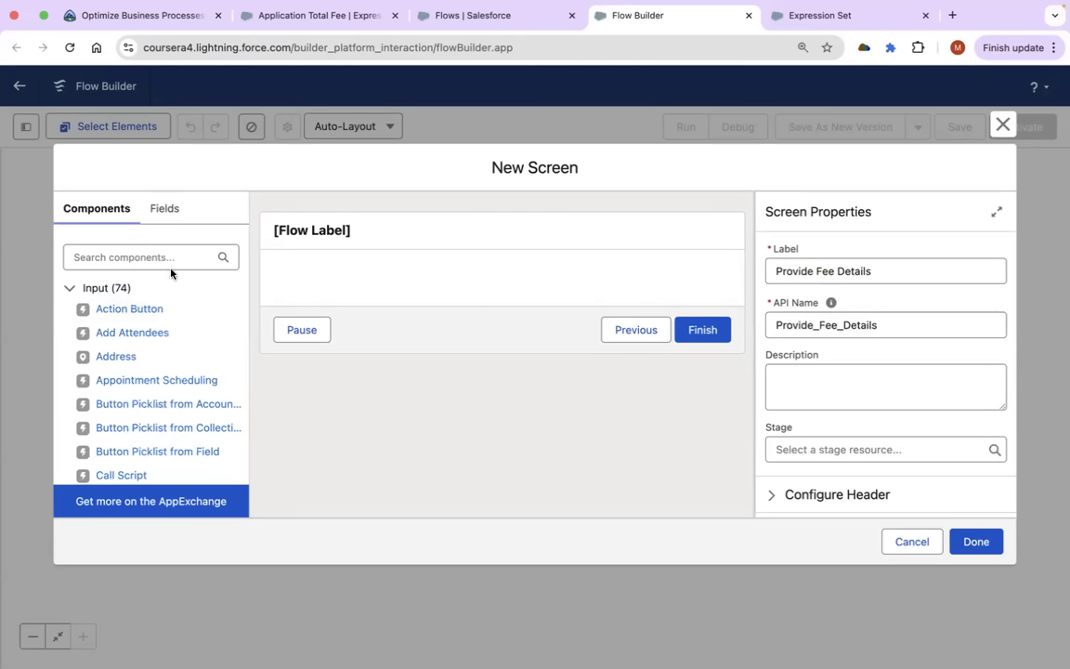
Add a Text input component to the new screen and label it "Authorization Code".
left_click(133, 255)
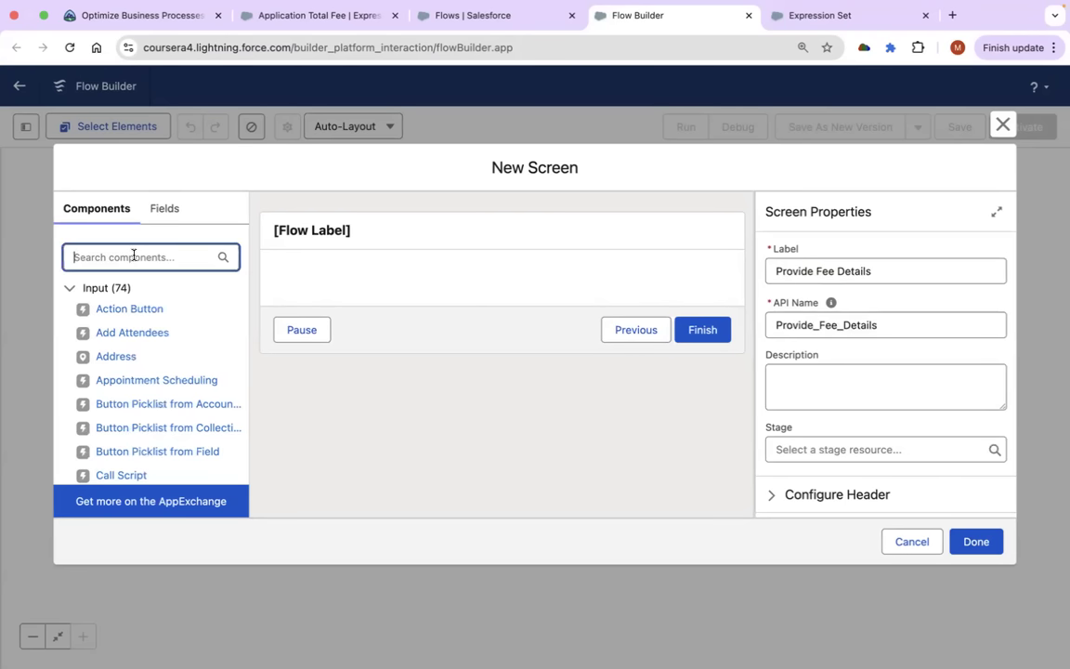
type("tex")
left_click_drag(117, 332, 306, 286)
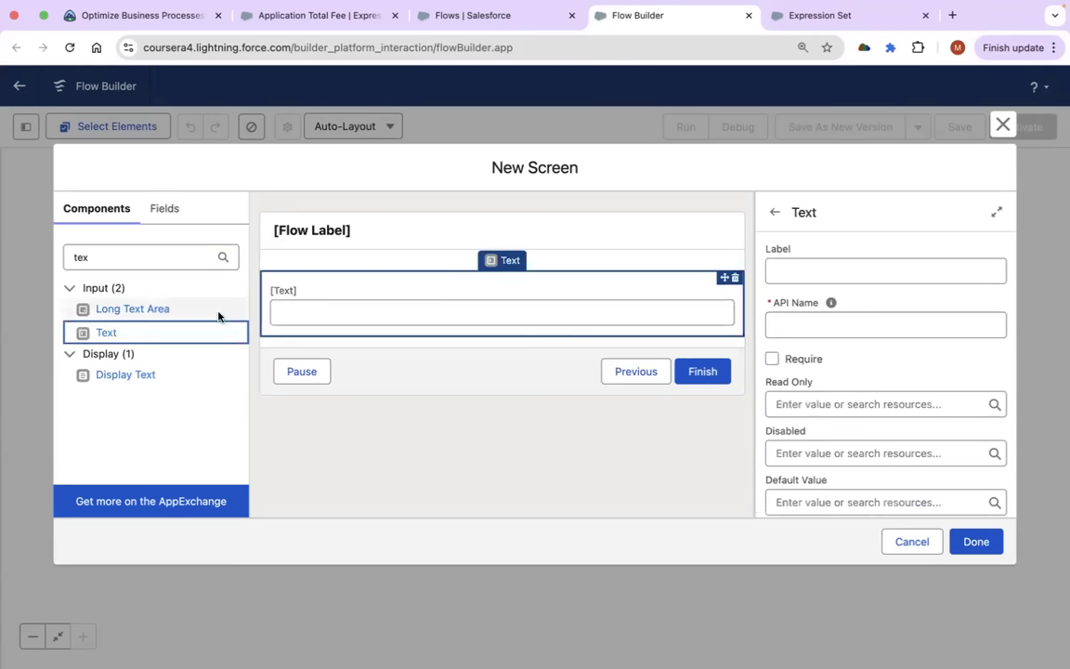
left_click(791, 270)
type("Au")
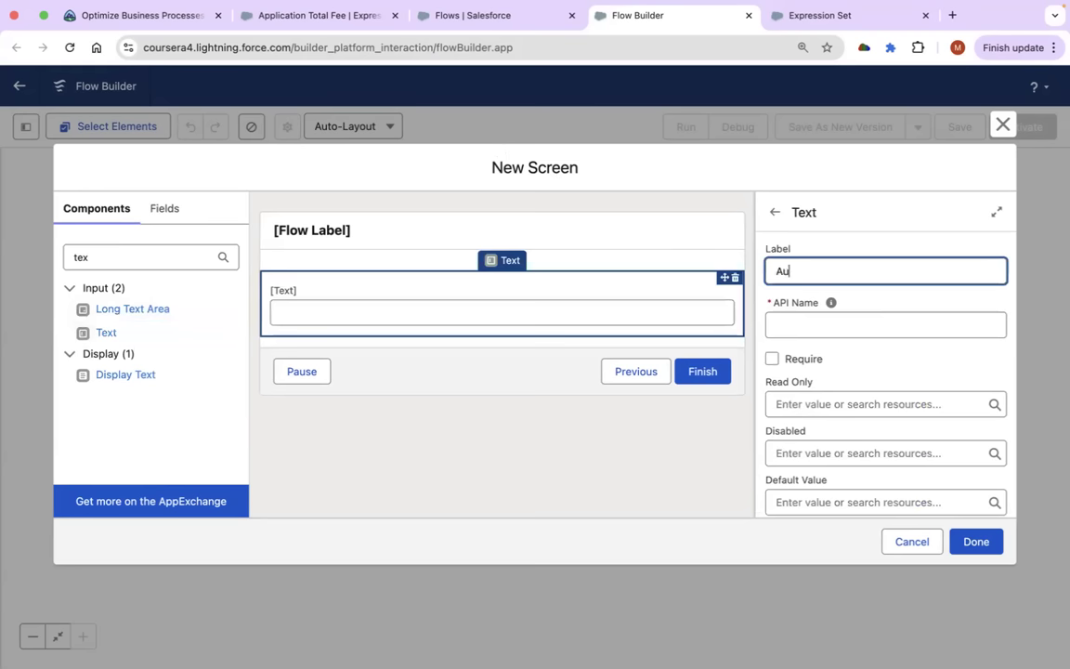
type("thorization Code")
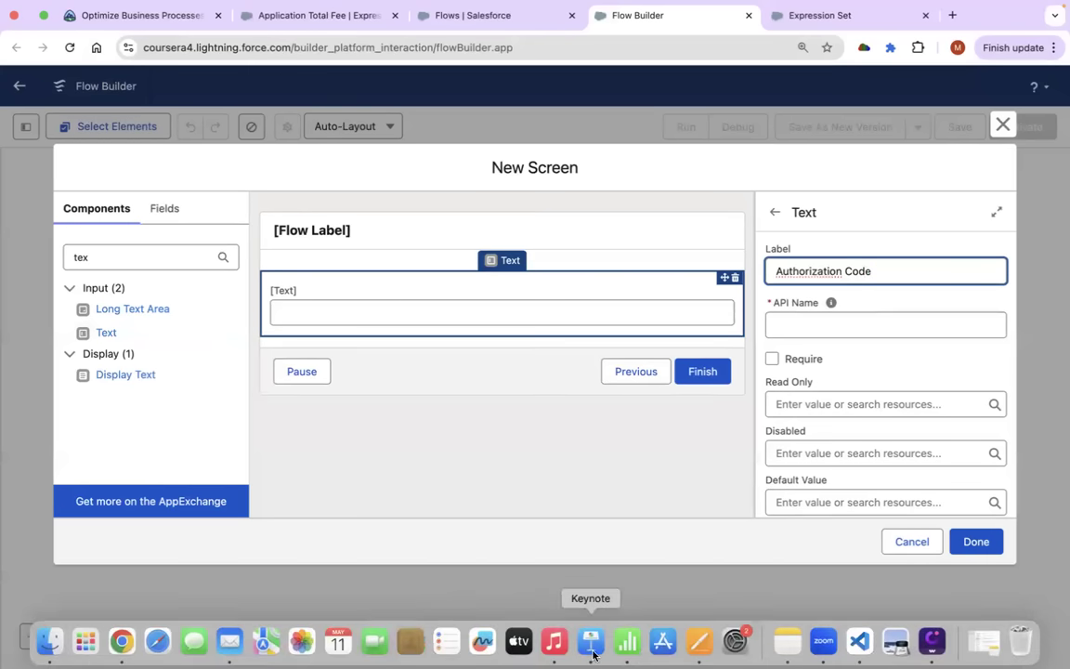
Check the column names in the Base Application Fee sheet in Numbers, and clear the text input's API name back in Flow Builder.
left_click(593, 653)
key("ctrl+Left")
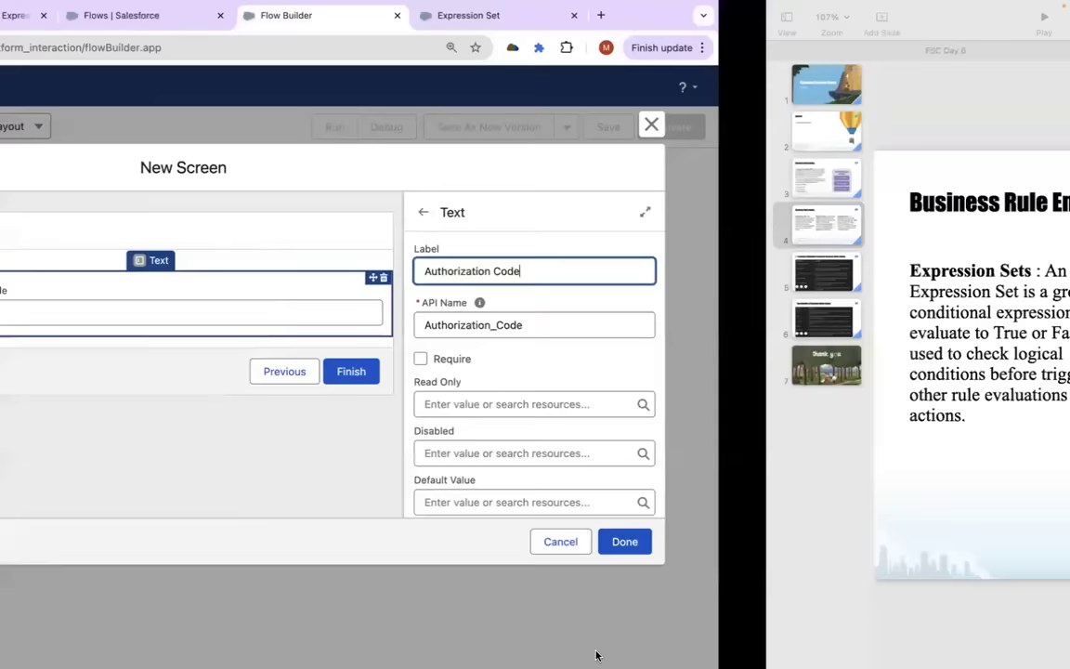
left_click(628, 643)
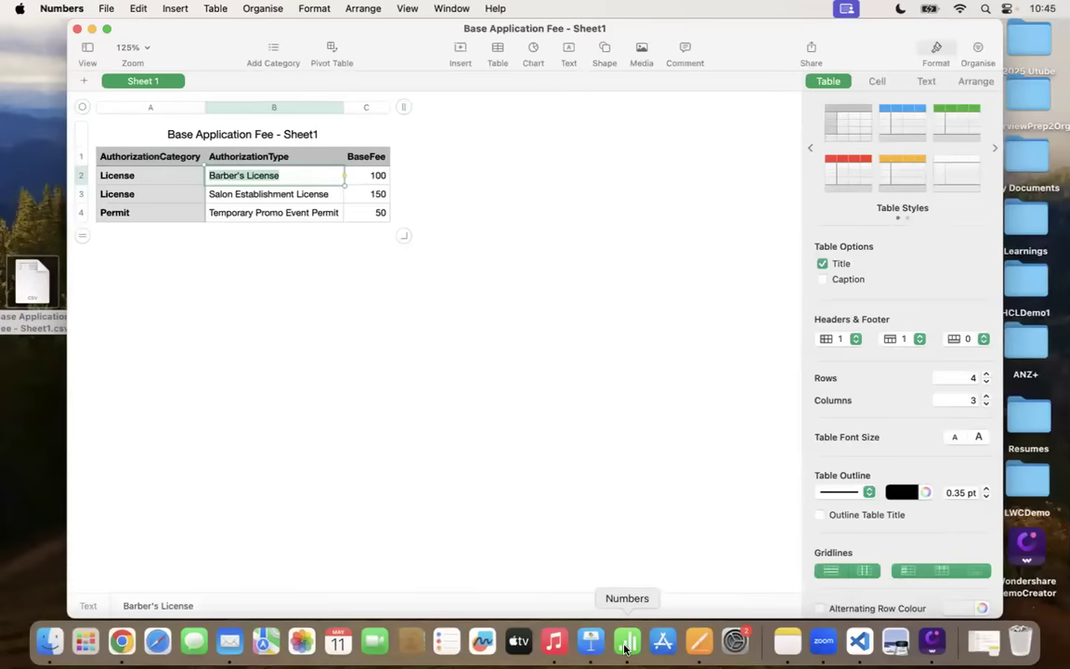
key("ctrl+Right")
double_click(887, 323)
key("BackSpace")
Relabel the text input "Authorization Category" with API name Authorization_Category and make it required.
left_click(889, 270)
key("BackSpace")
key("BackSpace")
key("BackSpace")
key("BackSpace")
type("Catrgo")
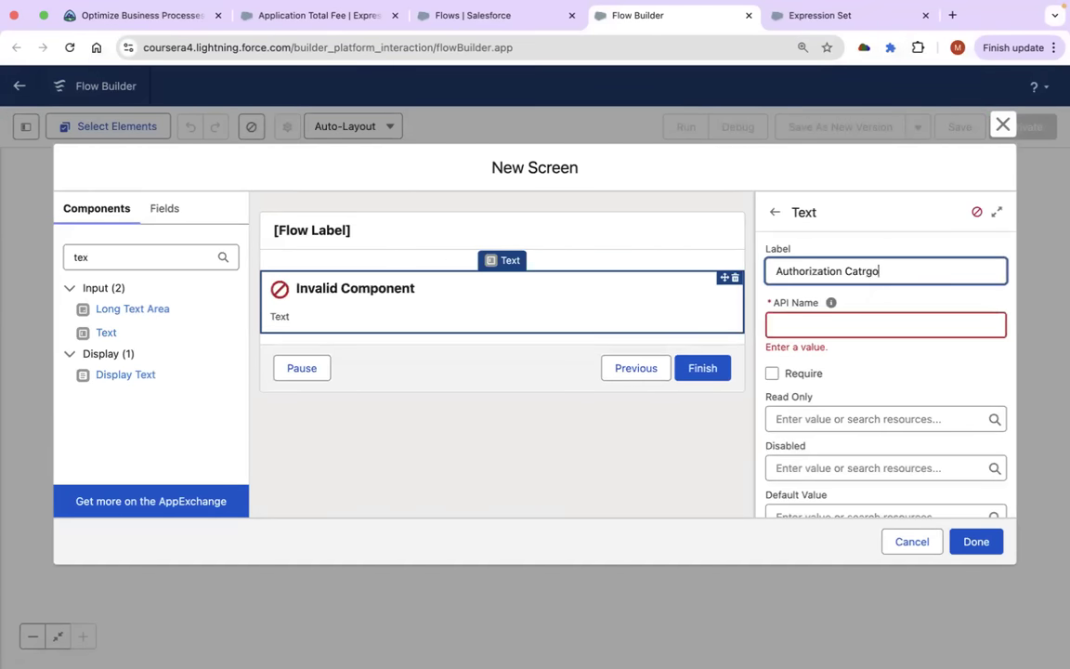
key("BackSpace")
key("BackSpace")
key("BackSpace")
type("egory")
left_click(899, 356)
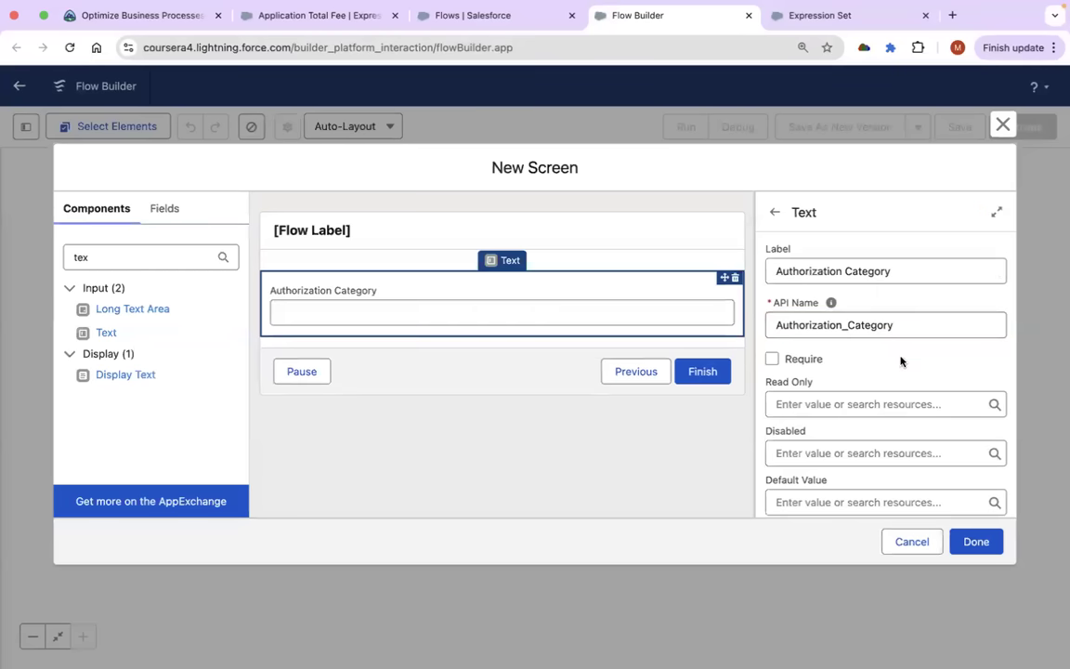
left_click(772, 359)
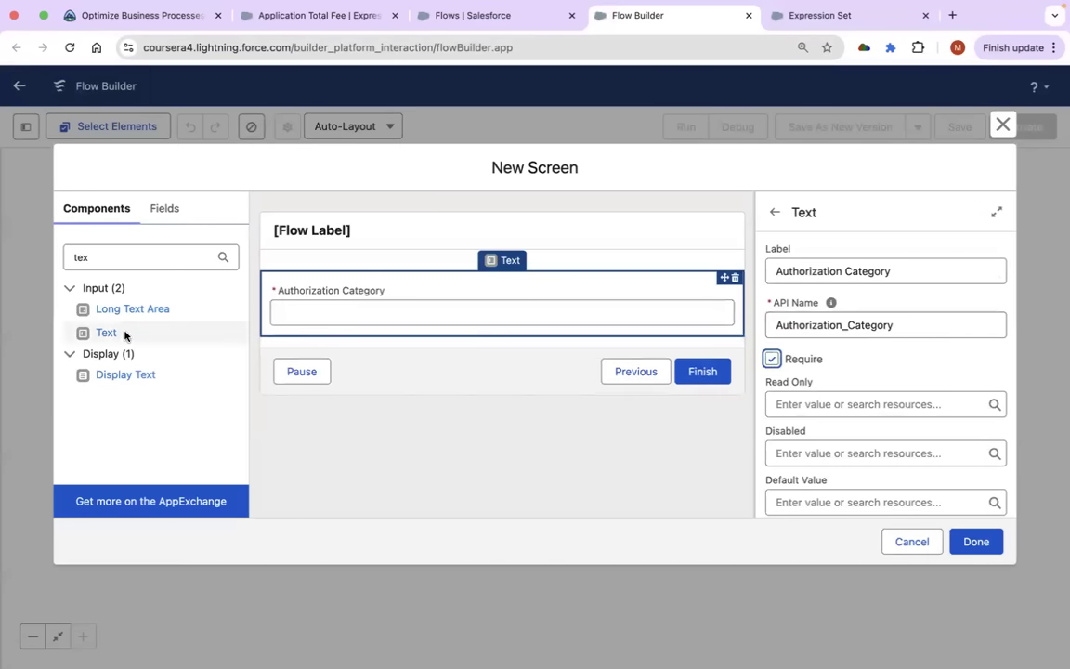
Add a second Text input below Authorization Category, labelled "Authorization Type" with API name Authorization_Type, and make it required.
left_click_drag(108, 335, 317, 343)
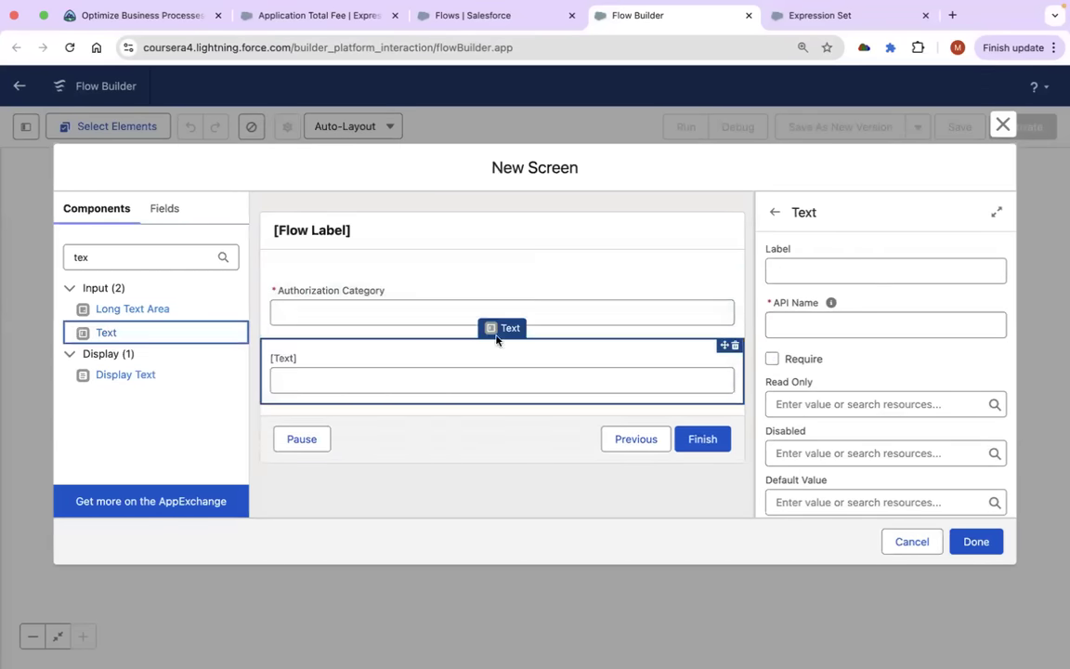
left_click(821, 275)
type("Author")
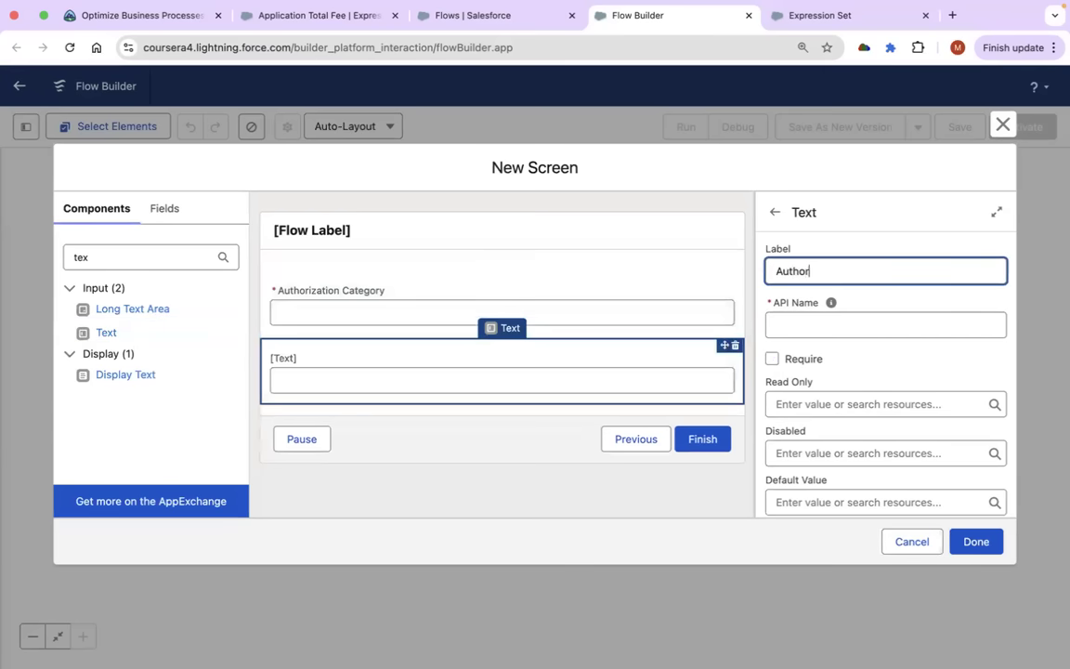
type("ization Type")
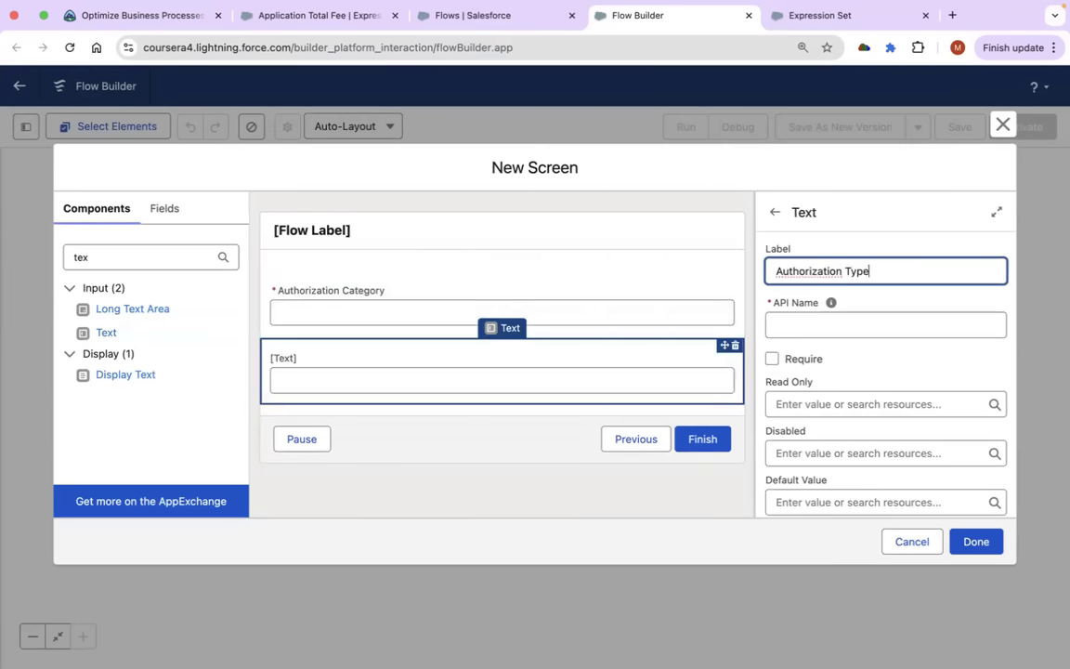
right_click(814, 269)
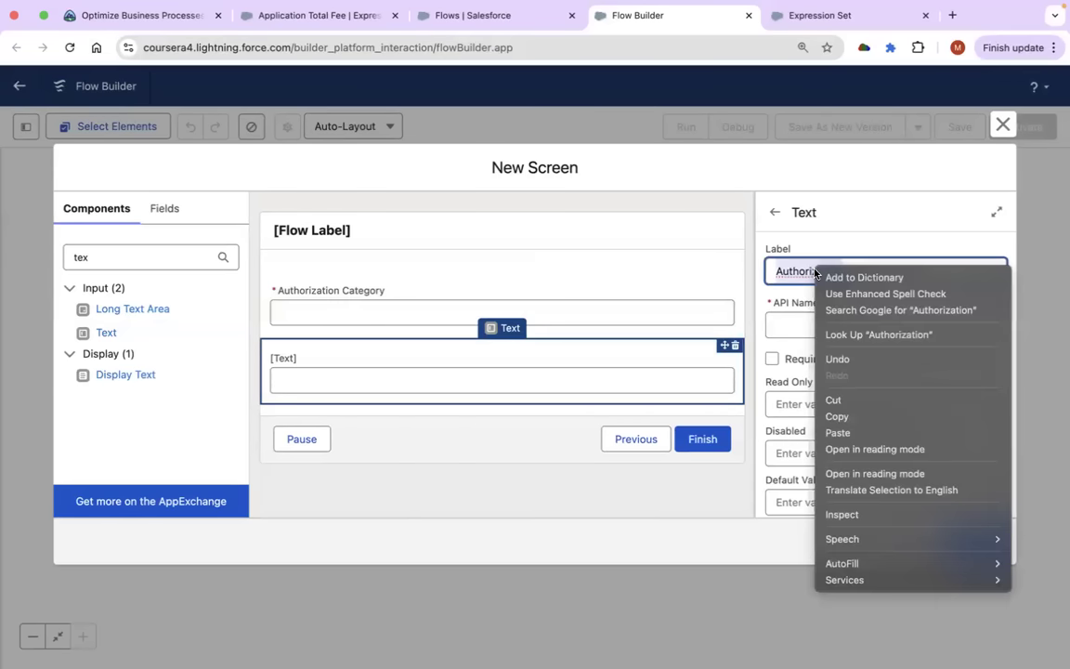
left_click(768, 317)
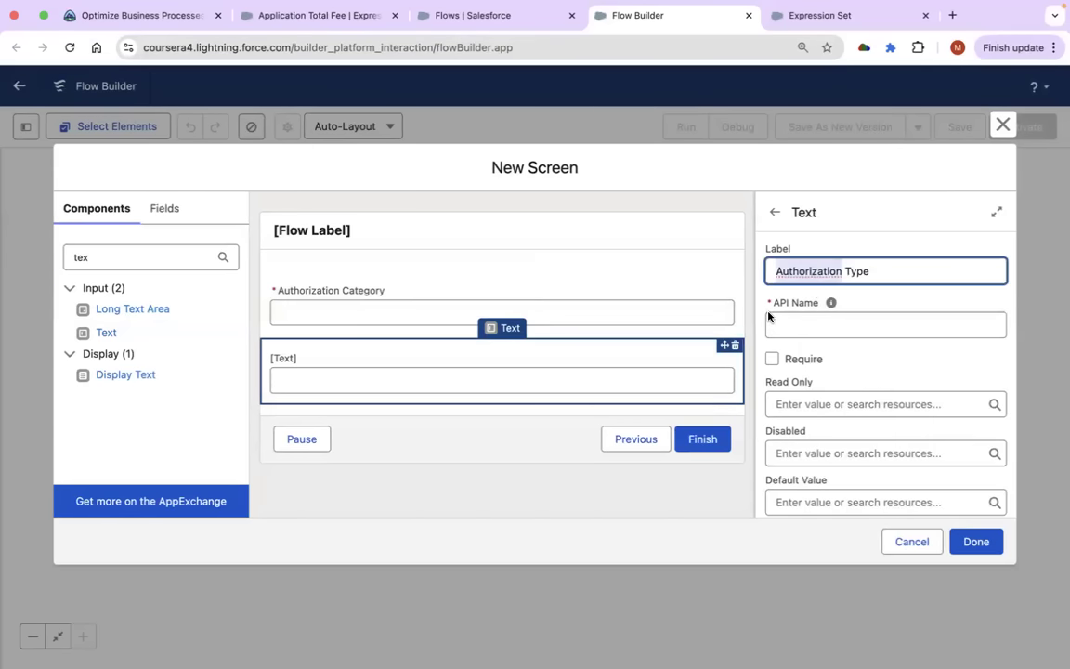
left_click(815, 270)
left_click(842, 357)
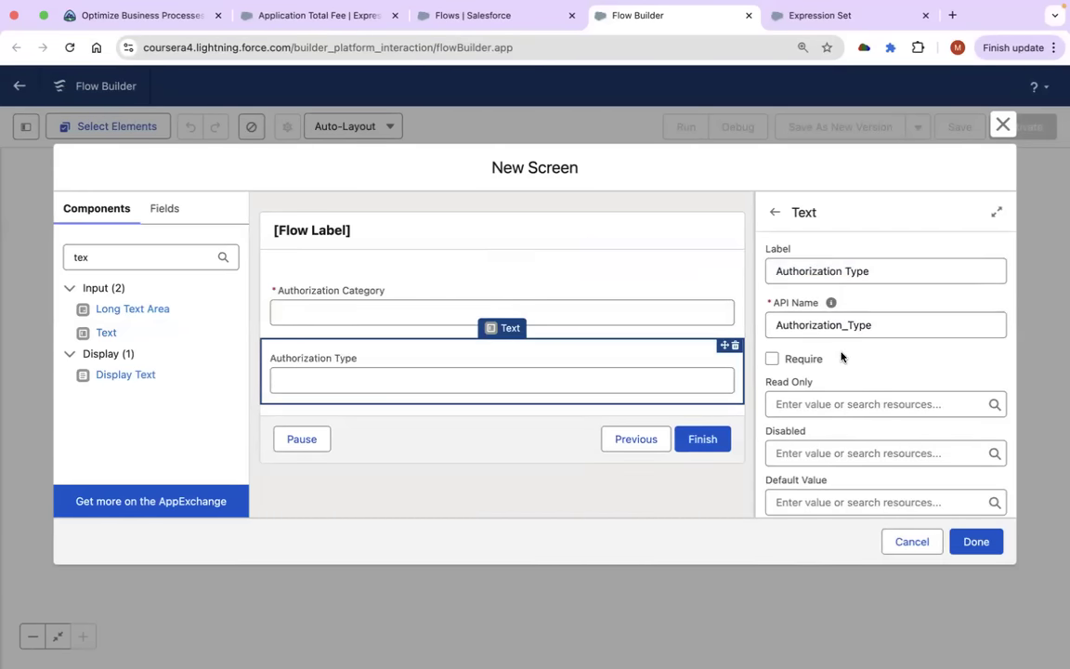
left_click(772, 360)
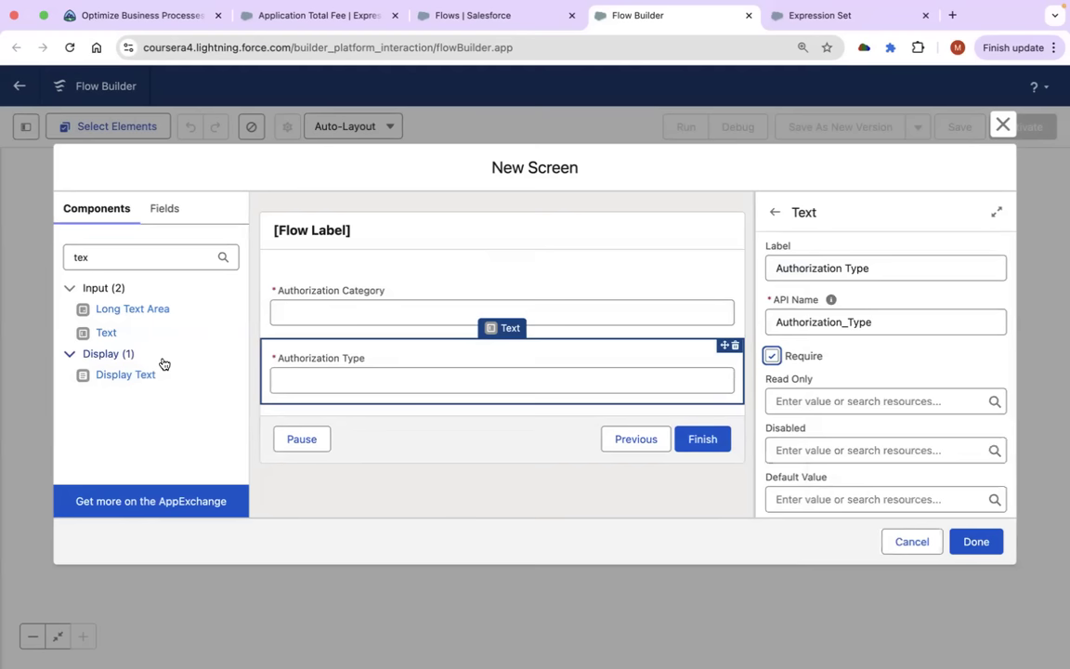
Add a third required Text input labelled "Seating Capacity" with API name Seating_Capacity, and finish the screen.
left_click_drag(104, 334, 283, 396)
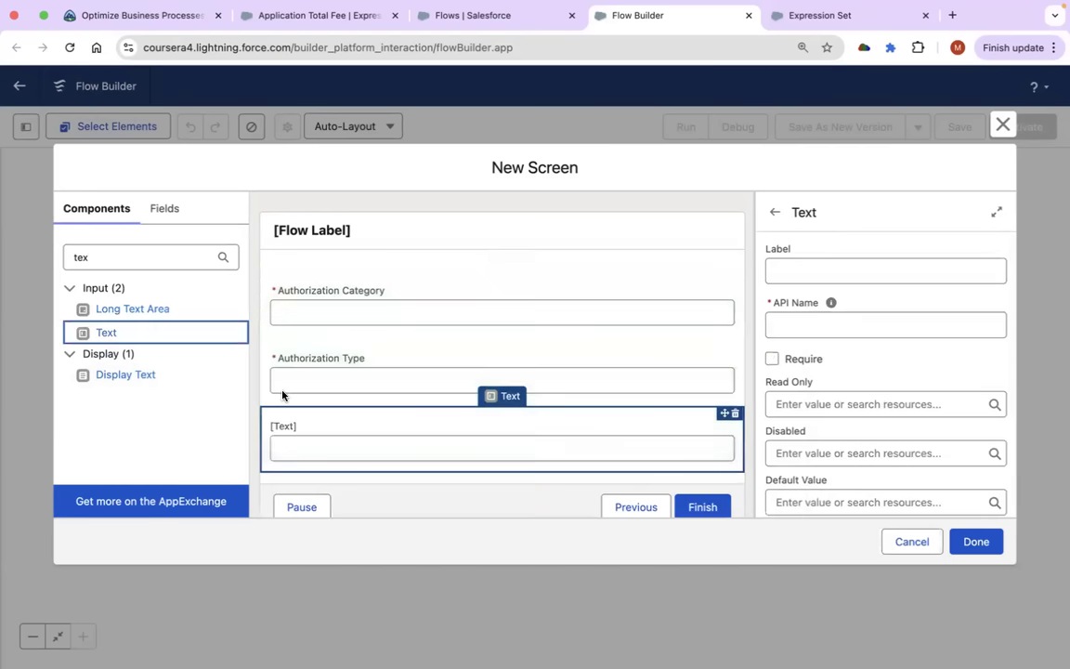
left_click(797, 271)
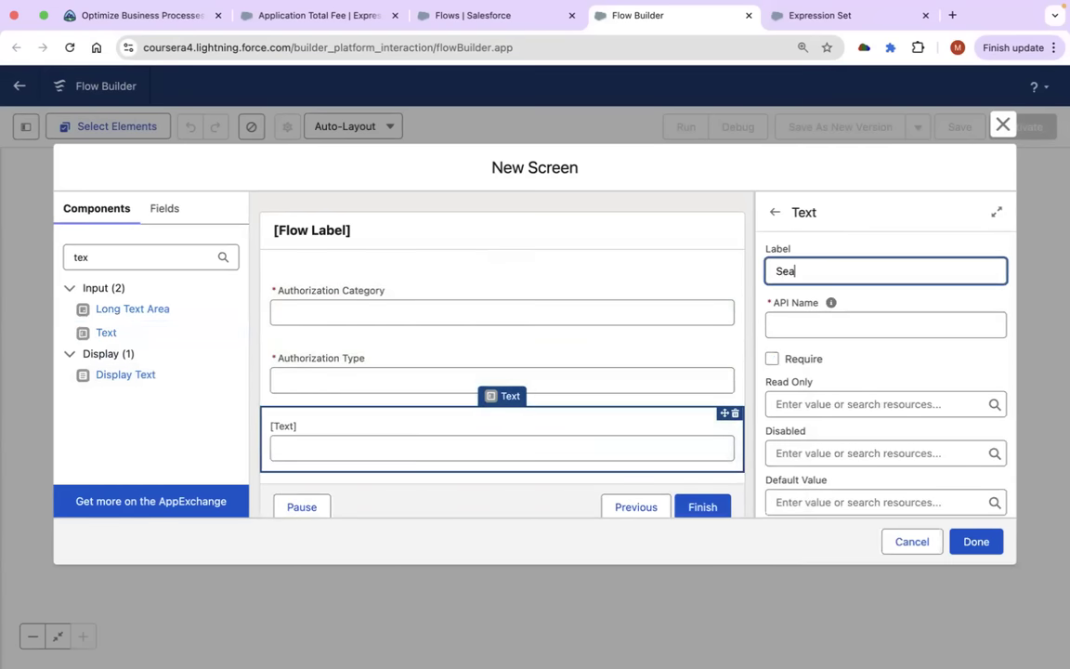
type("Seating Capacity")
left_click(852, 250)
left_click(771, 359)
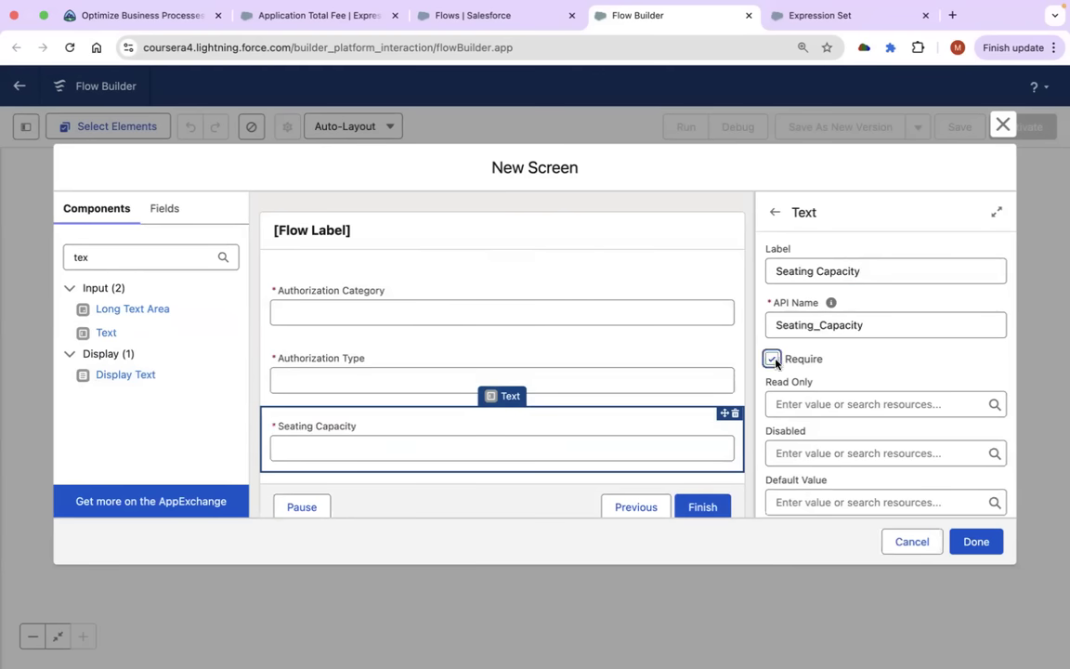
scroll(859, 438, "down", 5)
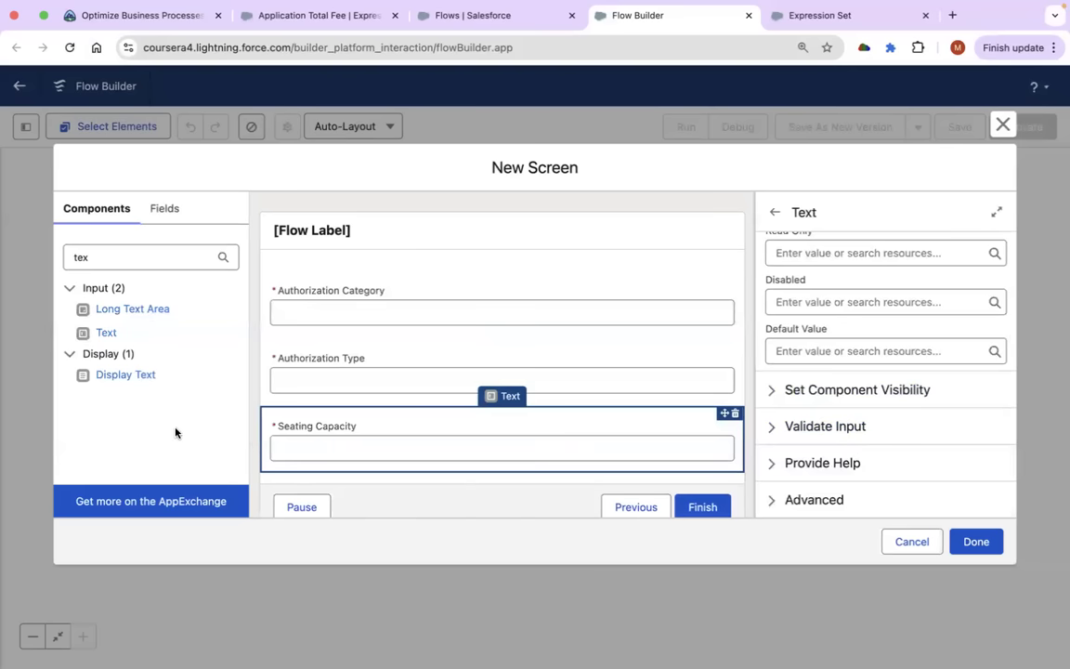
left_click(975, 542)
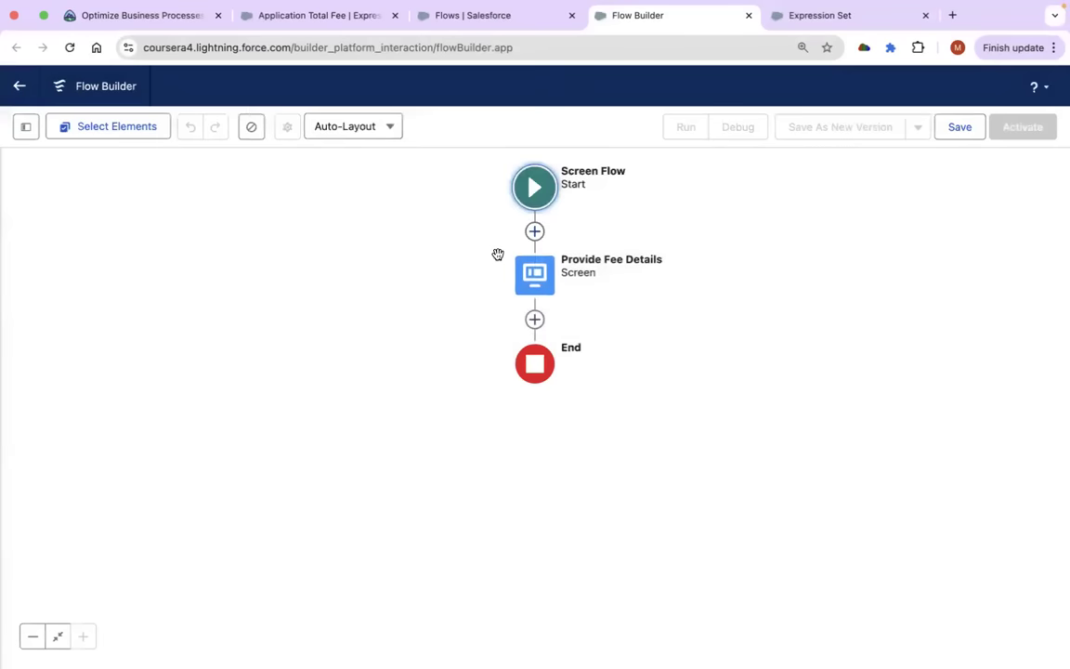
Add an Action element between the Provide Fee Details screen and the flow's end.
left_click(535, 320)
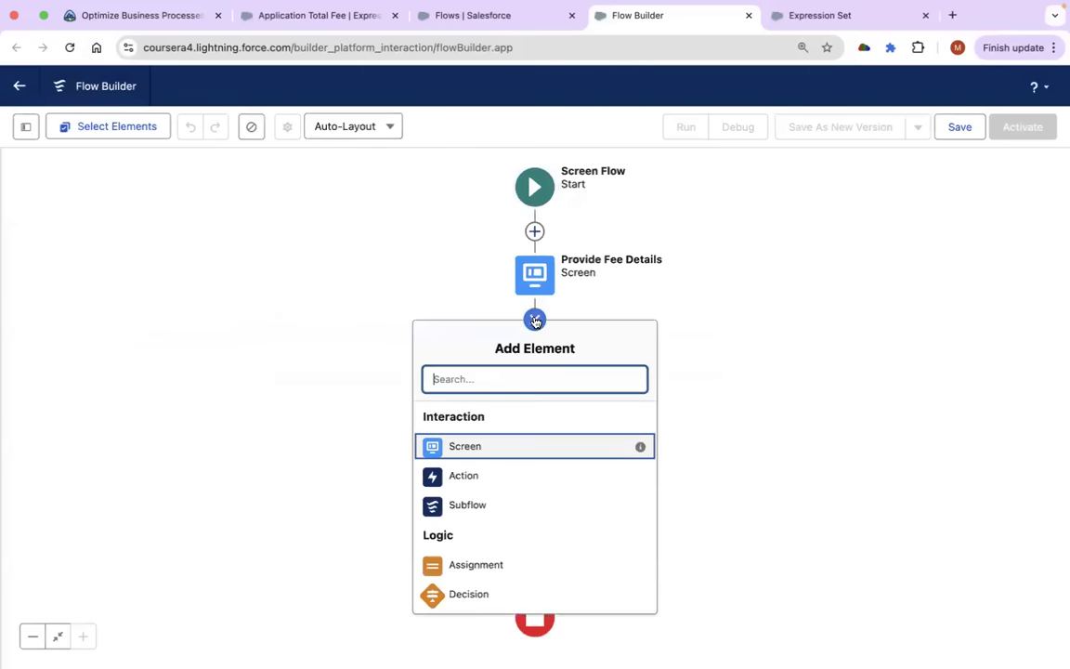
type("expres")
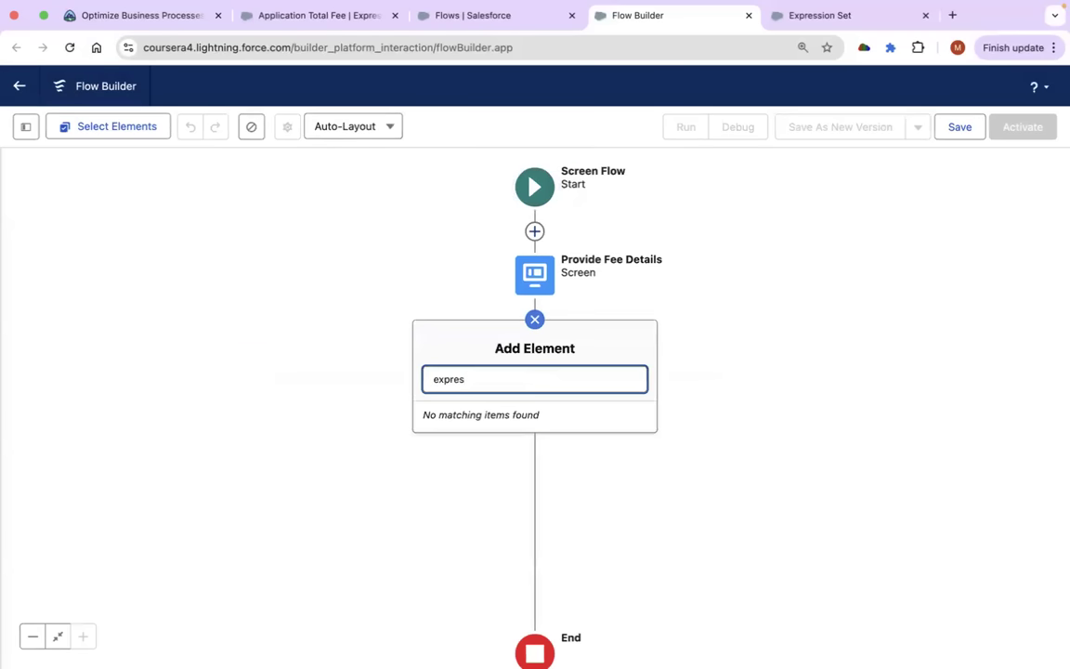
key("BackSpace")
key("BackSpace")
type("deciso")
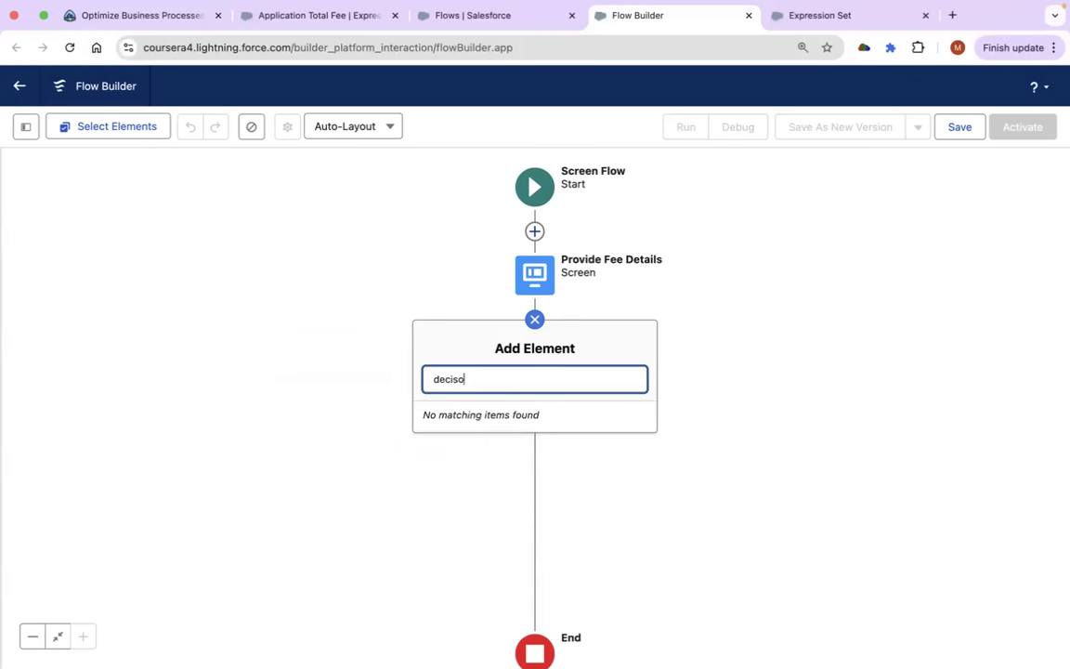
key("BackSpace")
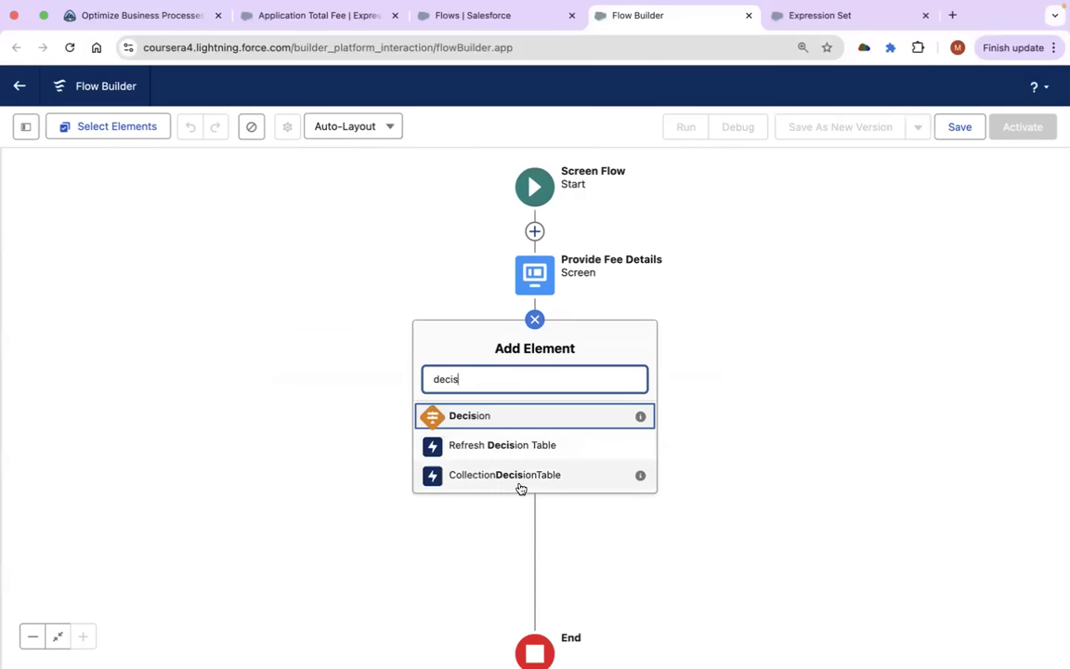
double_click(517, 377)
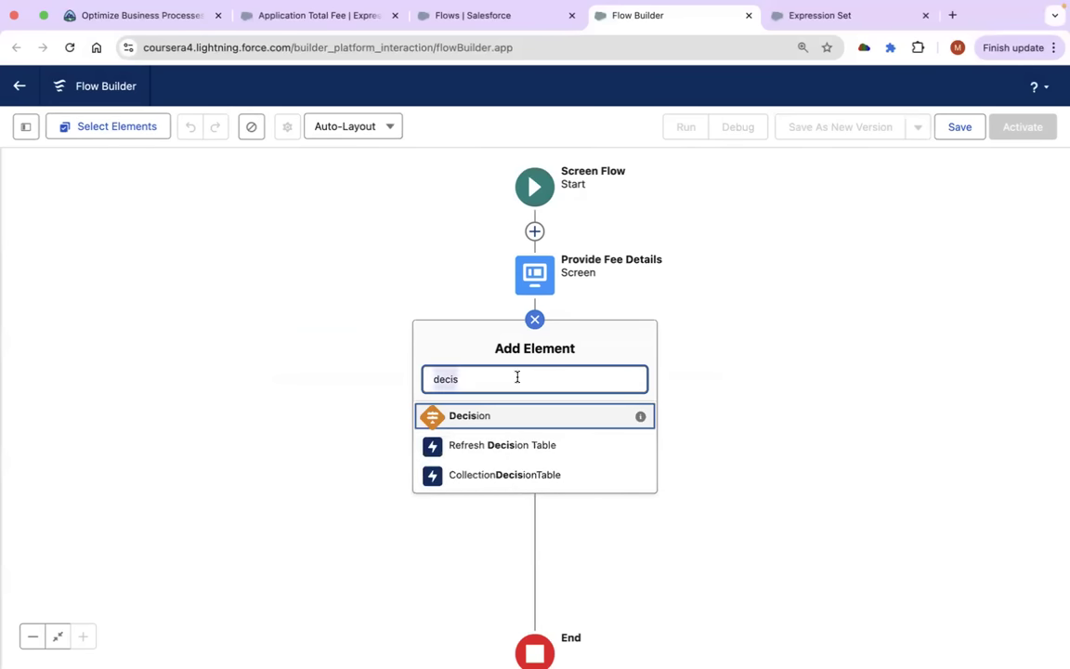
key("BackSpace")
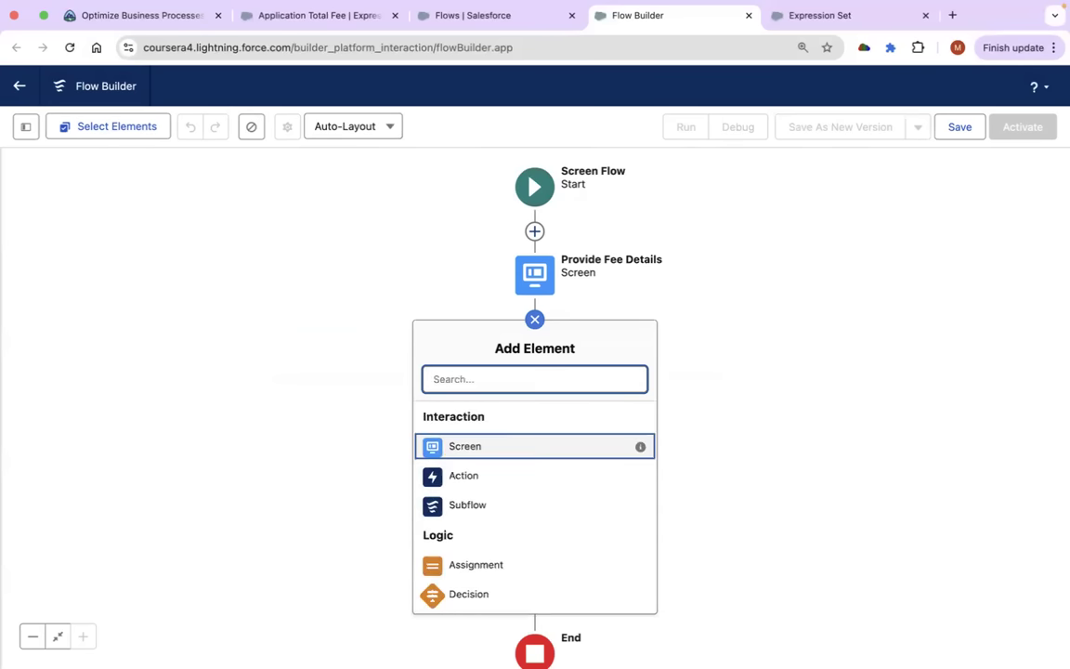
left_click(475, 478)
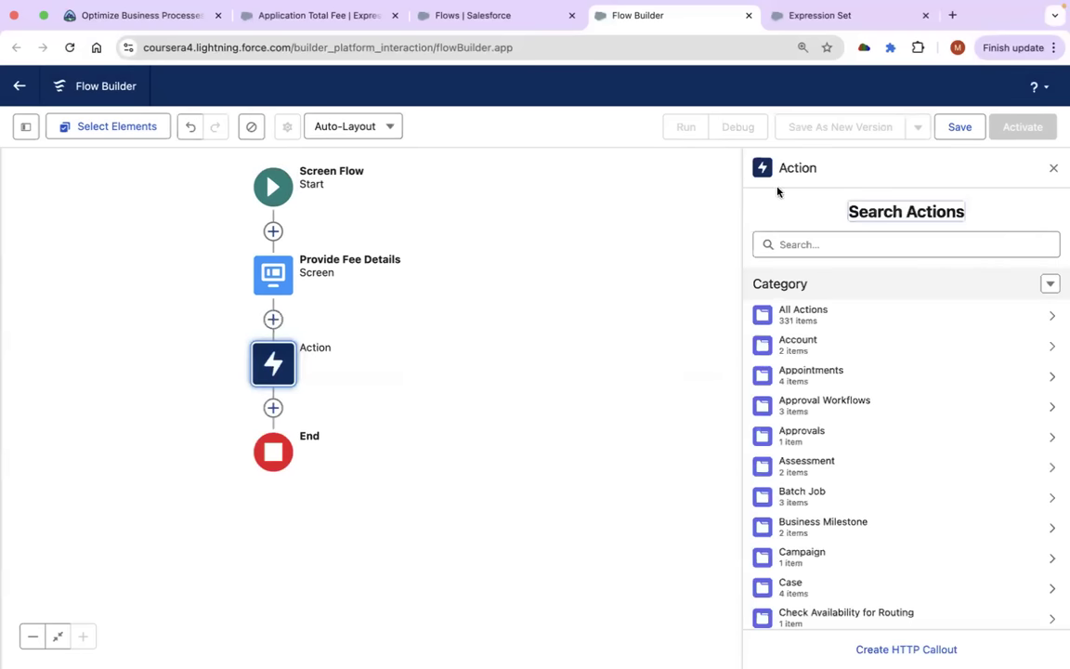
Search the available actions for "expression" and choose the Application Total Fee-Bre expression set action.
scroll(929, 469, "down", 3)
scroll(931, 468, "down", 6)
scroll(931, 468, "up", 10)
left_click(826, 246)
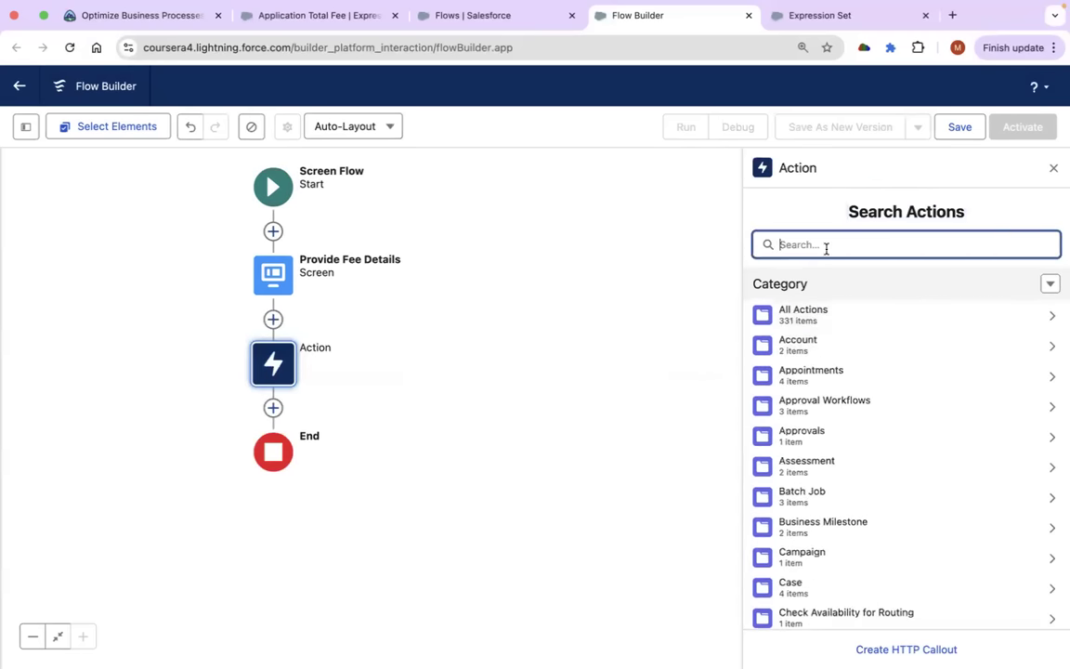
type("expr")
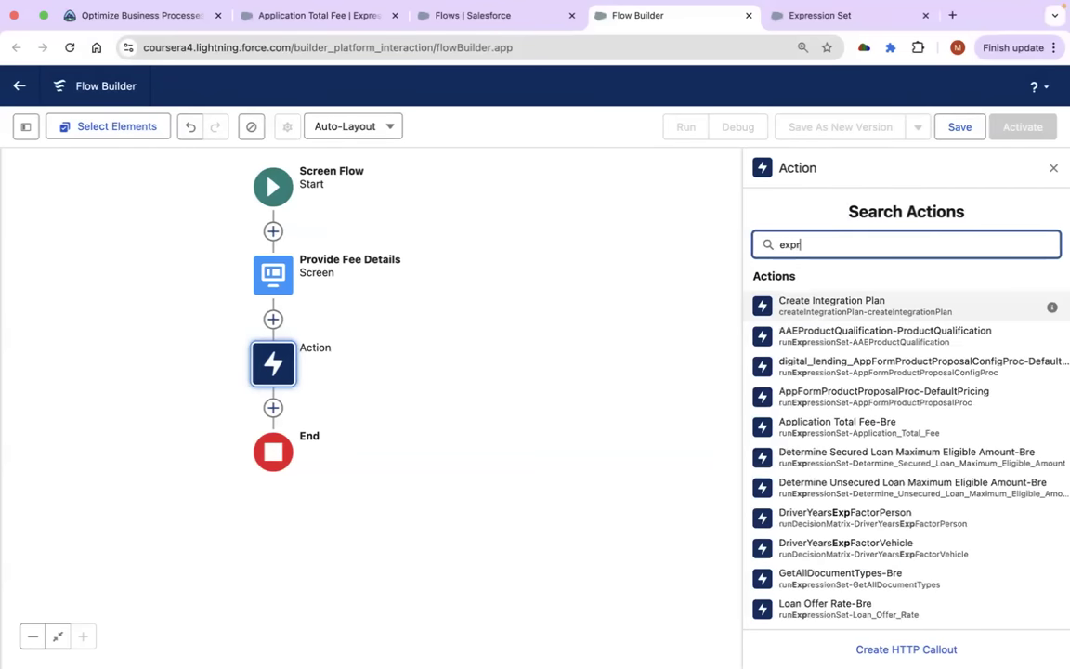
type("ession")
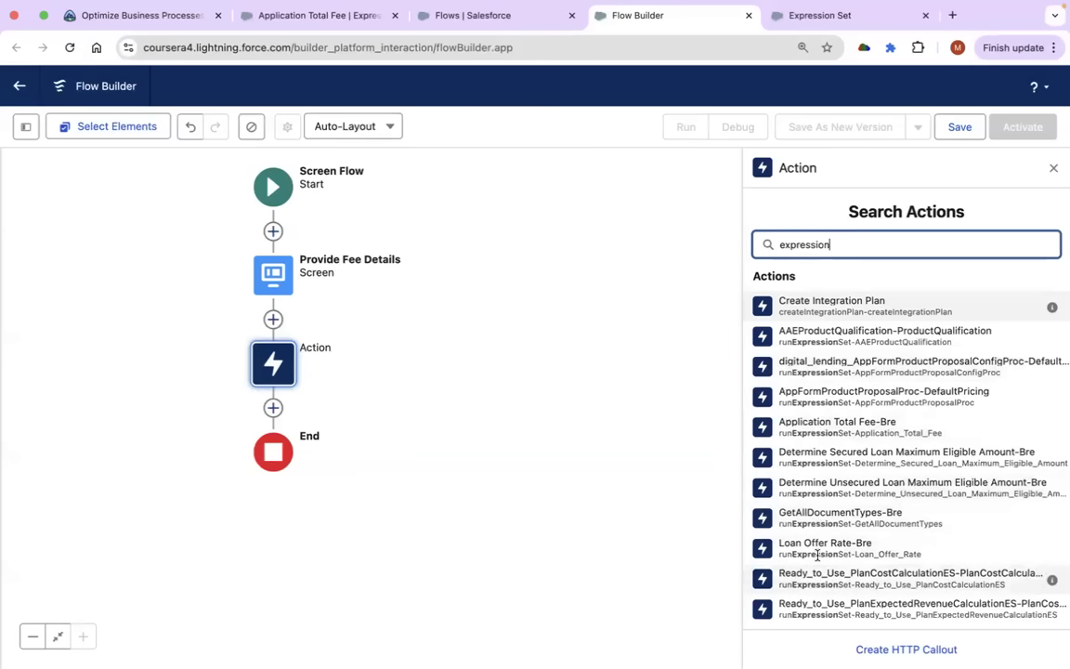
left_click(833, 427)
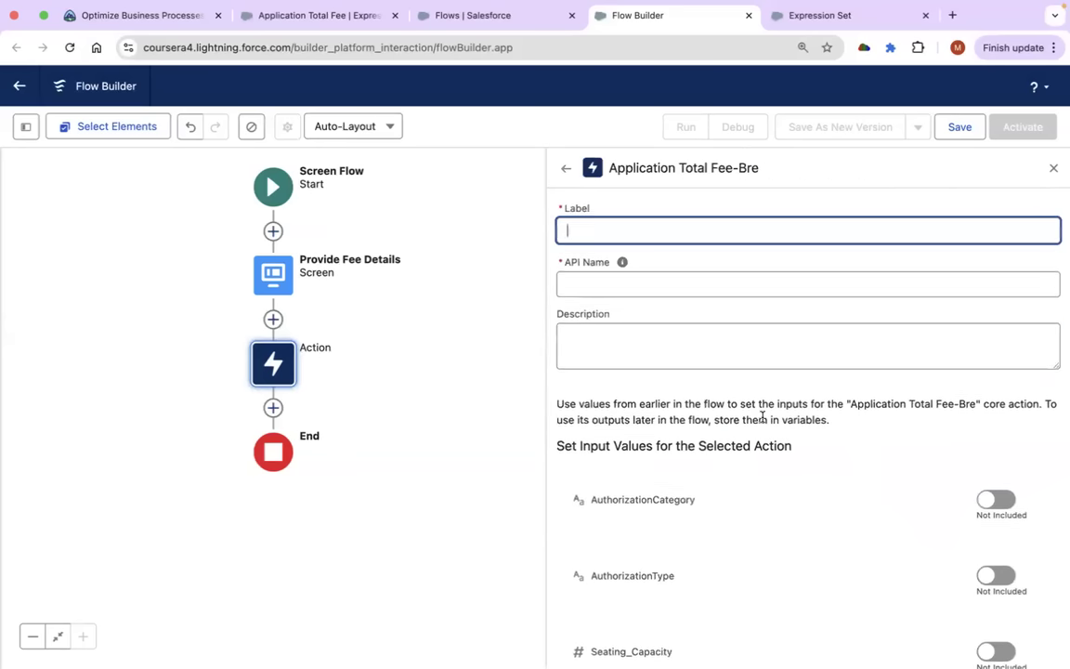
Label the action "Application Fee Expression" with API name Application_Fee_Expression.
scroll(759, 413, "down", 2)
scroll(654, 266, "up", 2)
left_click(639, 240)
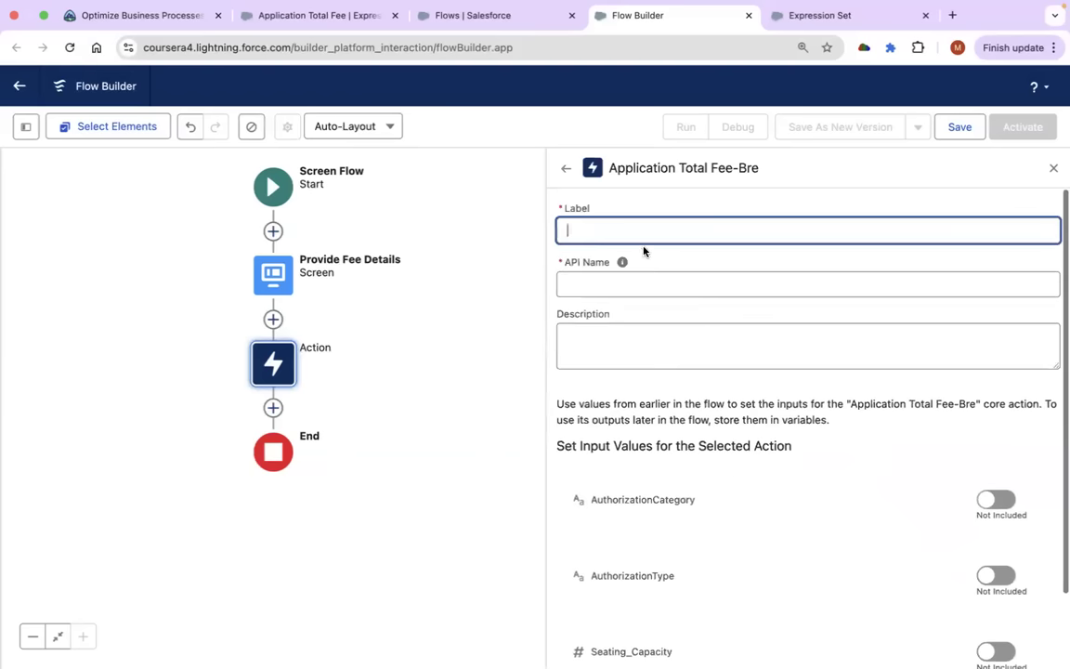
type("AP")
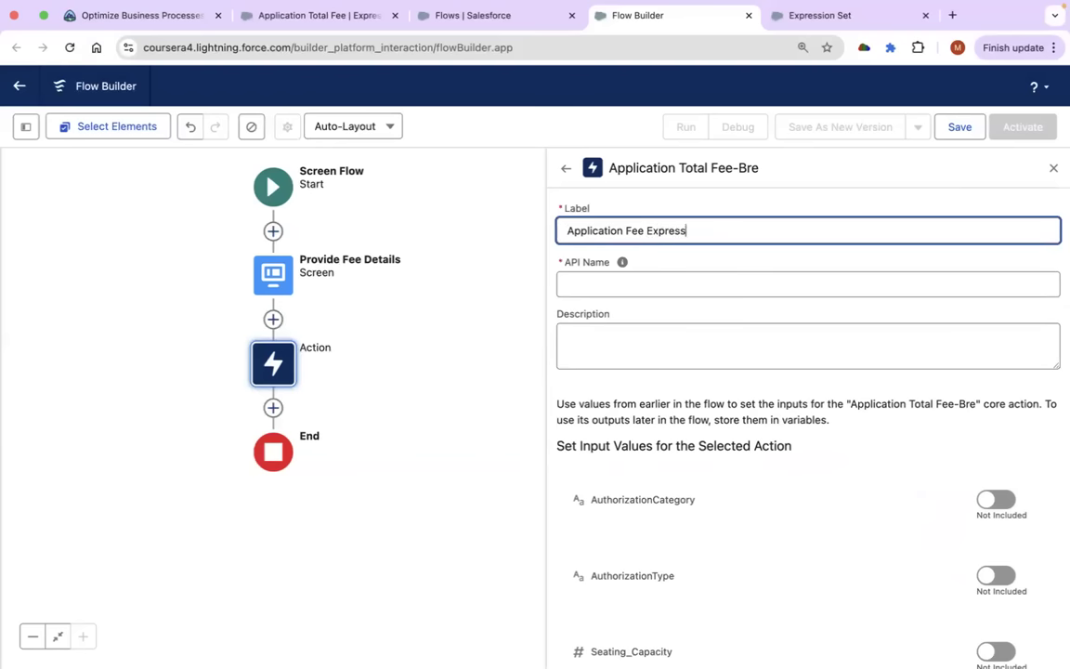
left_click(967, 420)
scroll(969, 423, "down", 2)
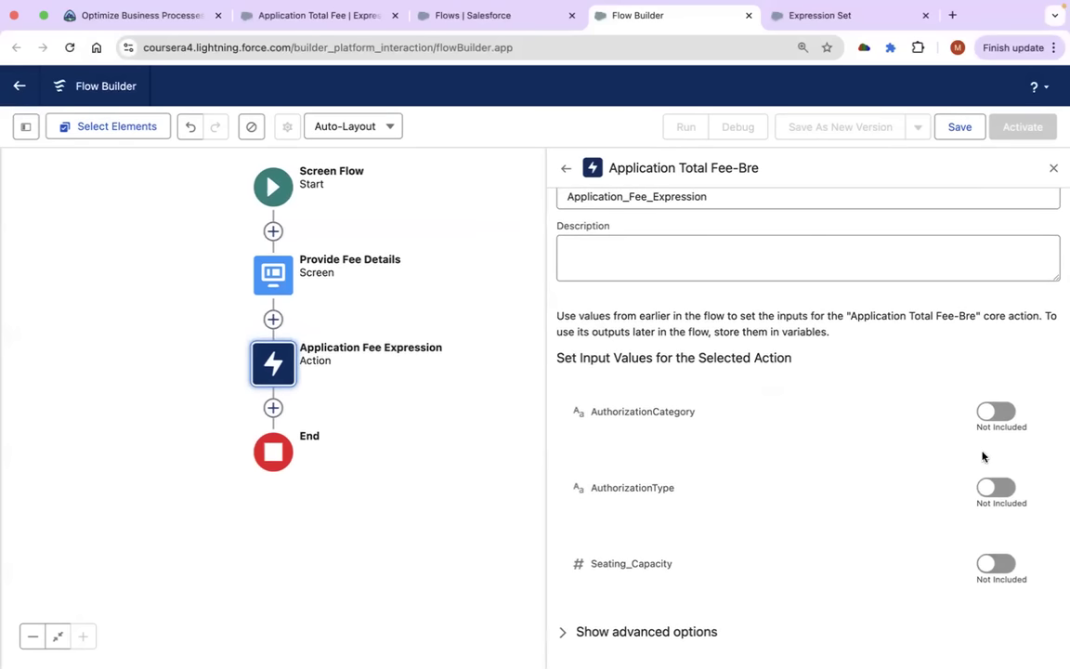
scroll(762, 411, "up", 2)
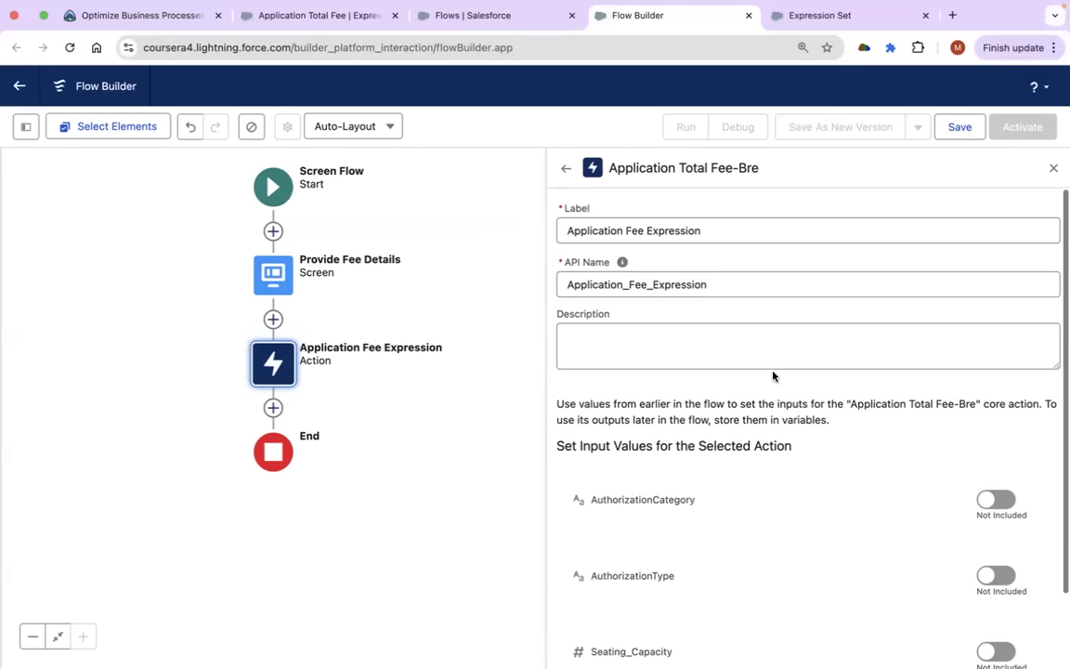
Include the action's AuthorizationCategory input and set it to Authorization Category from the Provide Fee Details screen.
scroll(772, 375, "down", 2)
scroll(772, 375, "down", 1)
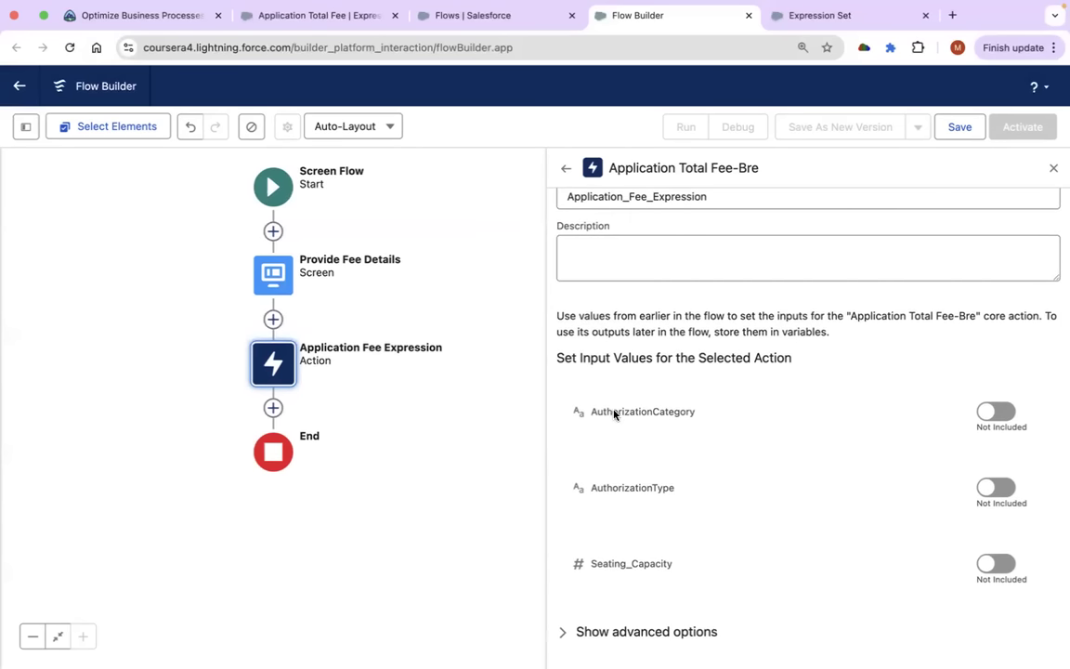
left_click(997, 412)
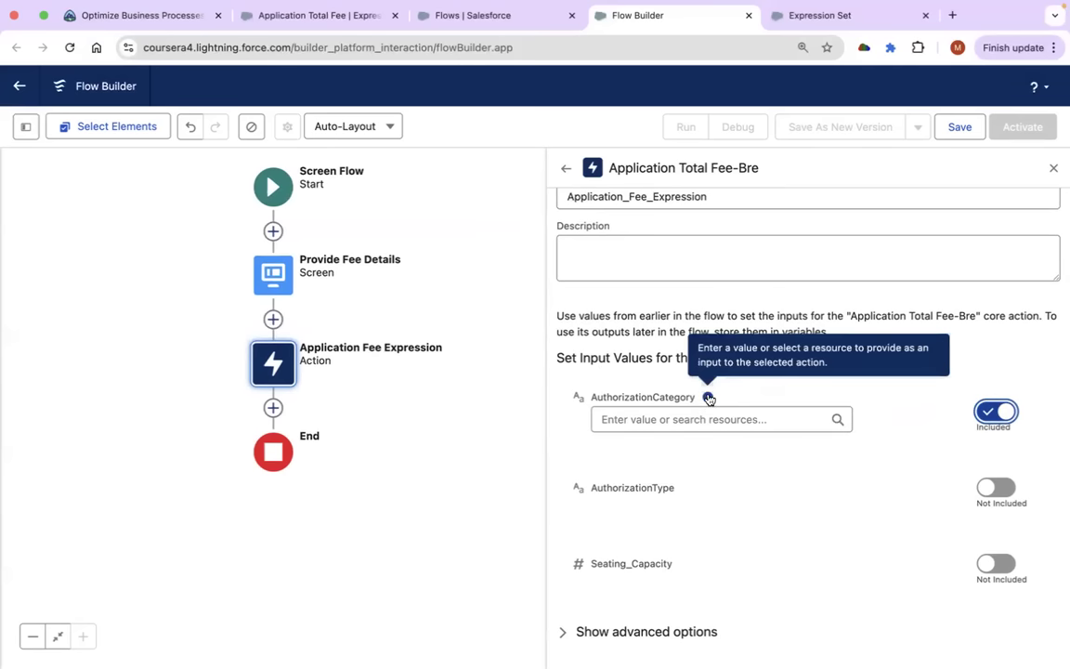
left_click(673, 417)
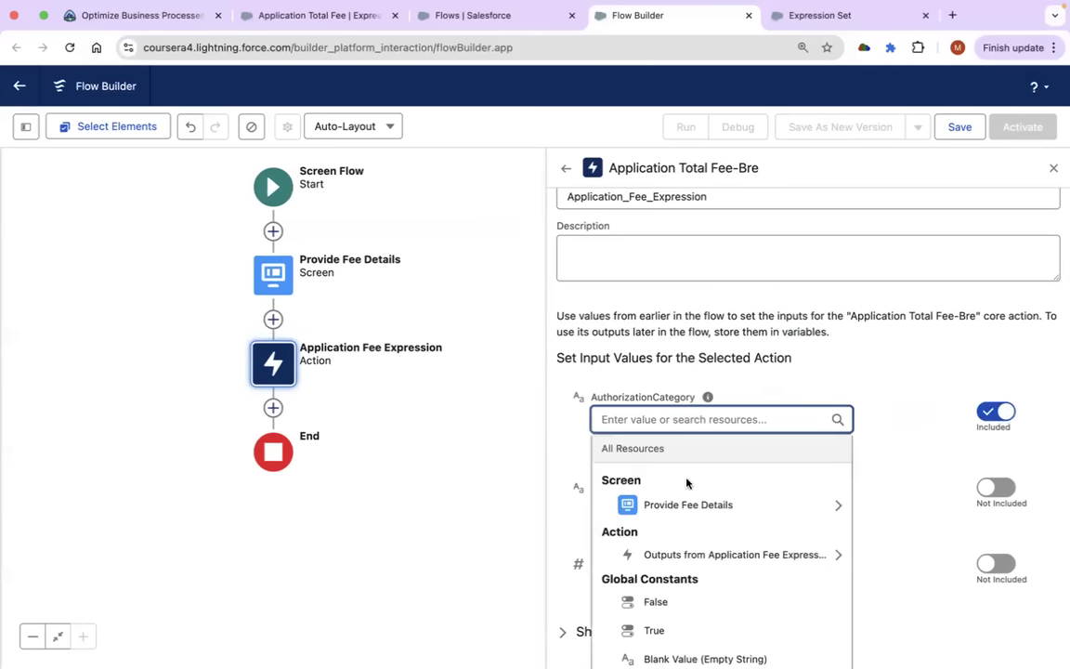
left_click(782, 506)
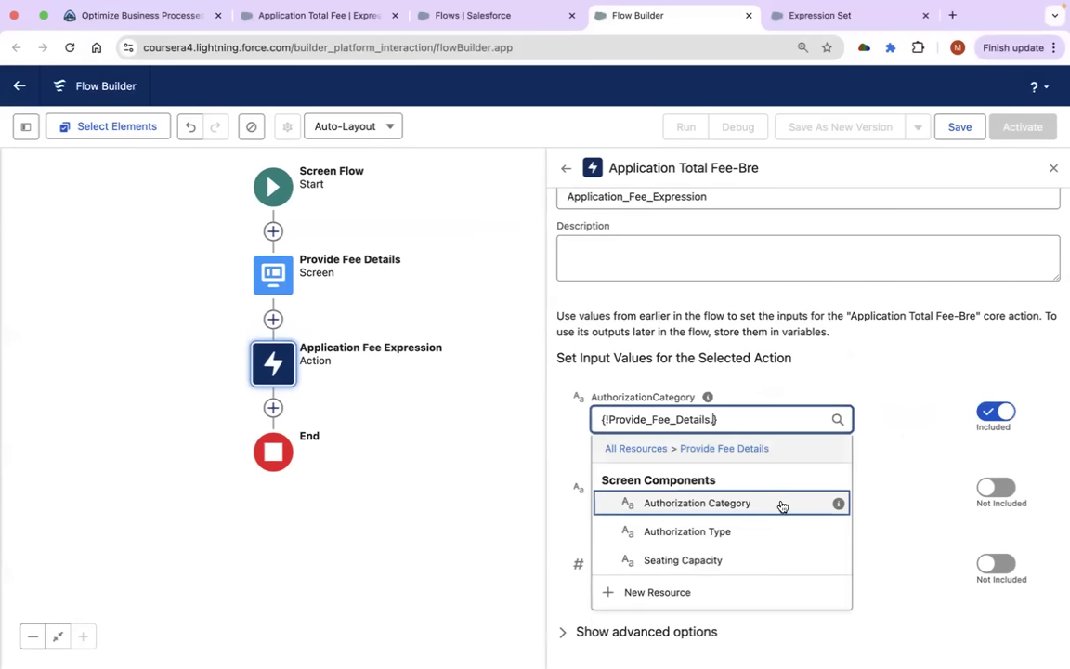
left_click(732, 509)
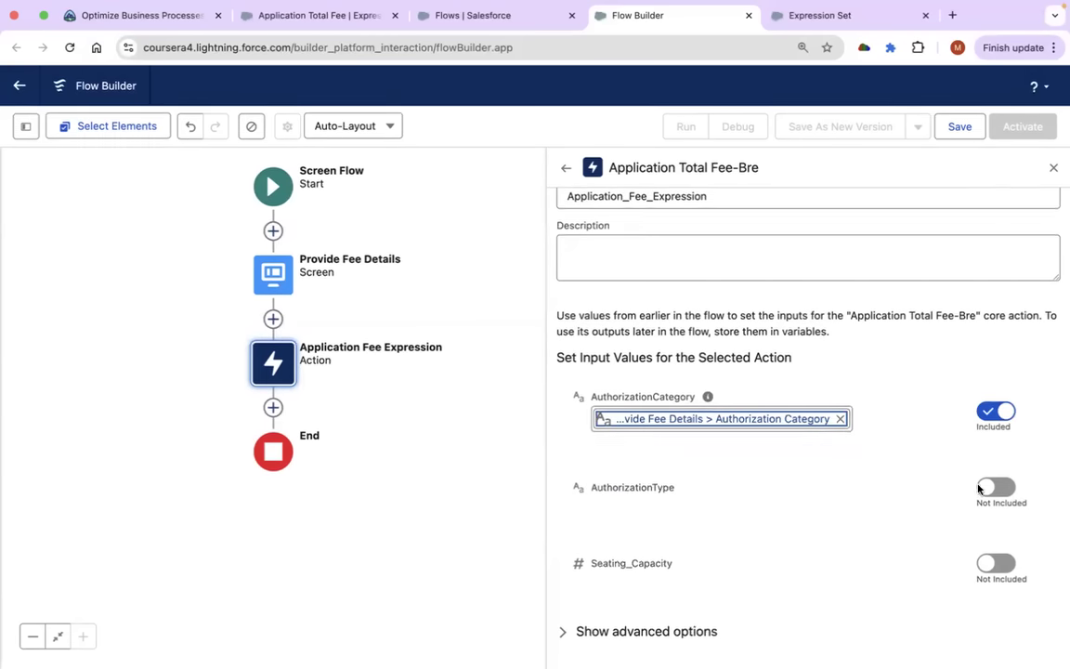
Set the action's AuthorizationType input to Authorization Type from the Provide Fee Details screen, and include the Seating_Capacity input.
left_click(986, 493)
left_click(708, 495)
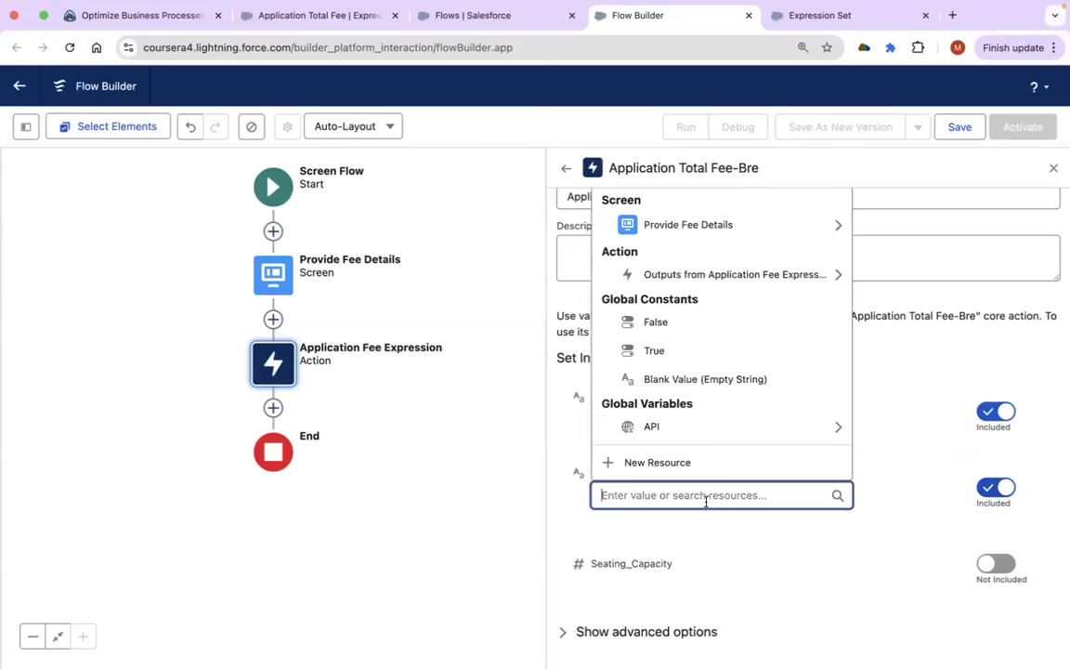
left_click(714, 237)
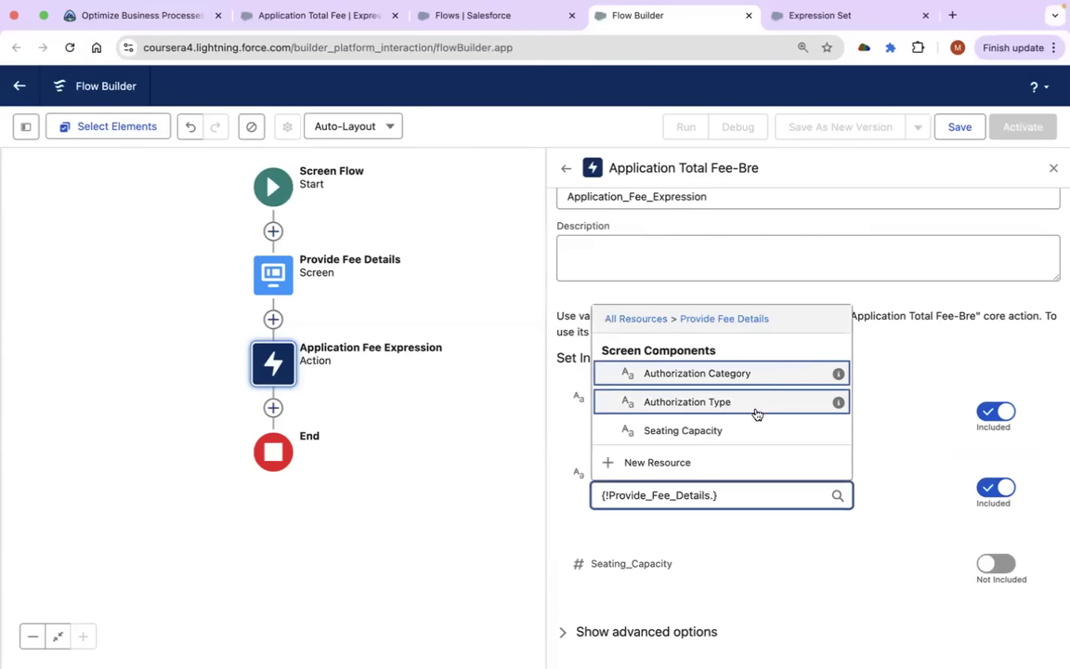
left_click(721, 403)
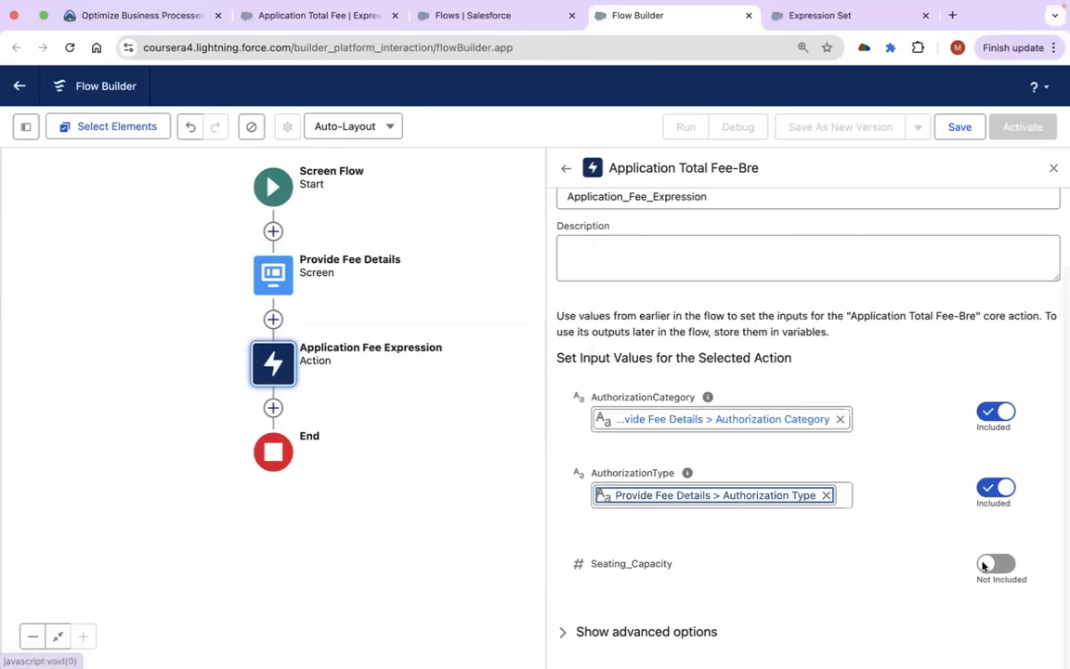
left_click(996, 563)
left_click(733, 576)
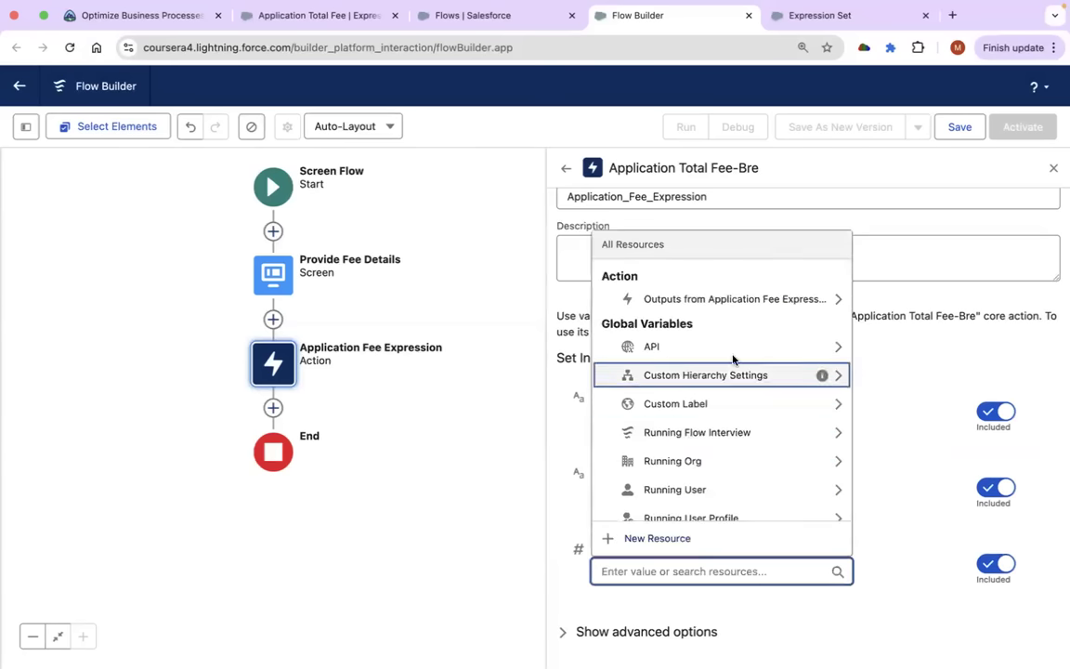
left_click(753, 299)
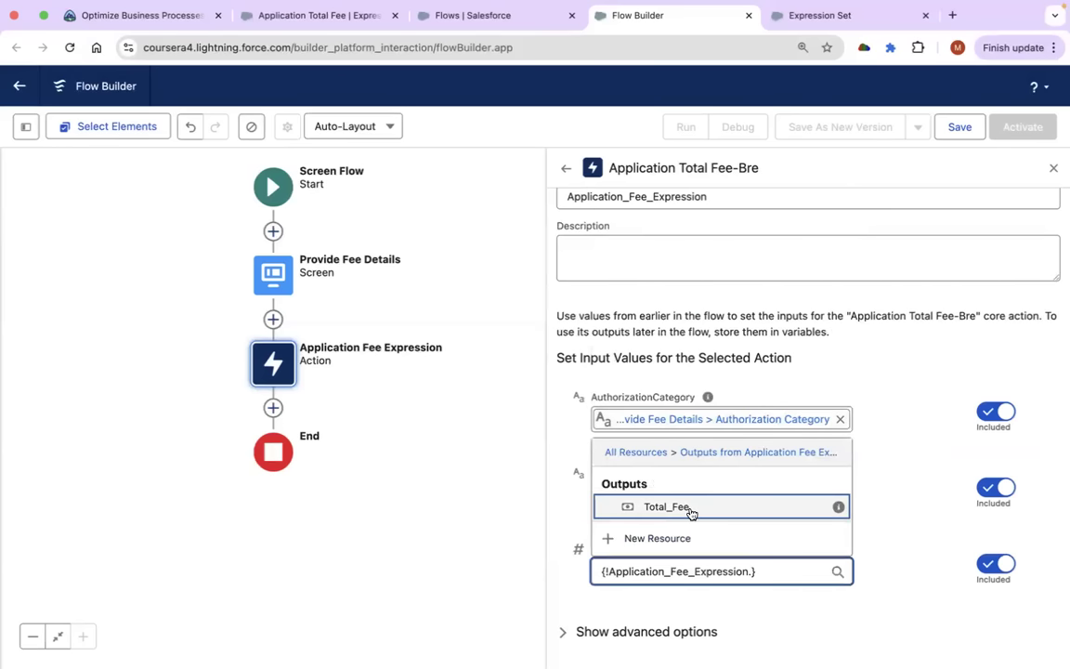
key("BackSpace")
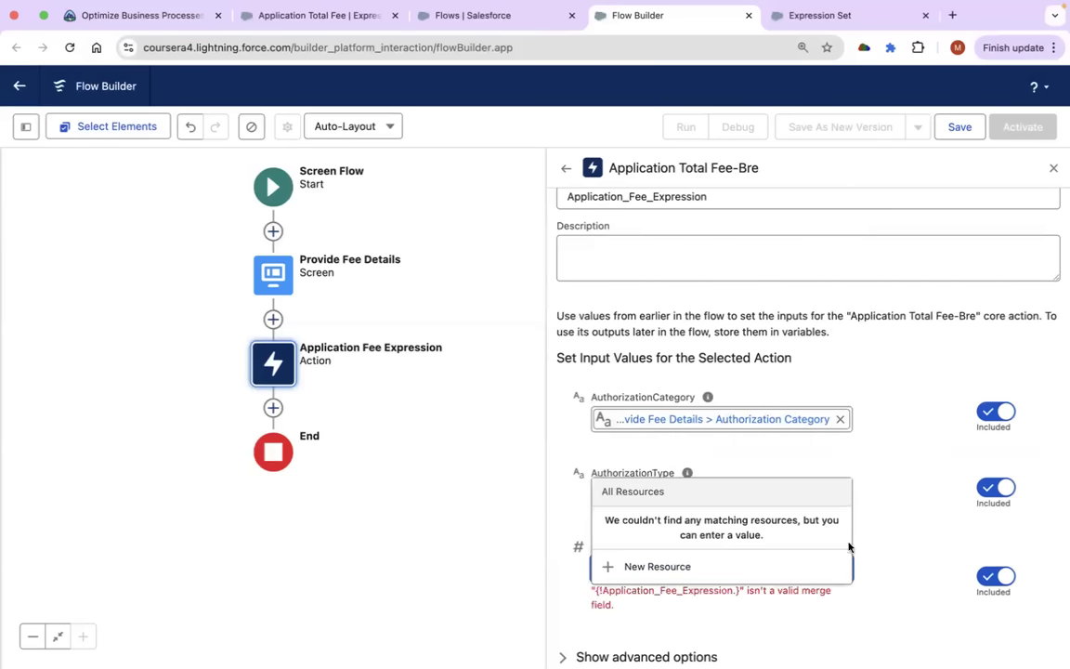
left_click(887, 547)
triple_click(743, 570)
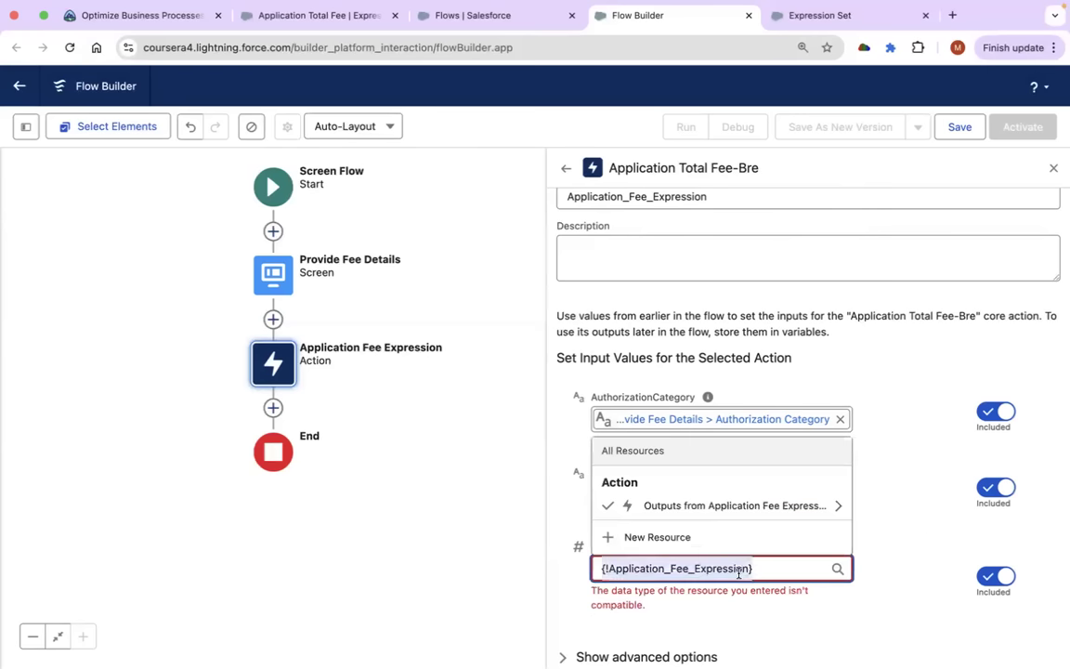
key("BackSpace")
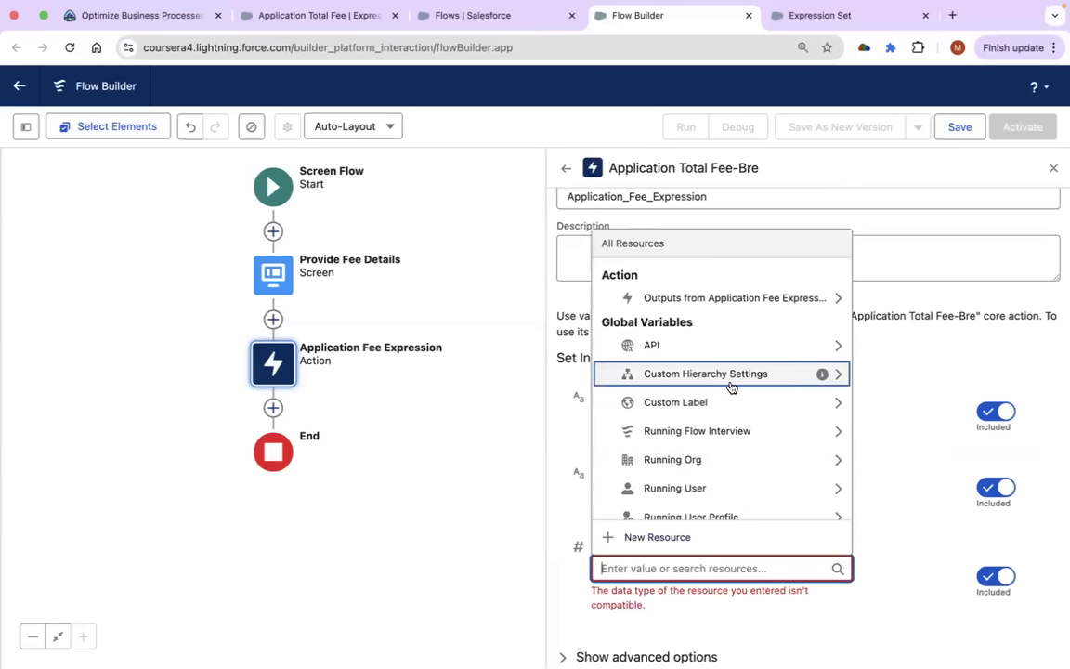
scroll(730, 383, "up", 1)
scroll(729, 390, "down", 5)
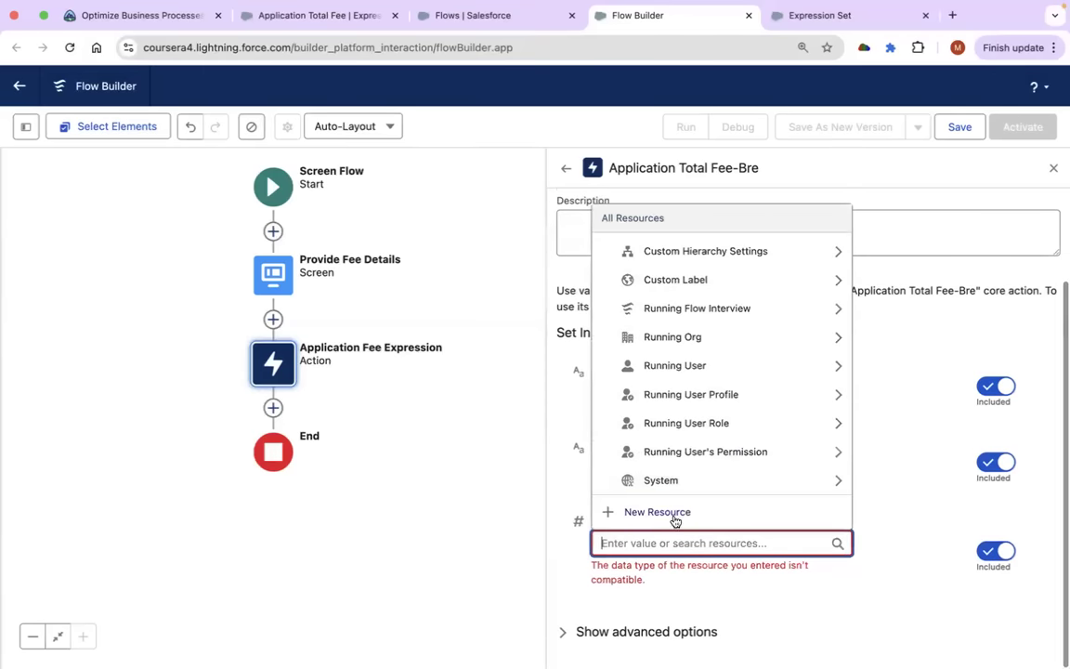
scroll(693, 442, "up", 10)
left_click(493, 564)
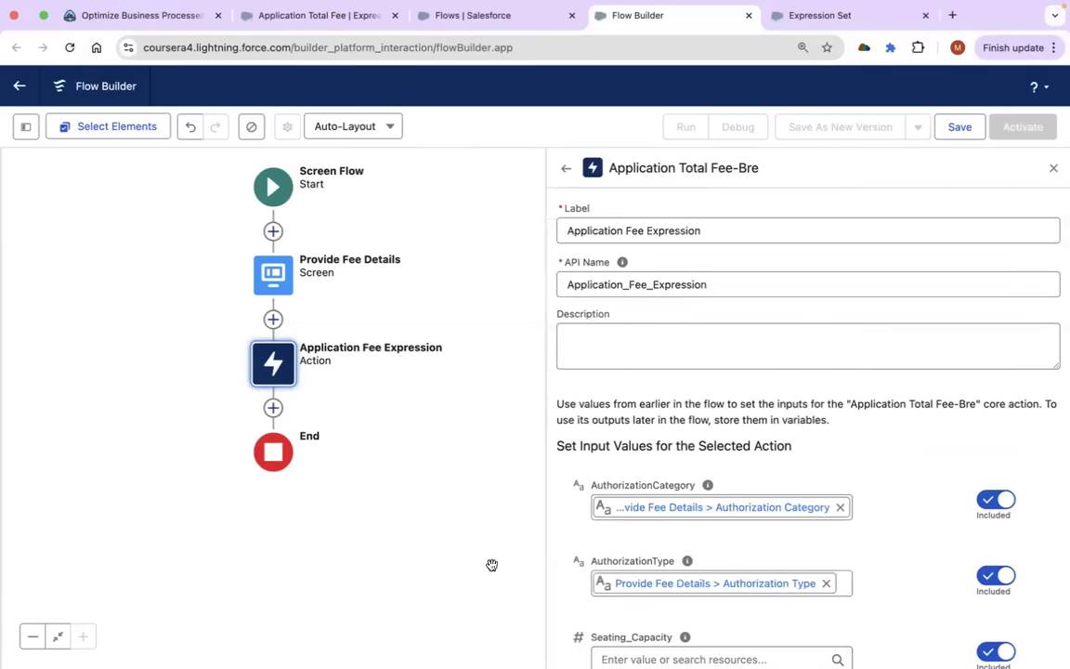
scroll(896, 585, "down", 2)
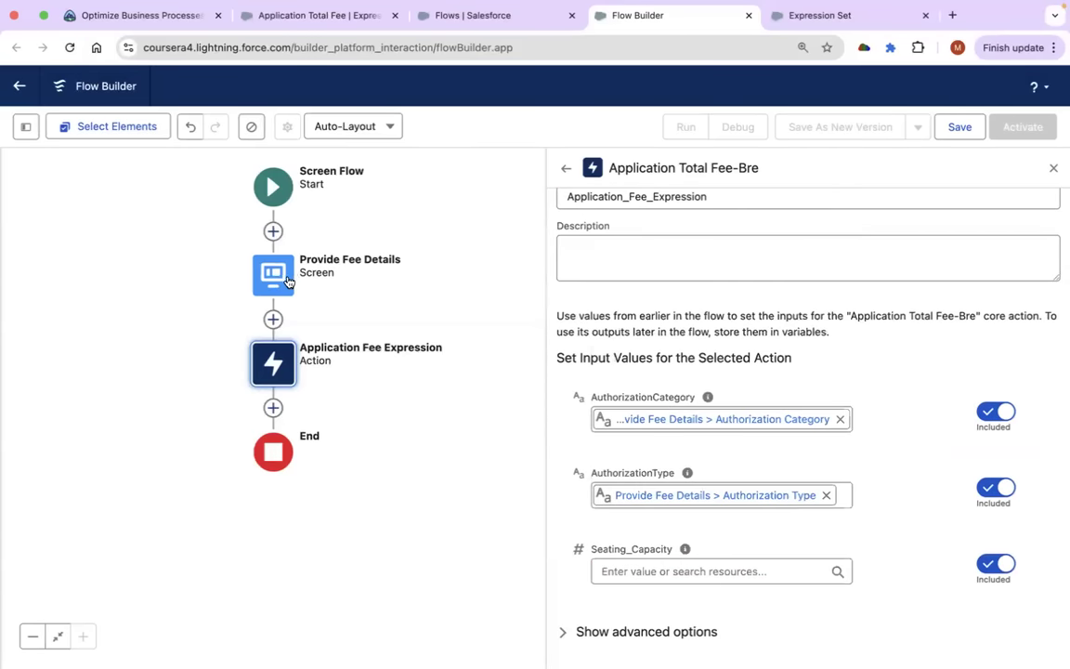
Reopen the Provide Fee Details screen and delete its Seating Capacity text component.
left_click(278, 278)
left_click(270, 368)
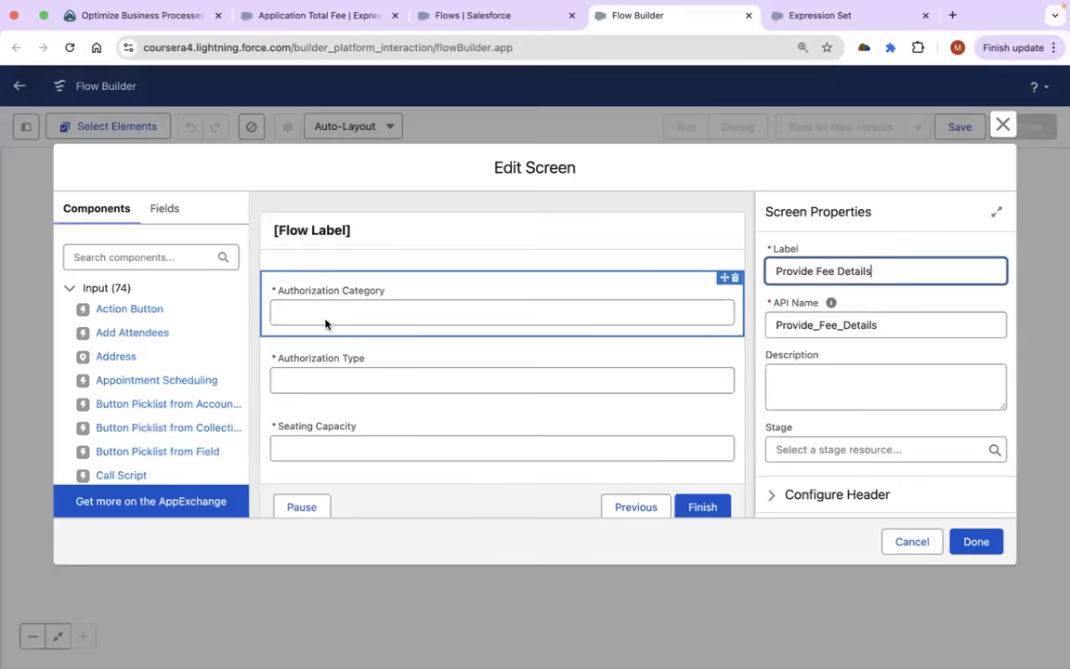
left_click(407, 434)
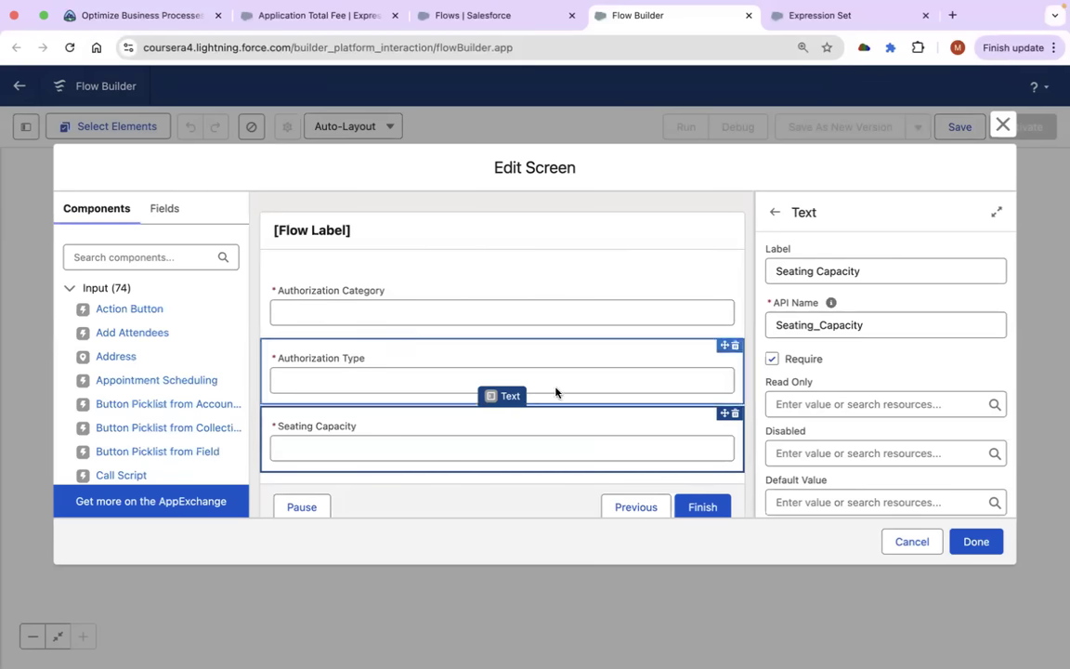
left_click(736, 414)
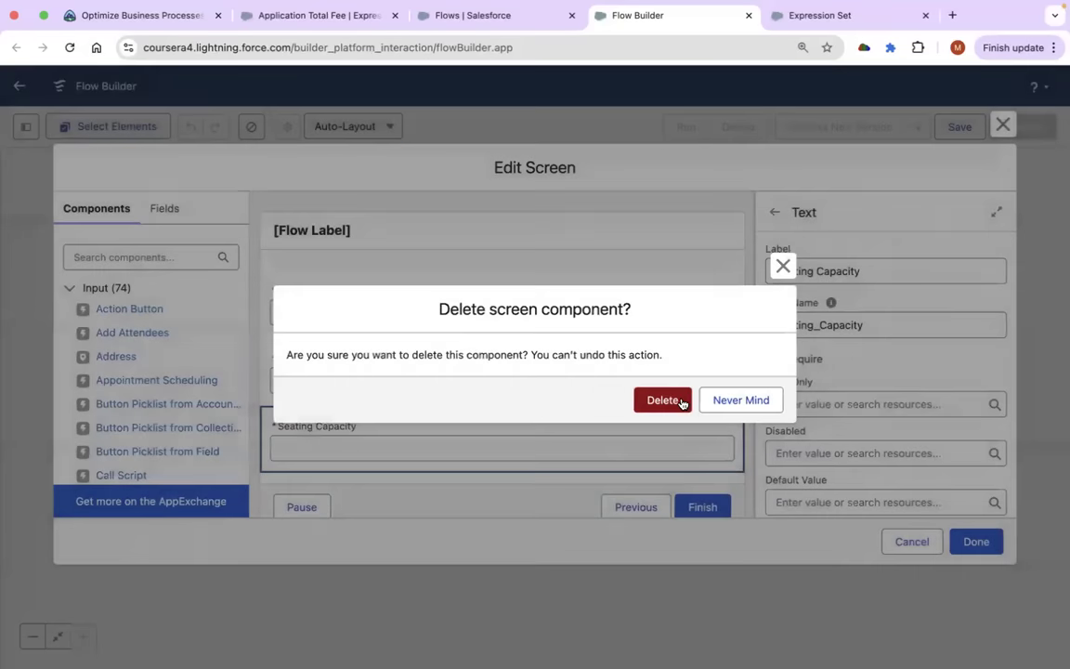
left_click(676, 401)
Find the Number component and add it below Authorization Type on the screen.
left_click(153, 260)
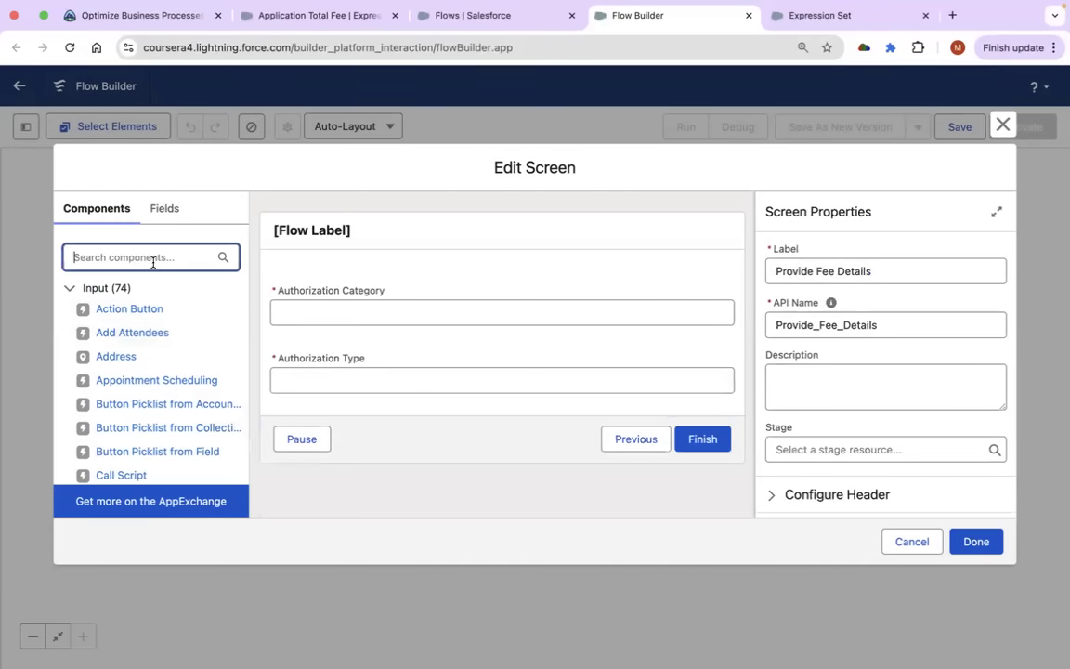
type("text")
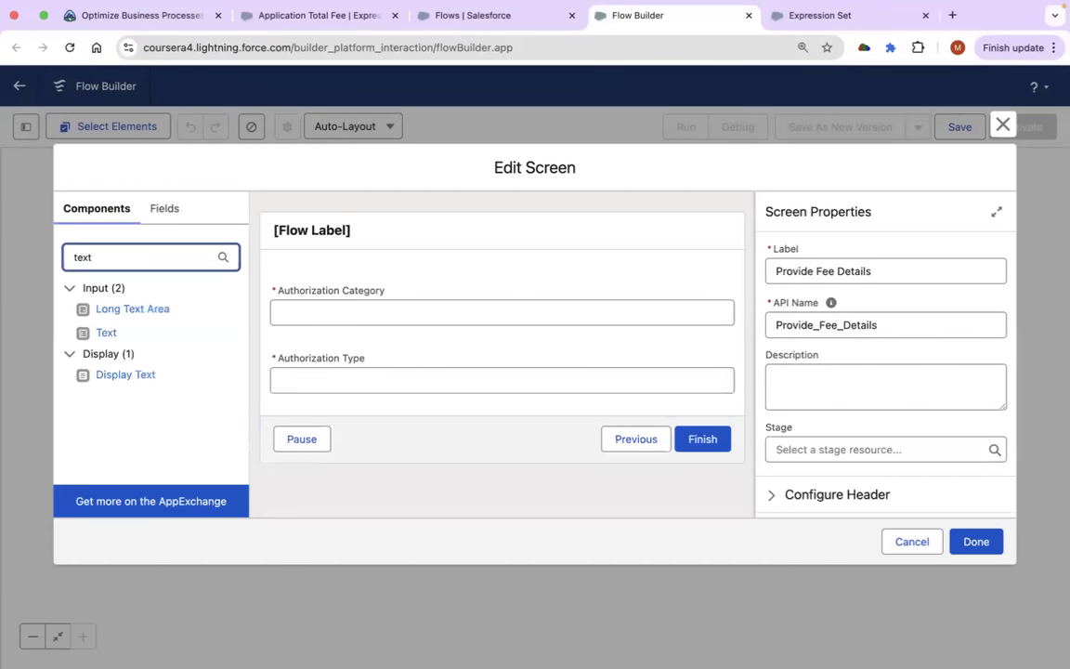
key("BackSpace")
key("BackSpace")
key("BackSpace")
key("BackSpace")
type("number")
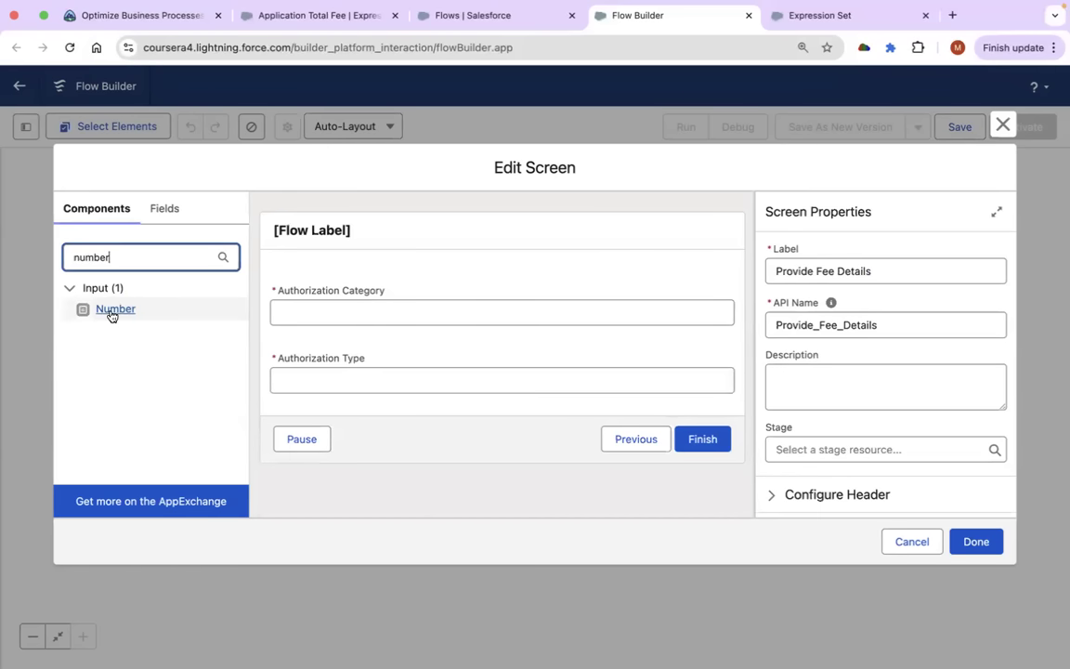
left_click_drag(110, 310, 336, 397)
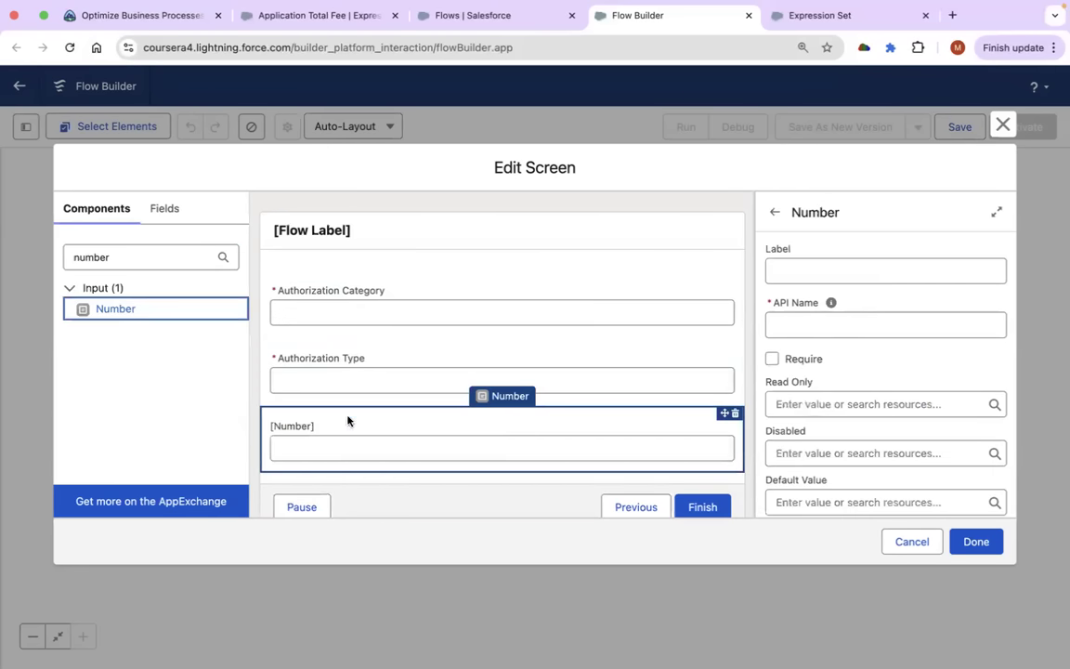
Label the number input "Seating Capacity" with API name Seating_CapacityV2, make it required, and finish the screen.
left_click(849, 275)
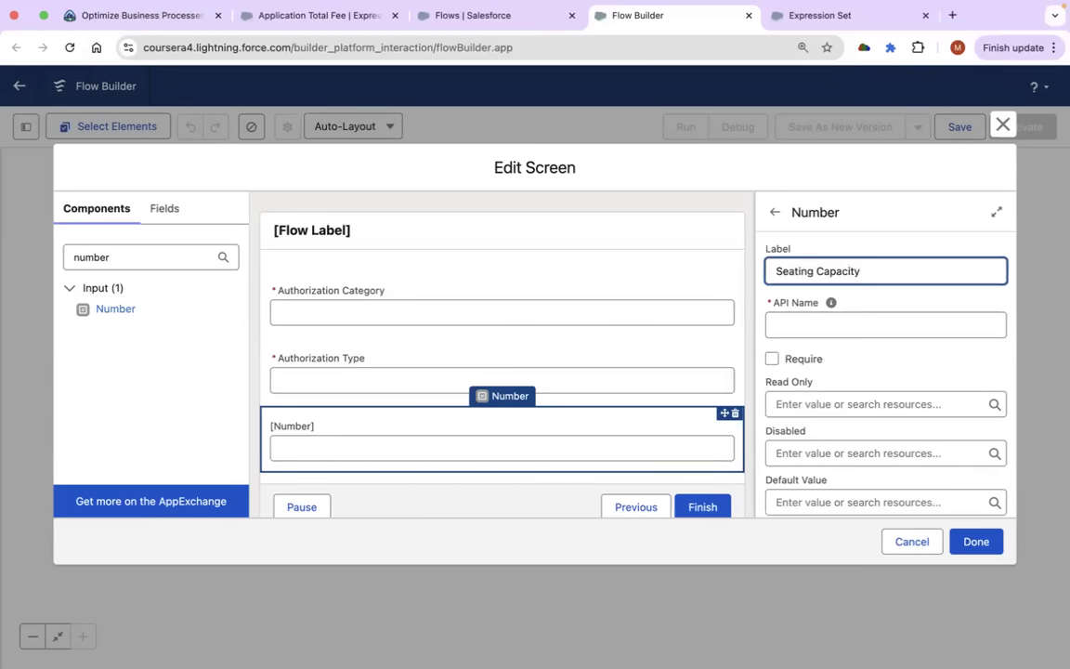
left_click(952, 359)
left_click(887, 324)
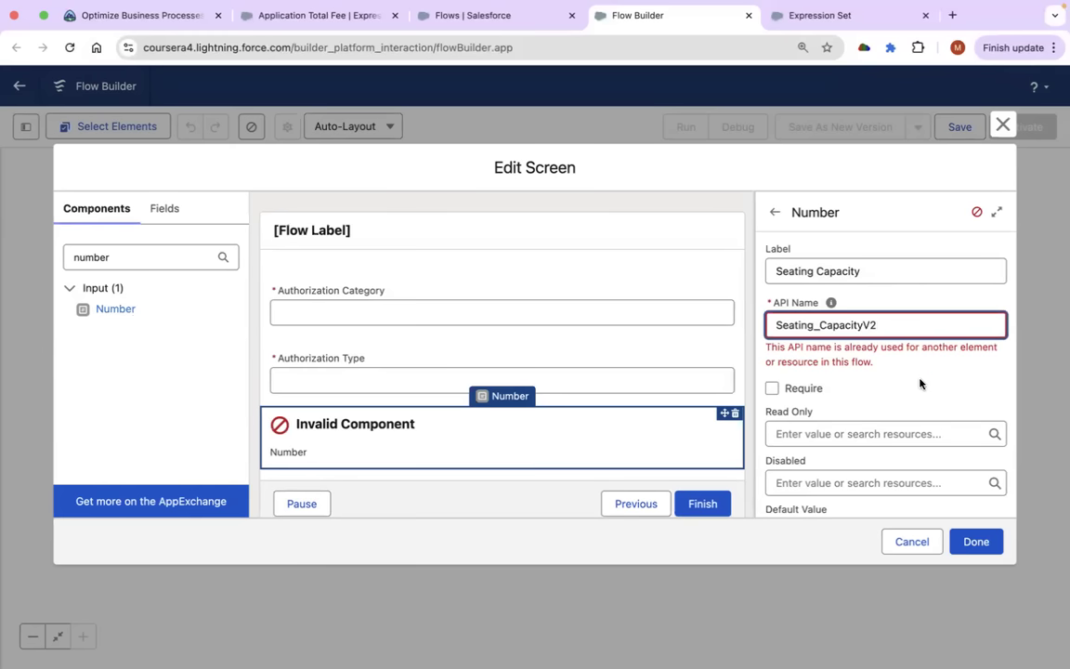
left_click(830, 343)
left_click(772, 359)
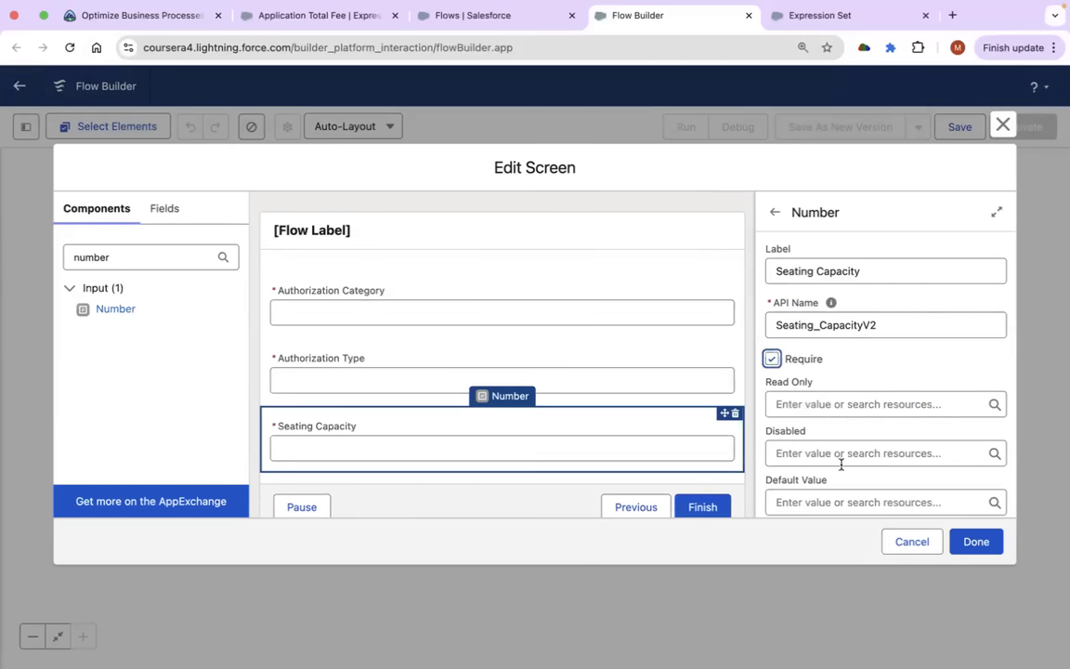
left_click(974, 543)
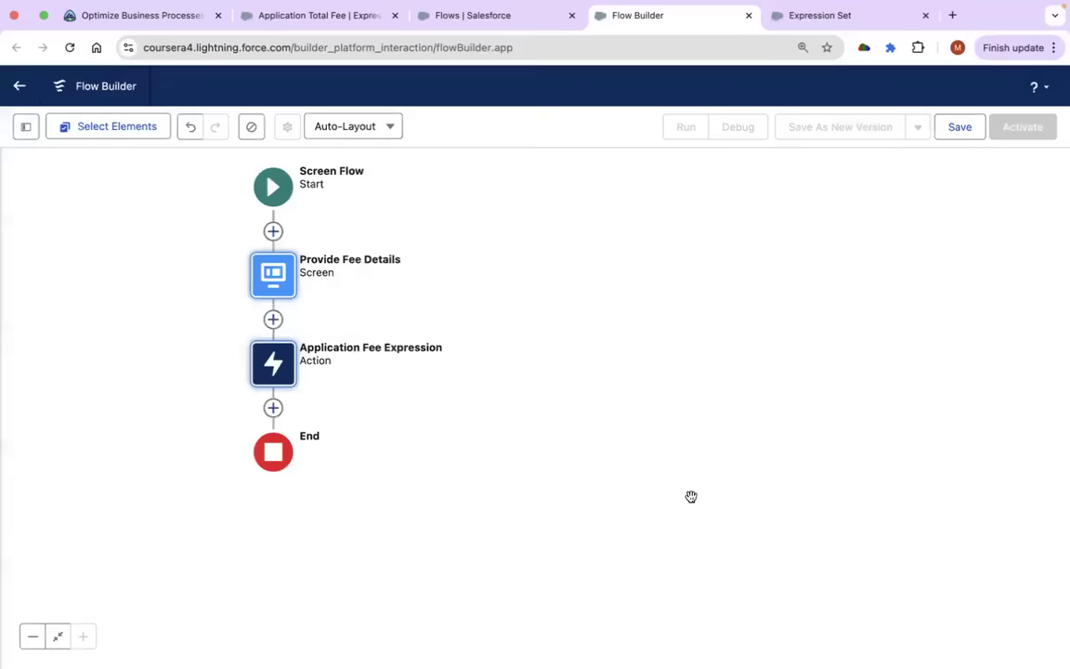
Set the Application Fee Expression action's Seating_Capacity input to Seating Capacity from the Provide Fee Details screen.
left_click(287, 369)
left_click(272, 552)
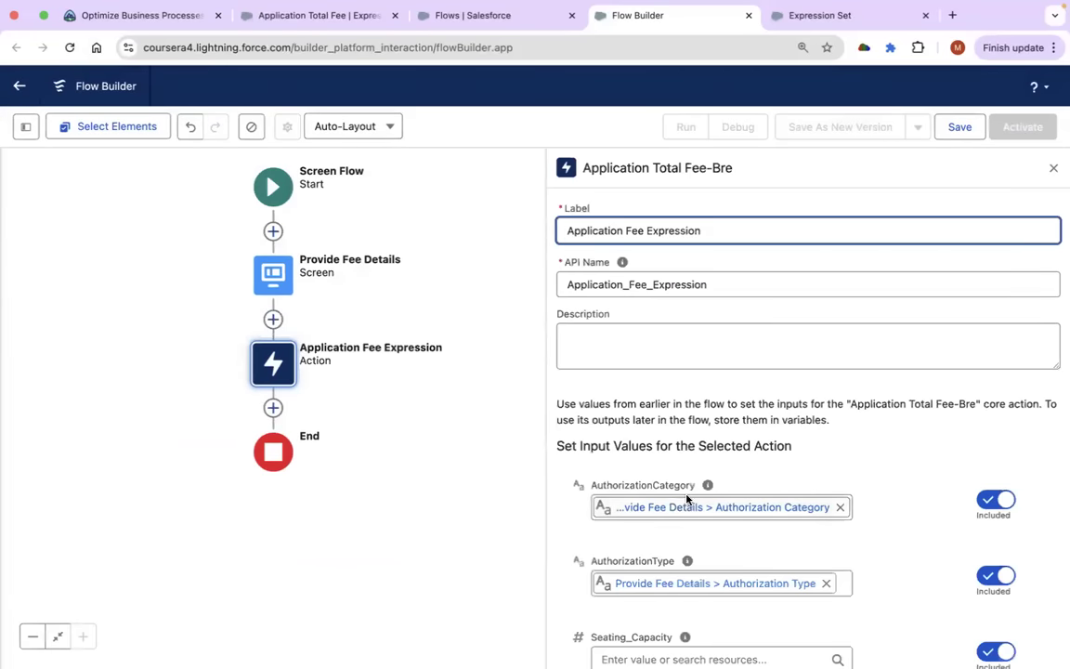
scroll(678, 538, "down", 1)
left_click(678, 571)
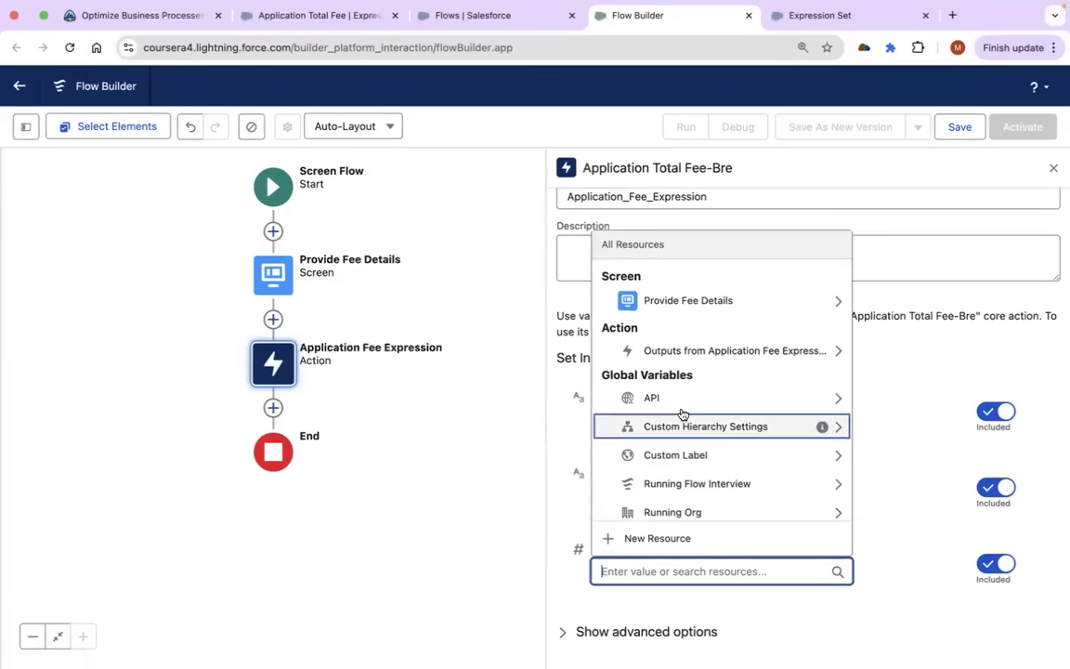
left_click(709, 302)
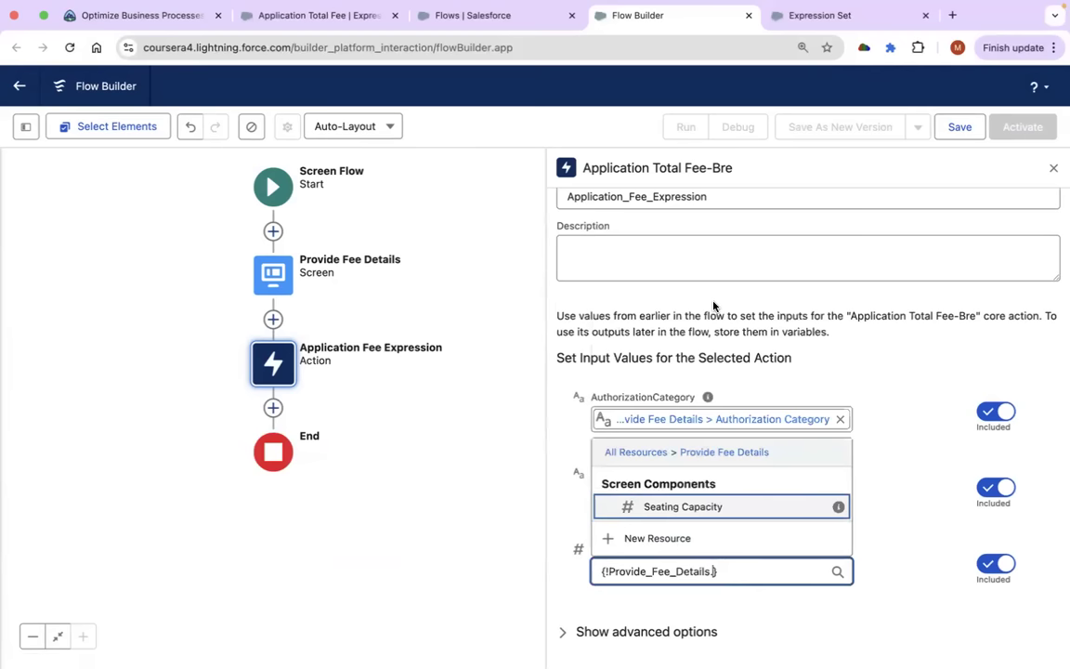
left_click(705, 506)
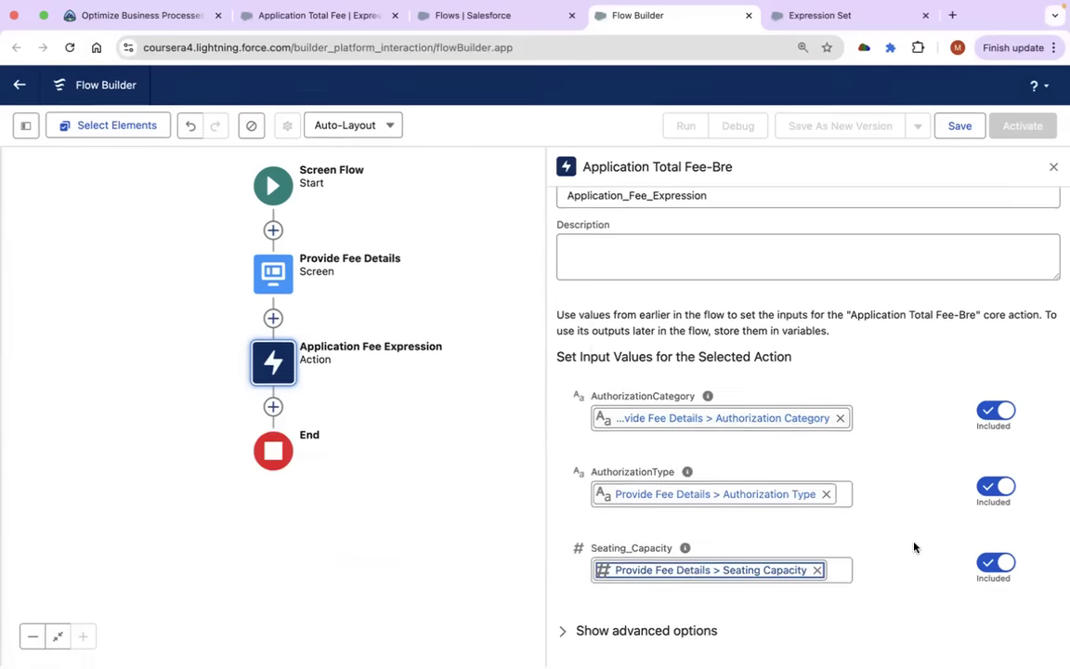
left_click(389, 573)
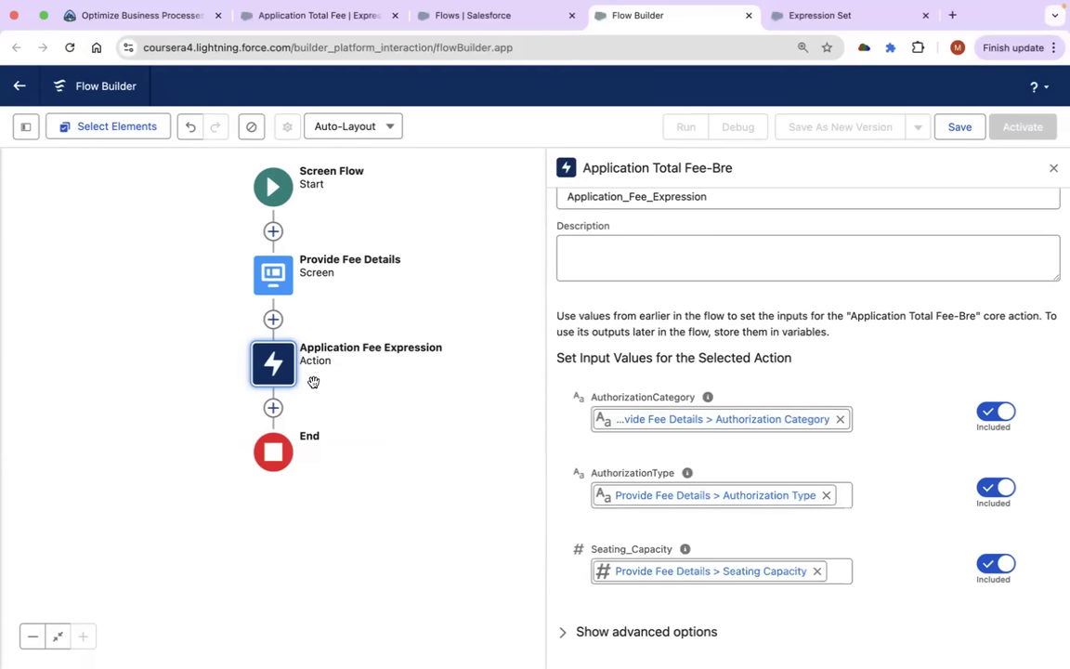
Examine the Calculate Total Fee element in the Application Total Fee expression set, including its output variable and output setting.
left_click(306, 41)
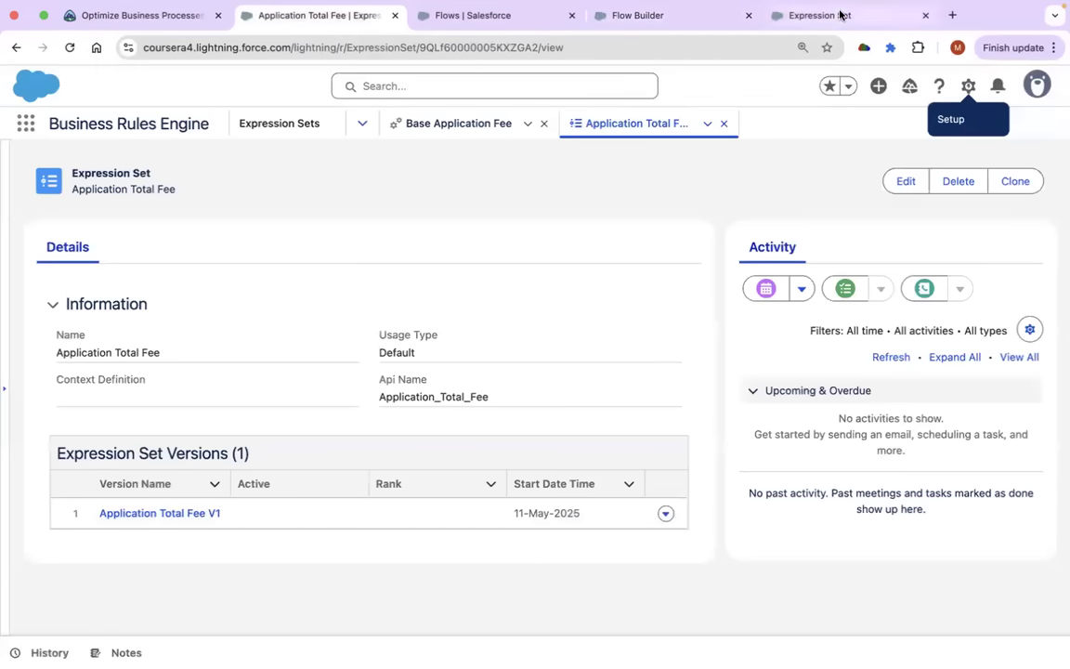
left_click(808, 15)
scroll(610, 372, "down", 3)
scroll(615, 487, "down", 2)
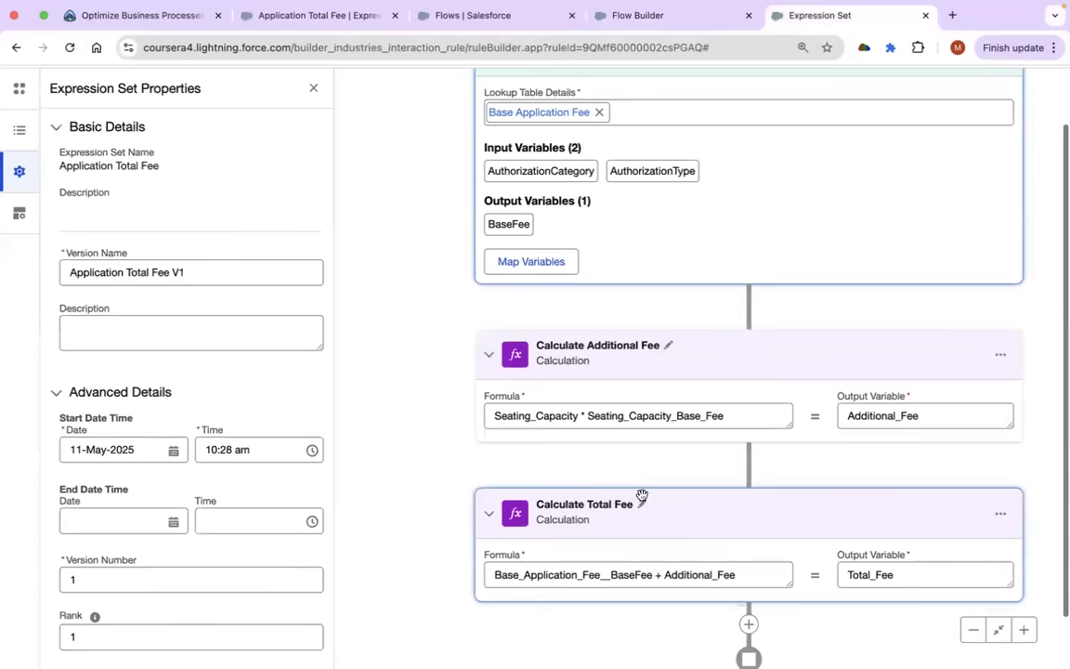
left_click(727, 509)
left_click(21, 213)
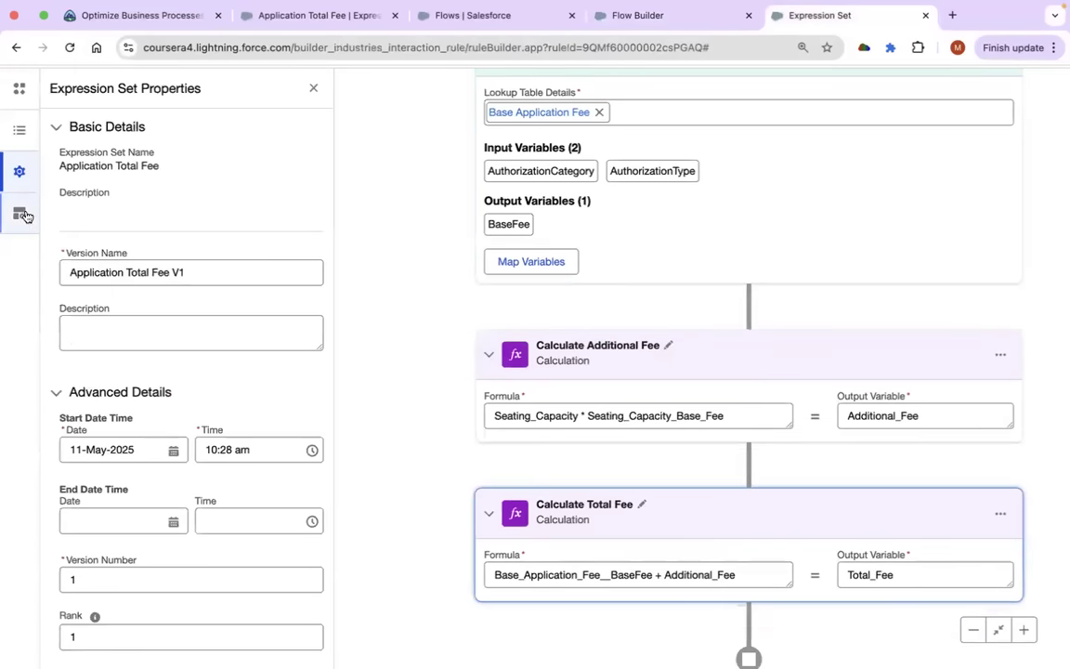
scroll(780, 568, "down", 3)
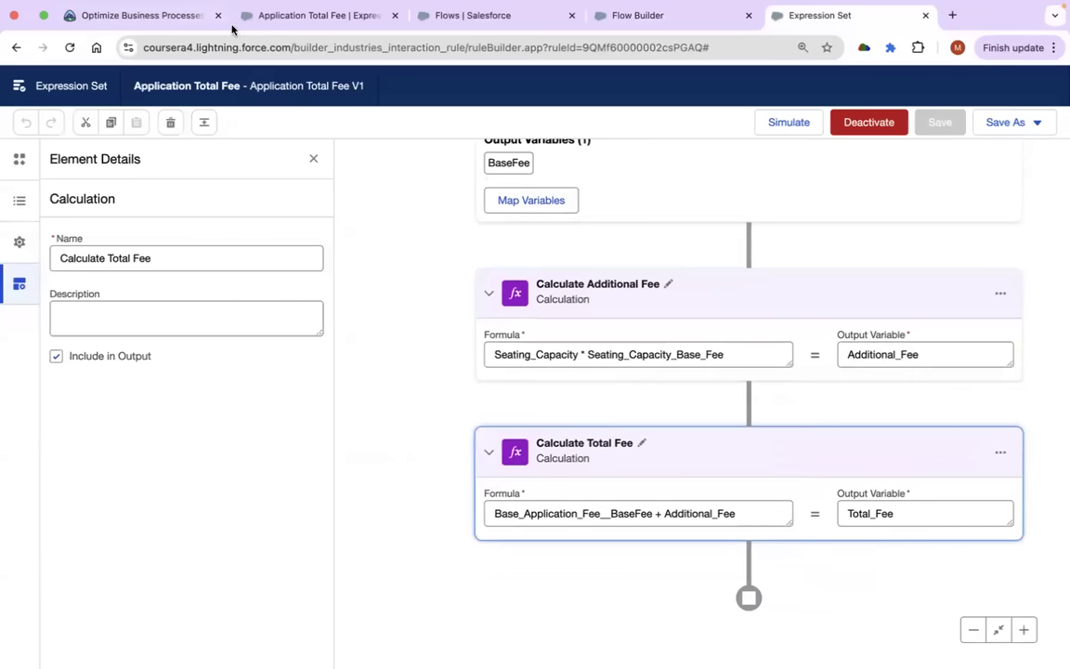
Return to the flow and add a screen labelled "Total Fee Screen" after the Application Fee Expression action.
left_click(630, 19)
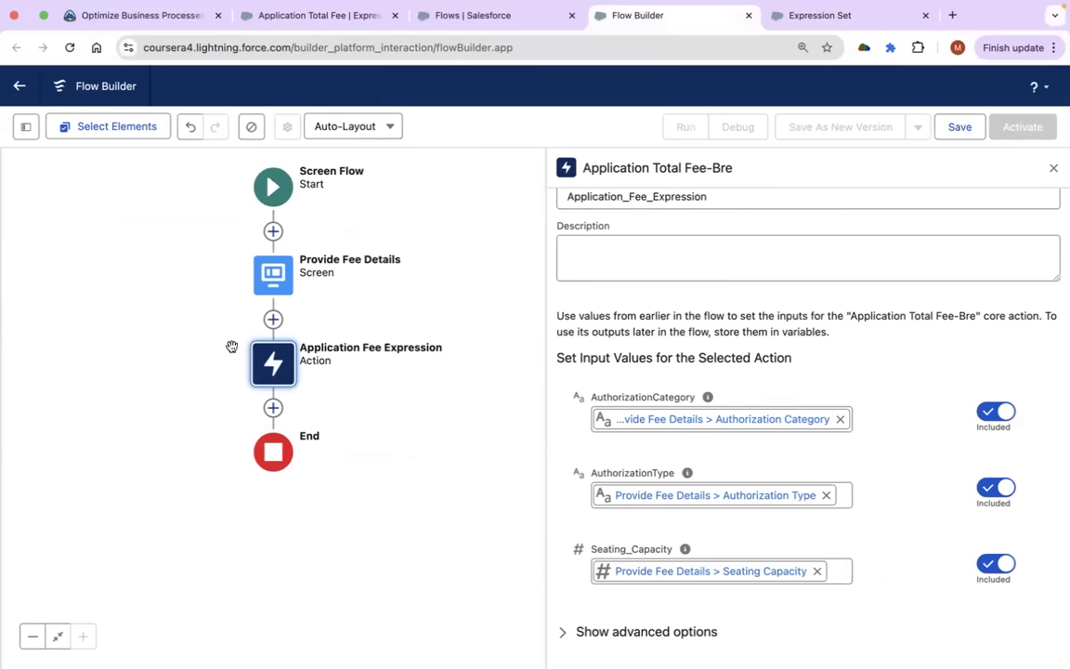
left_click(274, 410)
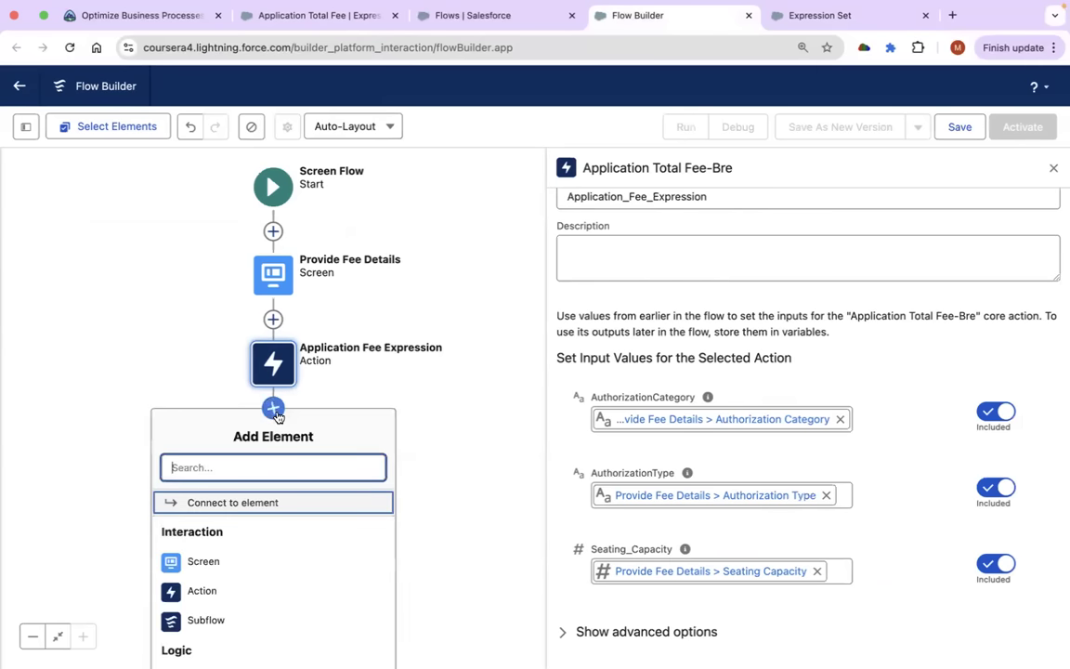
left_click(209, 568)
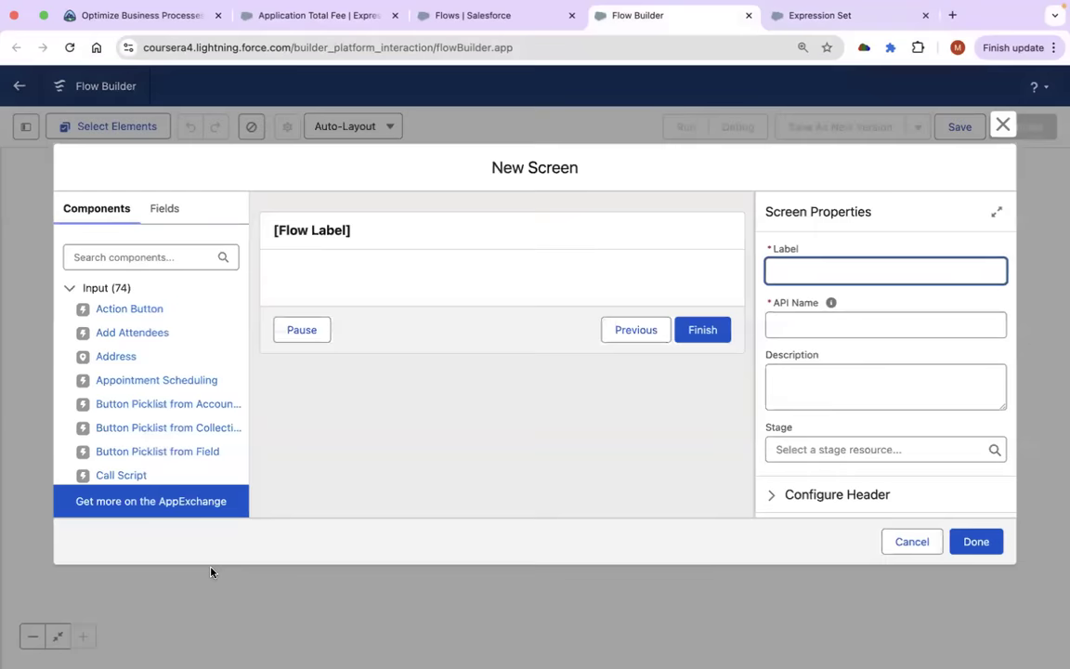
type("Total Fee Screen")
left_click(502, 492)
Search the components for "text" and add a Display Text component to the Total Fee Screen.
left_click(127, 259)
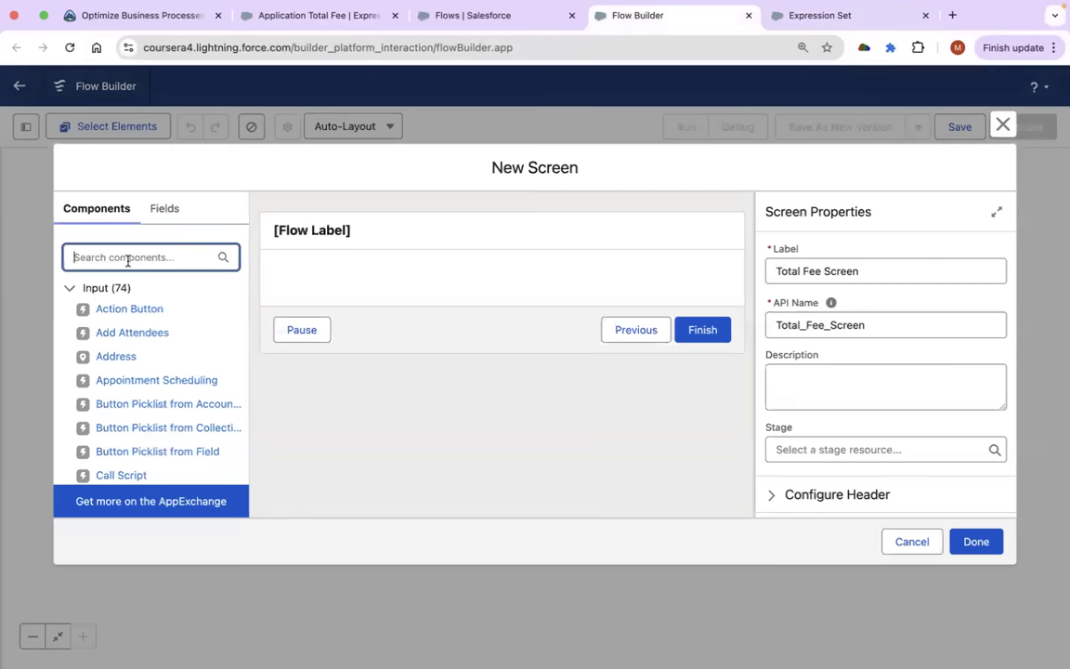
type("text")
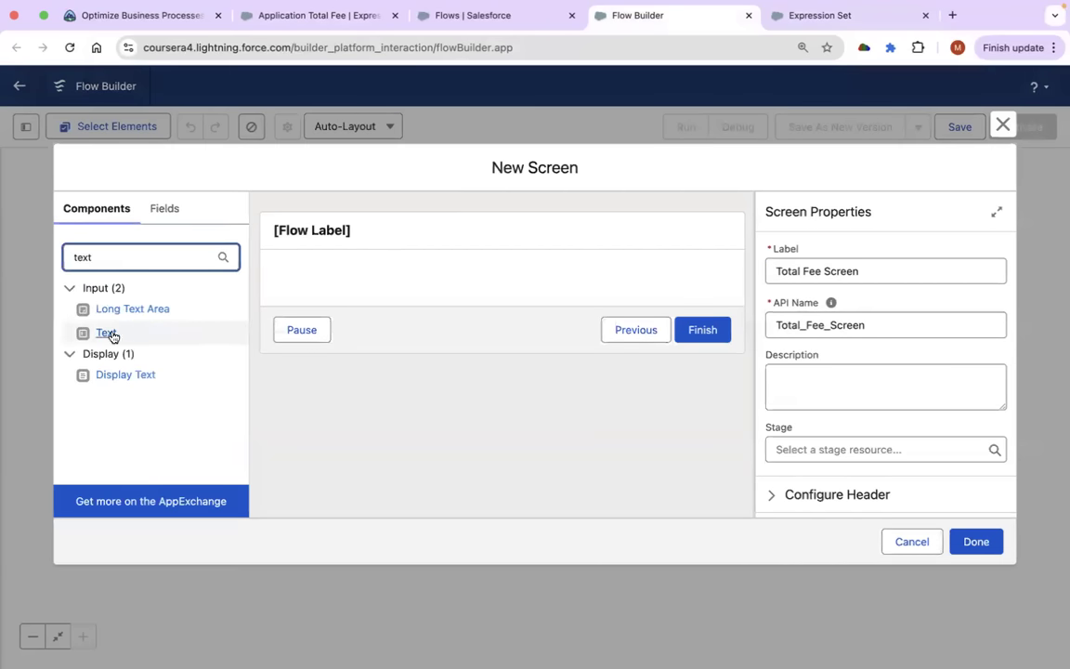
left_click_drag(113, 376, 280, 278)
scroll(834, 392, "down", 3)
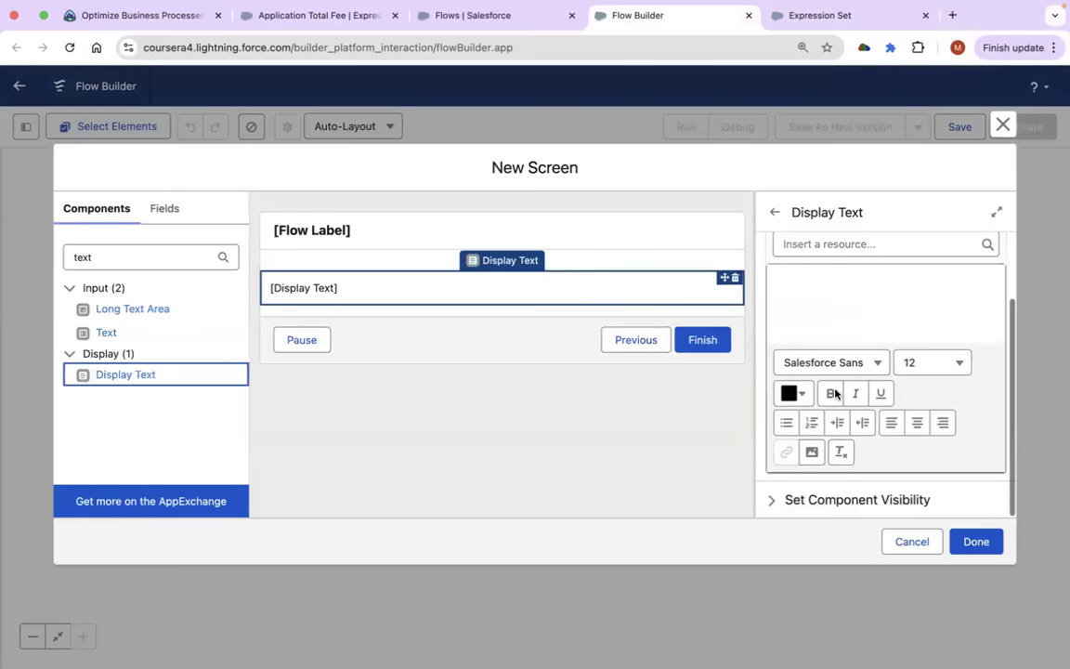
Try to give the display text the API name Total Fee, replacing its space with an underscore.
scroll(833, 351, "up", 3)
left_click(833, 275)
type("Total Fee")
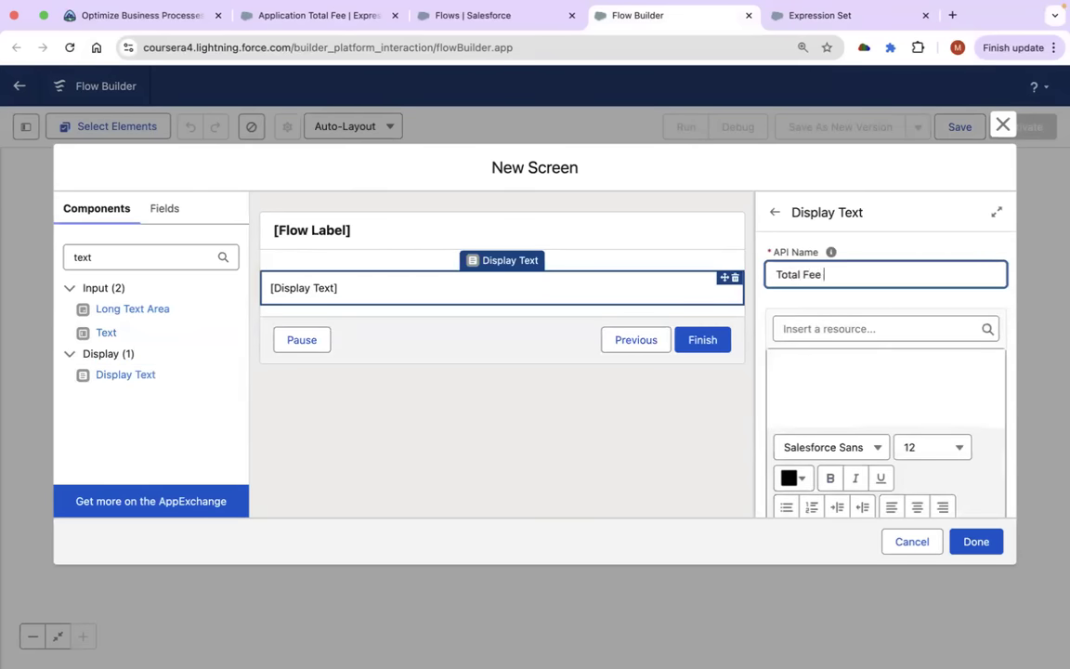
left_click(806, 330)
left_click(826, 355)
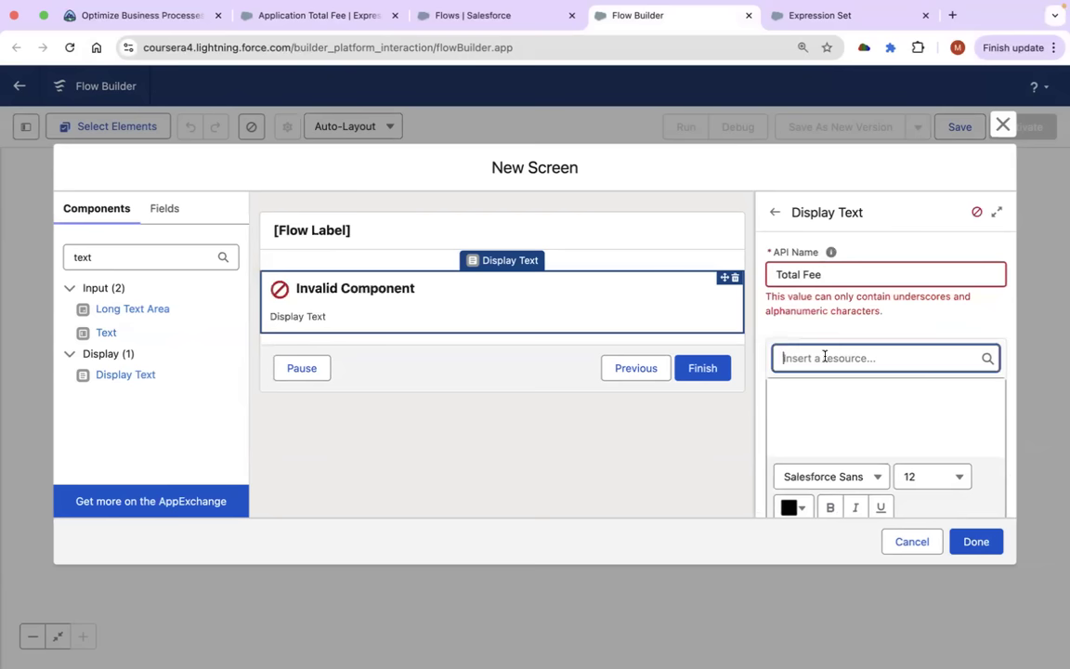
left_click(805, 271)
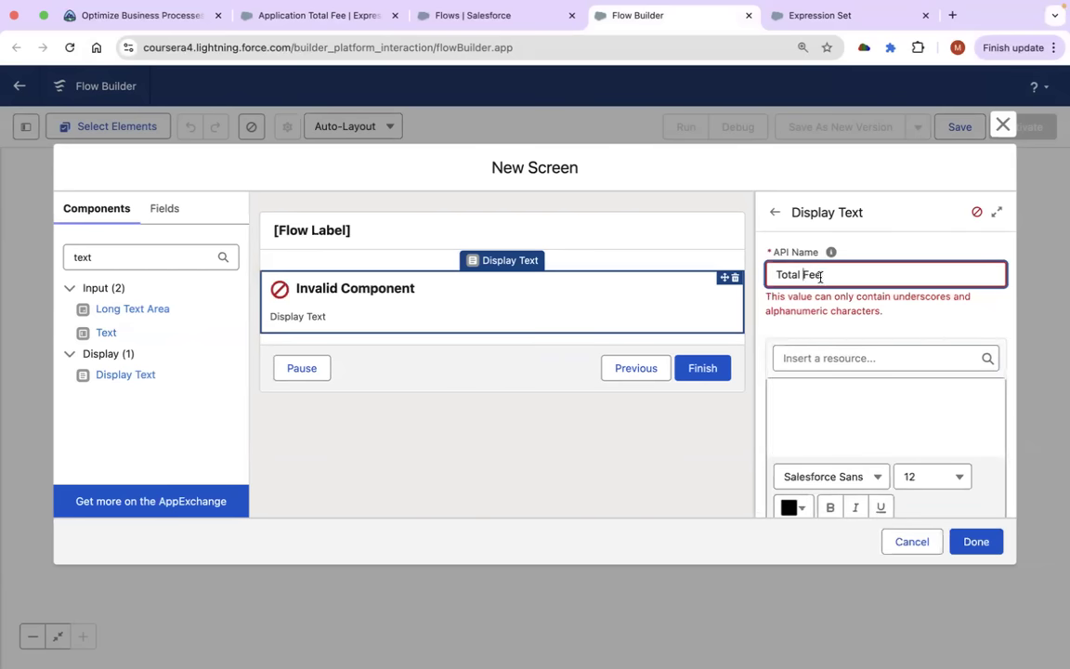
left_click(804, 274)
key("BackSpace")
type("_")
Insert the Total_Fee output of the Application Fee Expression action into the display text.
left_click(828, 359)
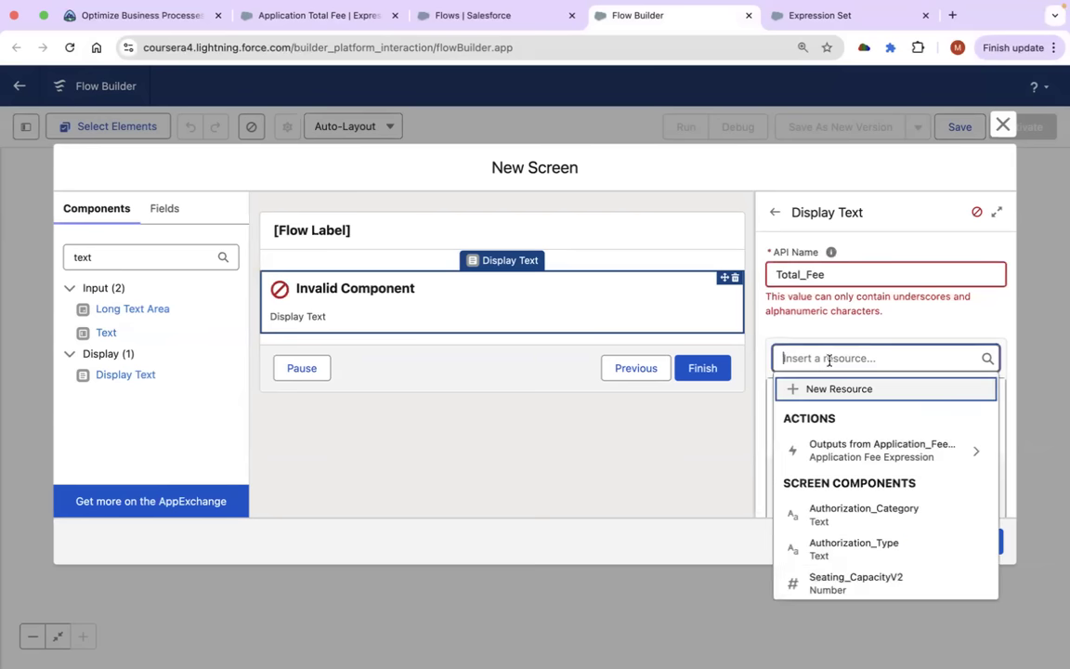
left_click(878, 446)
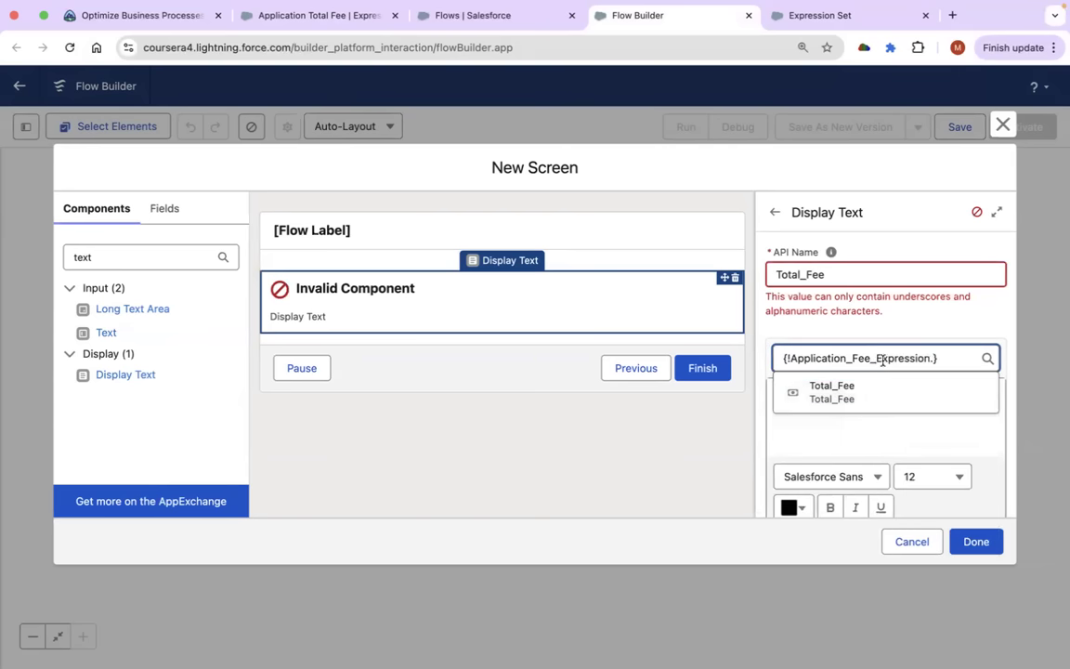
left_click(851, 397)
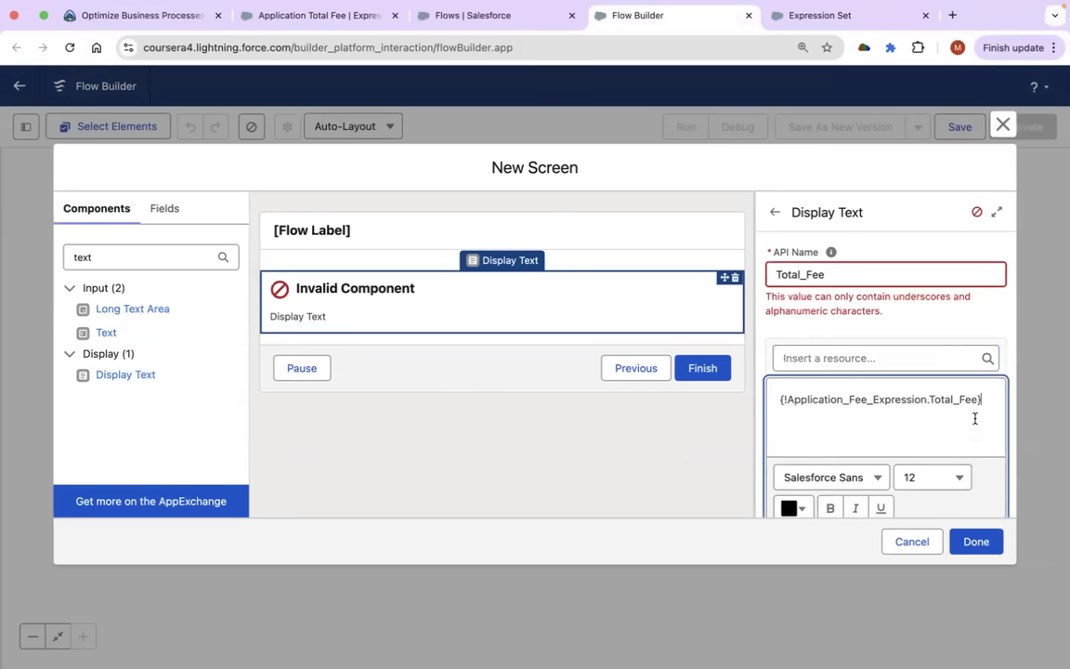
Try to finish the screen after shortening the display text's API name to TotalFee.
left_click(885, 315)
left_click(966, 537)
left_click(848, 276)
key("Left")
key("Left")
key("Left")
key("BackSpace")
left_click(933, 324)
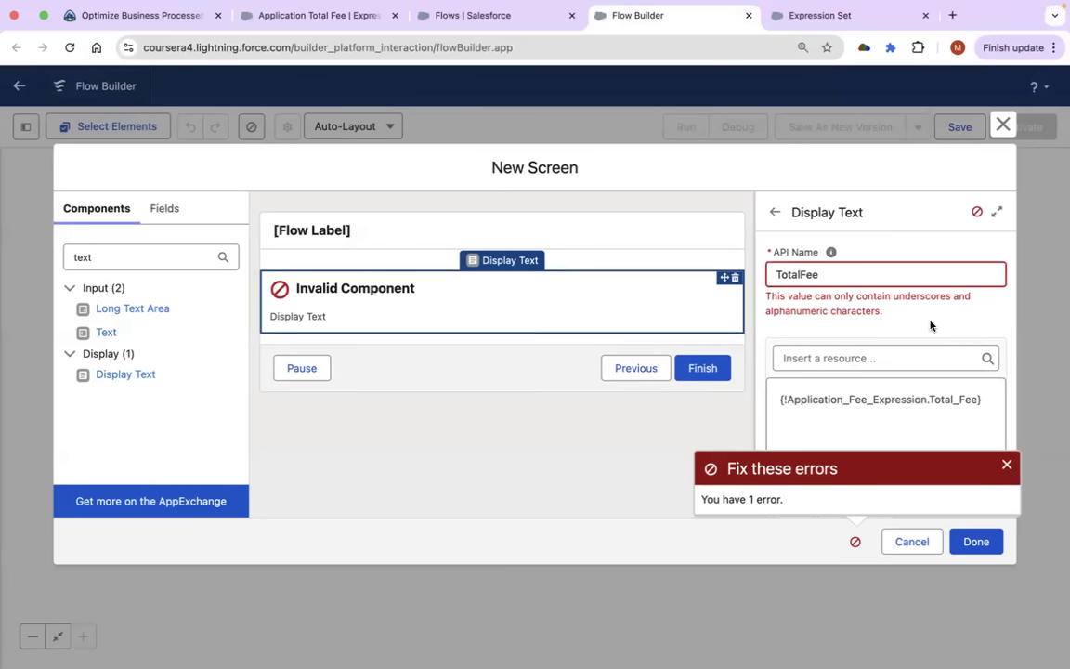
left_click(980, 544)
Replace the display text's API name with totalFee and finish the Total Fee Screen.
double_click(848, 278)
key("BackSpace")
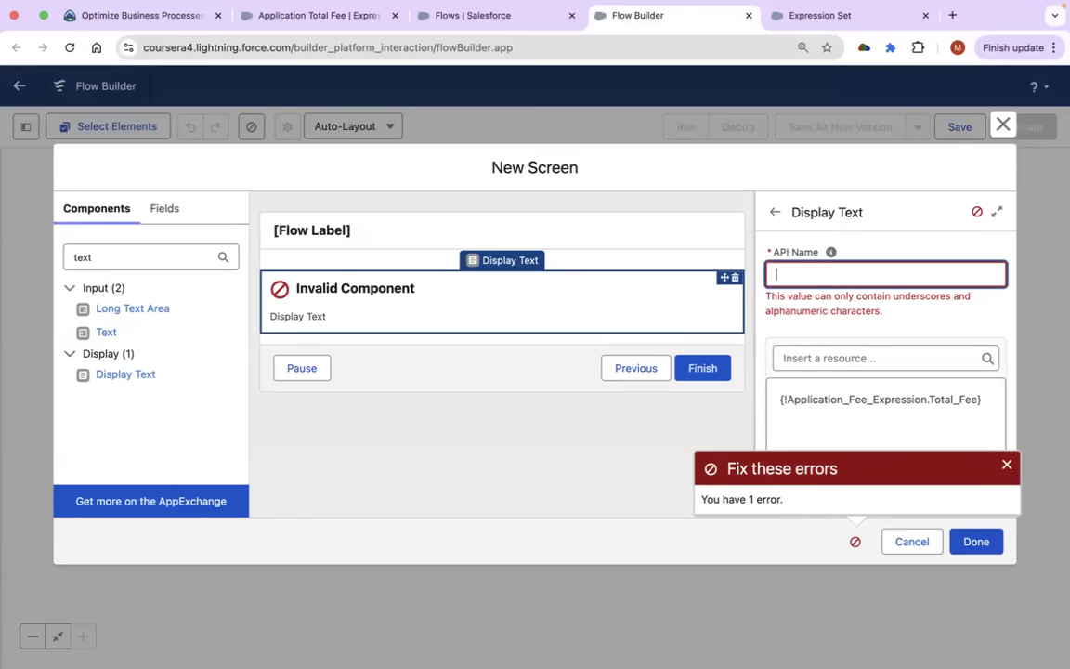
type("totalFee")
left_click(952, 319)
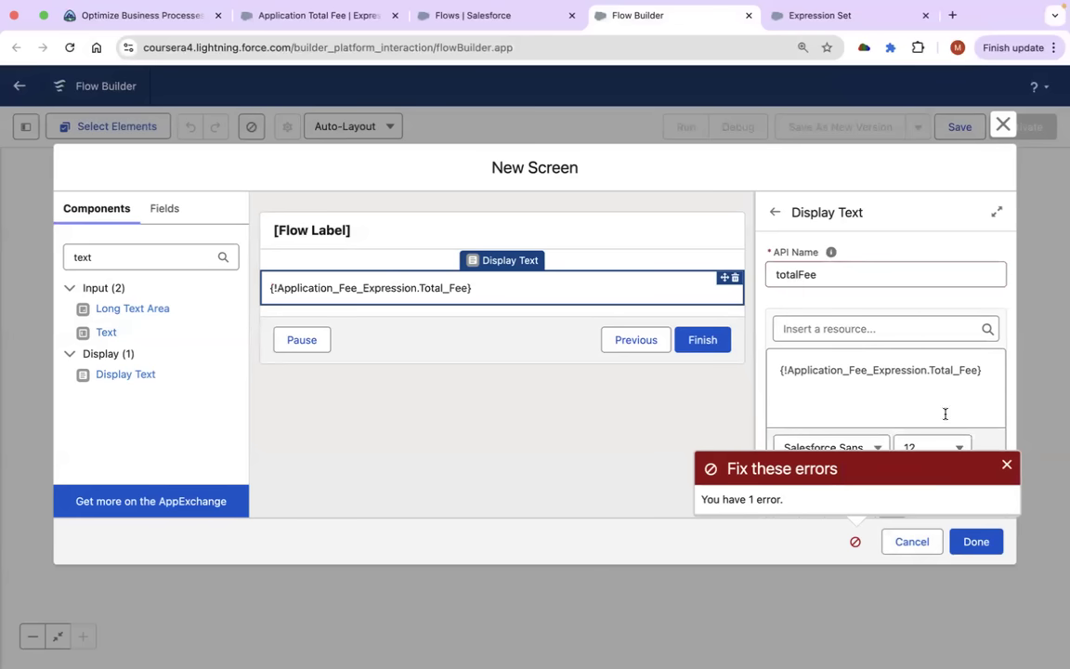
left_click(990, 545)
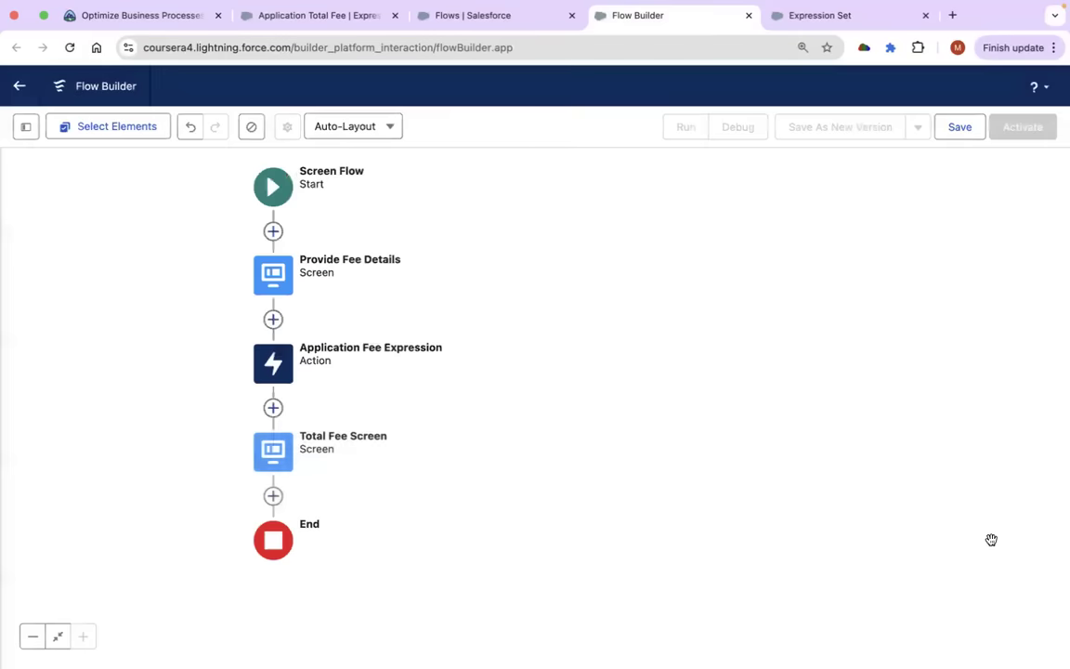
Save the flow with the label "Calculate Total Fee" and activate it.
left_click(963, 127)
left_click(373, 307)
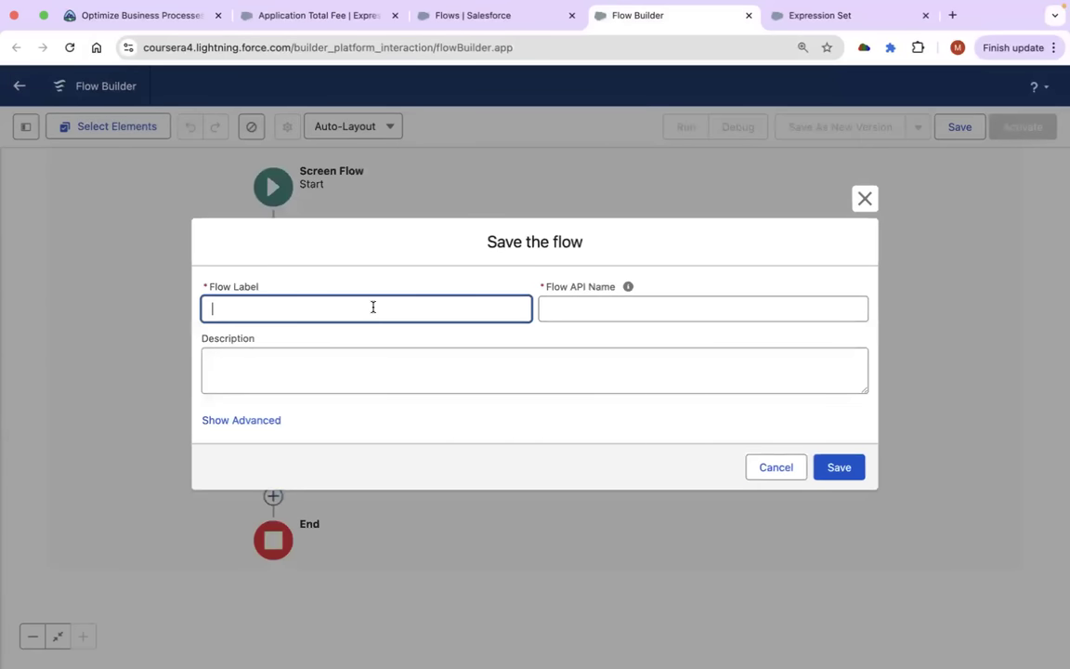
type("Calculate Total F")
left_click(436, 438)
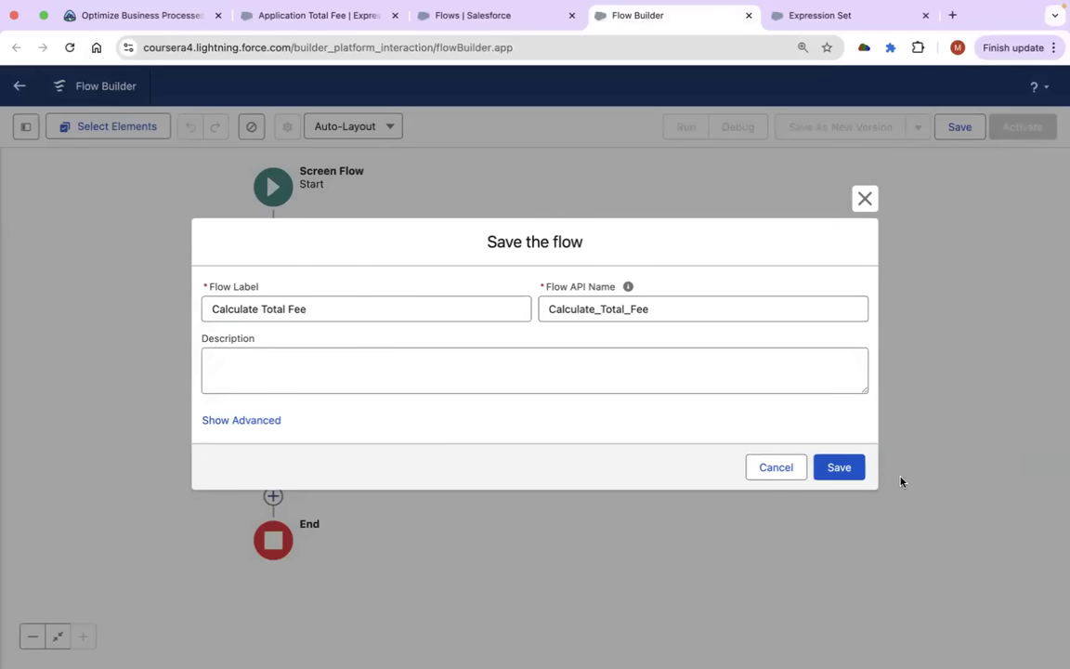
left_click(839, 467)
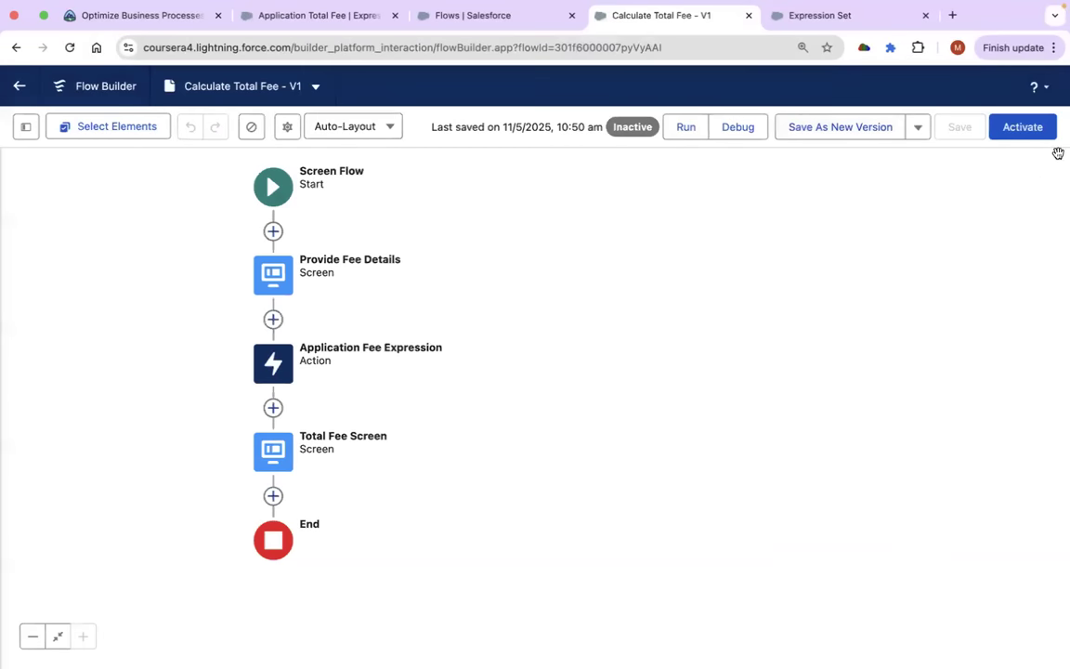
left_click(1016, 131)
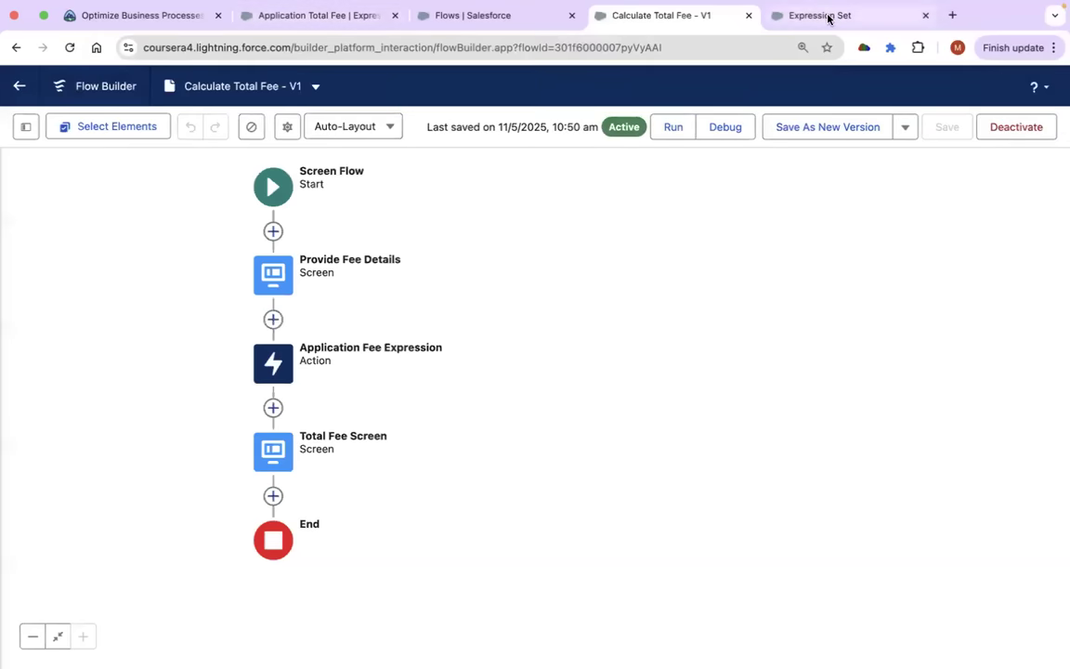
Duplicate the browser tab showing the Application Total Fee expression set record.
left_click(320, 15)
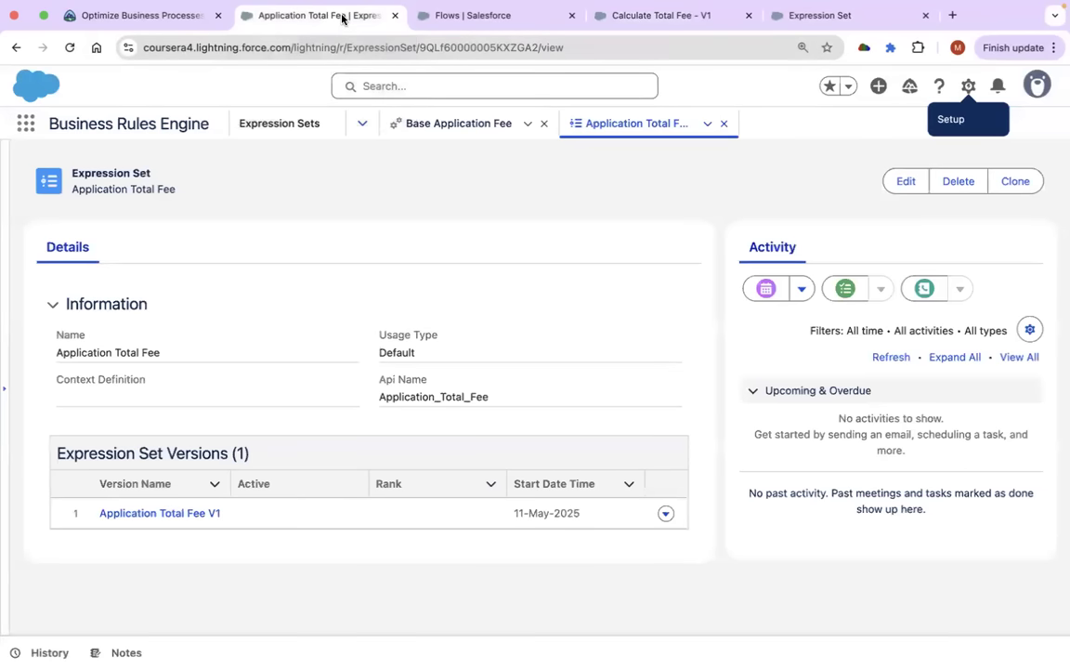
right_click(343, 14)
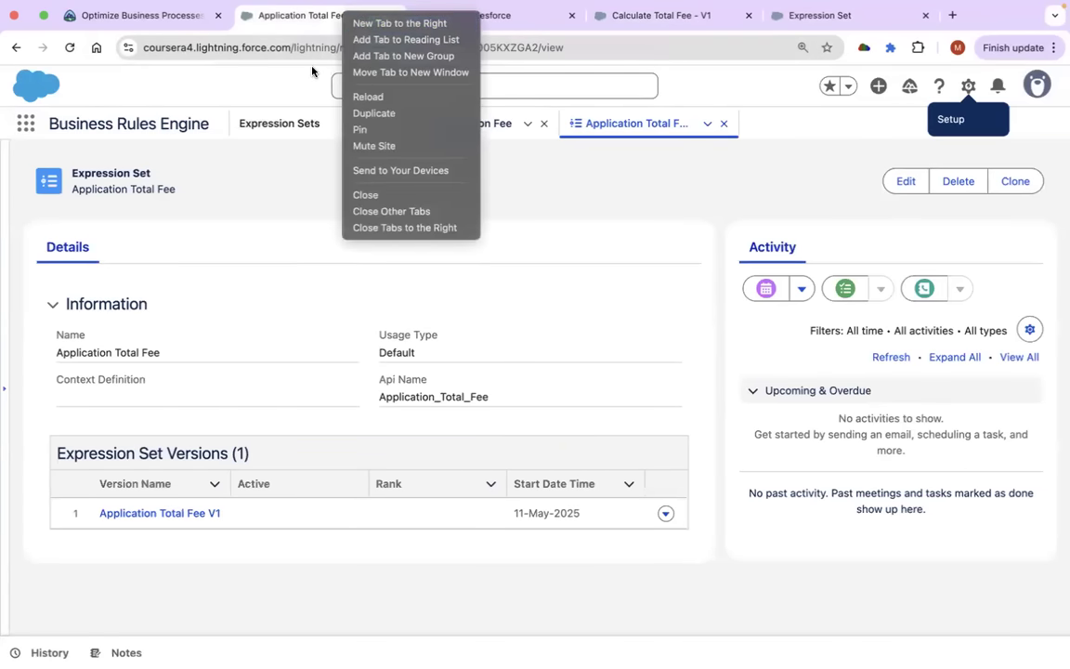
left_click(369, 112)
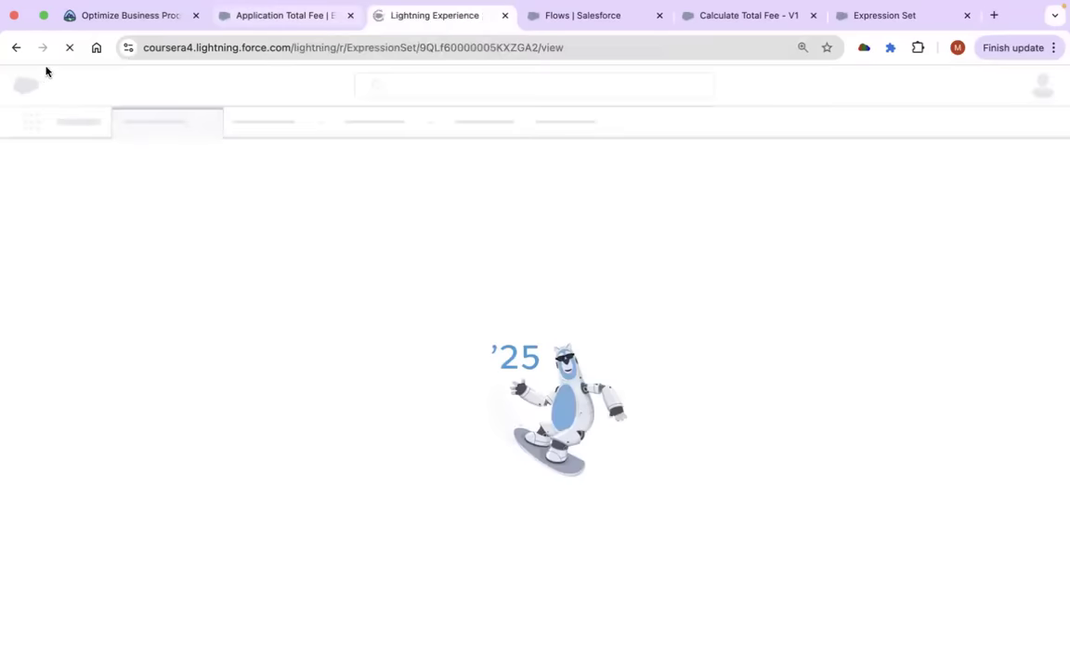
Switch the original expression set tab to the Wealth Management app and show its Accounts list.
left_click(27, 122)
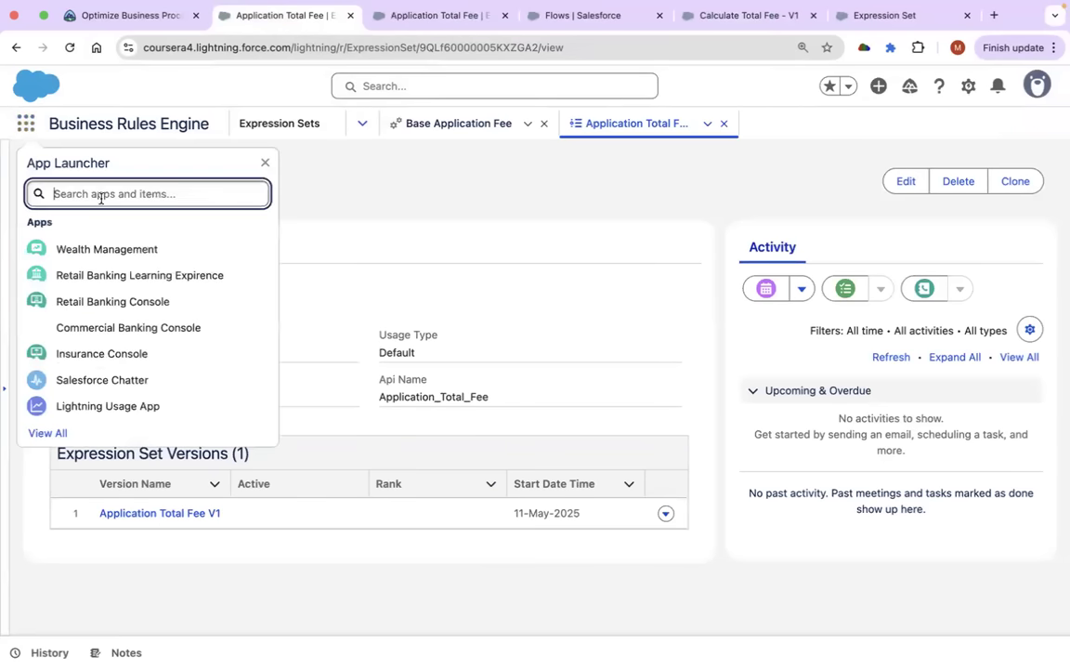
left_click(107, 250)
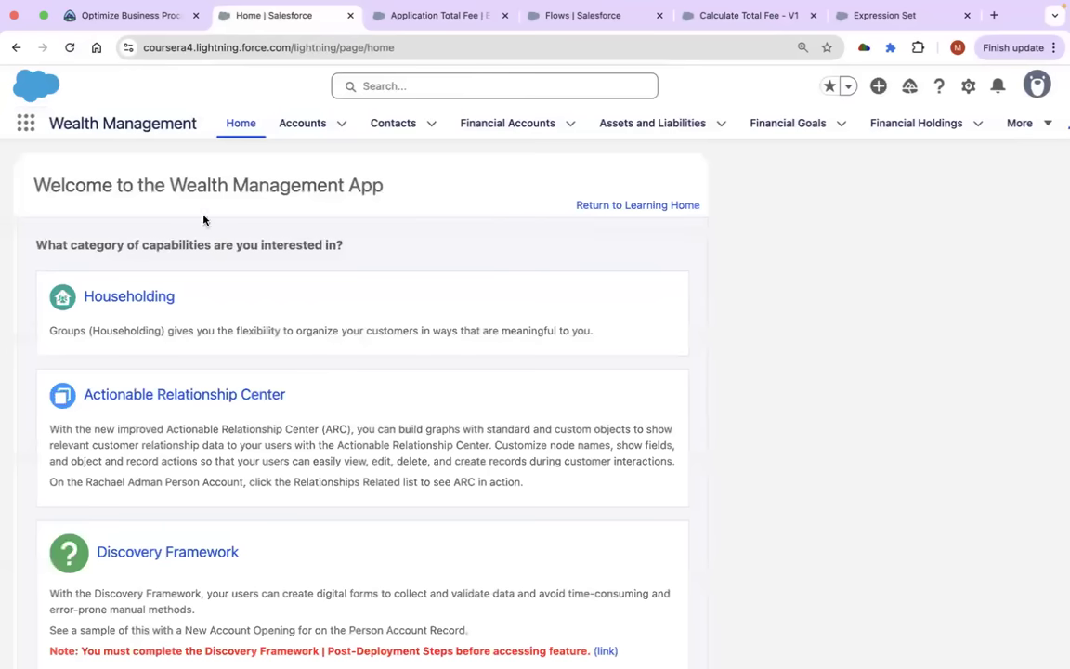
left_click(302, 124)
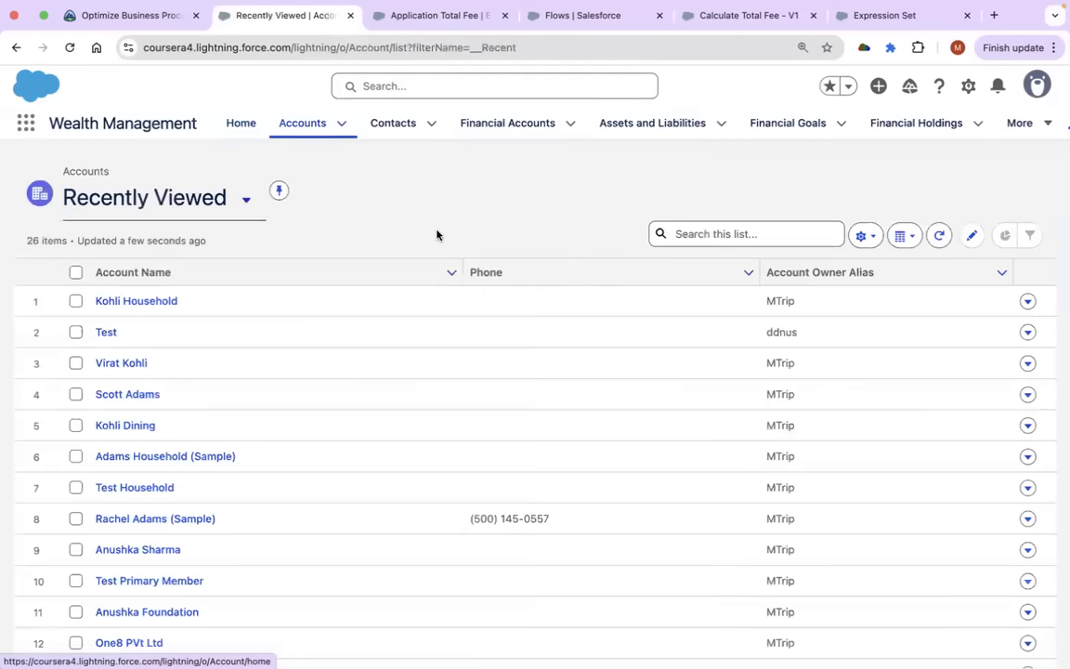
Open the first household account in the Accounts list and start editing its Lightning record page.
left_click(116, 310)
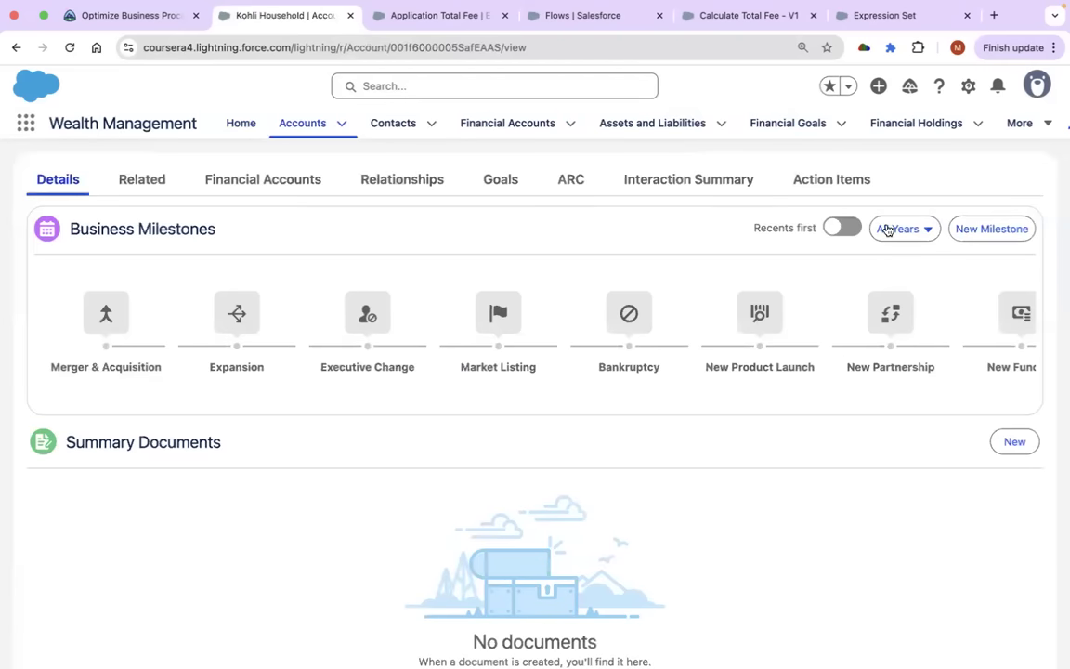
left_click(967, 88)
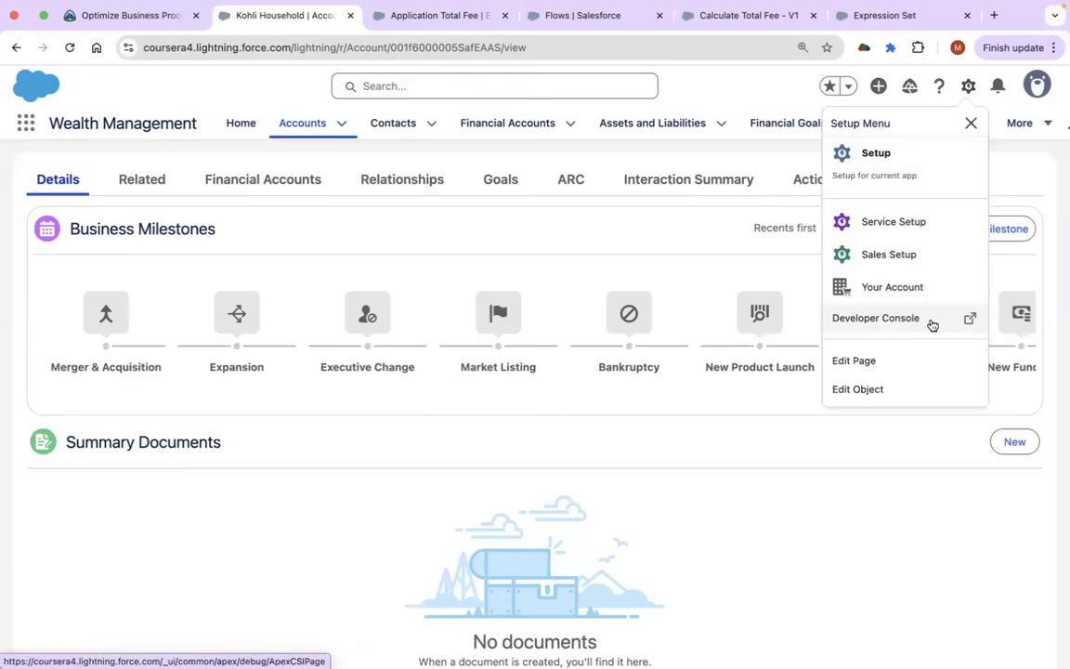
left_click(868, 367)
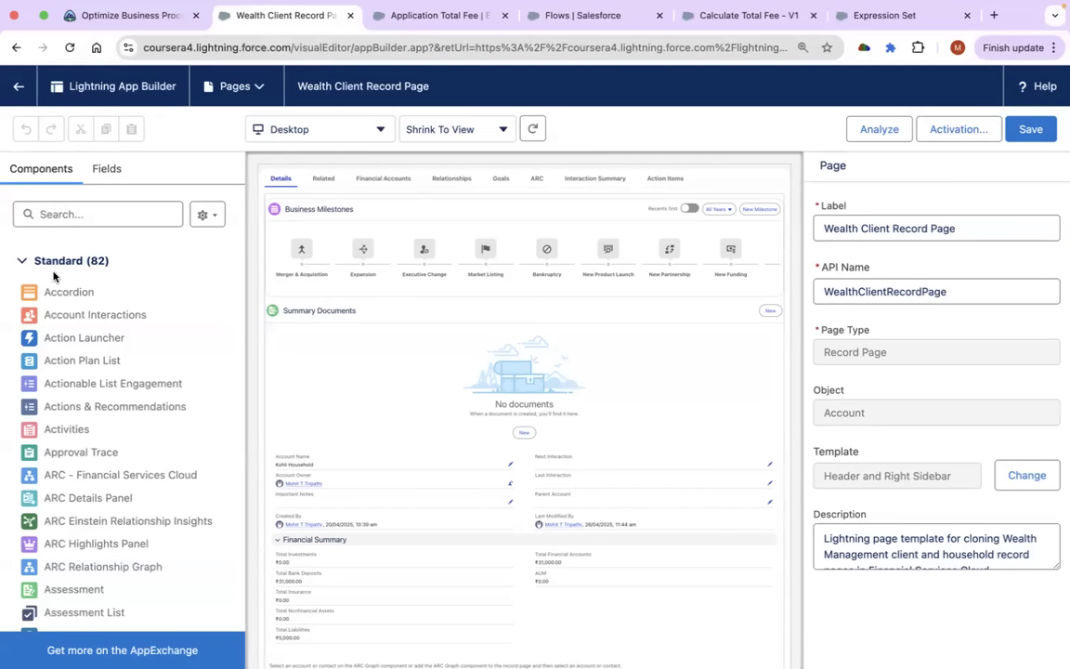
Add a standard Flow component to the Details tab between Business Milestones and Summary Documents.
left_click(102, 214)
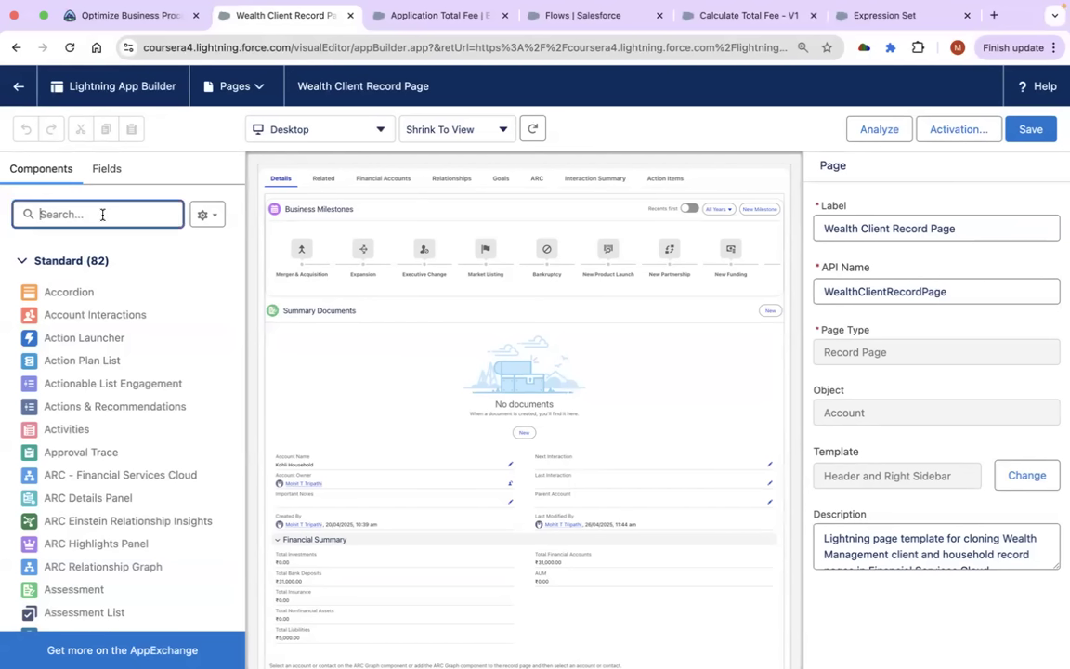
type("flow")
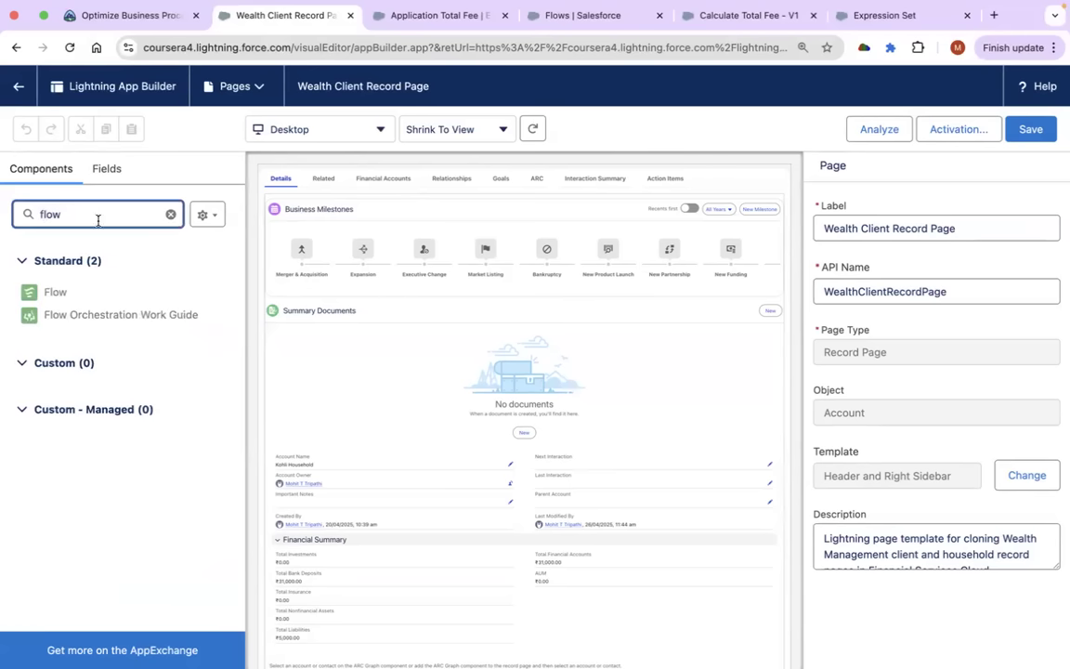
double_click(79, 214)
left_click_drag(53, 297, 317, 299)
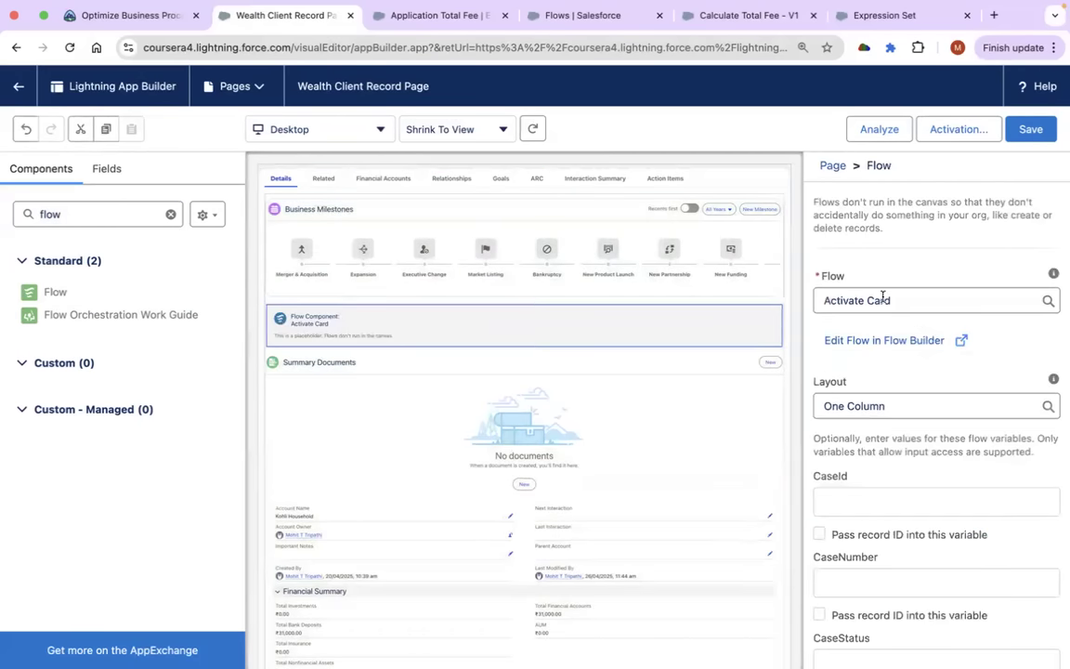
Set the Flow component to run Calculate Total Fee, save the record page and return to the account.
double_click(902, 304)
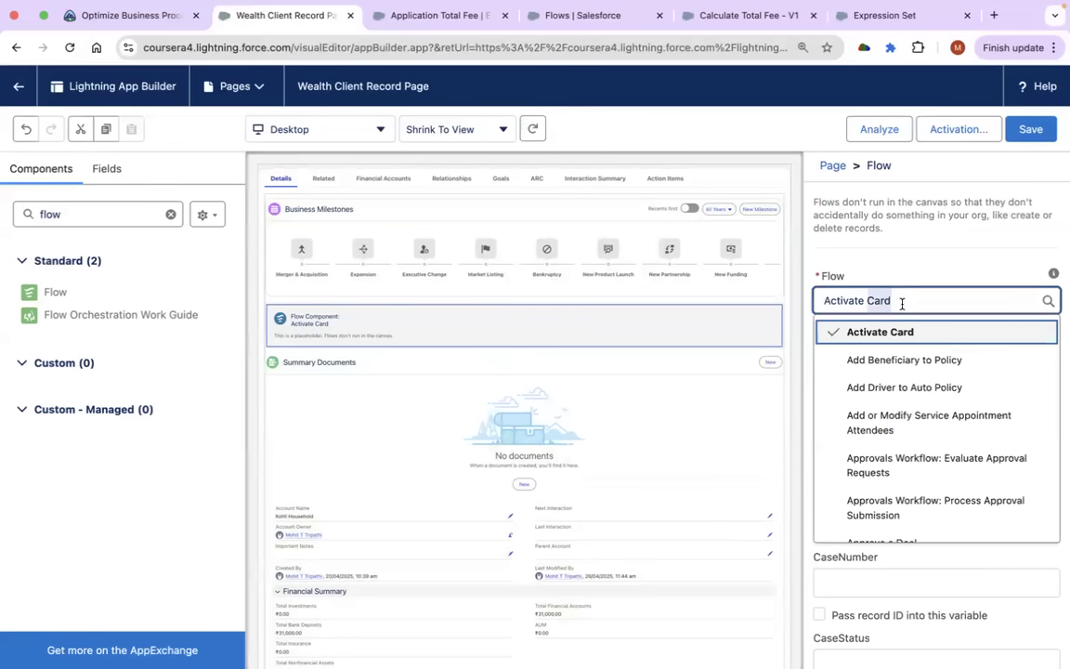
key("BackSpace")
key("BackSpace")
key("BackSpace")
key("BackSpace")
key("BackSpace")
key("BackSpace")
key("BackSpace")
key("BackSpace")
key("BackSpace")
key("BackSpace")
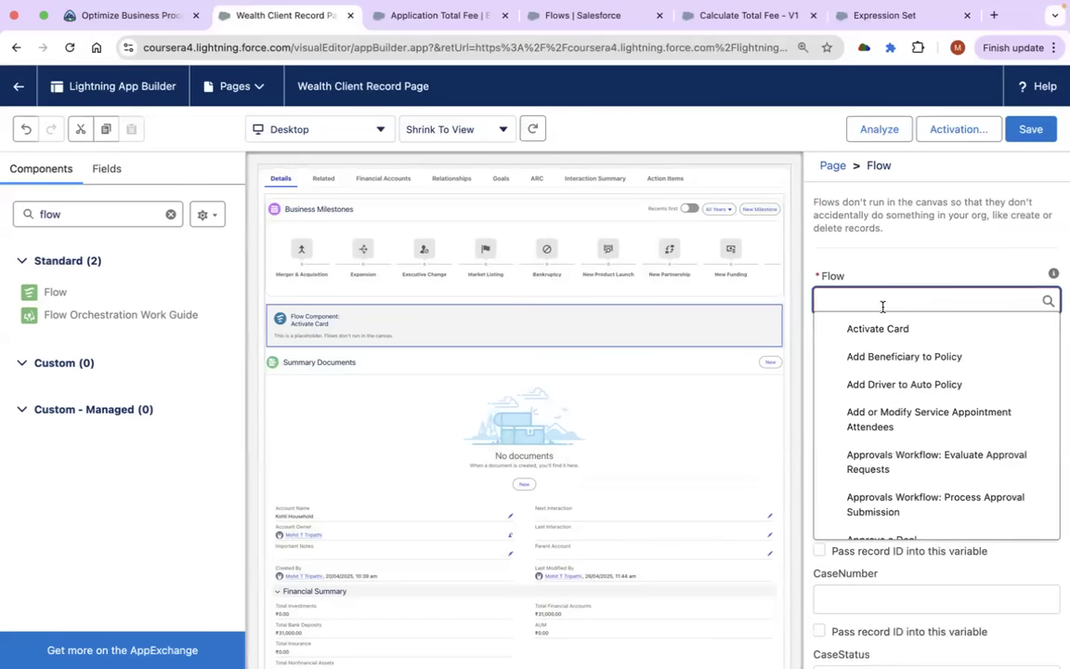
type("c")
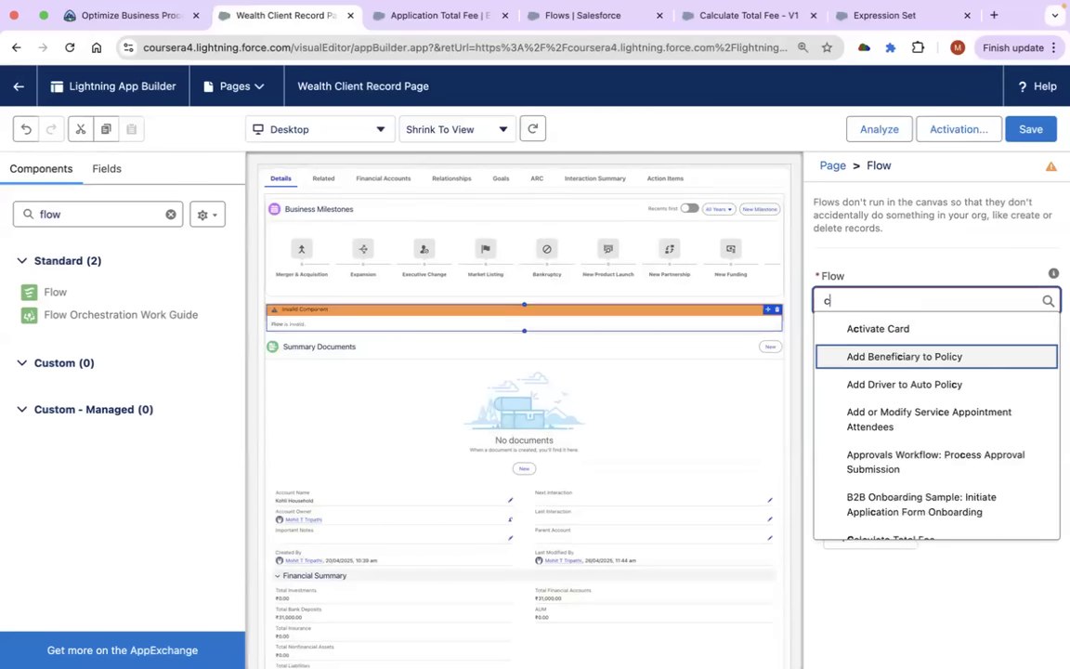
type("a")
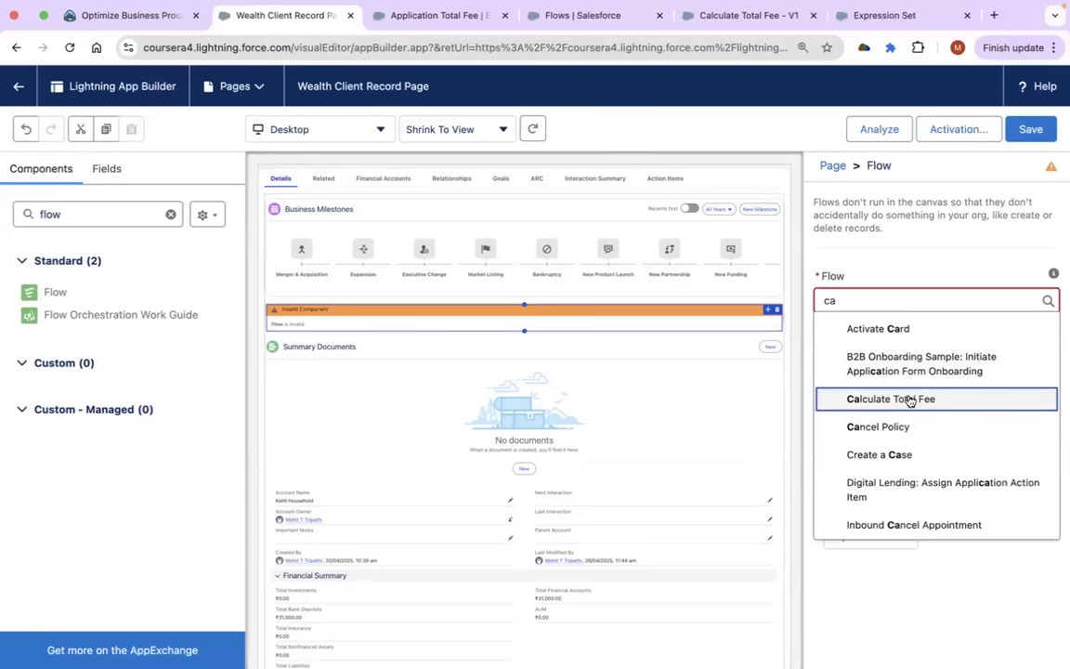
left_click(909, 400)
left_click(1031, 130)
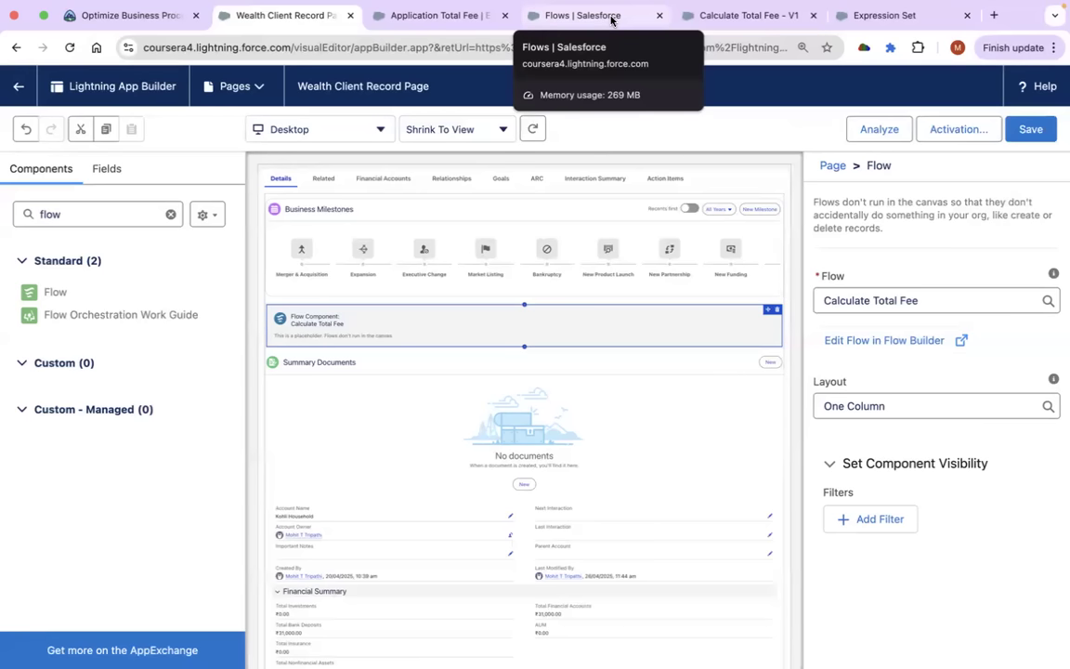
left_click(17, 89)
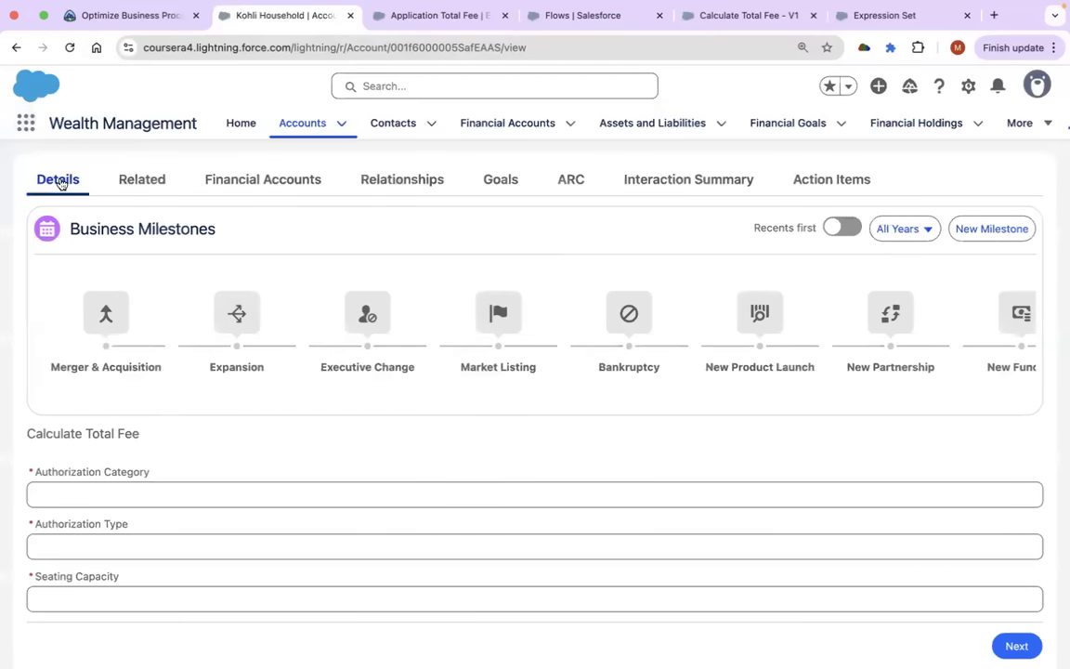
Switch to Numbers and copy the authorization type Salon Establishment License from the Base Application Fee sheet.
scroll(409, 339, "down", 1)
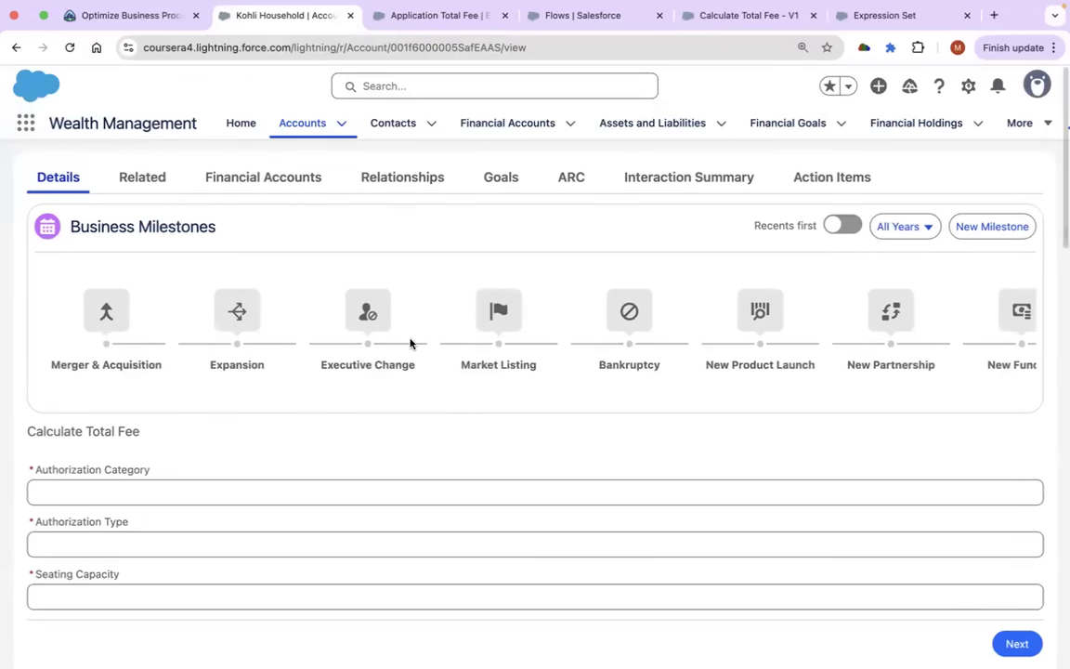
scroll(408, 339, "down", 5)
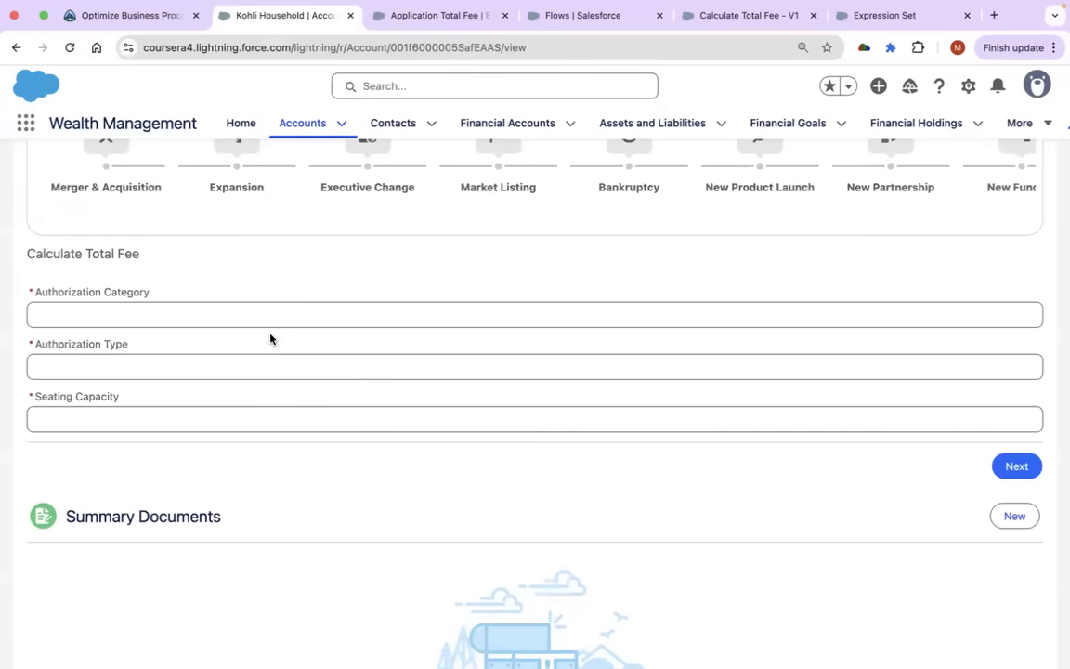
mouse_move(627, 641)
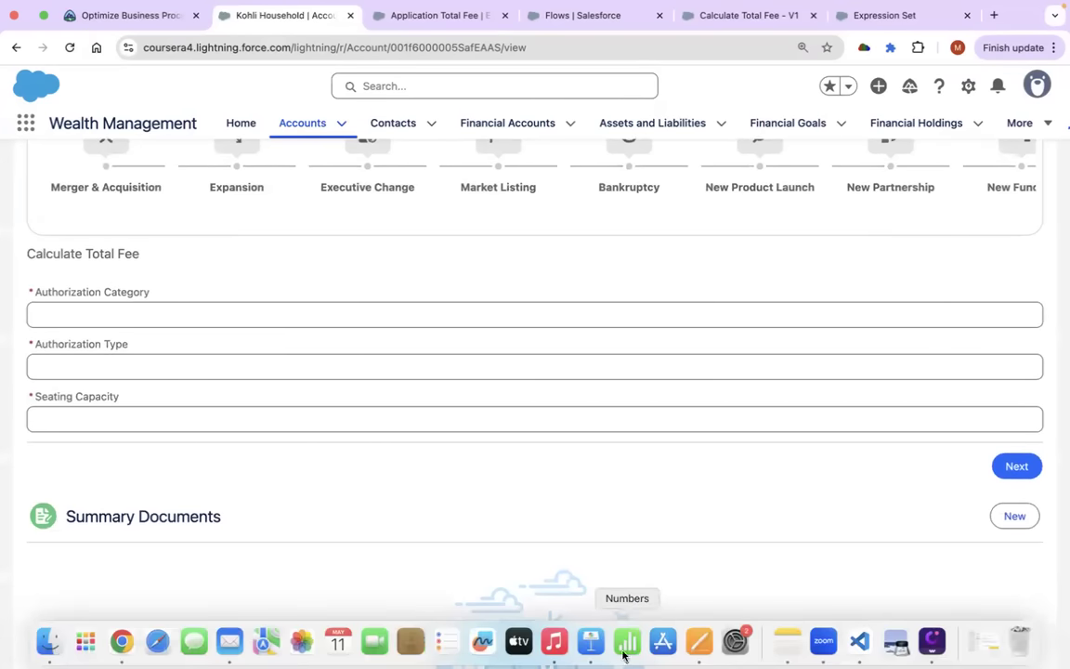
left_click(662, 640)
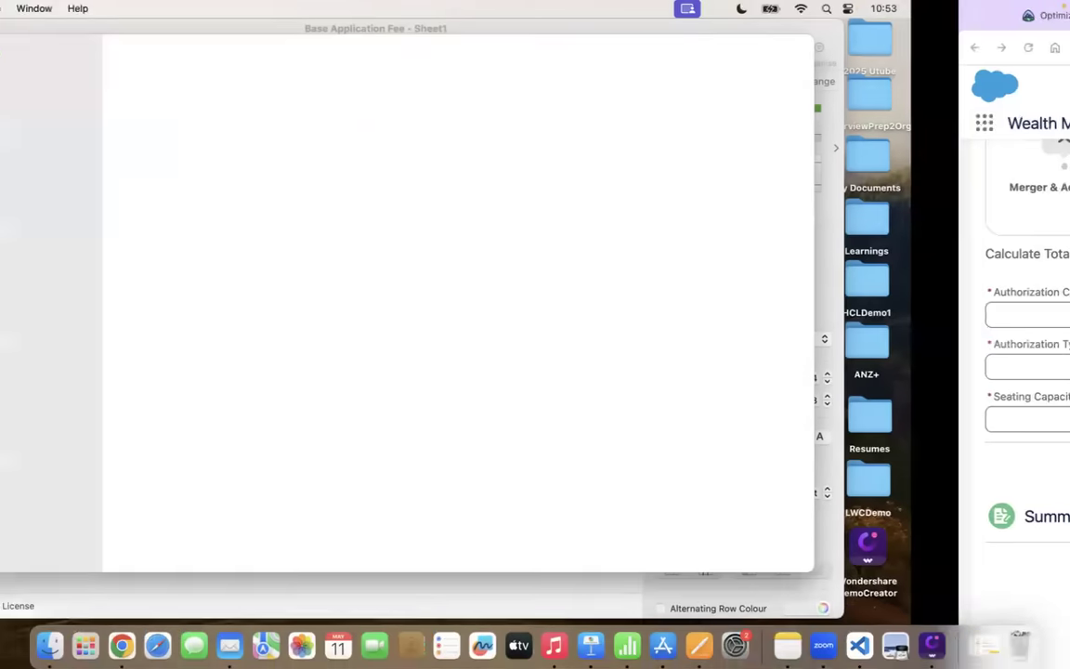
left_click(115, 53)
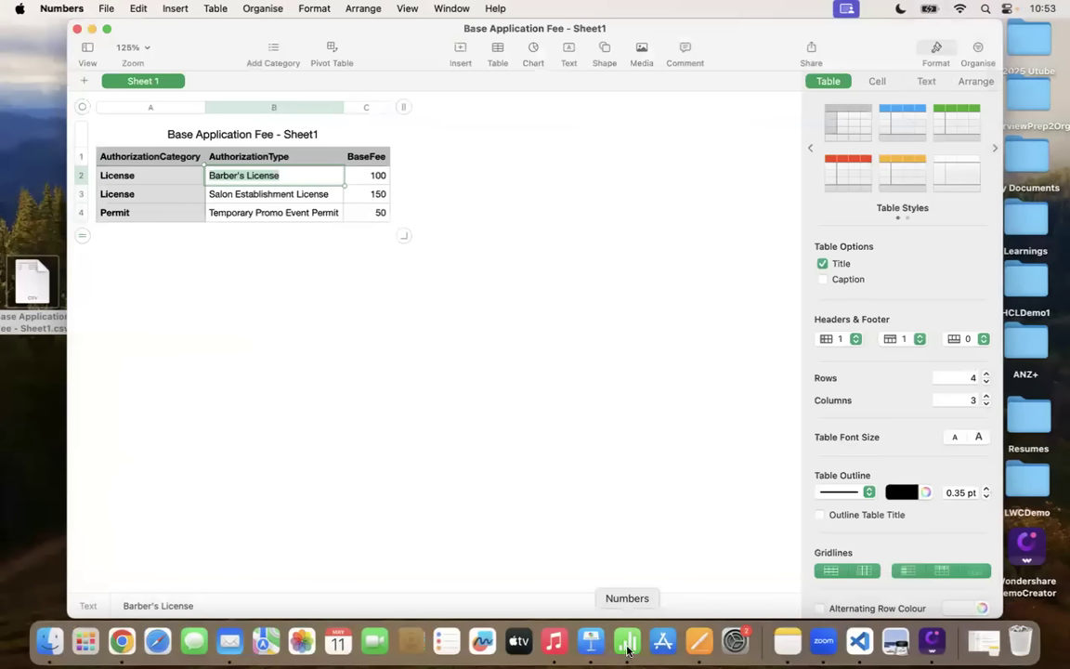
left_click(273, 194)
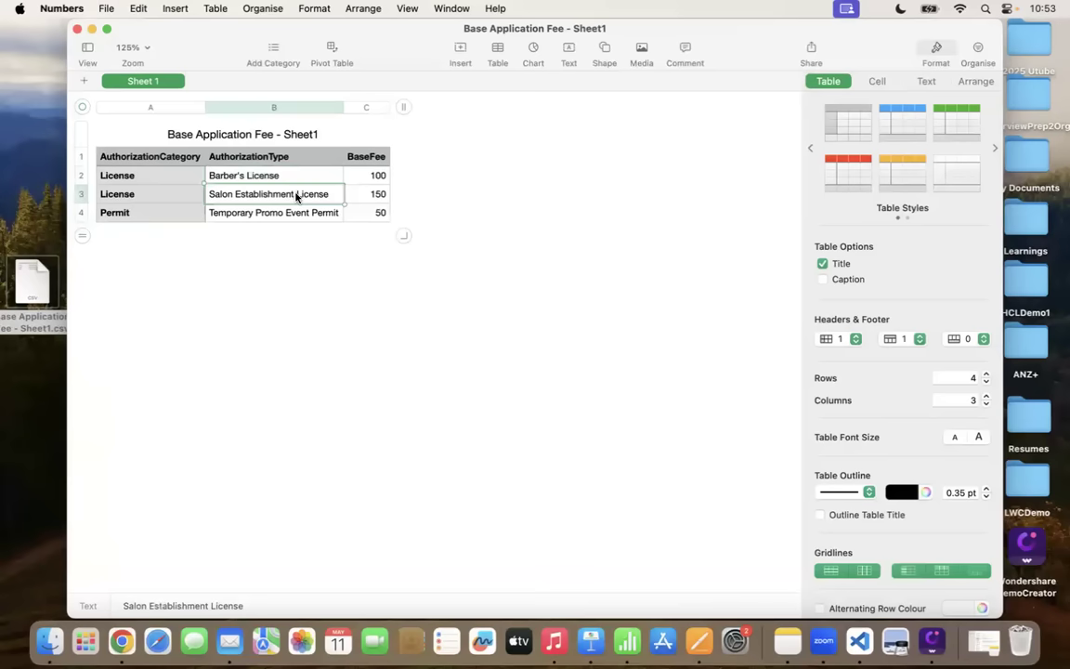
triple_click(295, 192)
key("super+c")
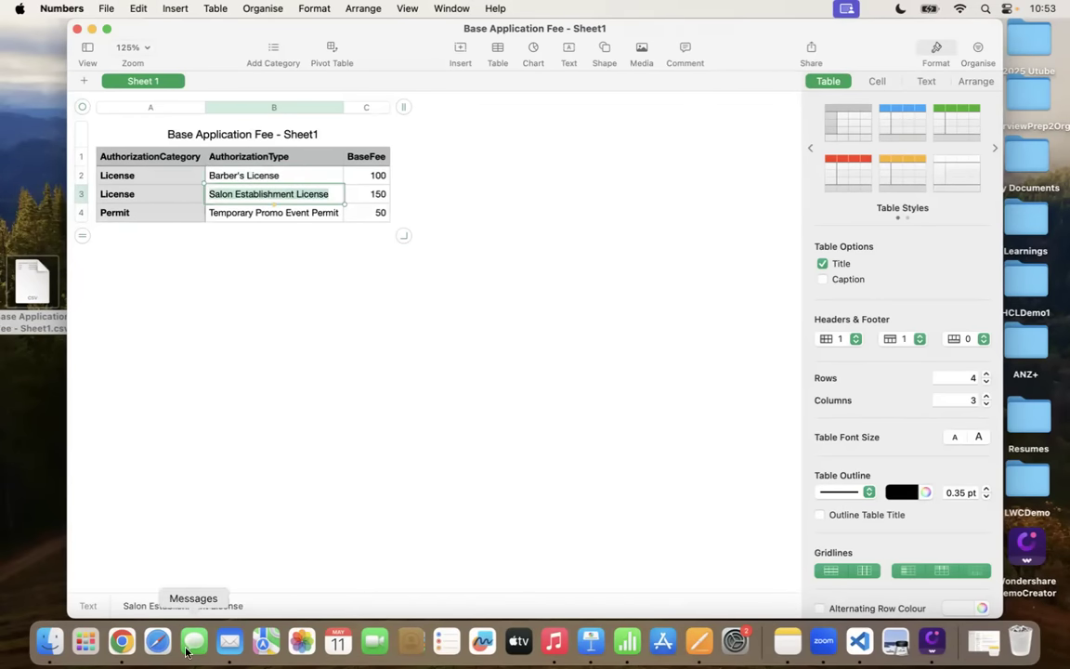
Back in Chrome, submit the account's fee form with category License, type Salon Establishment License and seating capacity 2.
key("ctrl+Right")
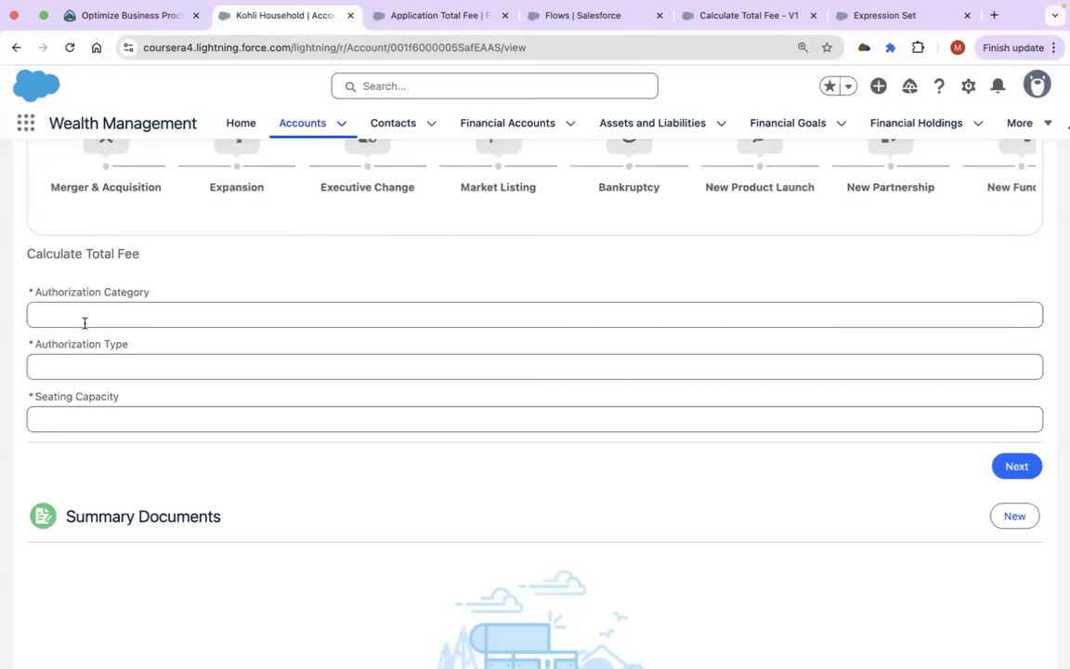
key("ctrl+Left")
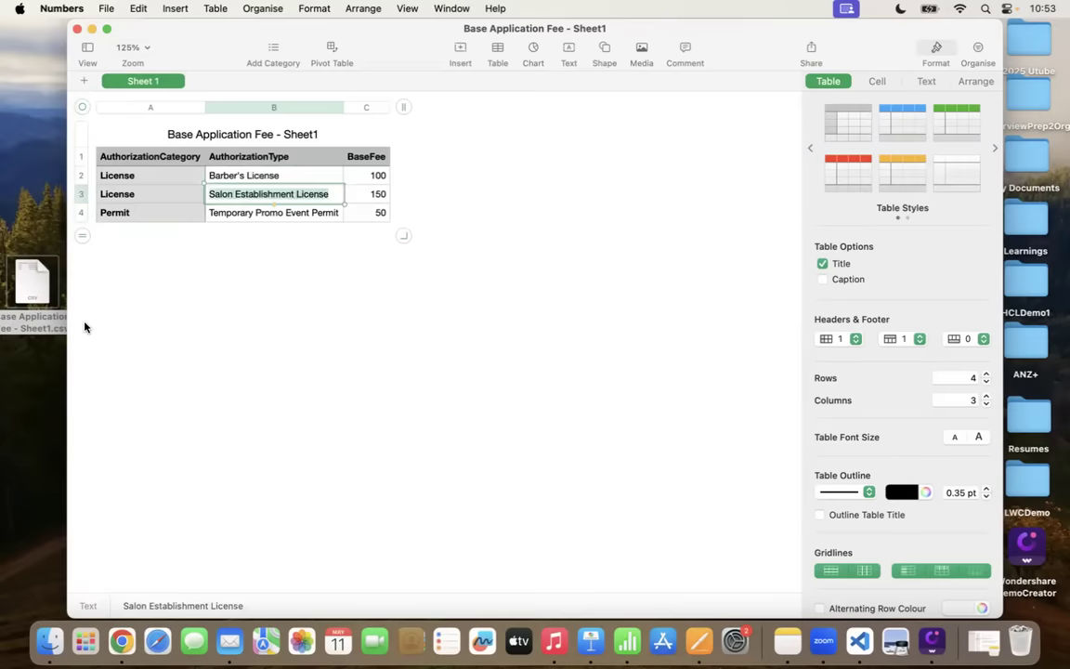
key("ctrl+Right")
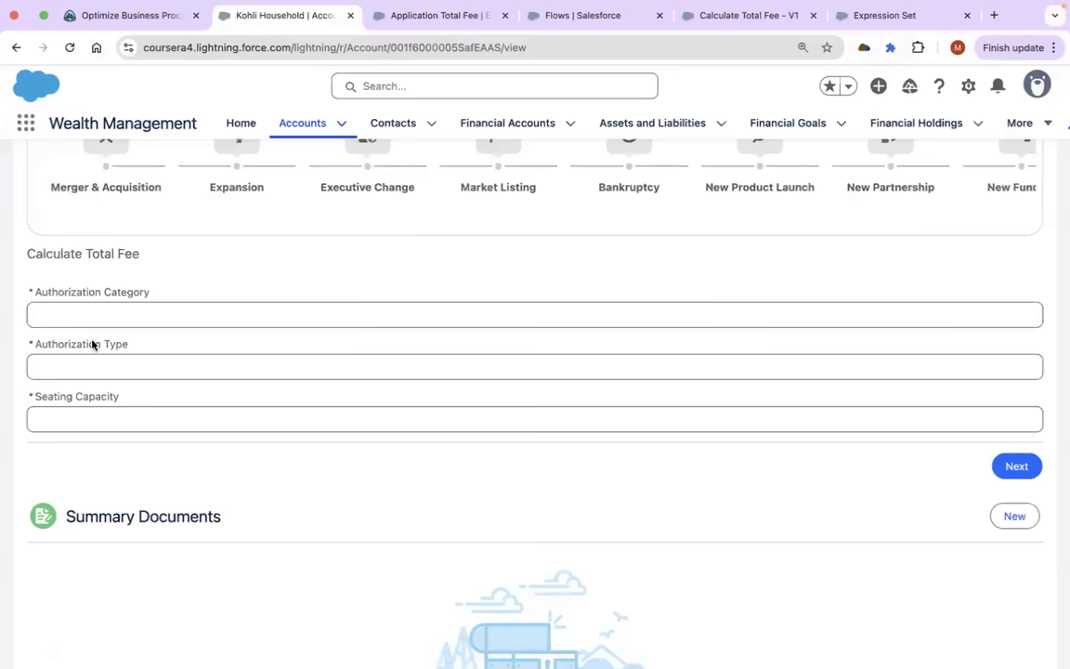
left_click(86, 365)
key("super+v")
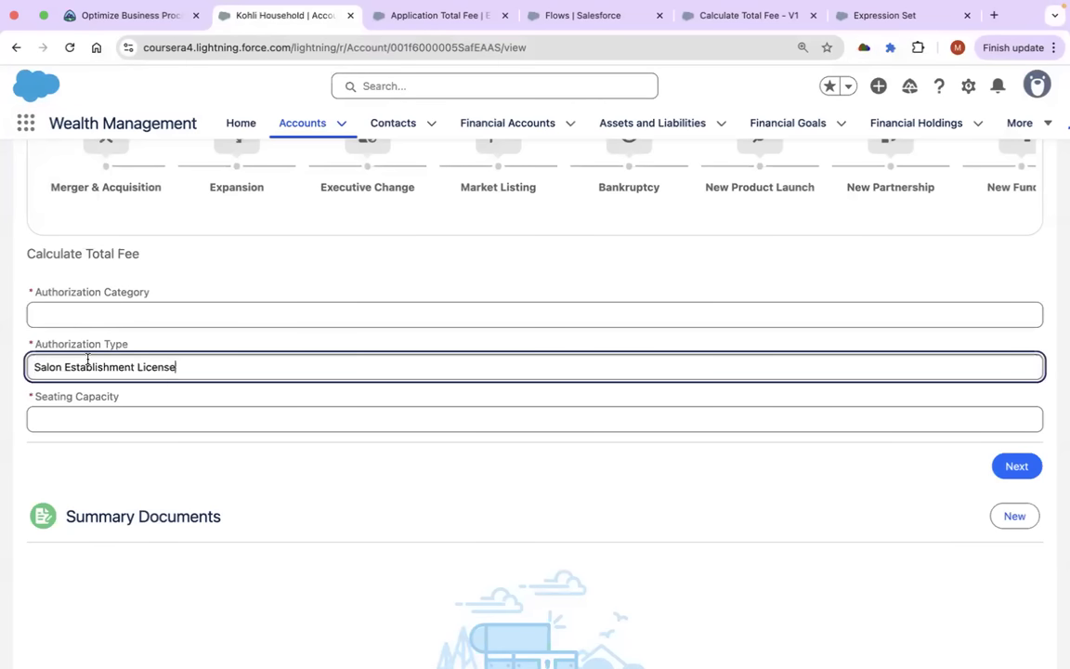
left_click(117, 321)
type("License")
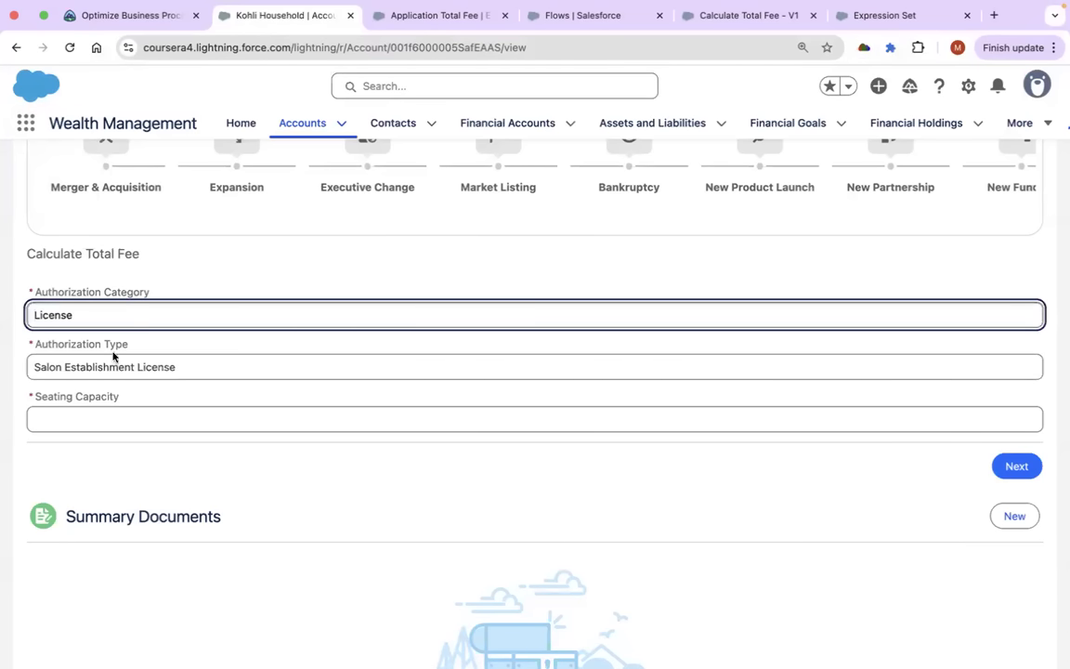
left_click(120, 416)
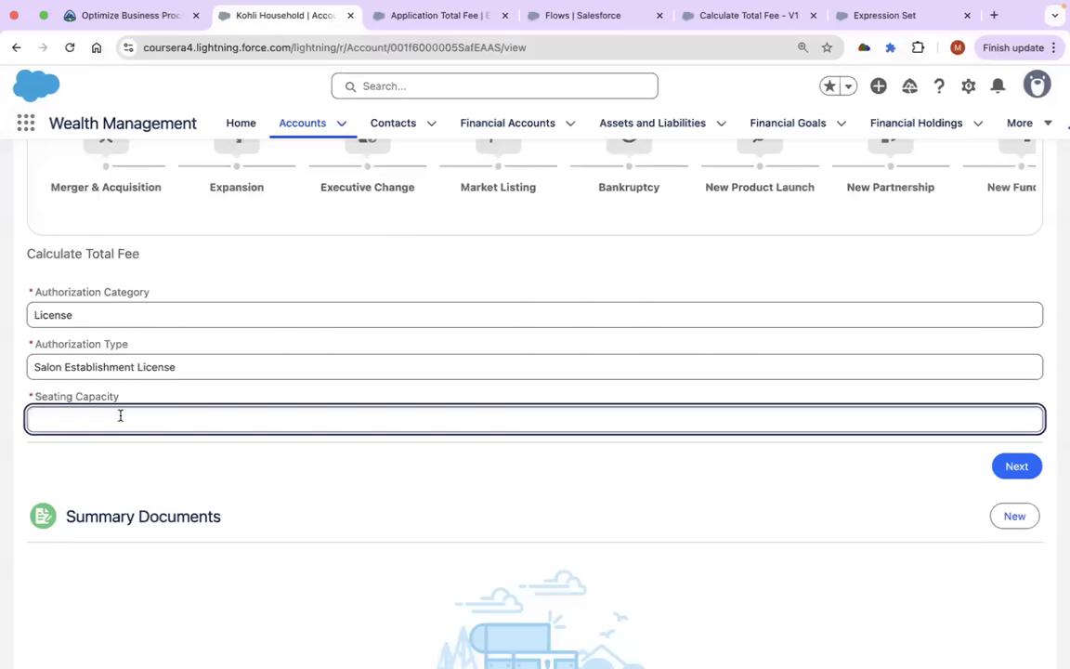
type("2")
left_click(123, 467)
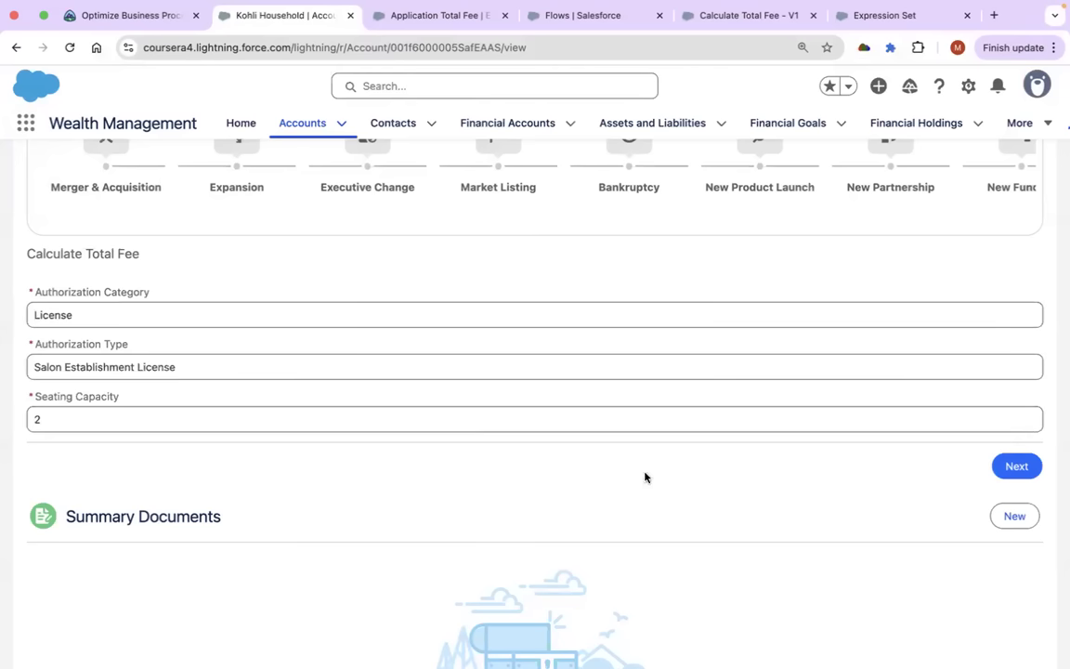
left_click(998, 465)
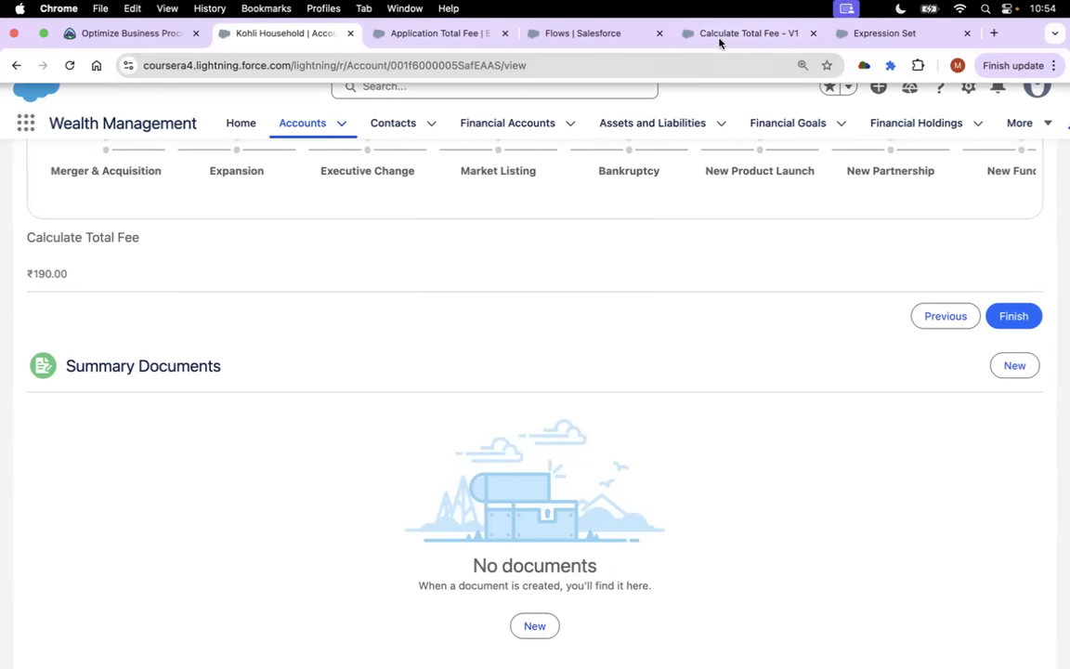
Review the lookup and calculation steps of the Application Total Fee expression set, plus the Calculate Total Fee flow's elements.
left_click(891, 17)
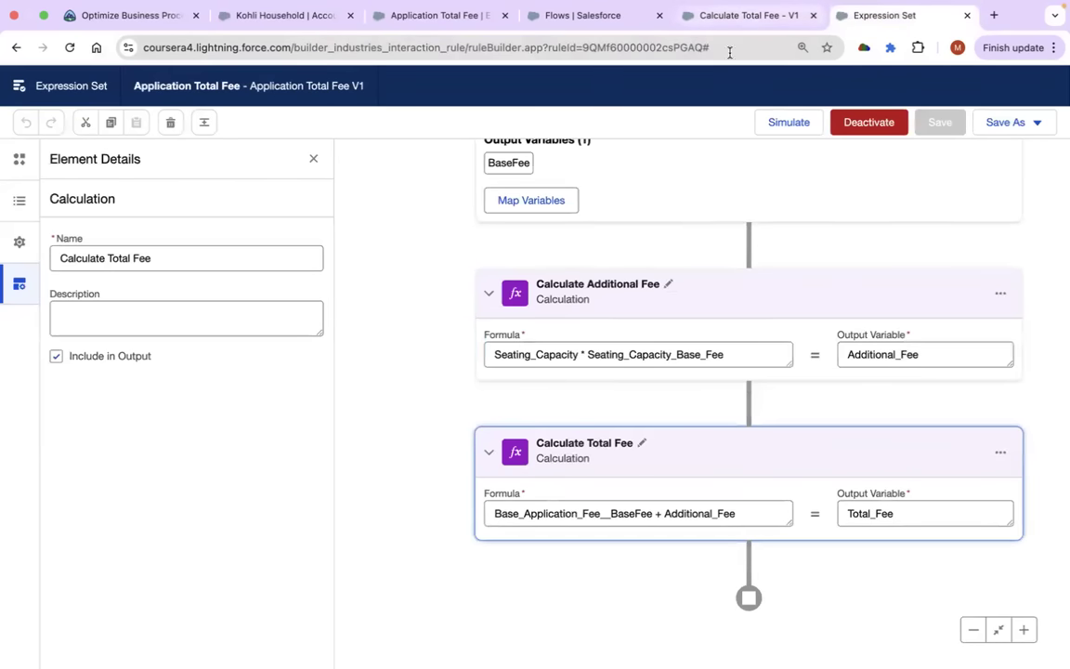
scroll(712, 289, "down", 1)
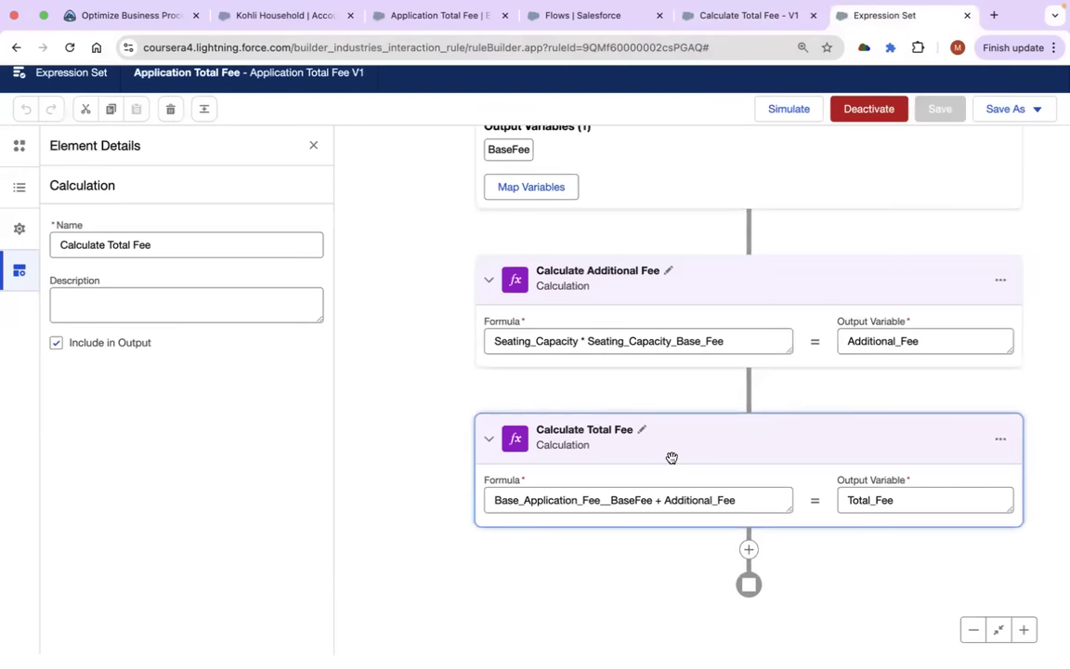
scroll(672, 459, "up", 5)
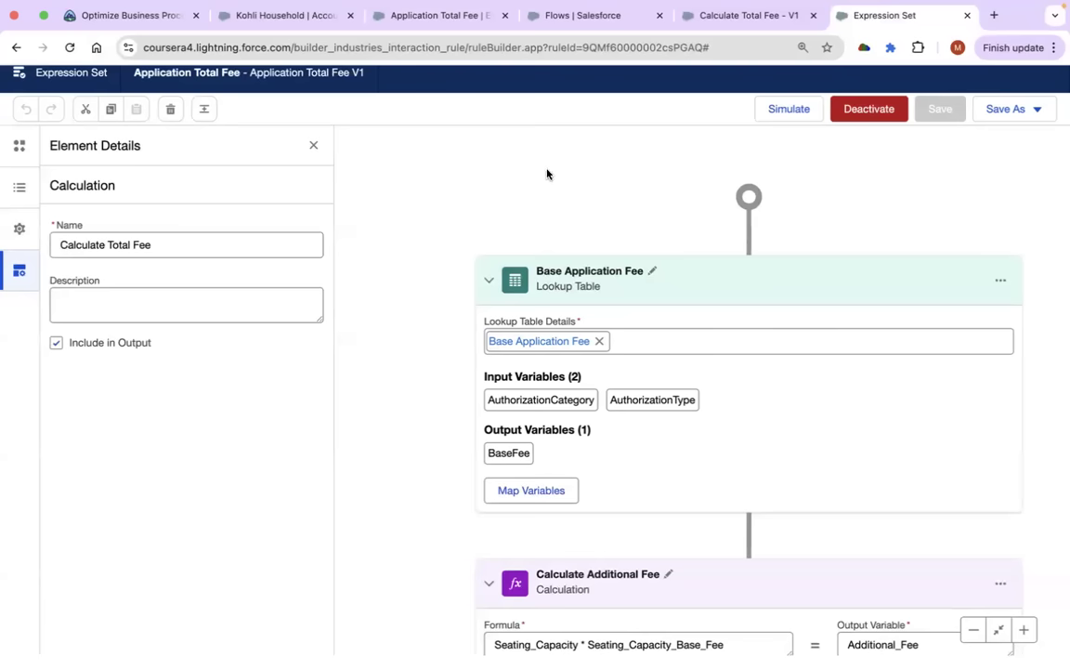
mouse_move(735, 641)
left_click(743, 15)
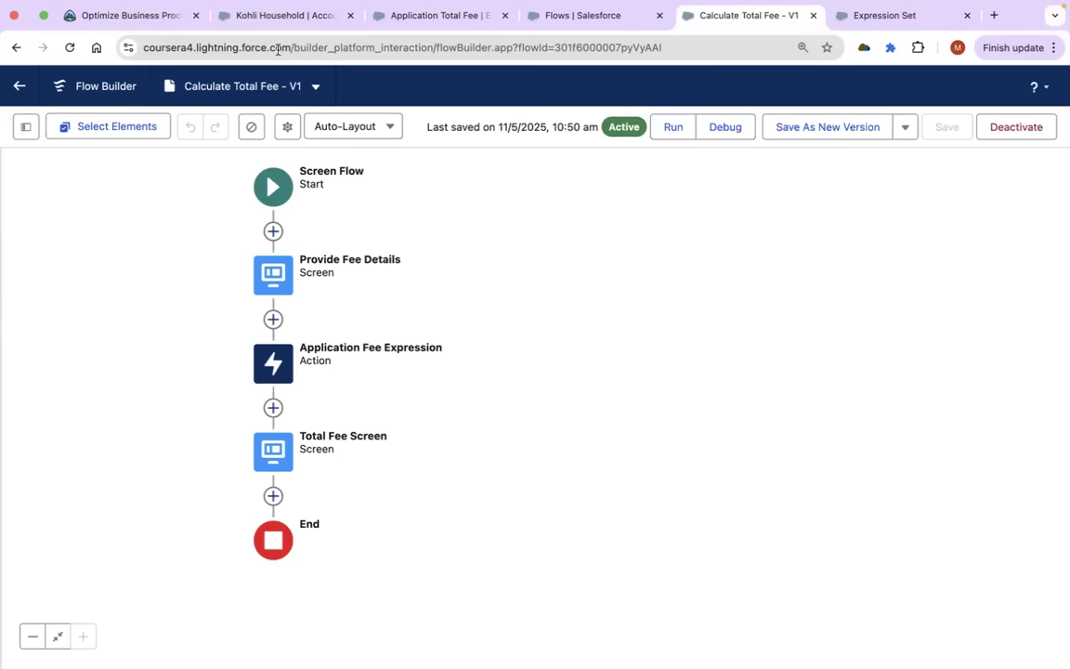
Read the Tying the Knots section of the Trailhead unit about calling an expression set from an Omniscript.
left_click(159, 25)
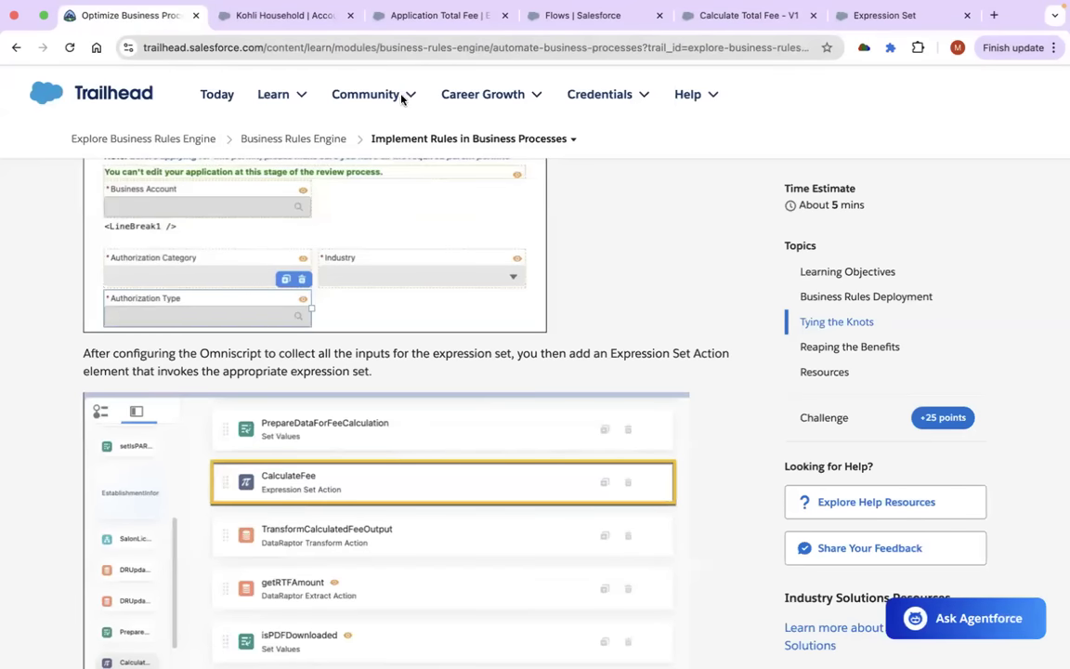
scroll(237, 240, "up", 2)
scroll(237, 241, "up", 6)
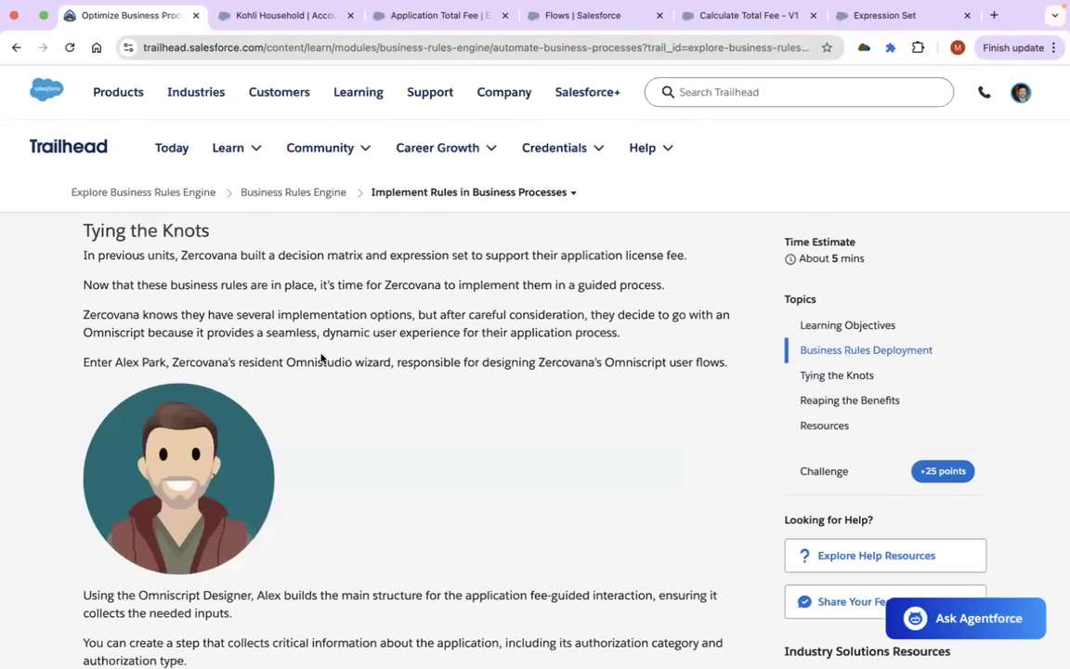
scroll(392, 406, "down", 4)
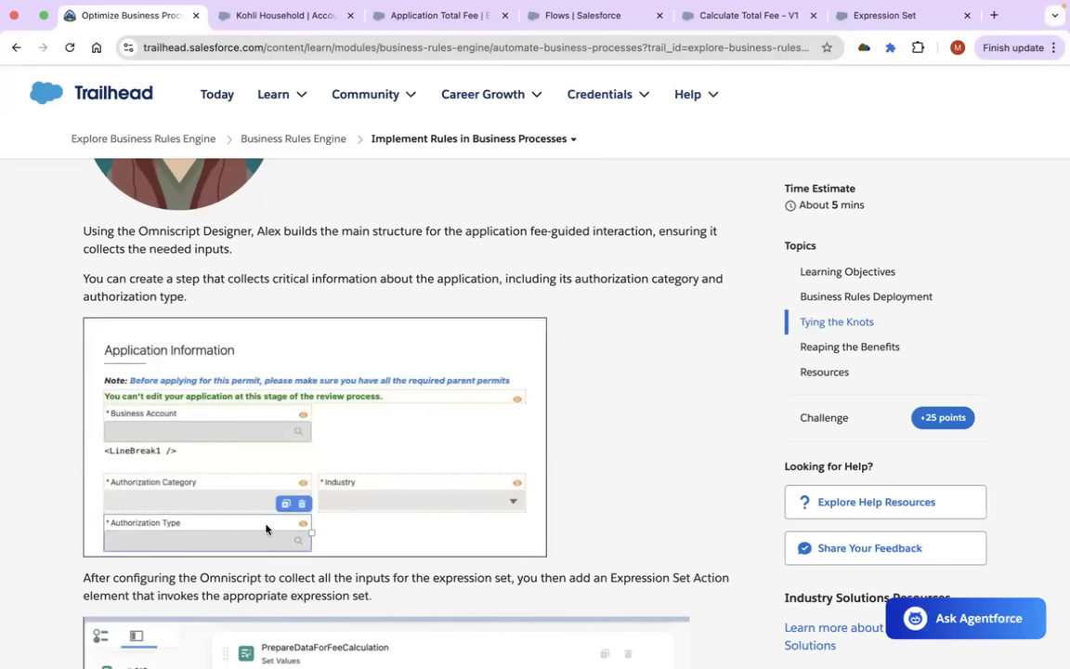
scroll(266, 529, "down", 5)
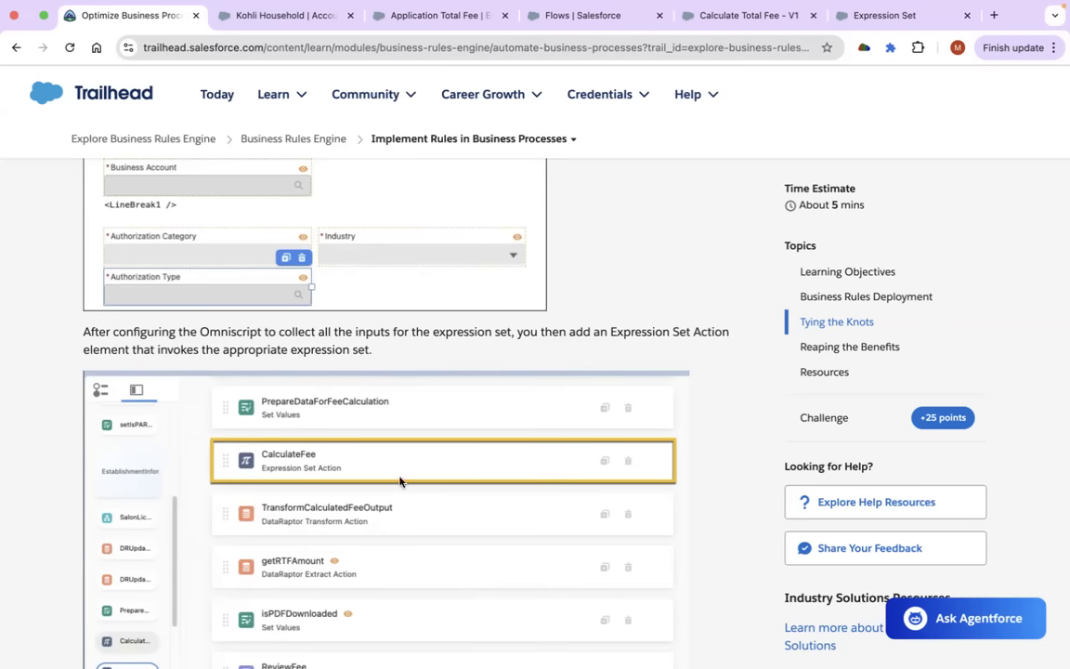
Review the Business Rules Deployment table on how Salesforce Flow, Omnistudio and custom or third-party tools call business rules.
scroll(399, 483, "up", 10)
scroll(399, 476, "up", 4)
scroll(398, 474, "down", 4)
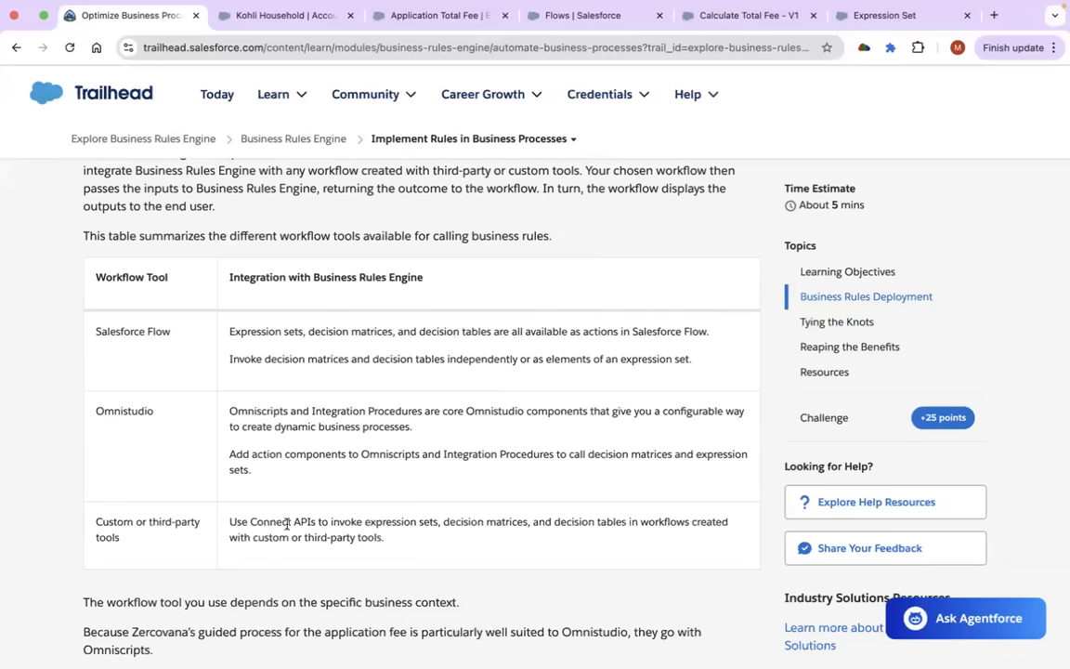
left_click_drag(249, 521, 316, 521)
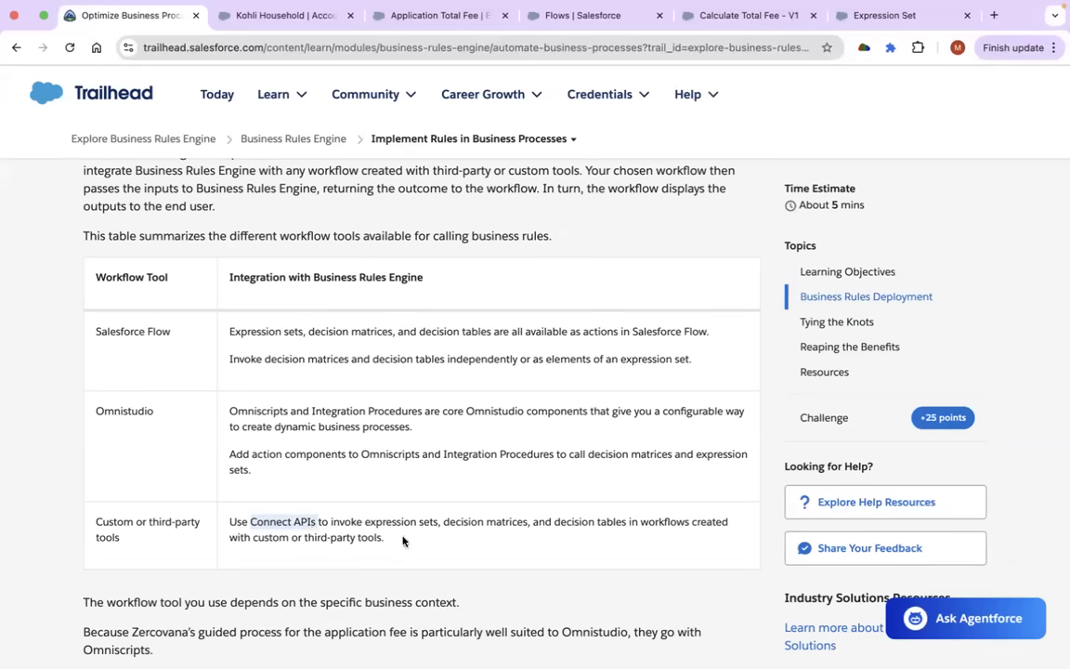
left_click_drag(402, 540, 203, 539)
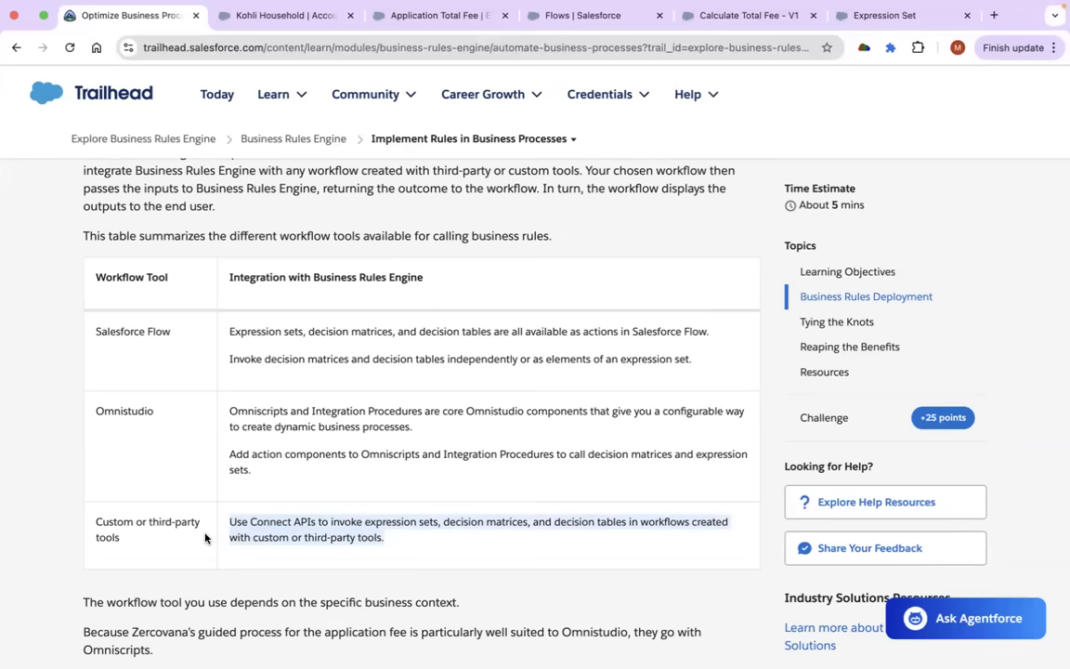
scroll(210, 511, "up", 1)
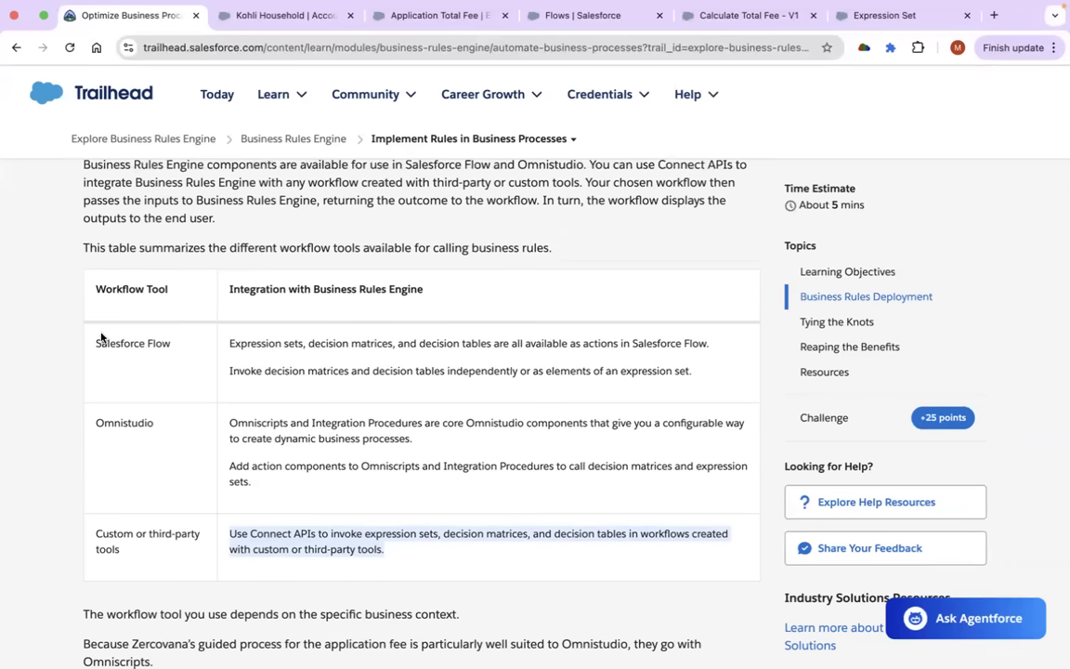
left_click_drag(100, 338, 706, 377)
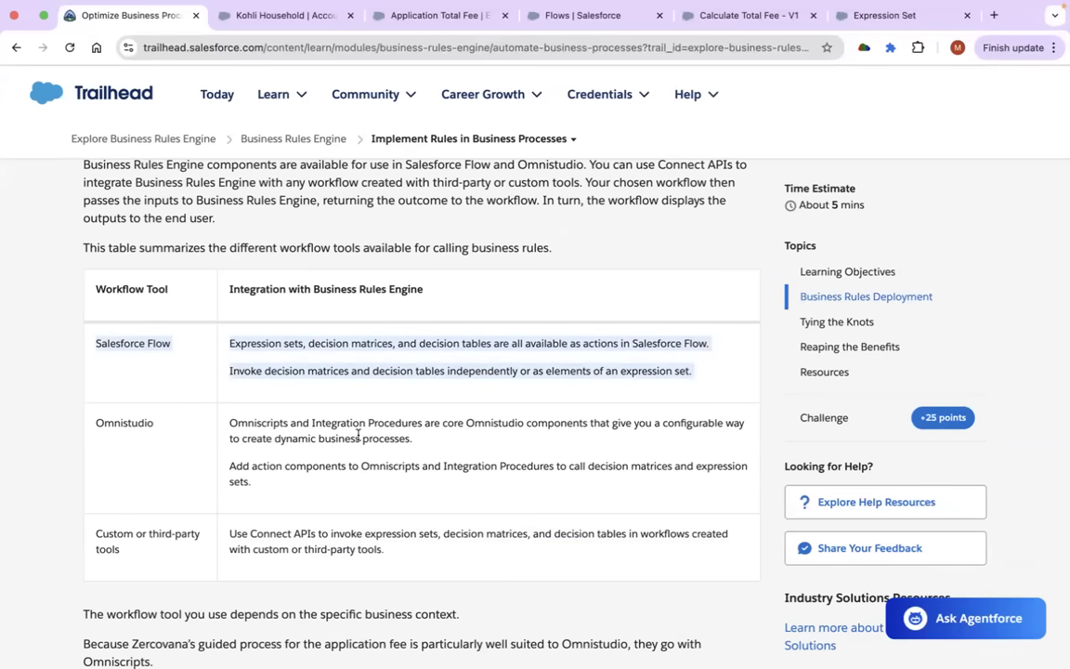
left_click_drag(91, 423, 303, 495)
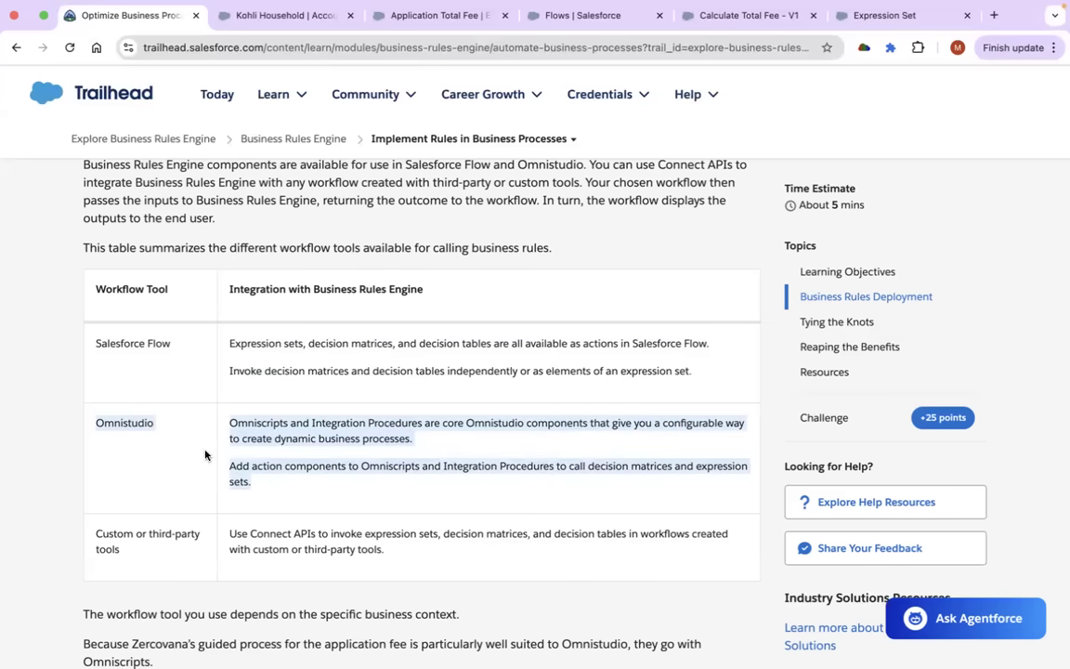
scroll(205, 455, "up", 10)
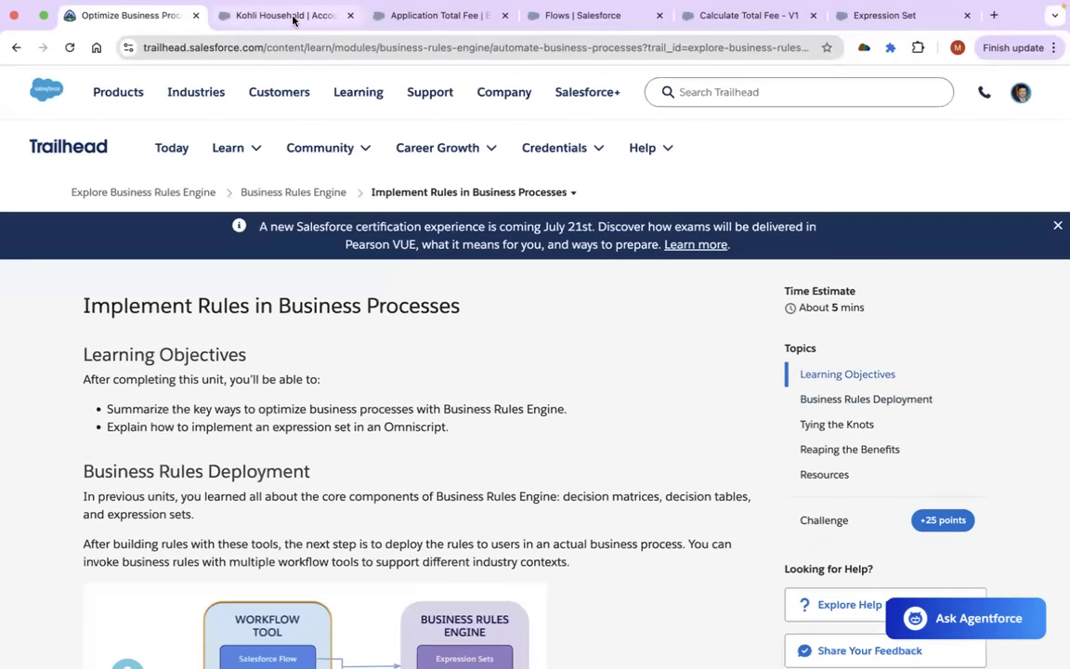
Start a new lookup table of type Decision Matrix in Business Rules Engine and name it Test 2.
left_click(430, 17)
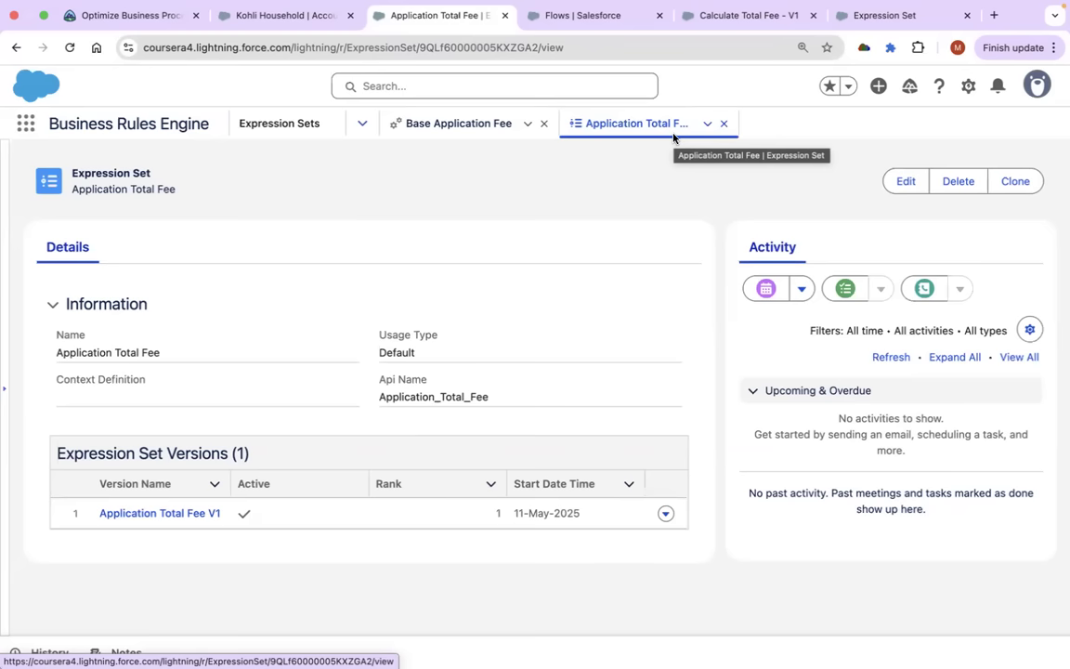
left_click(362, 125)
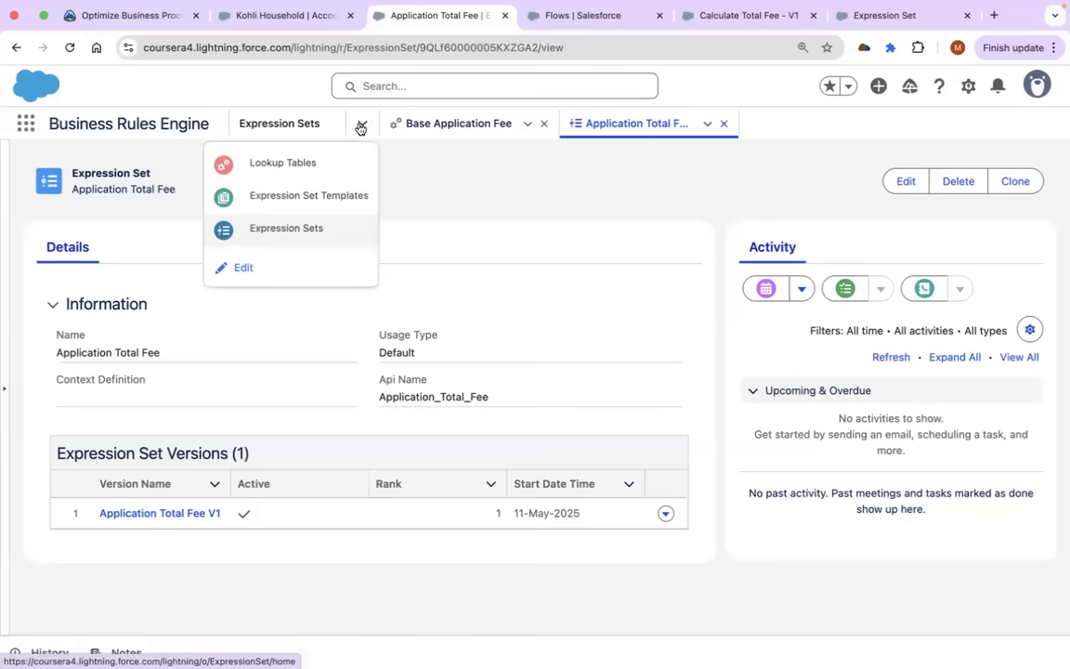
left_click(320, 167)
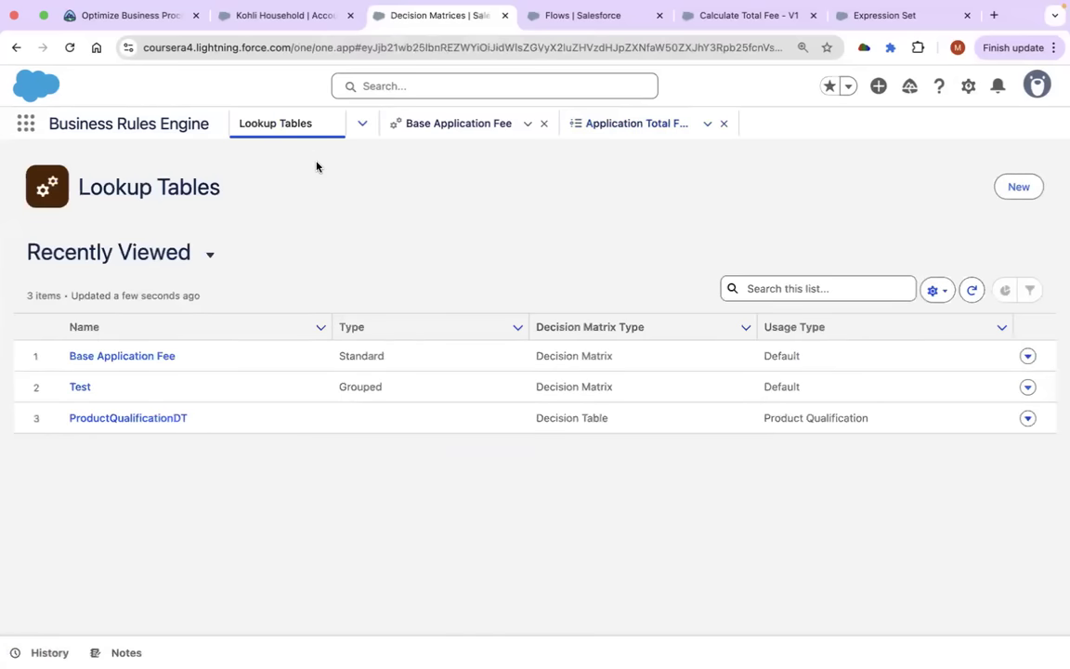
left_click(1021, 184)
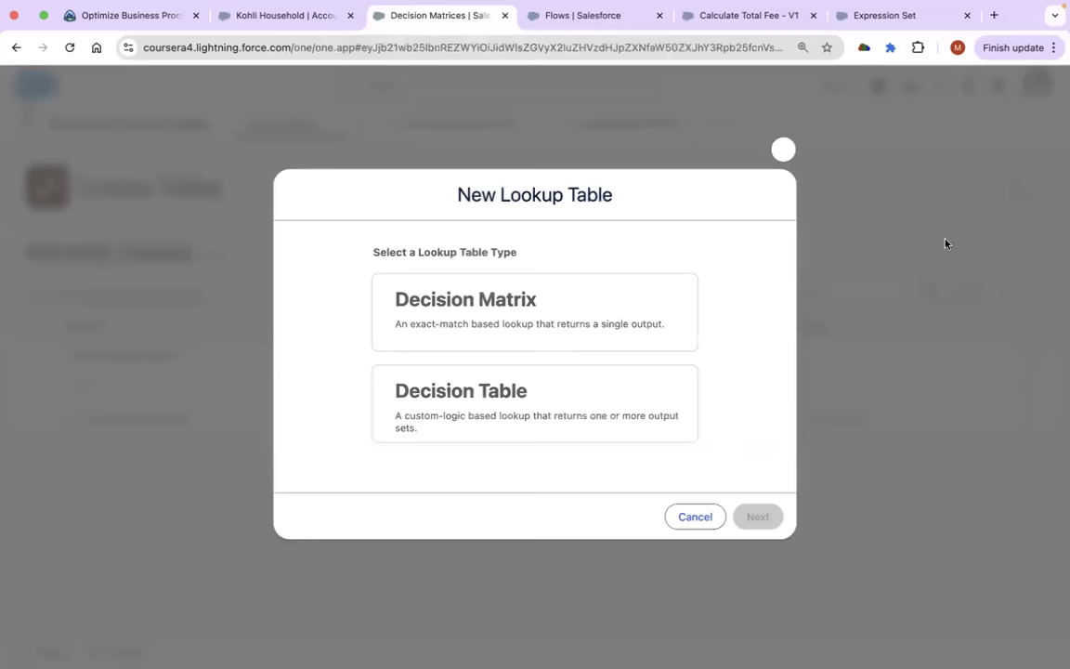
left_click(531, 317)
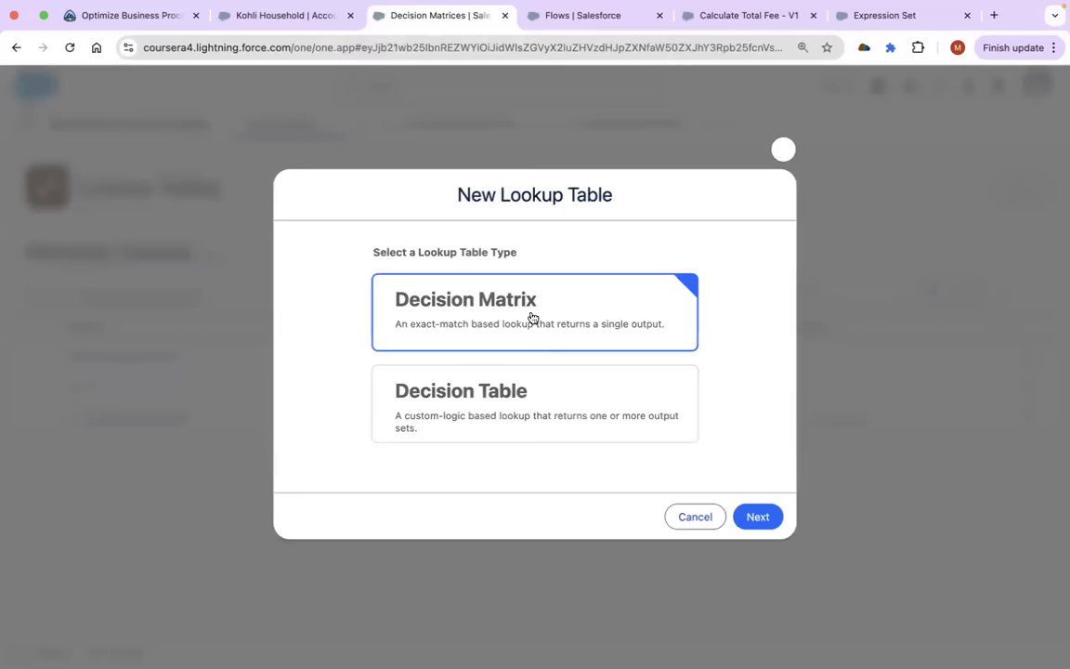
left_click(760, 517)
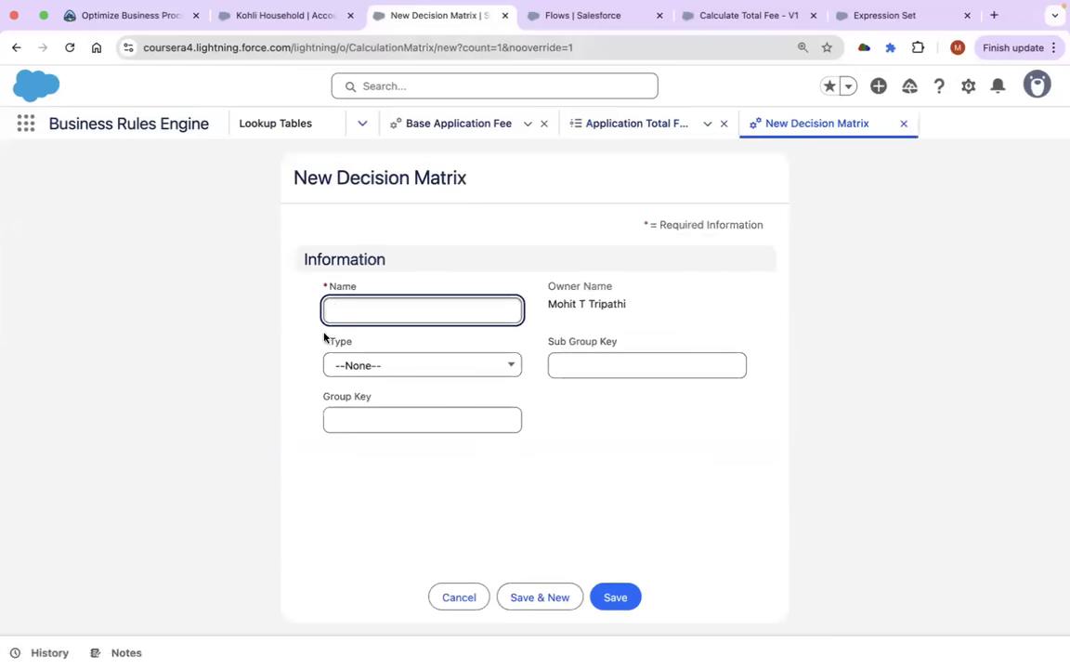
type("Test 2")
left_click(407, 368)
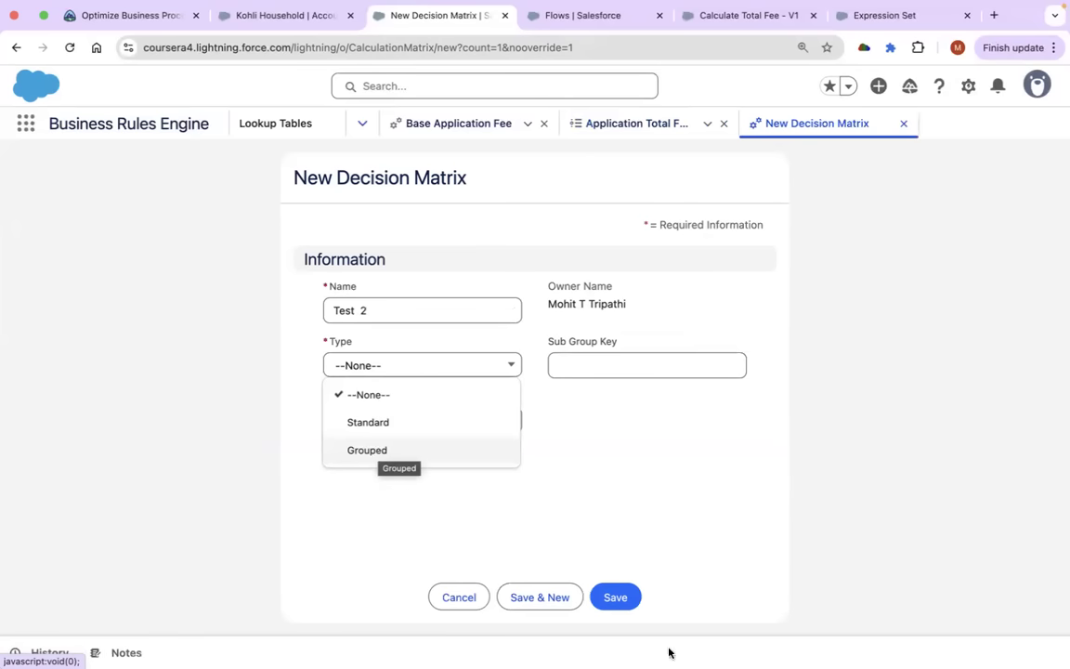
Switch to Numbers to check the columns of the Base Application Fee sheet, and return to Chrome.
mouse_move(662, 642)
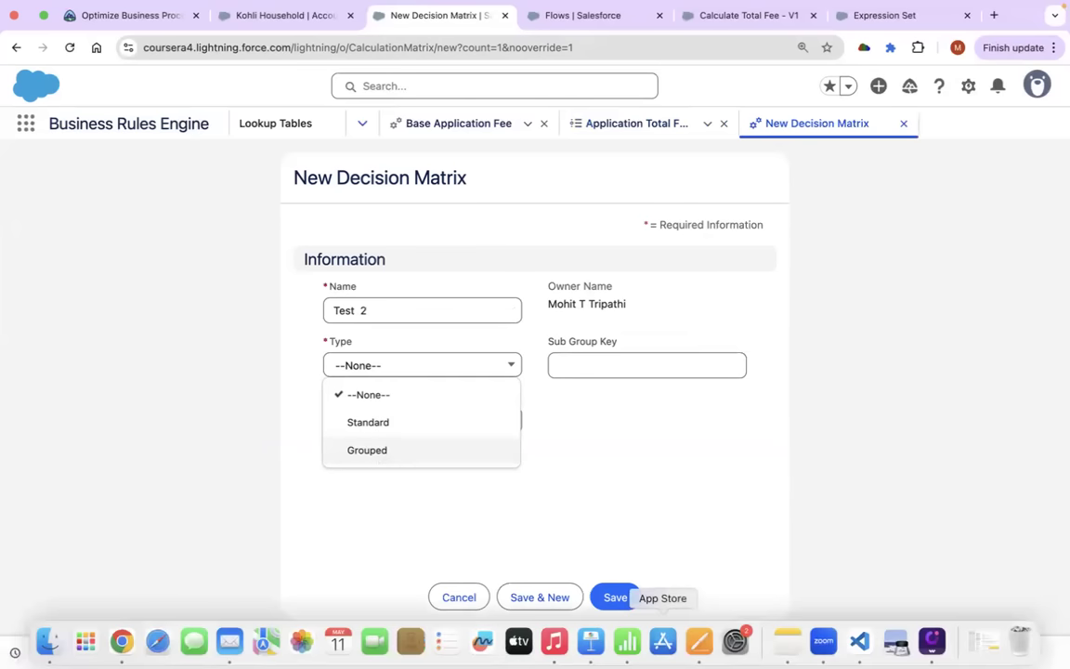
left_click(627, 643)
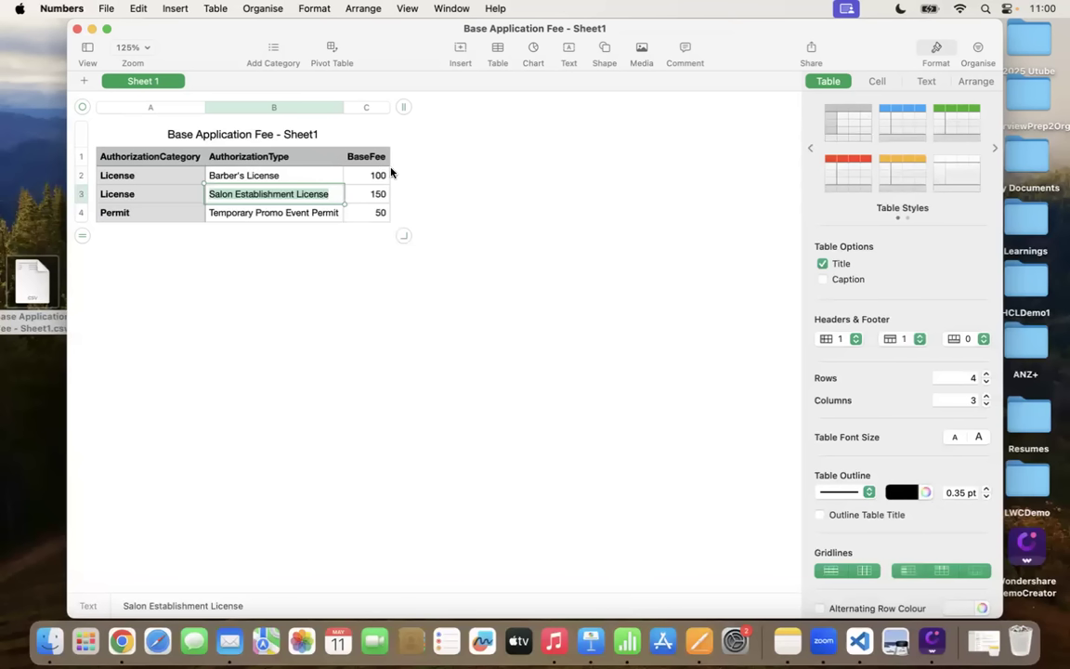
left_click(120, 641)
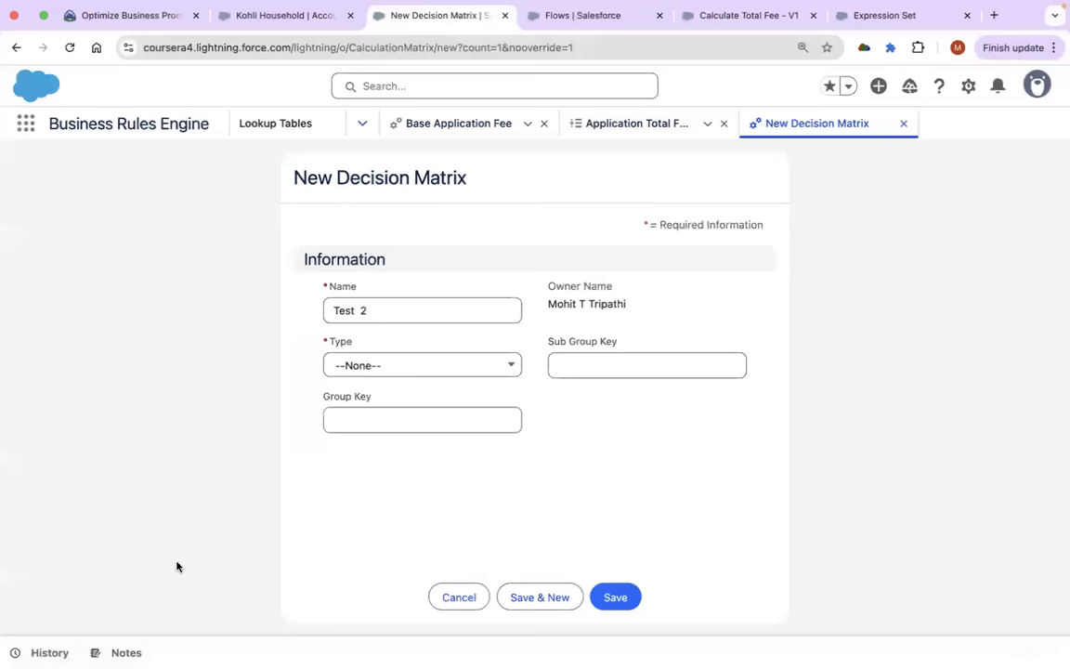
Set the Test 2 matrix type to Grouped and consult the Base Application Fee sheet in Numbers for a possible group key.
left_click(415, 367)
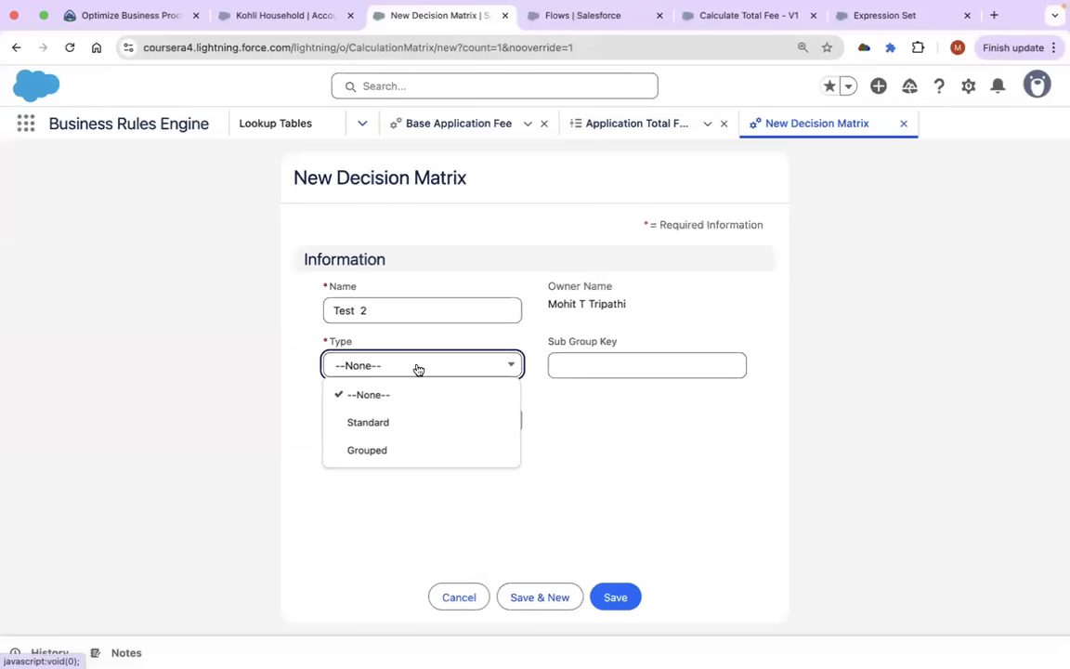
left_click(376, 451)
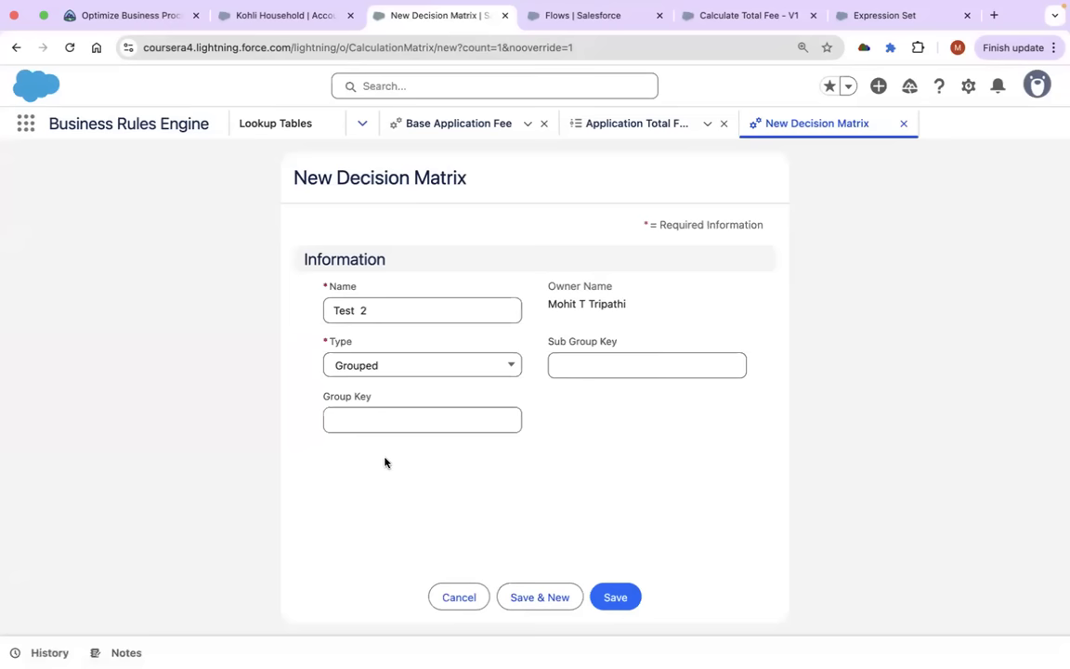
left_click(394, 424)
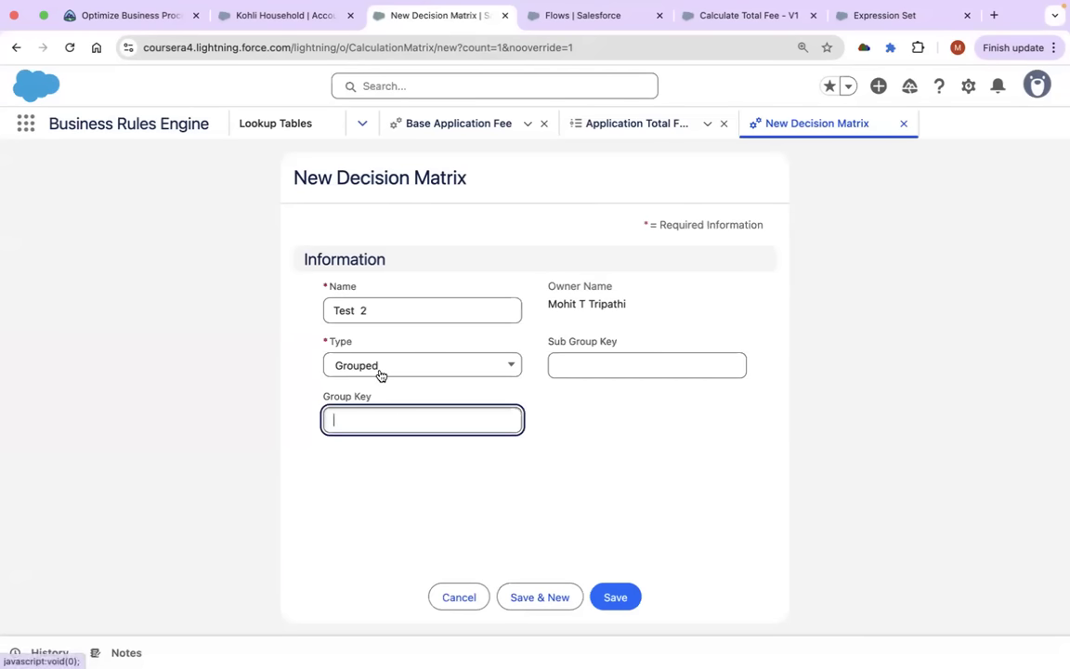
key("ctrl+Left")
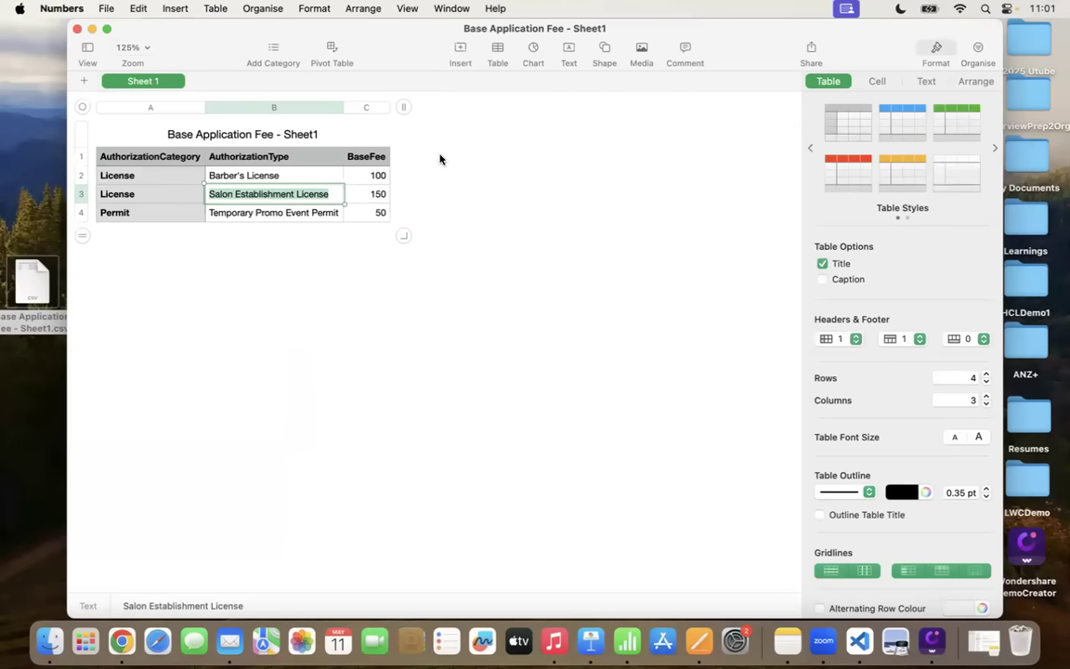
type("x")
key("Tab")
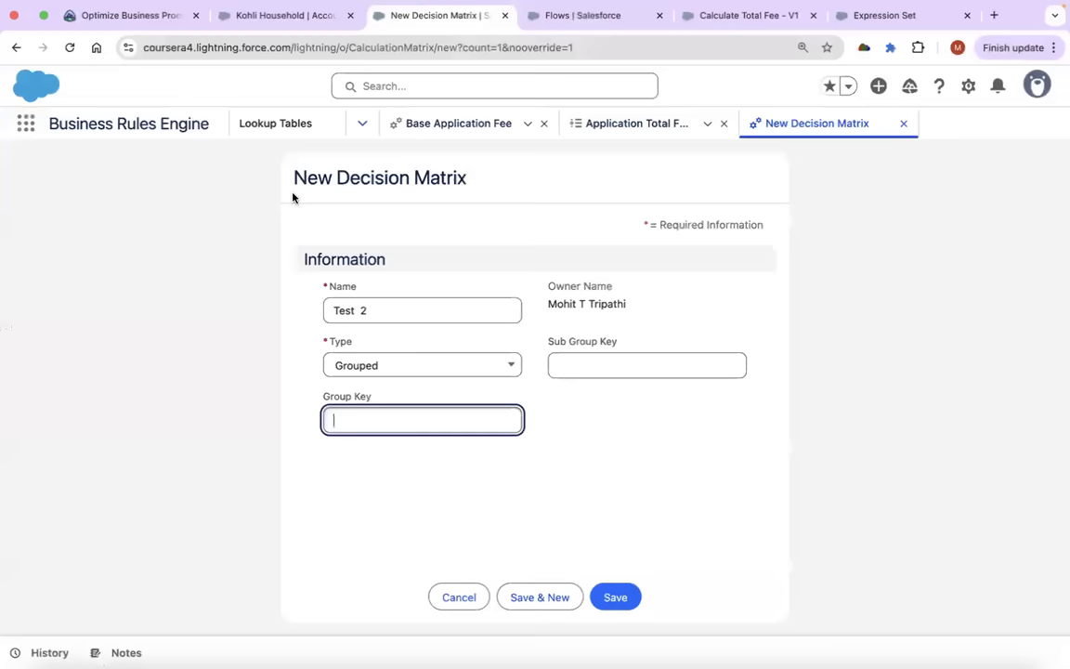
Leave the group key and sub group key empty and change the Test 2 matrix type to Standard.
left_click(597, 362)
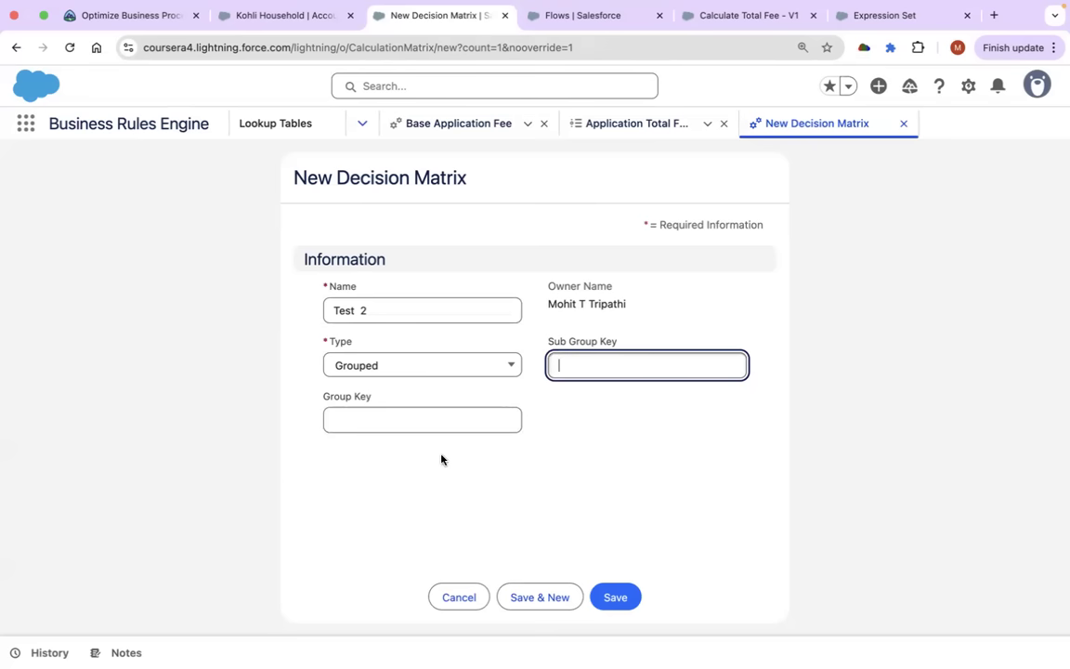
left_click(388, 421)
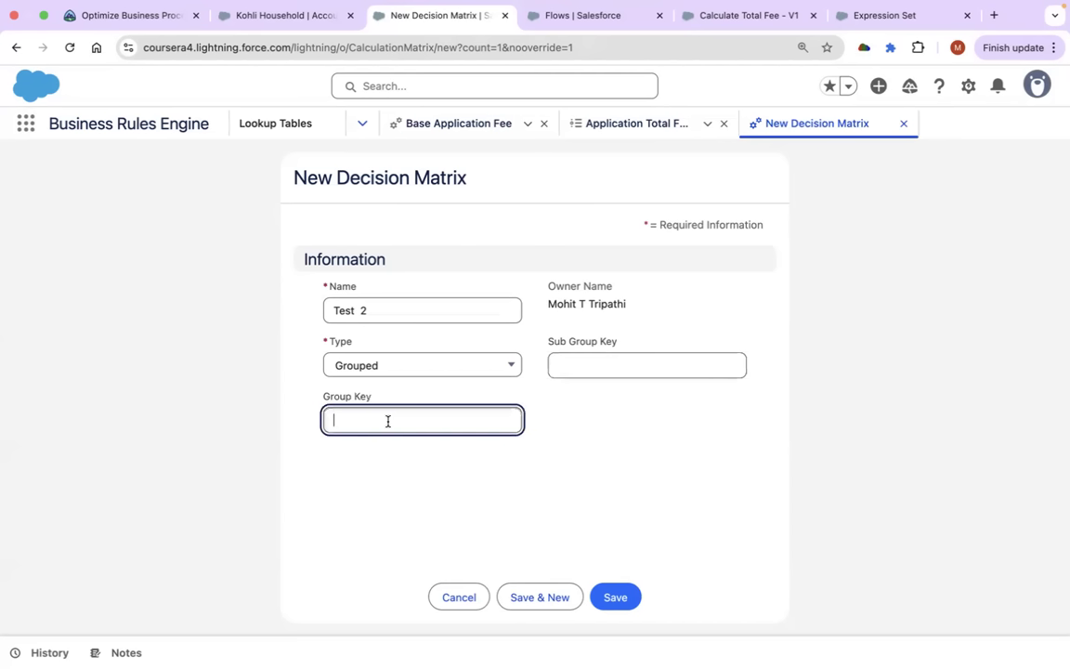
left_click(365, 375)
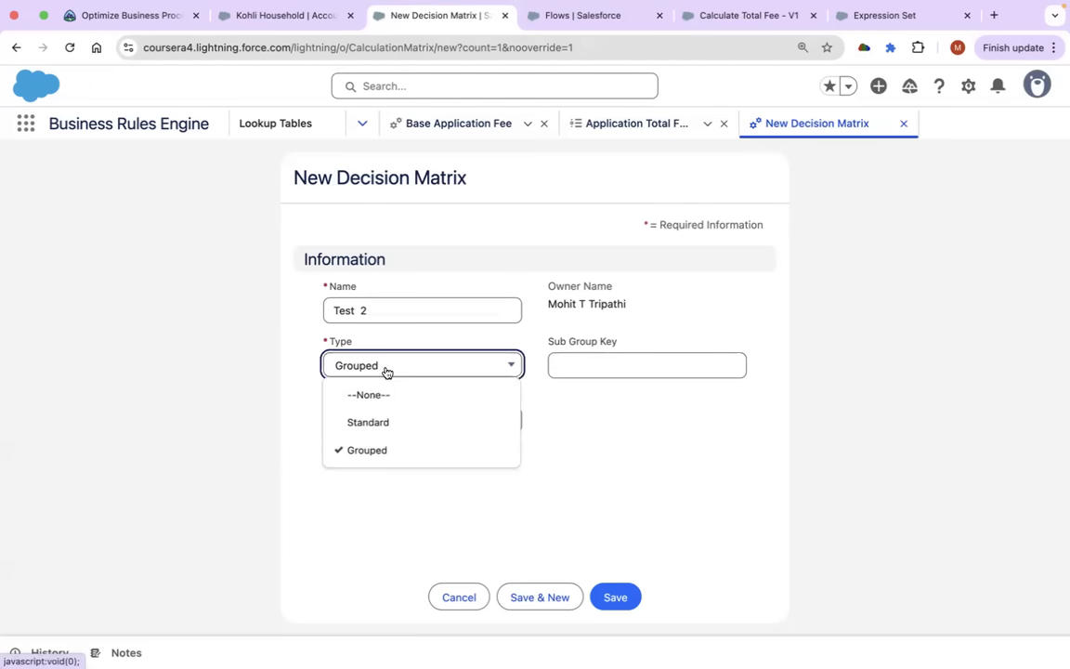
left_click(376, 421)
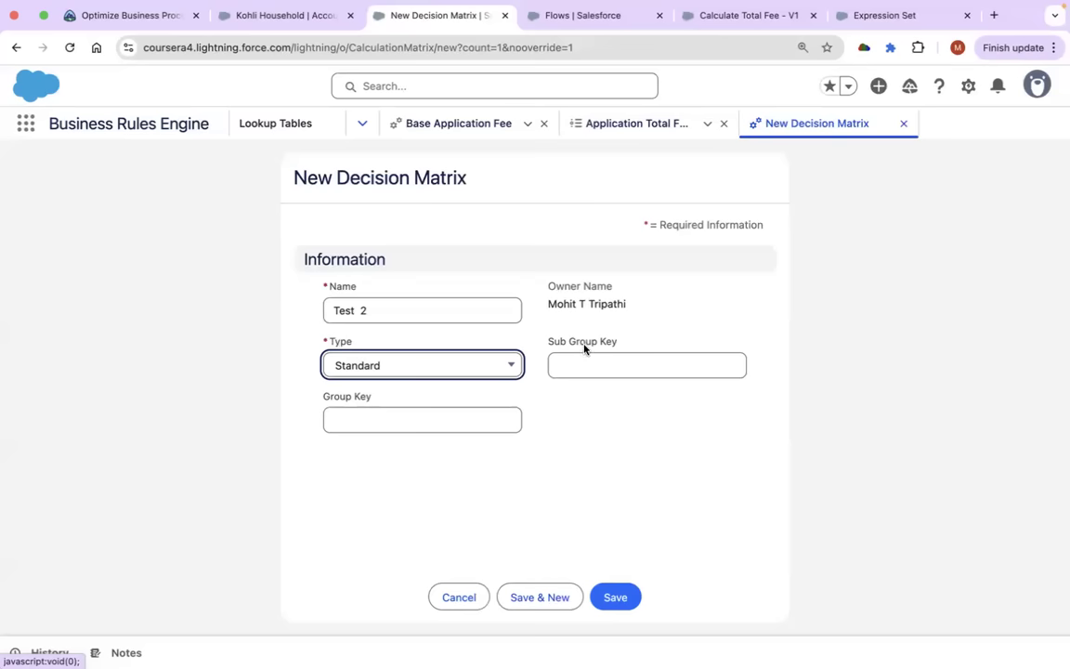
Open the Trailhead unit Get to Know Business Rules Engine and read how decision matrices and decision tables differ.
left_click(144, 16)
scroll(446, 514, "down", 10)
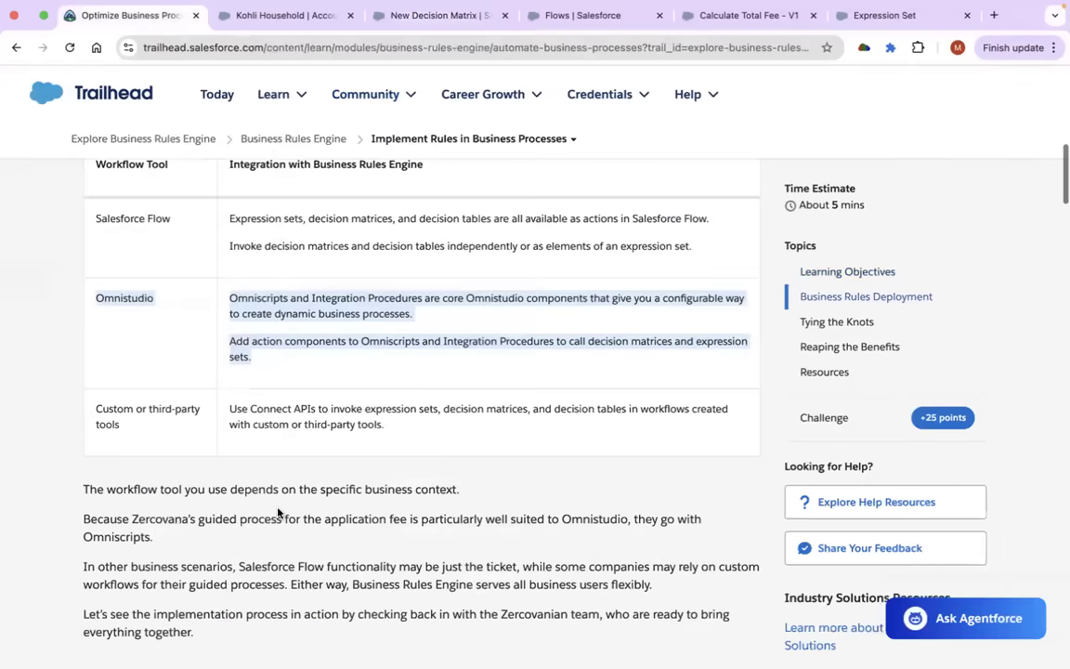
scroll(214, 476, "up", 15)
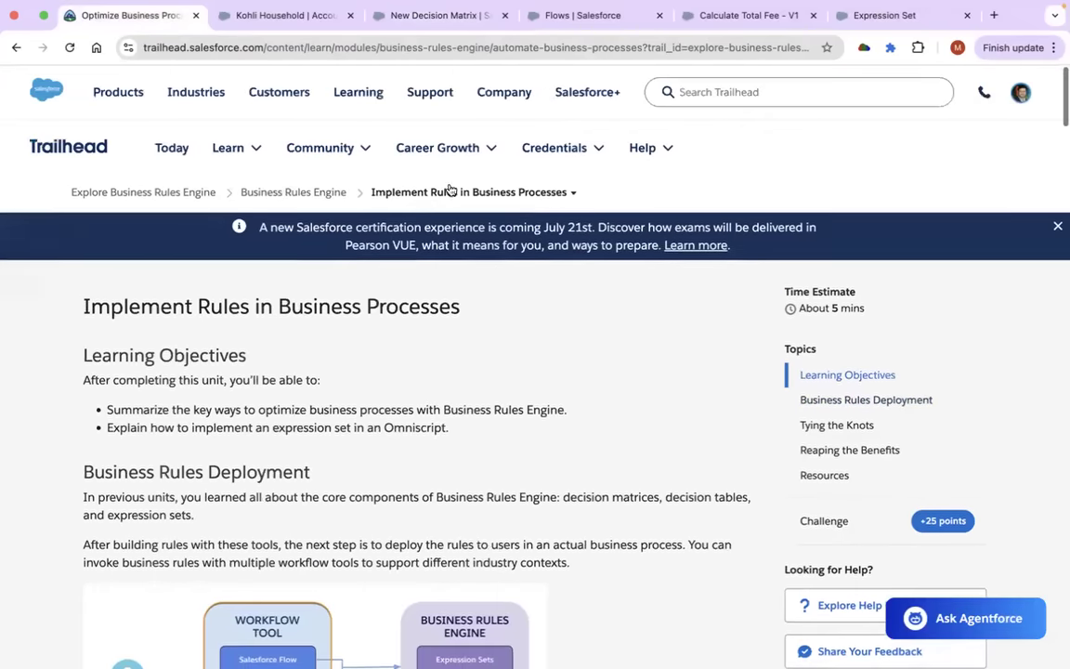
left_click(460, 192)
left_click(432, 270)
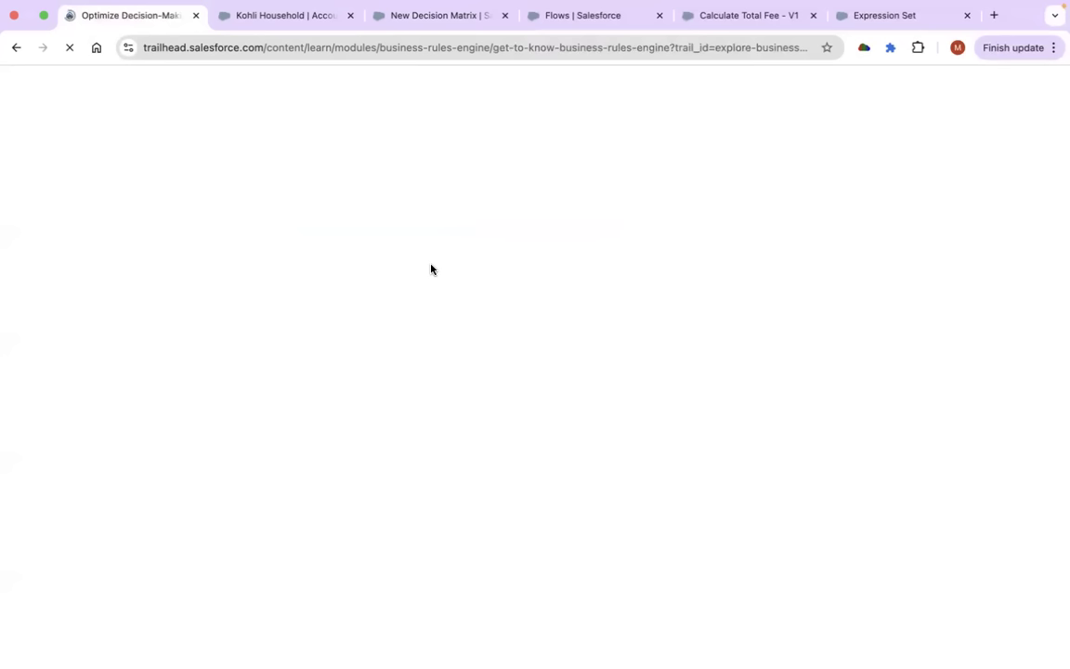
scroll(357, 453, "down", 15)
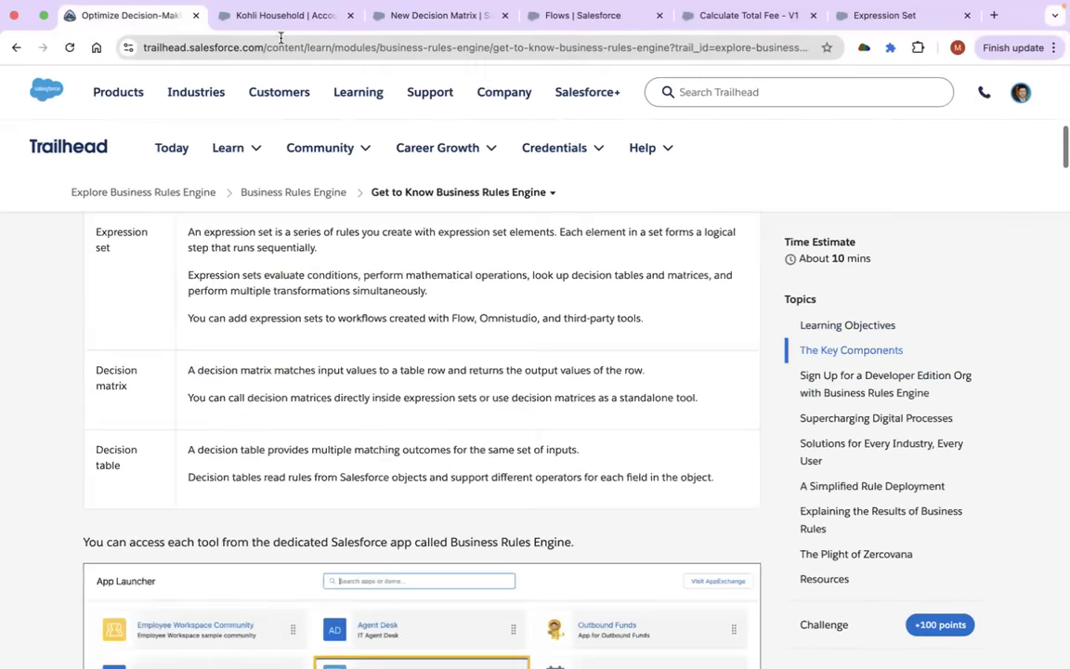
left_click(283, 15)
left_click(564, 16)
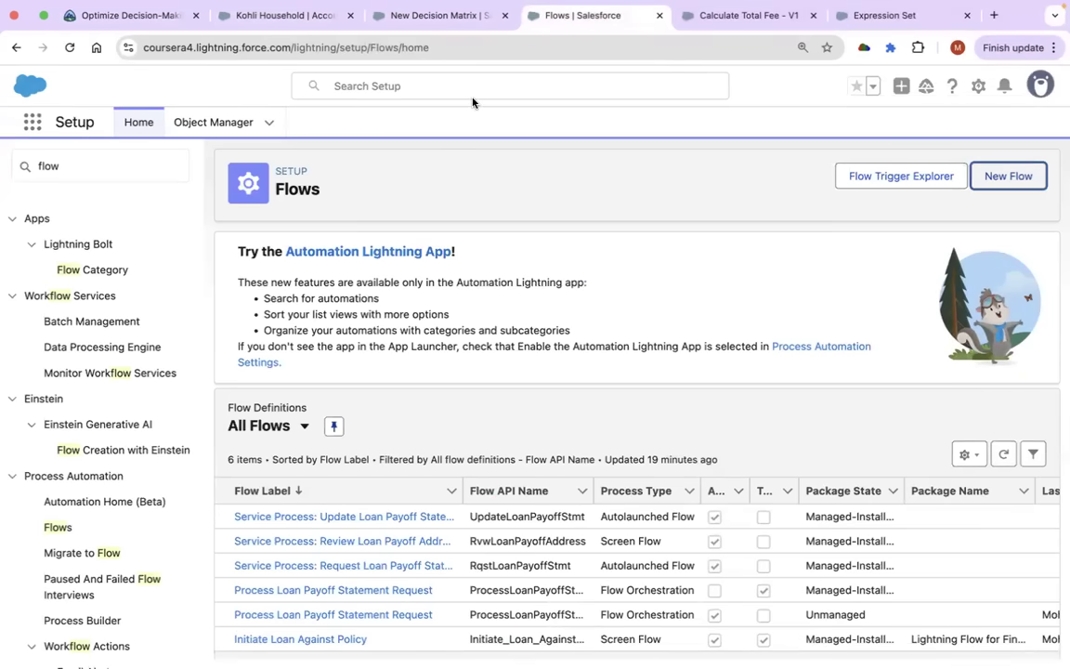
left_click(144, 17)
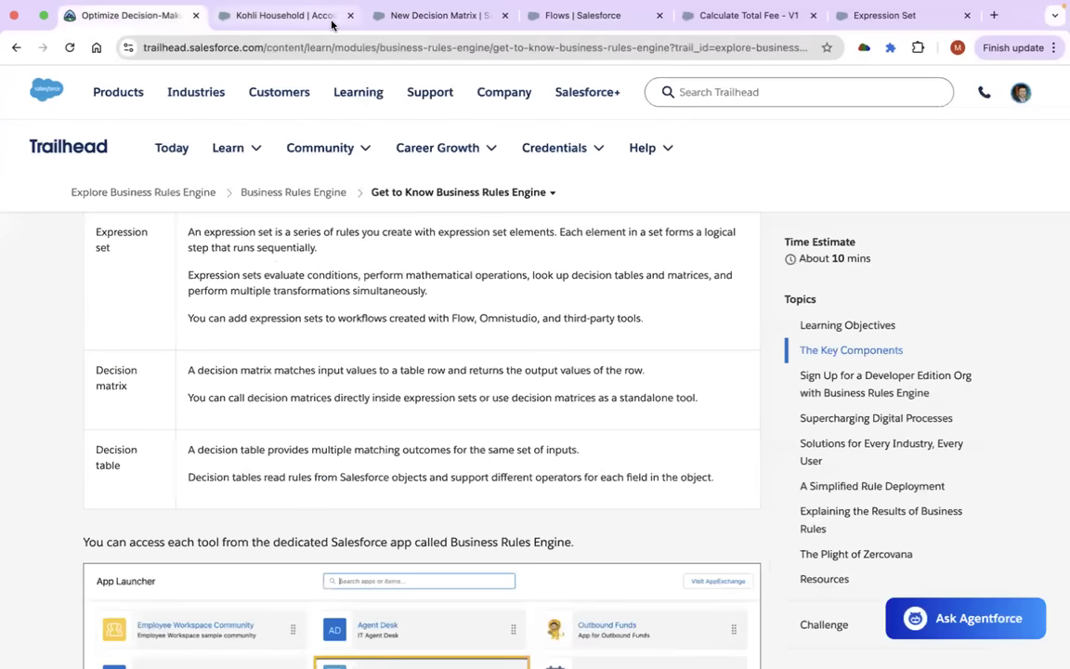
Return to the New Decision Matrix form and discard the unsaved Test 2 matrix.
left_click(442, 16)
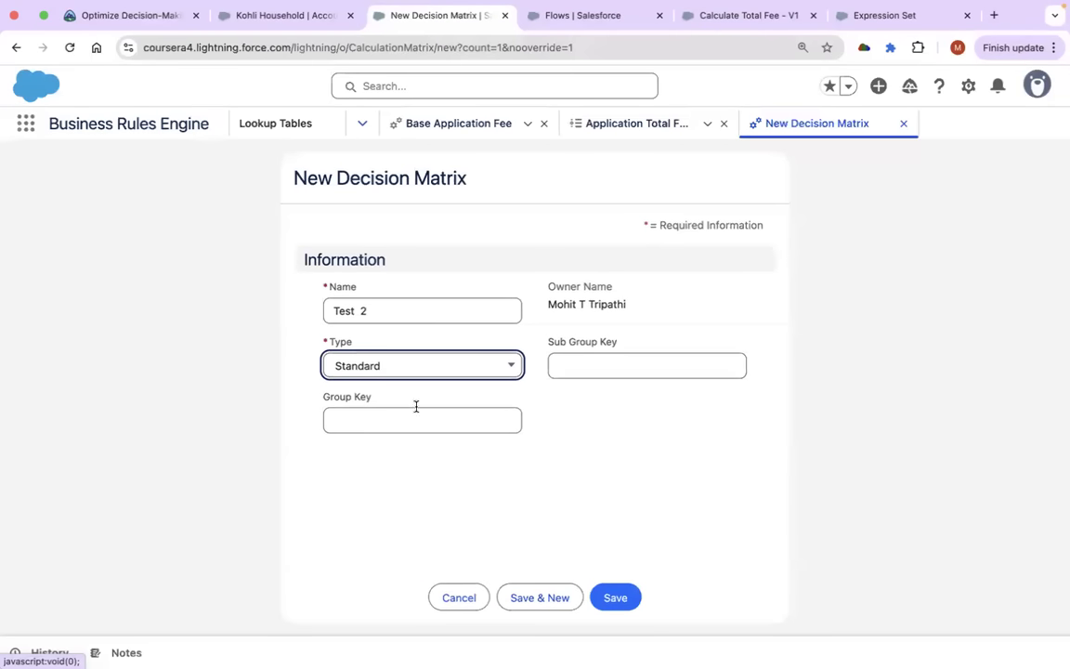
left_click(448, 600)
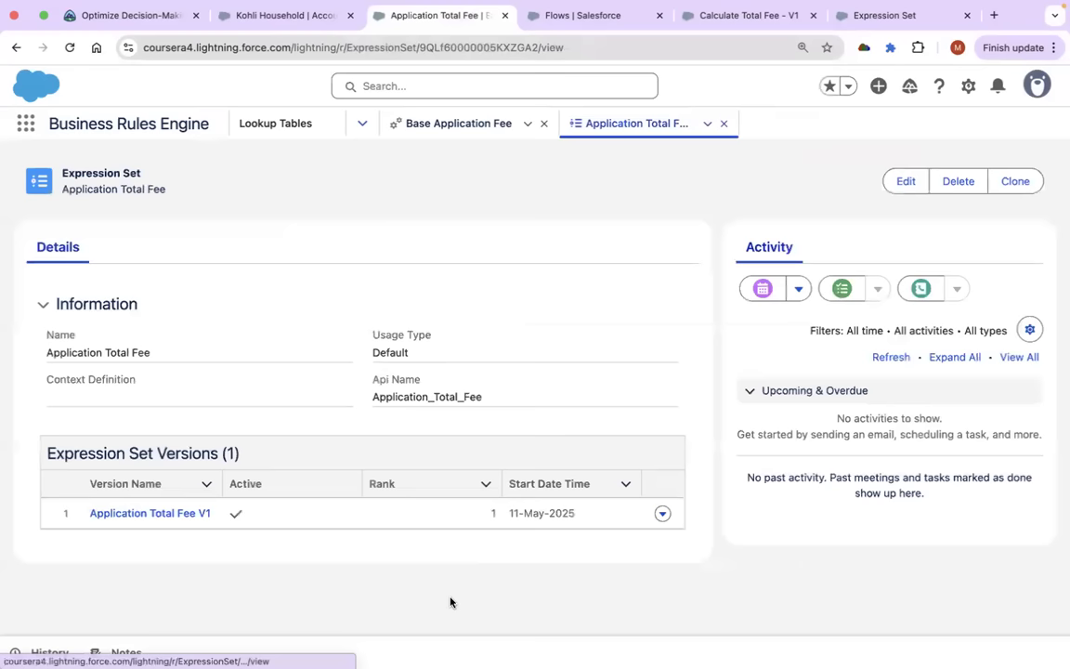
Start a new expression set from the Expression Sets list and name it test V3, with API name test_V3.
left_click(362, 124)
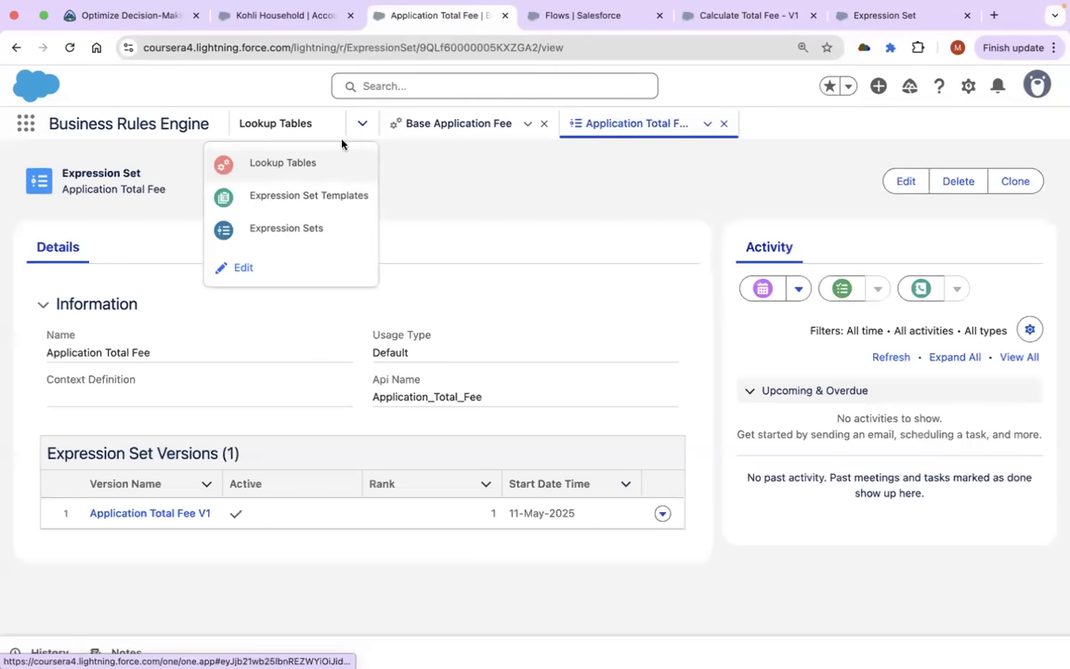
left_click(281, 231)
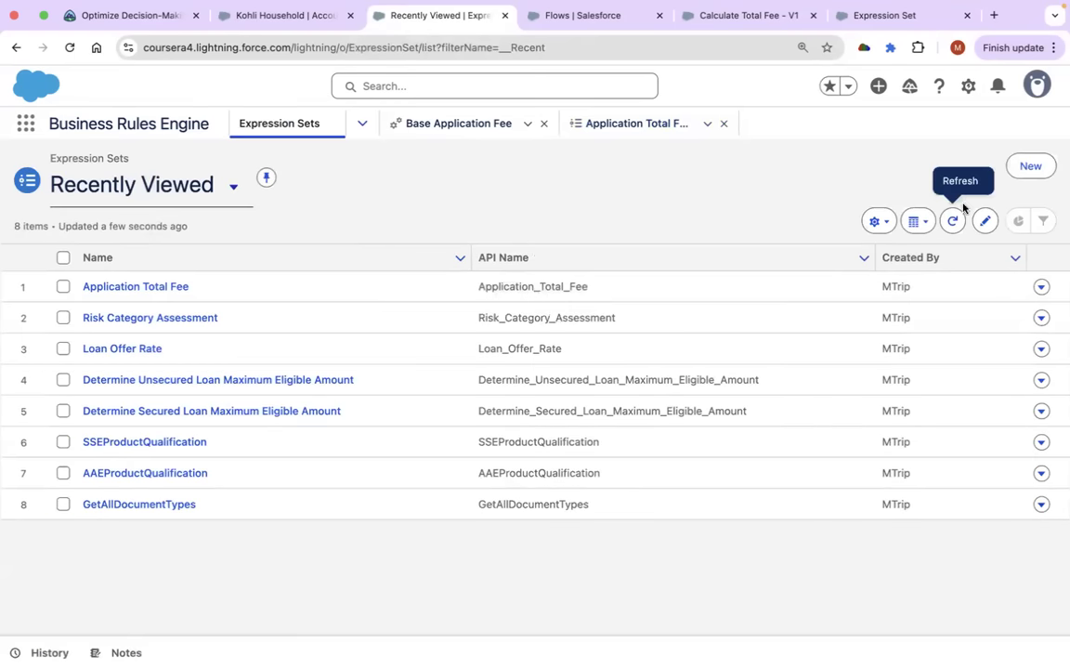
left_click(1027, 169)
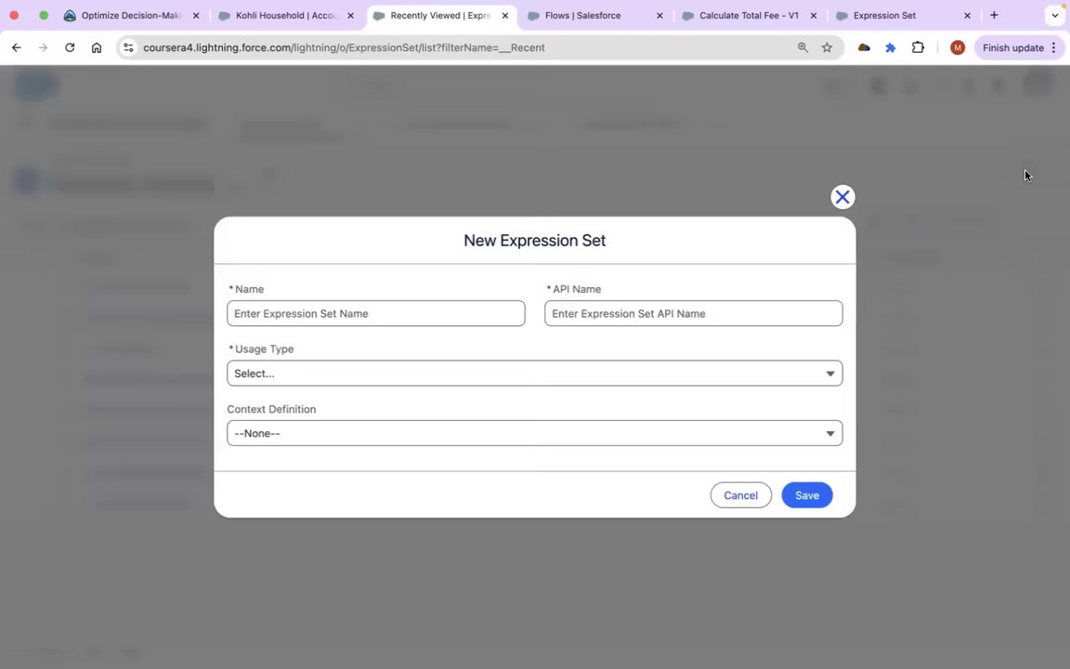
left_click(394, 316)
type("te")
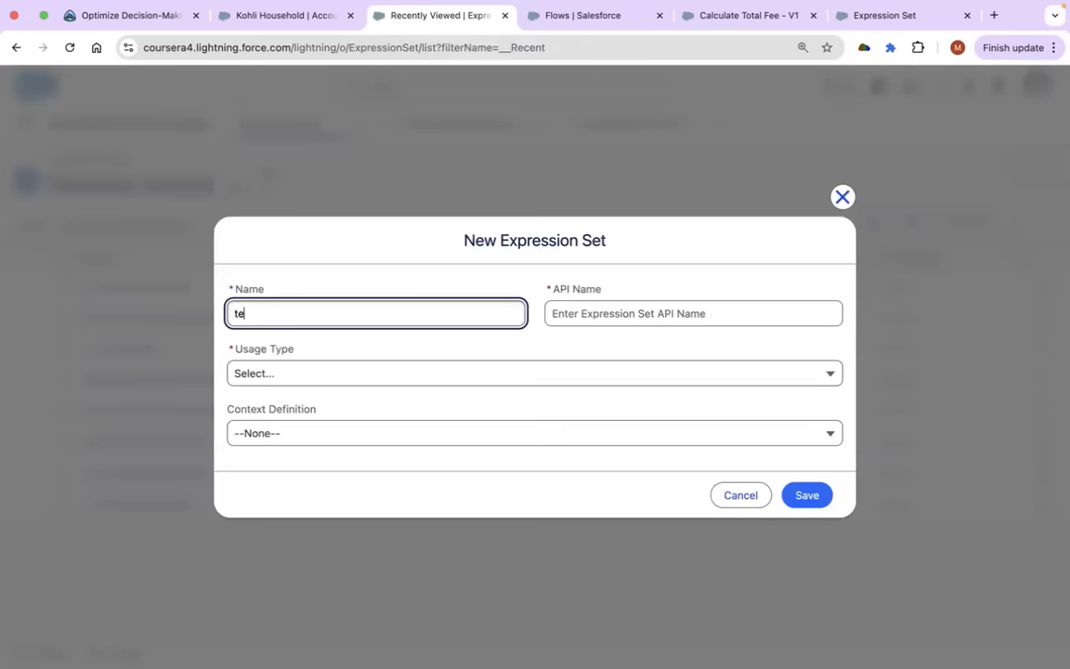
type("st V3")
left_click(649, 334)
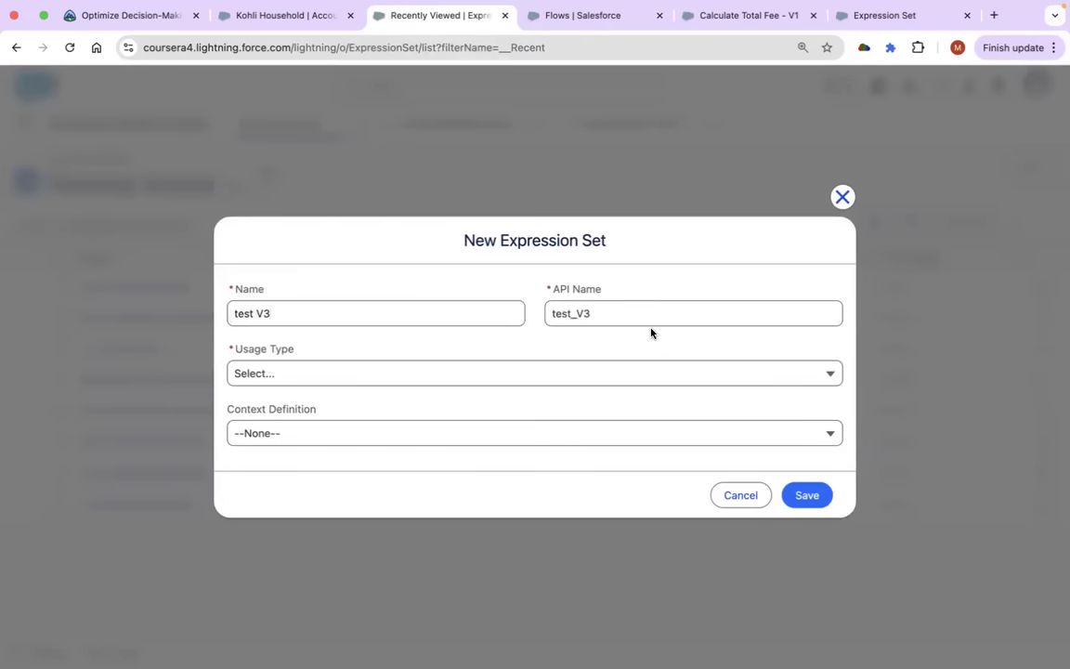
Set the usage type of the test V3 expression set to Default.
left_click(358, 375)
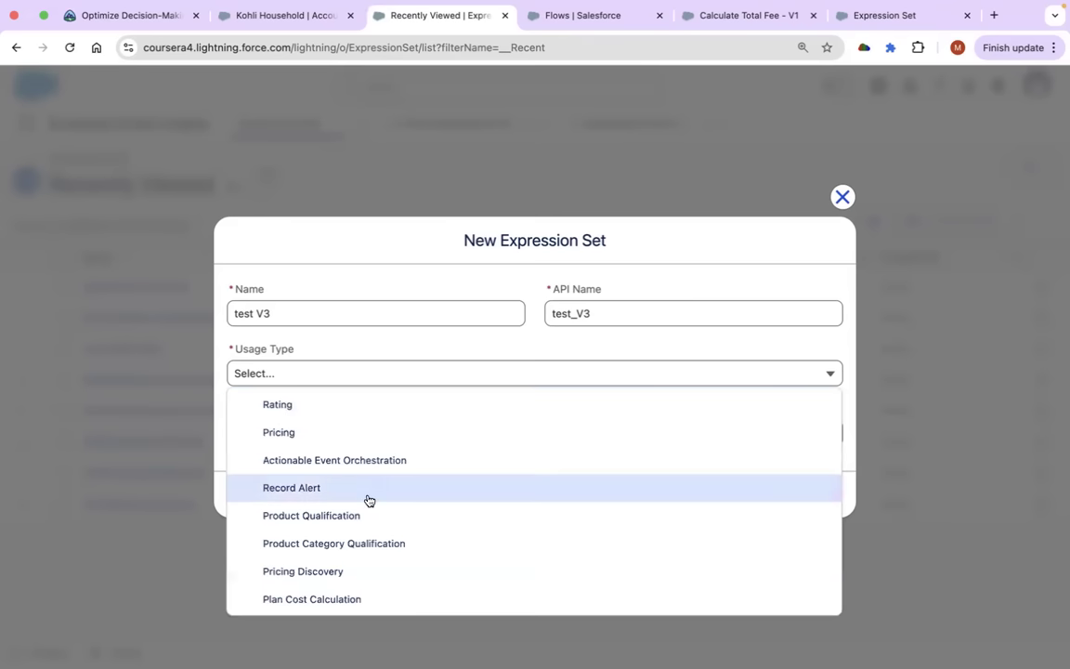
scroll(389, 454, "down", 3)
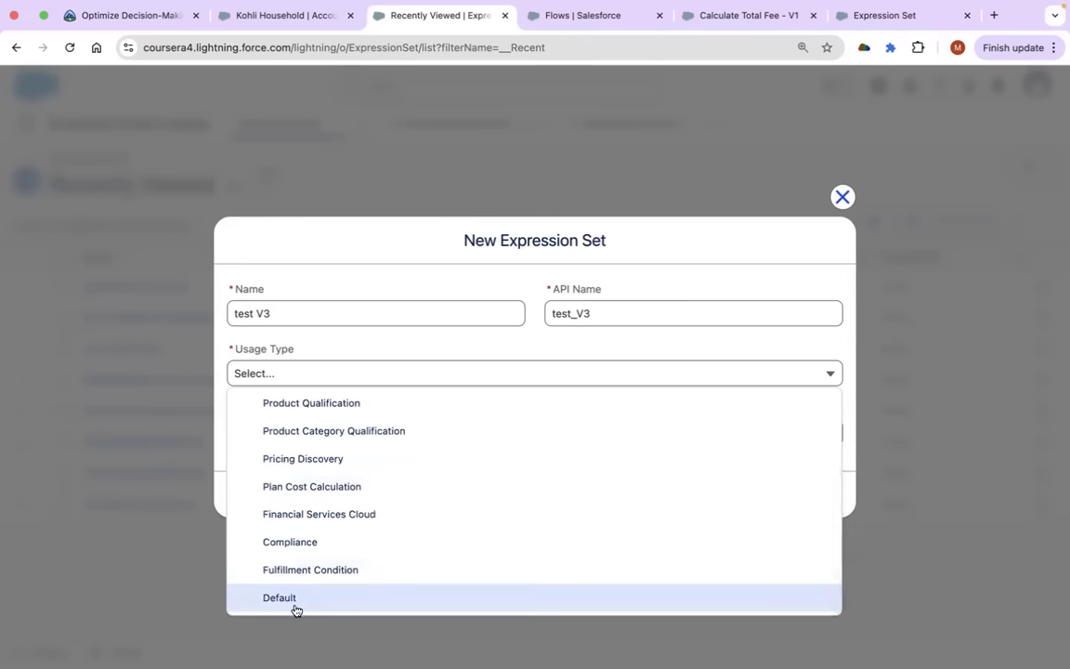
left_click(293, 604)
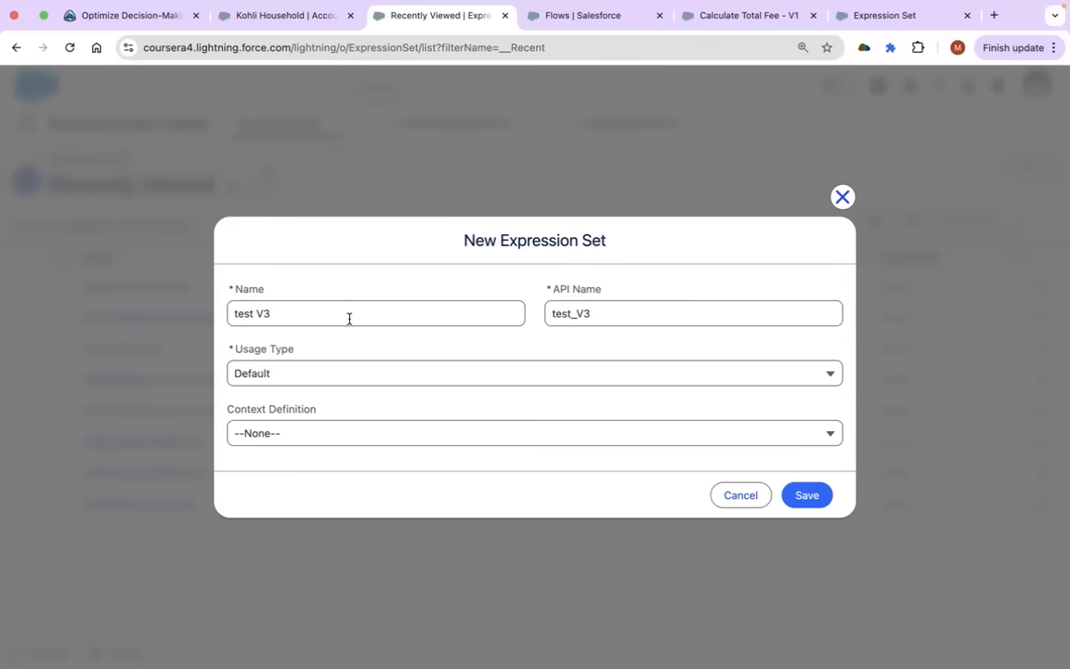
Change the usage type of test V3 to Financial Services Cloud and save the expression set.
left_click(362, 372)
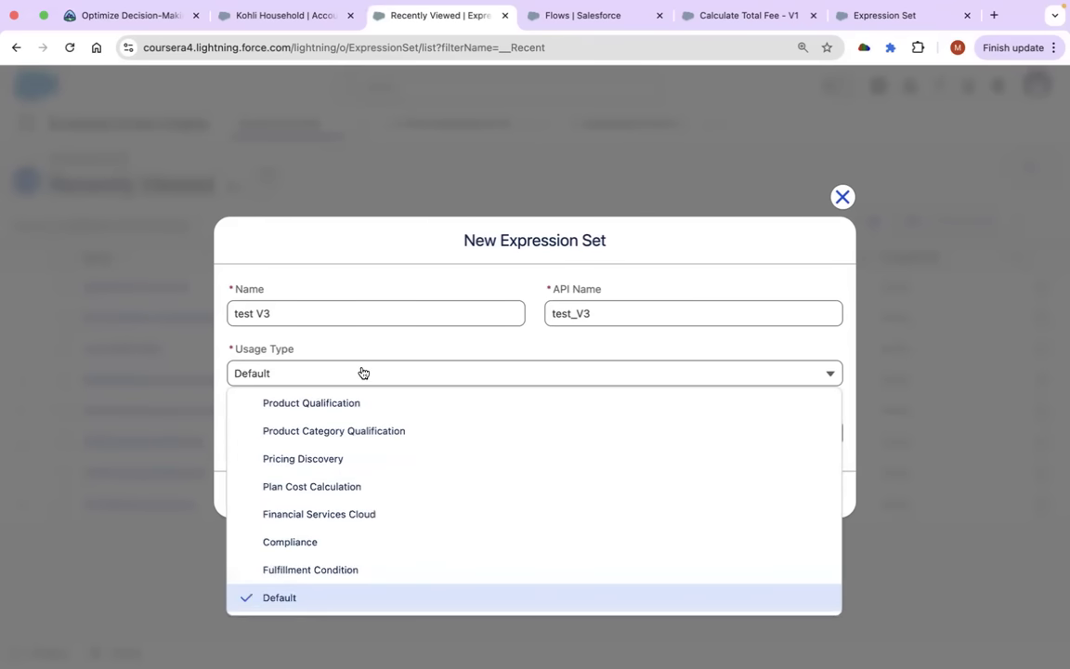
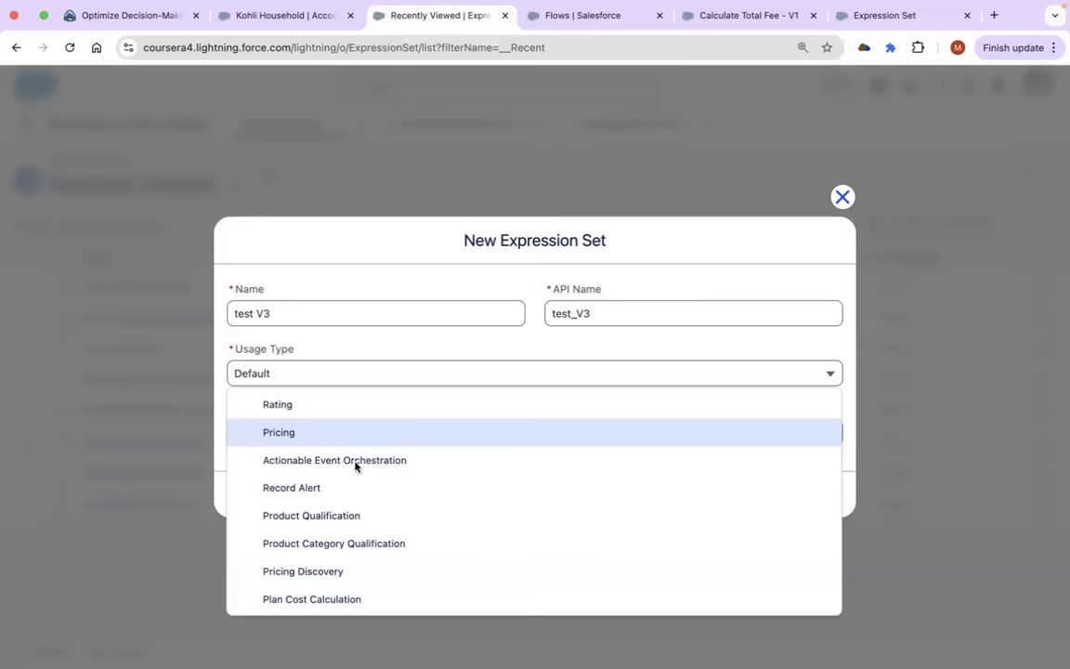
scroll(353, 483, "down", 3)
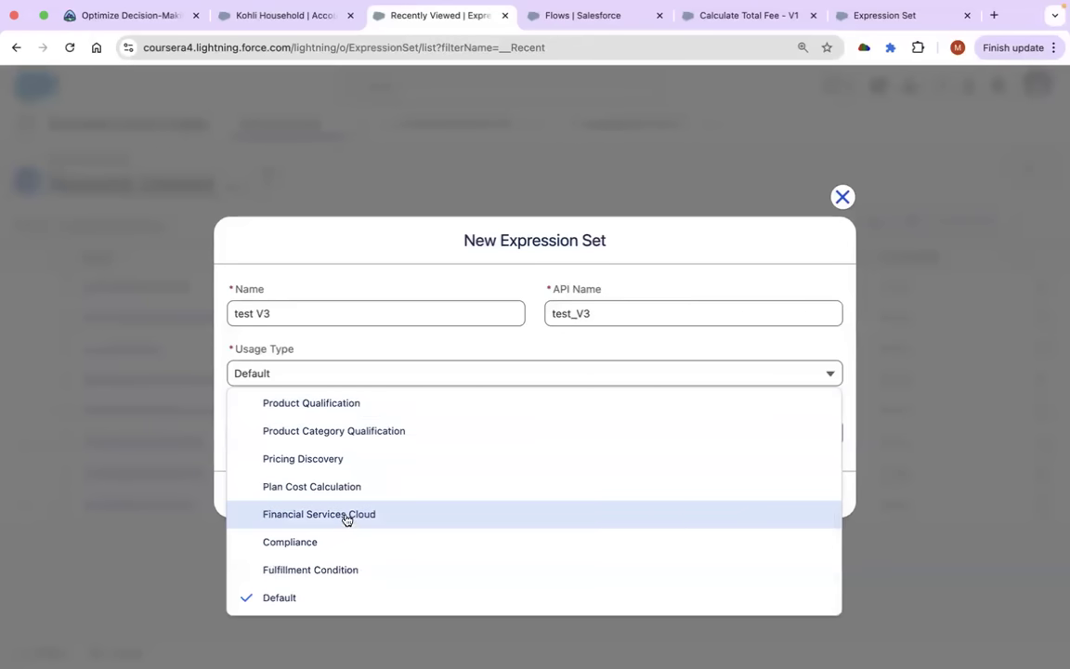
left_click(345, 519)
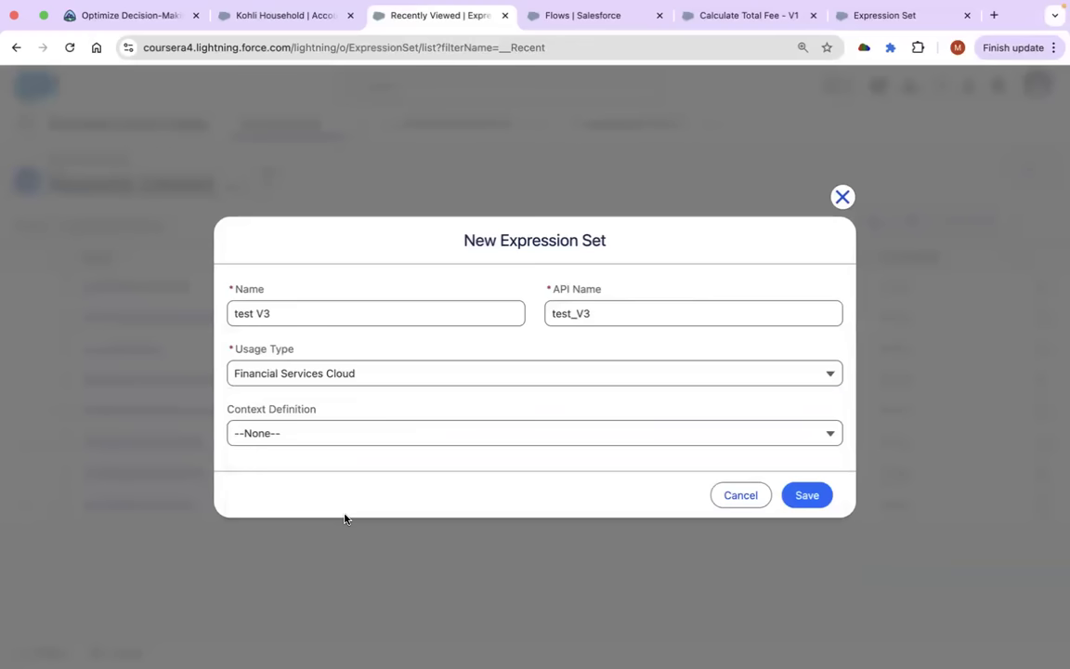
left_click(808, 496)
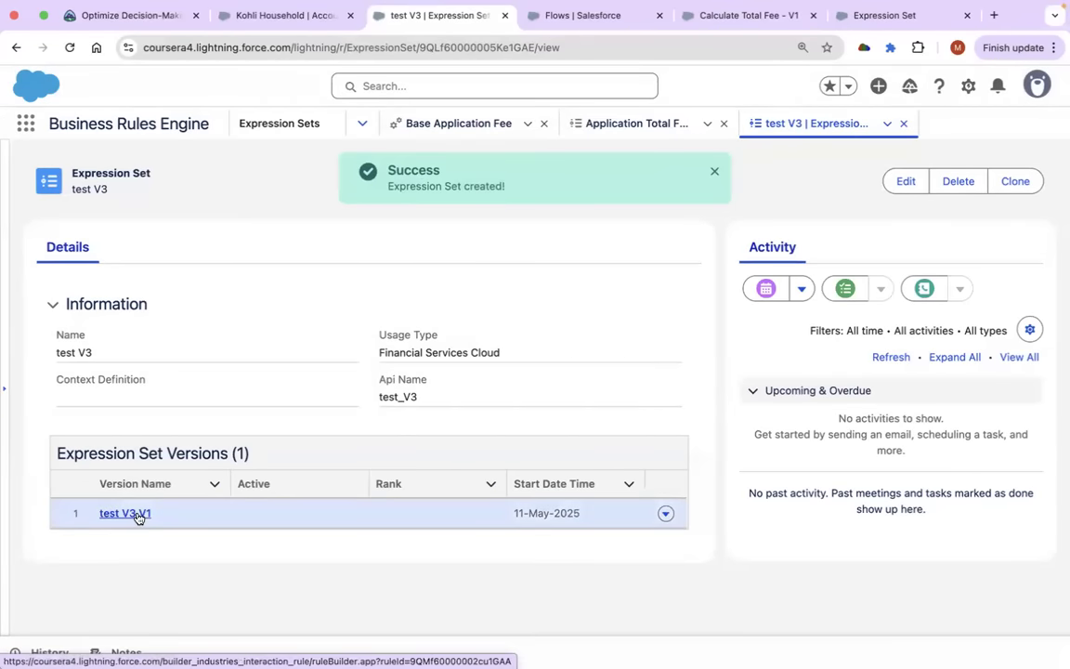
Open version test V3 V1 in the builder and examine its available elements, resources, expression set properties and element details.
left_click(137, 513)
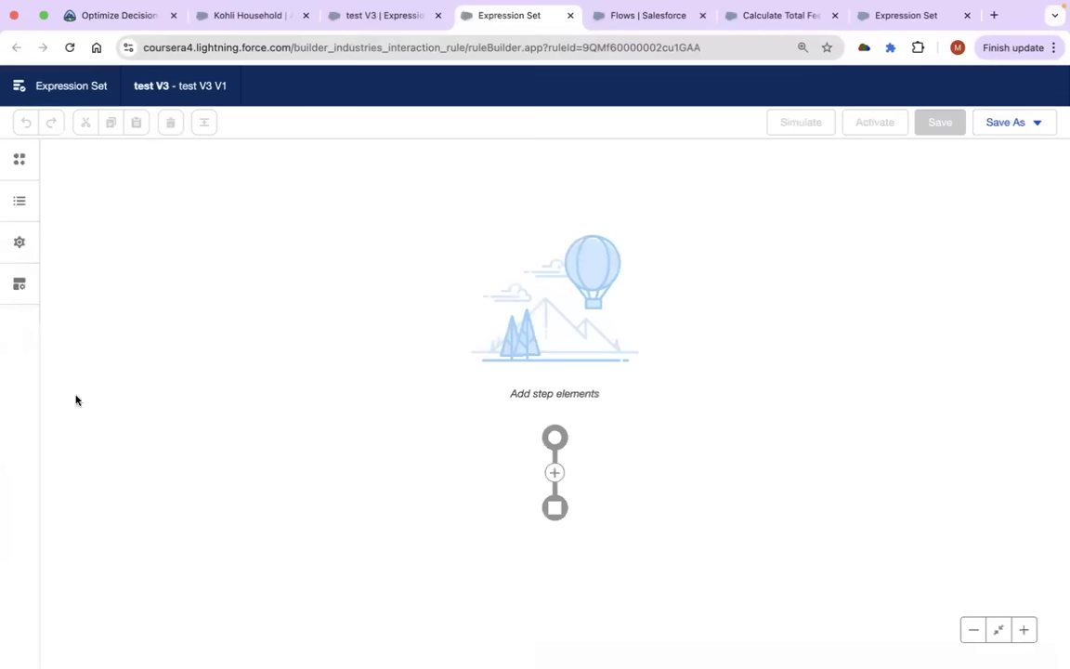
left_click(20, 171)
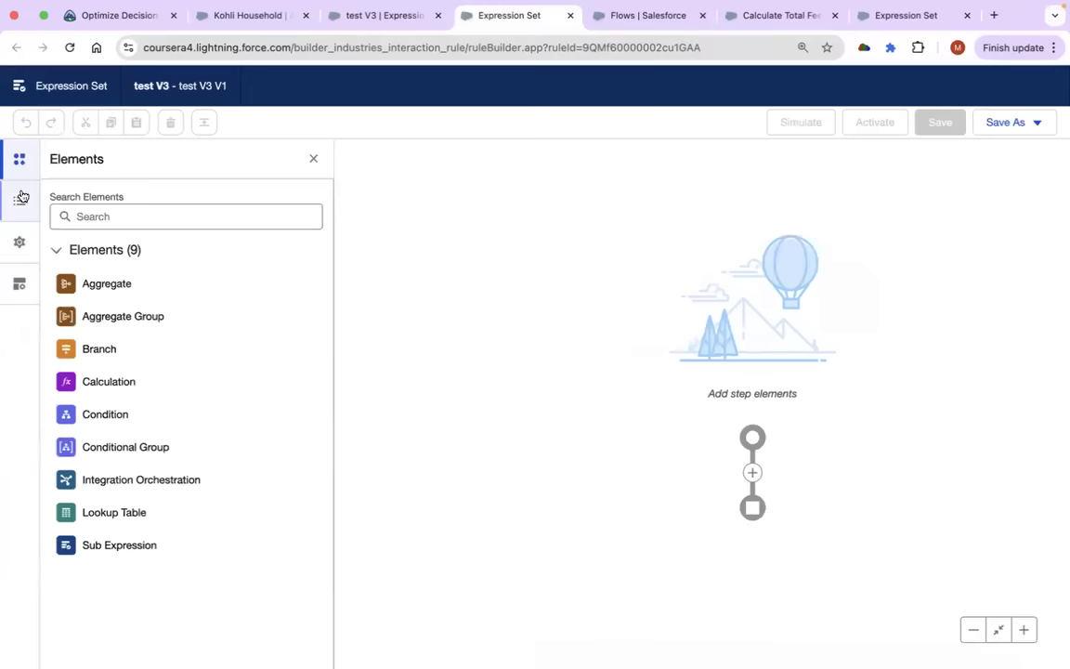
left_click(23, 202)
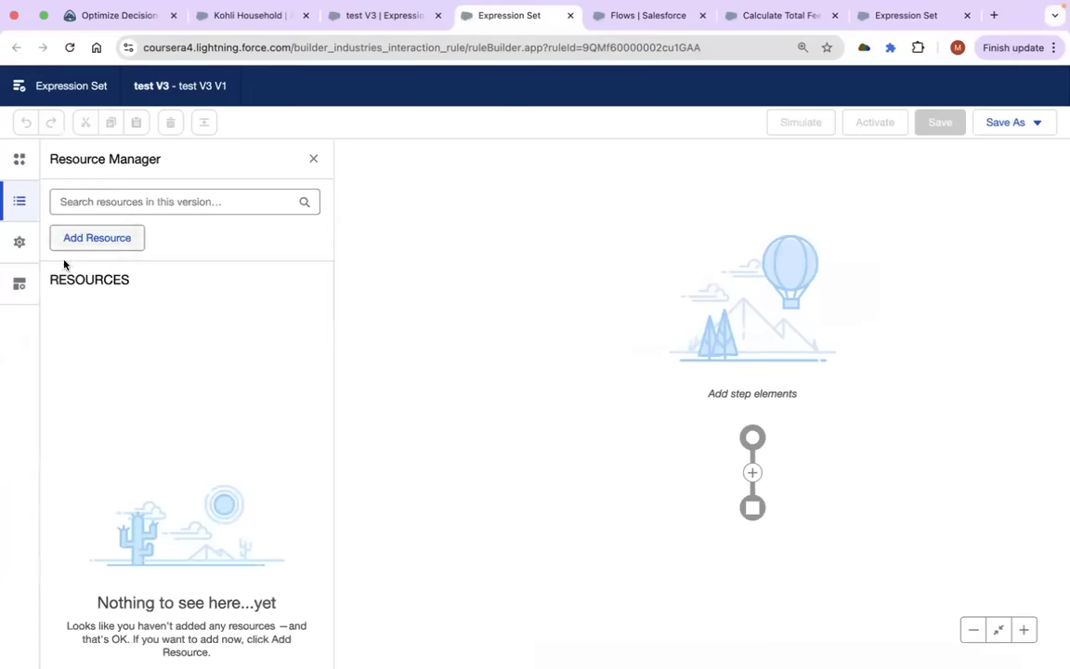
left_click(22, 243)
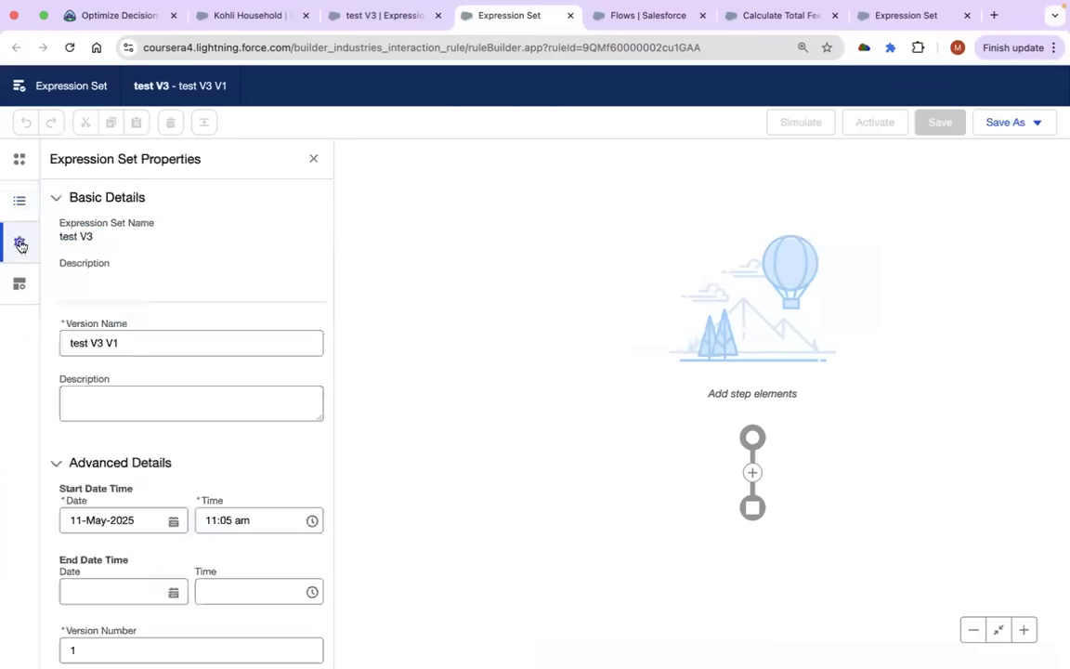
left_click(17, 294)
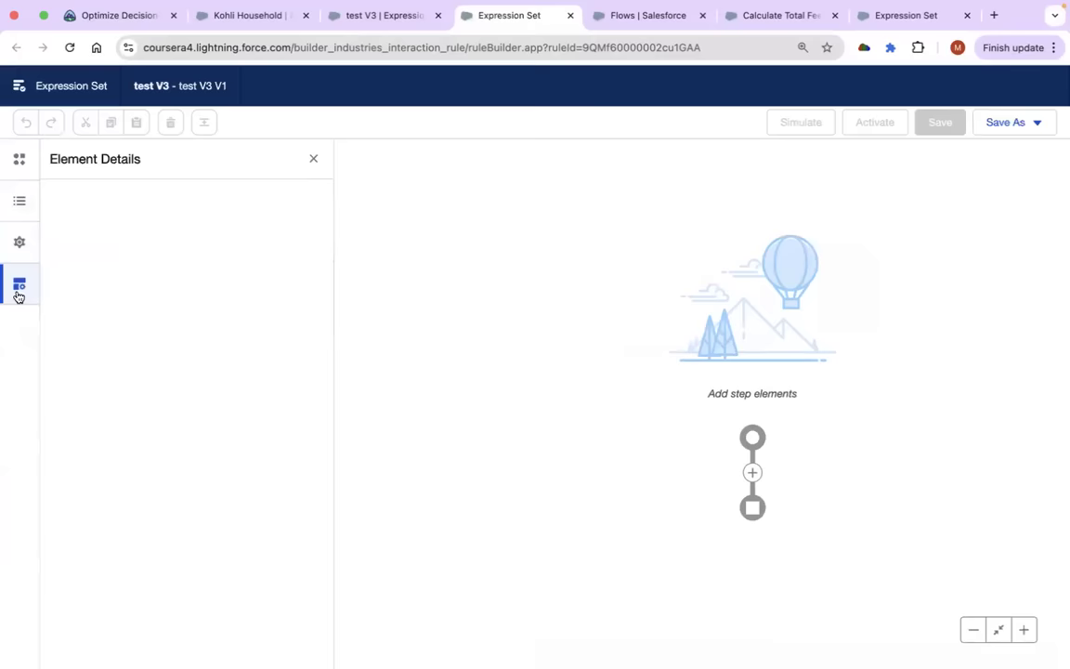
left_click(18, 159)
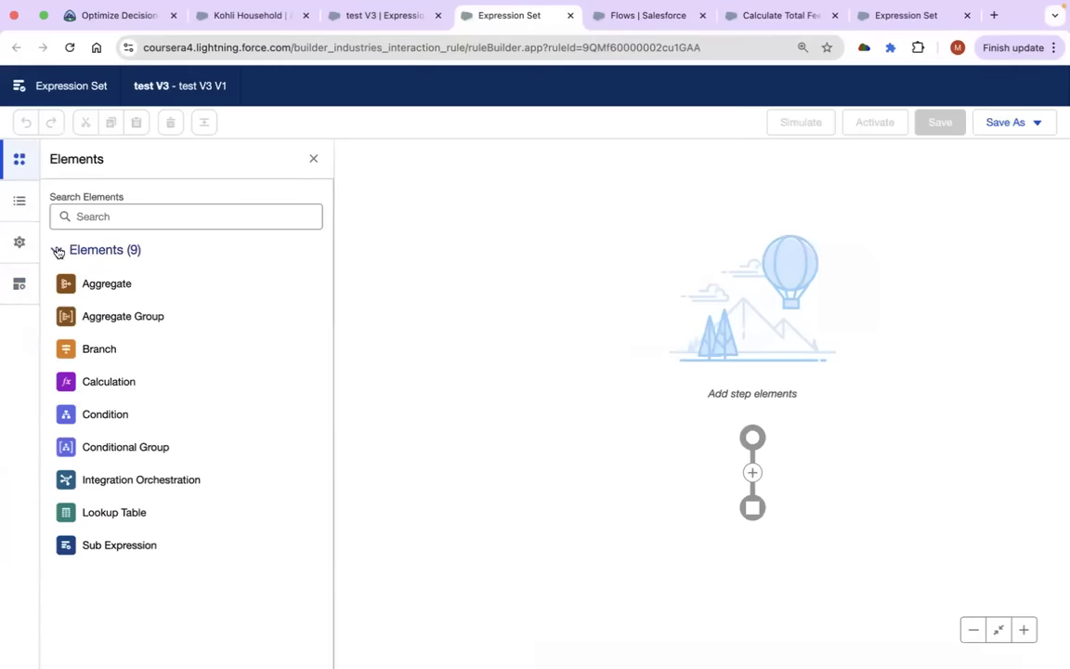
left_click(58, 249)
left_click(24, 244)
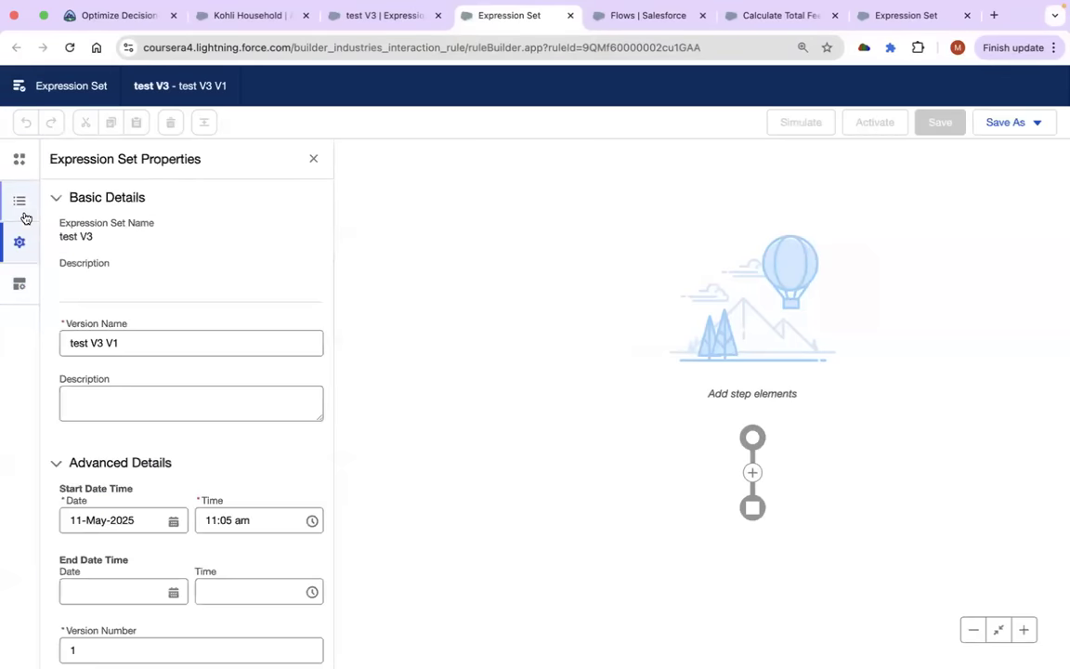
left_click(22, 199)
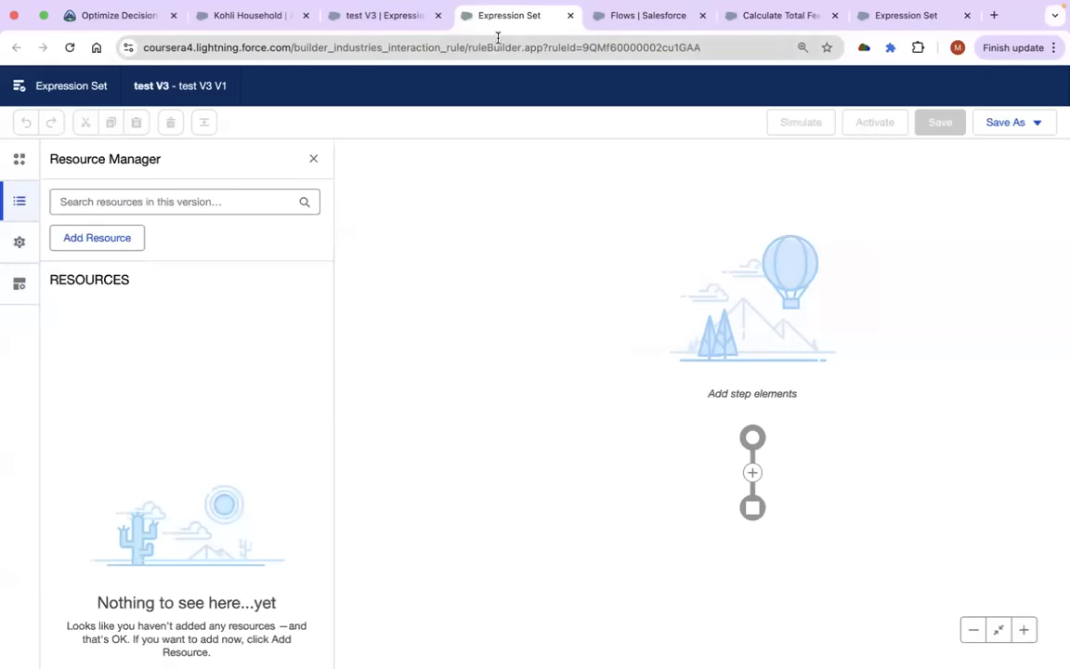
Return to the Expression Sets list and start another new expression set with the usage type Compliance.
left_click(334, 16)
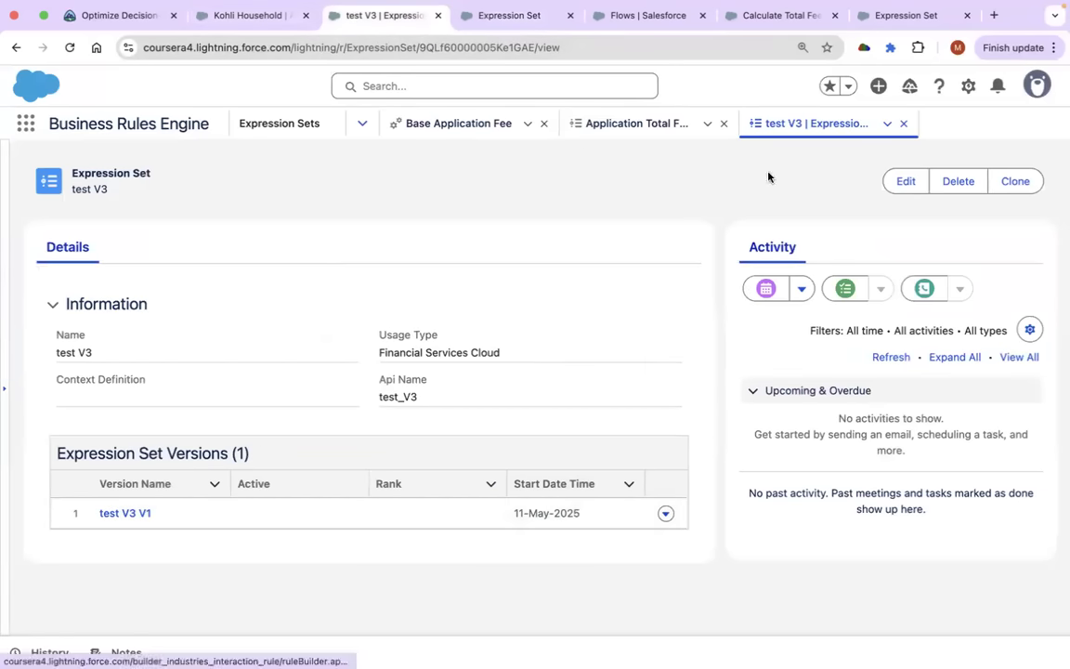
left_click(364, 124)
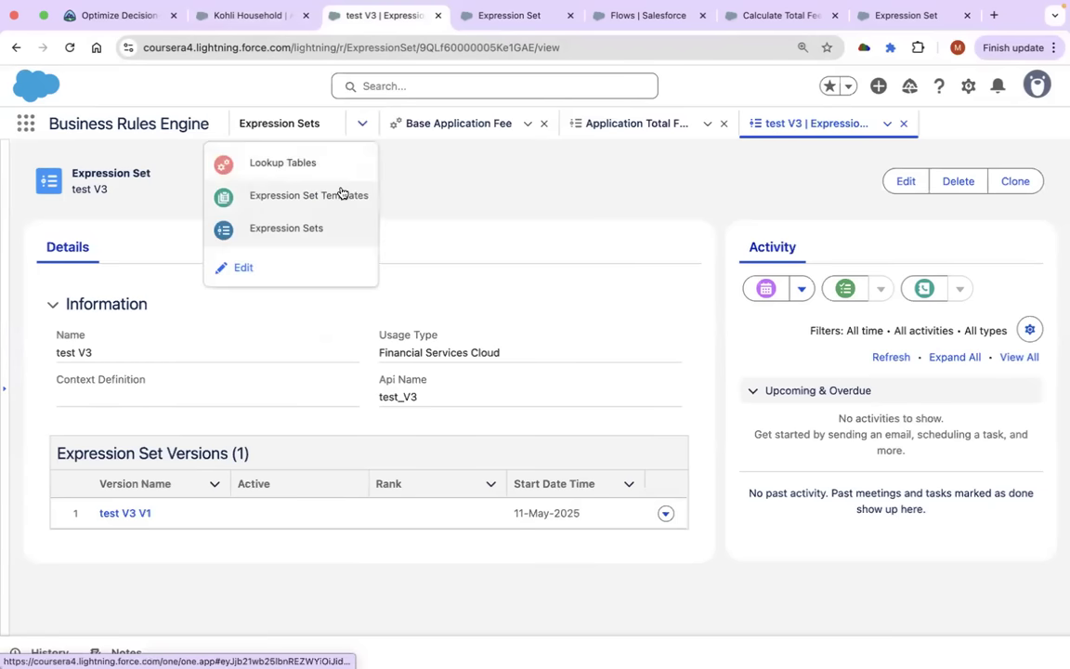
left_click(303, 229)
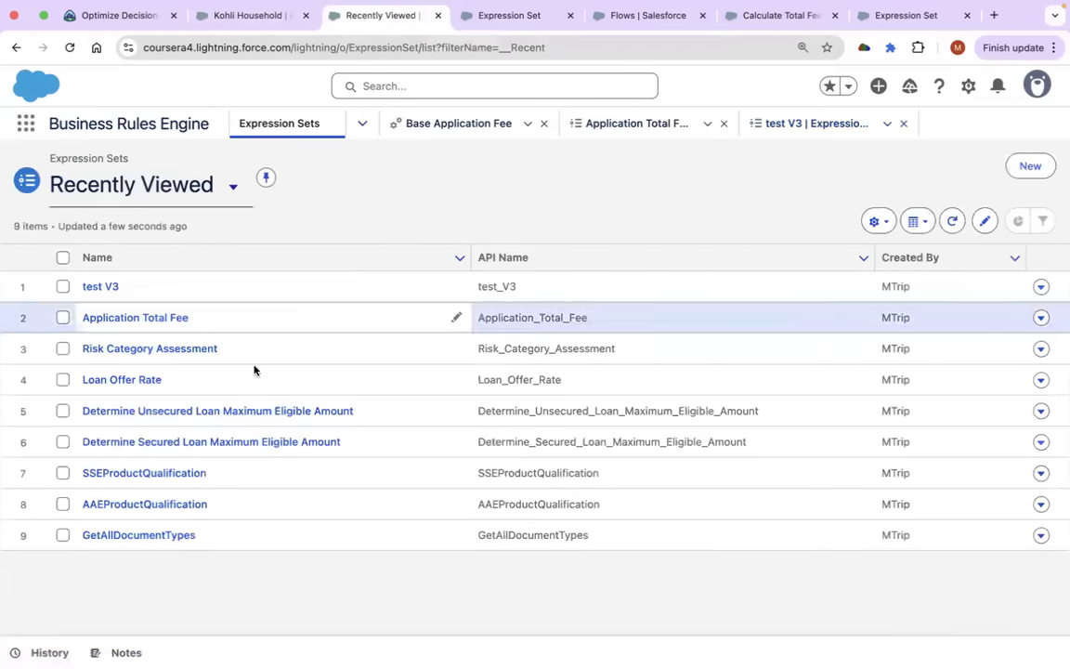
left_click(1028, 165)
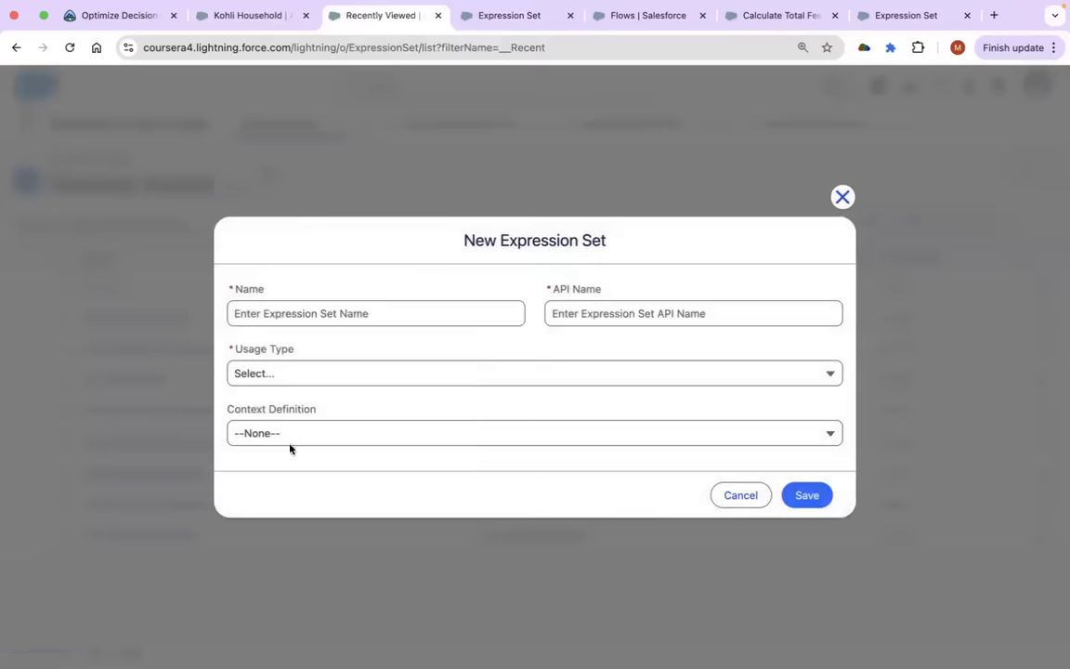
left_click(313, 375)
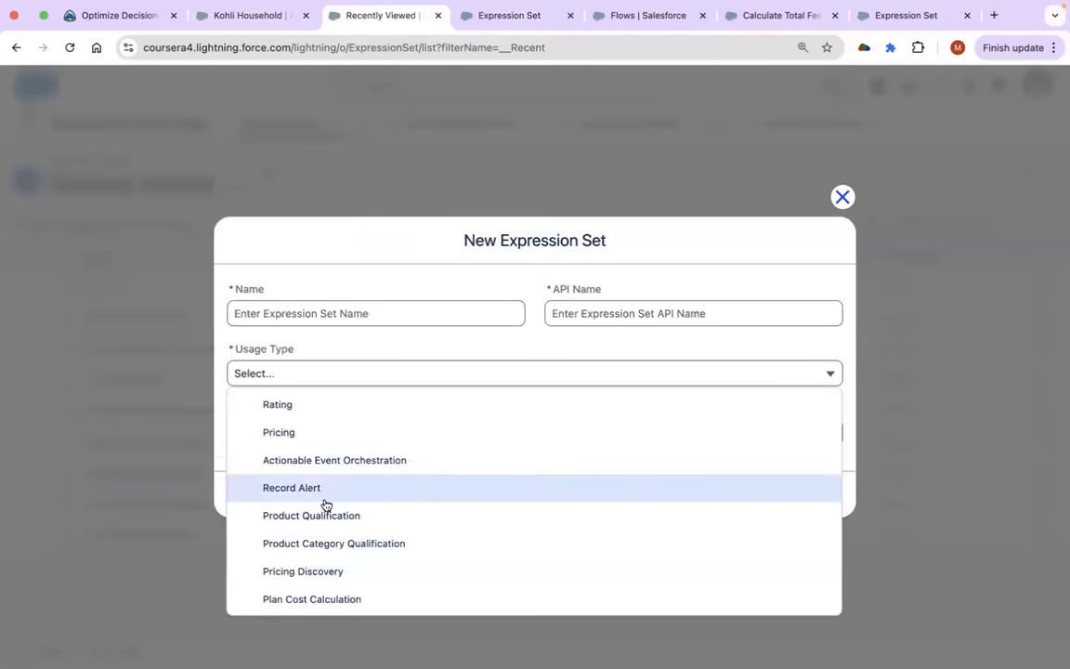
scroll(326, 504, "down", 3)
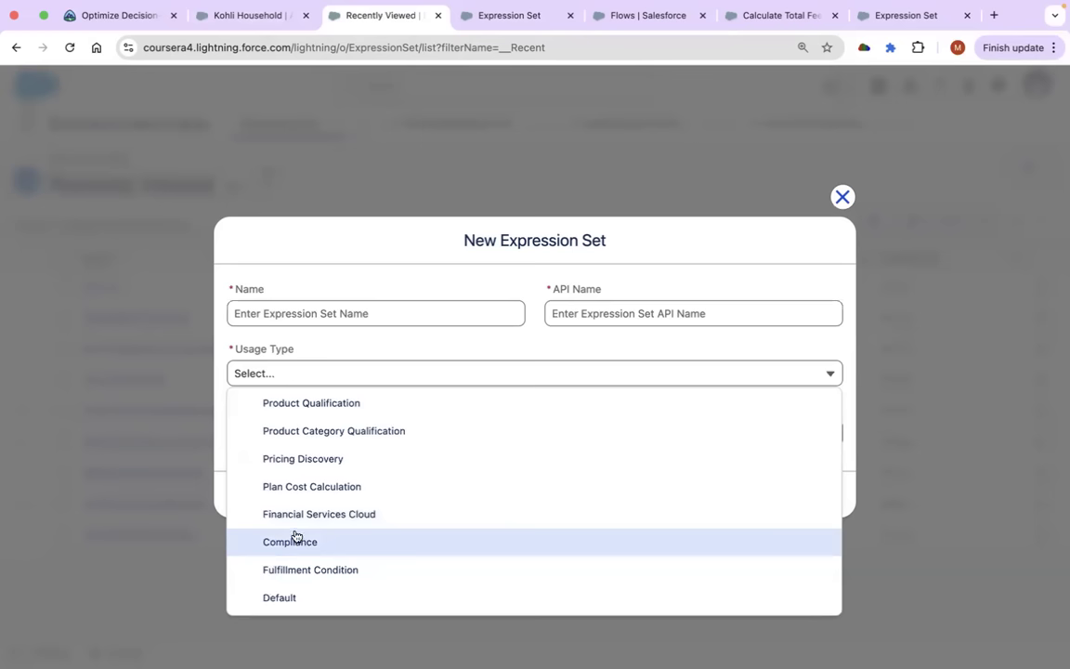
left_click(295, 539)
Name the Compliance expression set gdgdfg, extend its API name to gdgdfgdffg and save it.
left_click(327, 314)
type("gdgdfg")
left_click(662, 315)
type("dffg")
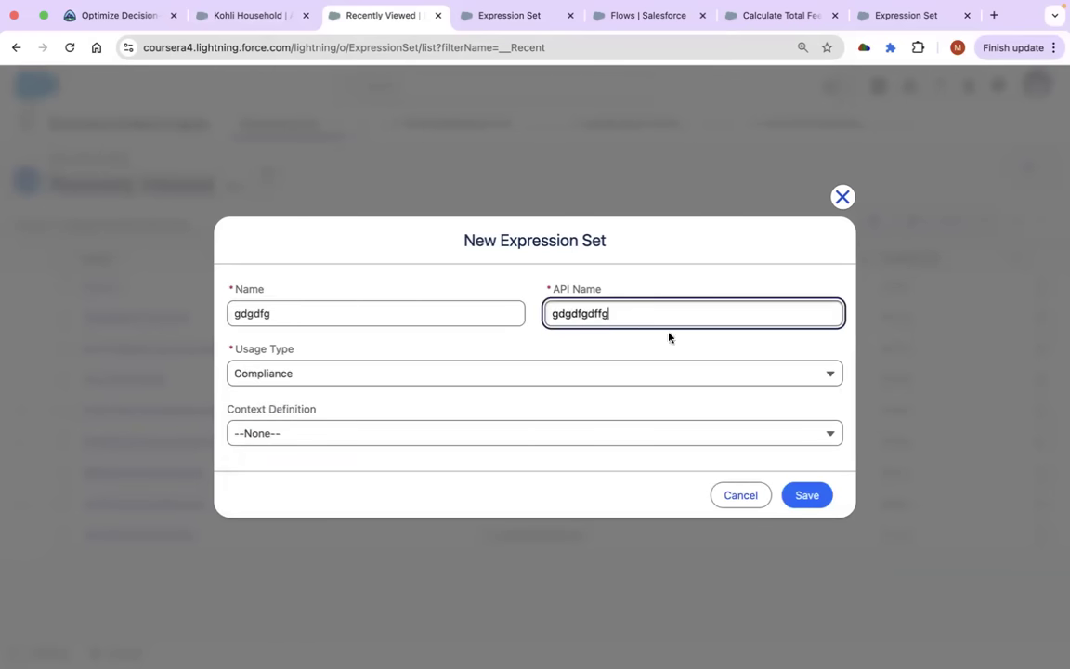
left_click(805, 500)
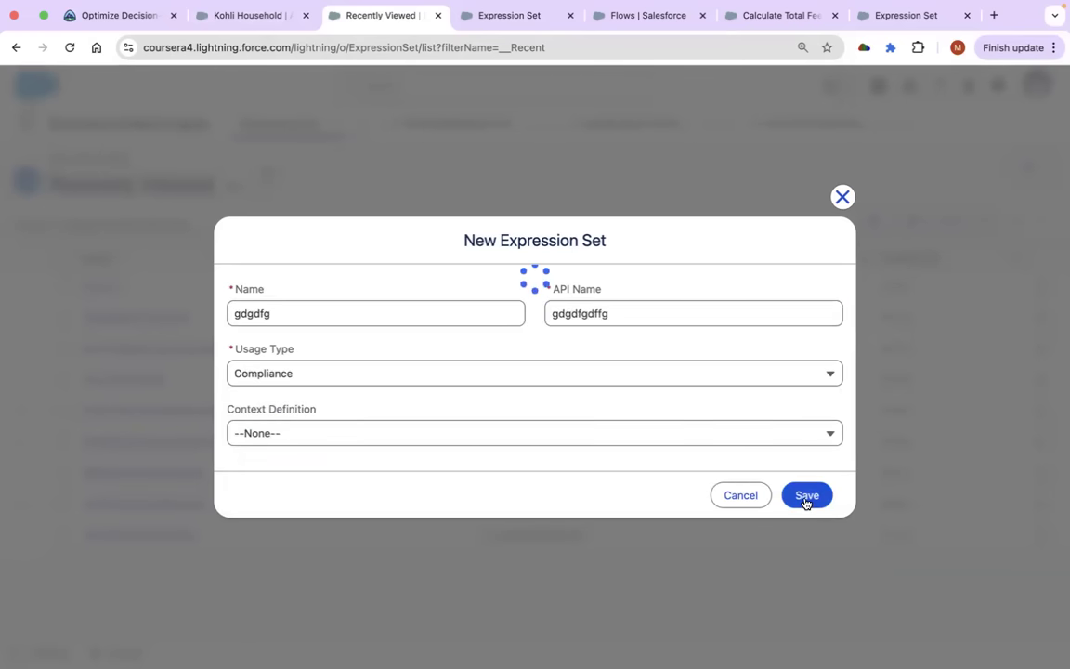
Open version gdgdfg V1 in the builder, check its resources and the fields for adding a resource, and close the form without adding any.
left_click(146, 515)
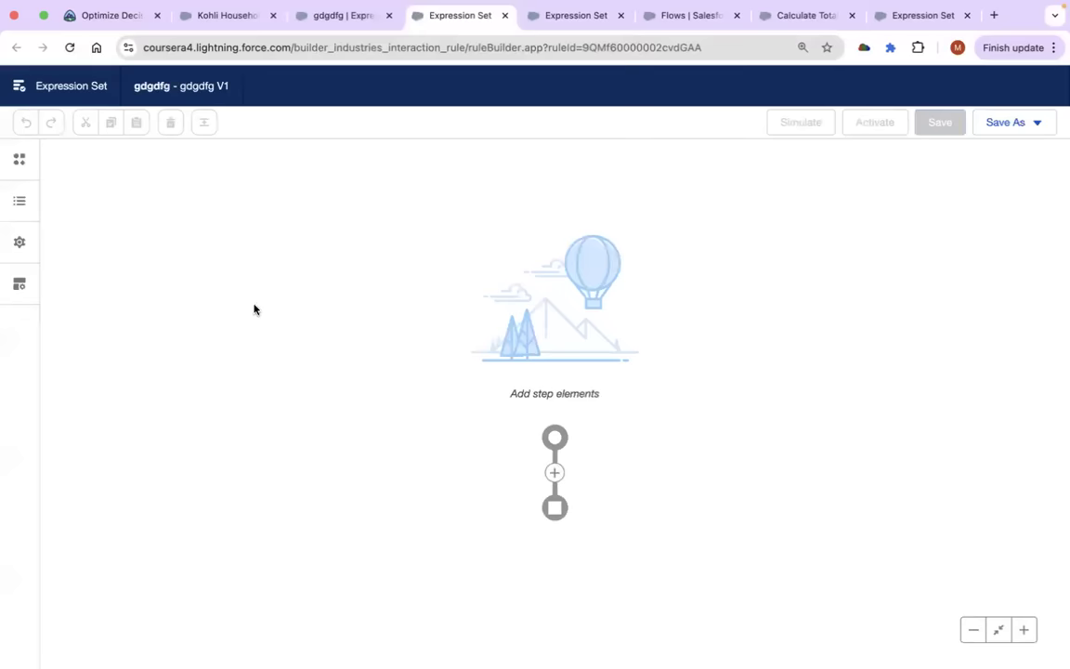
left_click(20, 200)
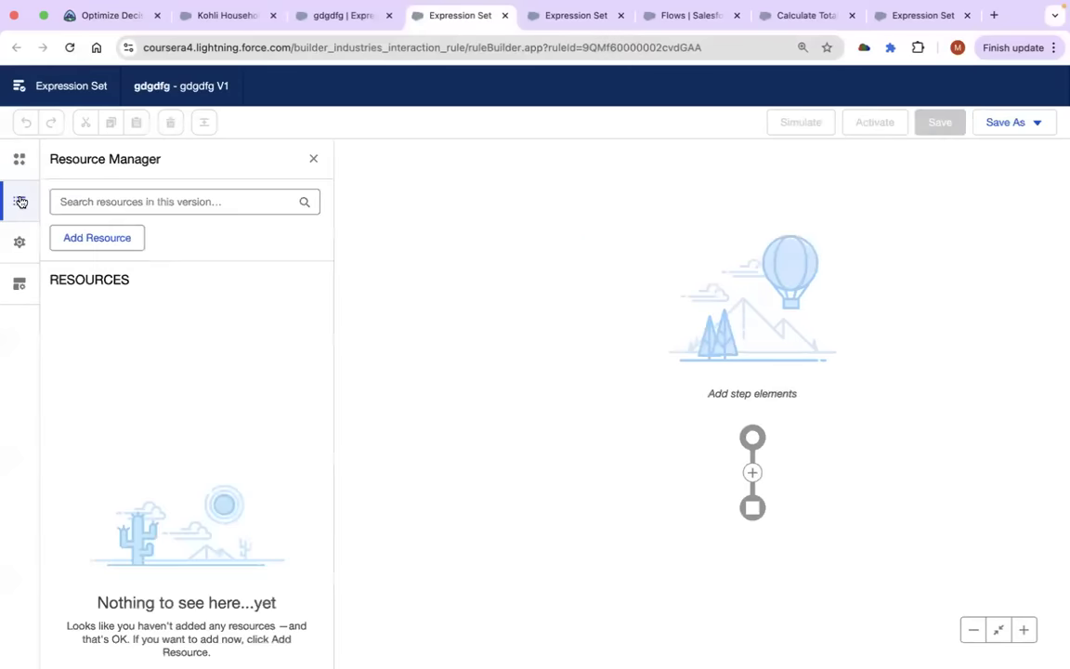
left_click(91, 237)
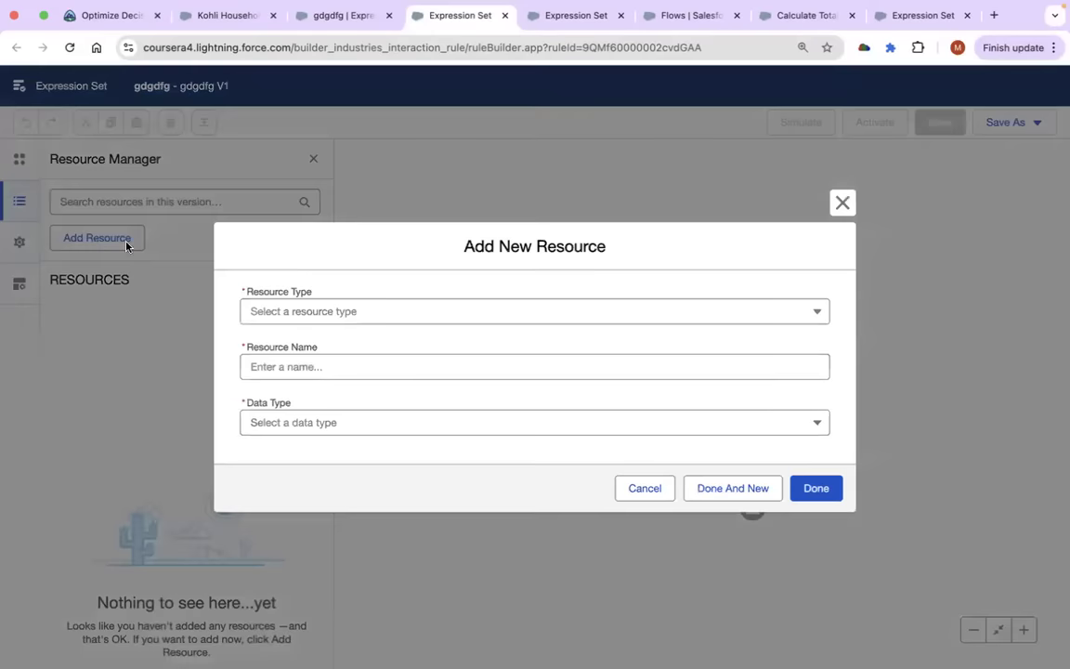
left_click(842, 202)
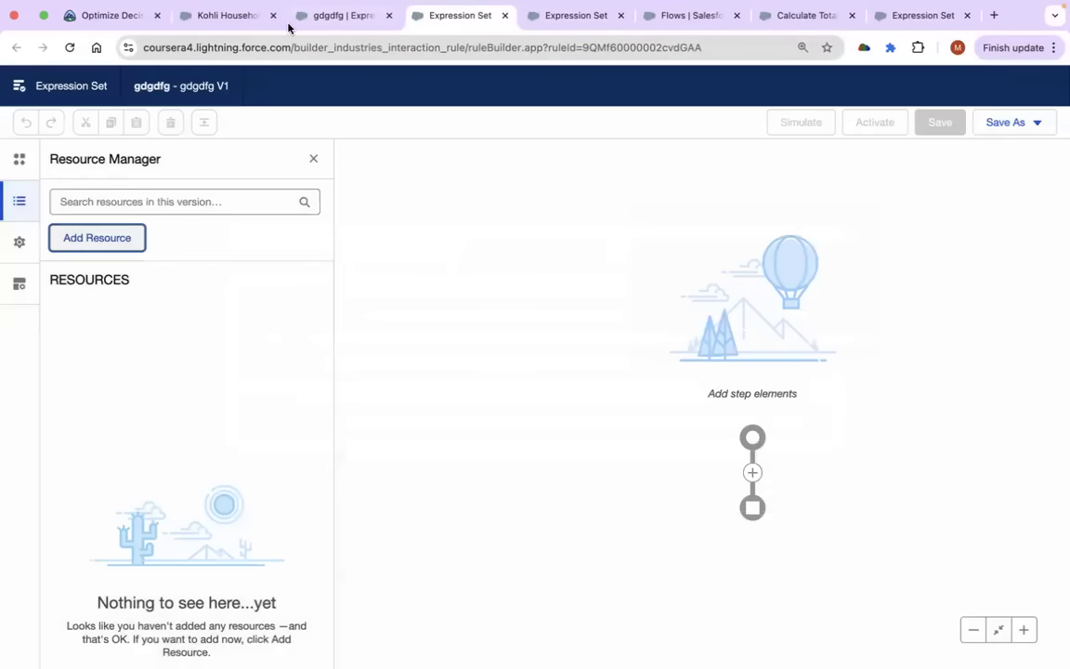
Delete version gdgdfg V1 from the Compliance expression set gdgdfg.
left_click(320, 17)
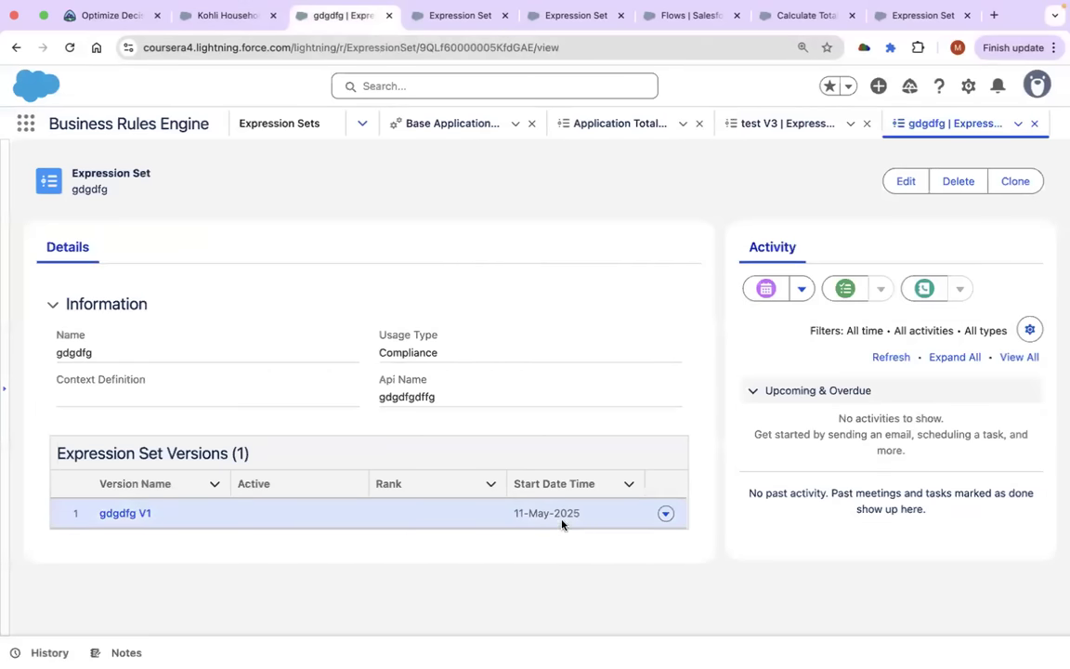
left_click(665, 514)
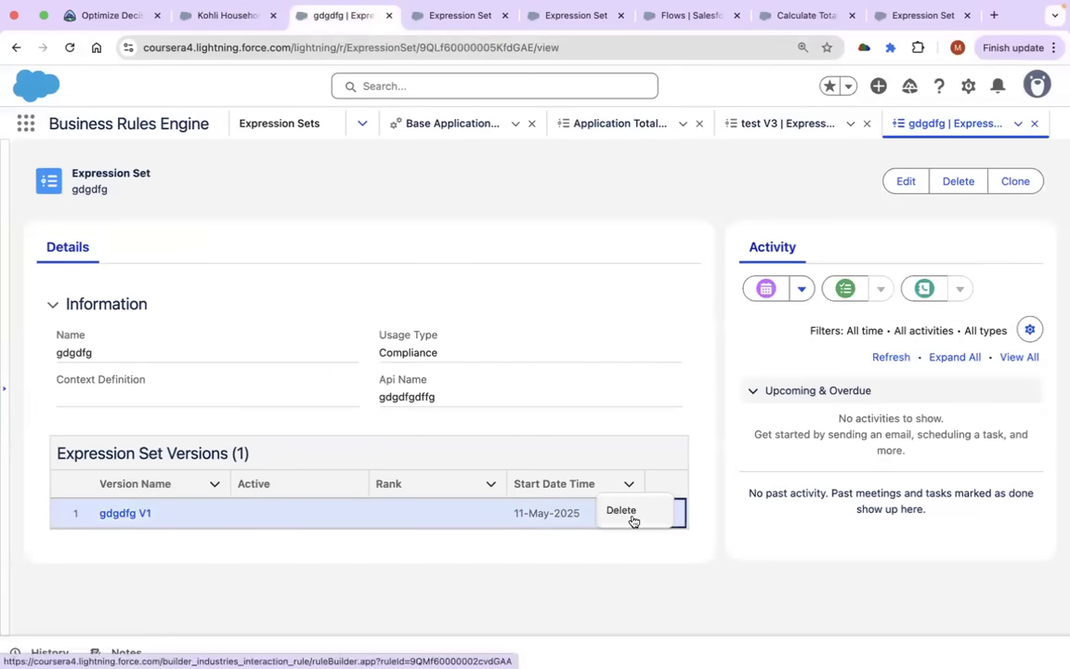
left_click(631, 515)
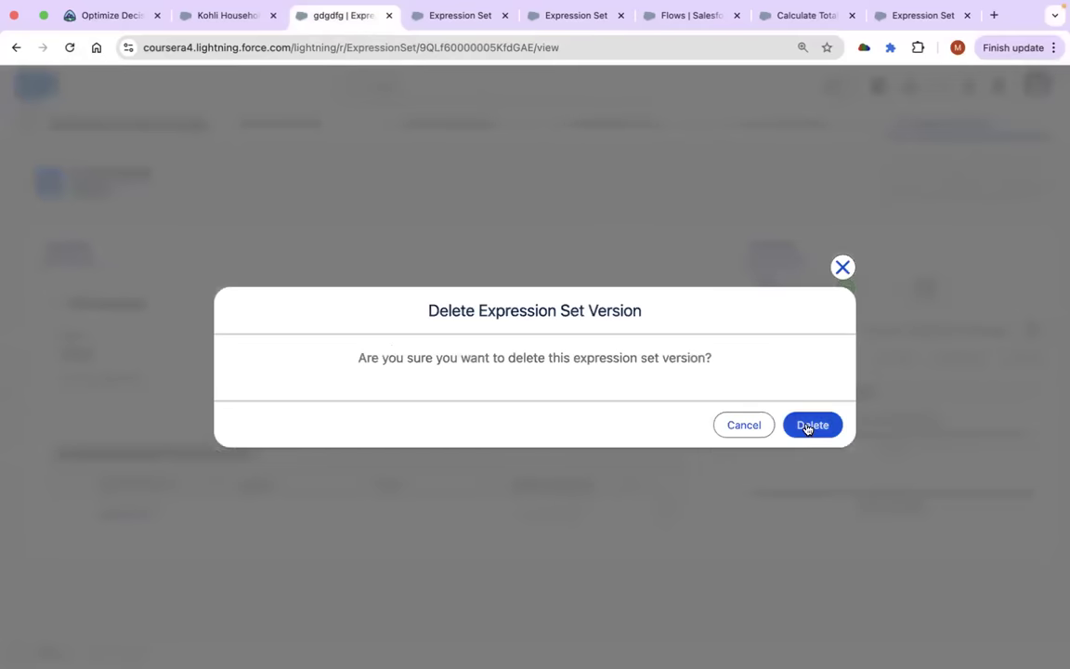
left_click(810, 426)
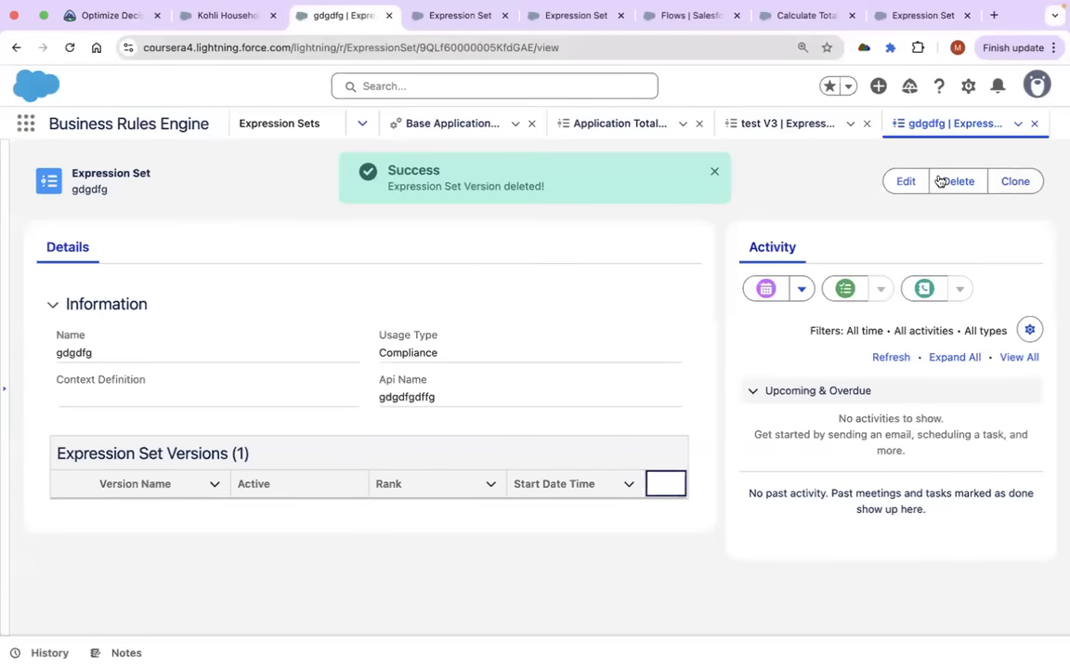
Start a new expression set named gdgd from the Expression Sets list, with the usage type Default.
left_click(794, 123)
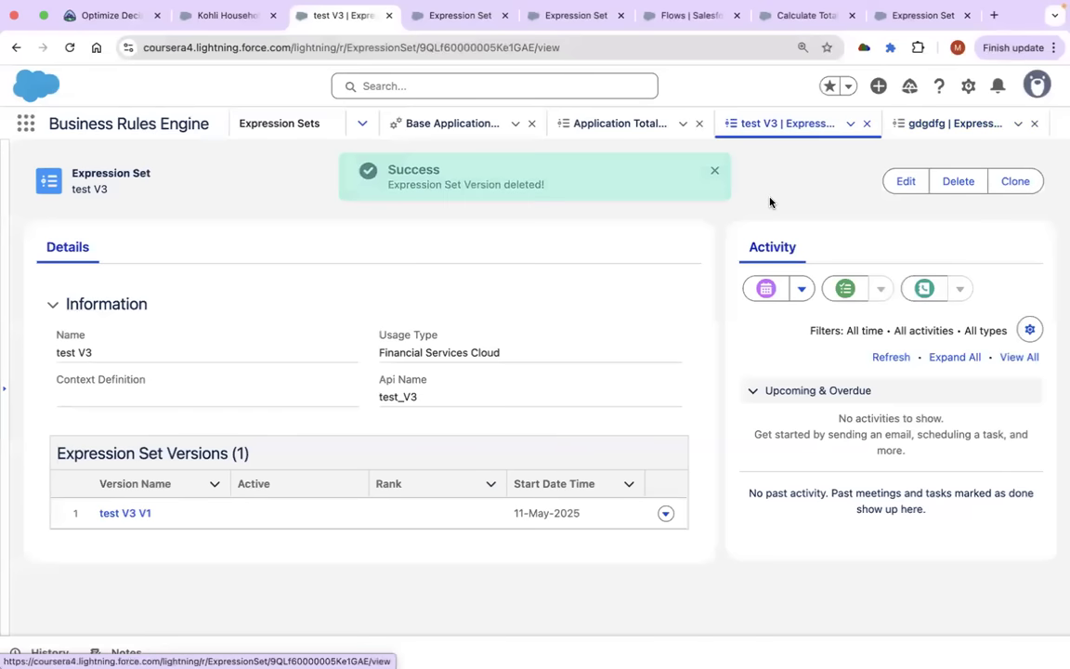
left_click(293, 130)
left_click(1027, 165)
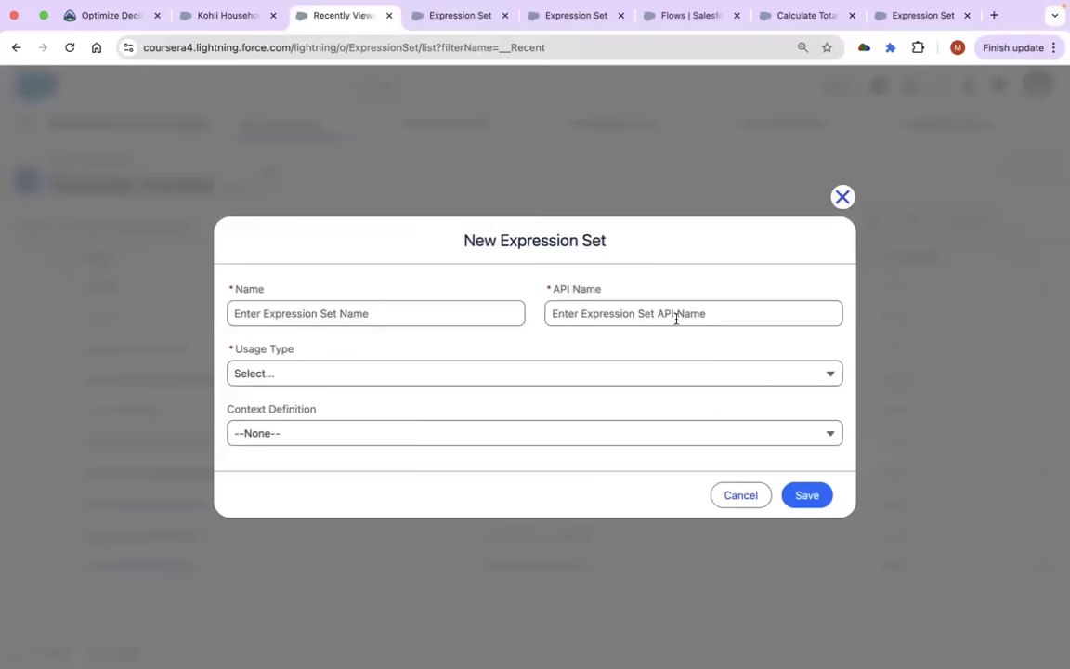
left_click(398, 314)
type("gdgd")
left_click(352, 376)
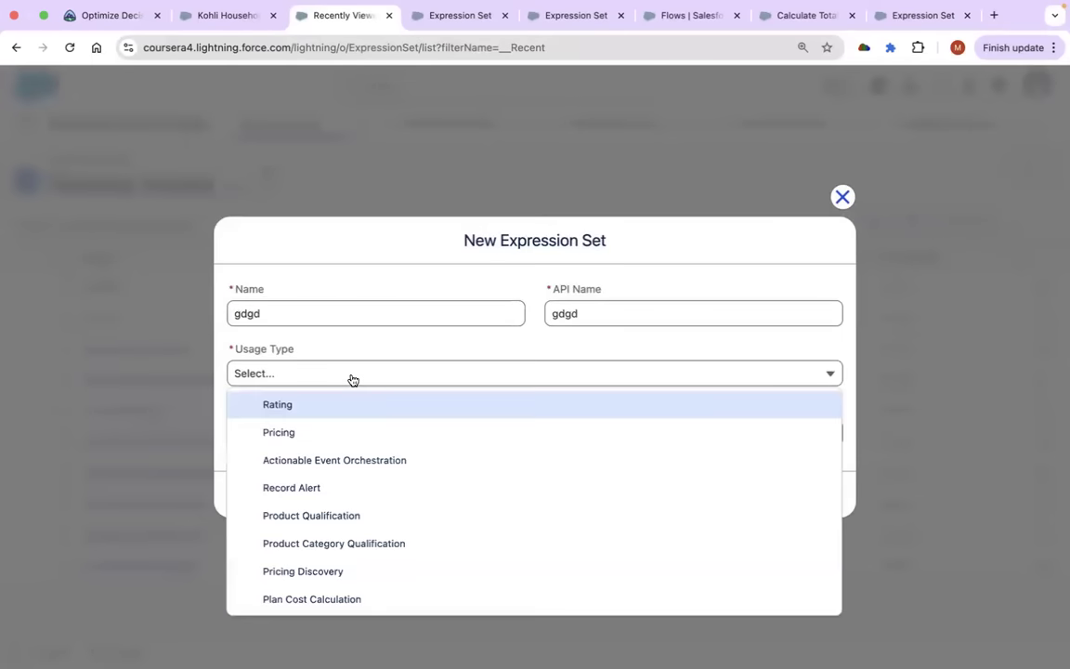
scroll(334, 557, "down", 3)
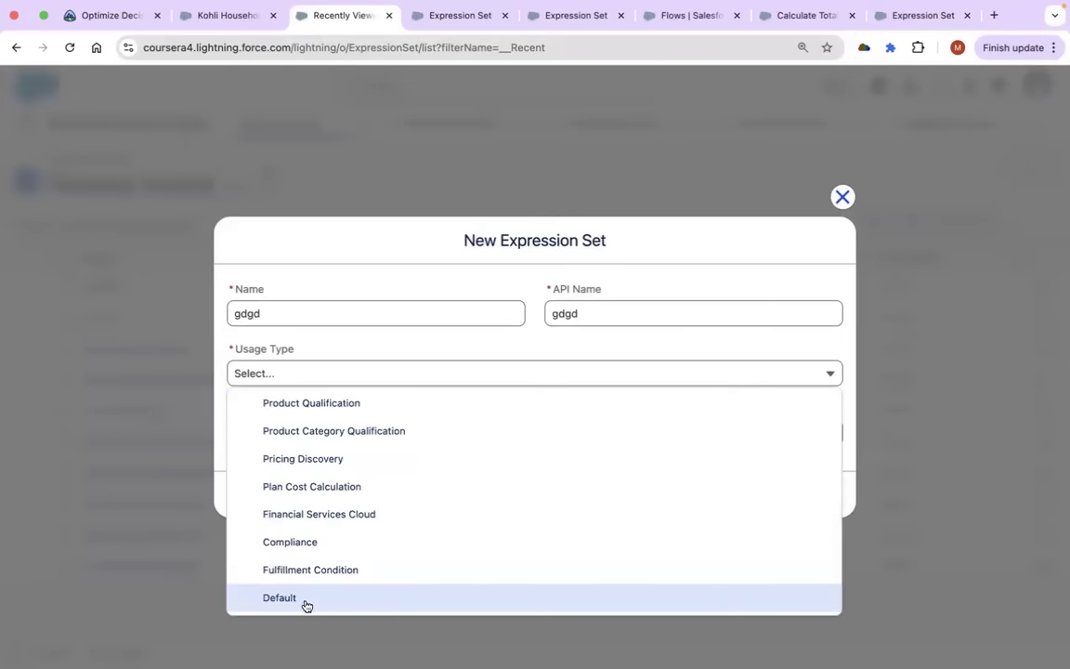
left_click(305, 602)
Set the new expression set's context definition to InsBrokeragePolicyContext and save it.
left_click(311, 436)
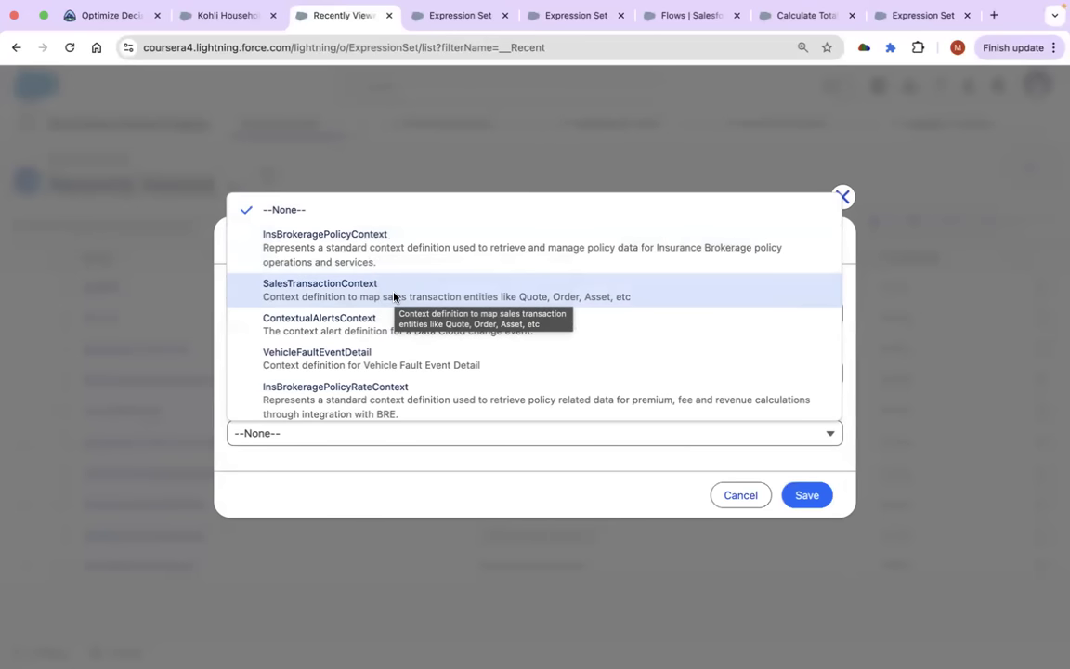
left_click(220, 245)
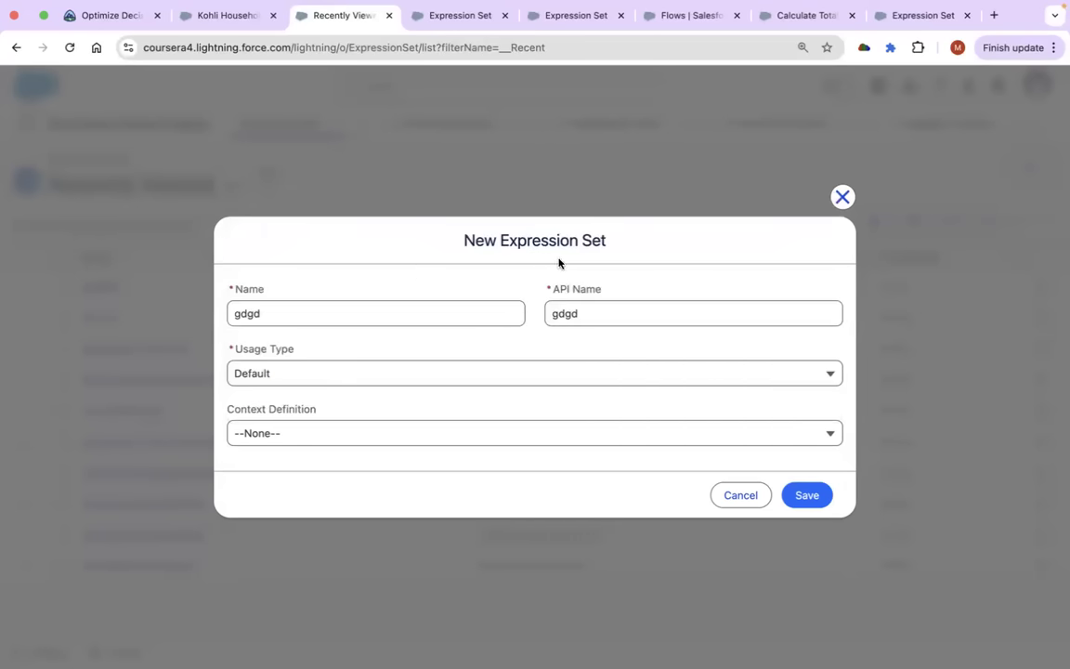
left_click(342, 376)
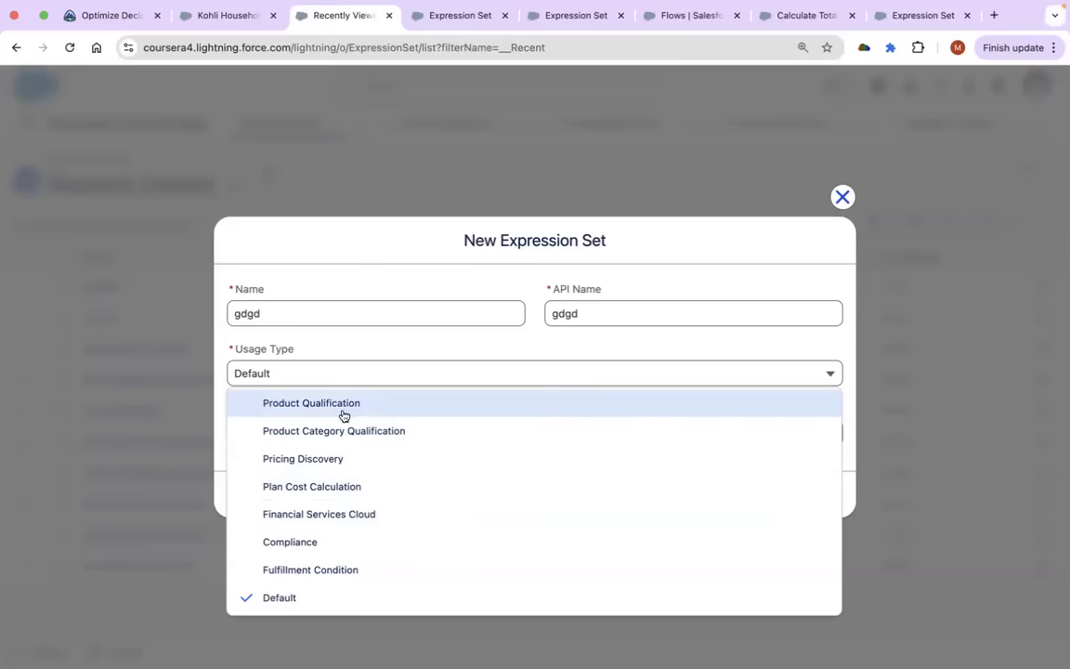
scroll(357, 460, "up", 2)
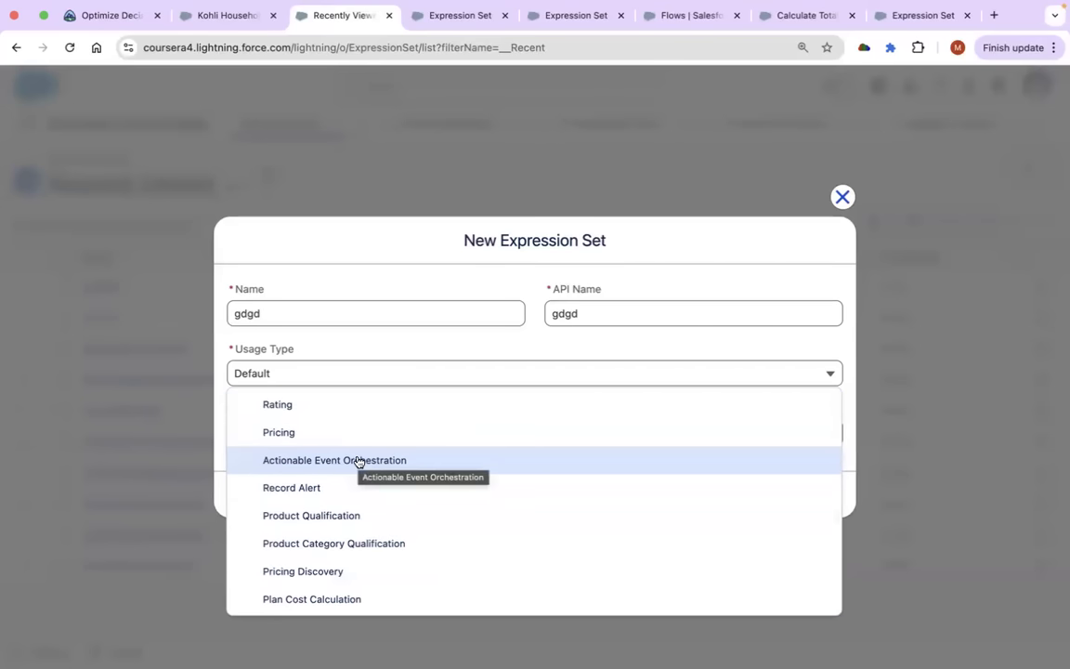
left_click(220, 441)
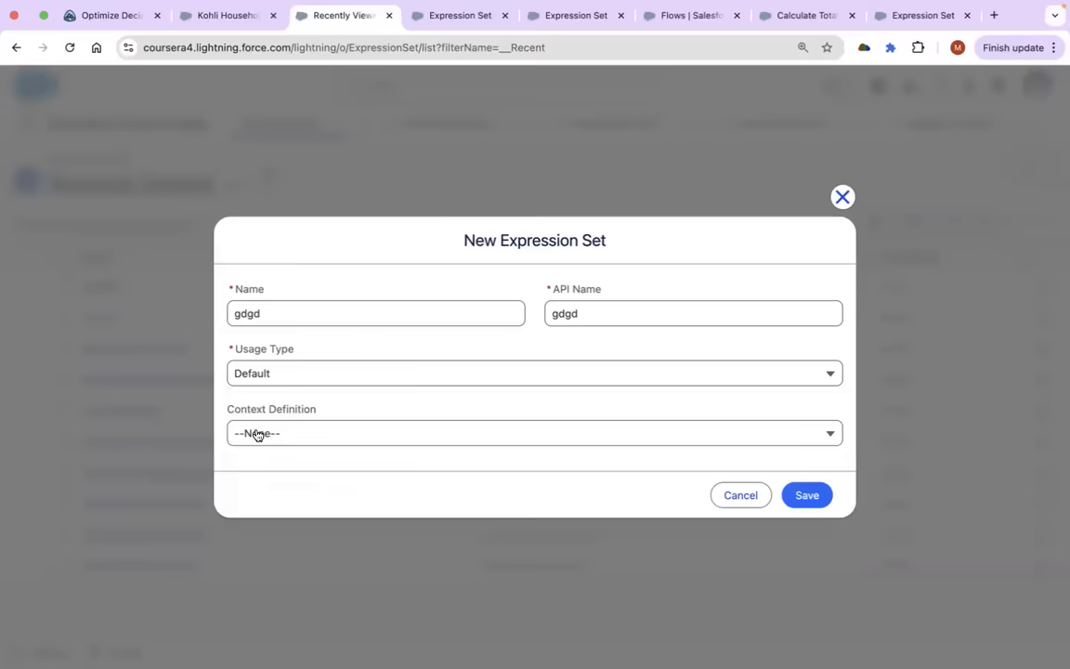
left_click(257, 434)
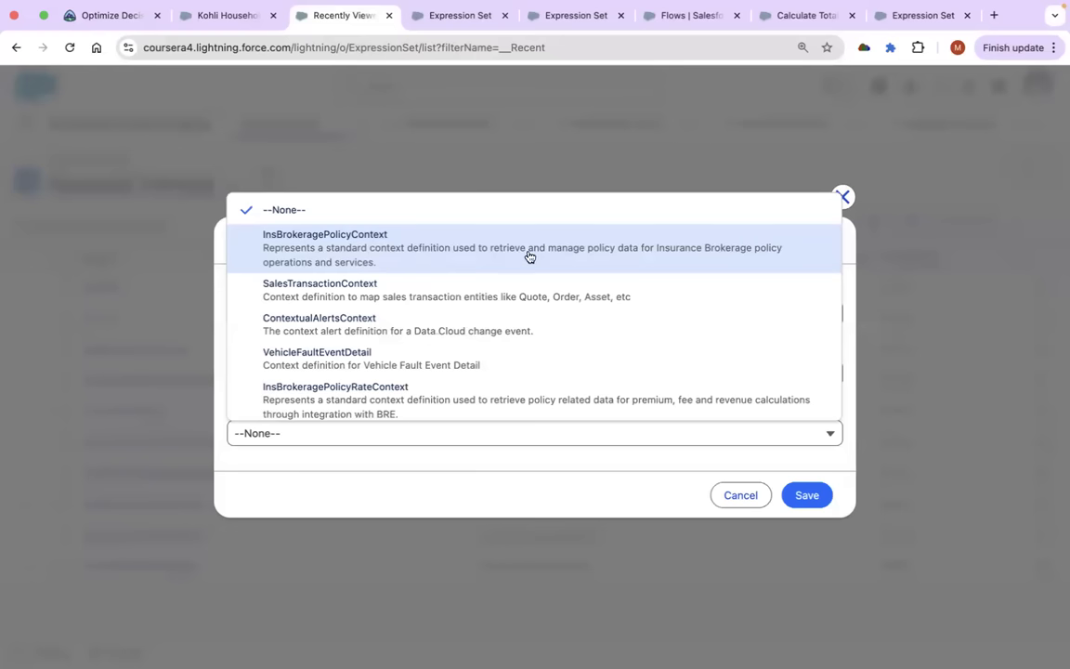
left_click(662, 258)
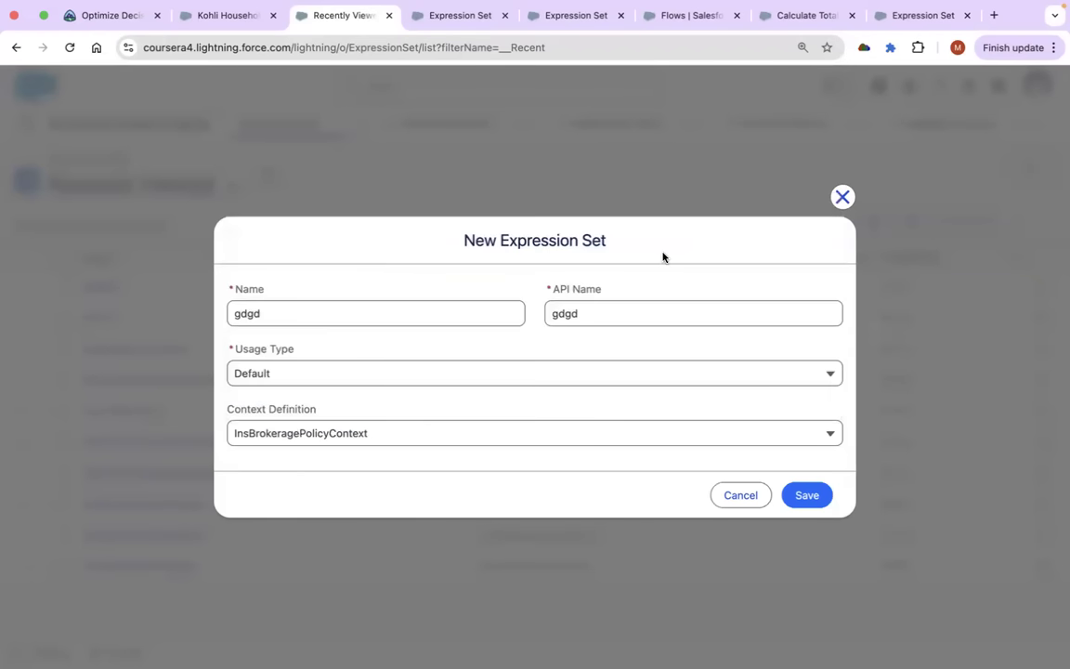
left_click(806, 495)
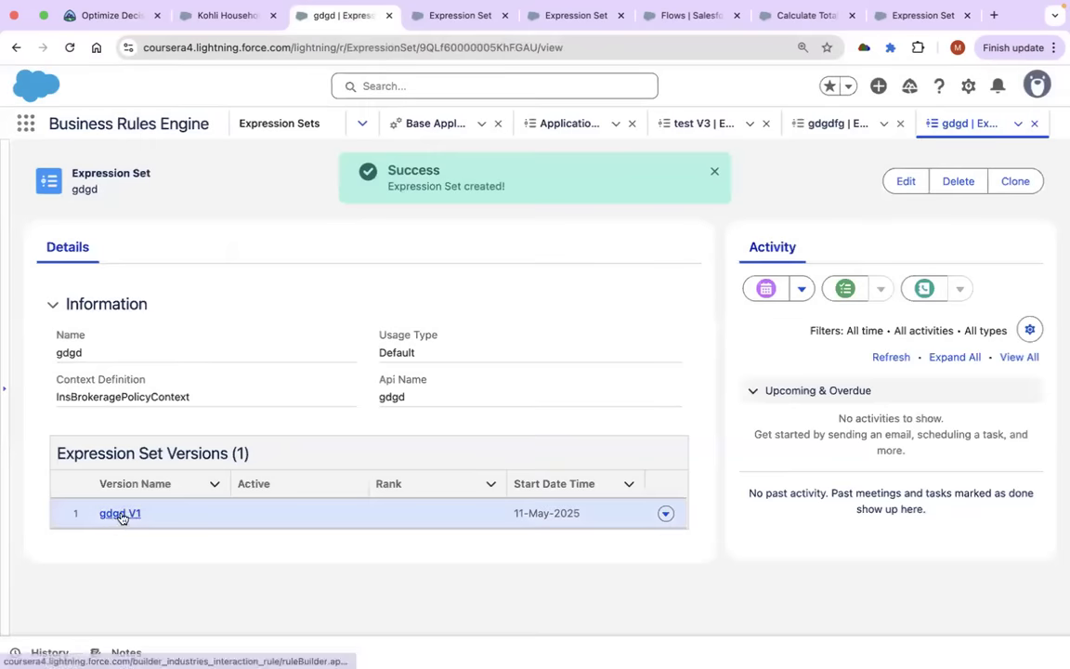
Open version gdgd V1 in the builder and examine its InsuranceContributionPlan, InsurancePolicy and InsuranceRatePlan variables.
left_click(122, 513)
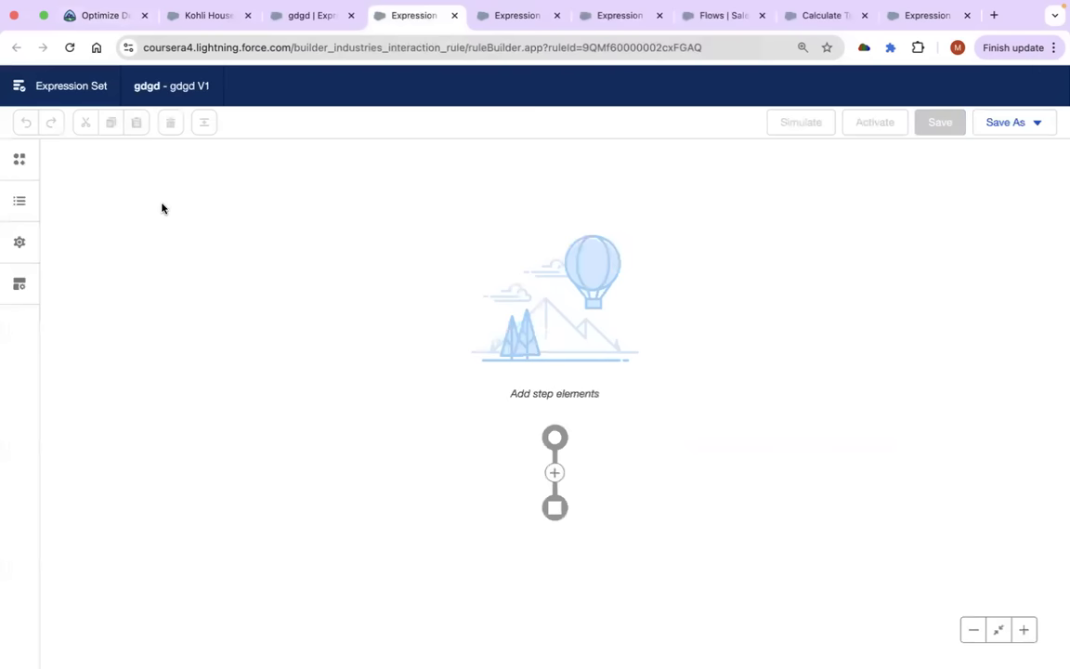
left_click(18, 201)
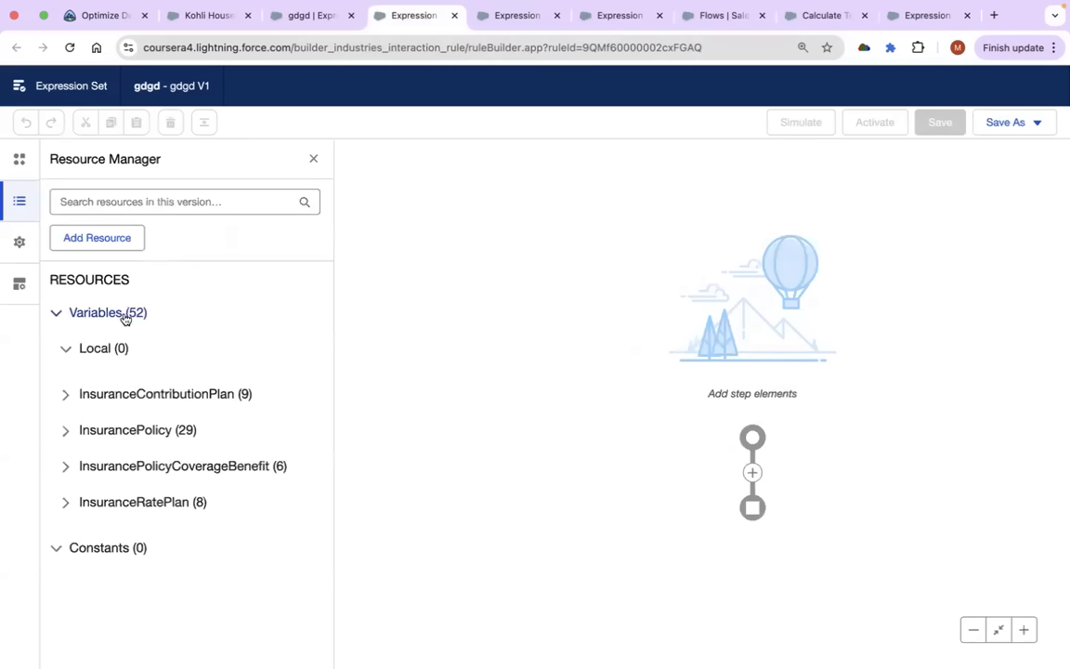
left_click(66, 398)
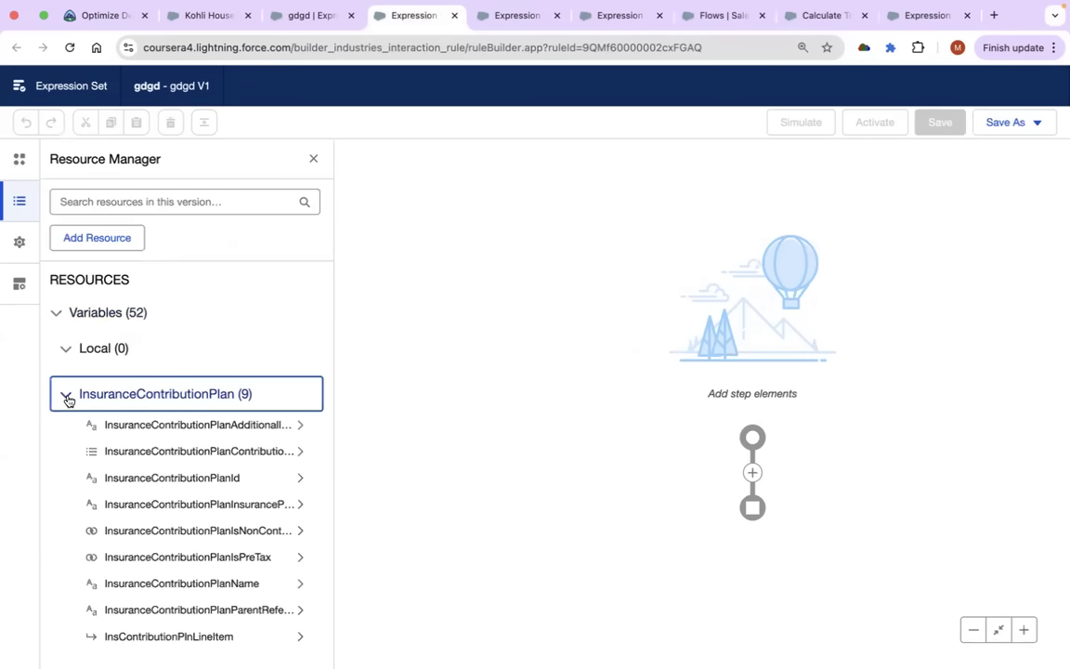
left_click(67, 398)
left_click(65, 433)
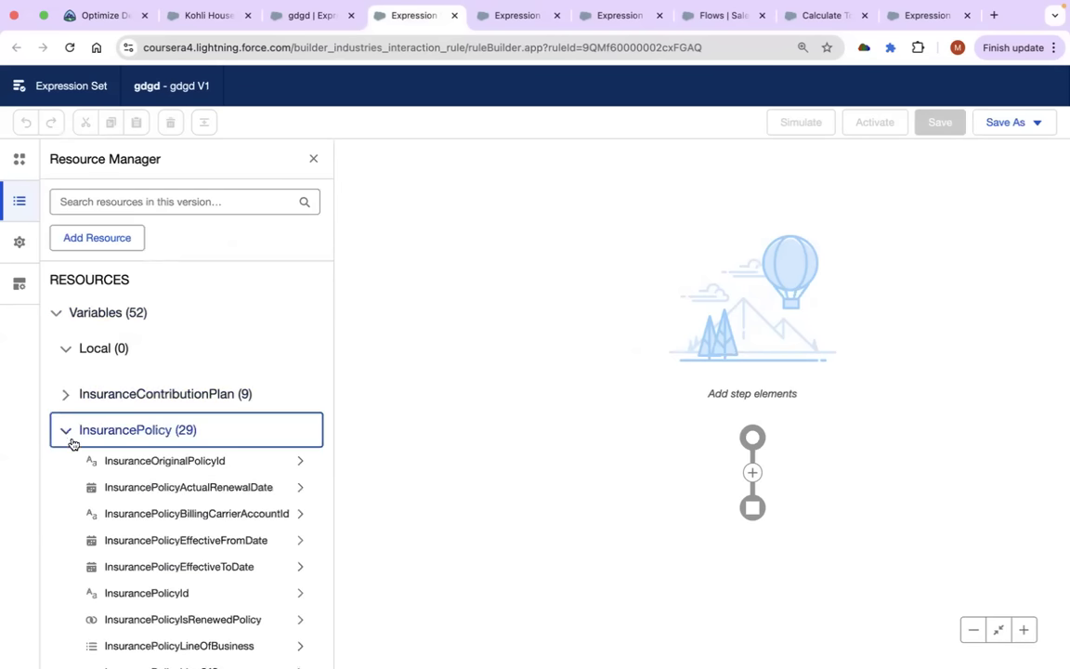
scroll(156, 485, "down", 2)
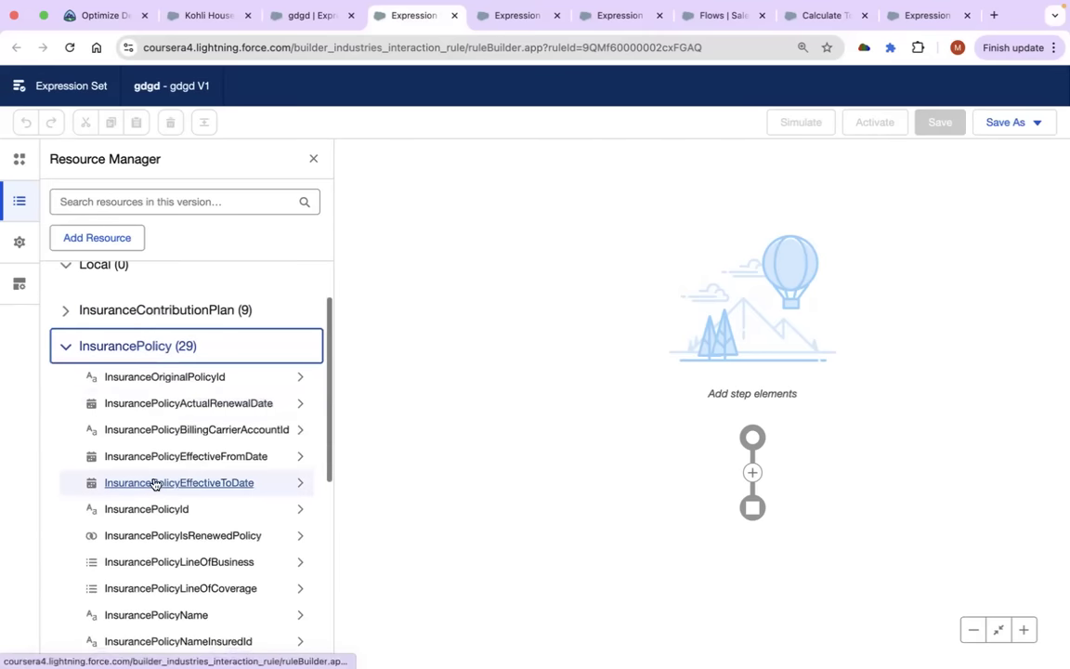
left_click(66, 346)
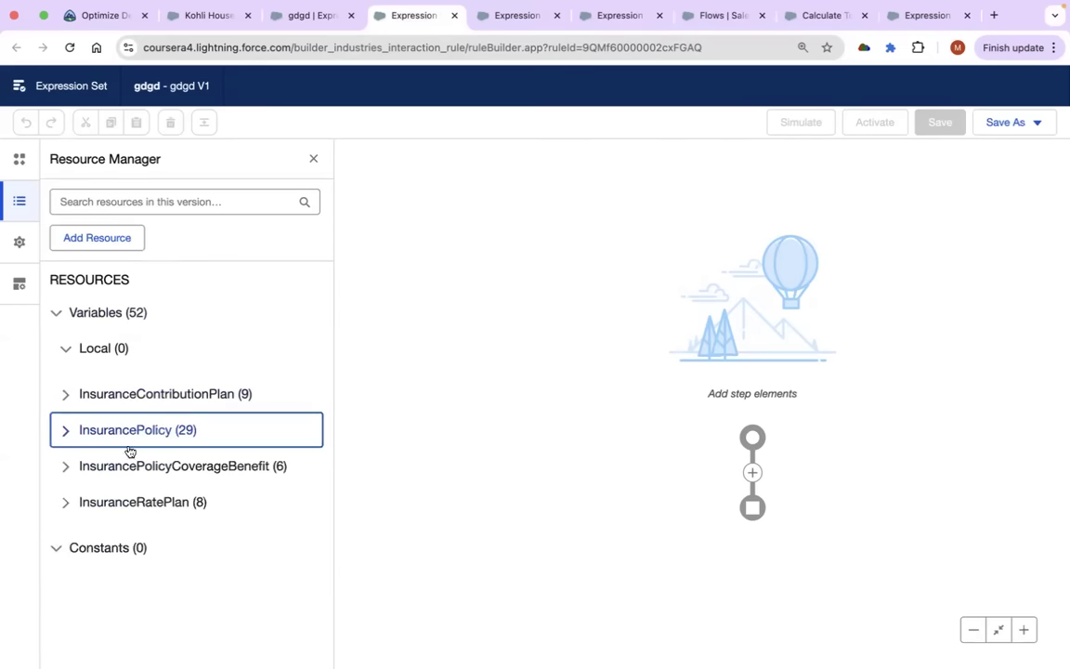
left_click(80, 503)
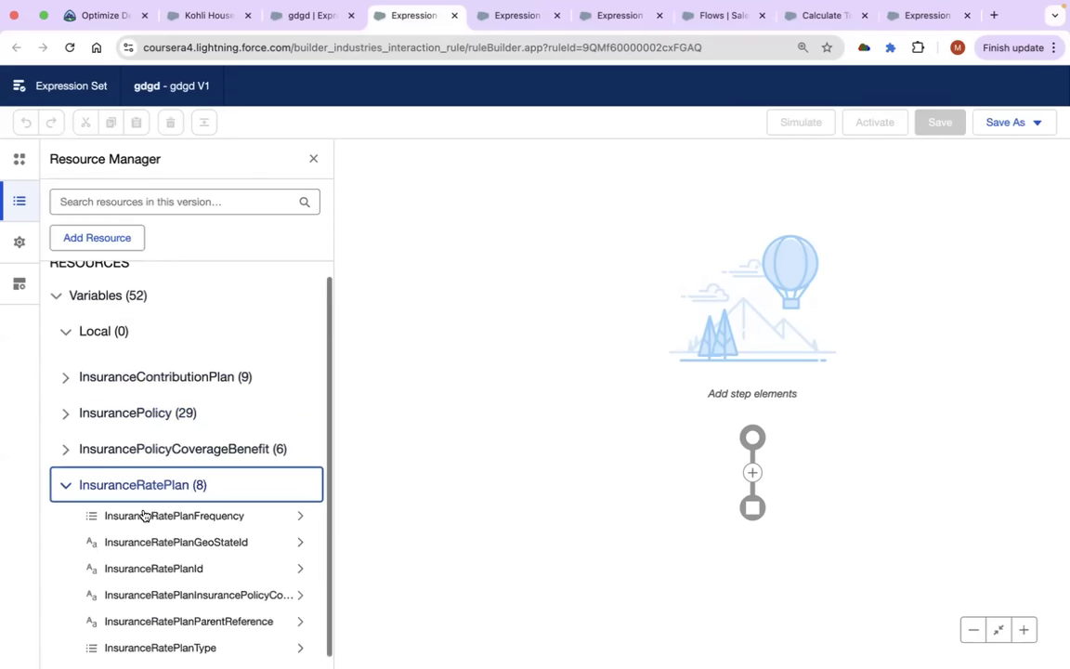
scroll(229, 518, "down", 1)
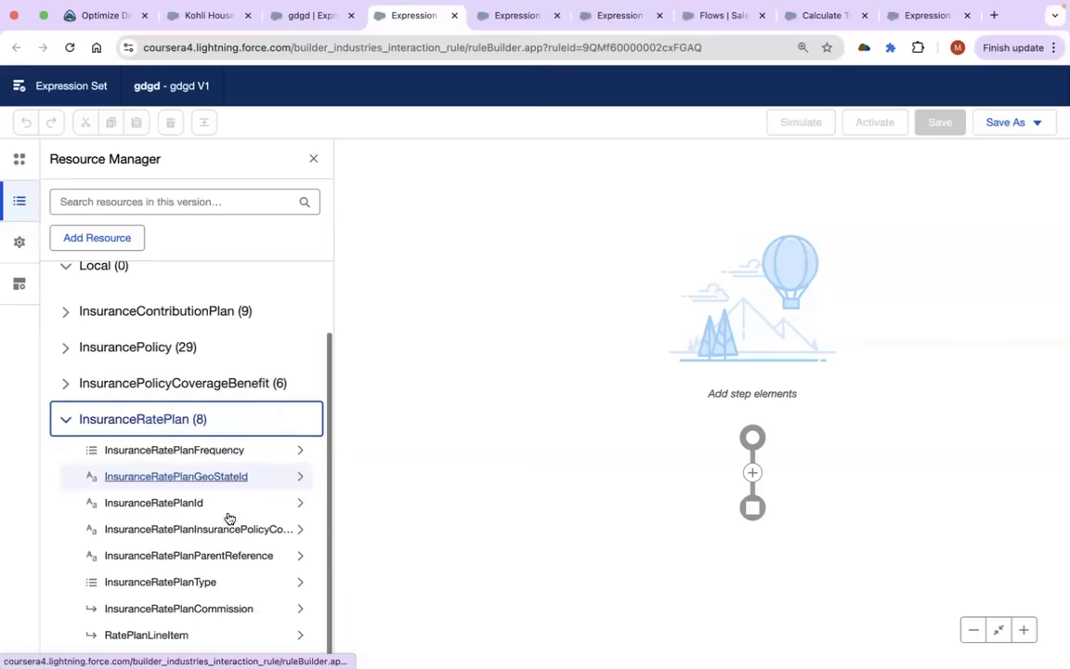
View the details of the InsuranceRatePlanFrequency variable and go back to review the version's resource list.
left_click(220, 449)
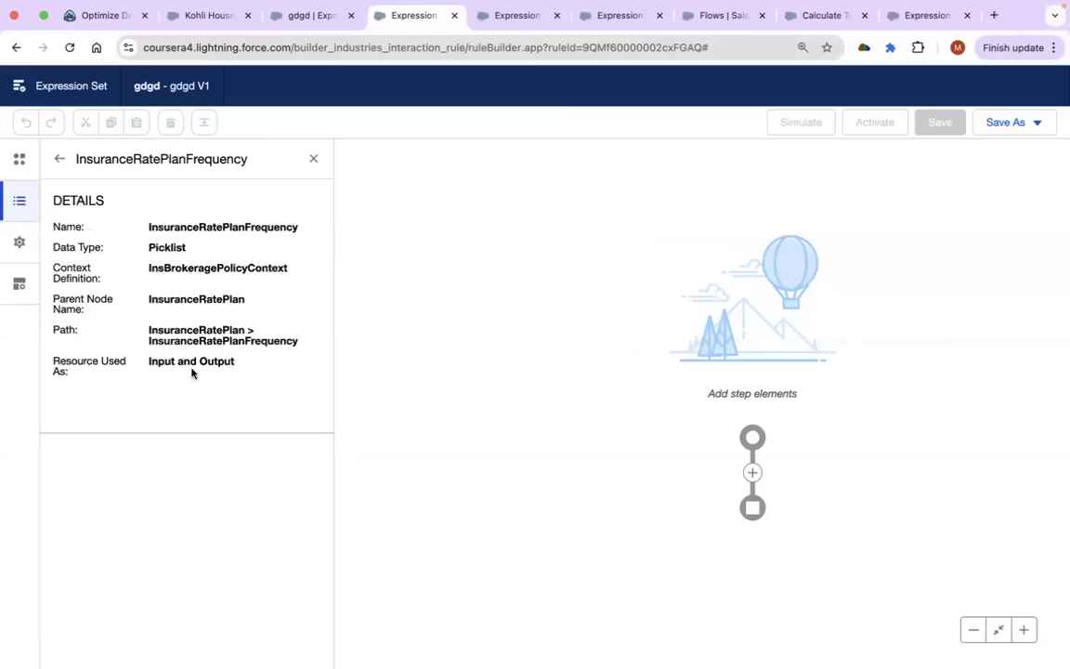
left_click(60, 159)
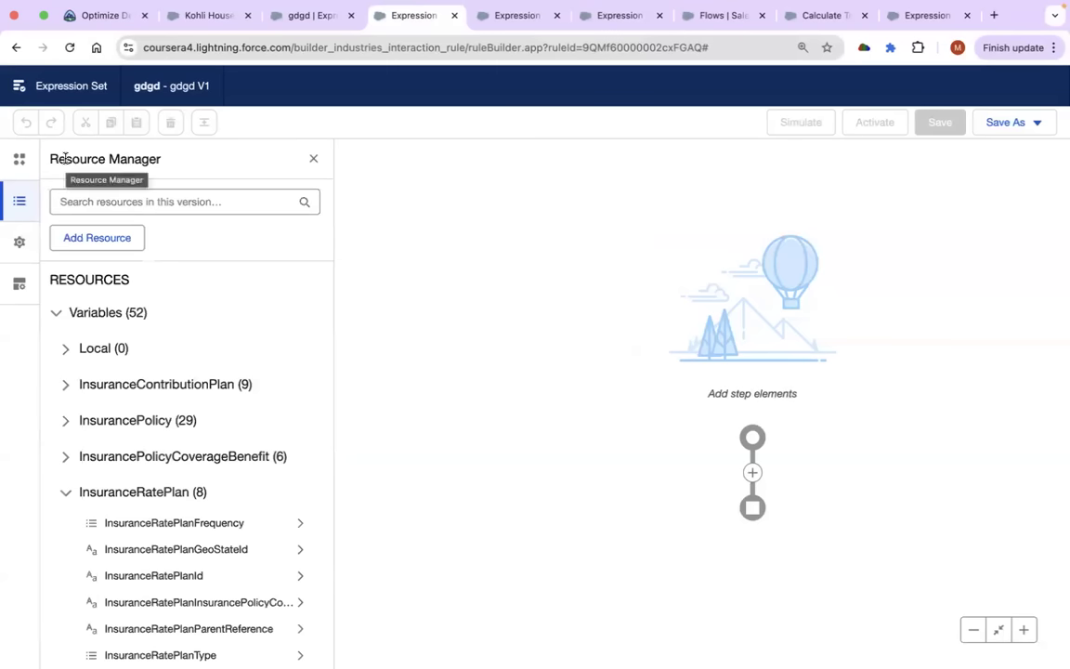
scroll(130, 495, "down", 1)
scroll(139, 485, "up", 1)
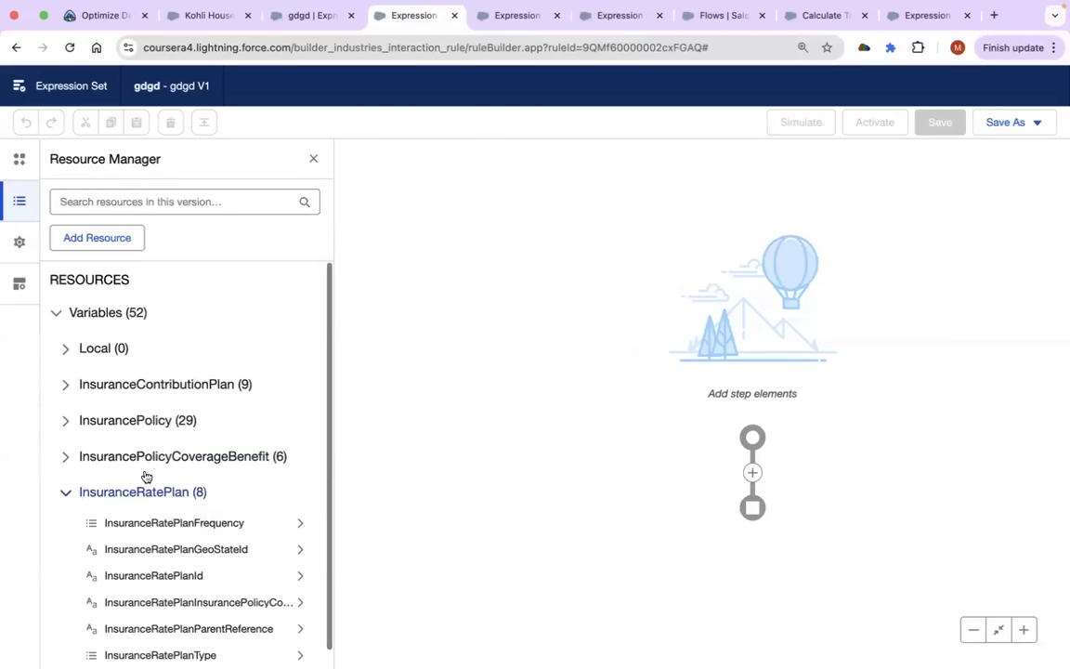
scroll(164, 380, "down", 3)
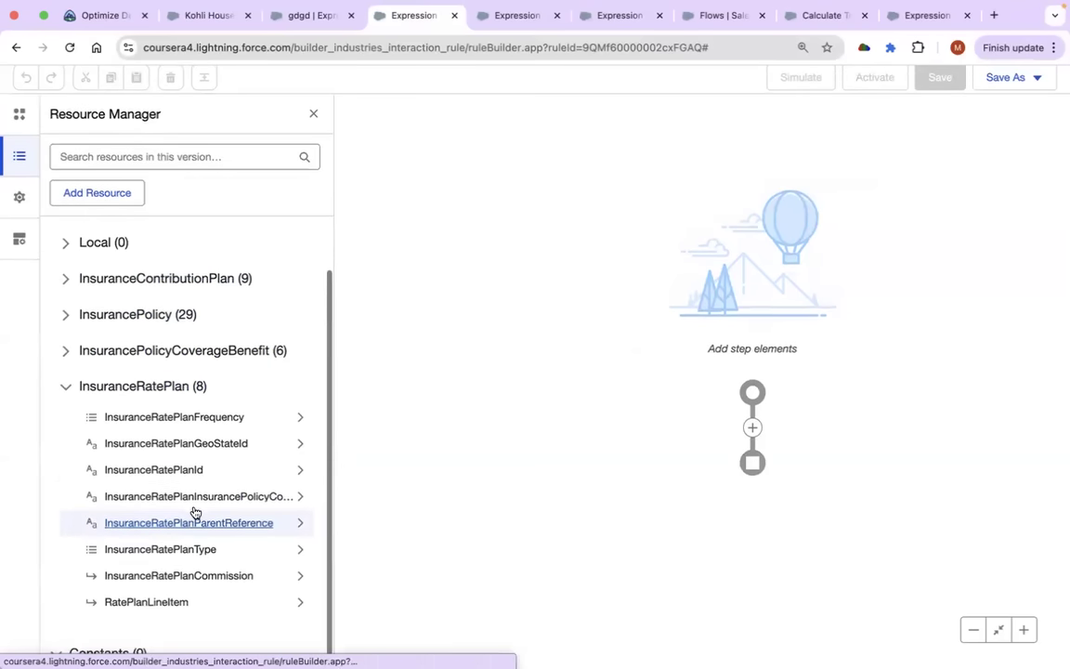
scroll(194, 520, "up", 2)
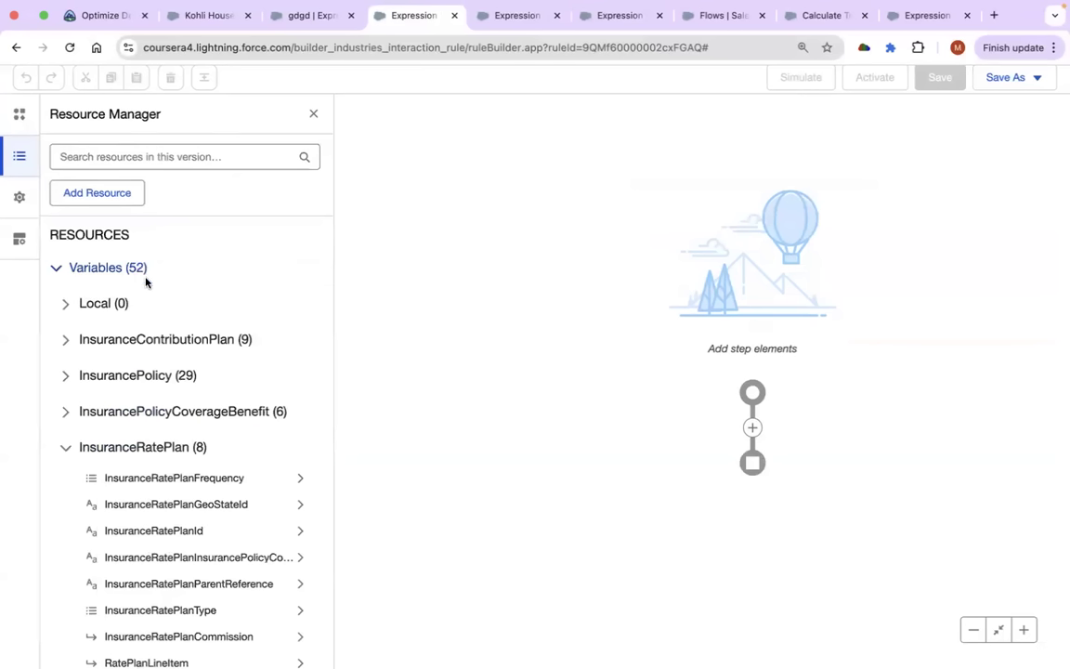
left_click(16, 51)
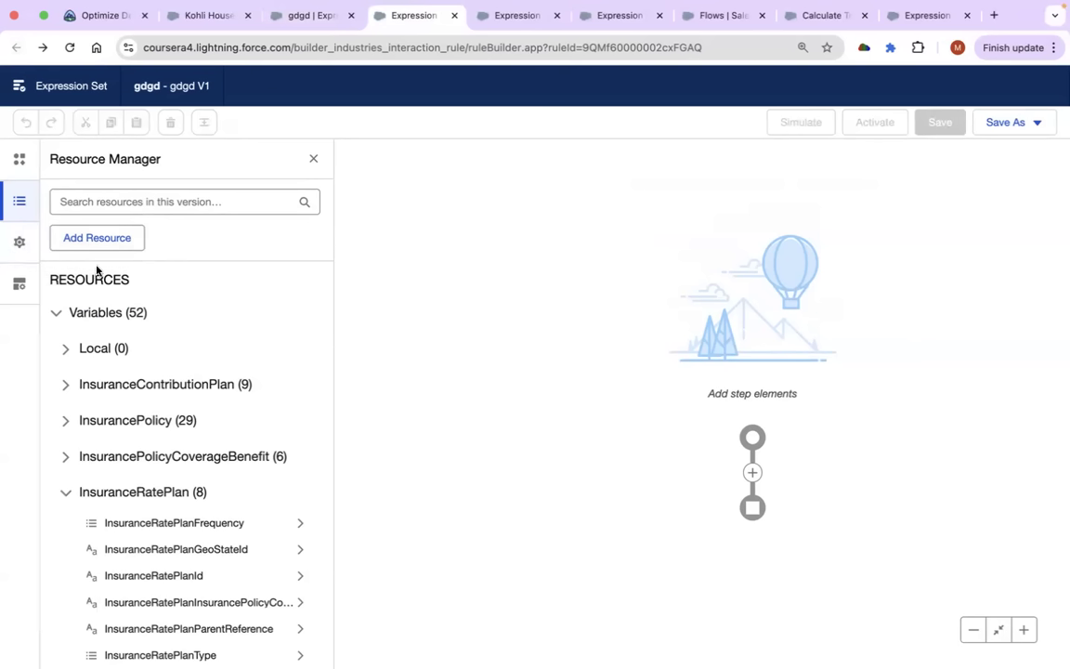
Check the version's properties, element details and available elements, and return to the household account page with the Calculate Total Fee flow.
left_click(21, 243)
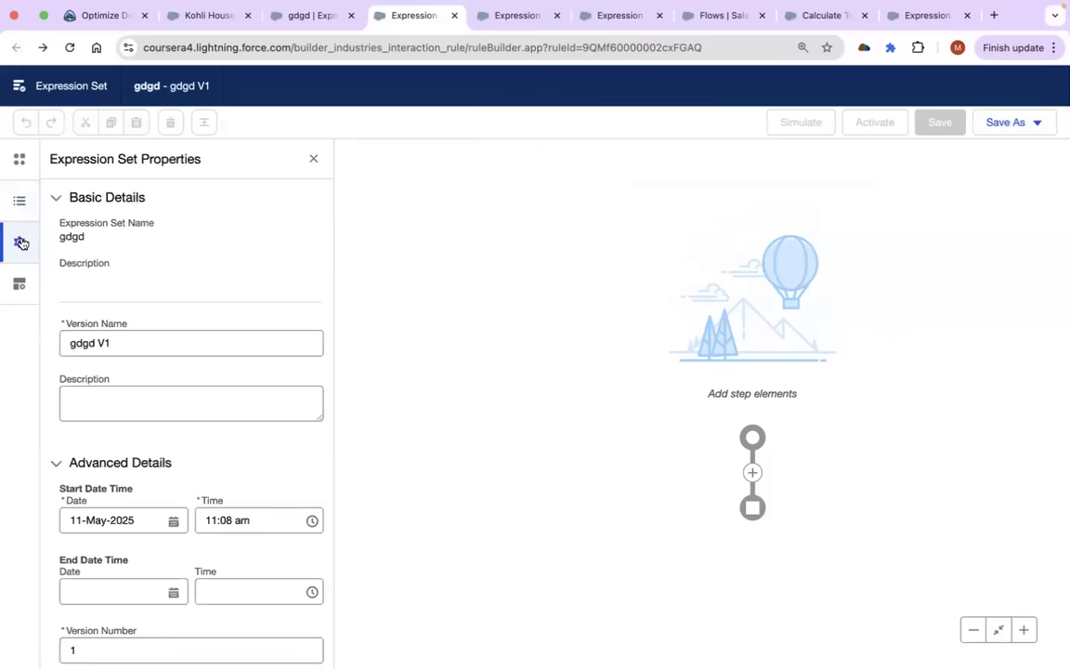
left_click(19, 280)
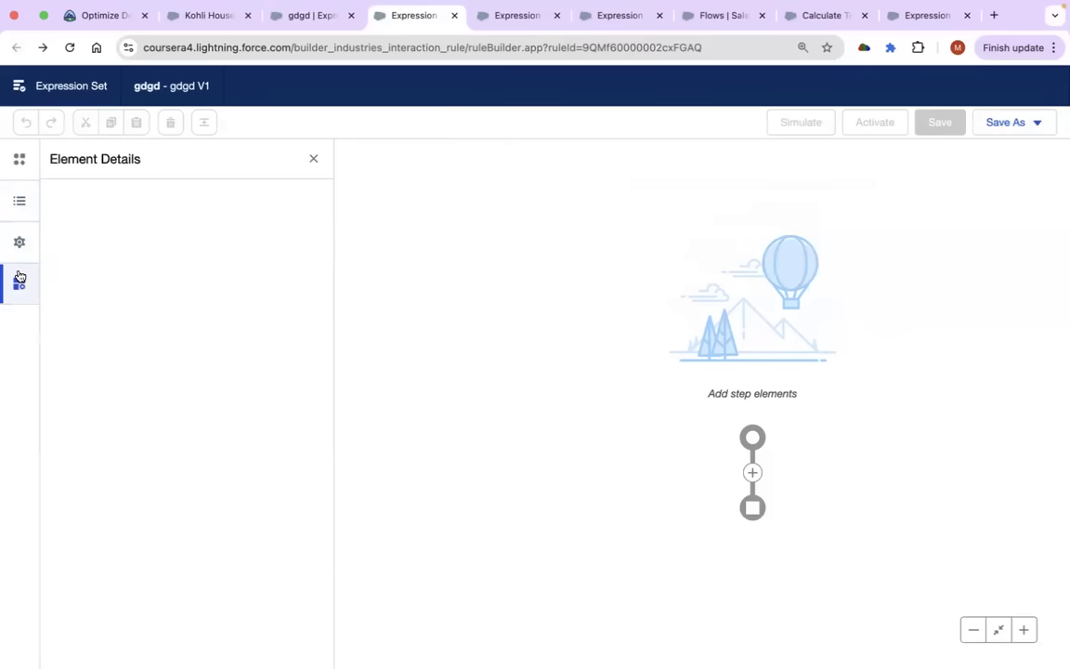
left_click(20, 165)
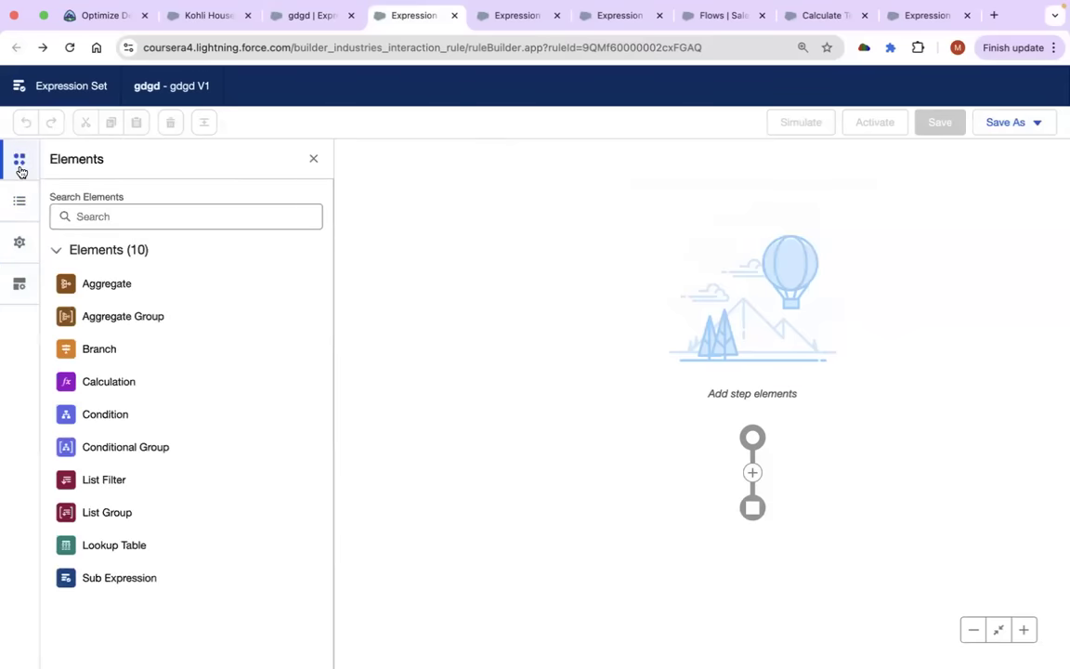
left_click(303, 18)
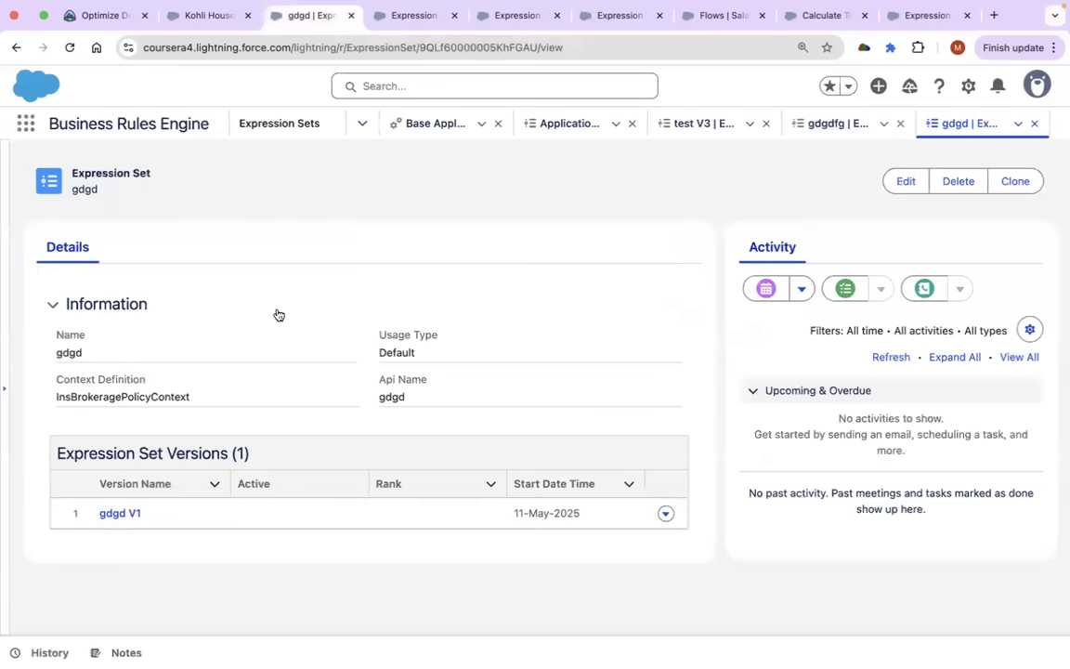
left_click(208, 16)
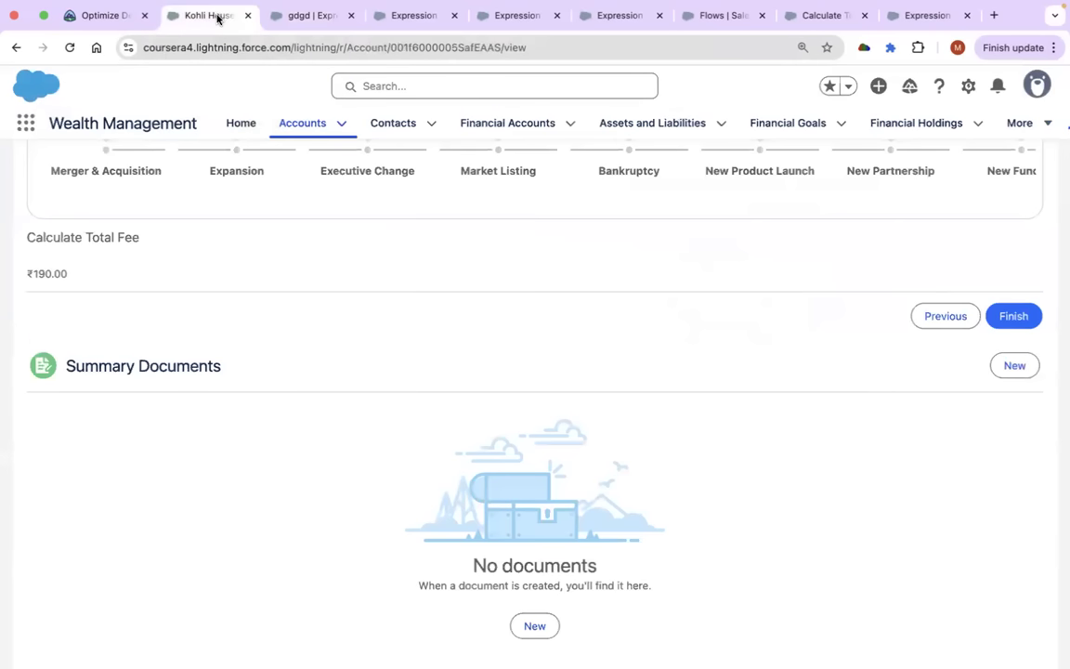
Open the Determine Unsecured Loan Maximum Eligible Amount expression set from the expression sets list and open its V1 version in the builder.
scroll(343, 205, "up", 3)
scroll(345, 207, "down", 1)
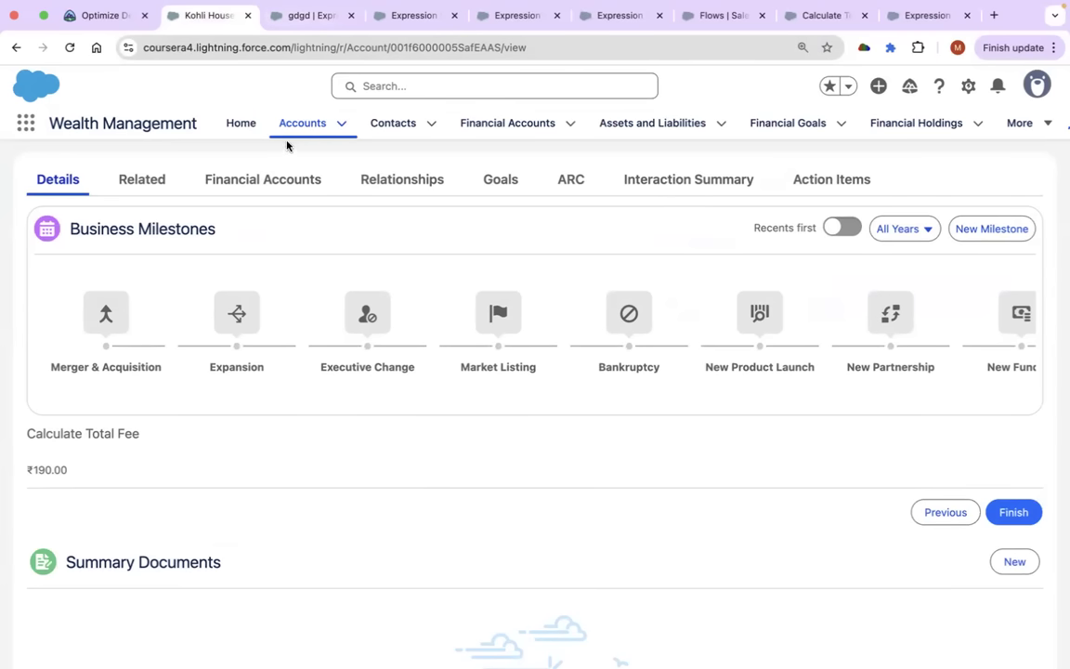
left_click(268, 19)
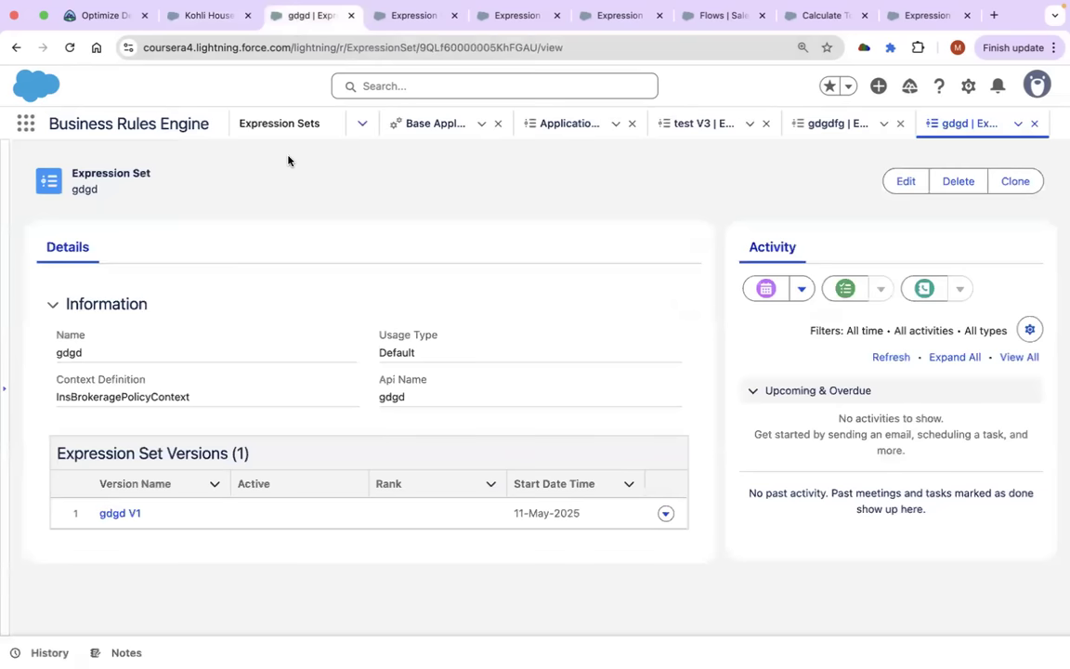
left_click(272, 127)
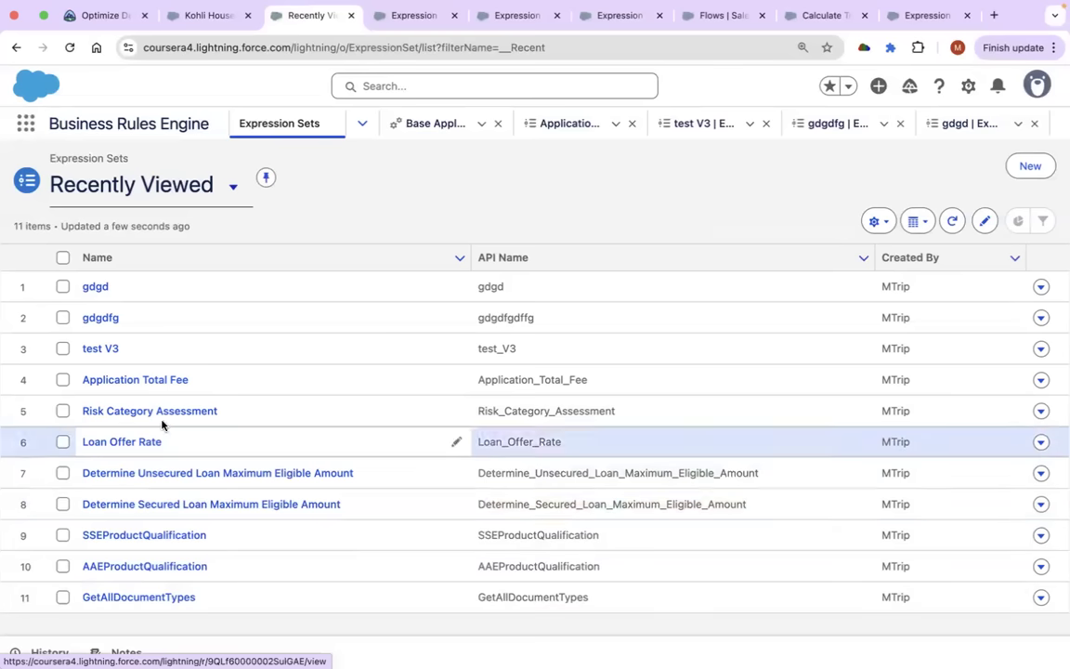
left_click(229, 475)
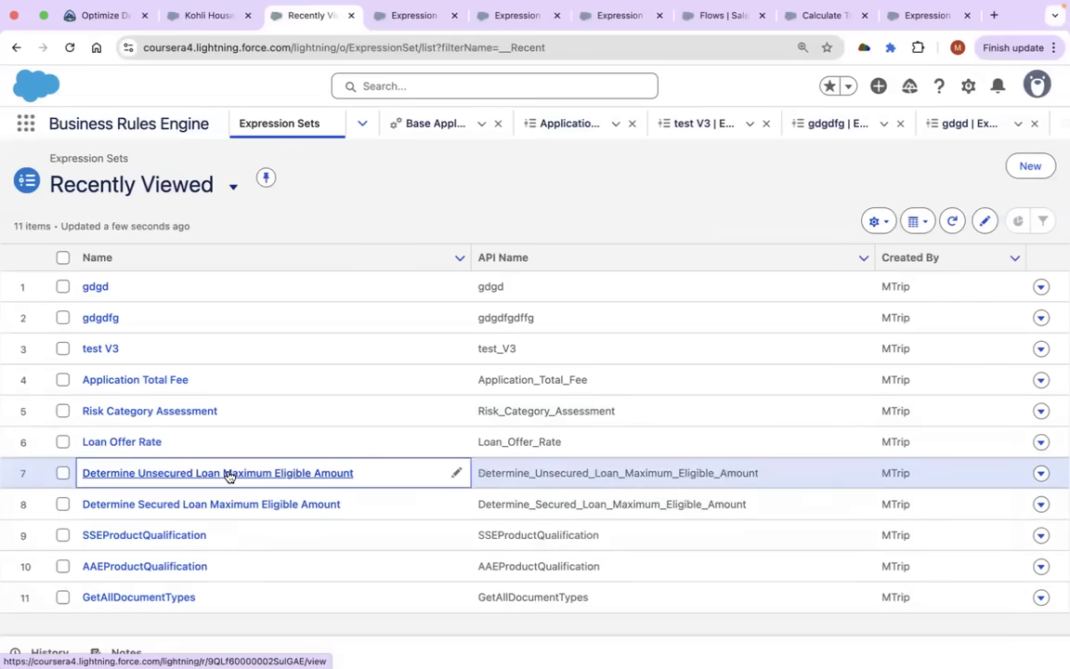
left_click(161, 513)
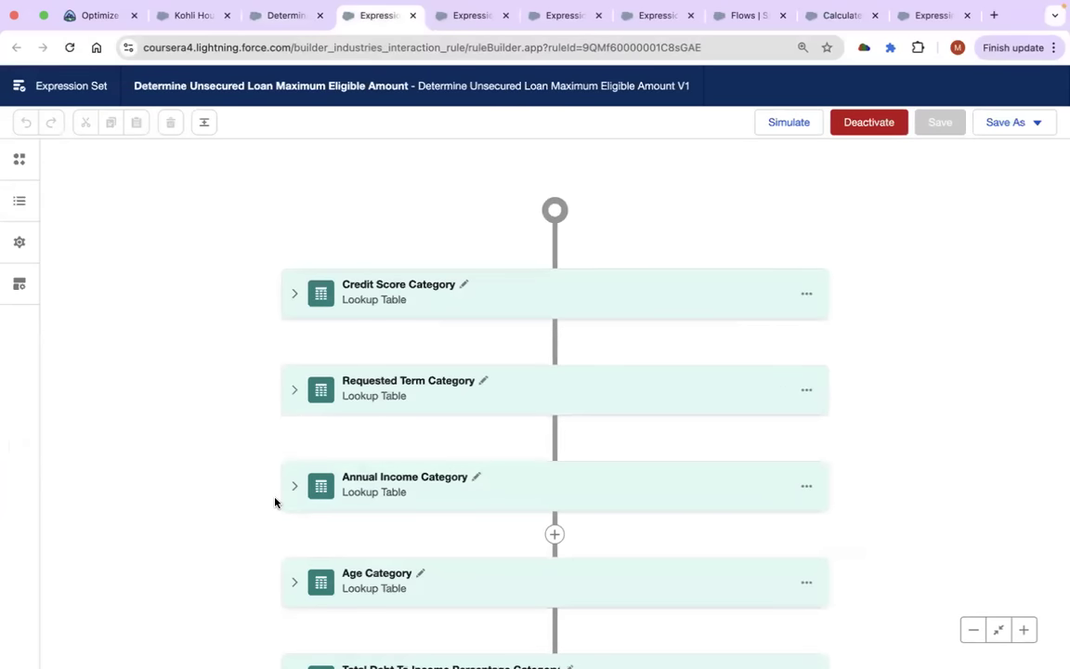
Review the version's sequence of lookup tables and expand the final Unsecured Loan Eligibility Amount element to examine its input and output variables.
scroll(274, 500, "down", 2)
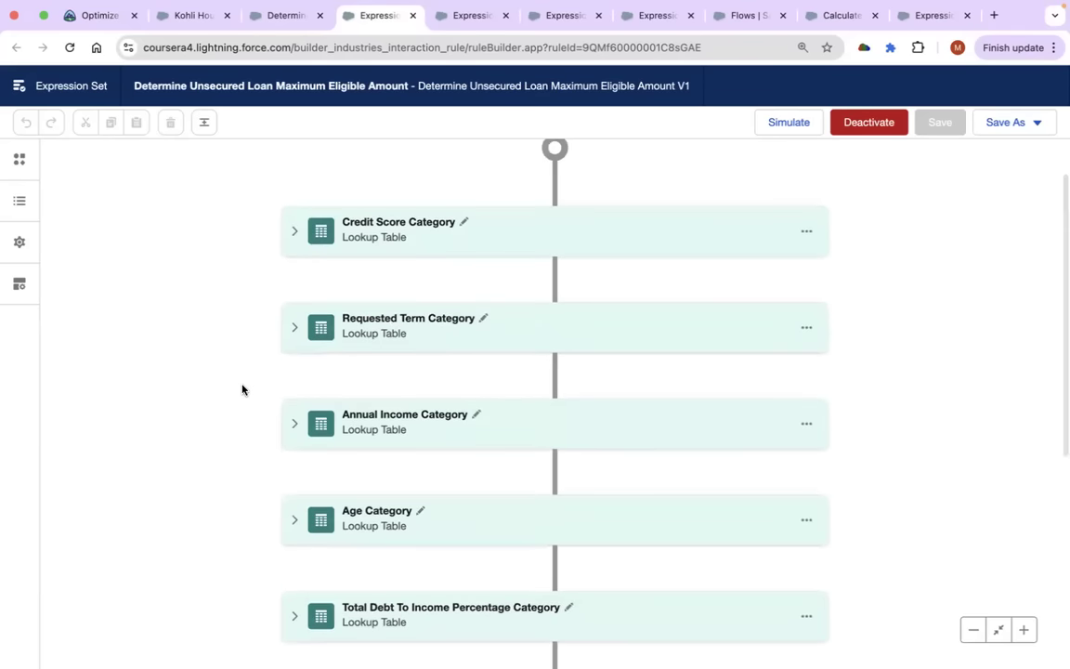
scroll(241, 389, "down", 5)
scroll(241, 389, "up", 6)
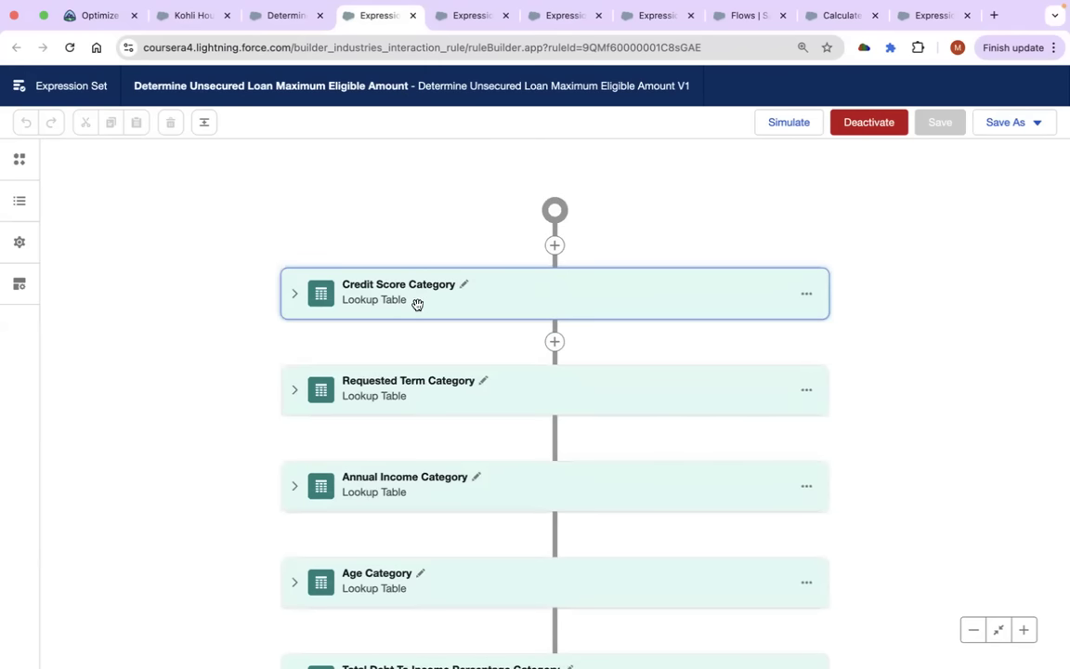
scroll(421, 483, "down", 2)
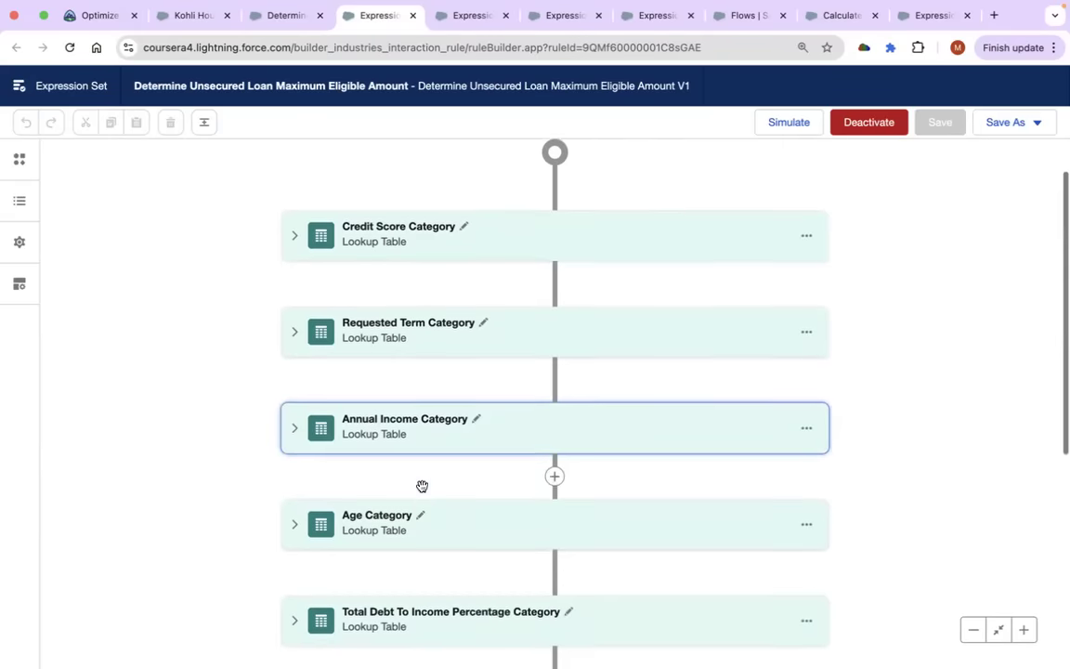
scroll(421, 486, "down", 5)
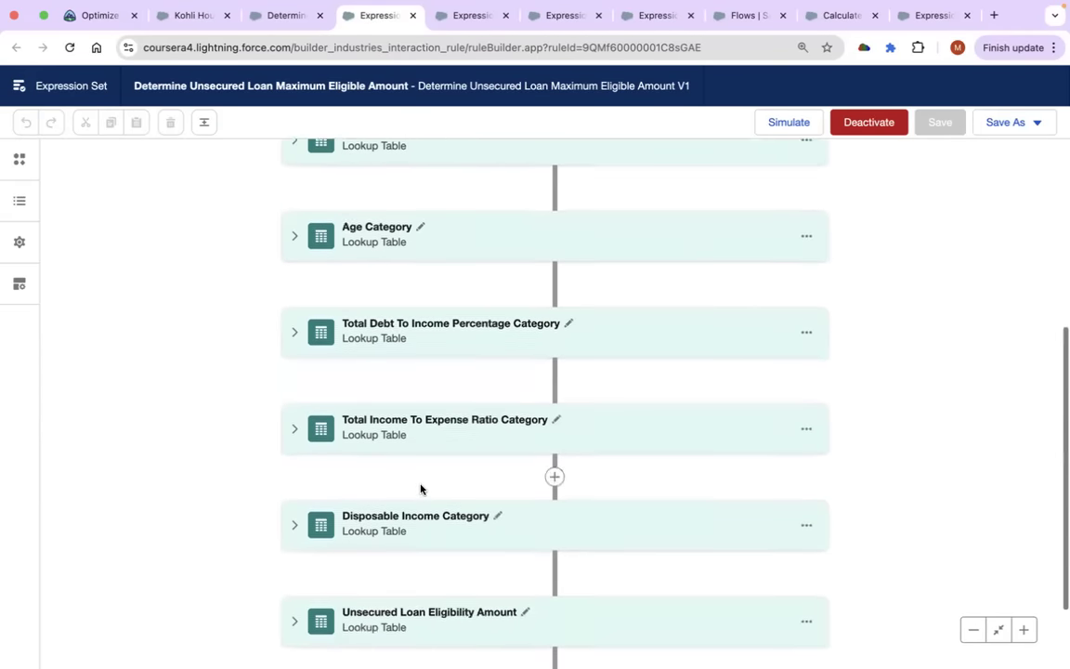
scroll(421, 486, "down", 1)
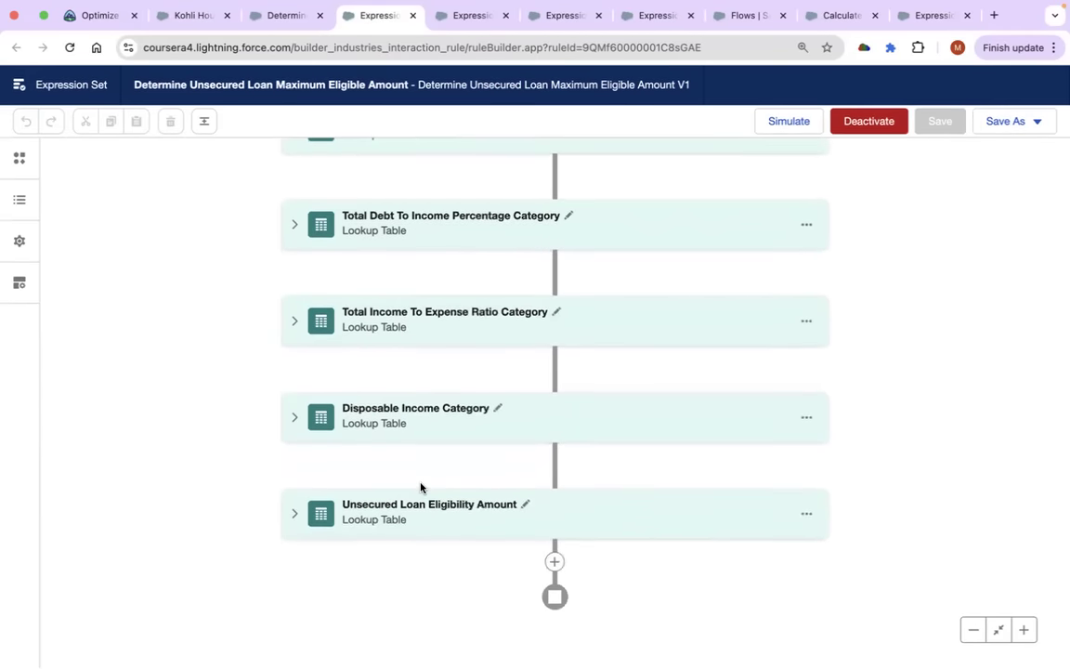
left_click(450, 526)
scroll(450, 530, "down", 3)
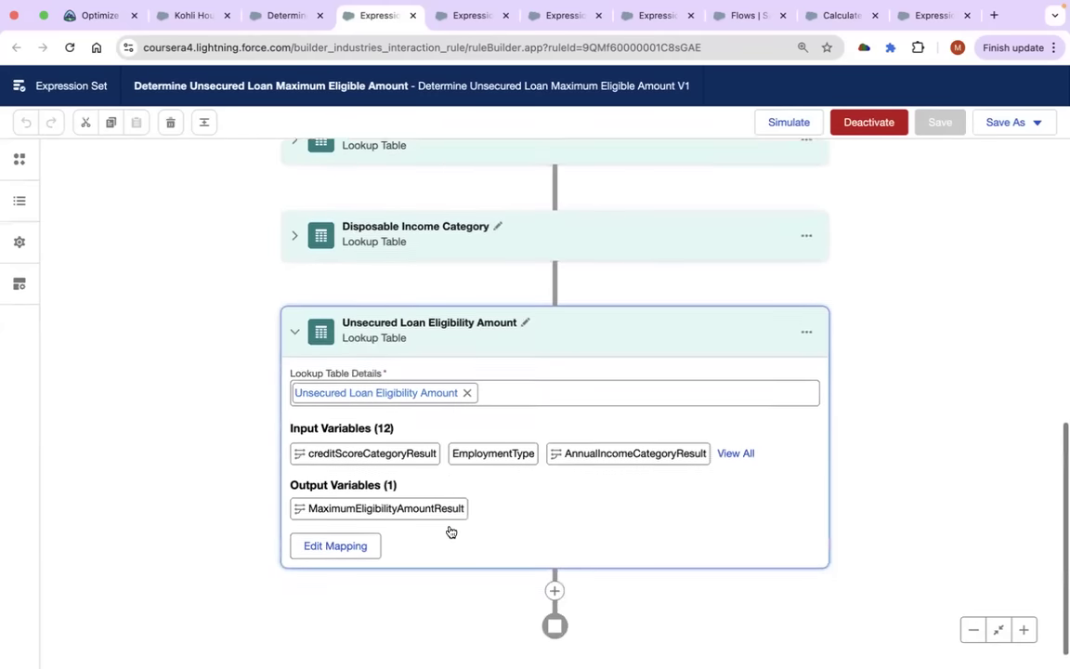
Expand the Credit Score Category and Requested Term Category lookup tables and examine their input and output variables.
scroll(322, 489, "up", 10)
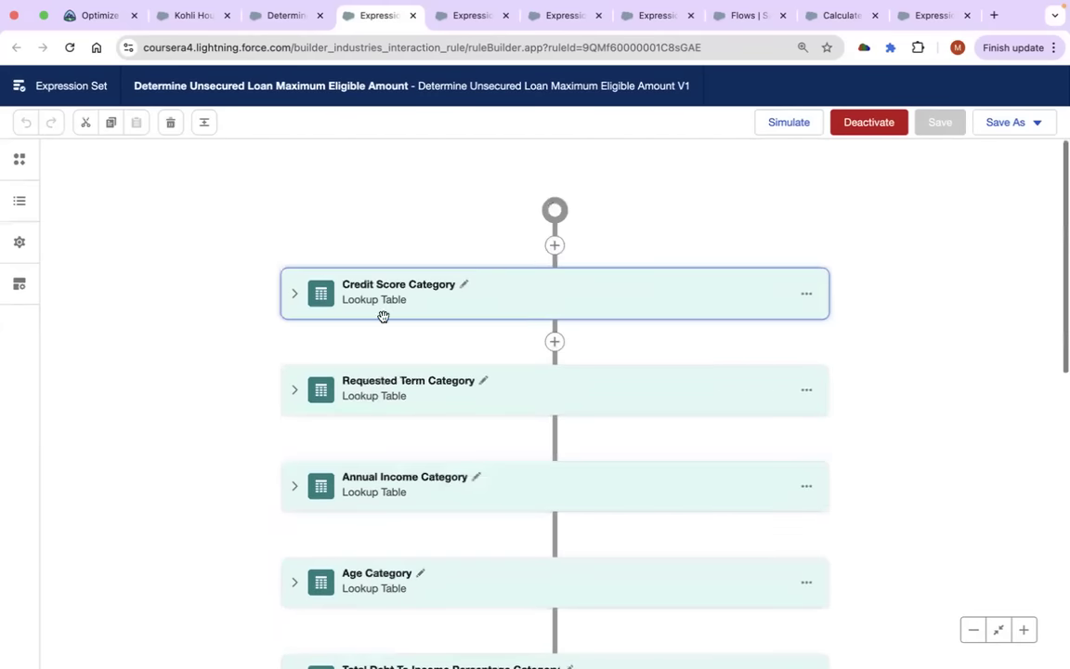
left_click(426, 297)
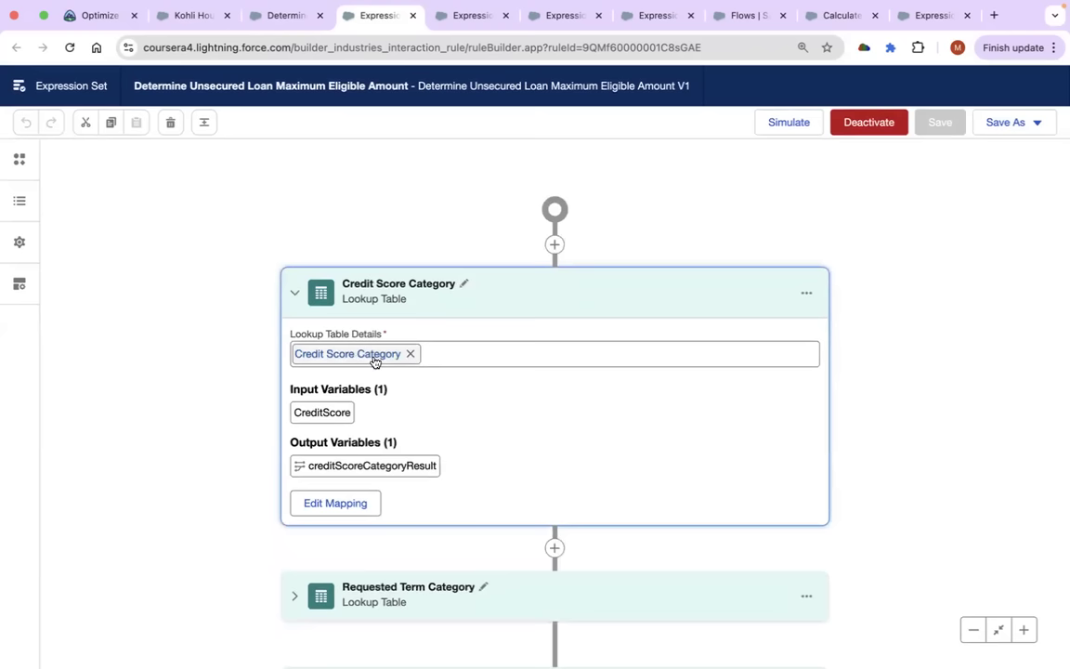
scroll(340, 423, "down", 1)
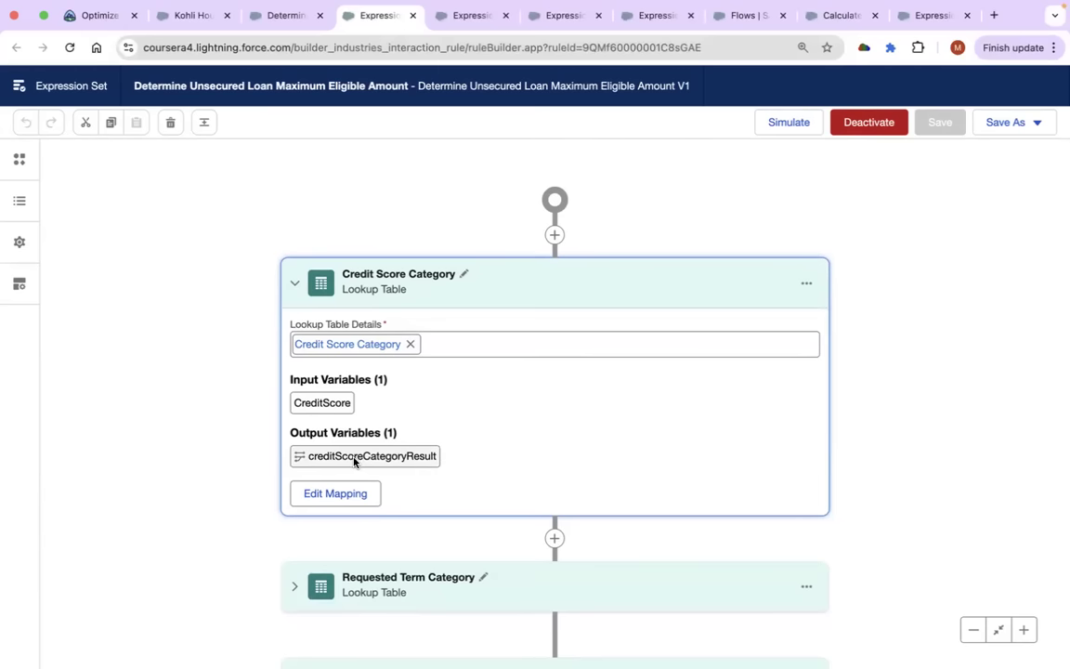
scroll(354, 462, "down", 2)
left_click(448, 482)
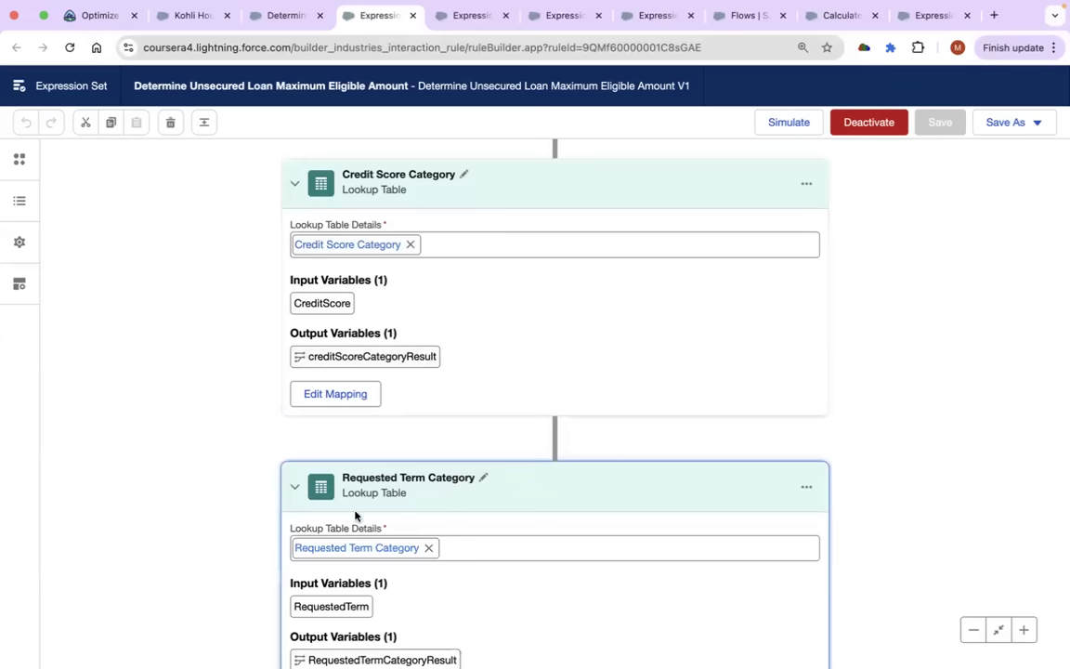
scroll(278, 504, "down", 2)
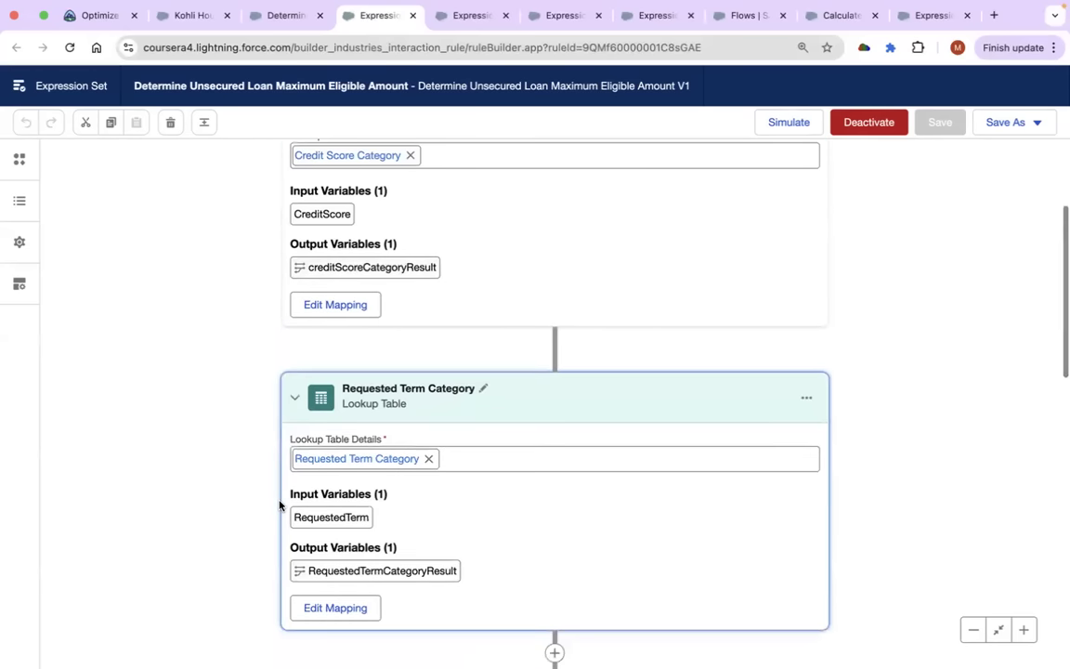
scroll(372, 492, "down", 1)
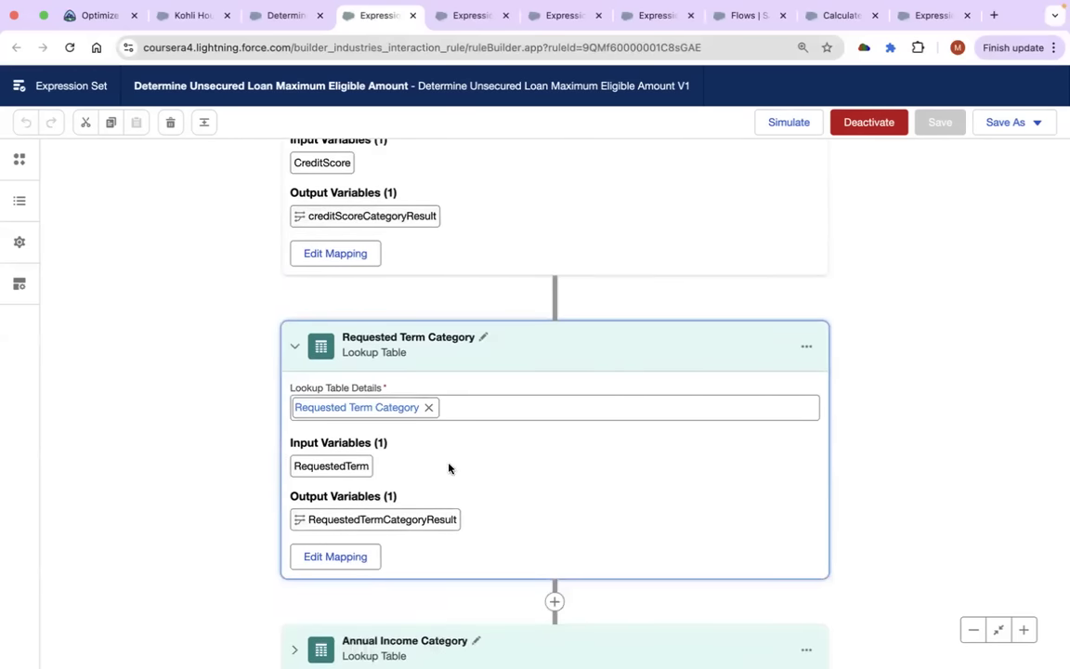
scroll(451, 518, "down", 2)
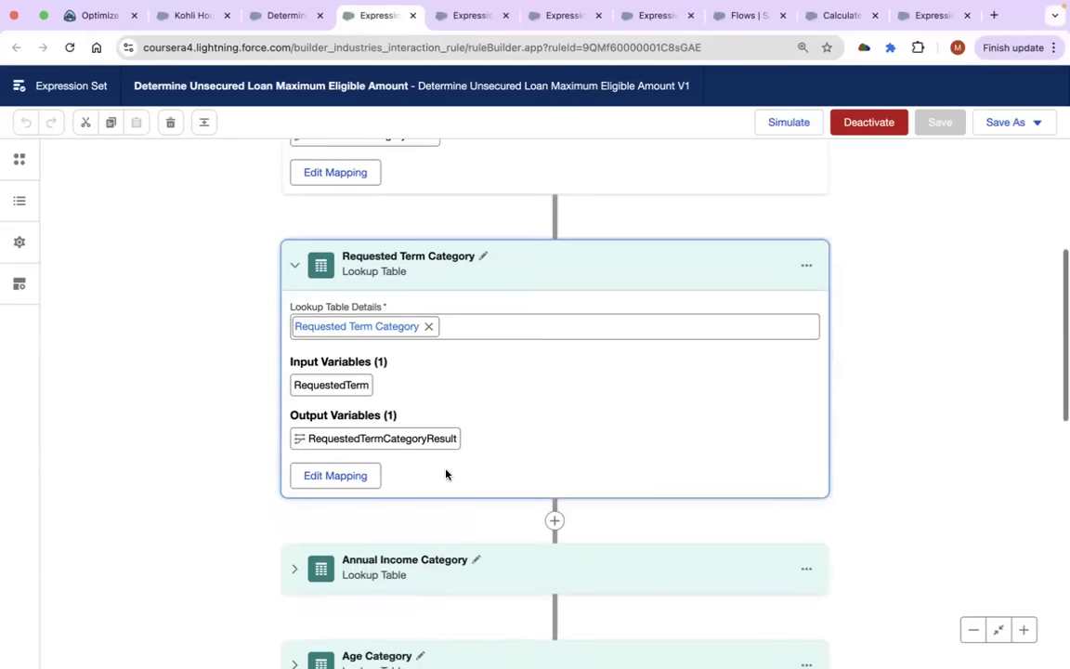
Expand the Annual Income Category lookup table to examine its variables and compare them with the Unsecured Loan Eligibility Amount inputs.
left_click(519, 559)
scroll(493, 543, "down", 3)
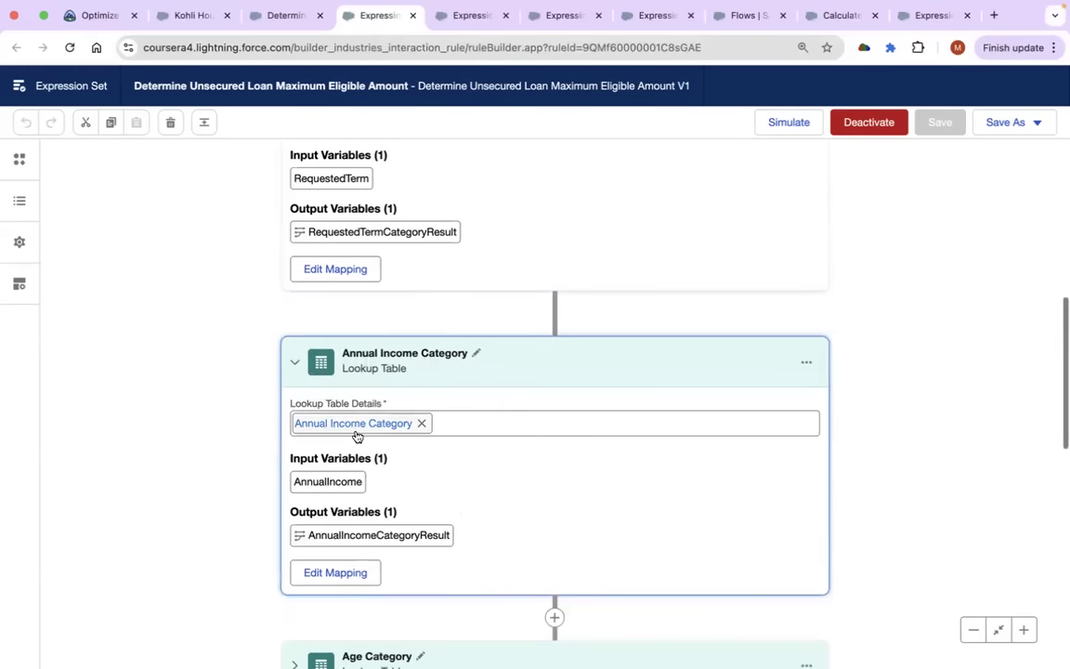
scroll(371, 481, "down", 2)
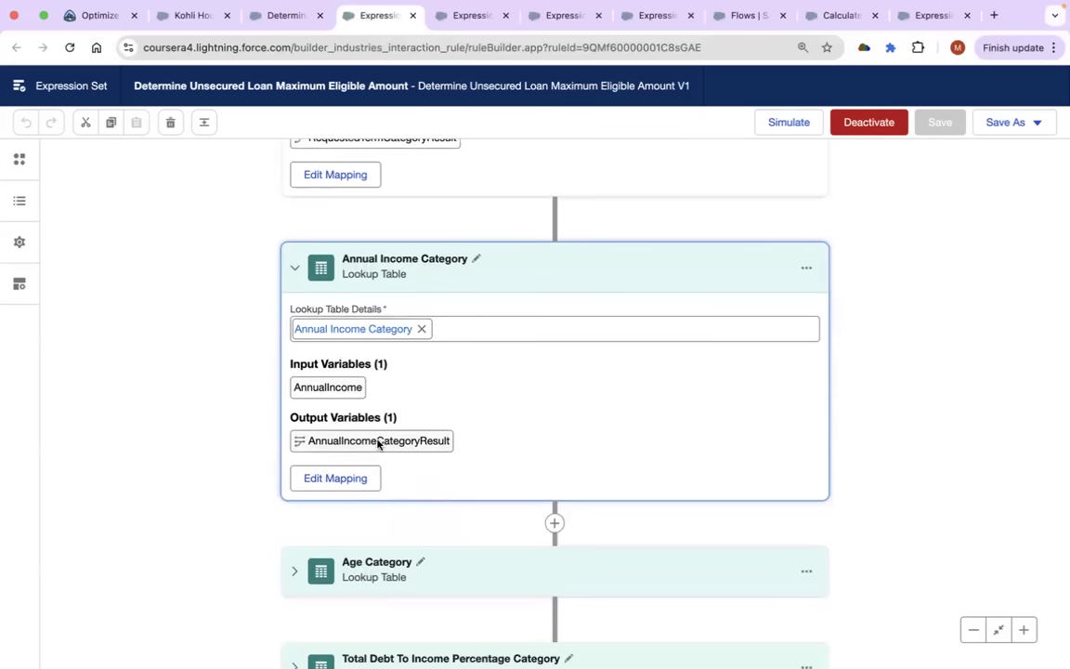
scroll(390, 464, "down", 3)
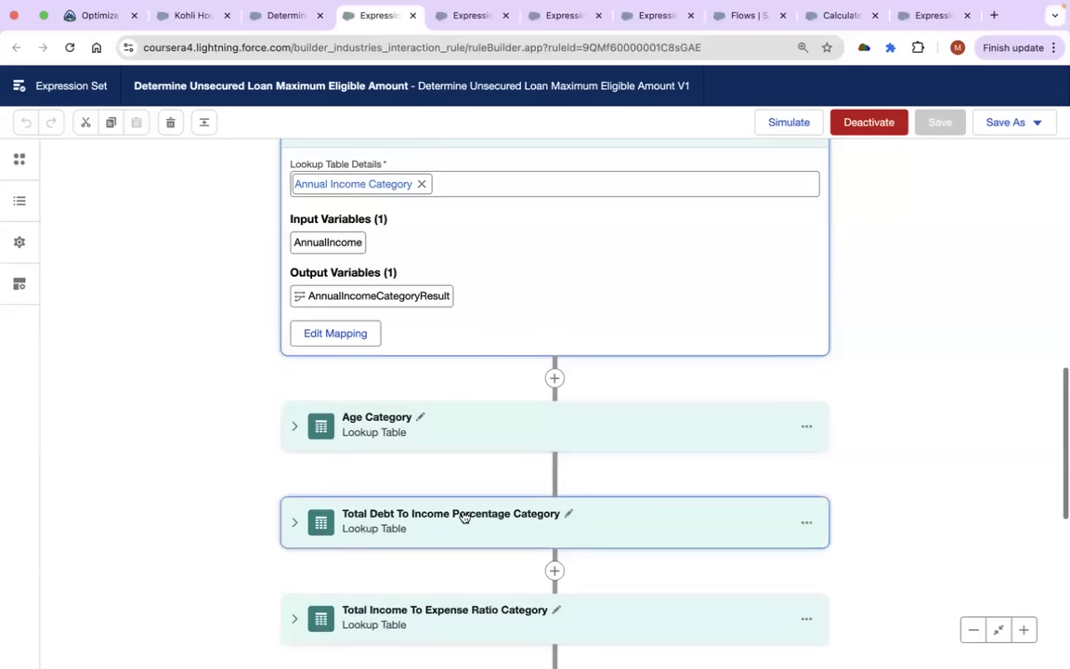
scroll(464, 520, "down", 10)
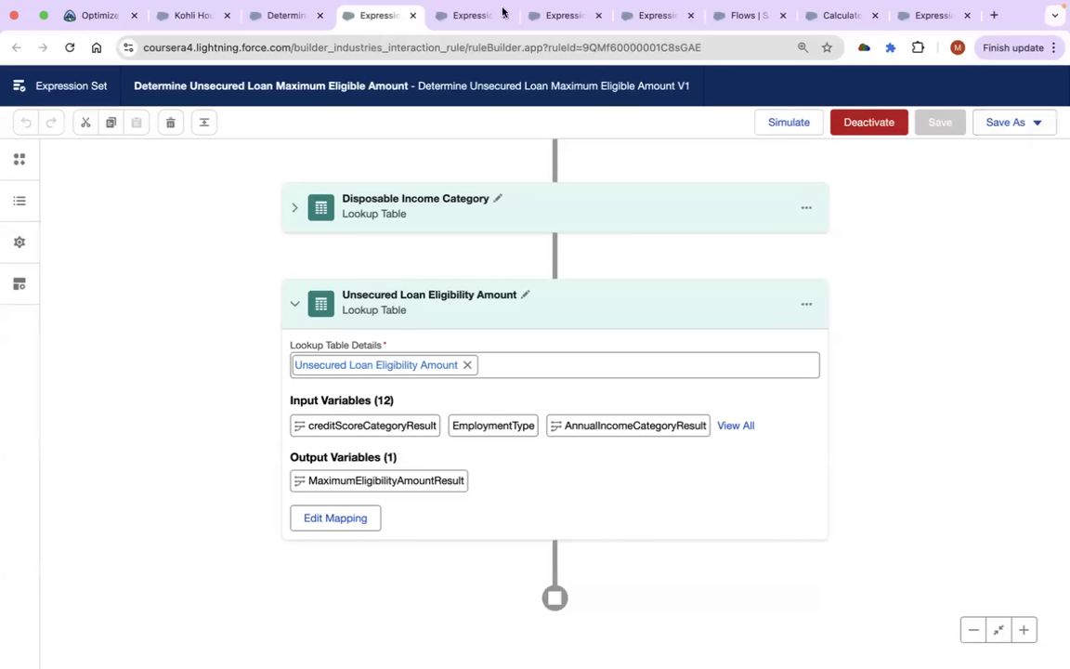
Check the Trailhead descriptions of expression sets, decision matrices and decision tables, and return to the household account page.
left_click(102, 15)
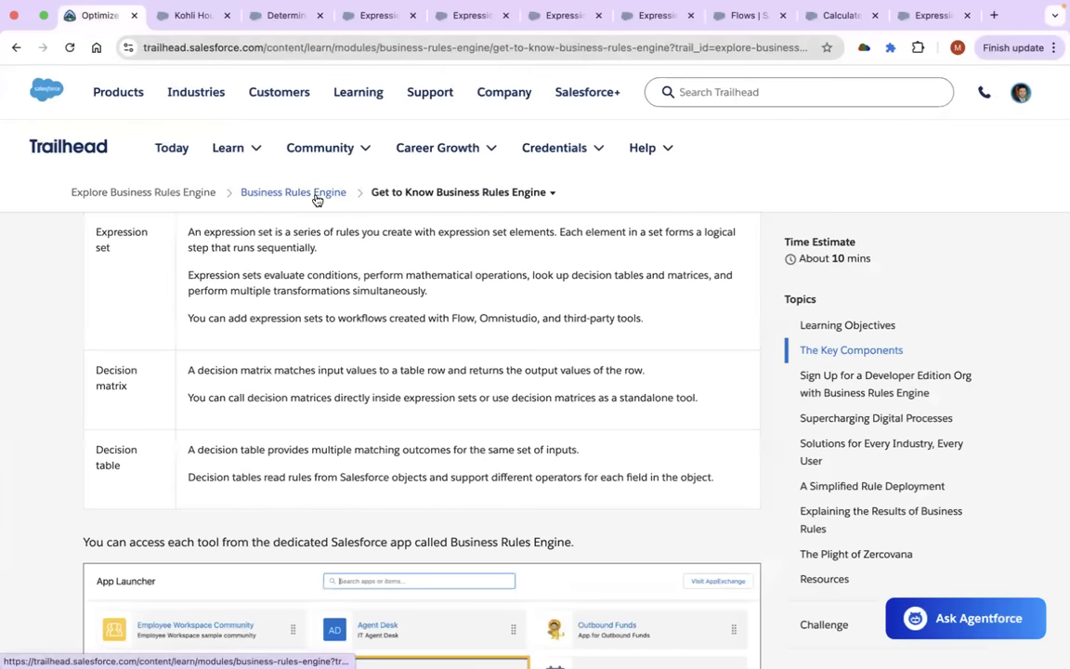
left_click(188, 16)
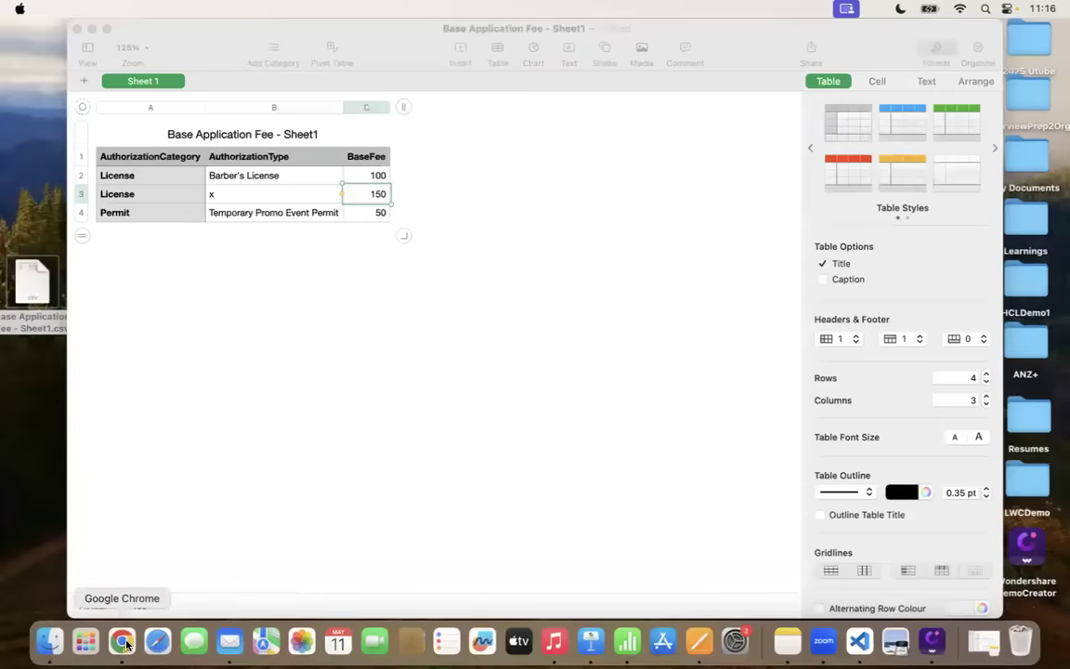
Switch to Google Chrome and review the Account record-triggered flow's start settings, choosing Actions and Related Records as the optimization.
left_click(122, 639)
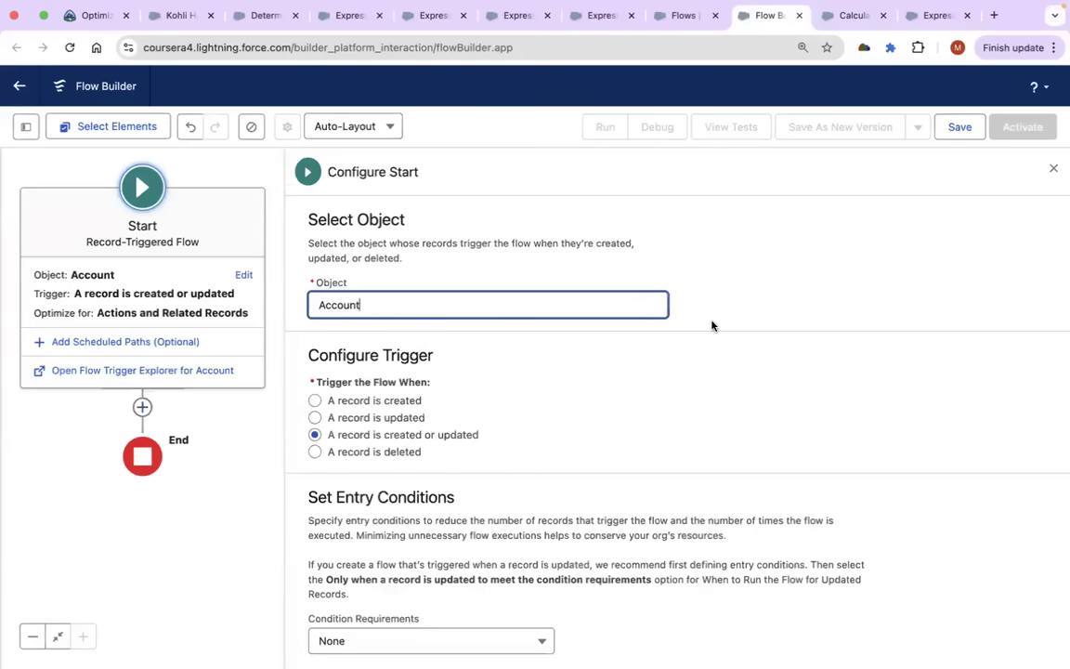
scroll(799, 330, "down", 2)
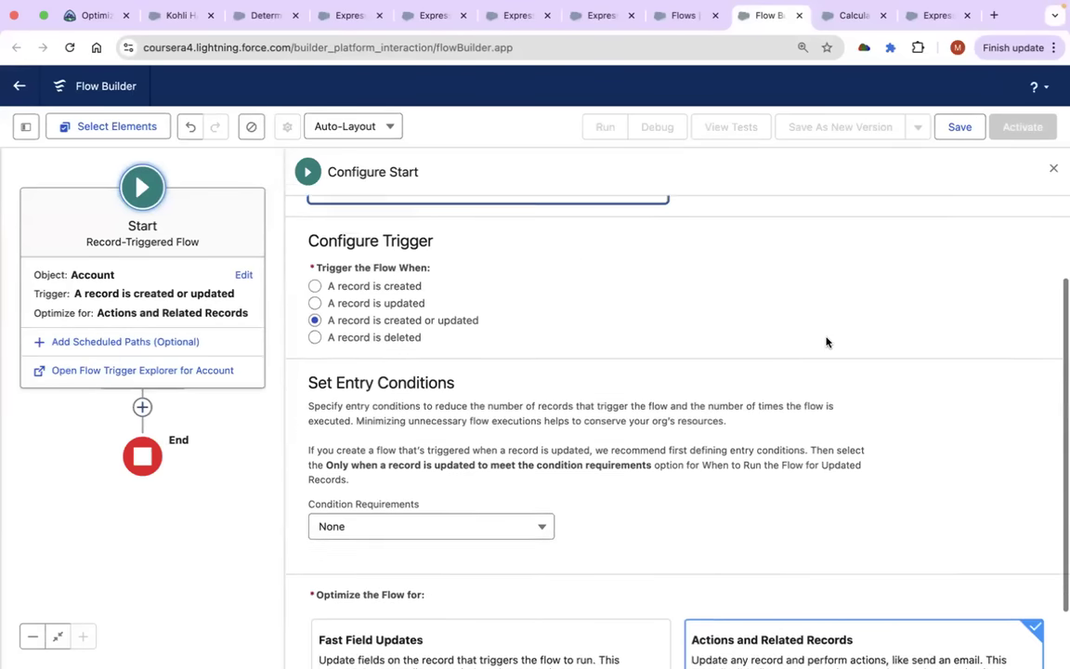
scroll(827, 342, "down", 2)
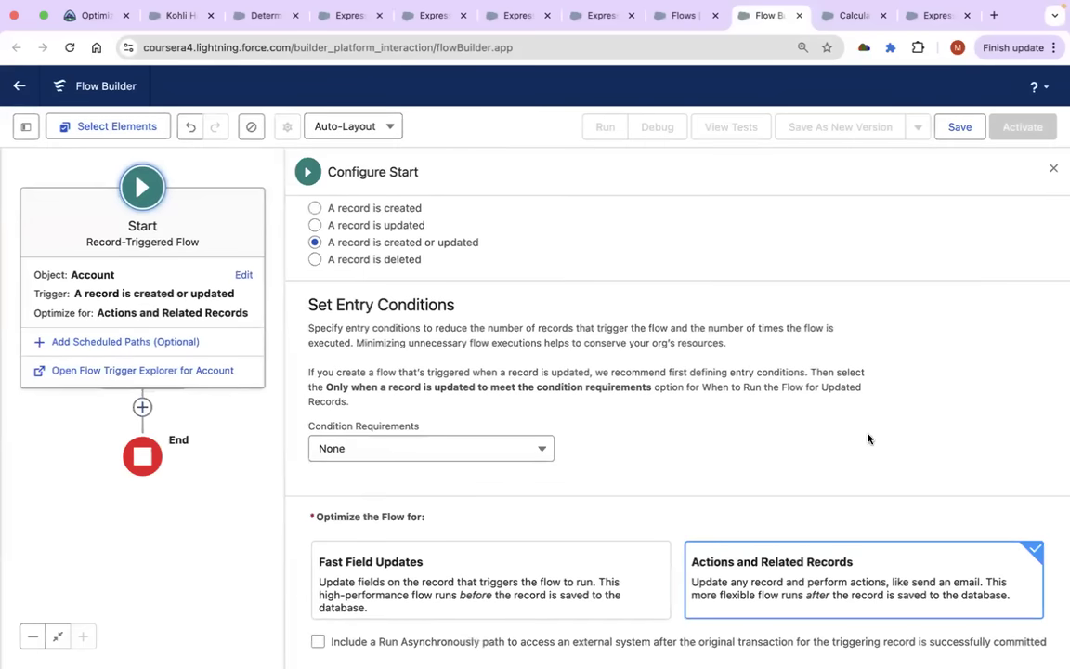
left_click(708, 561)
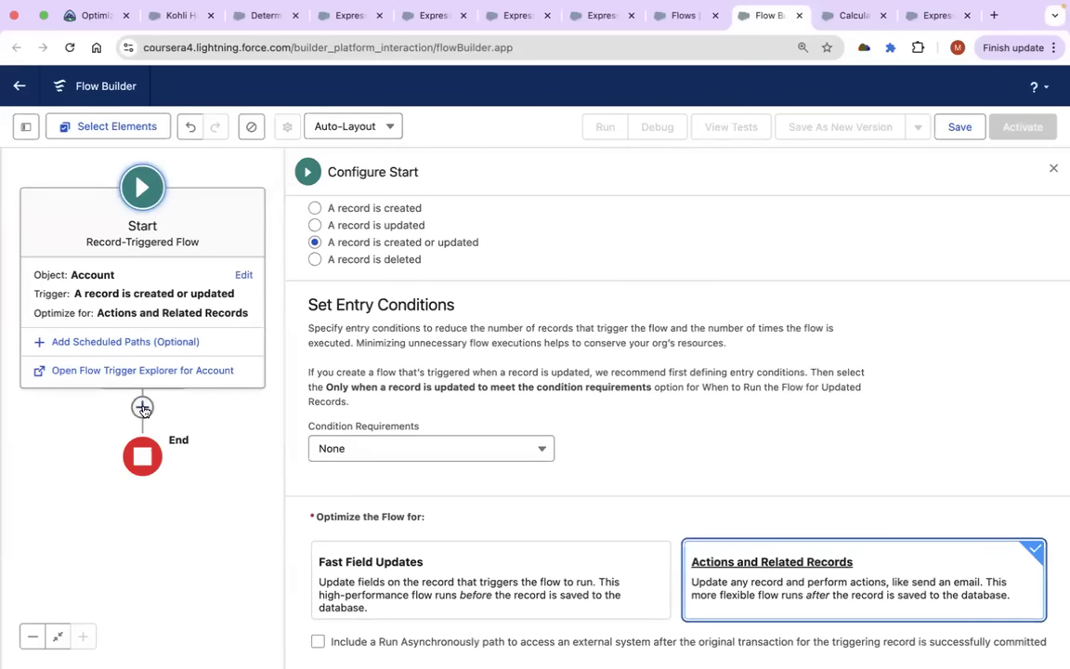
Add an Action element after the flow's start, search actions for "express", and view the AppFormProductProposalProc-DefaultPricing action's inputs.
left_click(142, 407)
left_click(74, 506)
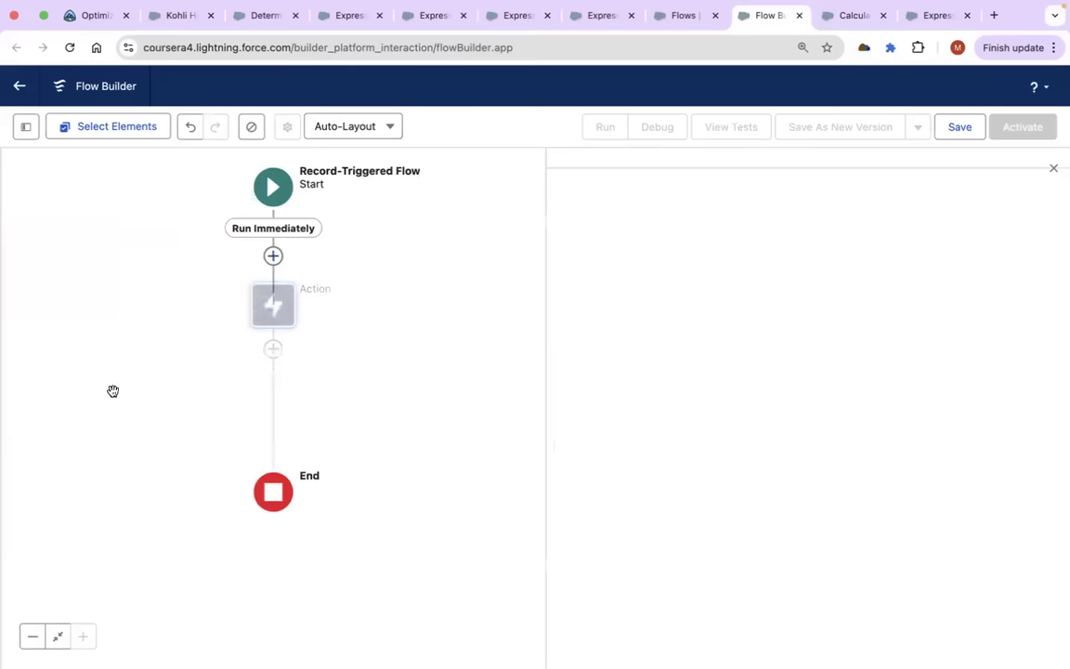
type("e")
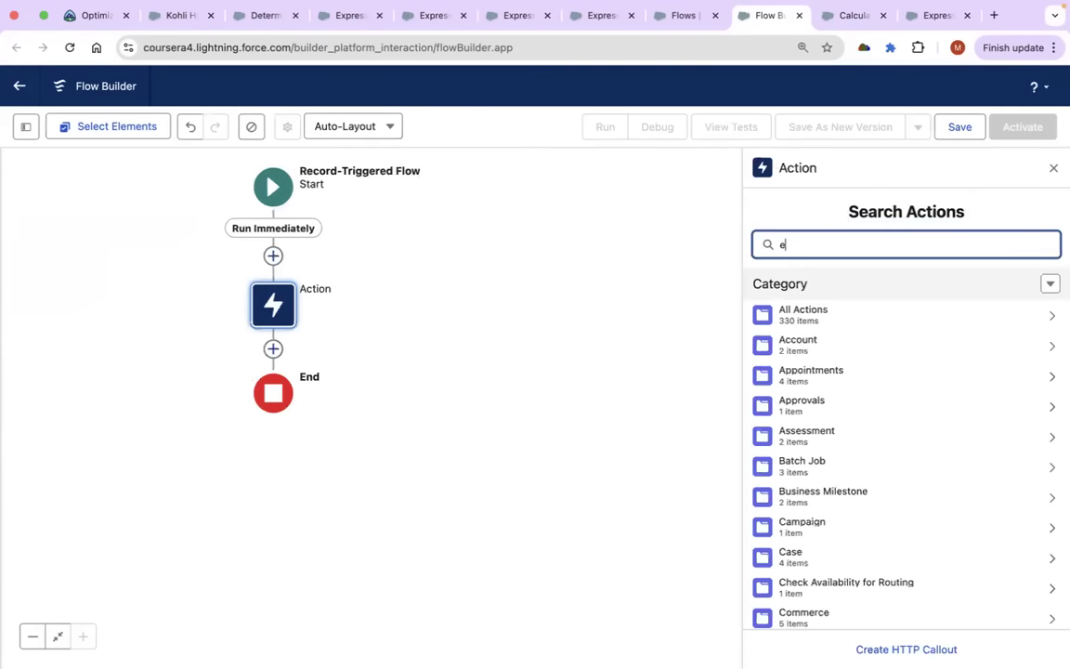
type("xpress")
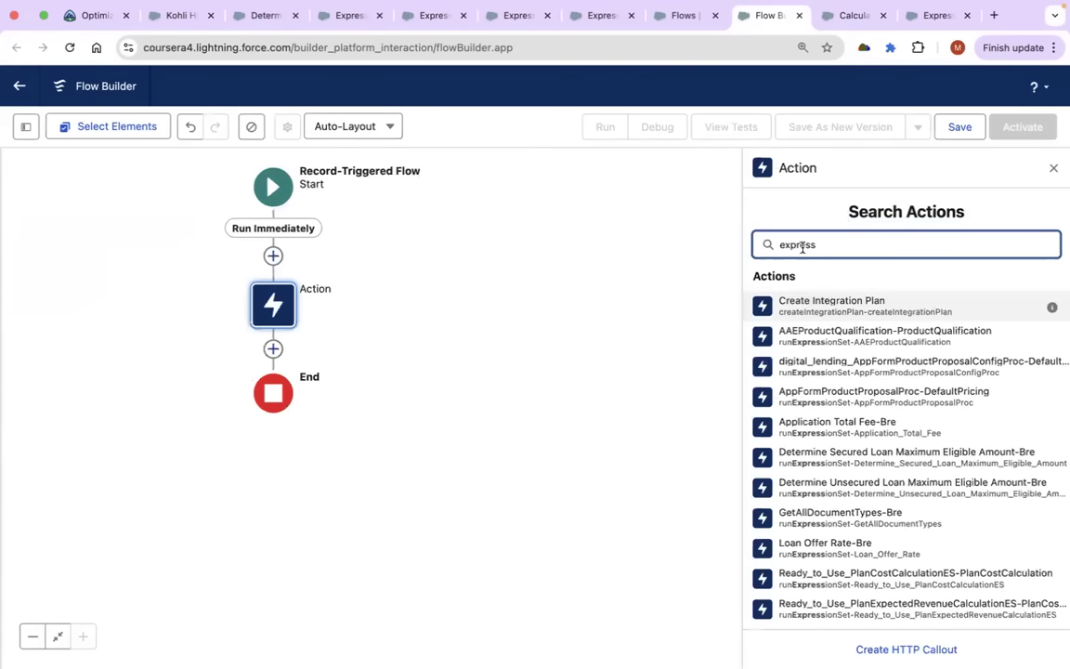
left_click(832, 399)
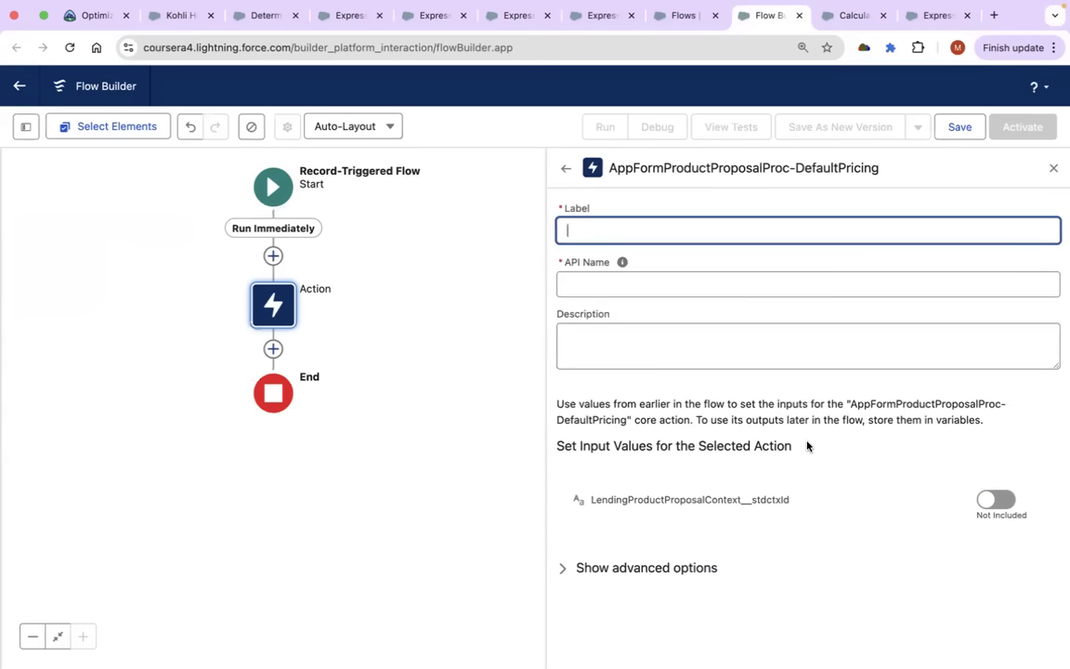
left_click(566, 168)
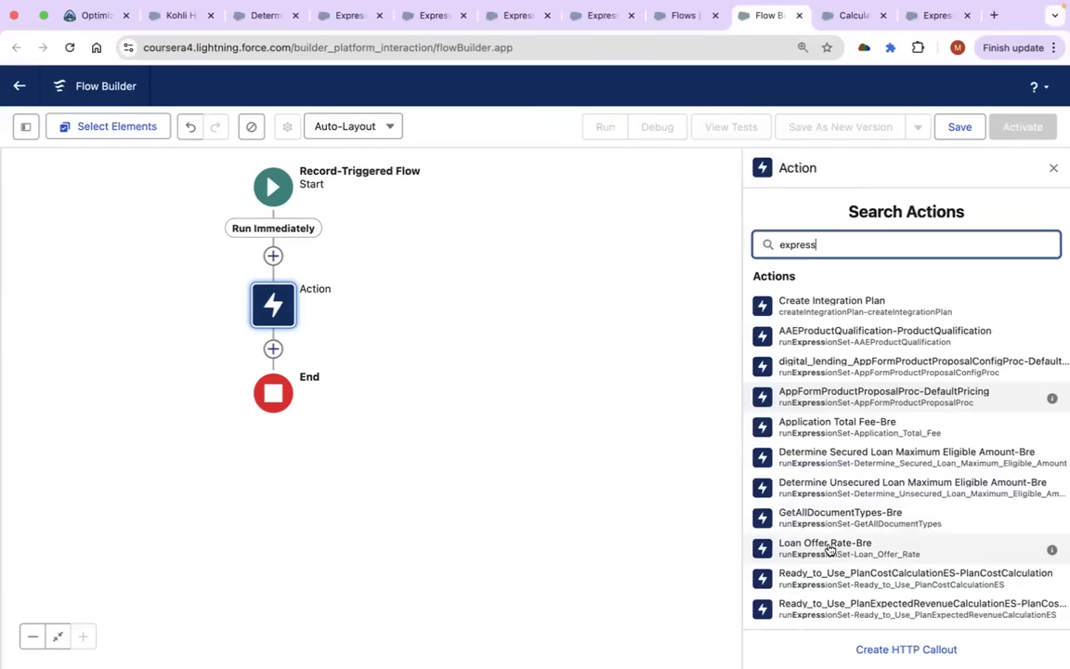
Choose the Application Total Fee-Bre action and include its AuthorizationCategory, AuthorizationType and Seating_Capacity inputs.
left_click(878, 425)
scroll(757, 518, "down", 2)
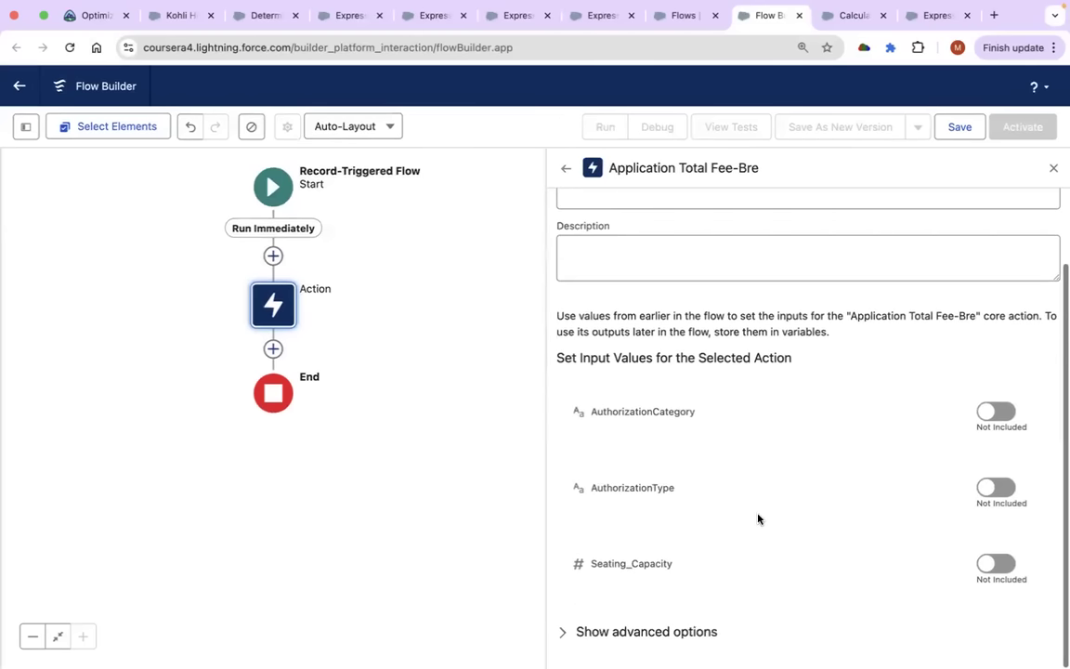
left_click(996, 411)
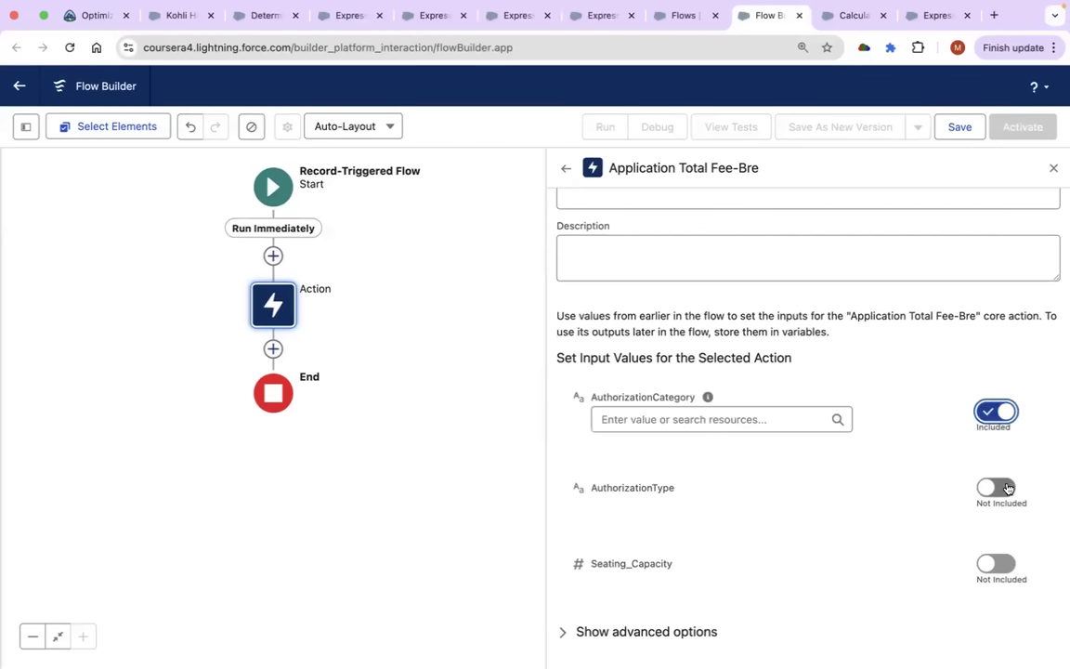
left_click(997, 488)
left_click(996, 565)
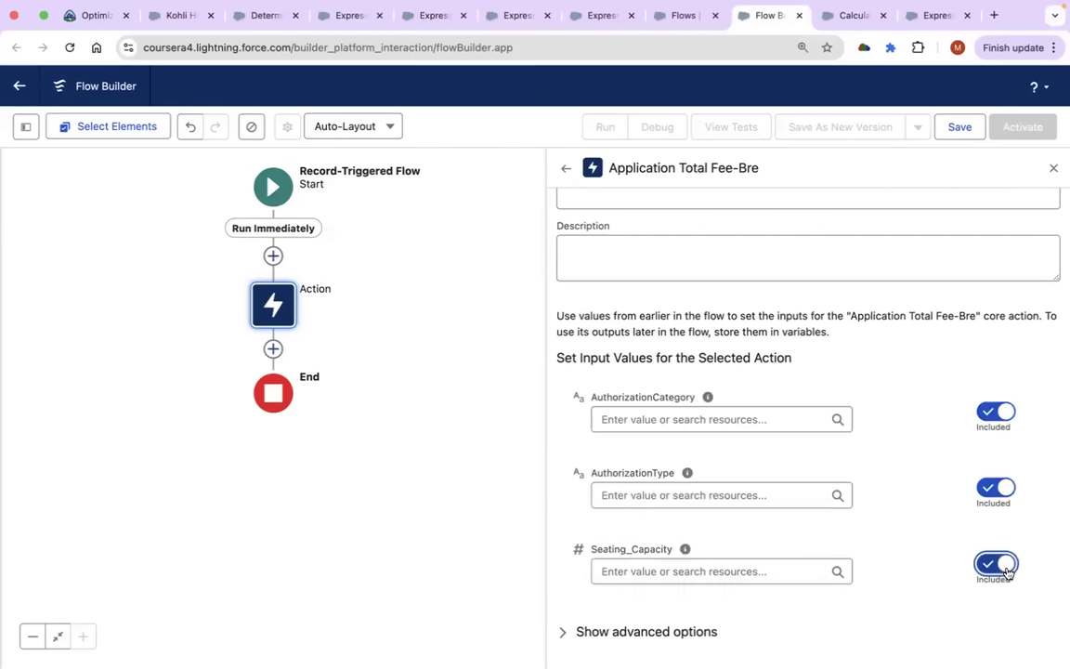
Try to map AuthorizationCategory to a Triggering Account field, filtering the resources by "rec" and the record's fields by "na".
left_click(603, 420)
scroll(686, 511, "down", 2)
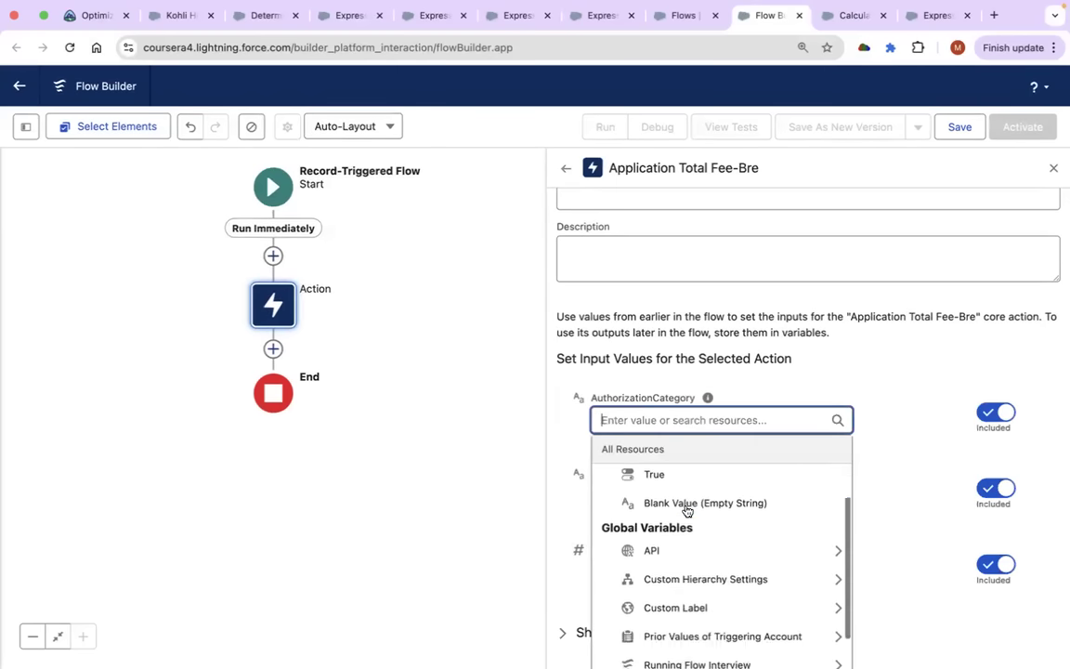
scroll(686, 510, "down", 3)
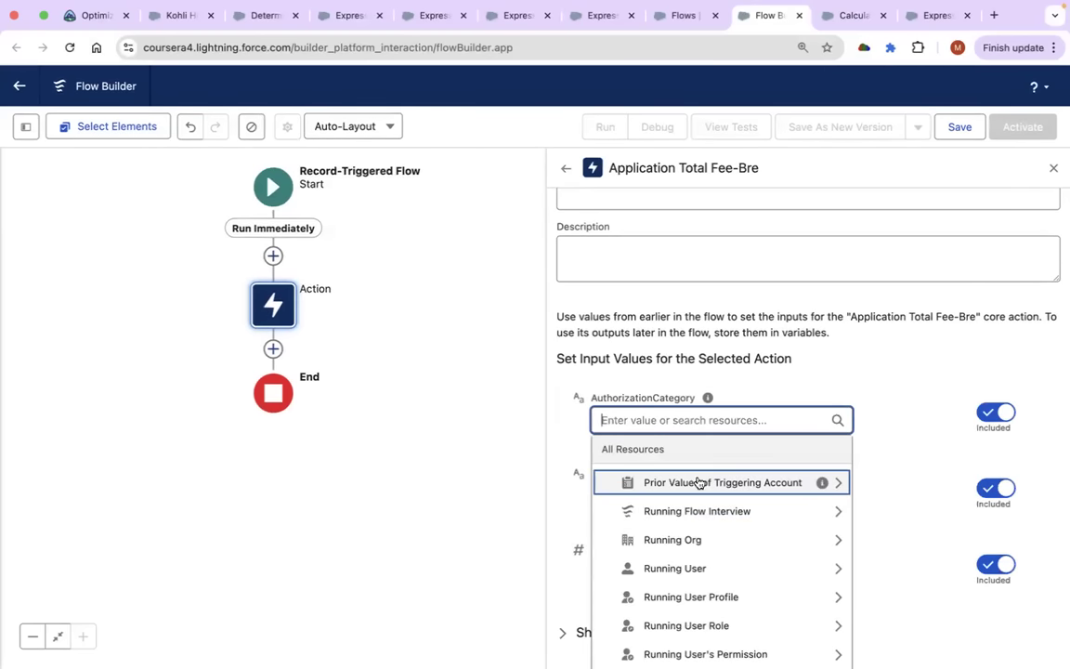
scroll(701, 493, "up", 5)
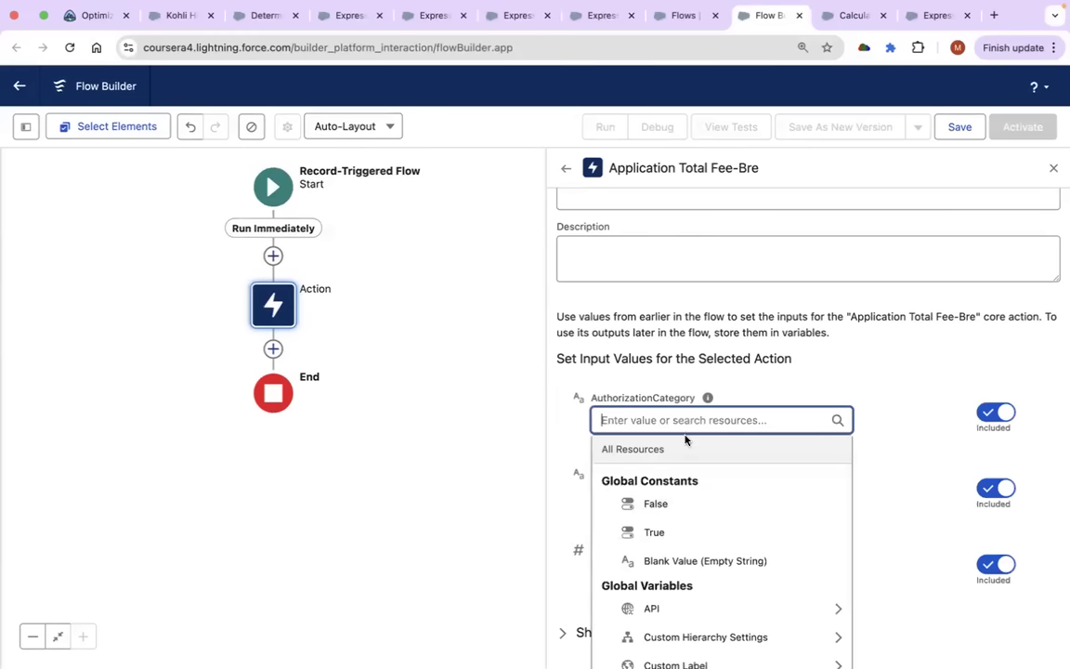
type("rec")
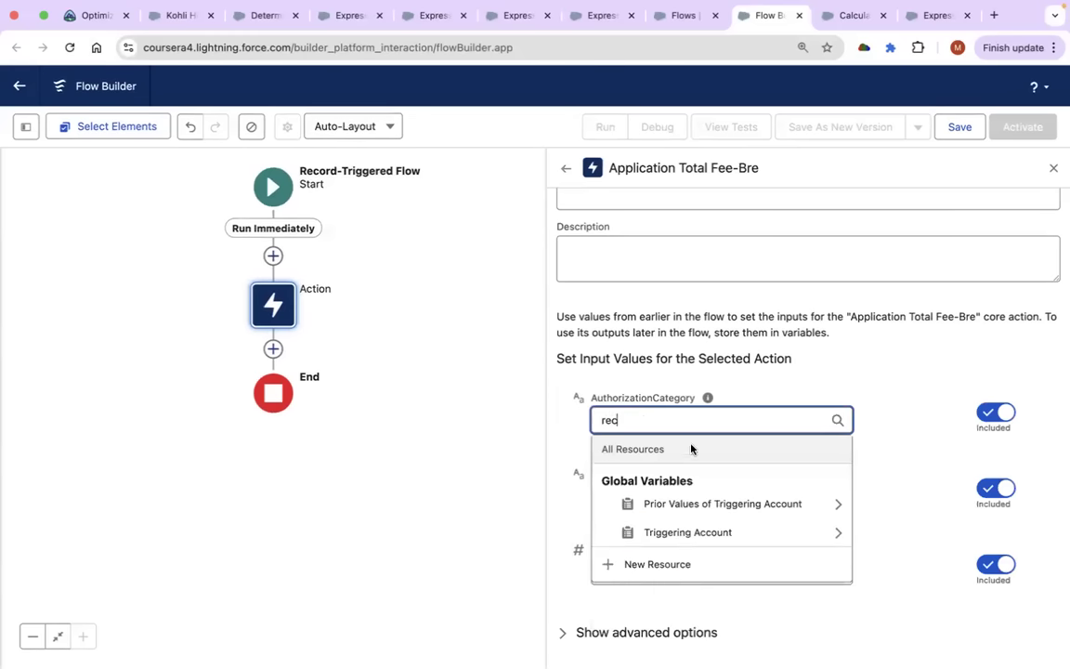
left_click(704, 531)
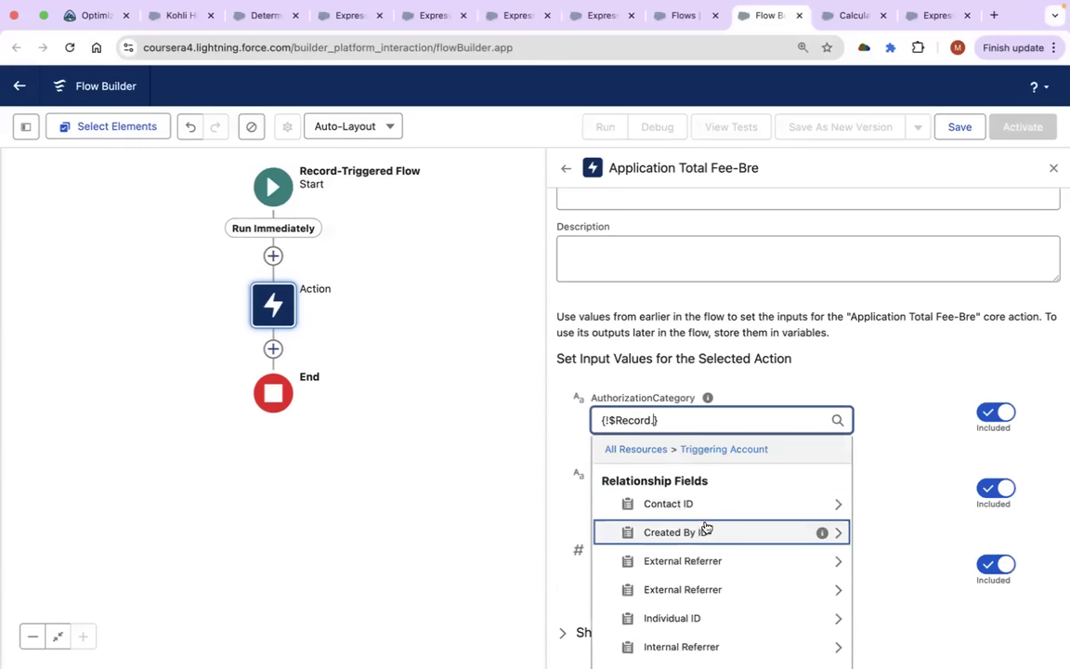
scroll(708, 544, "down", 4)
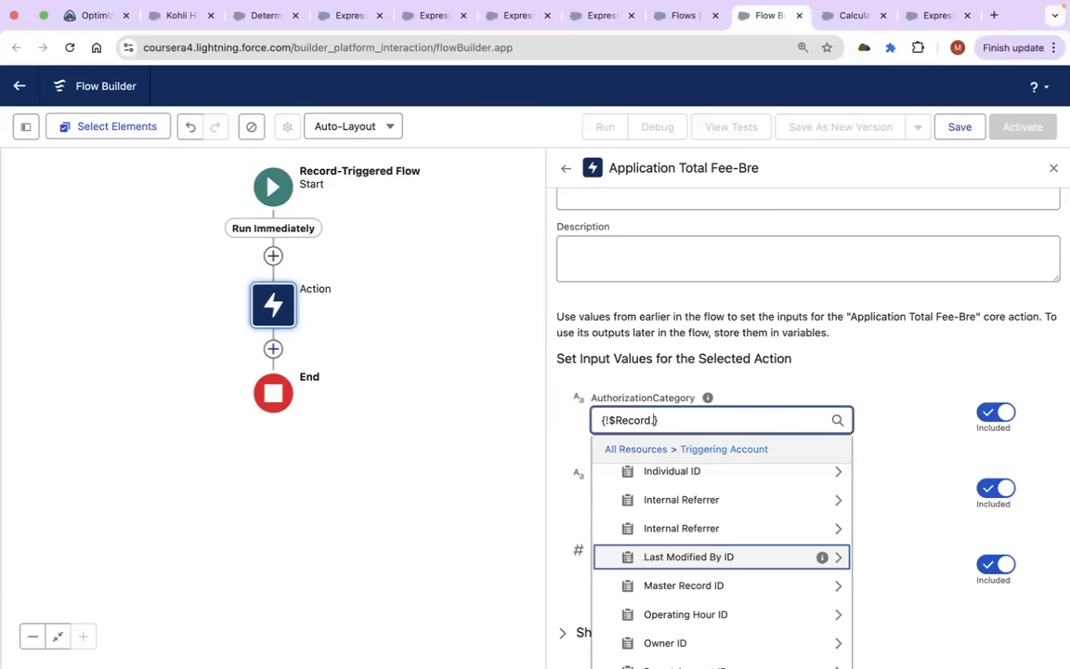
type("nm")
key("BackSpace")
type("a")
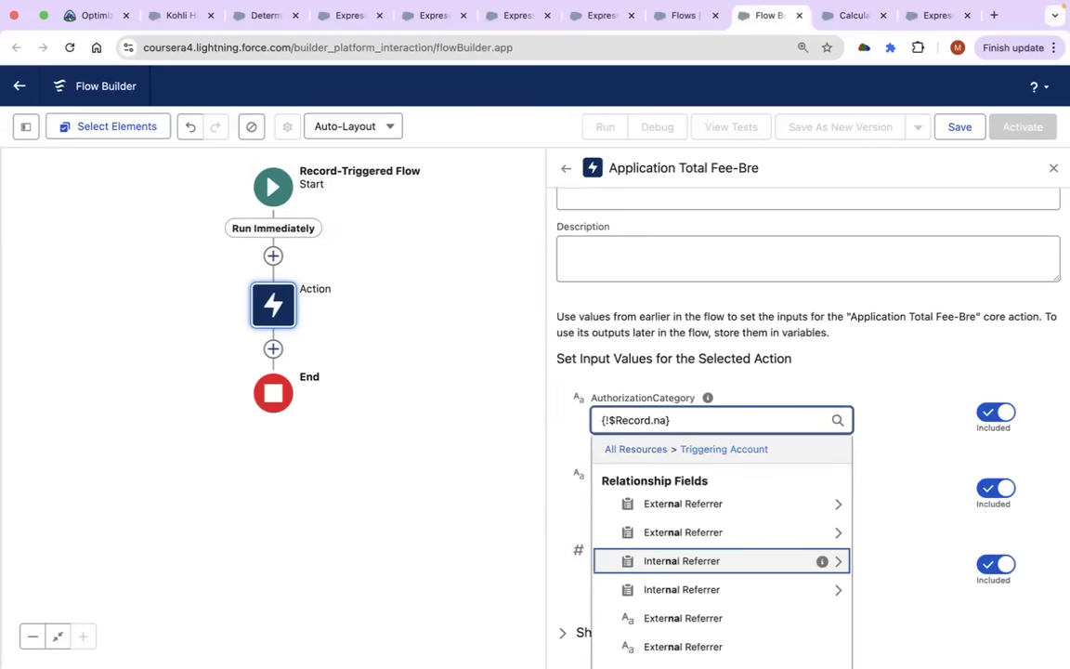
scroll(713, 601, "down", 5)
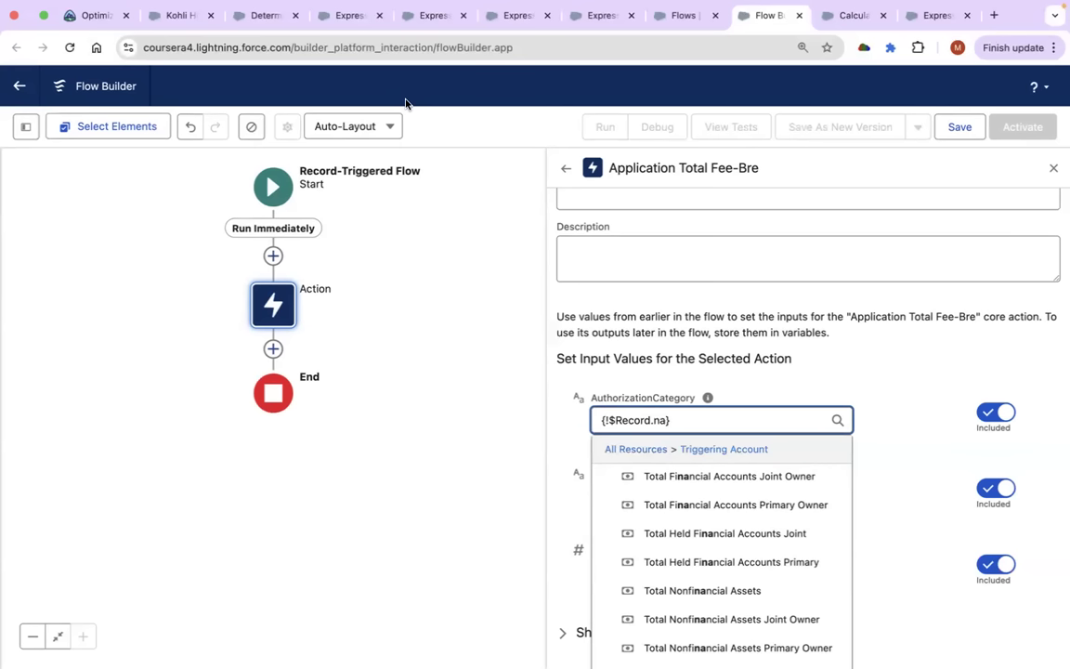
Clear the incomplete Triggering Account reference from the AuthorizationCategory input value.
left_click(927, 359)
triple_click(699, 419)
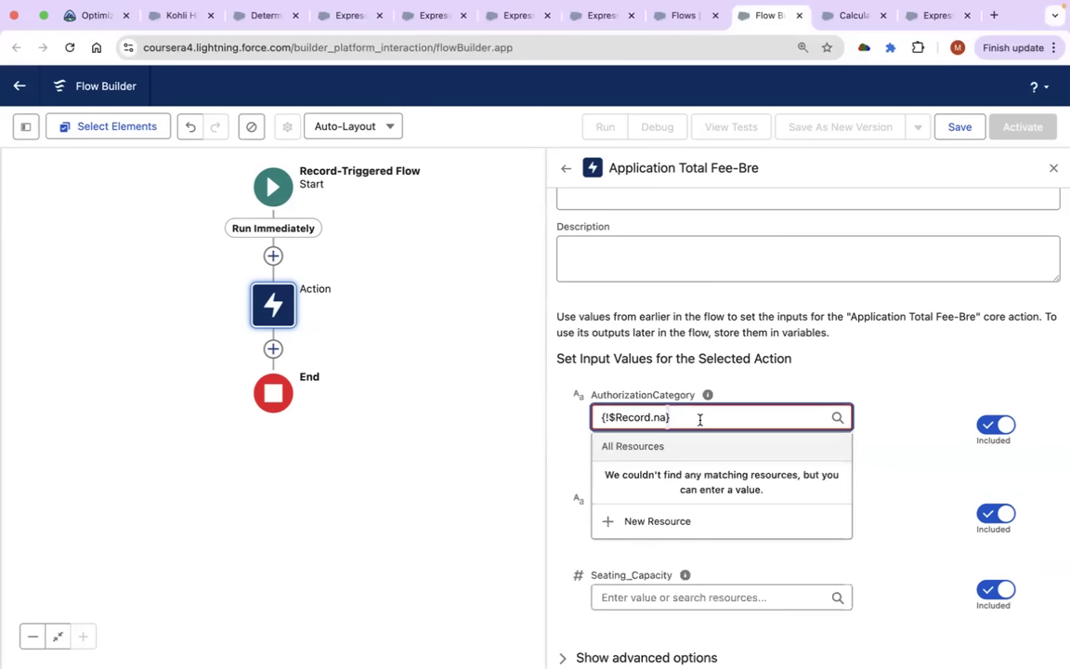
key("BackSpace")
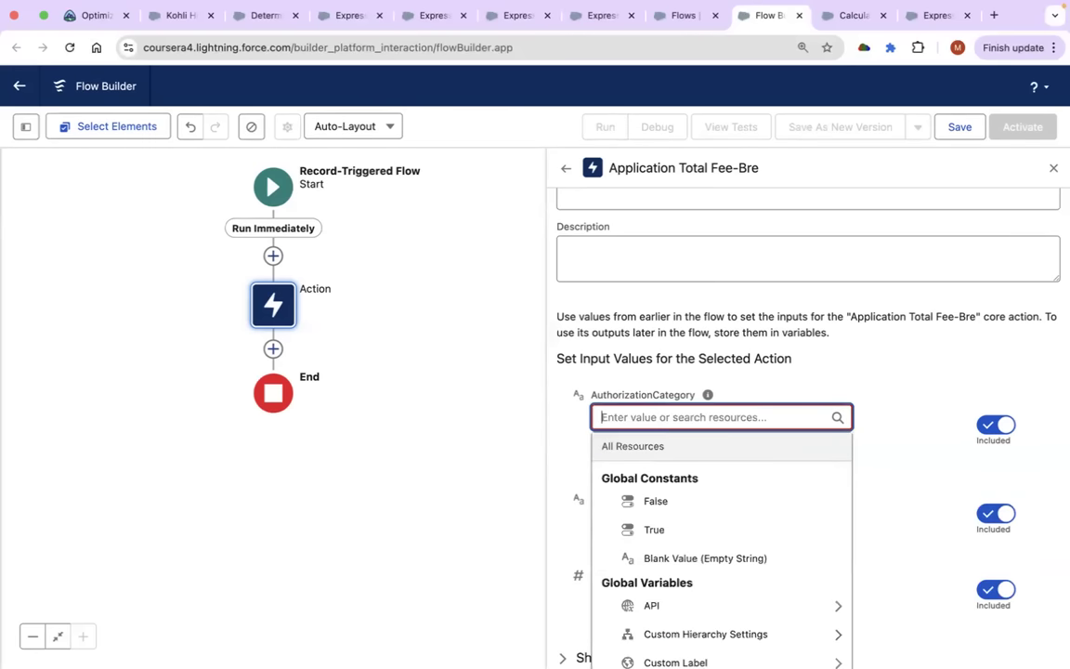
left_click(891, 368)
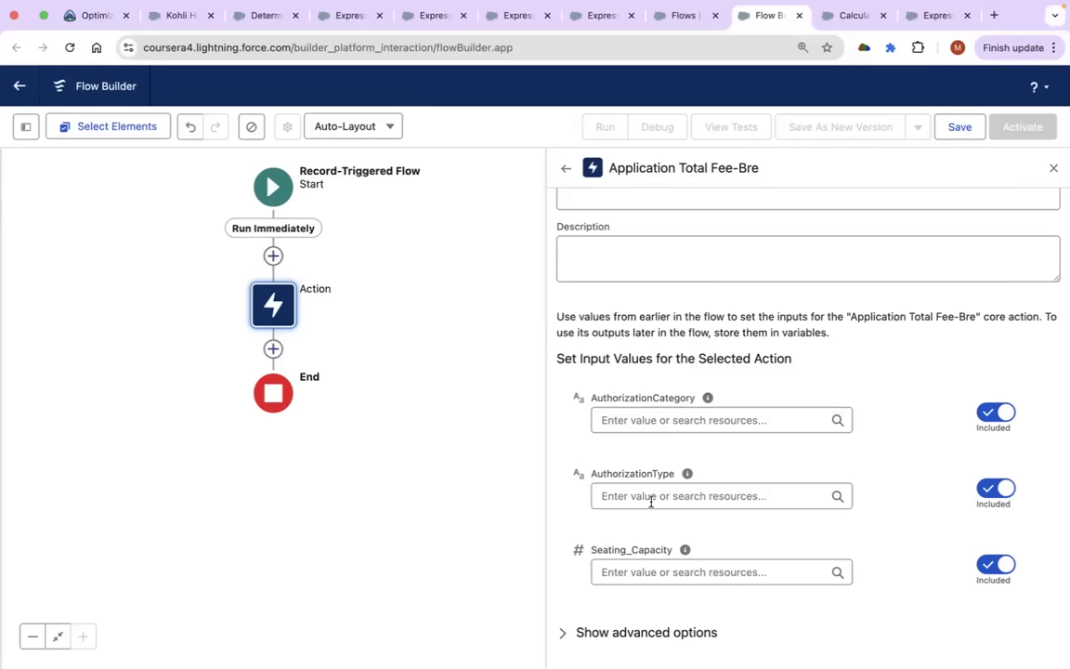
Review the global constants and variables offered as AuthorizationCategory values, leaving the input empty.
left_click(612, 423)
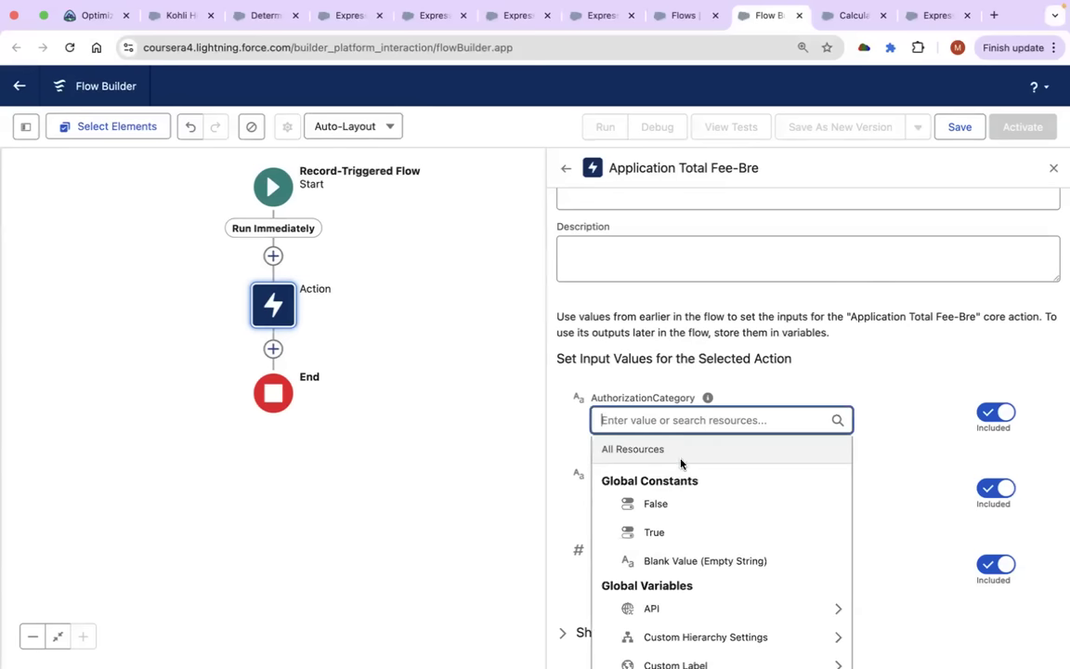
scroll(643, 410, "up", 1)
scroll(613, 399, "up", 1)
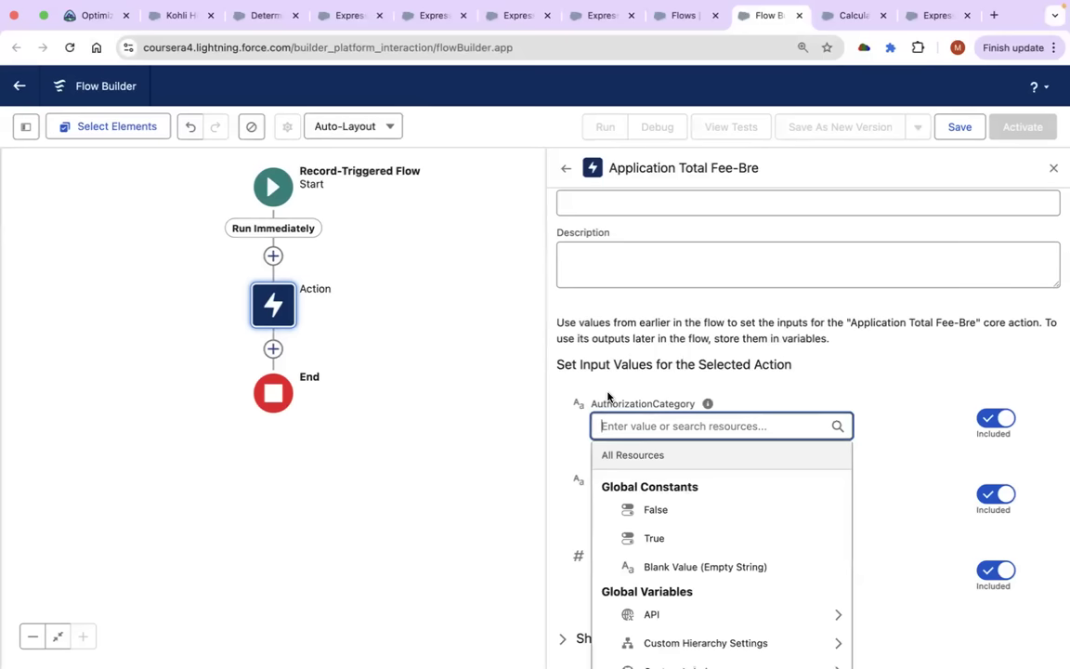
scroll(608, 397, "down", 1)
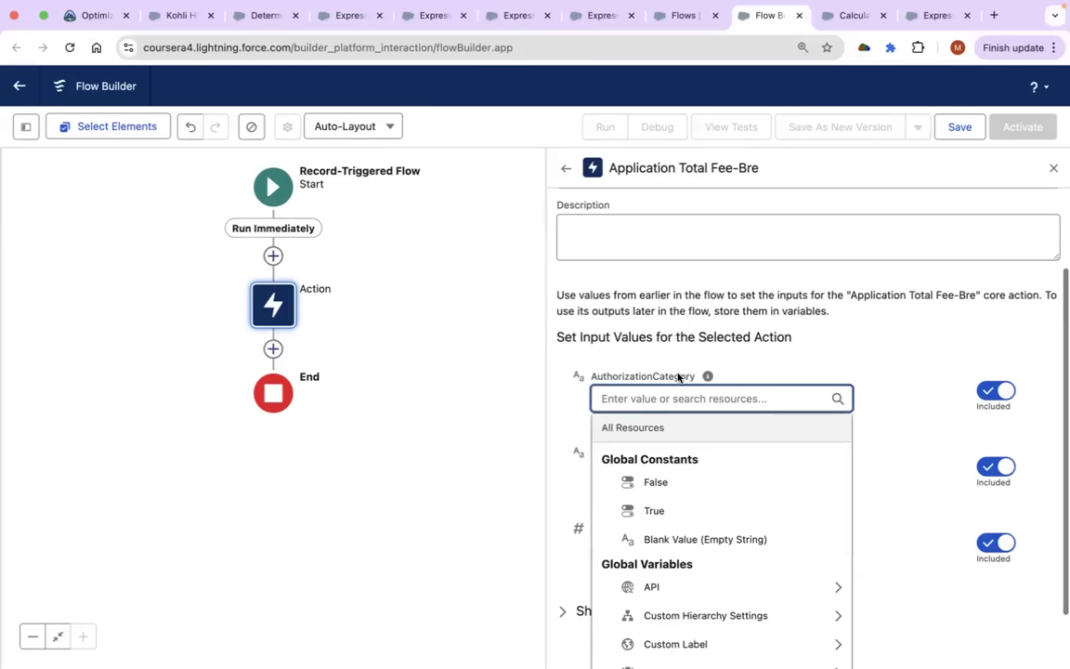
left_click(921, 356)
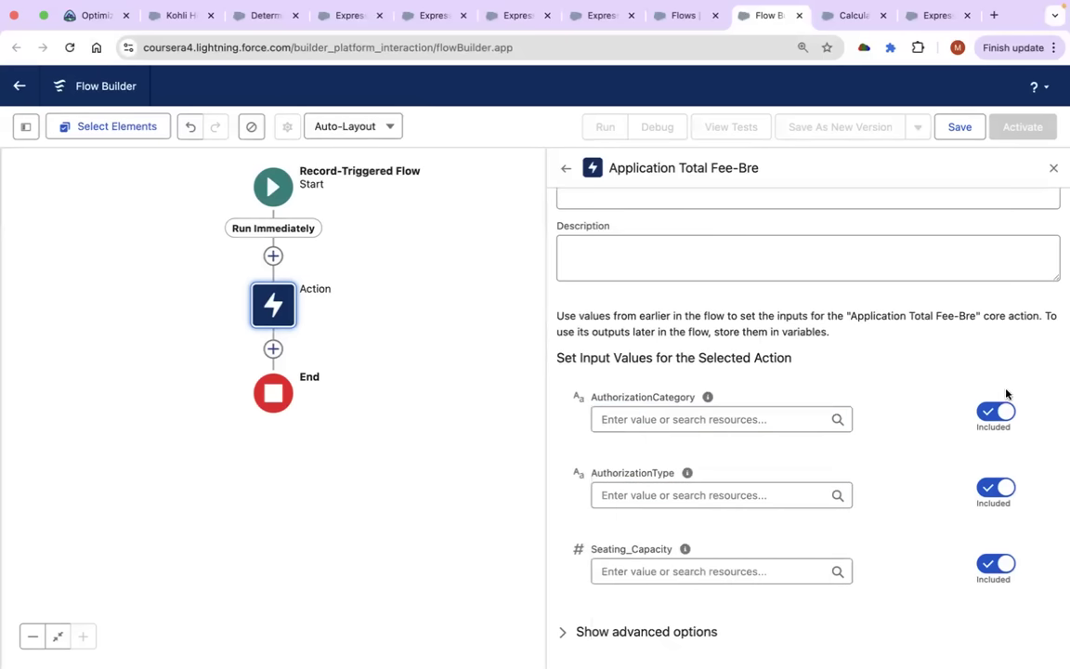